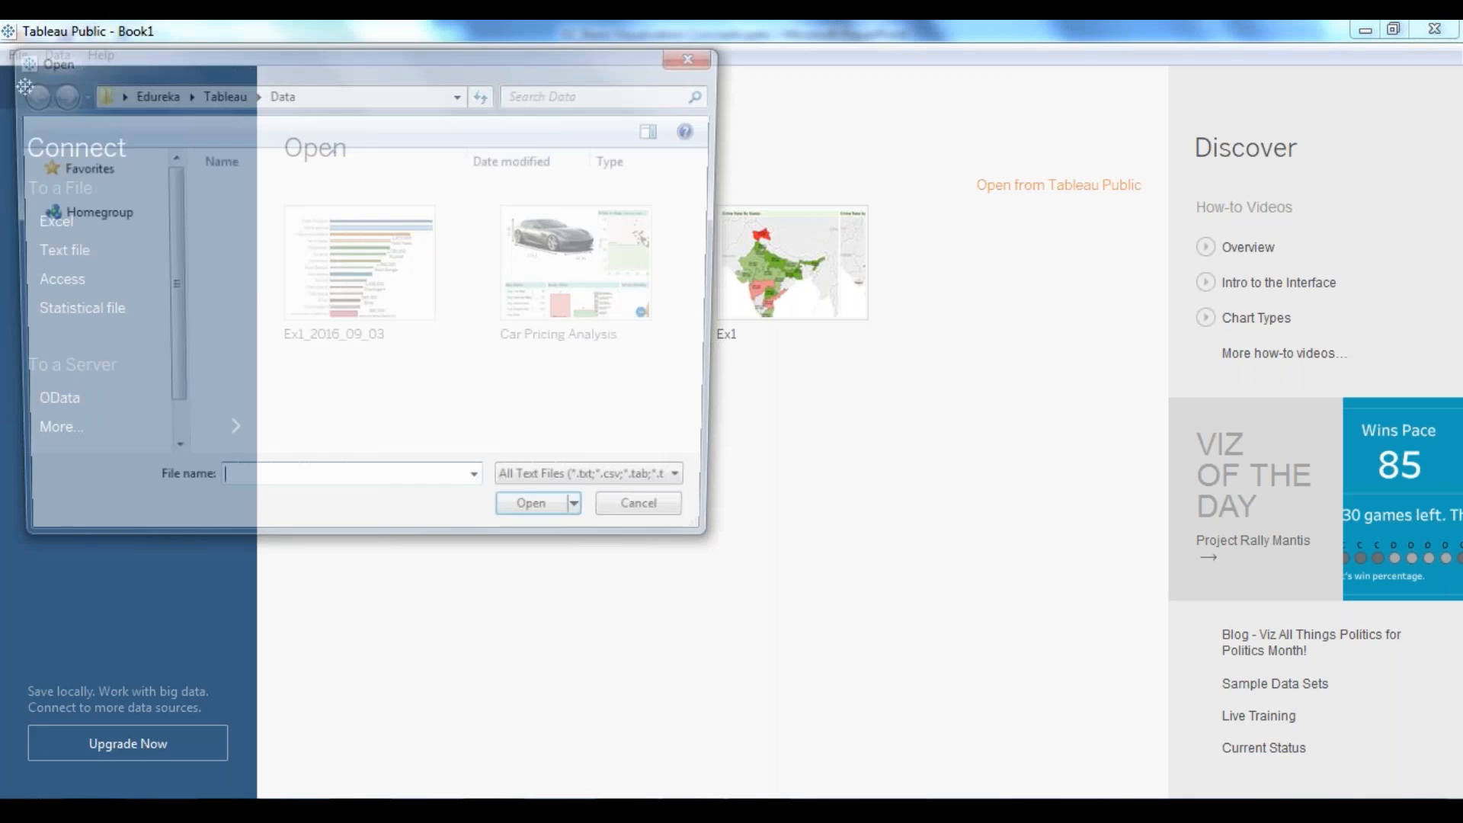
Step: Connect to the Pricing.csv text file in the Data folder
left_click_drag(262, 57, 766, 95)
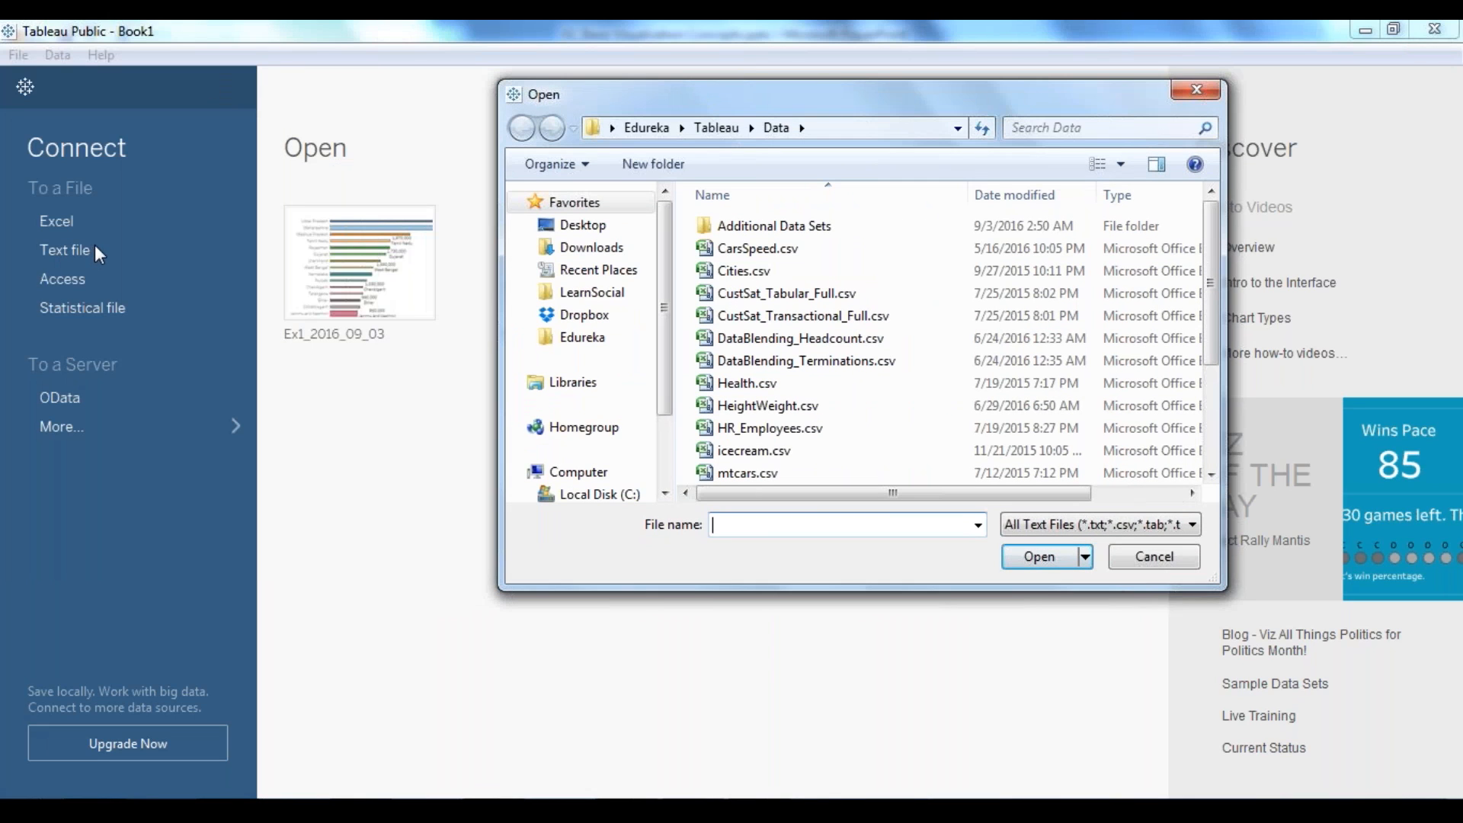
left_click_drag(1215, 352, 1217, 449)
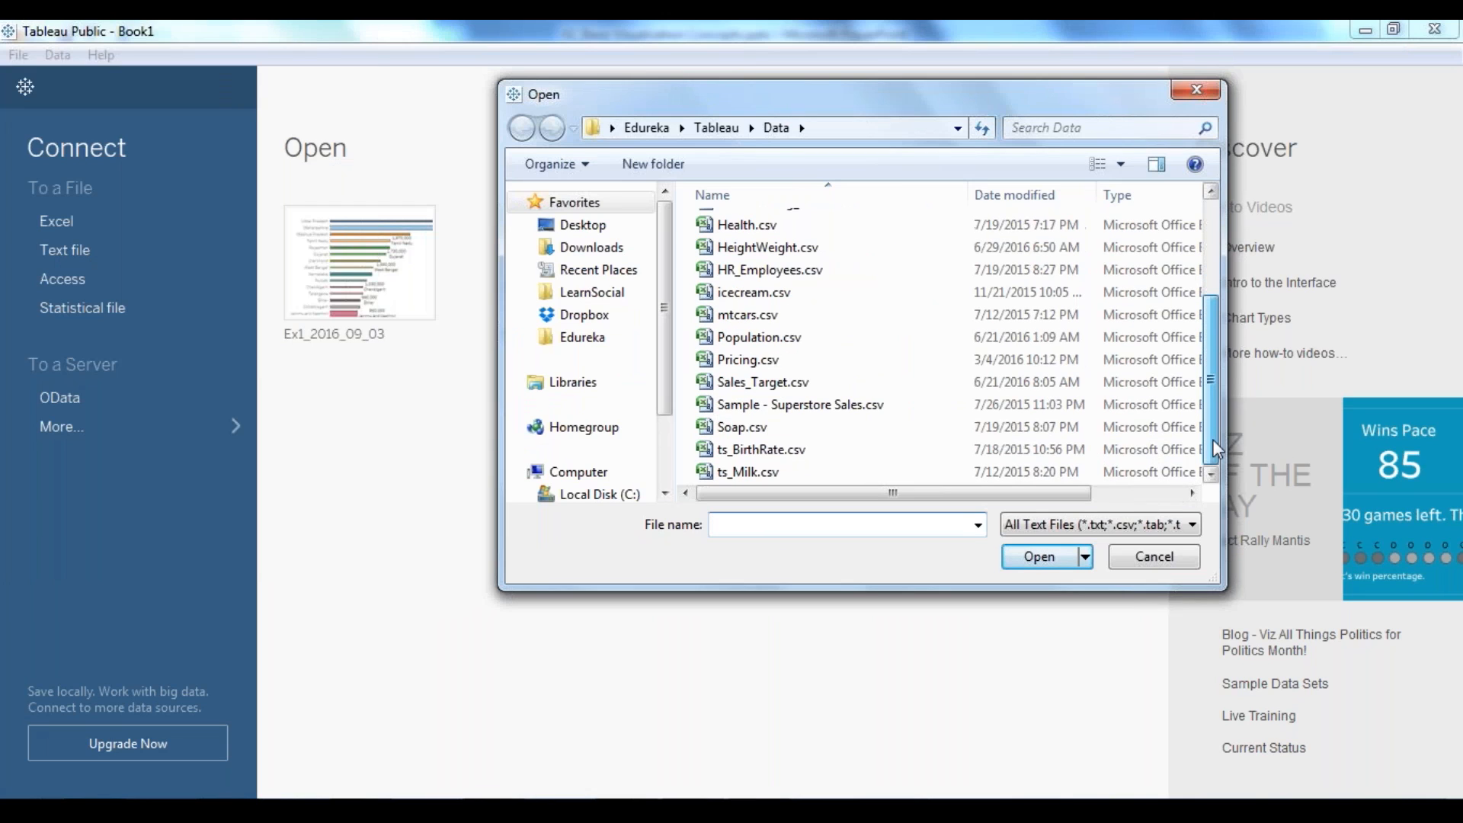
left_click(745, 358)
left_click(1040, 561)
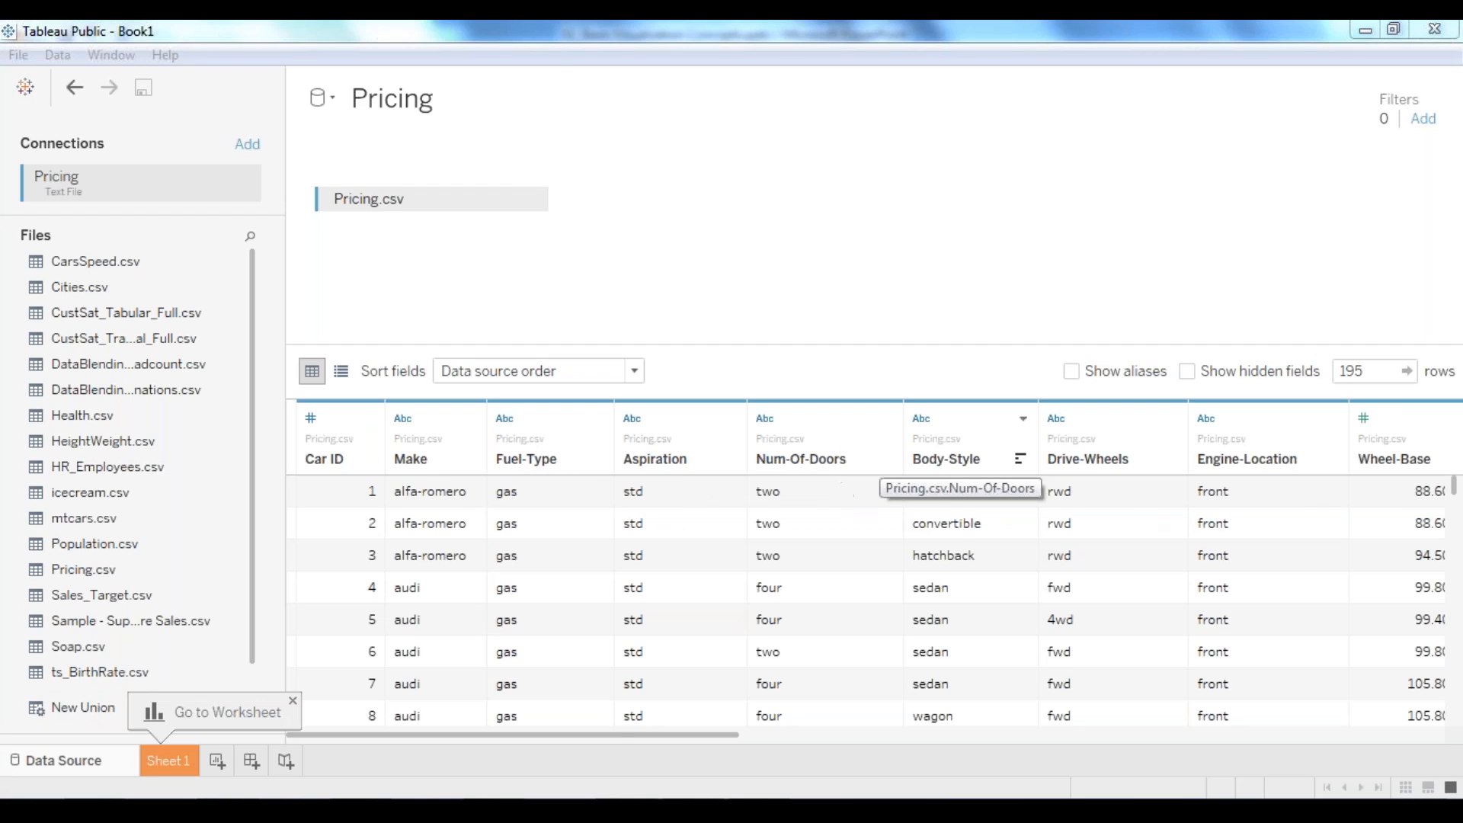
Step: Look through the columns of the Pricing data and open Sheet 1
left_click_drag(610, 736, 762, 736)
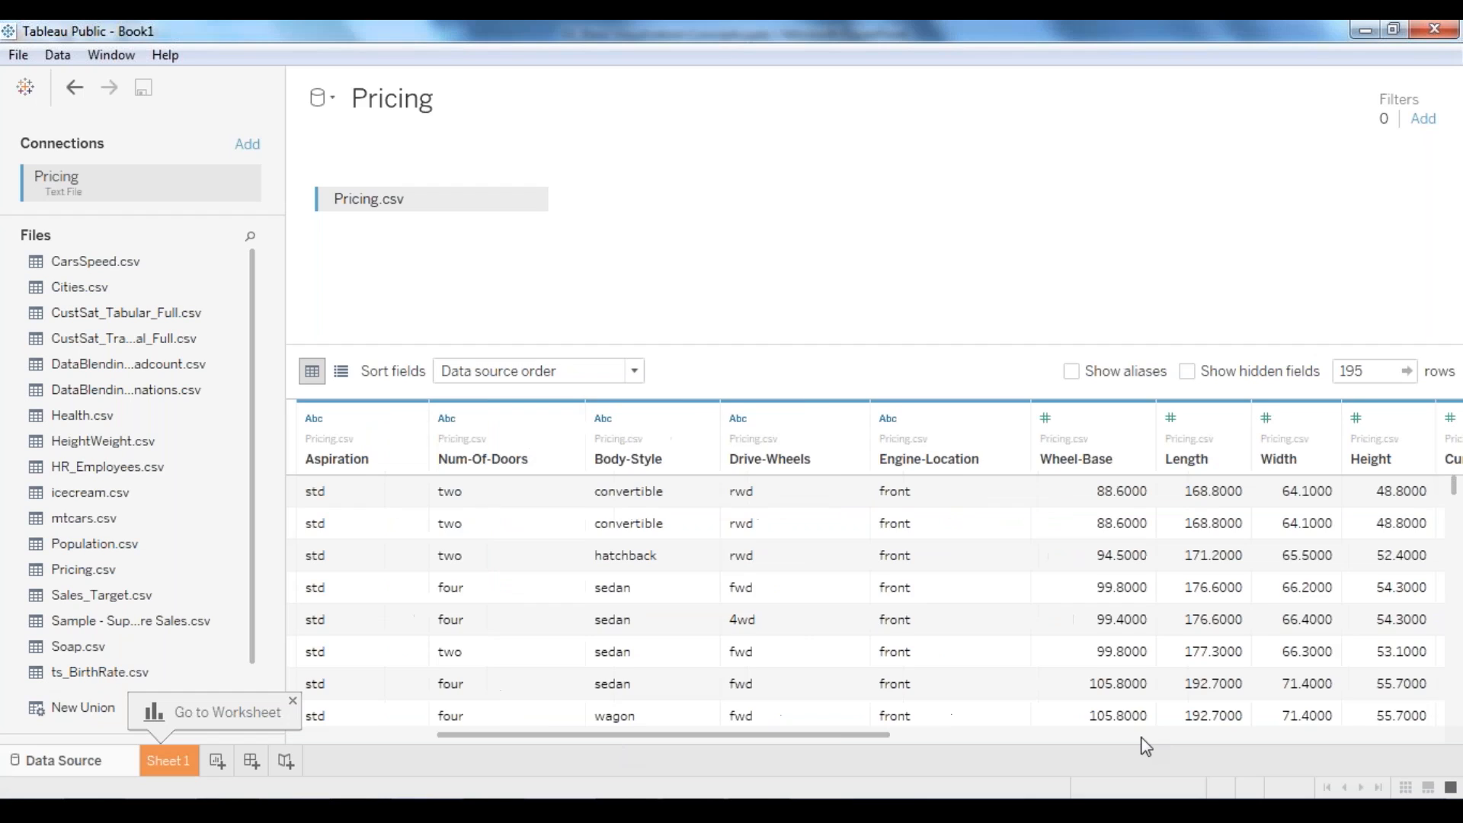
left_click(1141, 736)
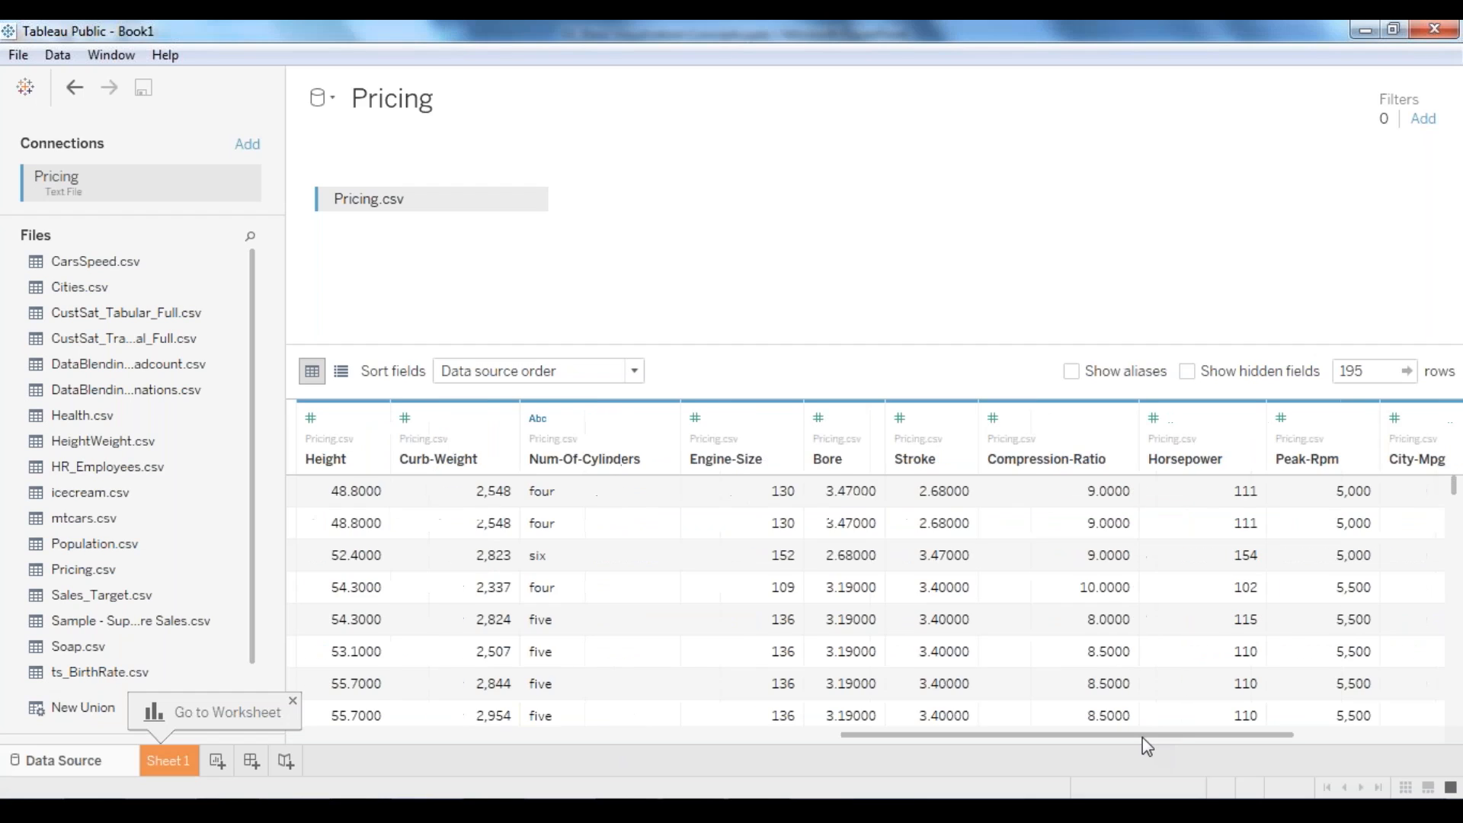
left_click(170, 760)
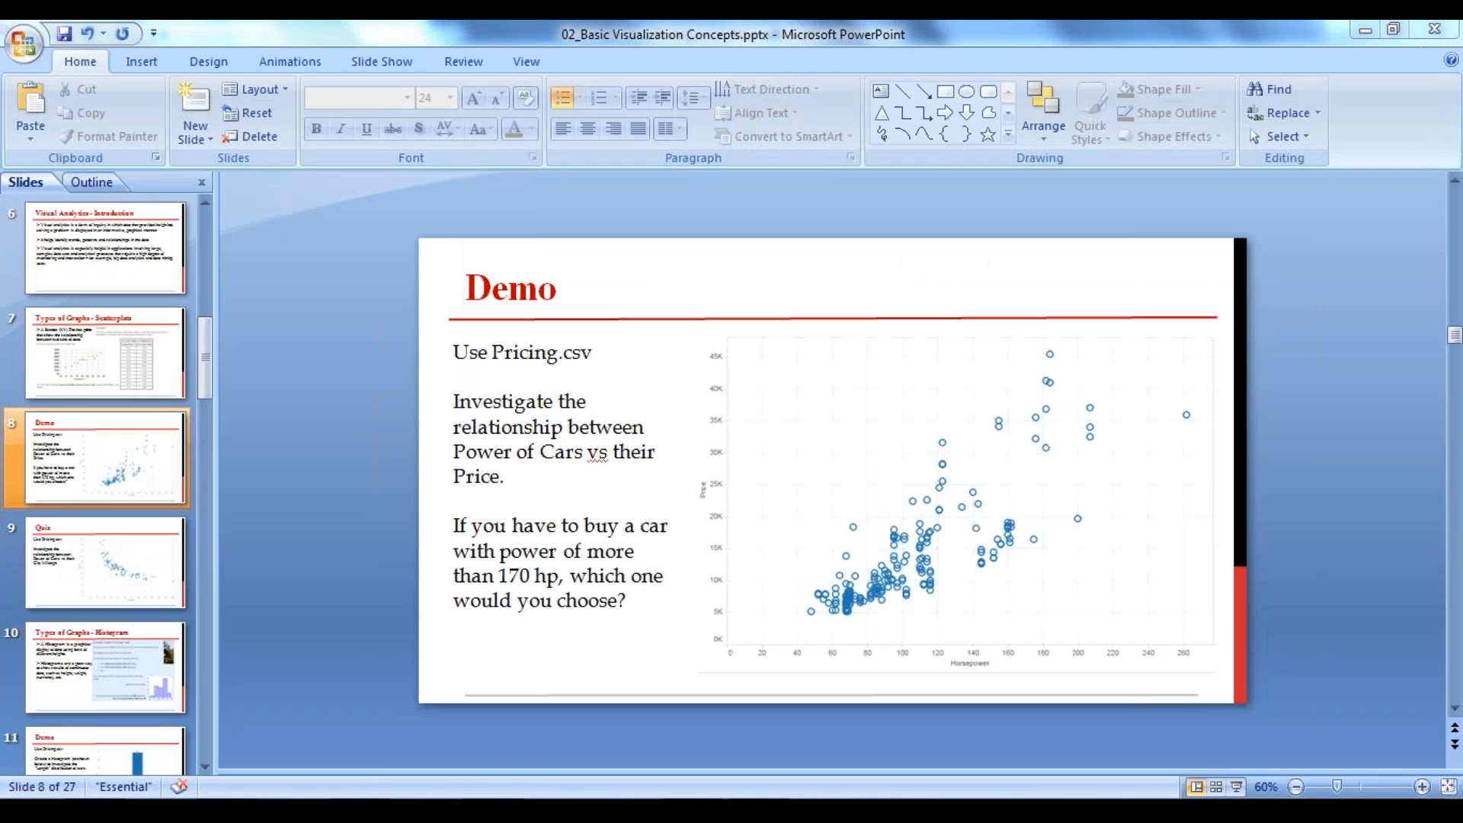
Step: Launch Tableau Public 10.0 from the installed programs
key("super")
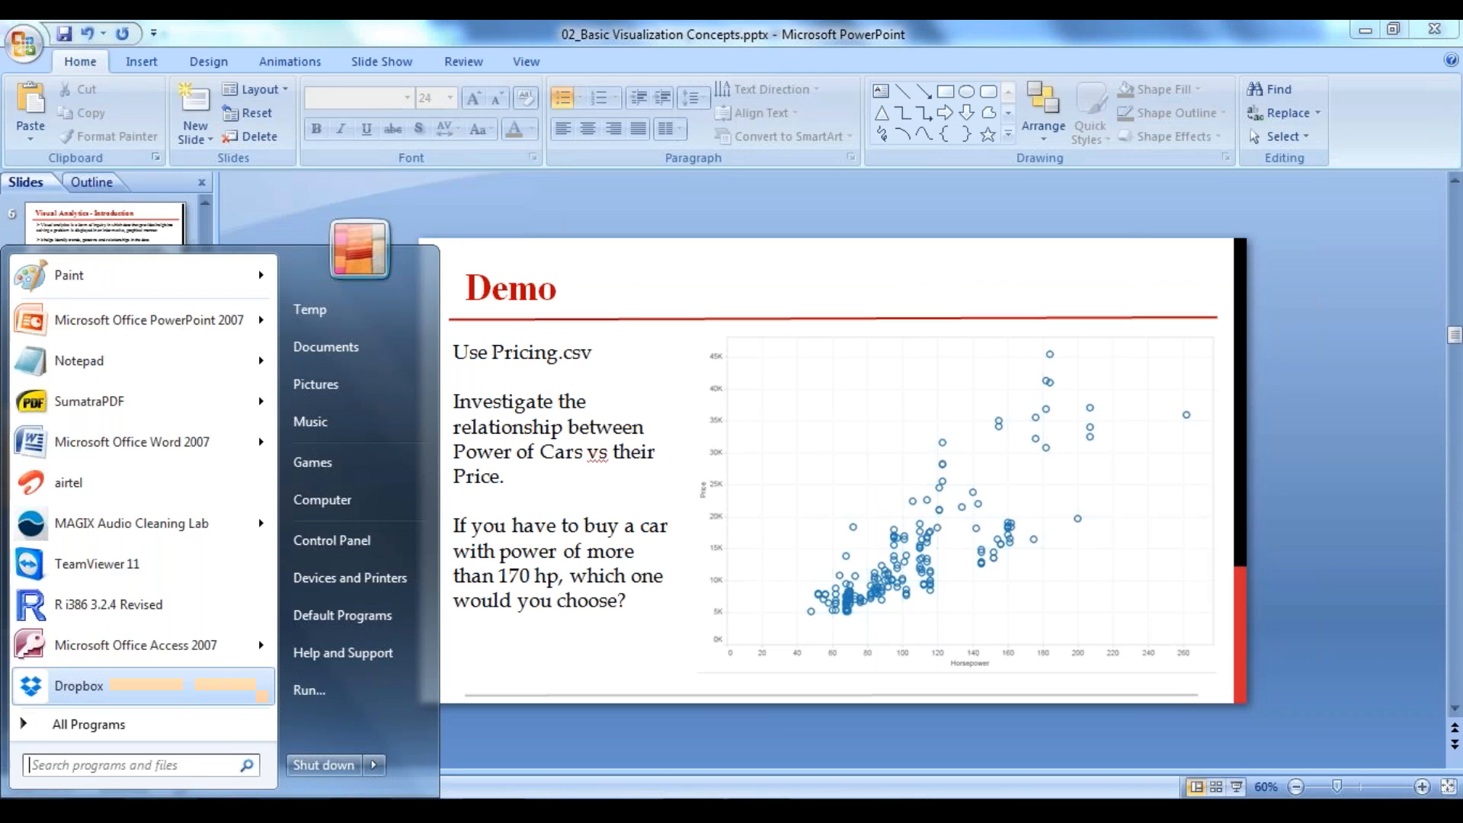
left_click(111, 730)
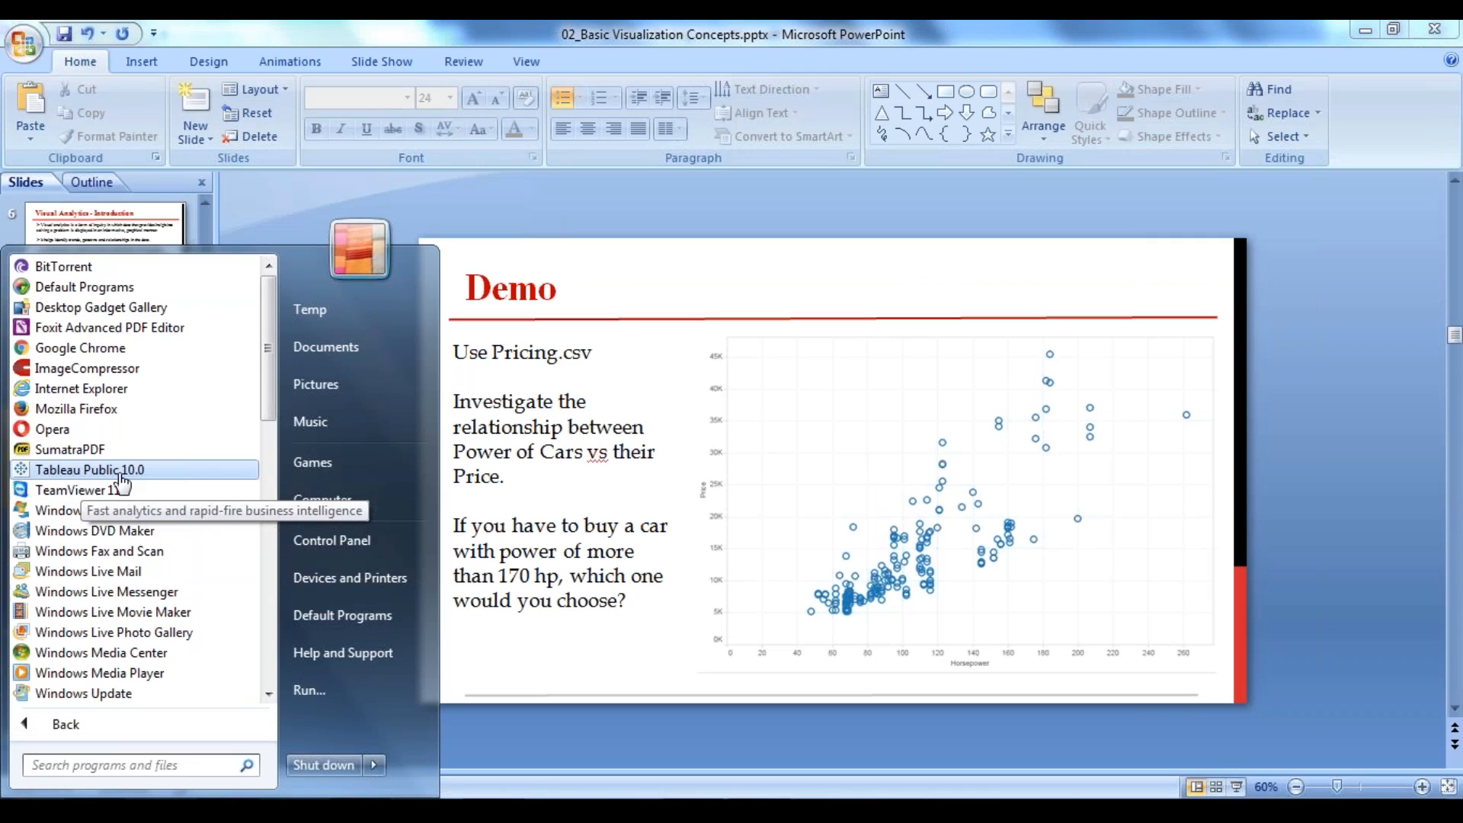
left_click(86, 470)
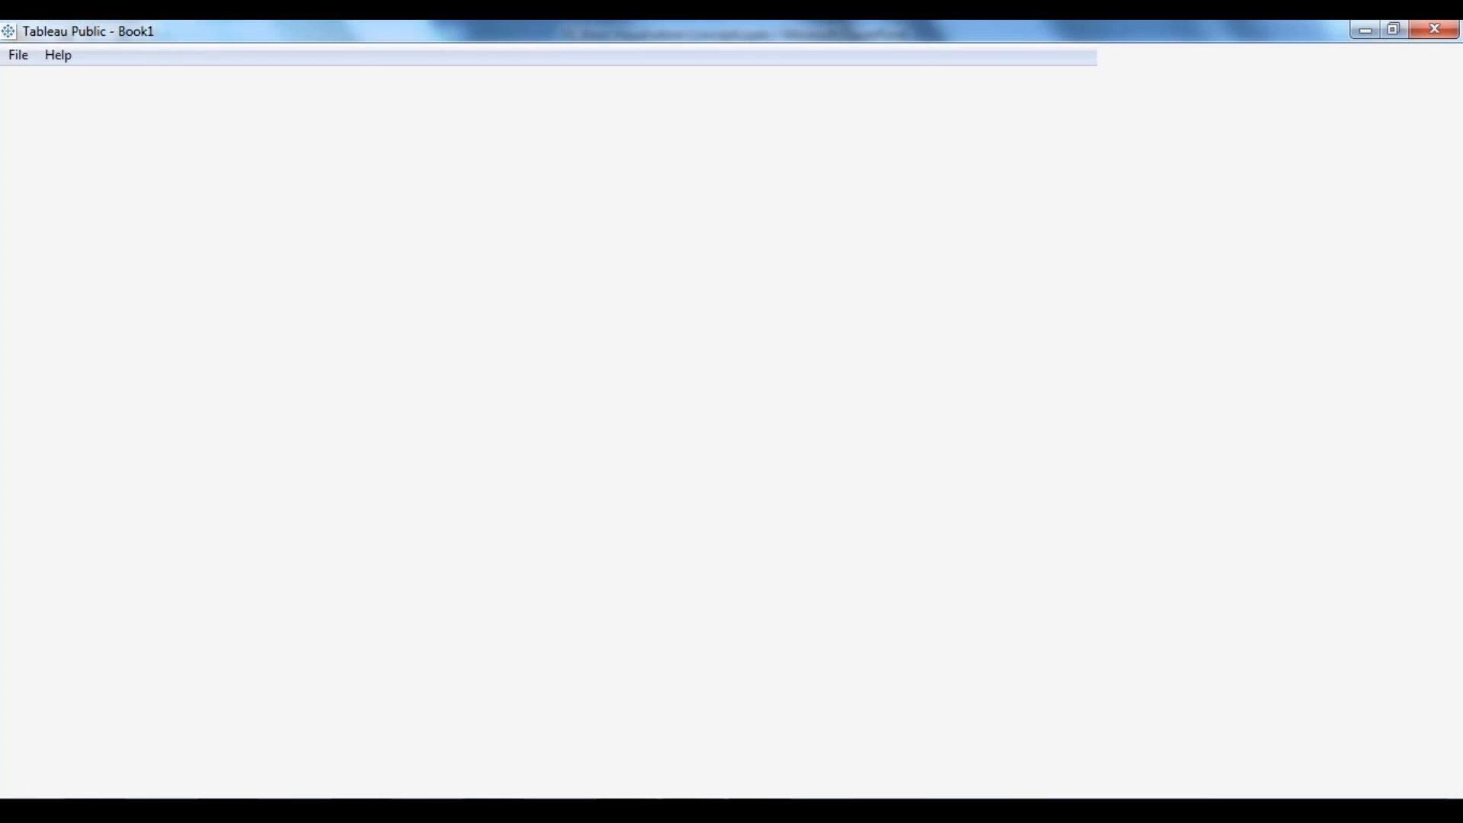
left_click(47, 797)
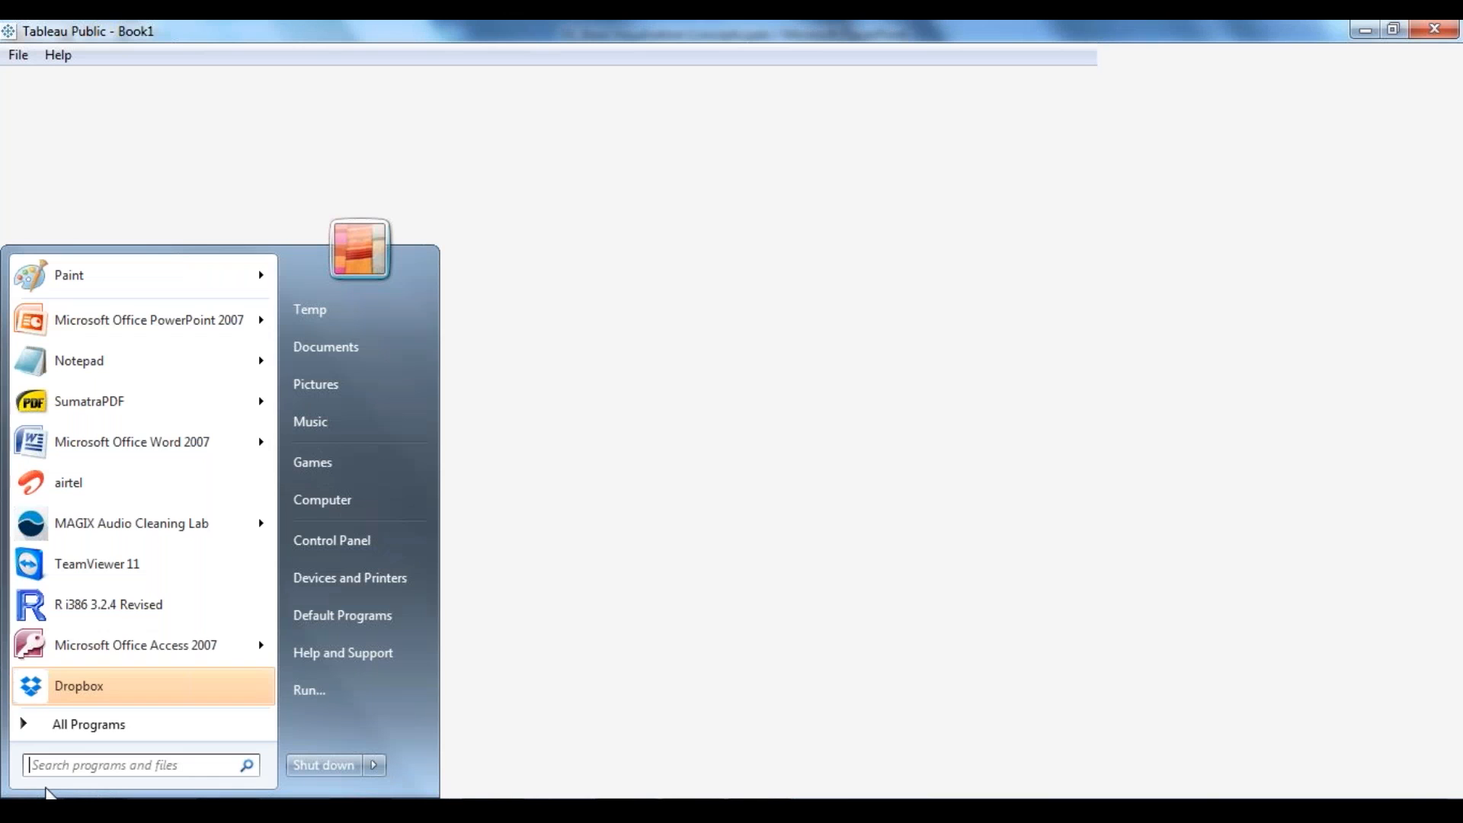
left_click(84, 725)
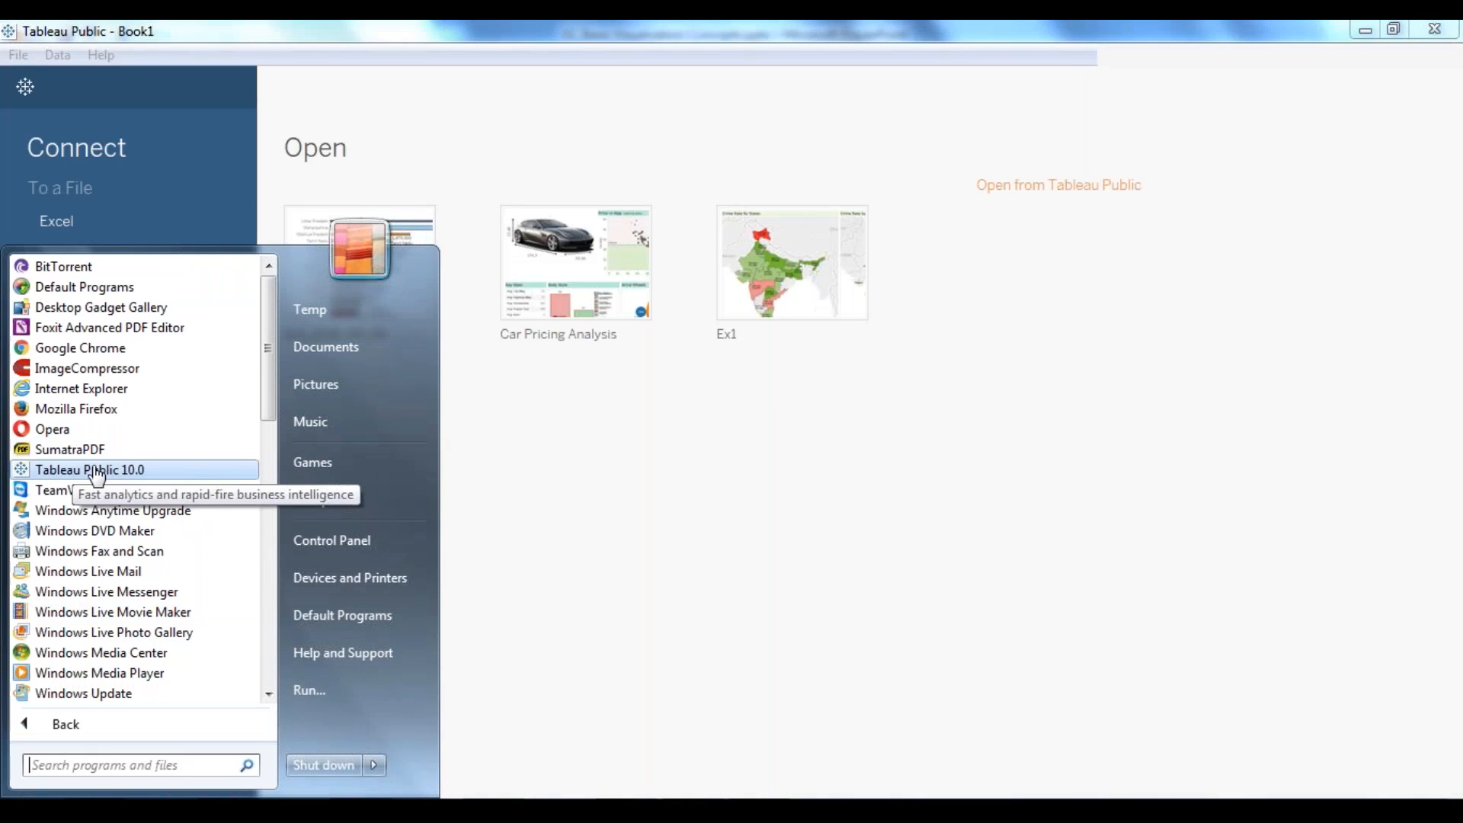
left_click(689, 29)
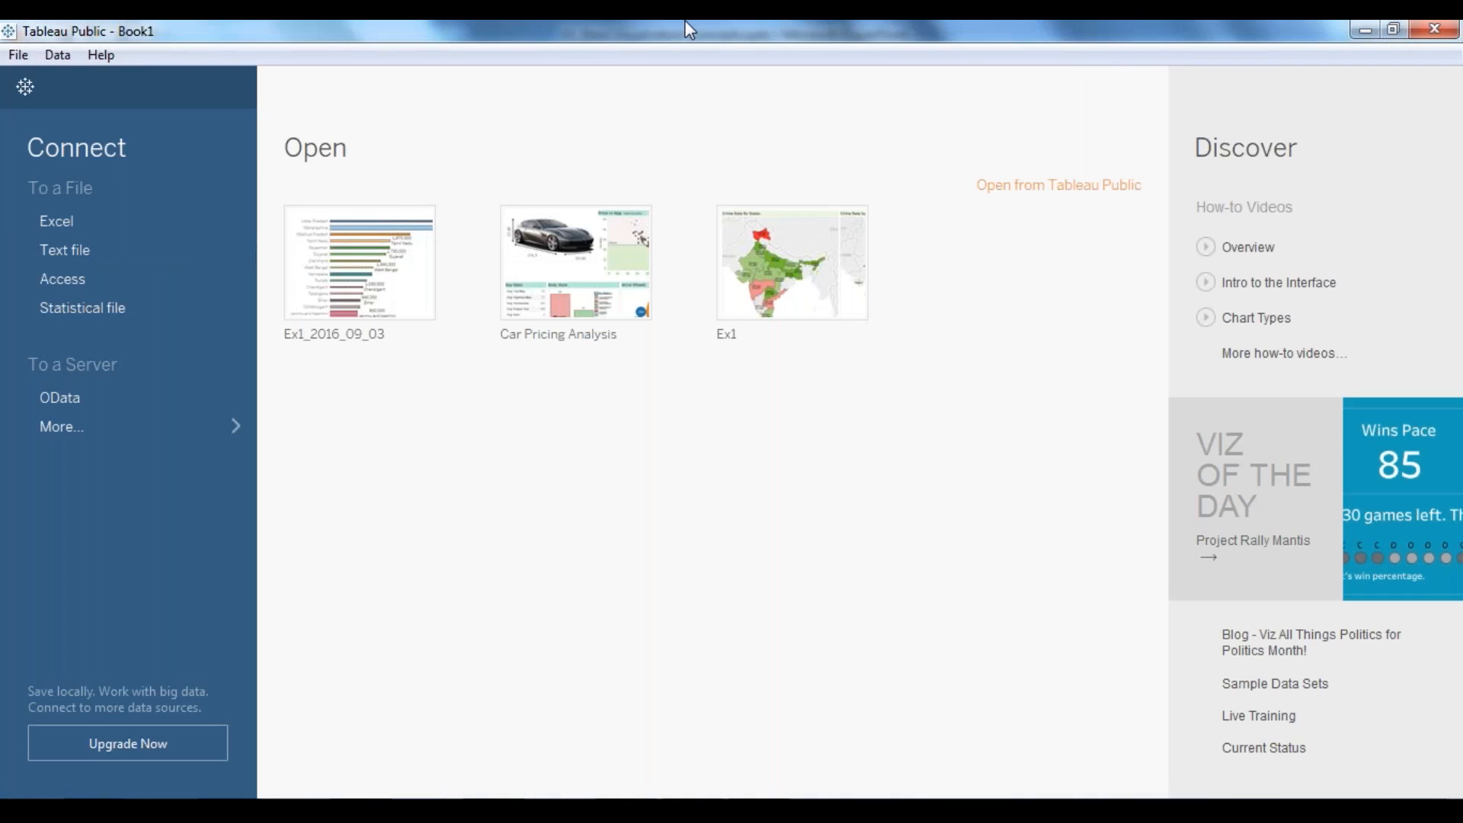
Step: Connect to Pricing.csv as the text file data source
left_click(116, 253)
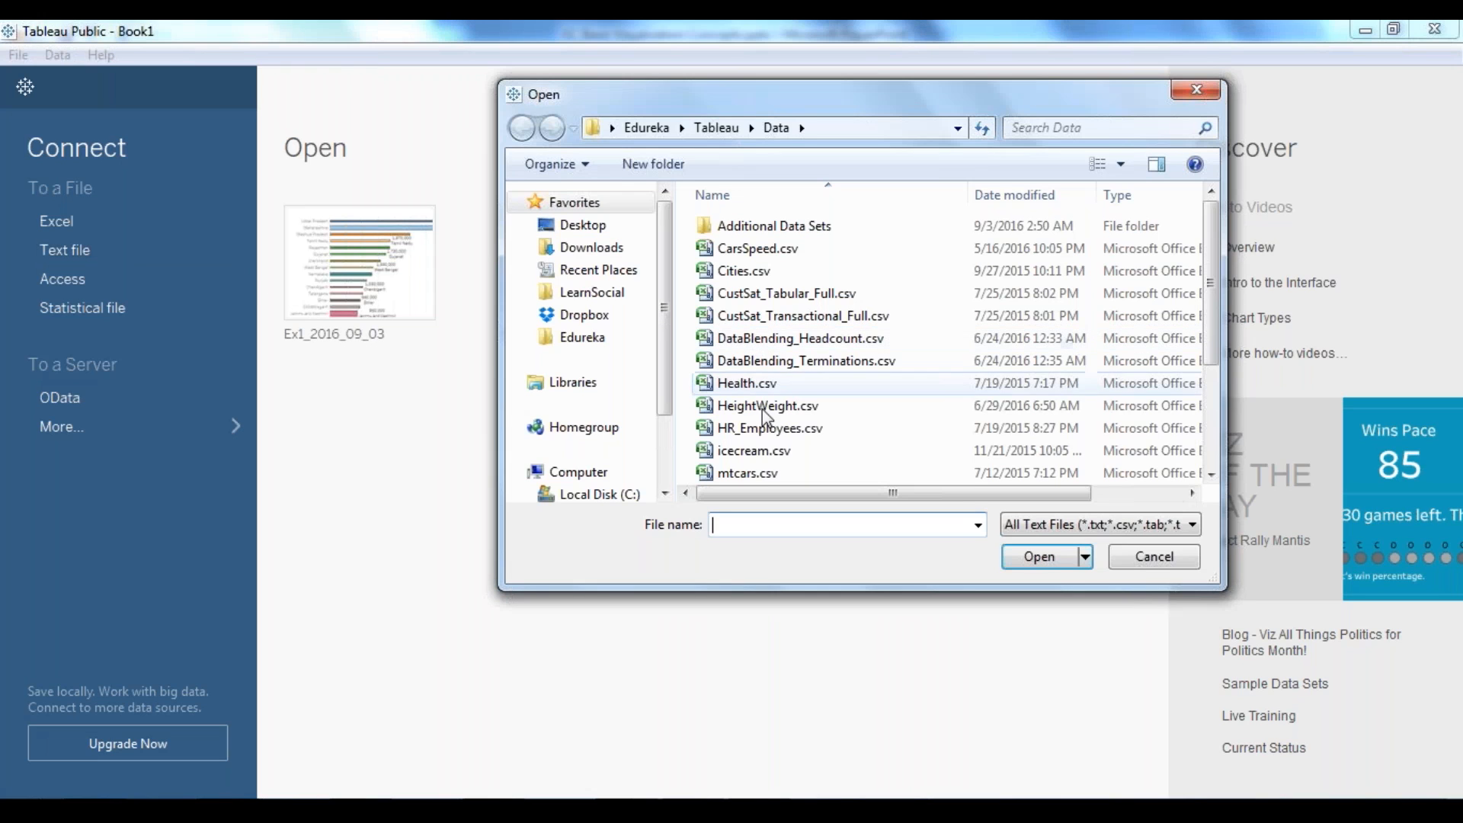
left_click_drag(1214, 317, 1218, 450)
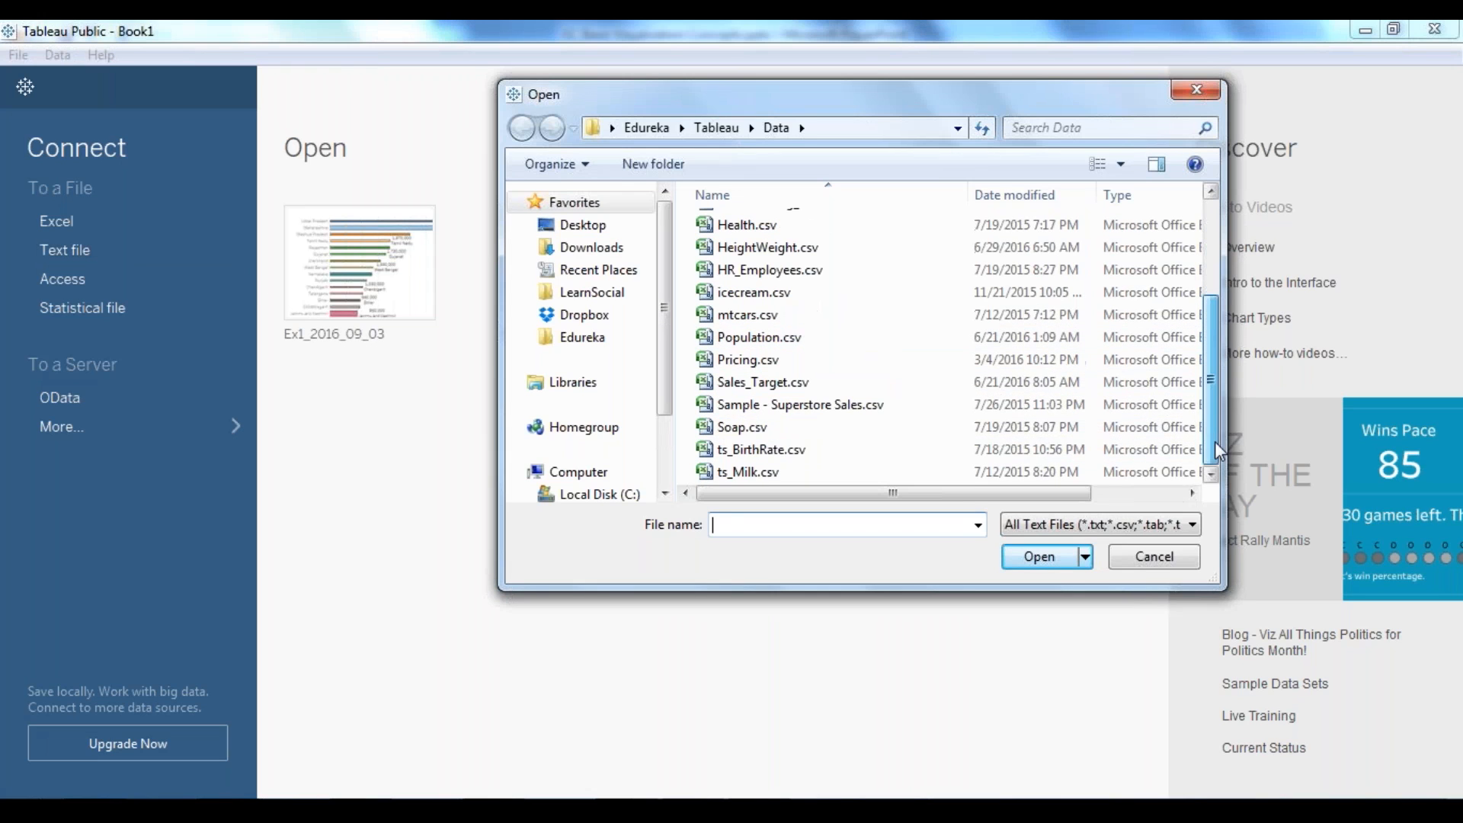
left_click(751, 360)
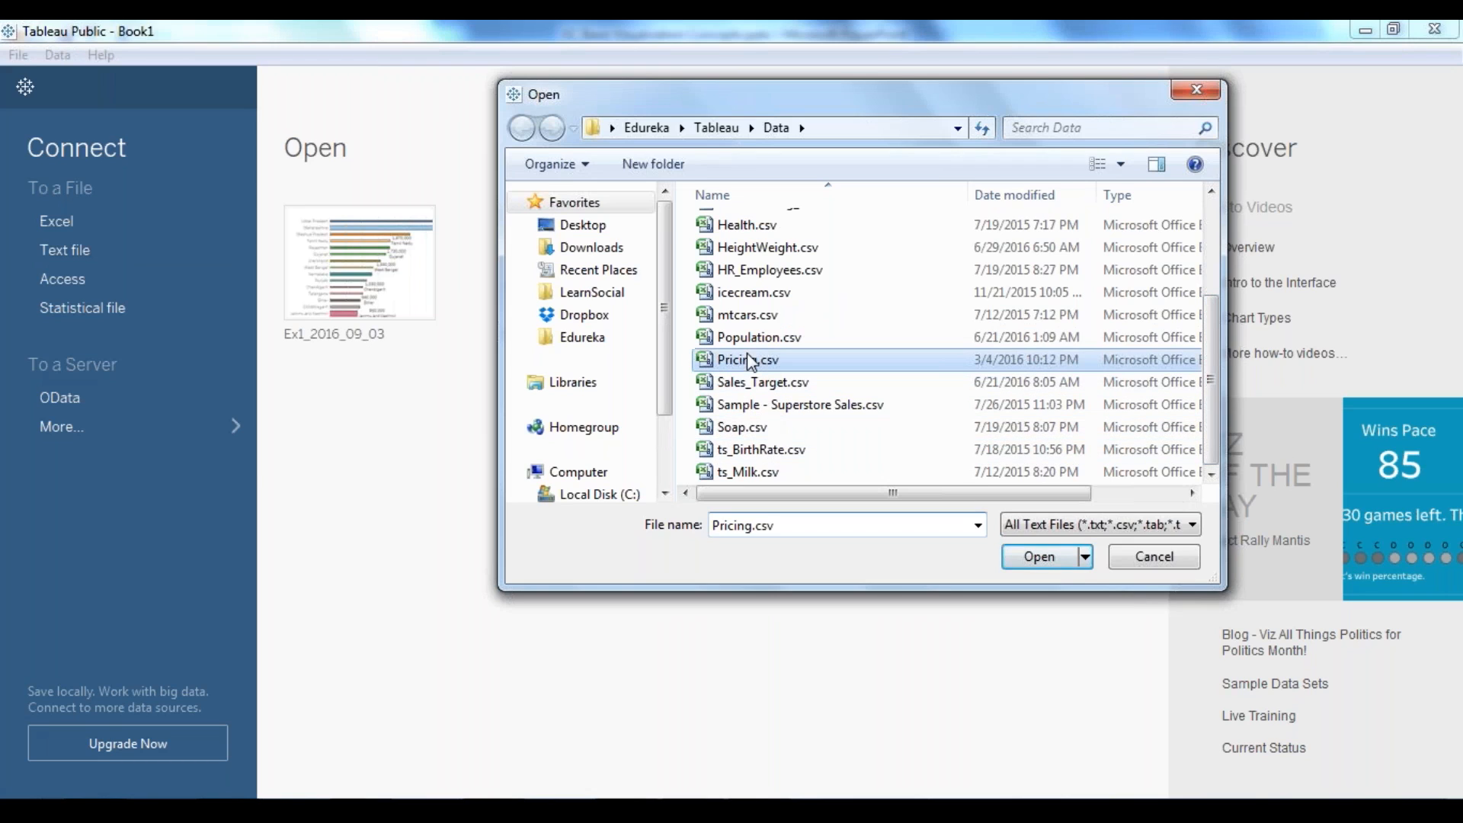
left_click(1039, 557)
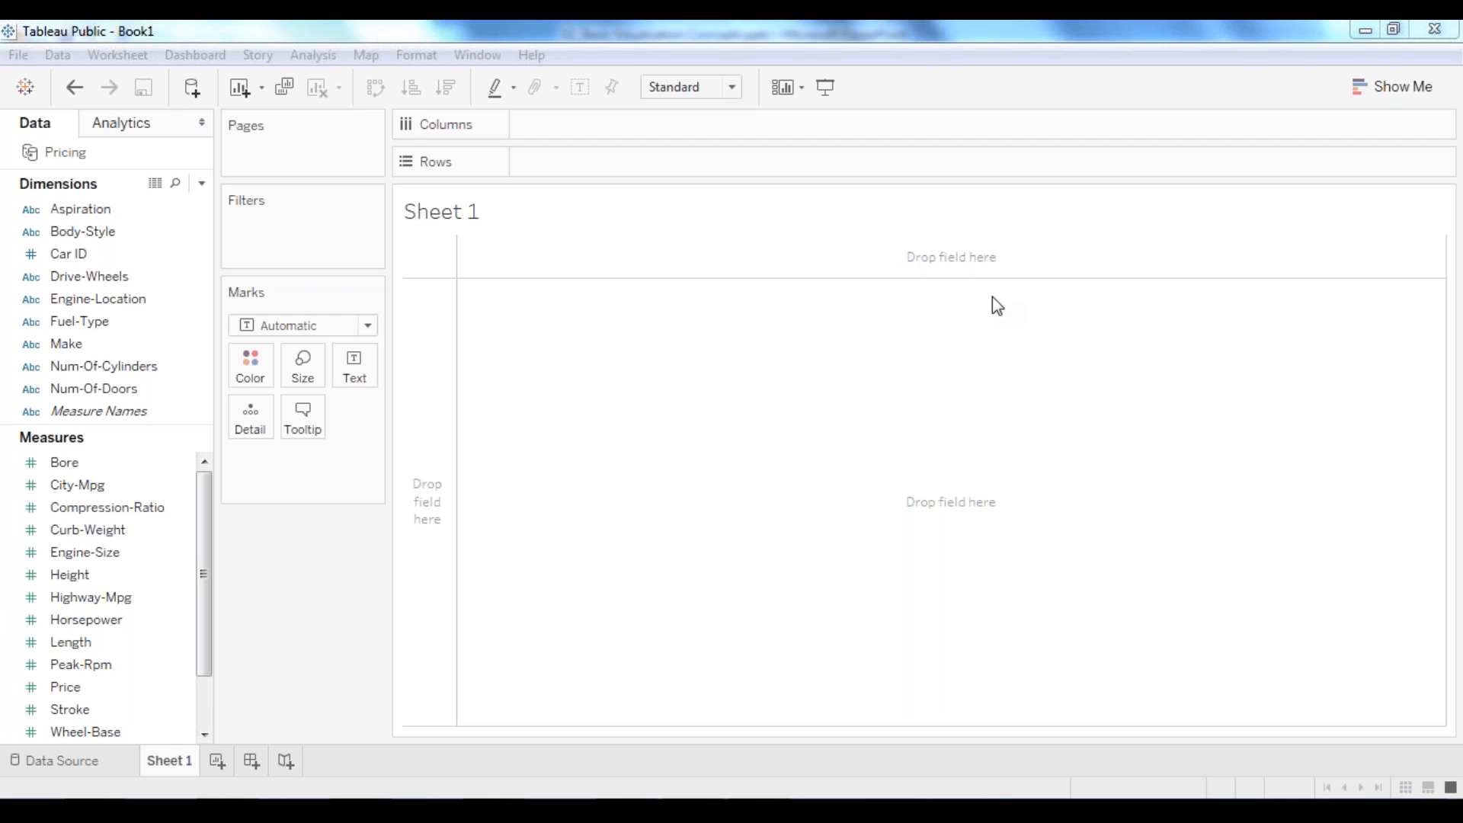
Step: Build a scatter plot from the Price and Horsepower measures using Show Me
left_click(784, 23)
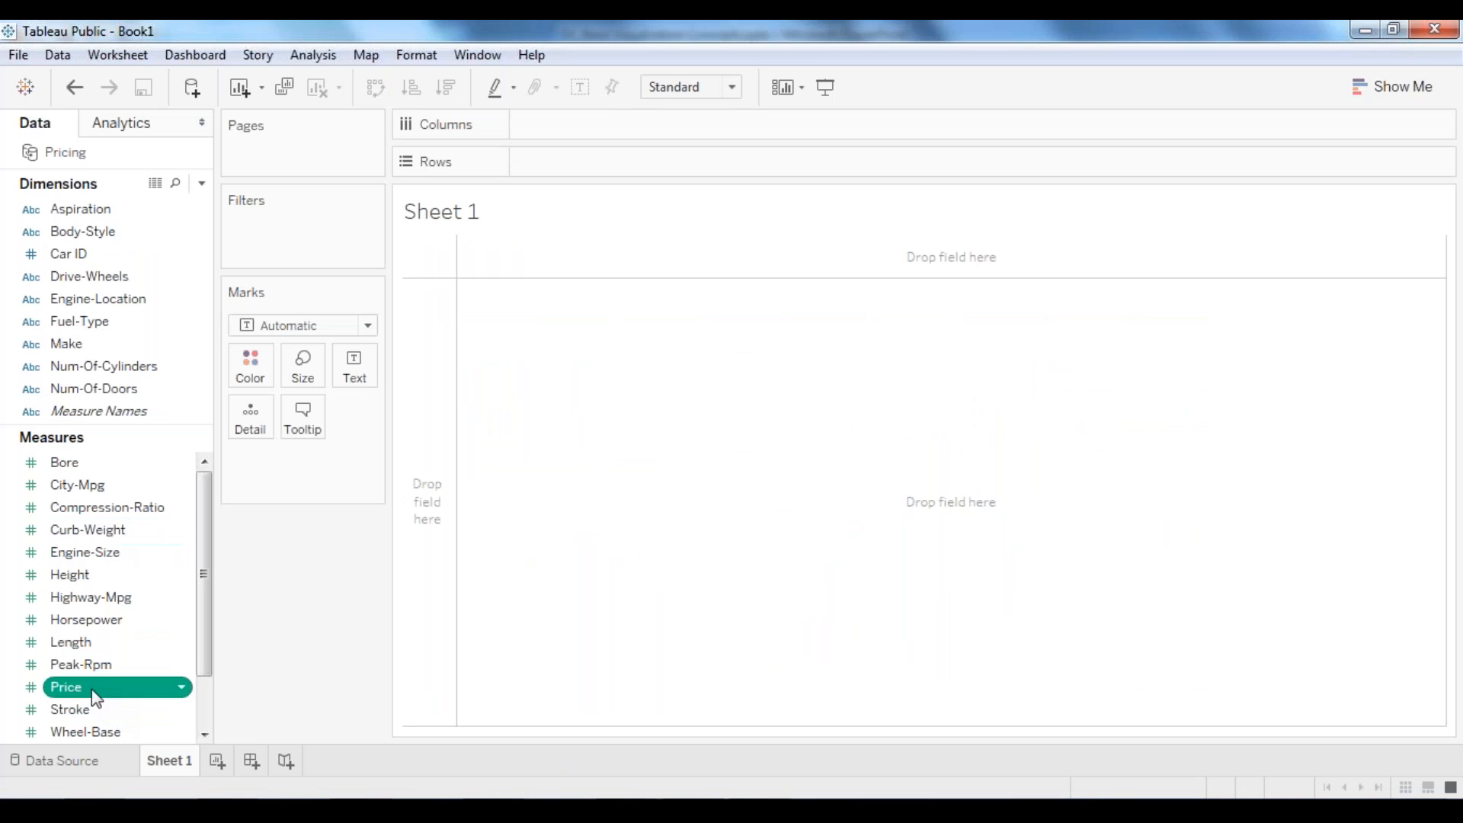
left_click(109, 625, "ctrl")
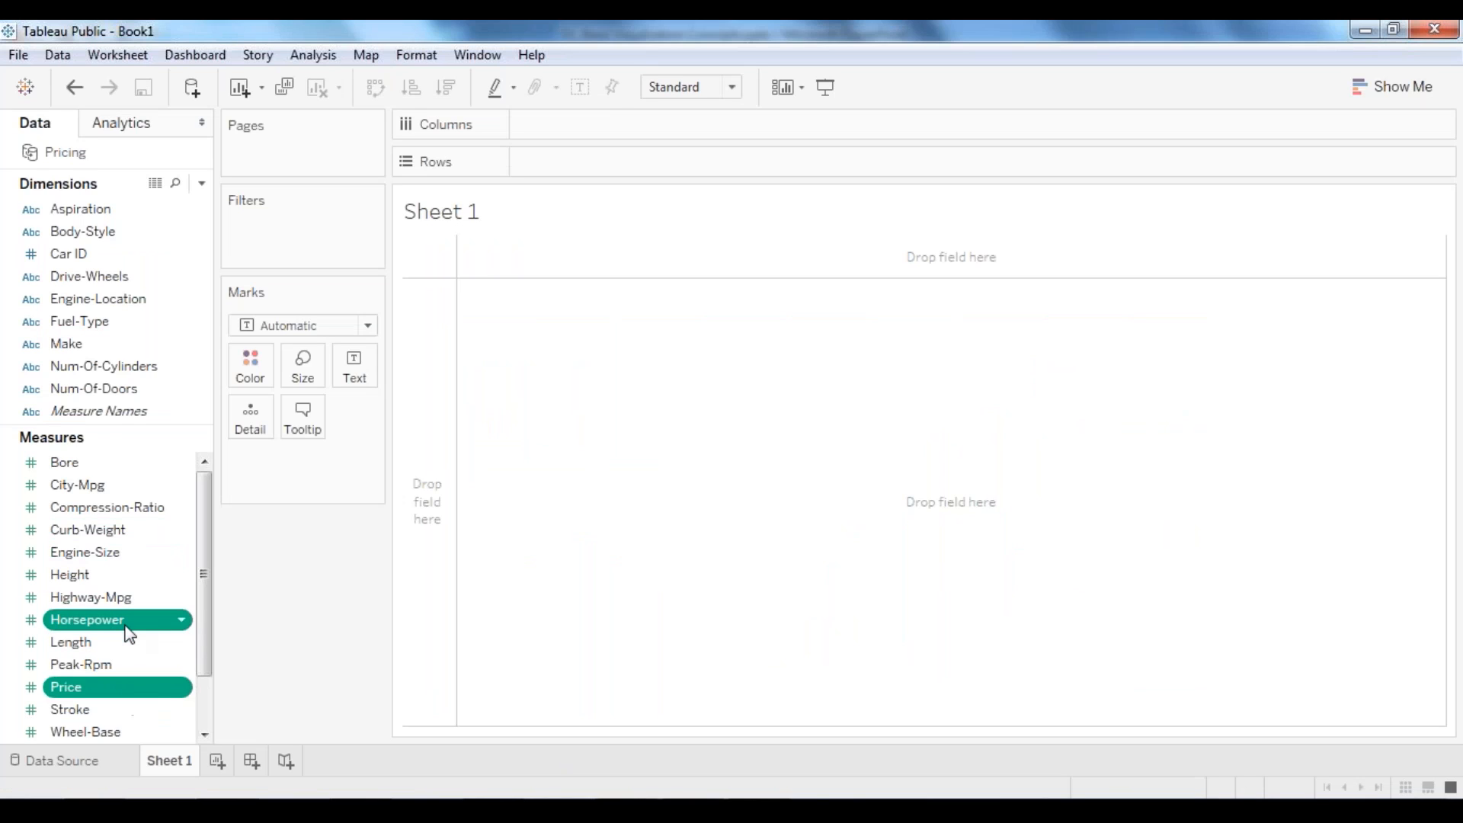
left_click(1365, 80)
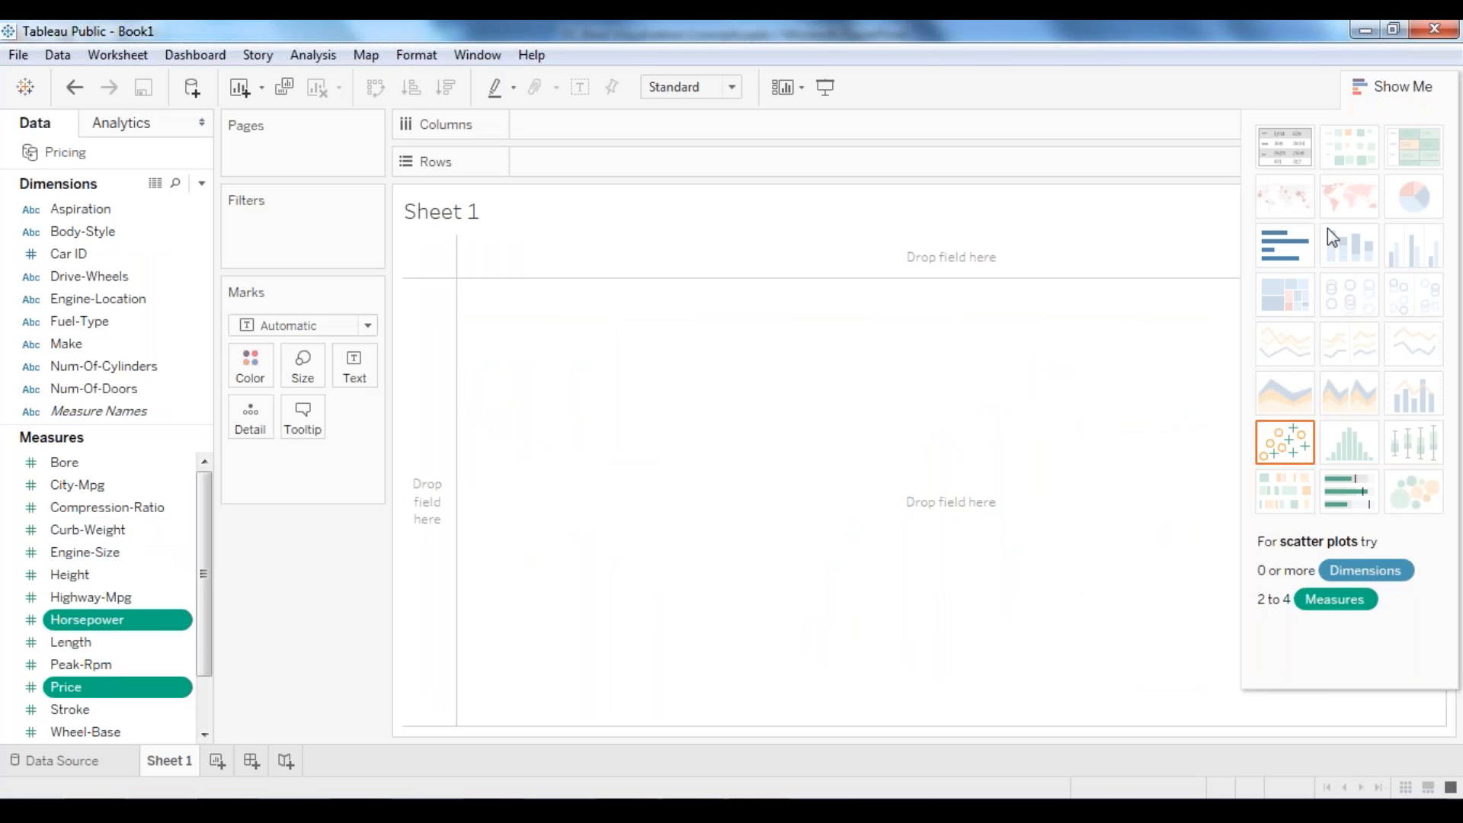
left_click(1397, 88)
mouse_move(892, 268)
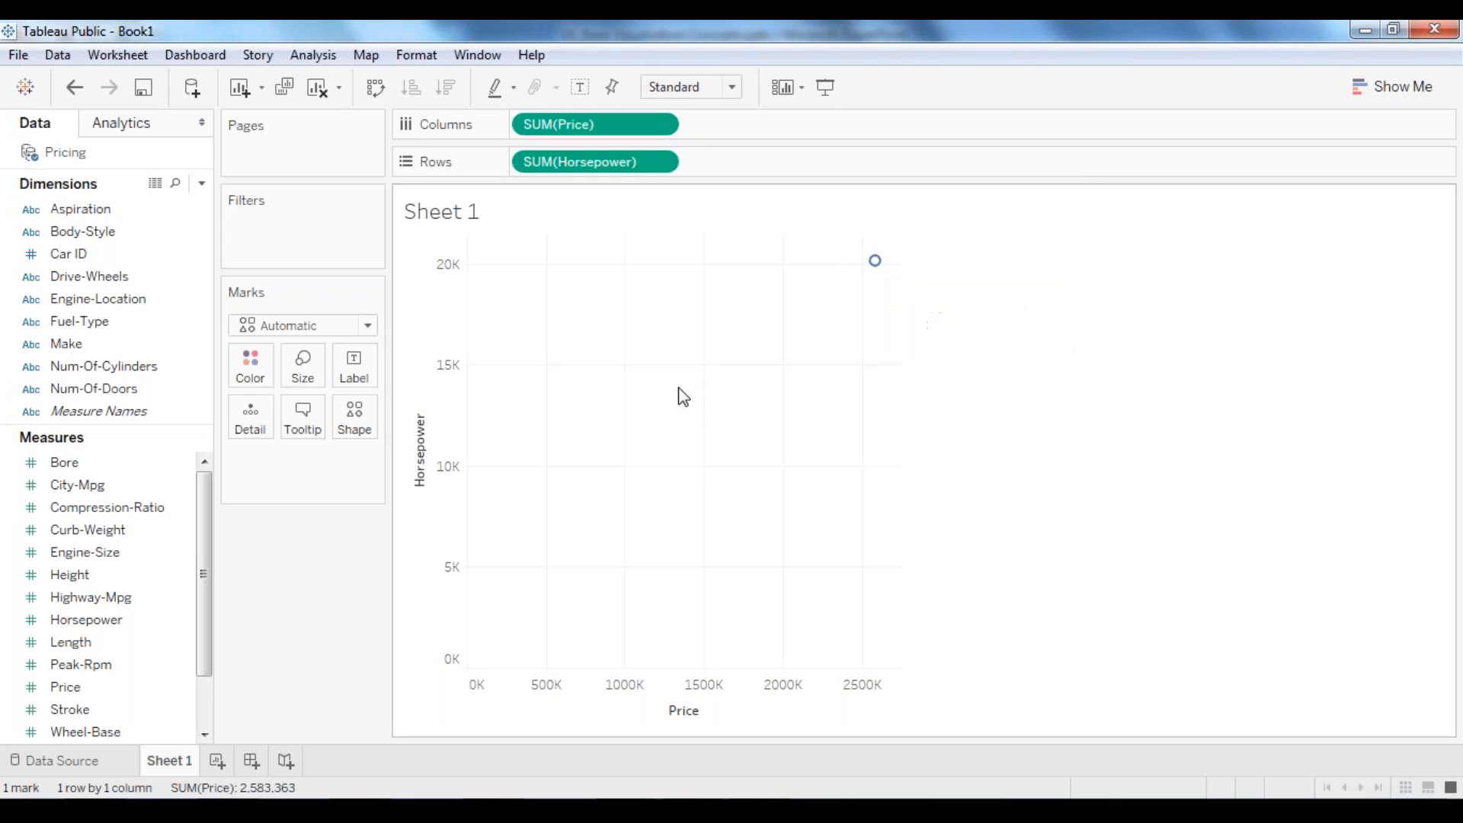
Step: Add Car ID as mark detail to split the scatter plot by car, and undo the addition
left_click(85, 253)
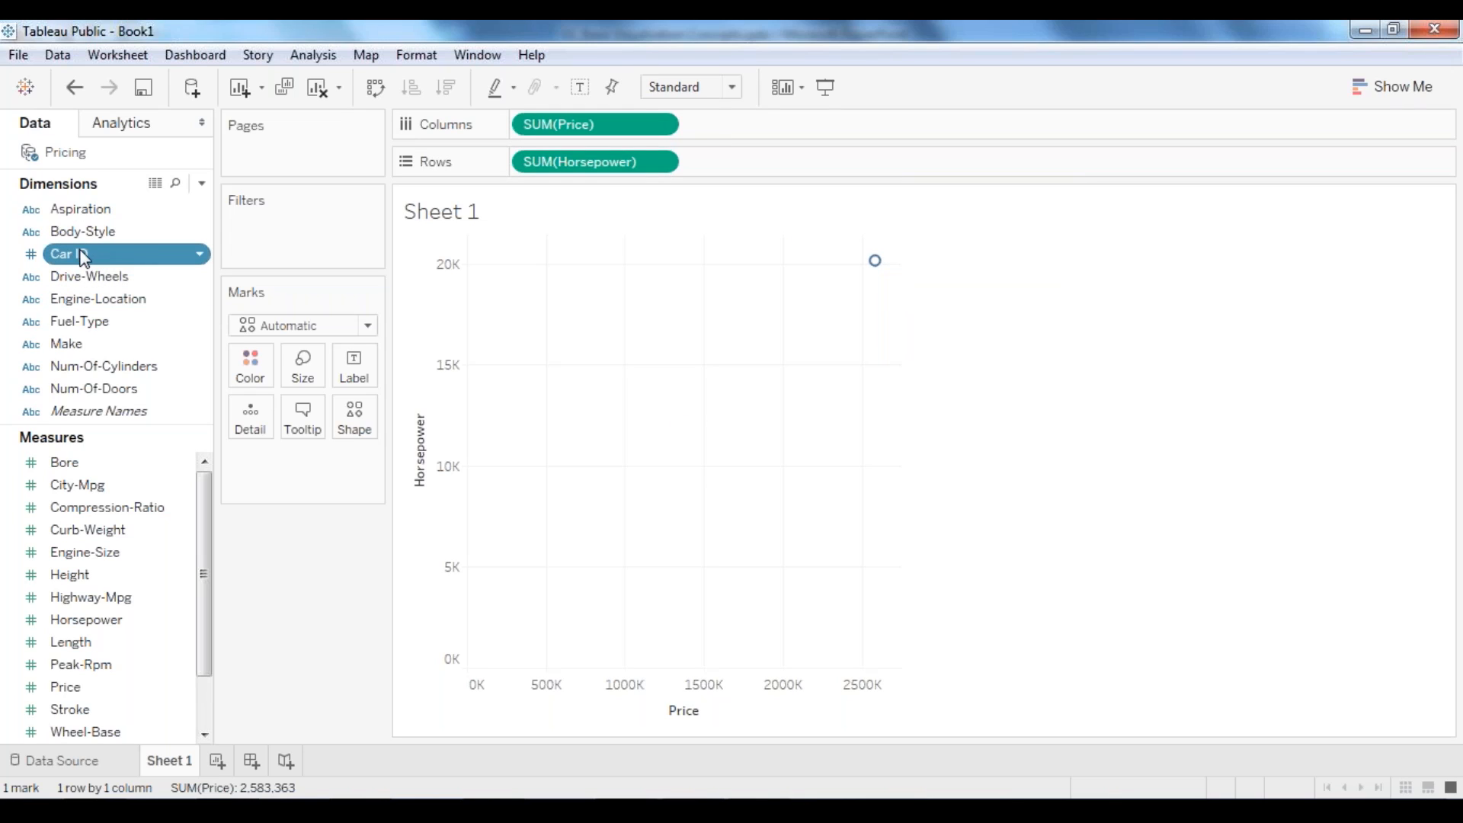
left_click_drag(92, 253, 254, 431)
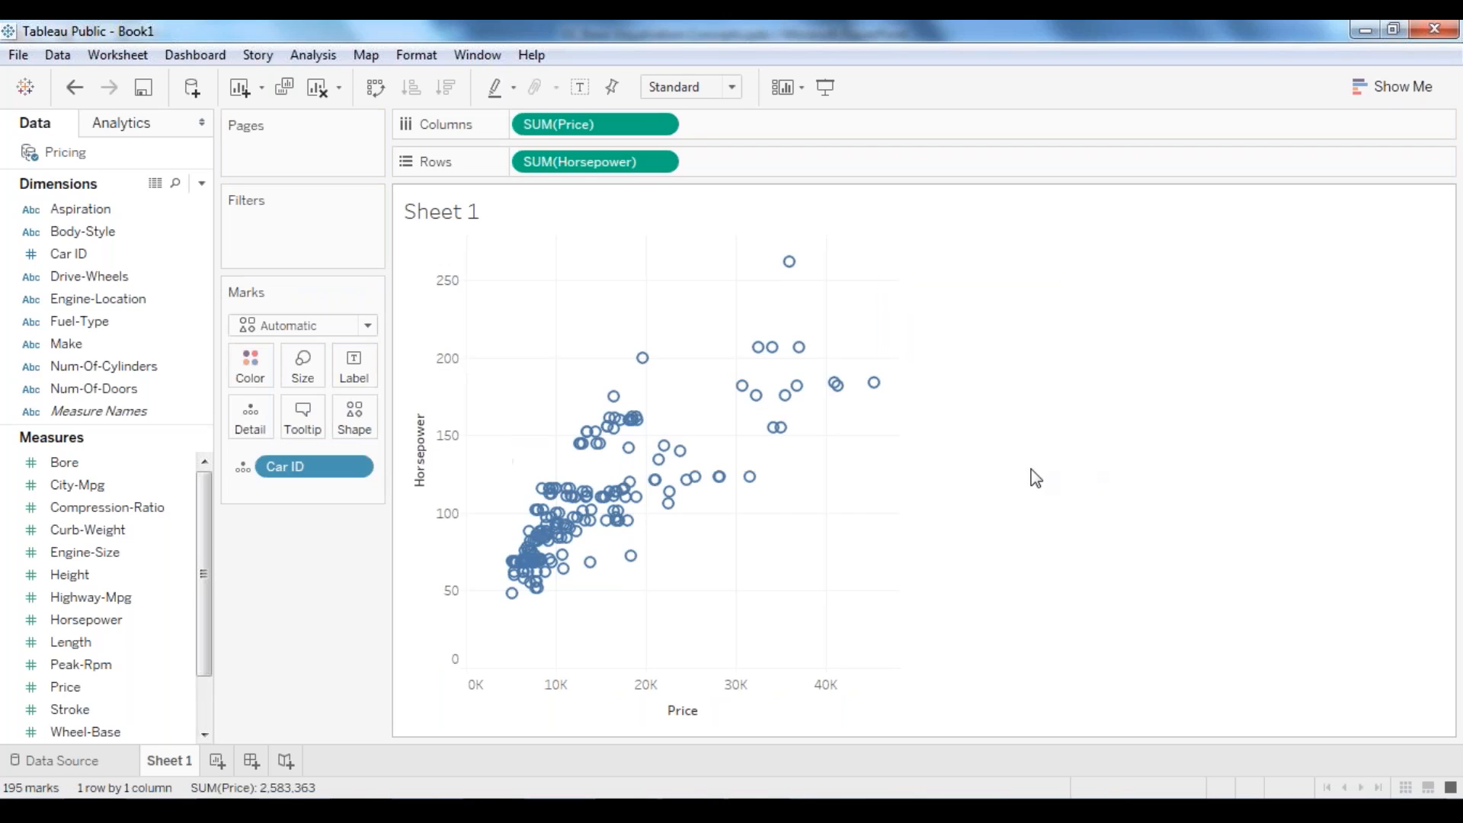
left_click(75, 88)
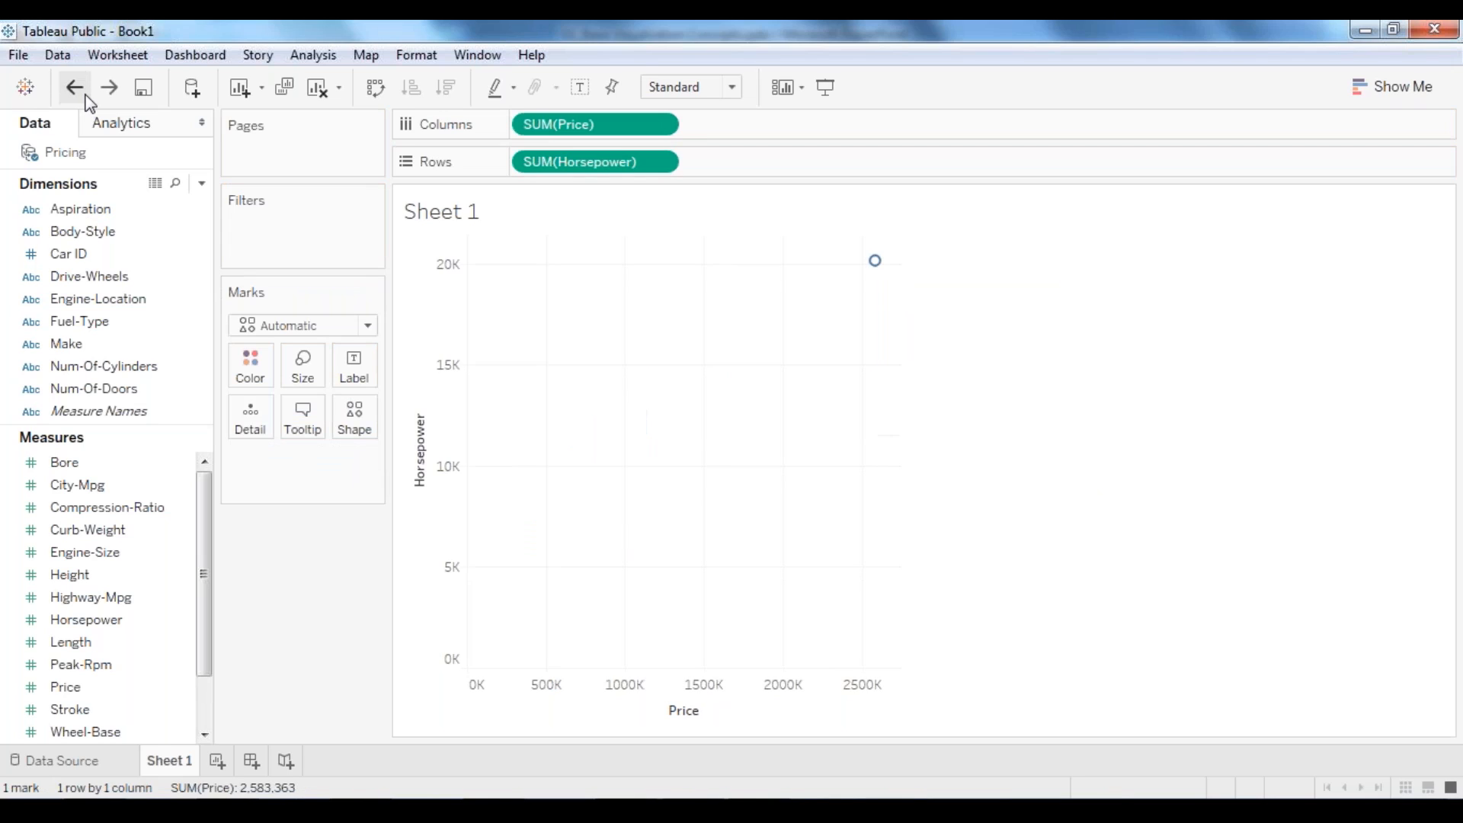
Step: Place Car ID directly on the scatter plot view to split it by car, and undo the placement
left_click_drag(91, 253, 721, 433)
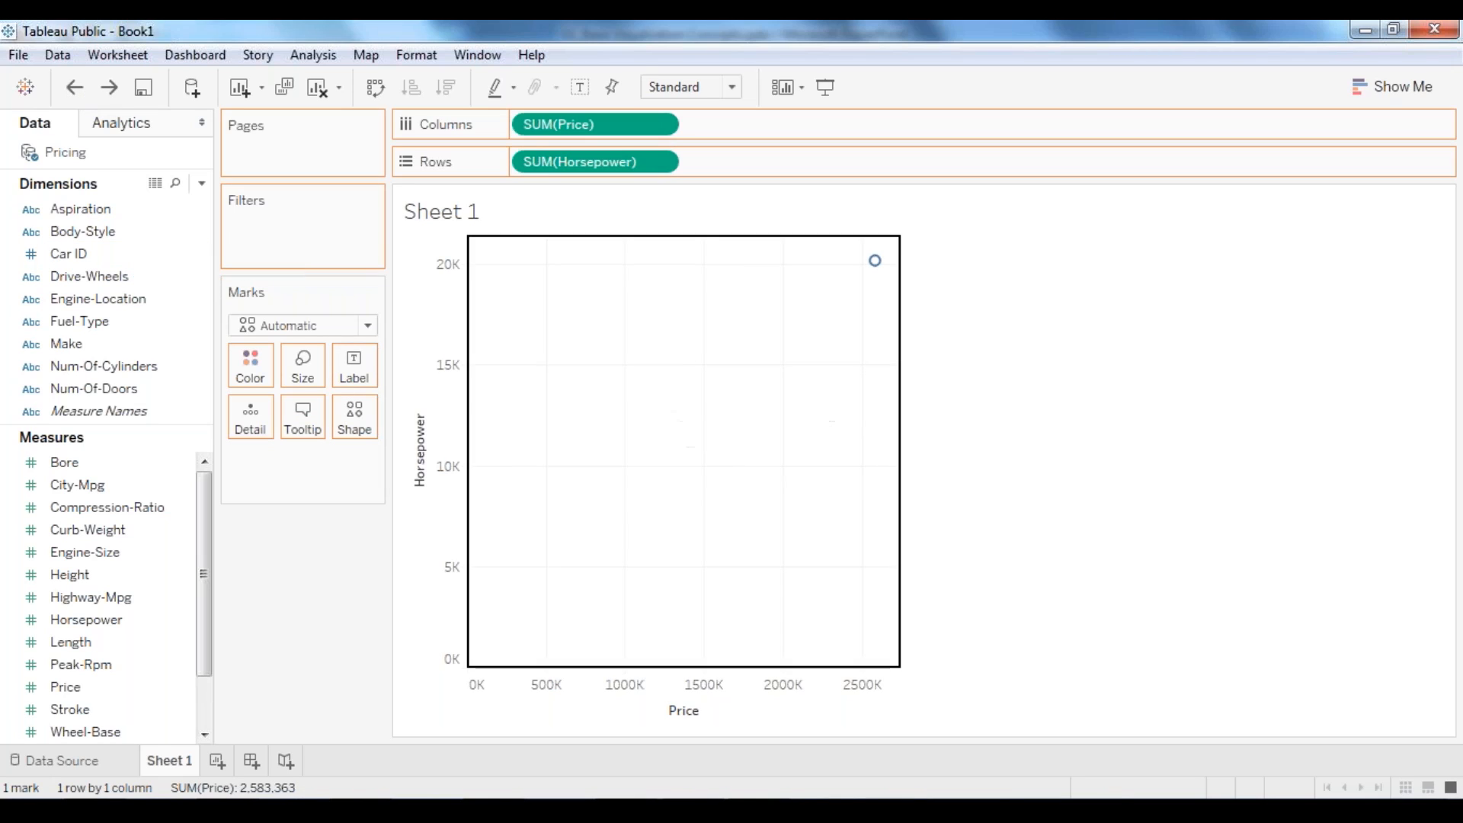
mouse_move(756, 395)
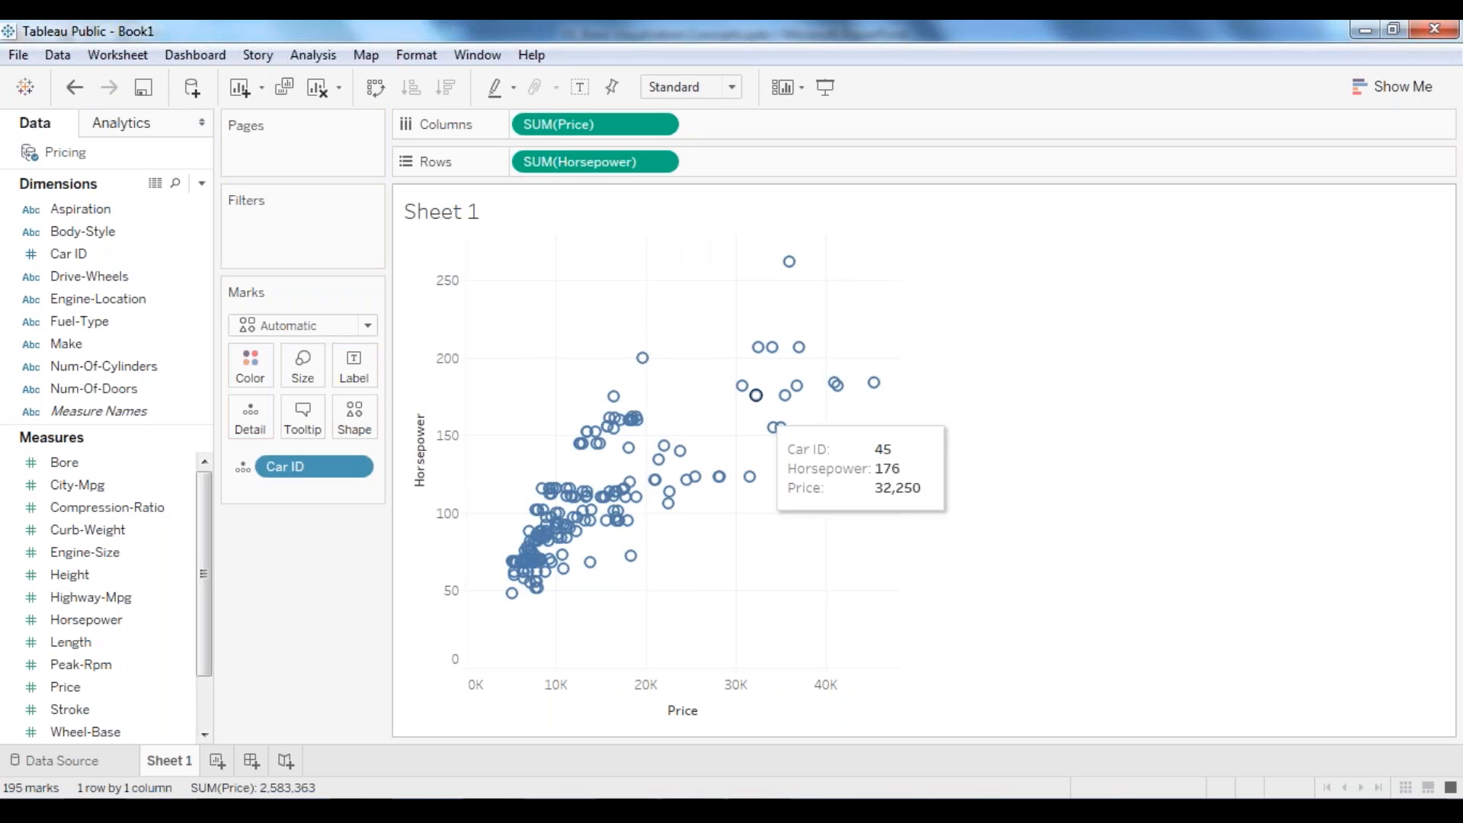
left_click(76, 87)
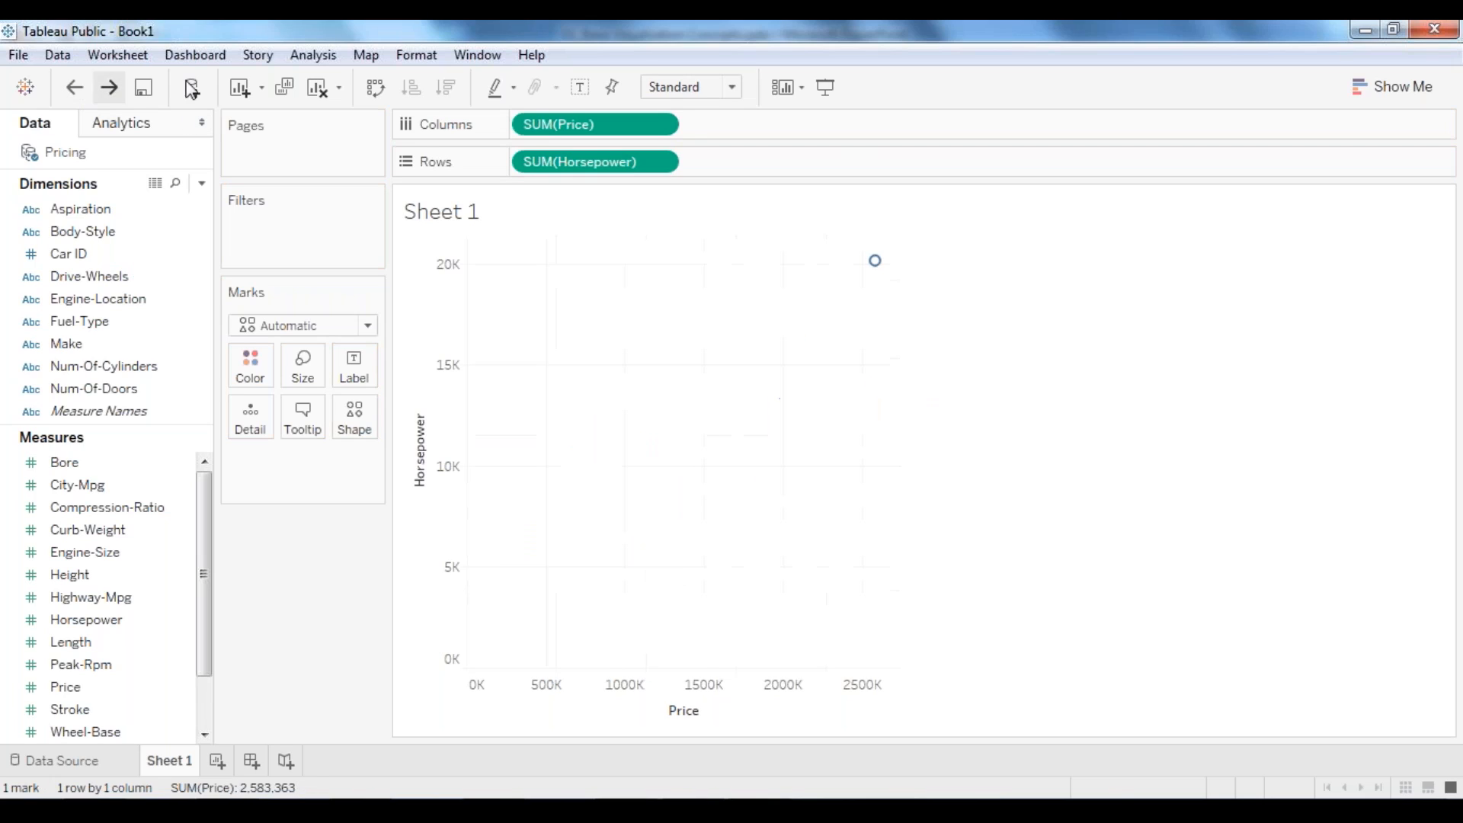
Step: Clear Sheet 1 and build a scatter plot from Car ID, Horsepower and Price together using Show Me
left_click(318, 88)
left_click(73, 251)
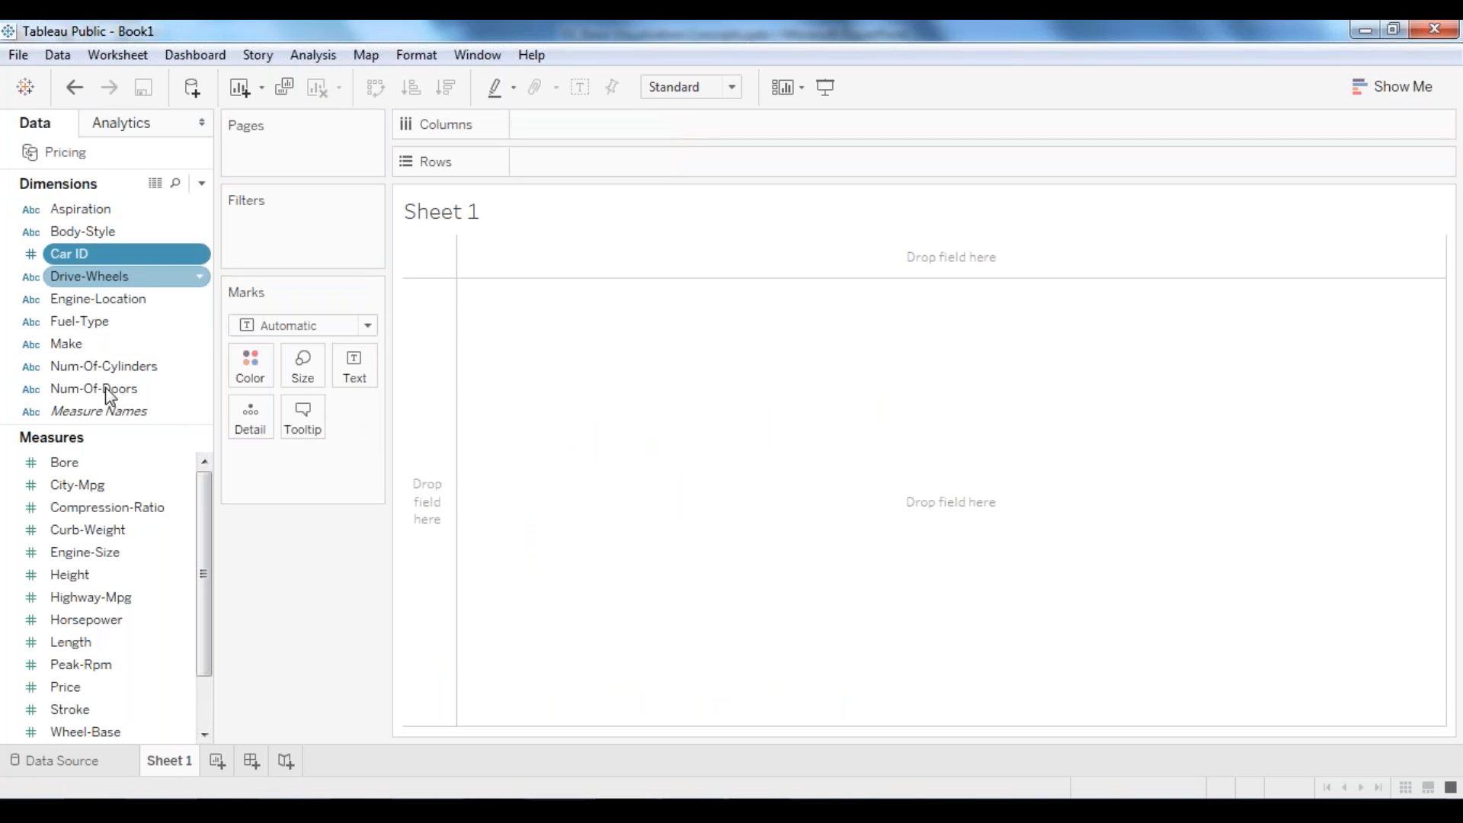
left_click(92, 617, "ctrl")
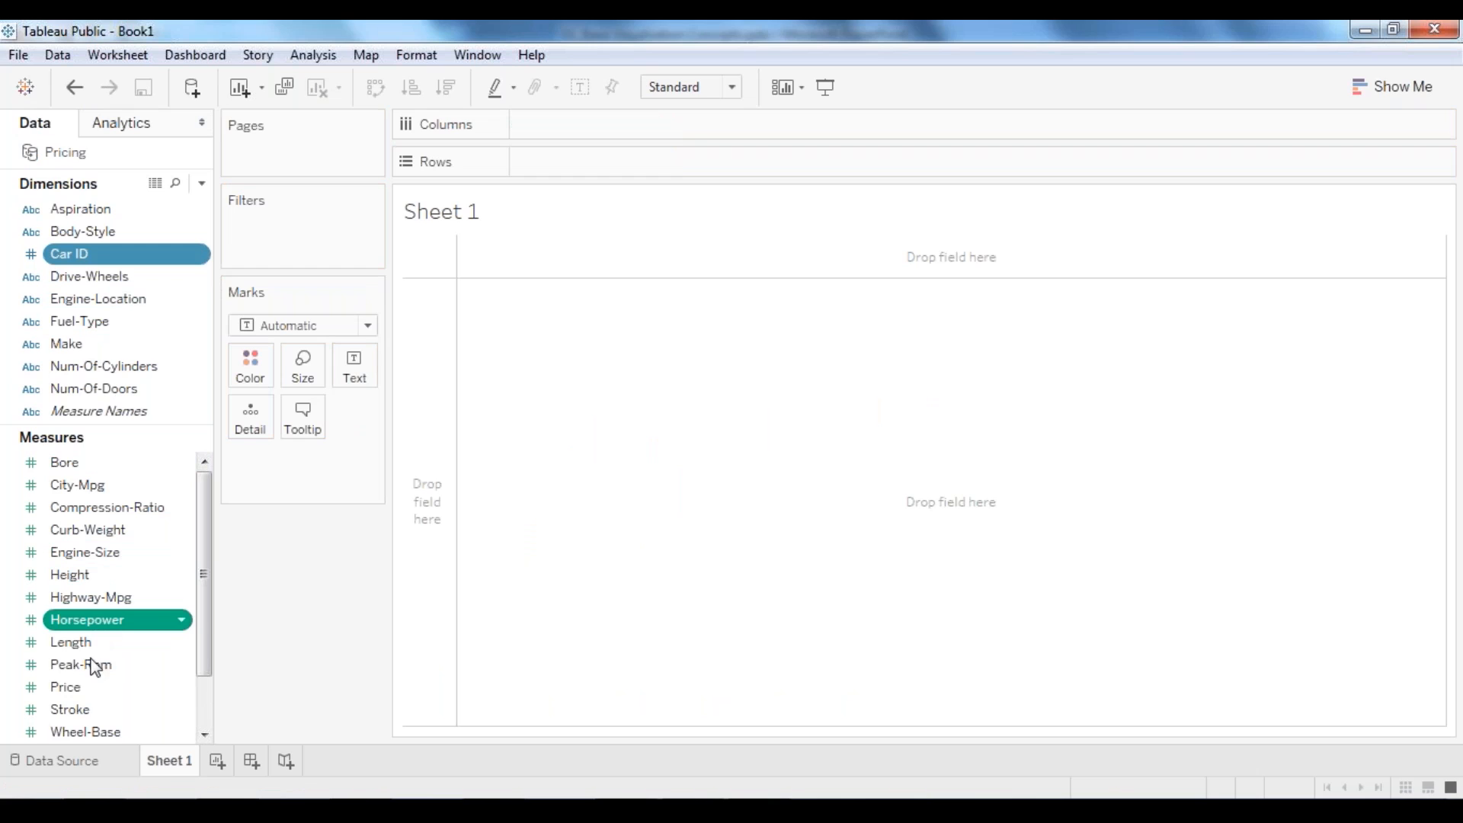
left_click(89, 687, "ctrl")
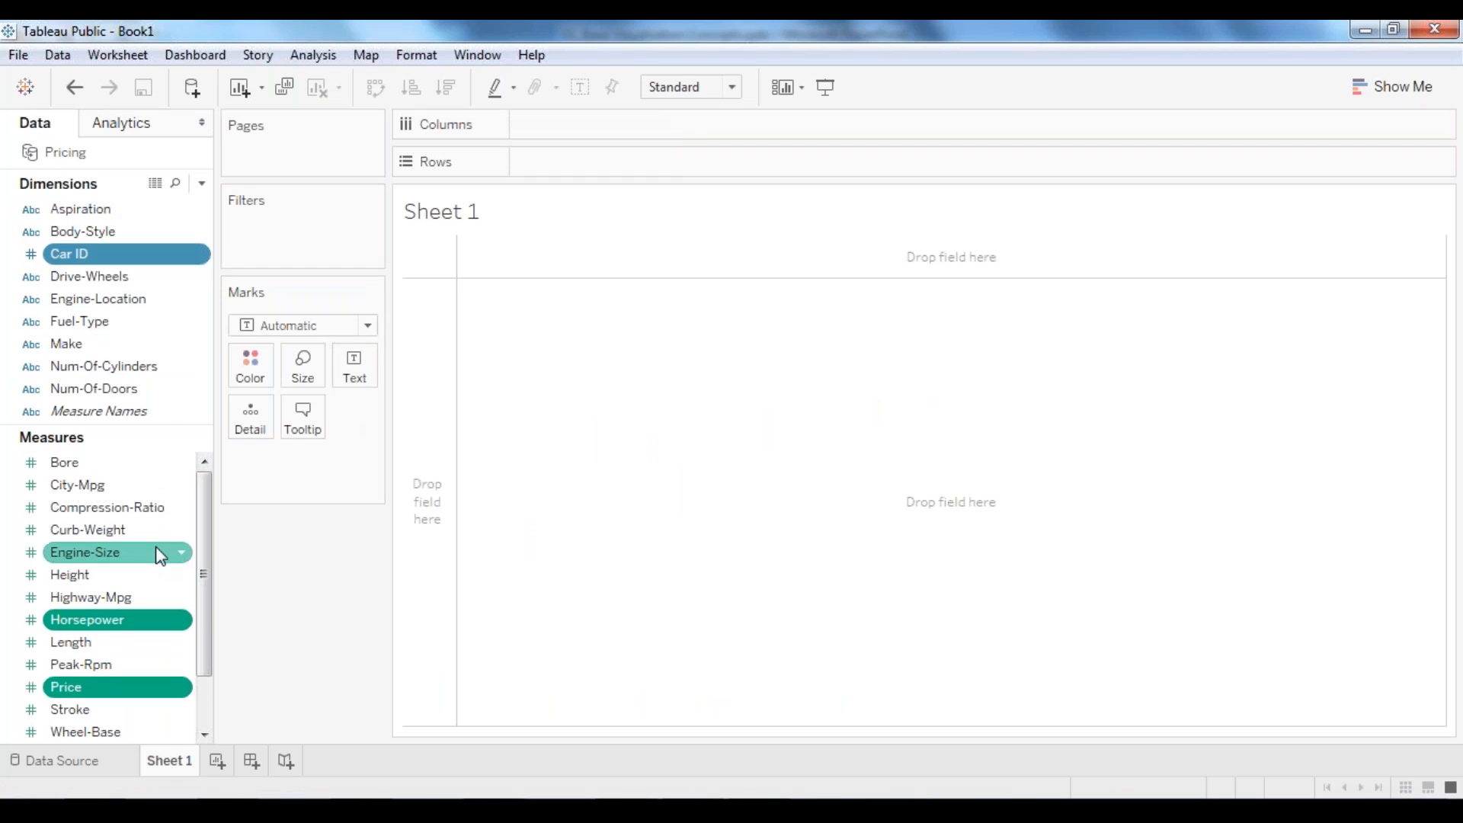
left_click(1364, 87)
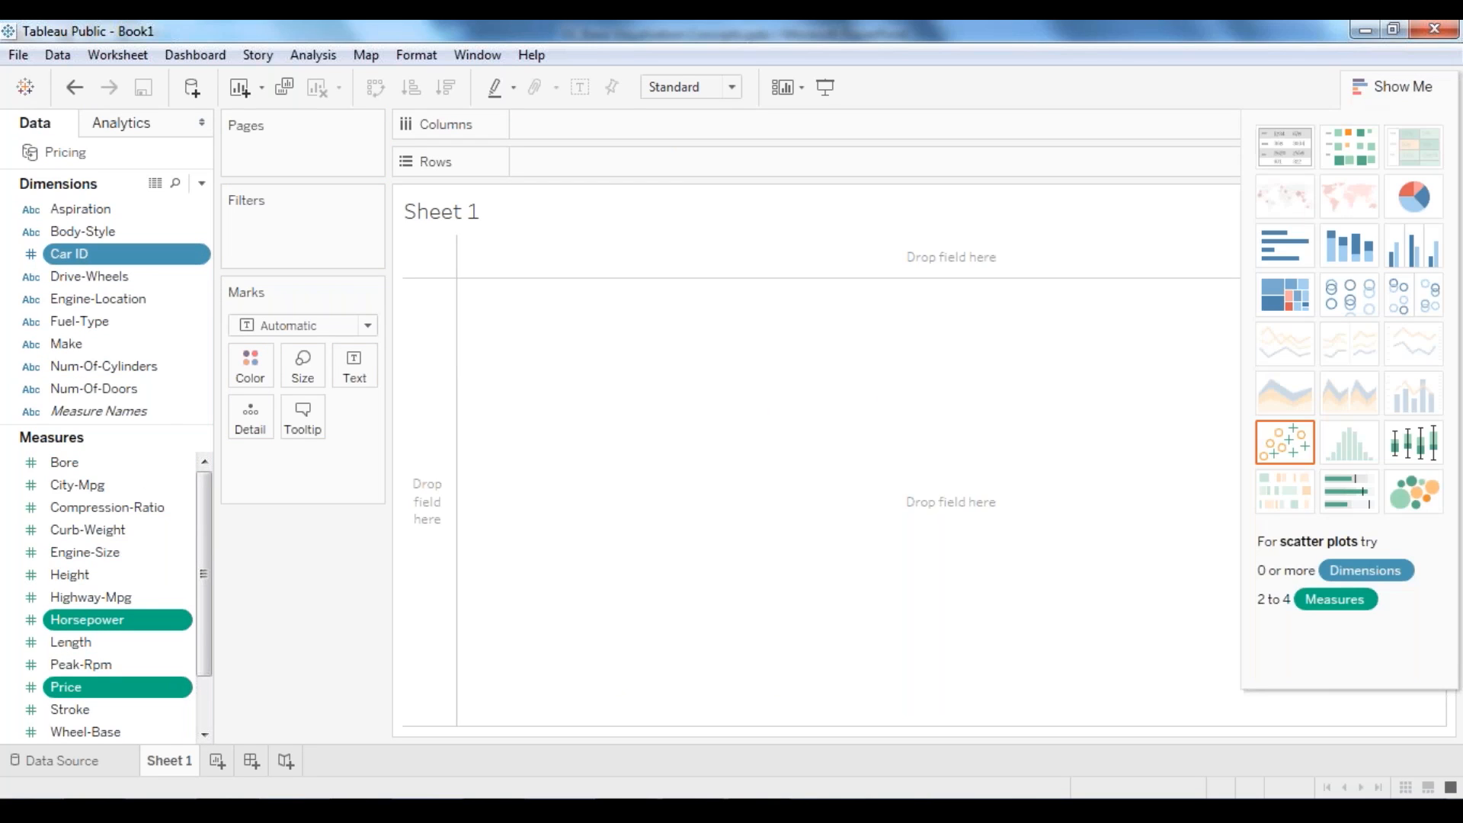
left_click(1284, 442)
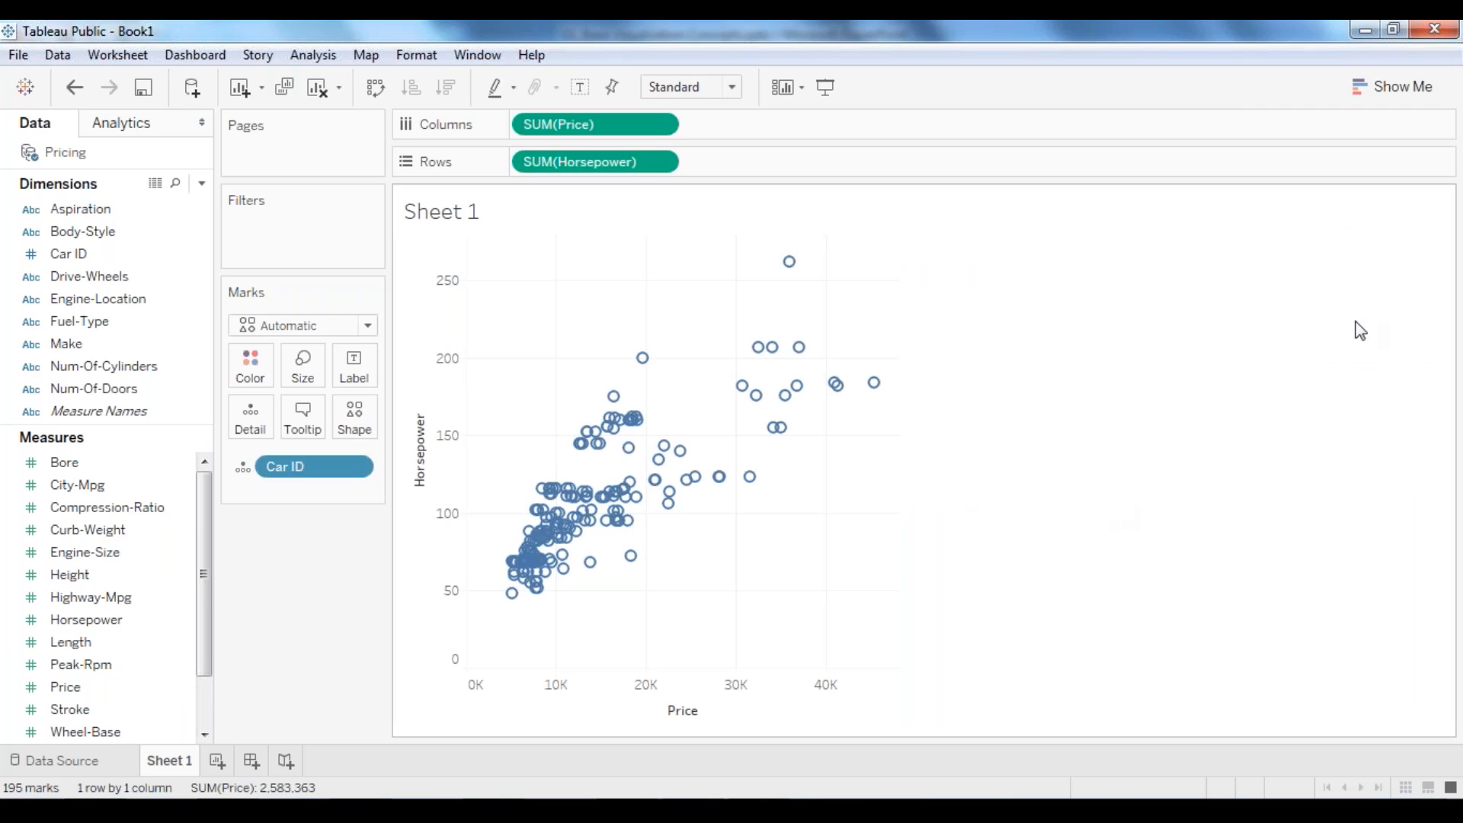
Step: Swap the scatter plot's axes to put Horsepower on Columns and Price on Rows, reverting once to compare both orientations
left_click(1452, 339)
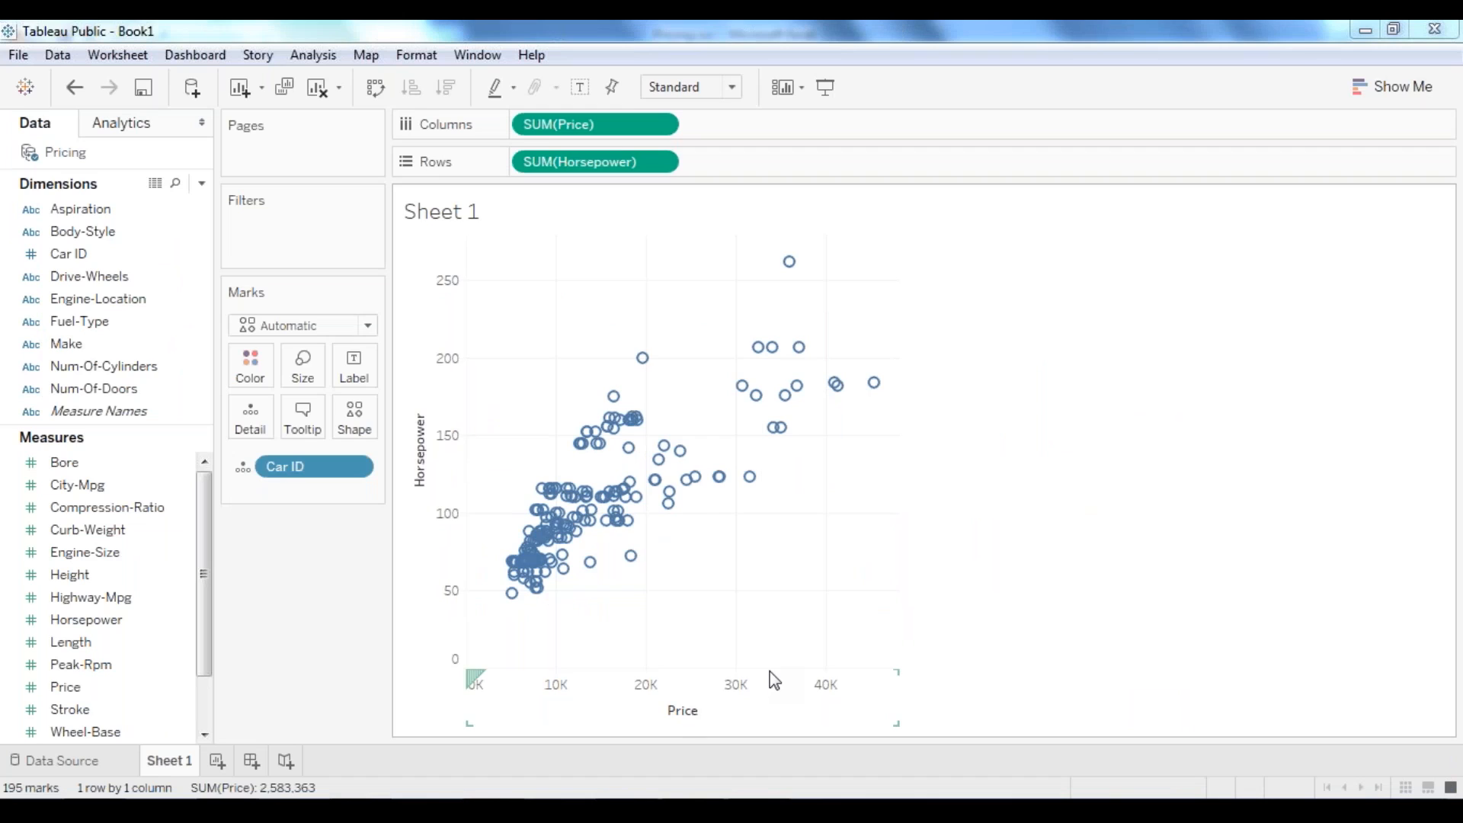
left_click(379, 90)
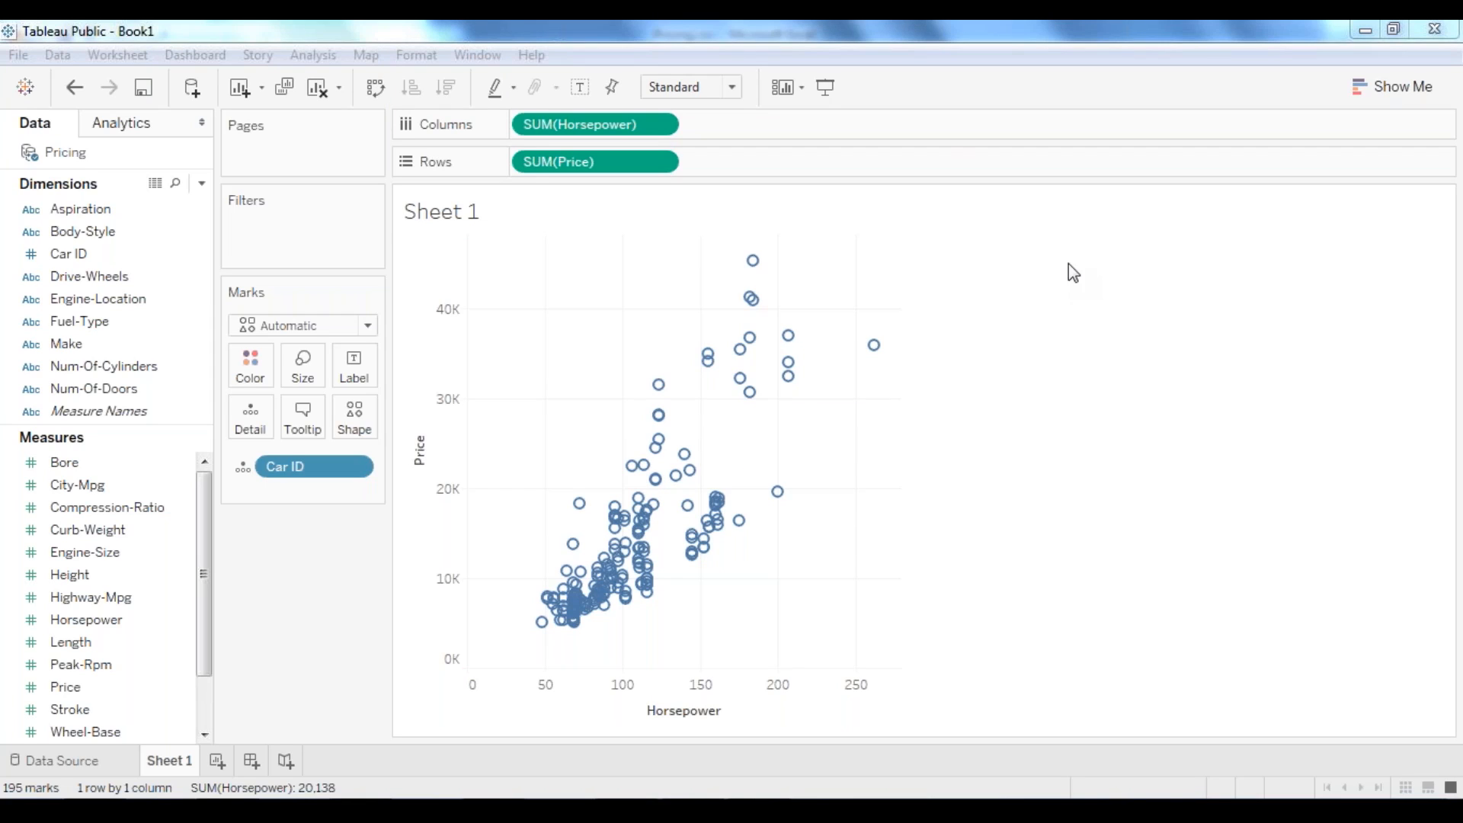
left_click(75, 88)
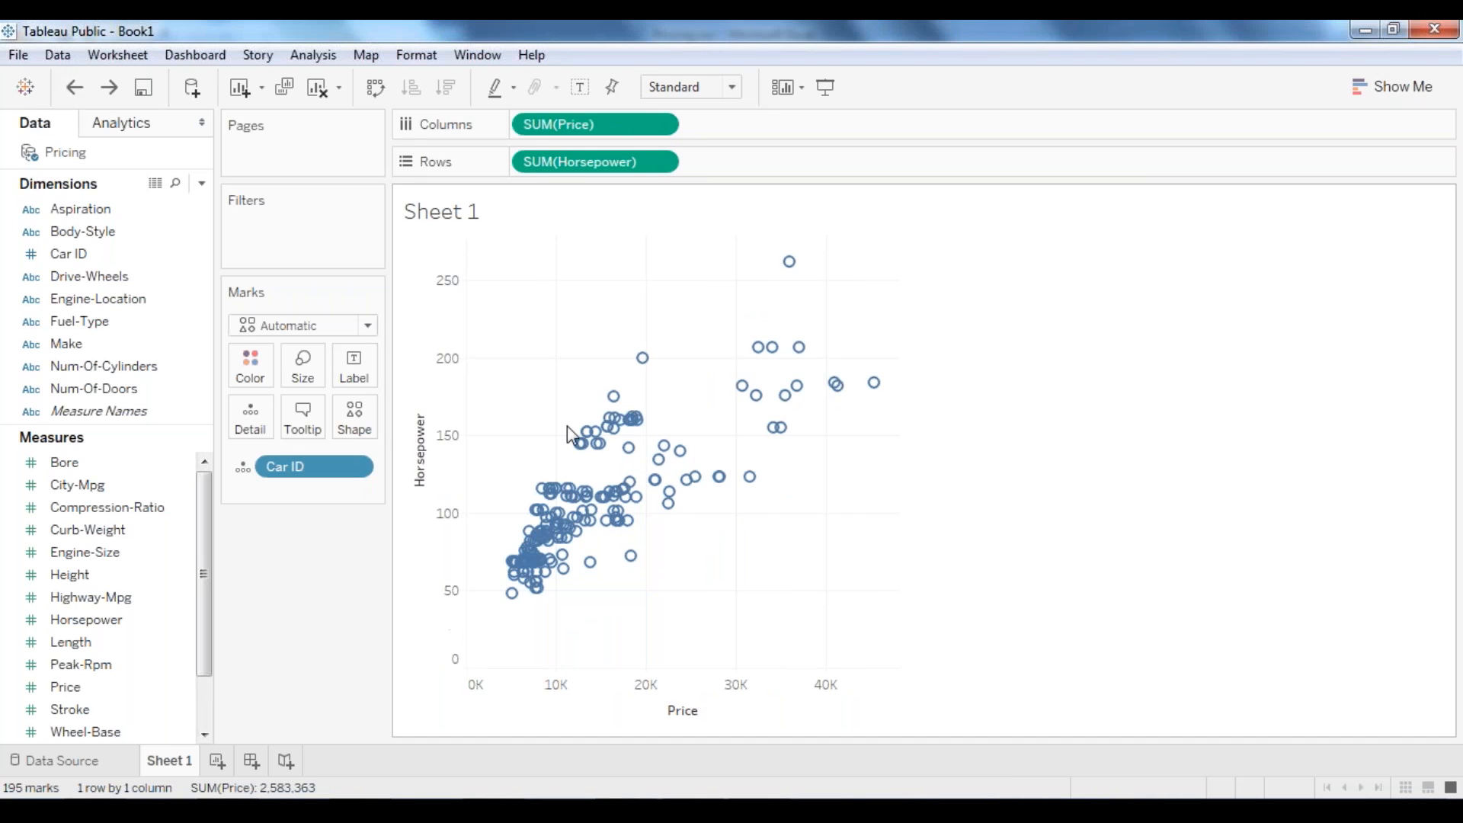
left_click(376, 88)
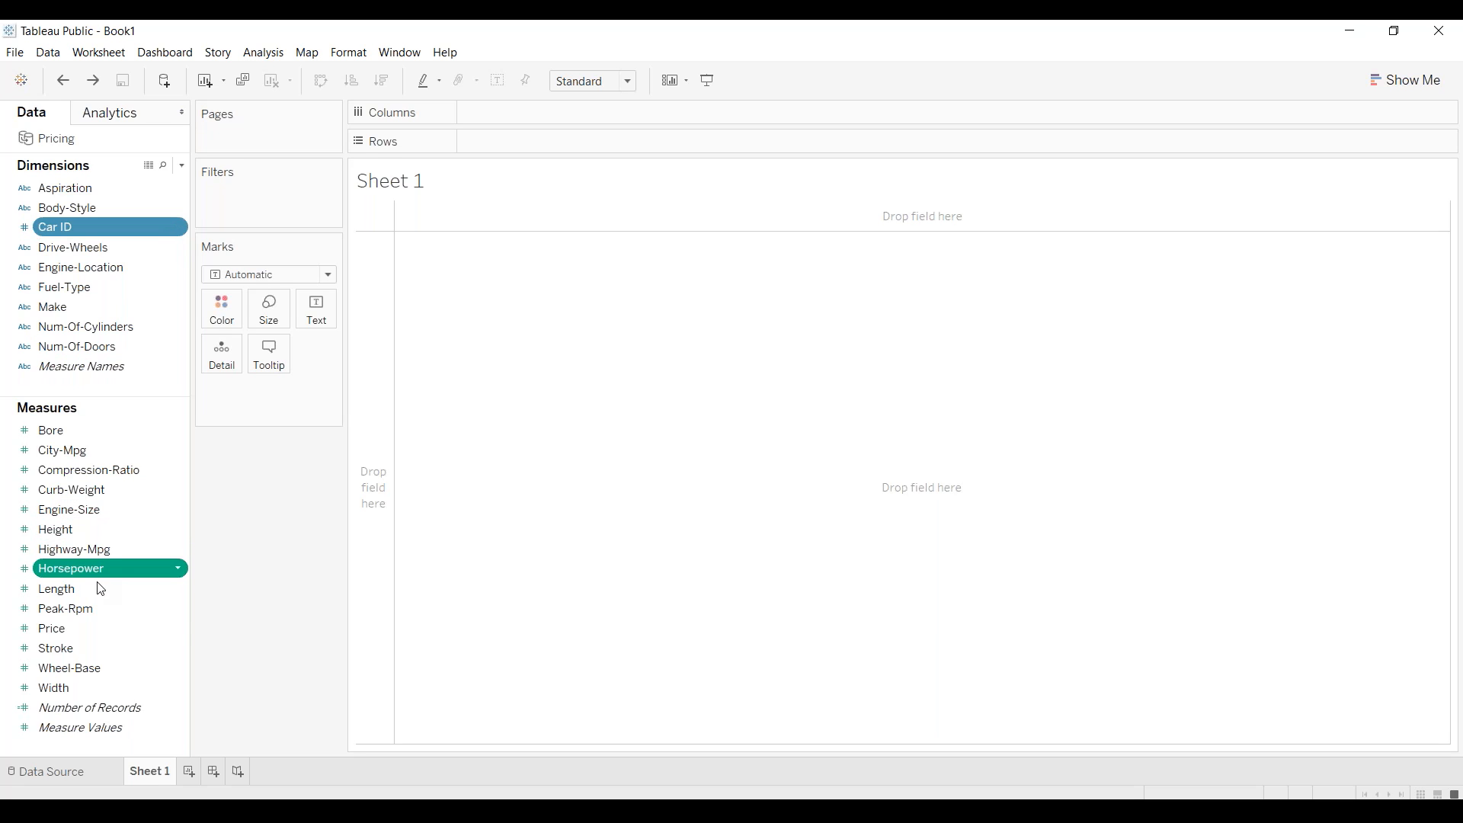
Step: Select the Horsepower and Price measures together with the Car ID dimension
left_click(81, 628)
right_click(83, 631)
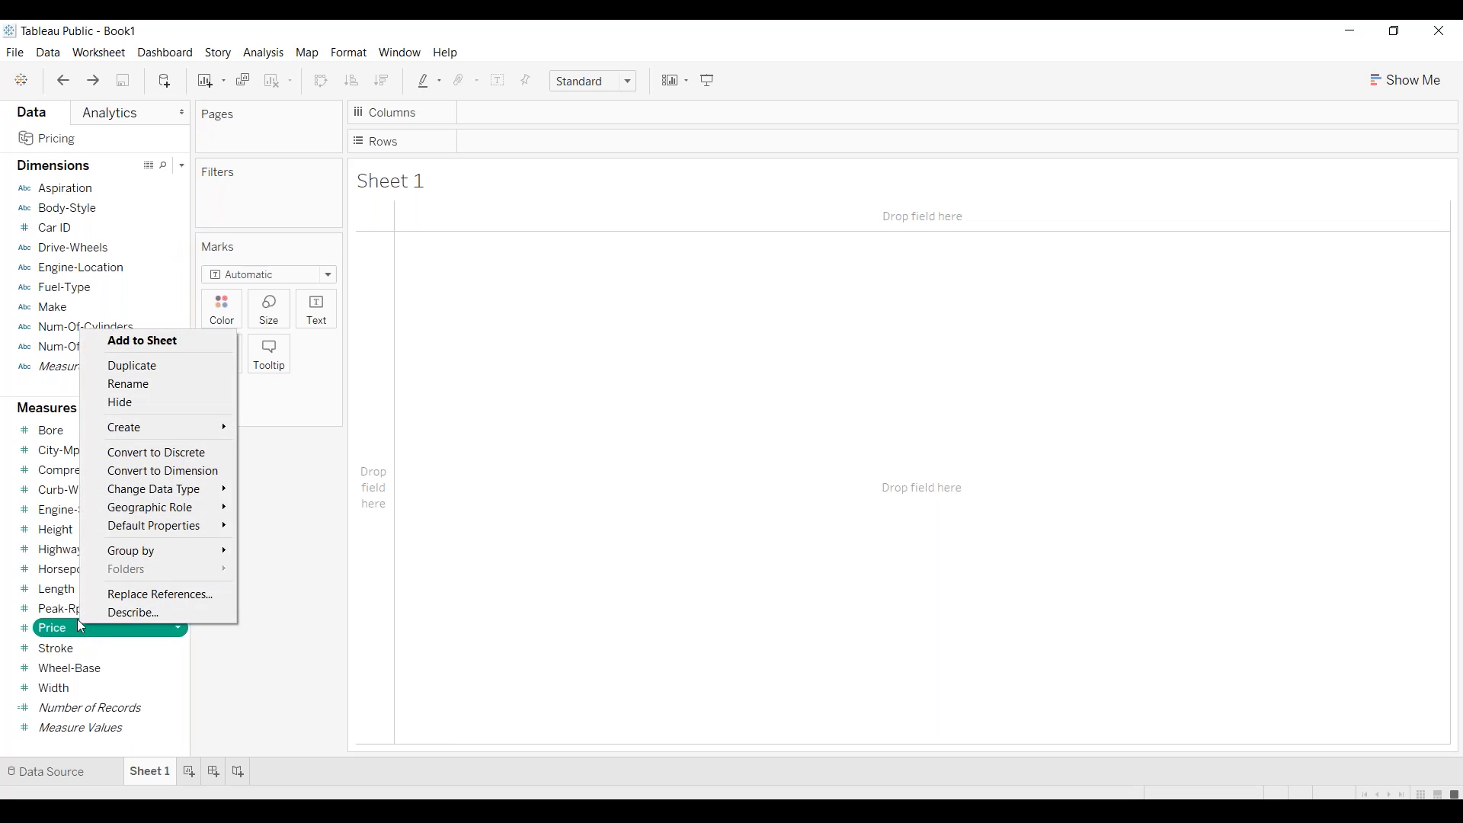
left_click(72, 577)
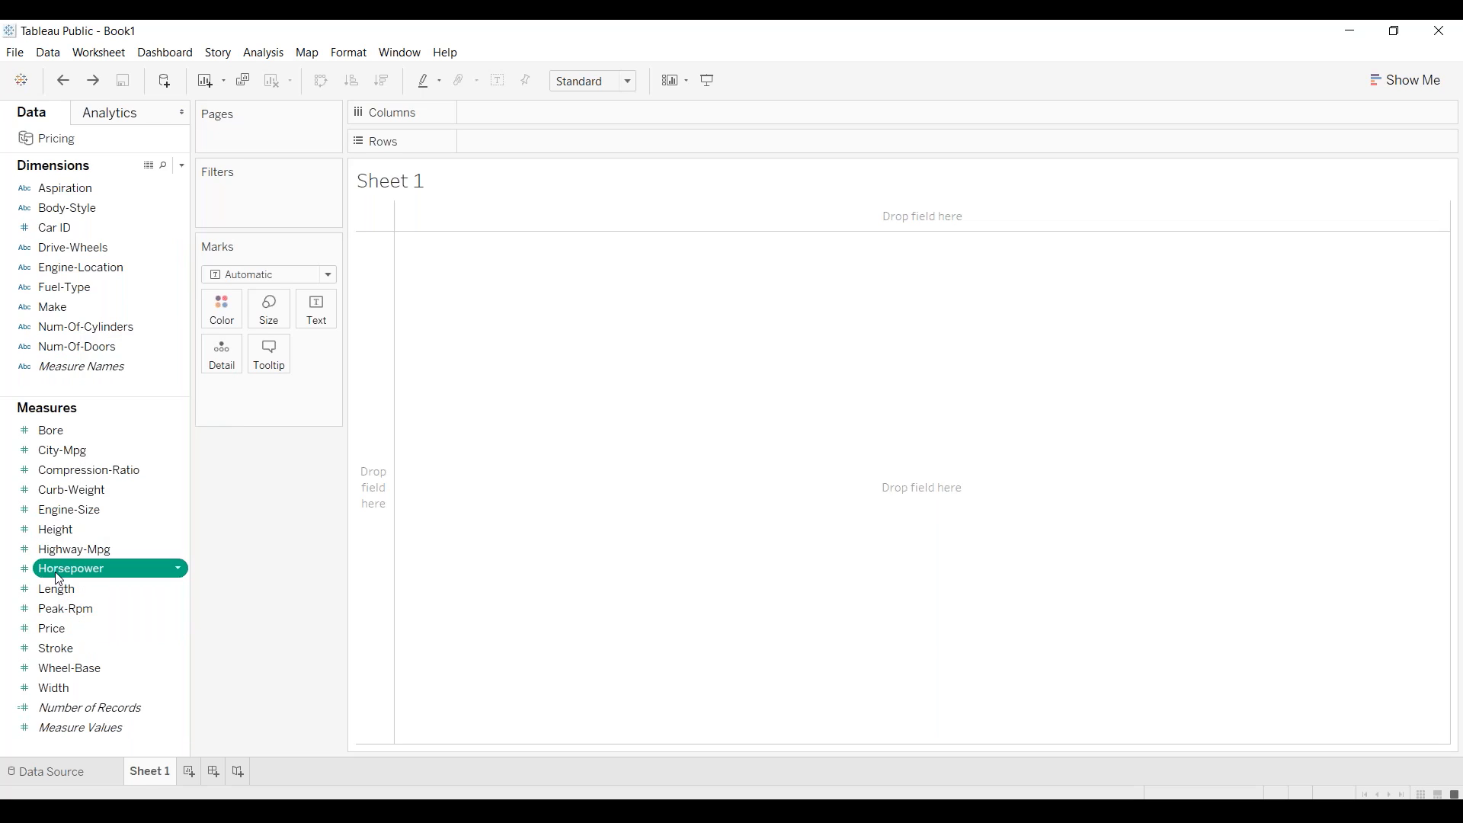
right_click(73, 578)
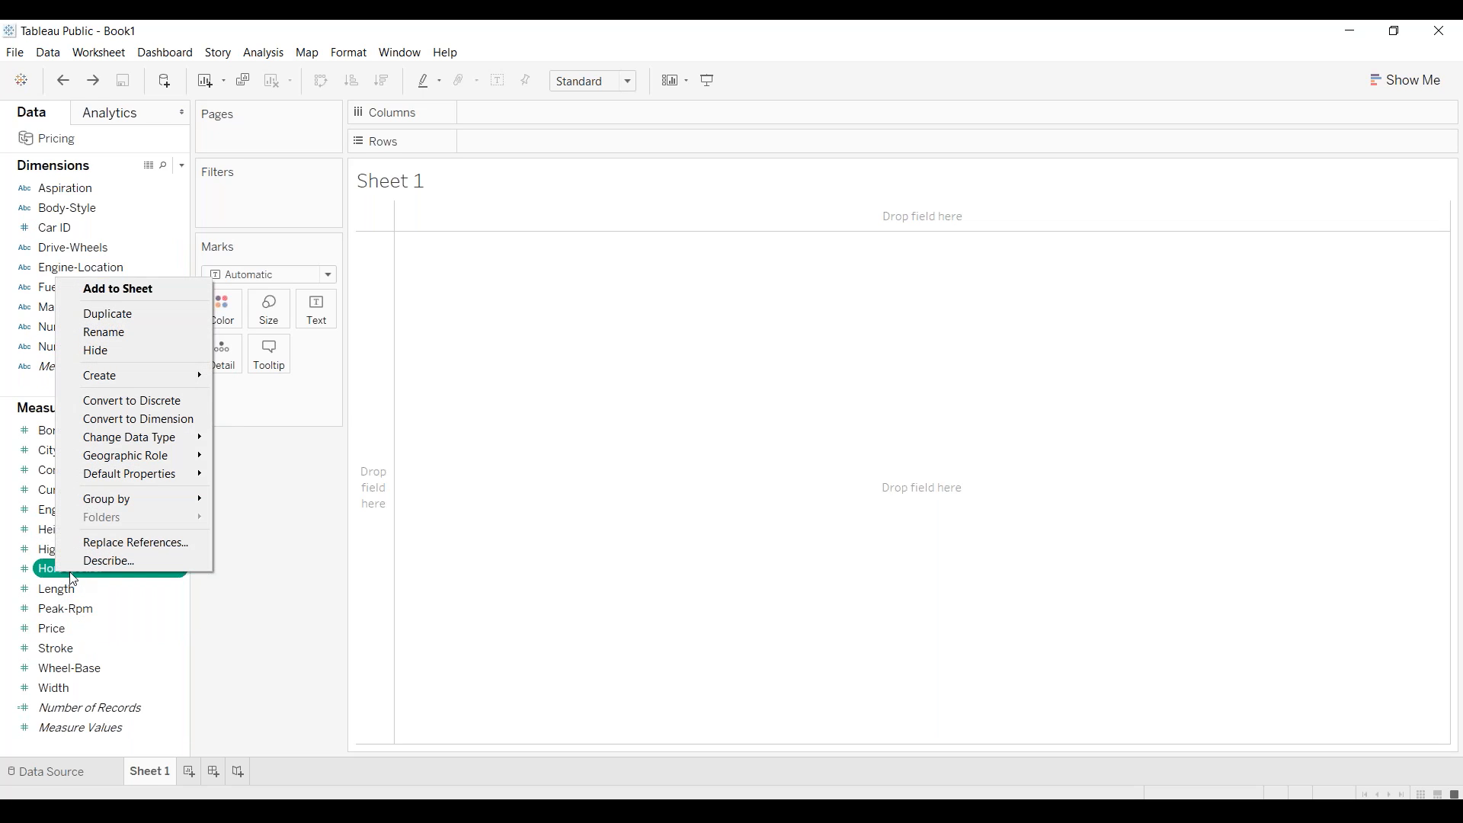
left_click(683, 610)
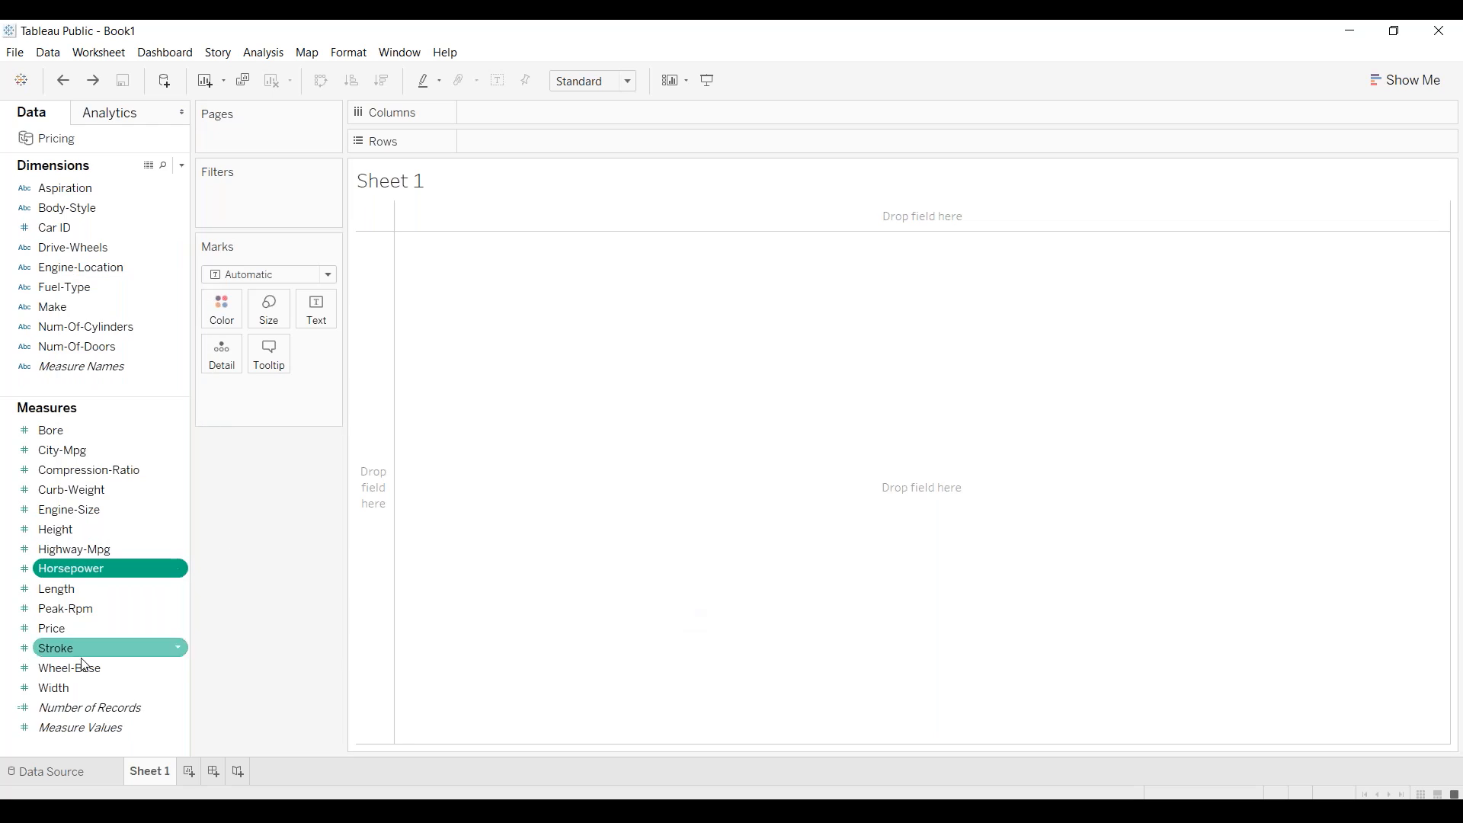
left_click(69, 629, "ctrl")
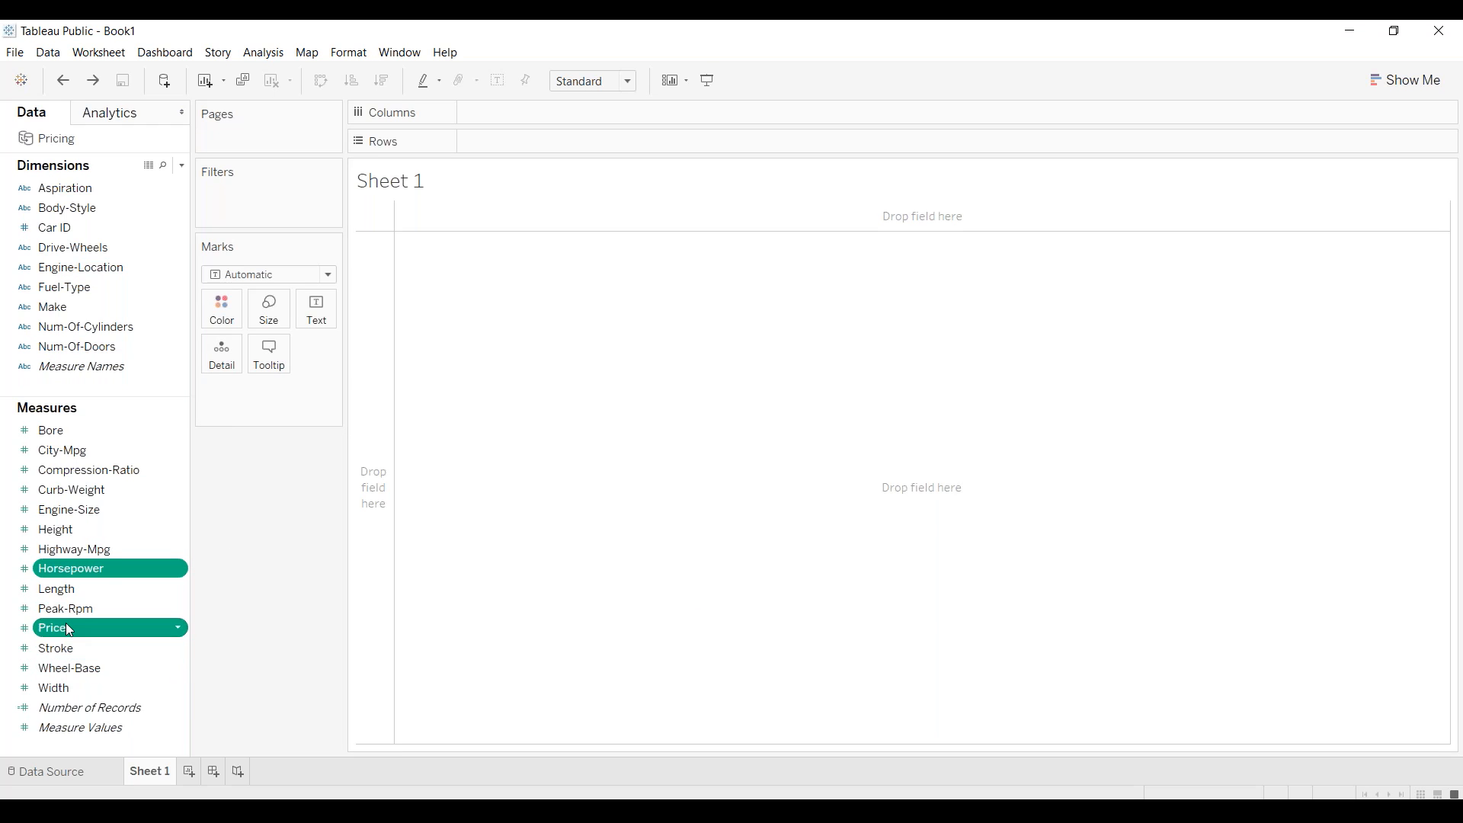
left_click(62, 228, "ctrl")
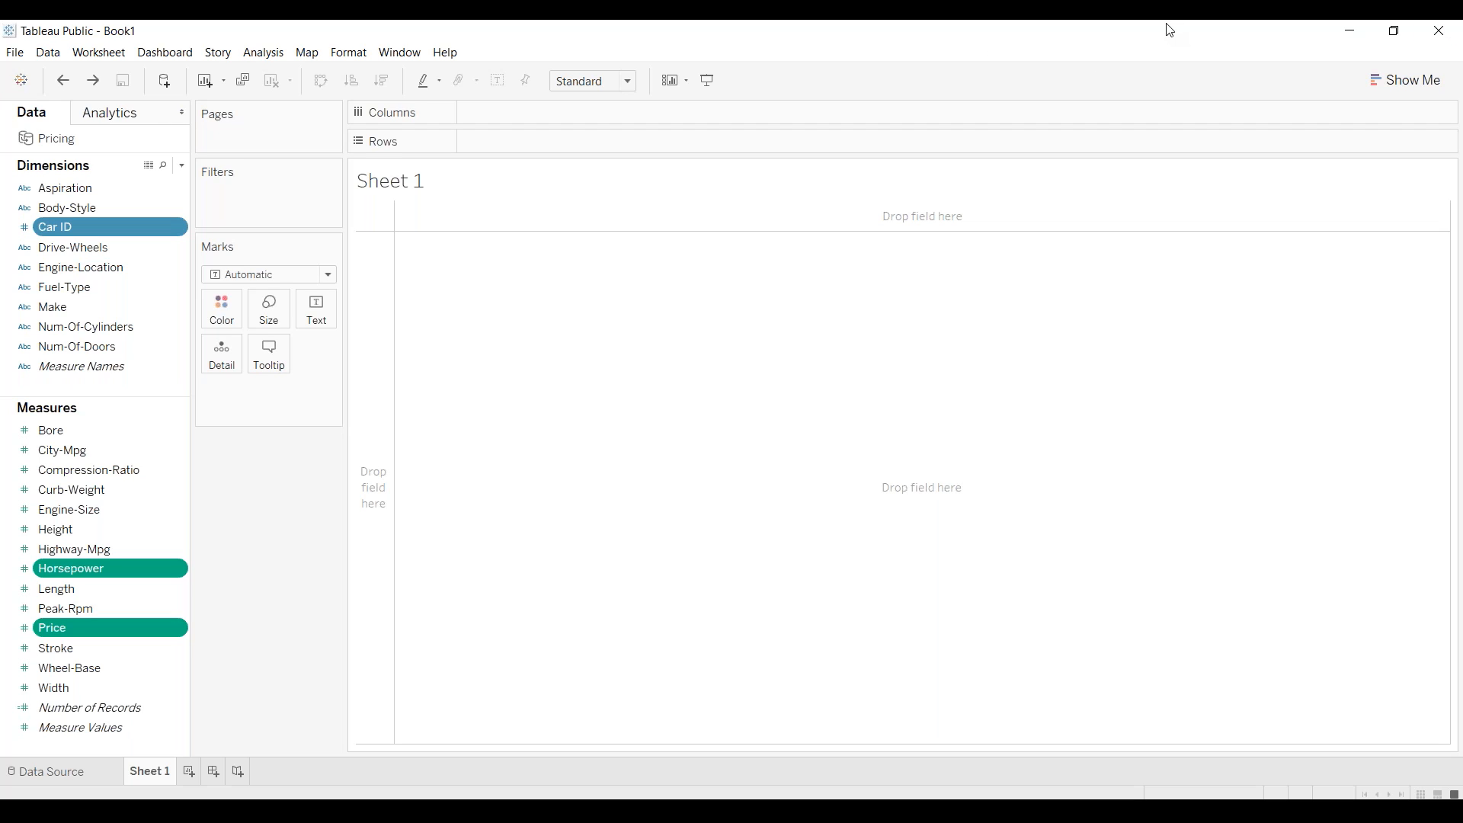
Step: Shrink the Tableau window, move it aside, and build a scatter plot from the selected fields with Show Me
double_click(1014, 33)
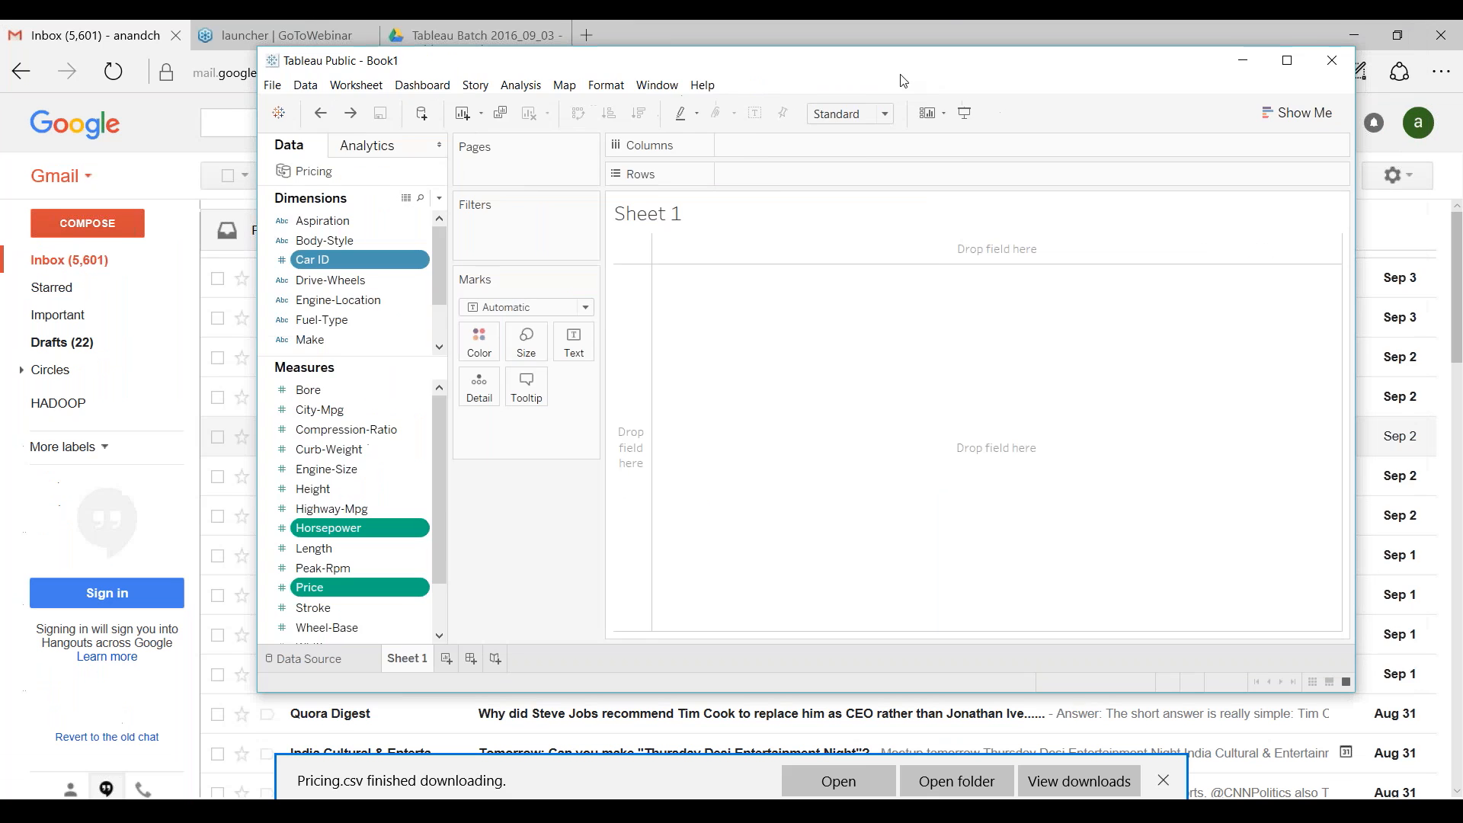
left_click_drag(848, 64, 506, 36)
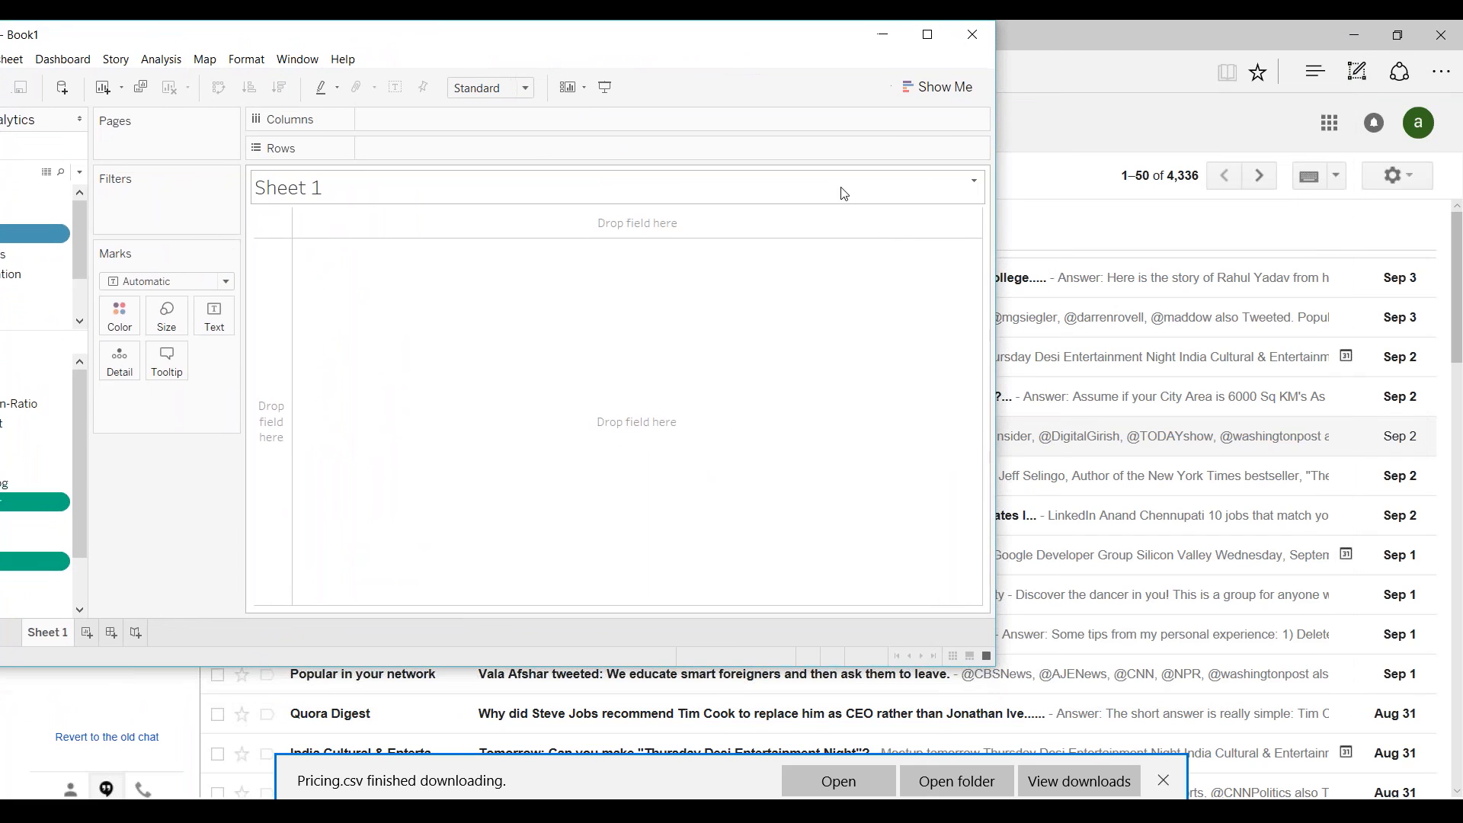
left_click(939, 89)
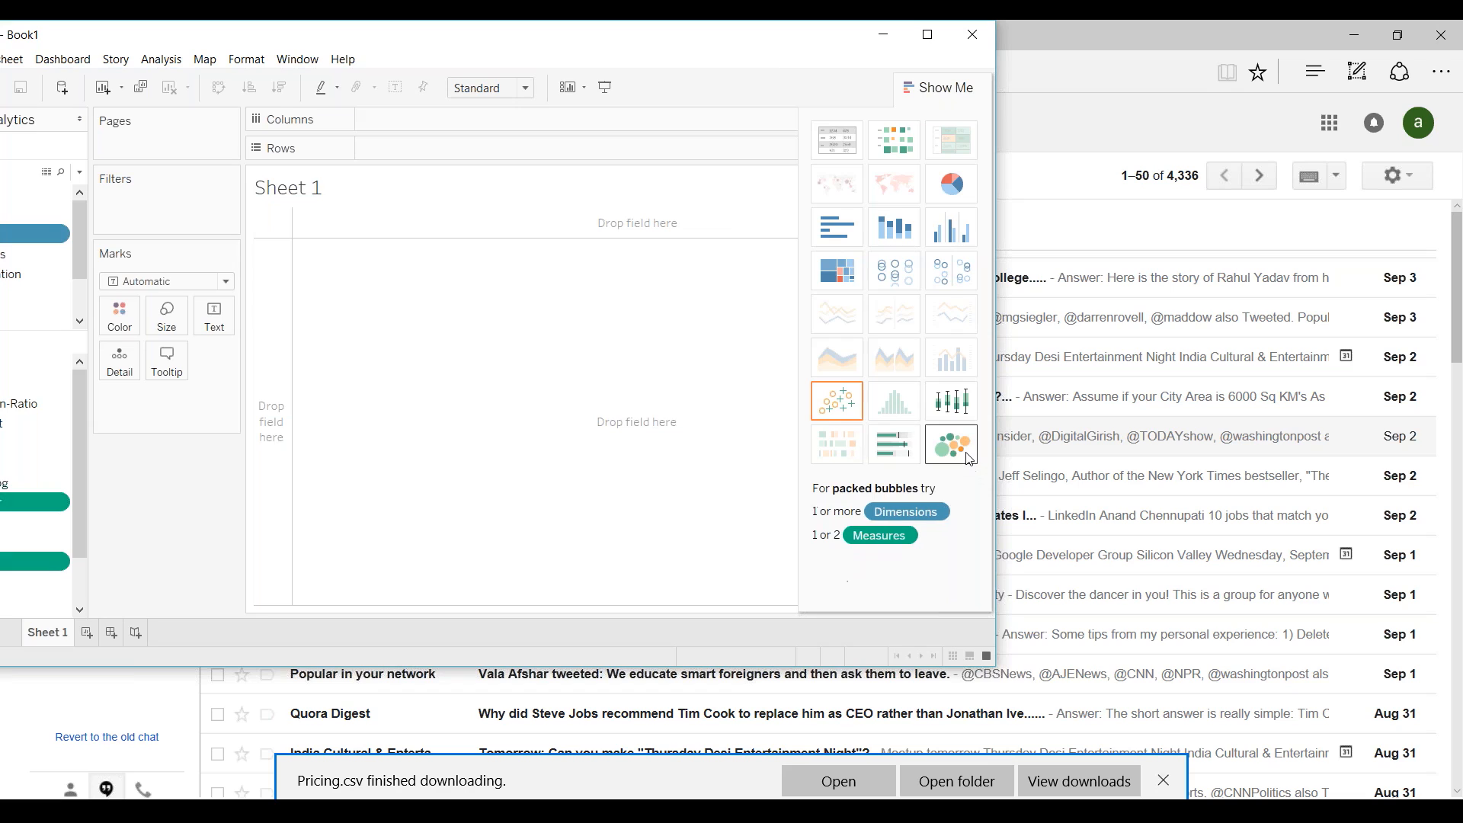
left_click(847, 410)
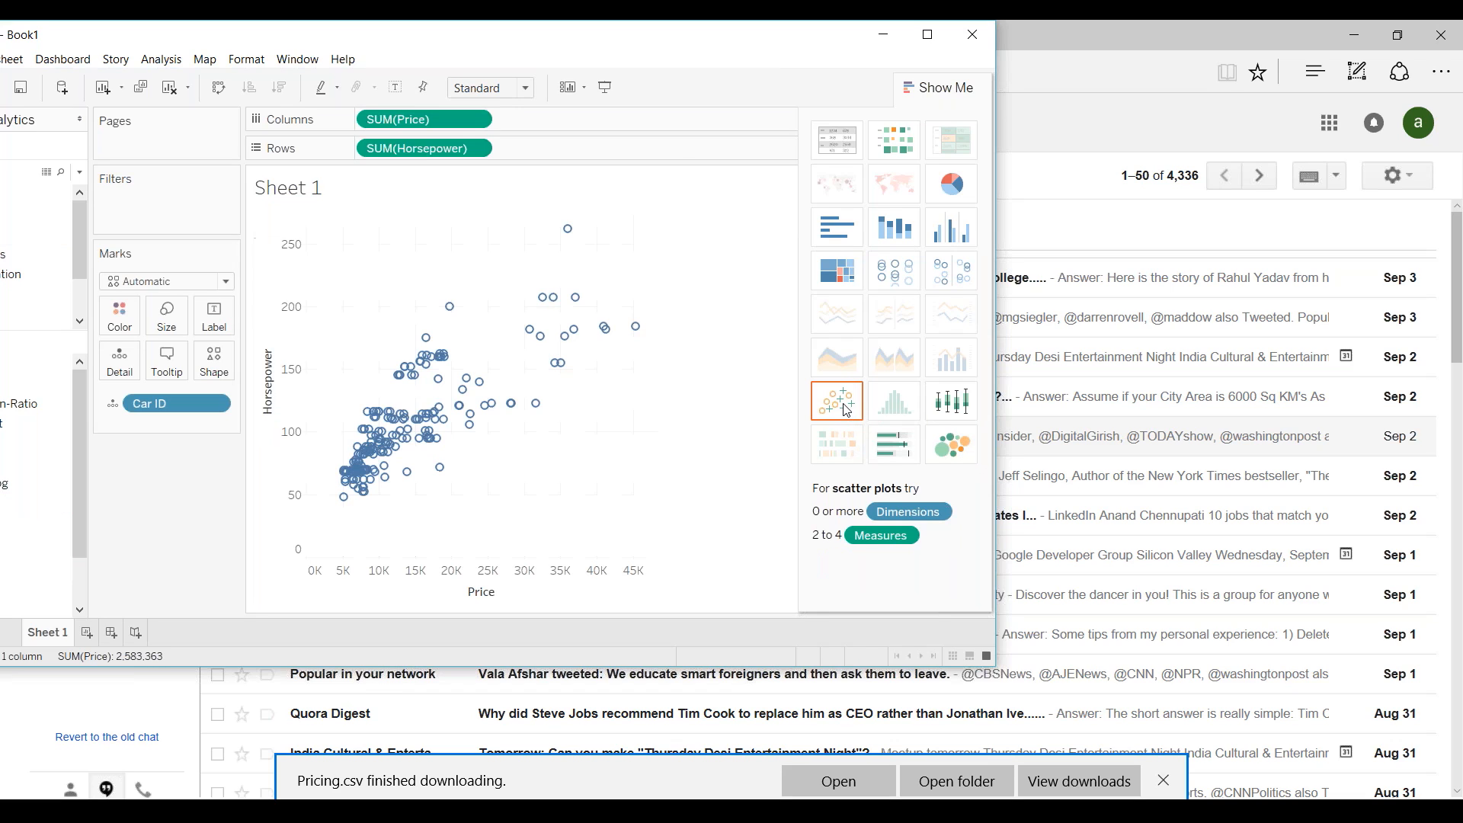
Step: Maximize the Tableau window and swap the scatter plot's axes to put Horsepower on Columns and Price on Rows
left_click_drag(629, 42, 761, 78)
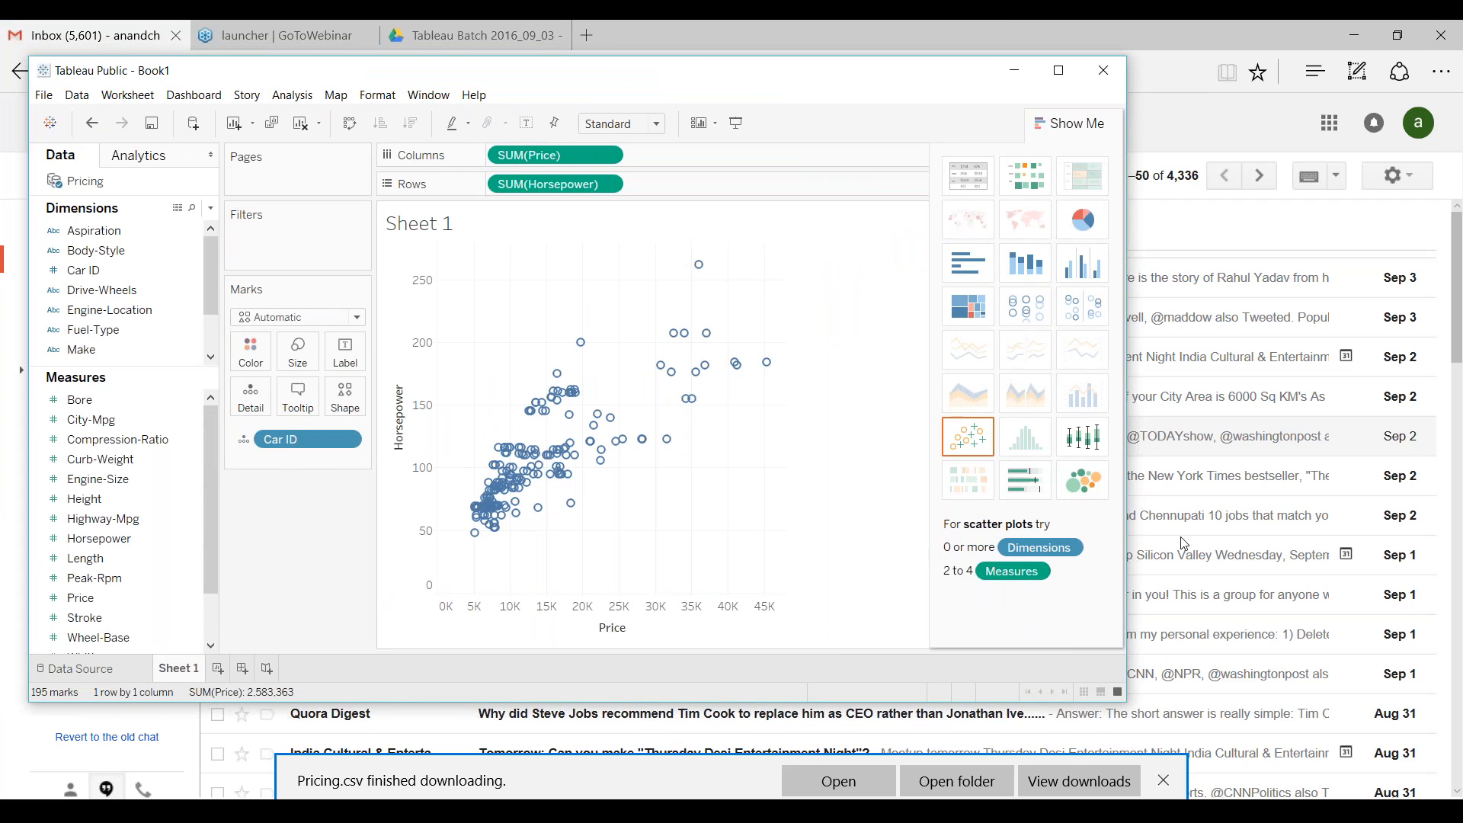
left_click(1059, 70)
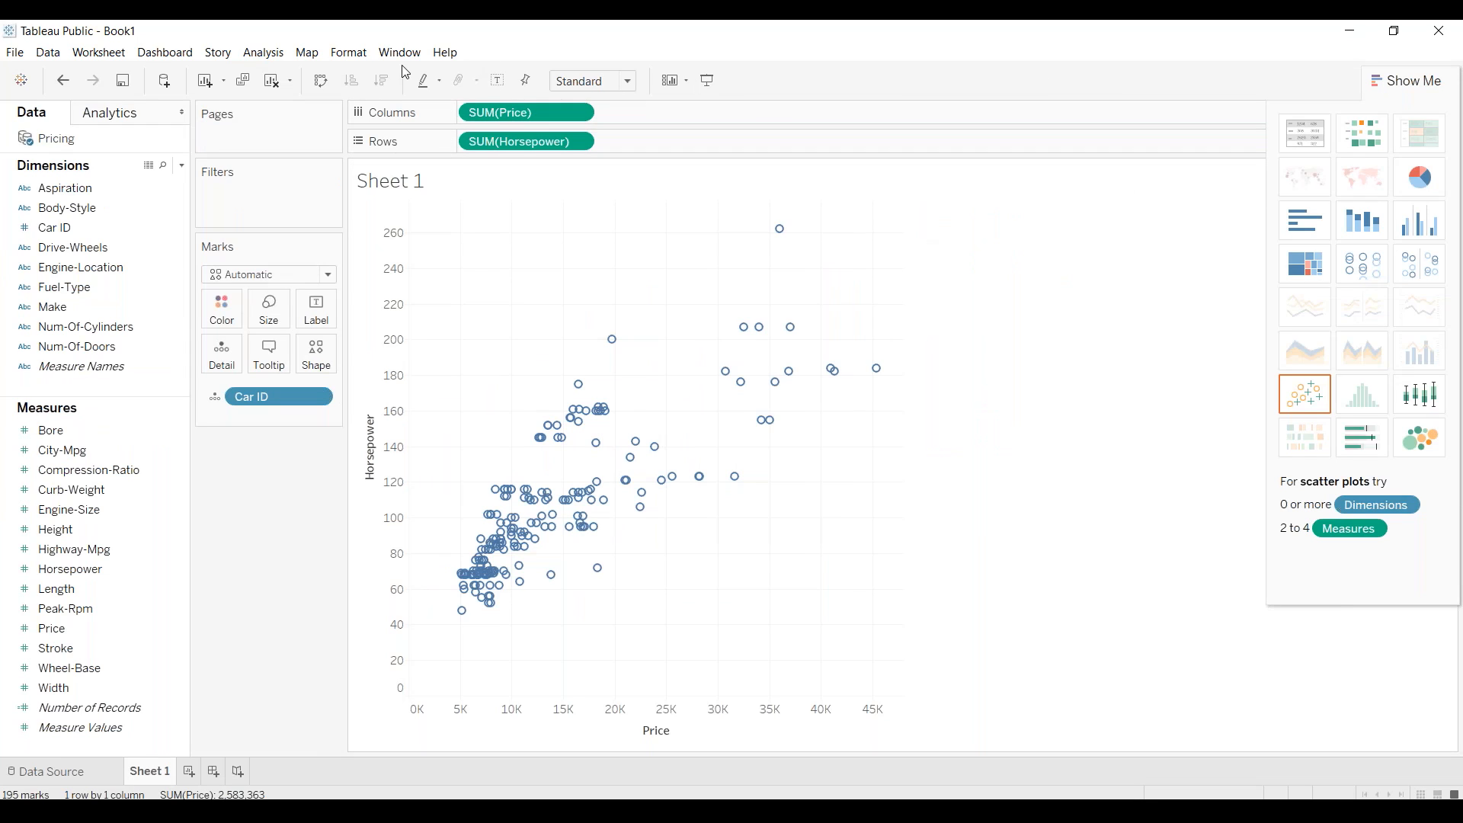
left_click(321, 80)
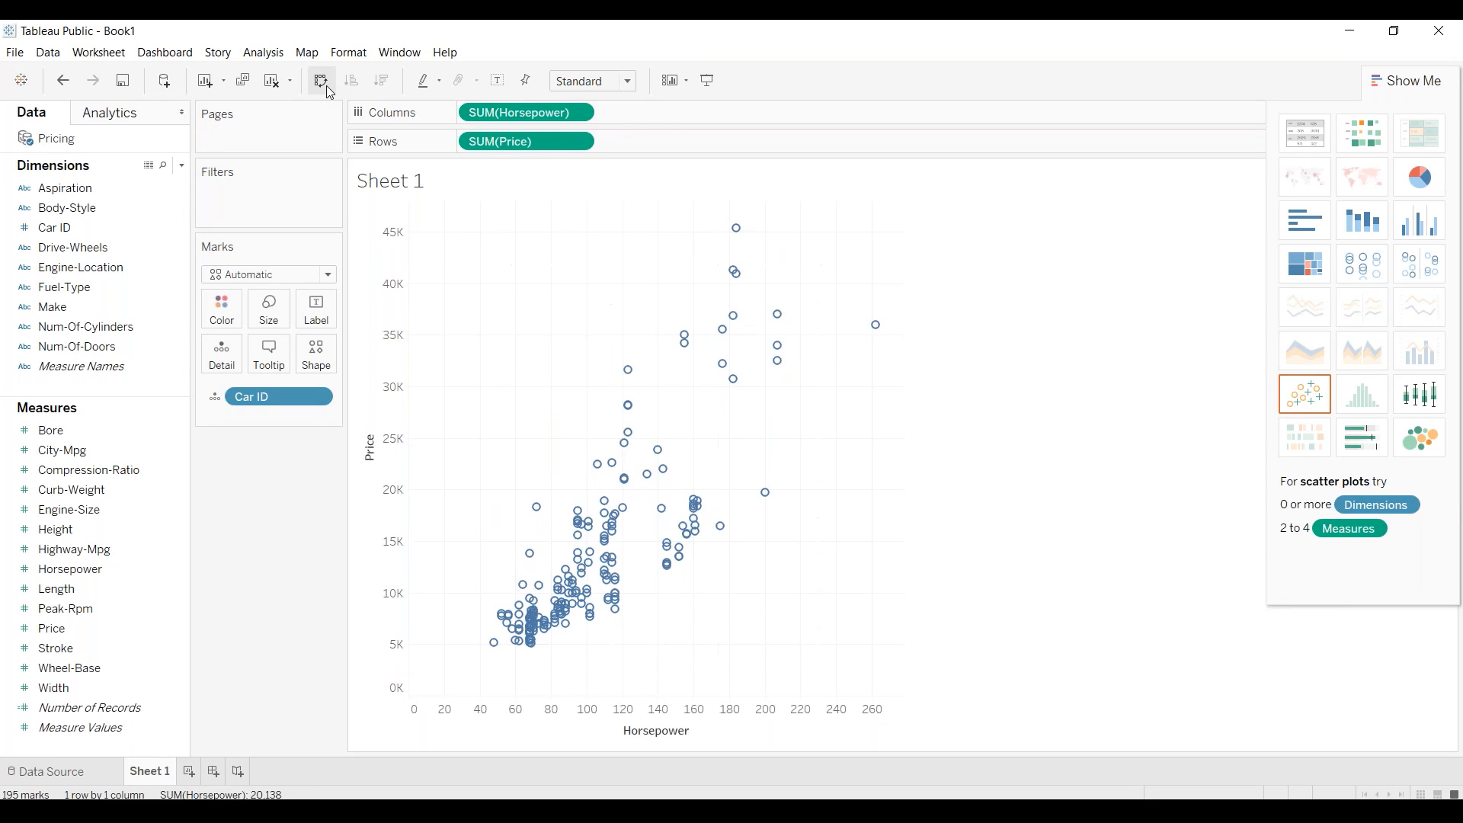
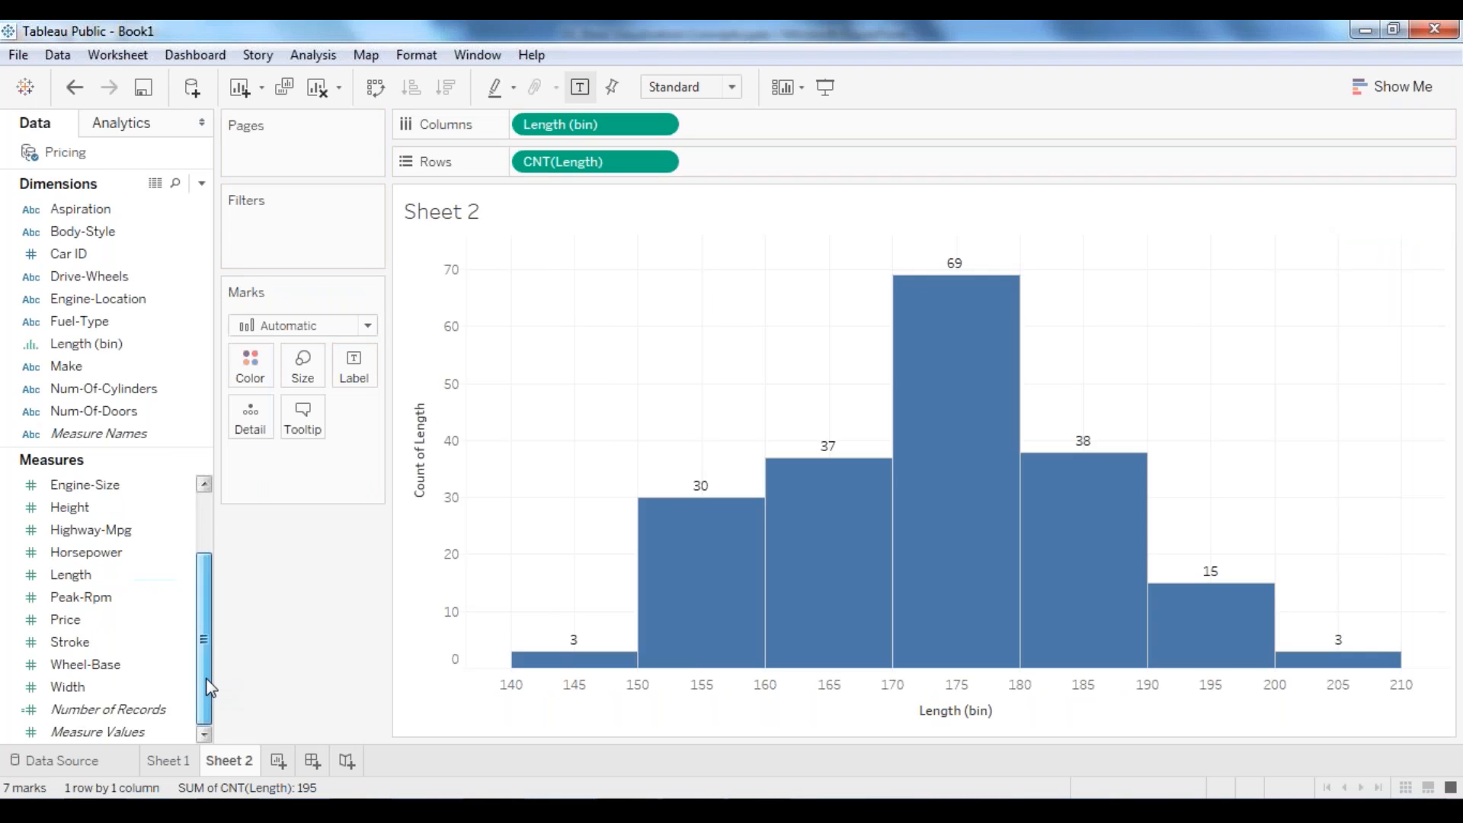
Step: Color the bars of the Length histogram on Sheet 2 by Number of Records
left_click_drag(244, 402, 249, 367)
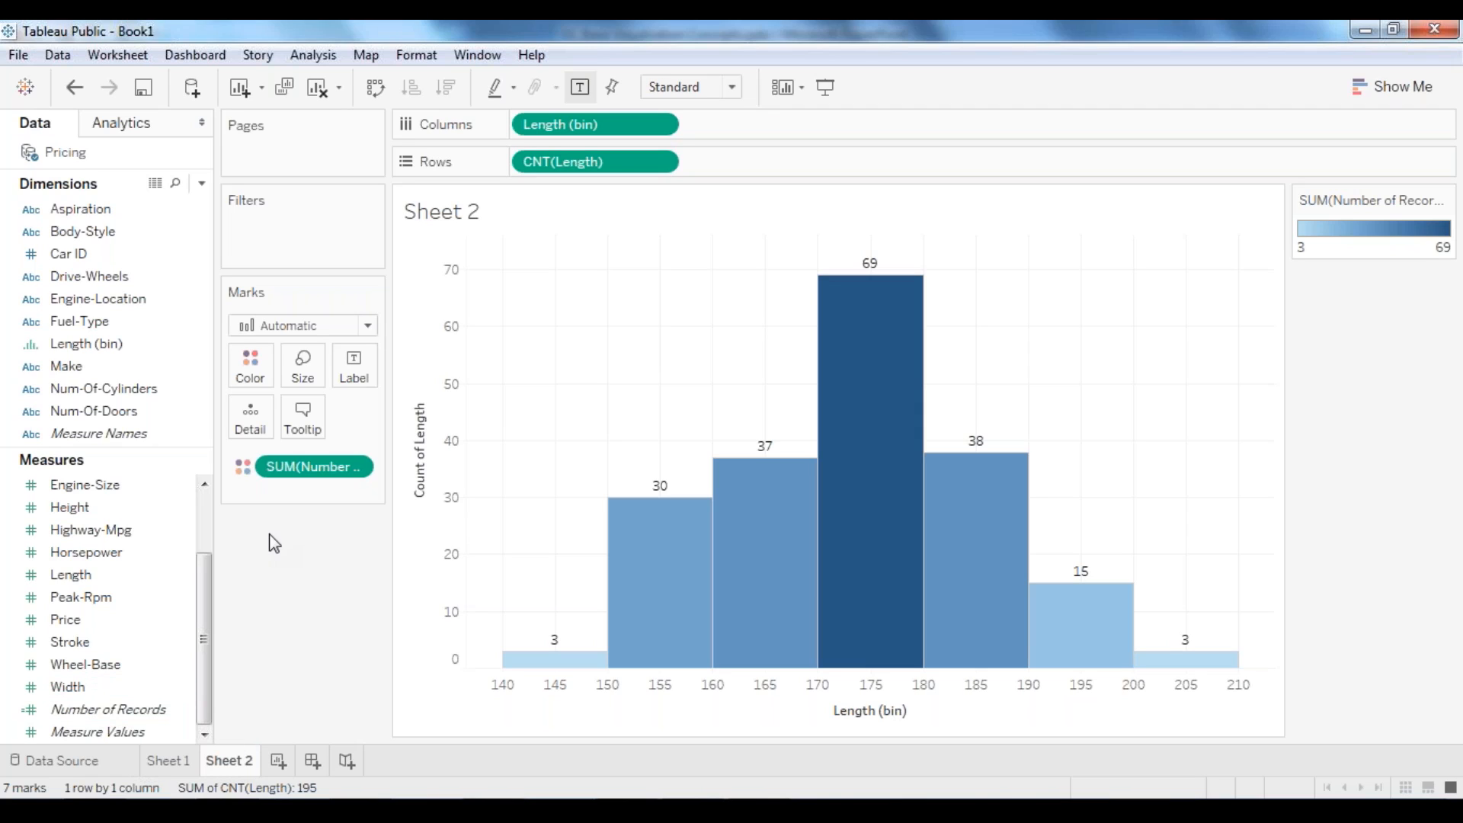
mouse_move(865, 303)
key("alt+Tab")
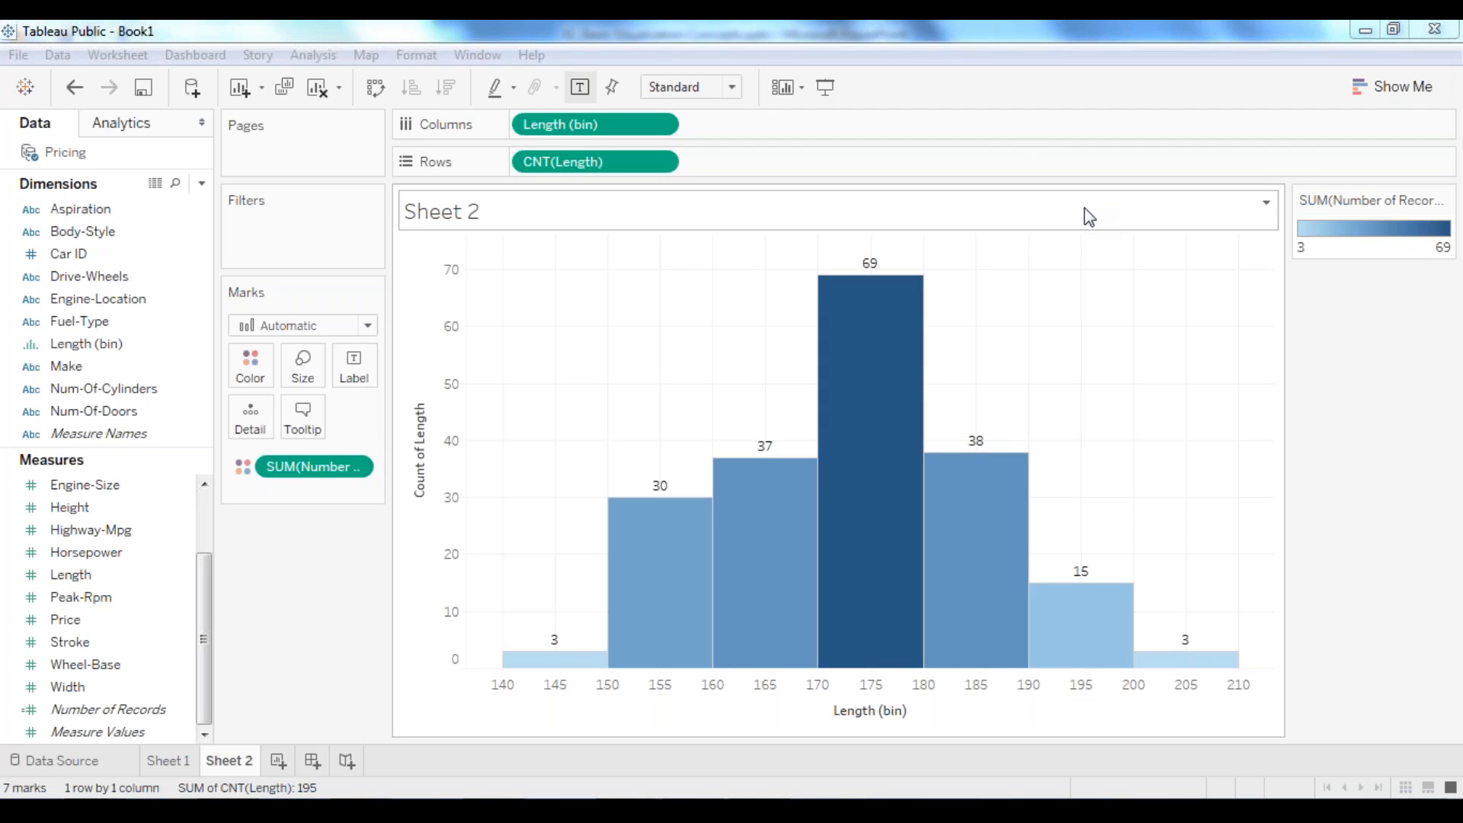
left_click(1385, 474)
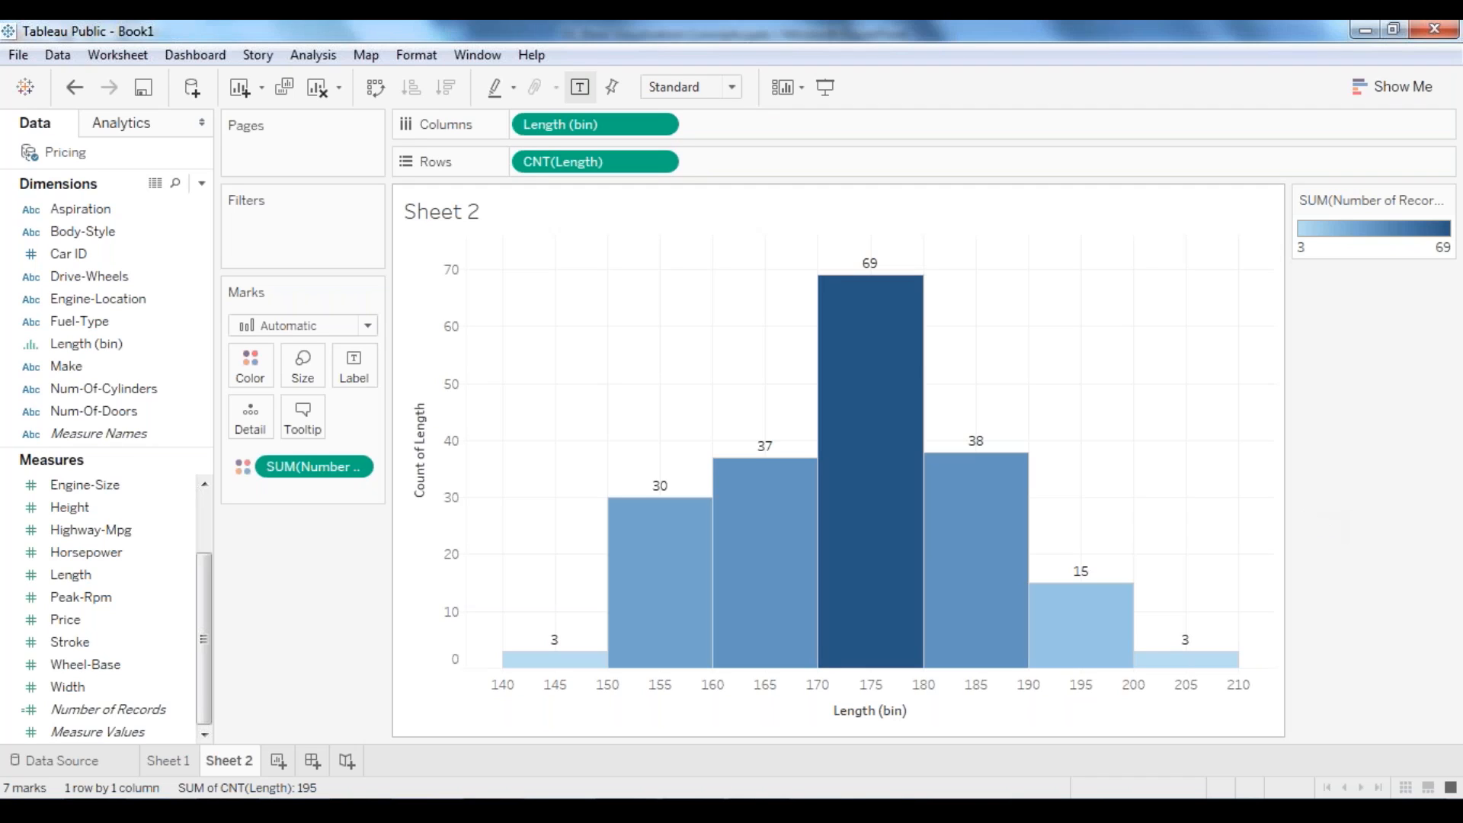
mouse_move(723, 586)
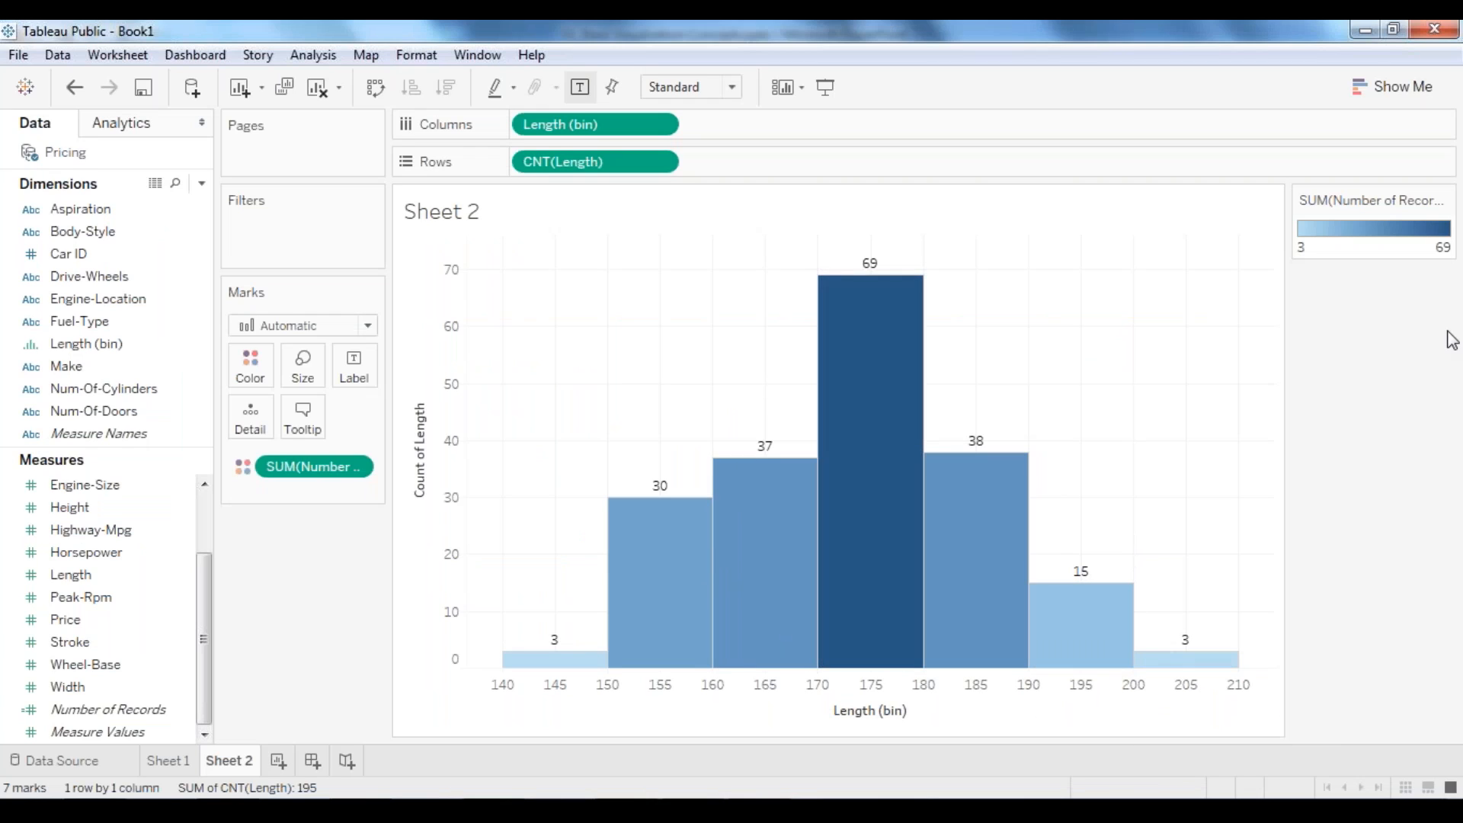
key("alt+Tab")
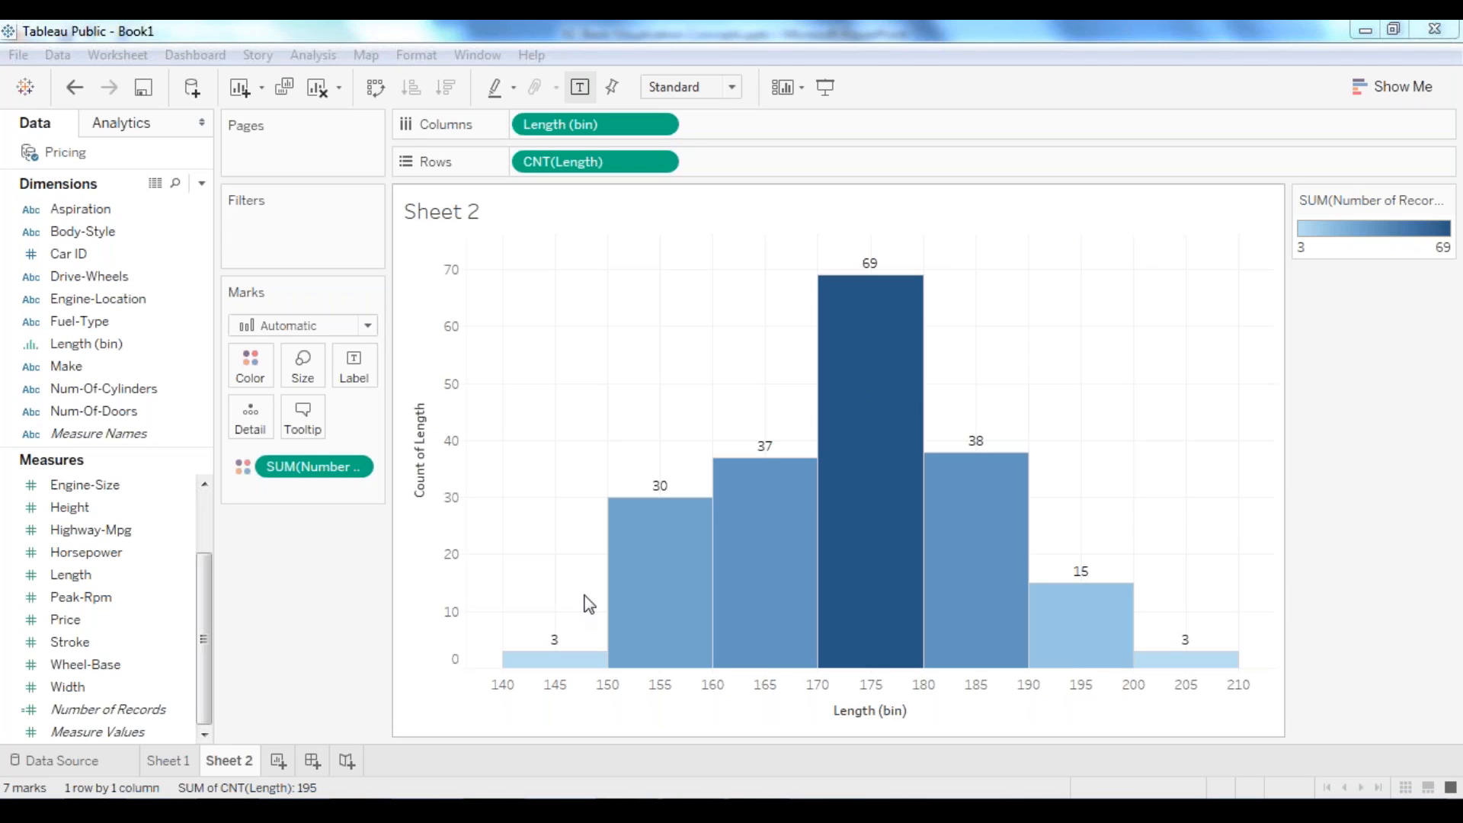
left_click(1346, 558)
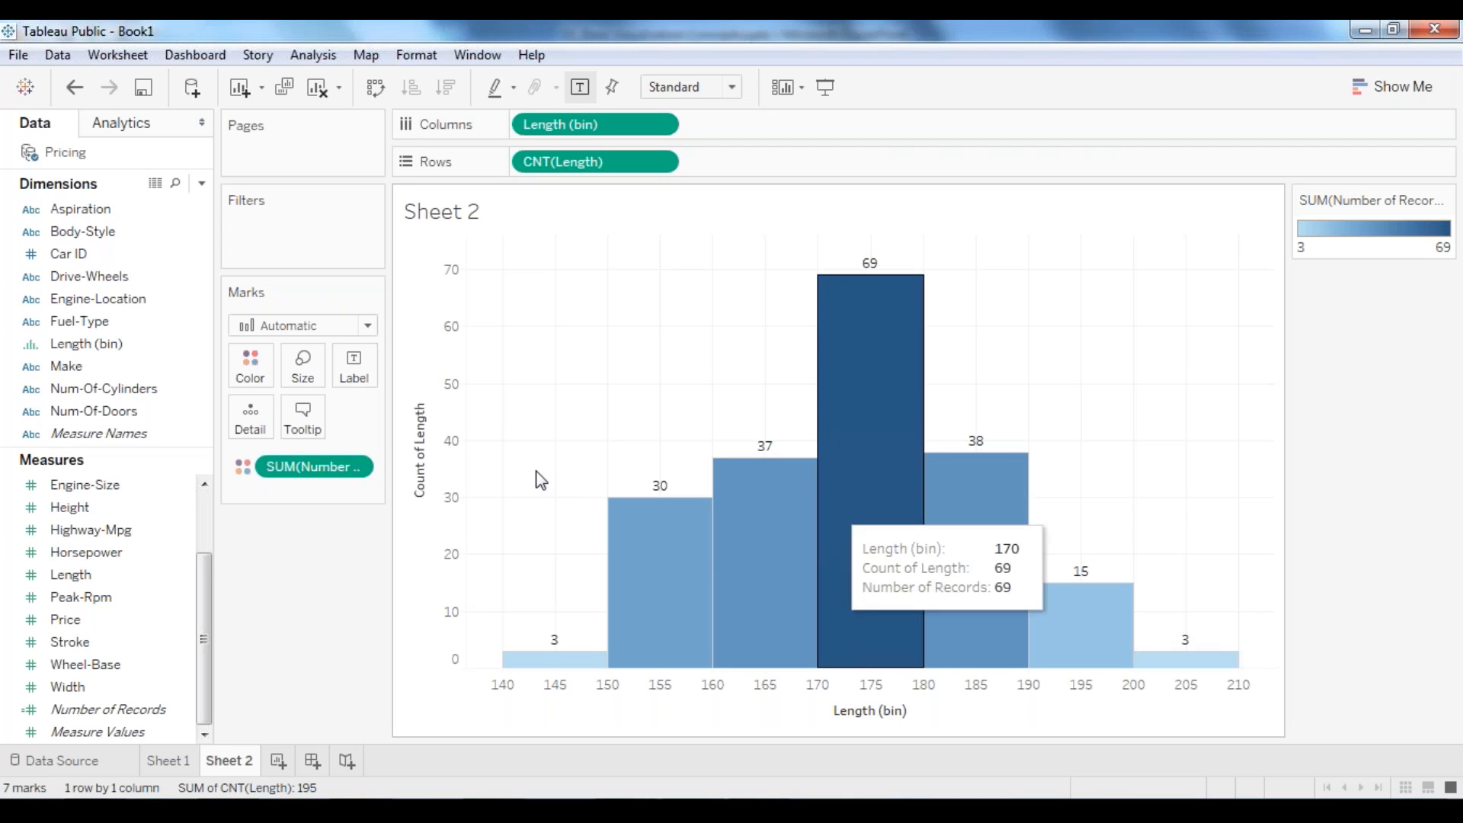
Step: Try a narrow manual bar size on the Length histogram, and return the bars to Fixed size with automatic width
left_click(297, 370)
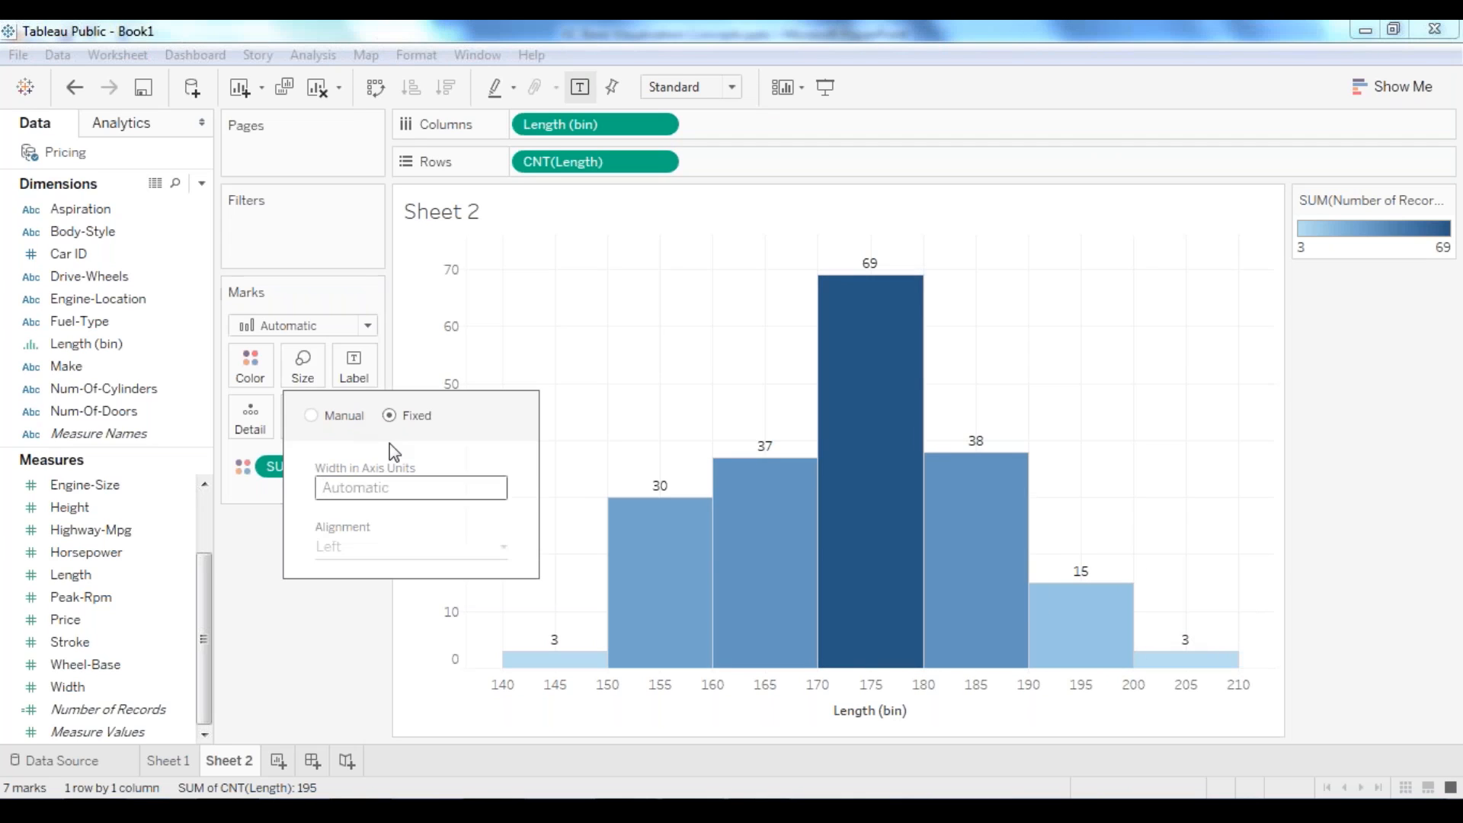
left_click(311, 415)
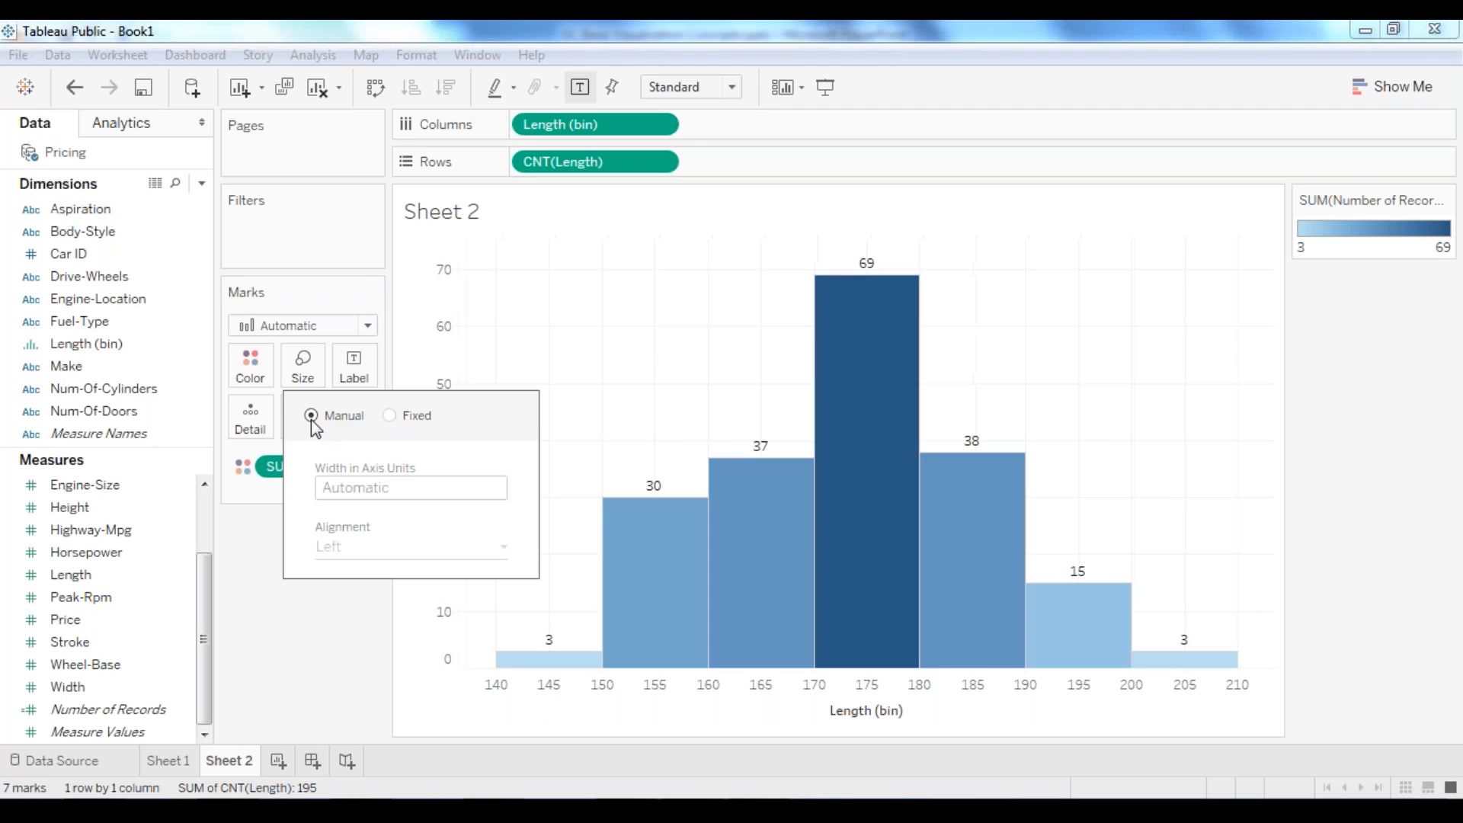
left_click_drag(327, 515, 470, 511)
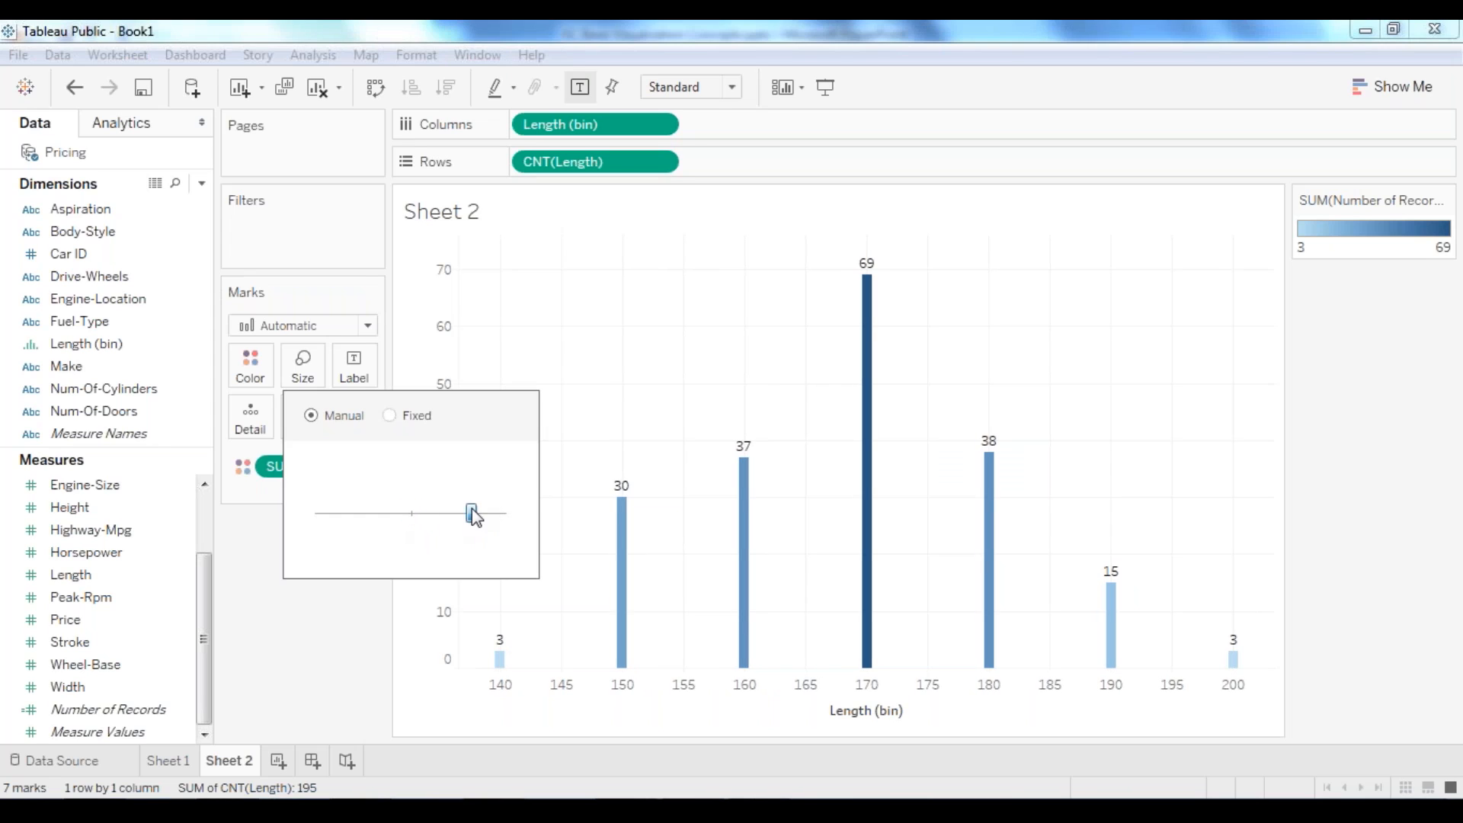
left_click(389, 416)
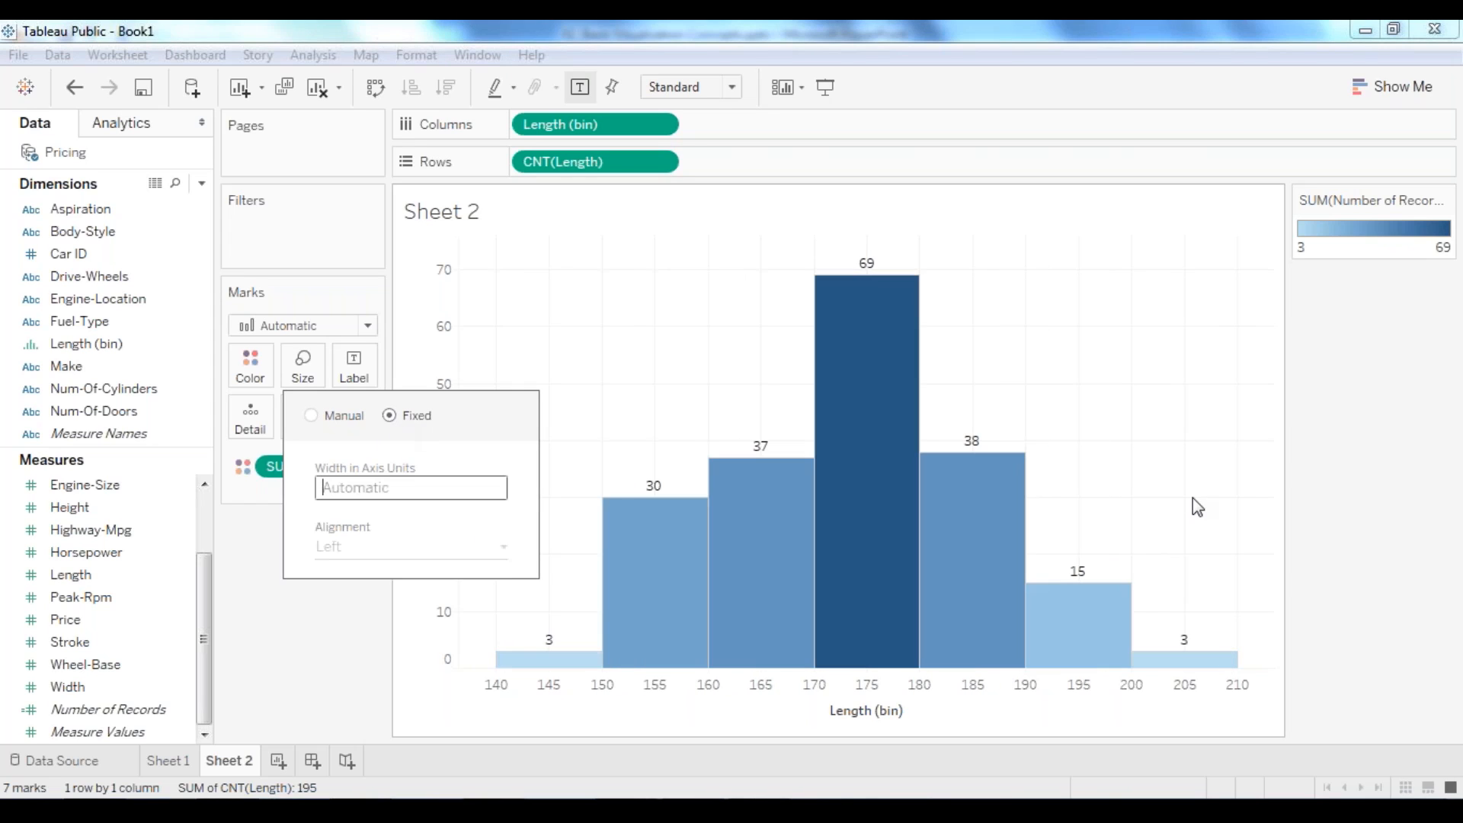
left_click(1085, 334)
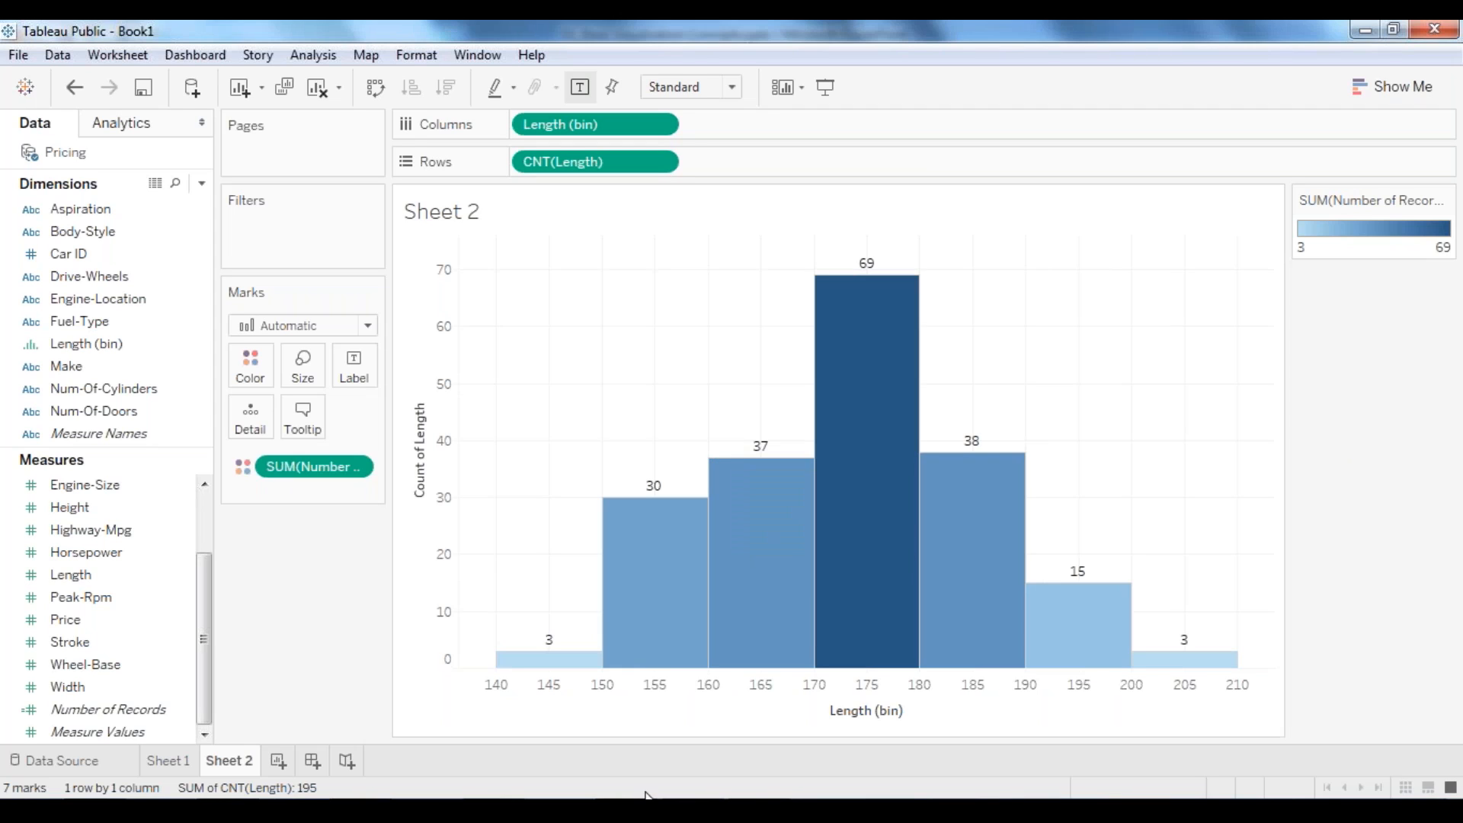
Step: Switch to PowerPoint, present the Height histogram Quiz slide and the Bar Graph slide after it, and end the slide show
key("alt+Tab")
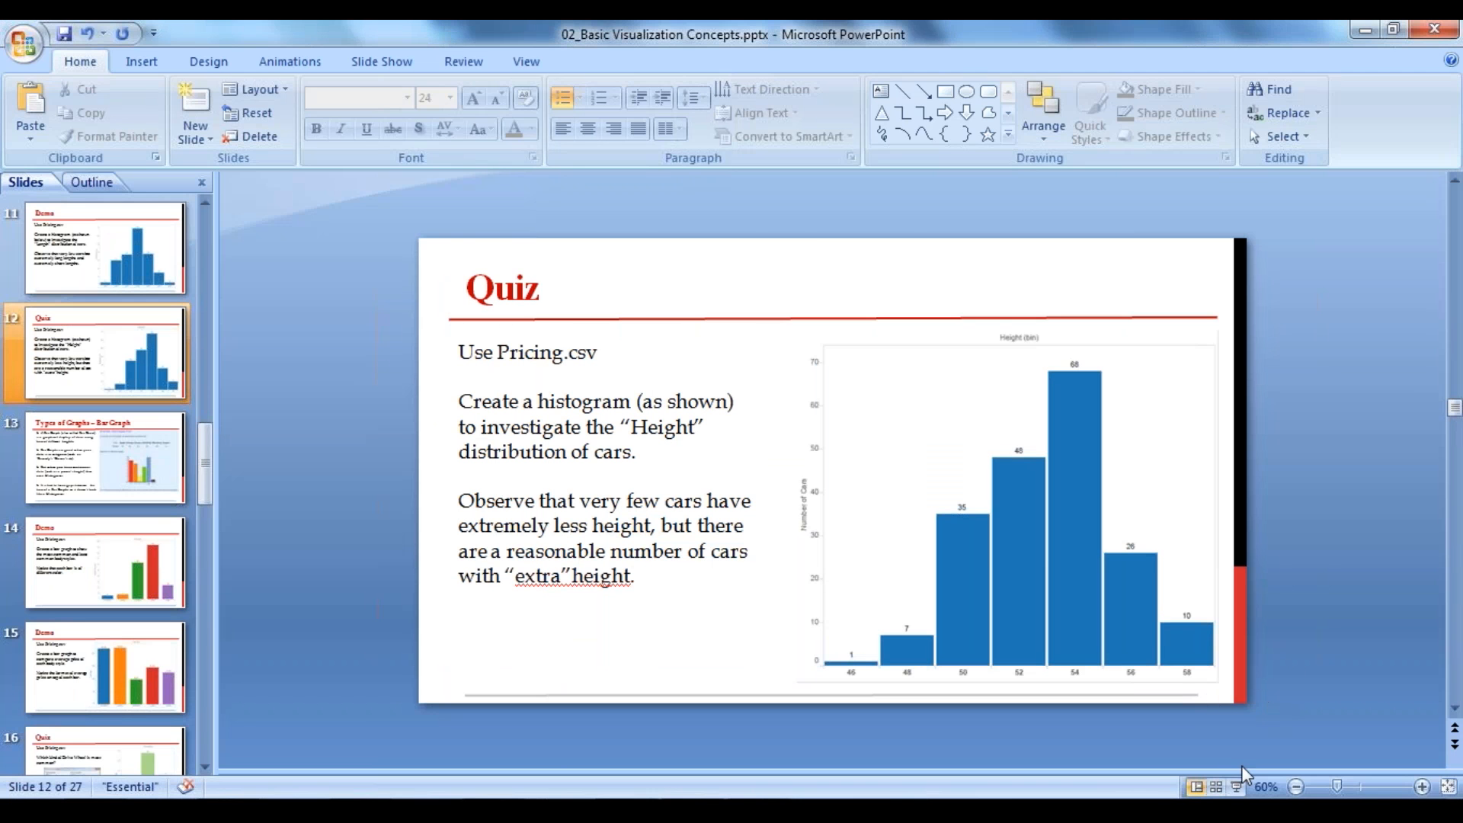
key("shift+F5")
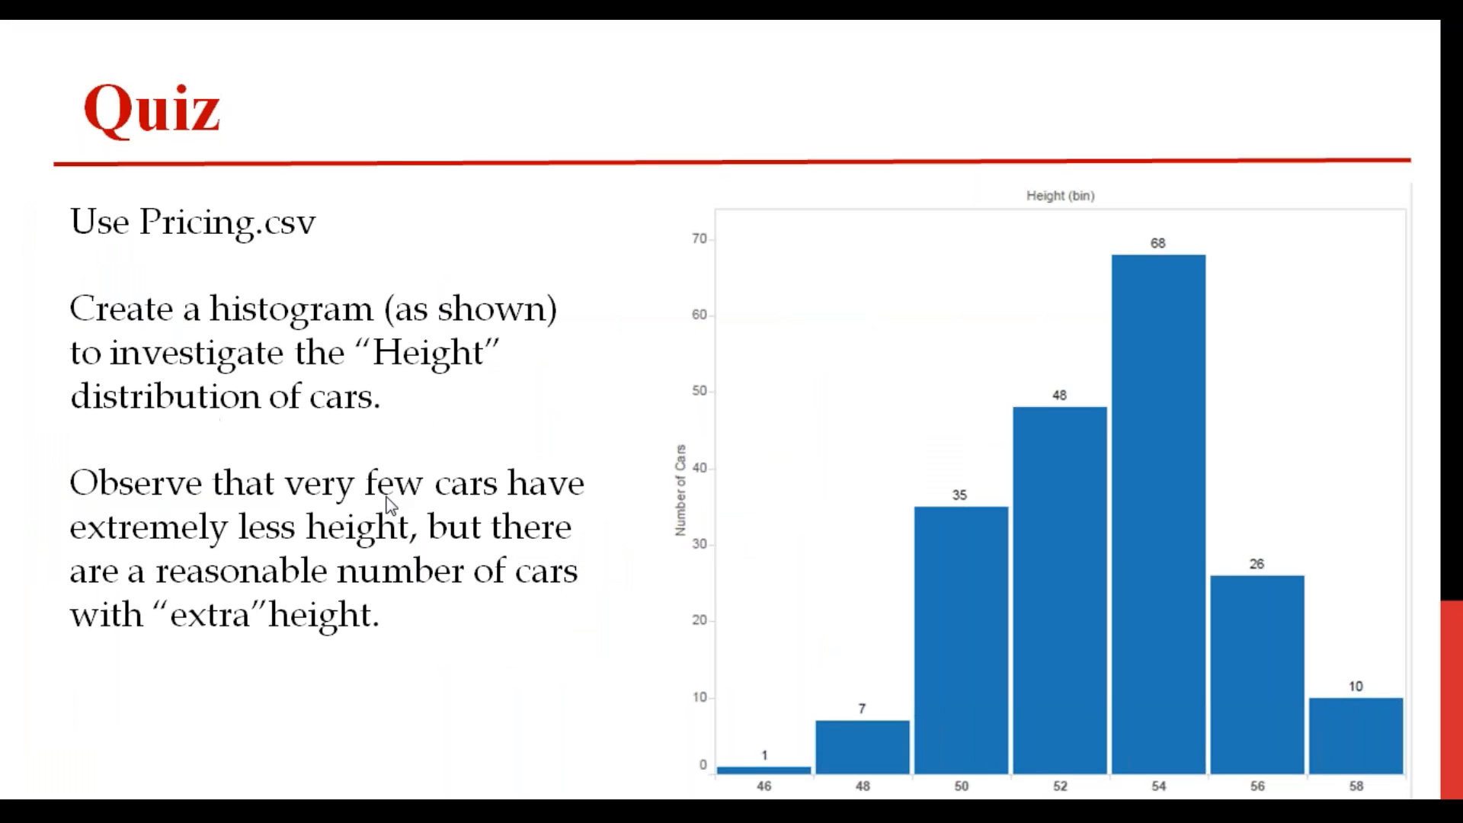
left_click(488, 571)
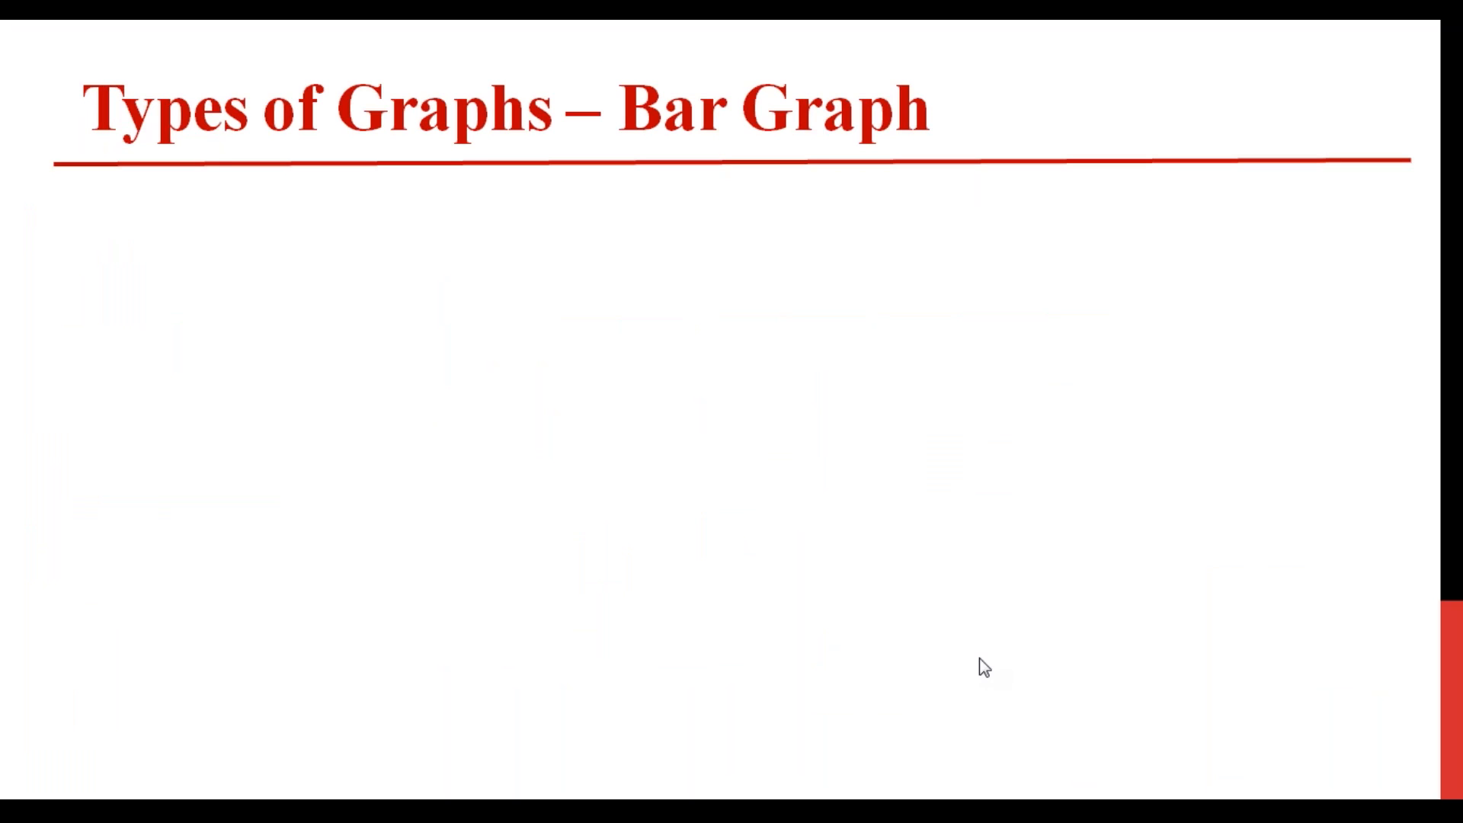
left_click(1026, 535)
key("Left")
key("Escape")
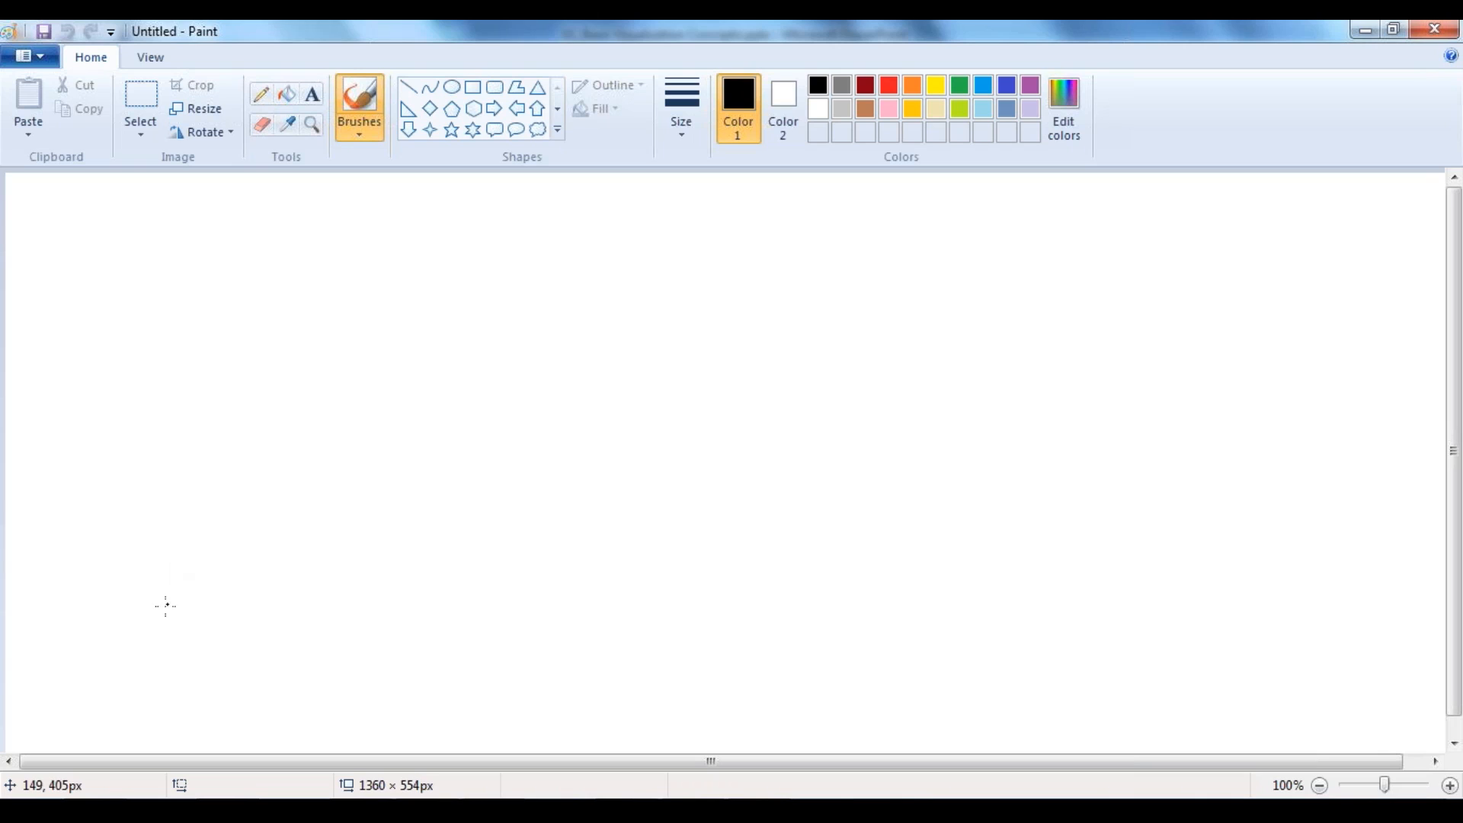
Step: In Paint, draw a long horizontal baseline with a symmetric bell curve above it using the brush
left_click_drag(135, 616, 879, 614)
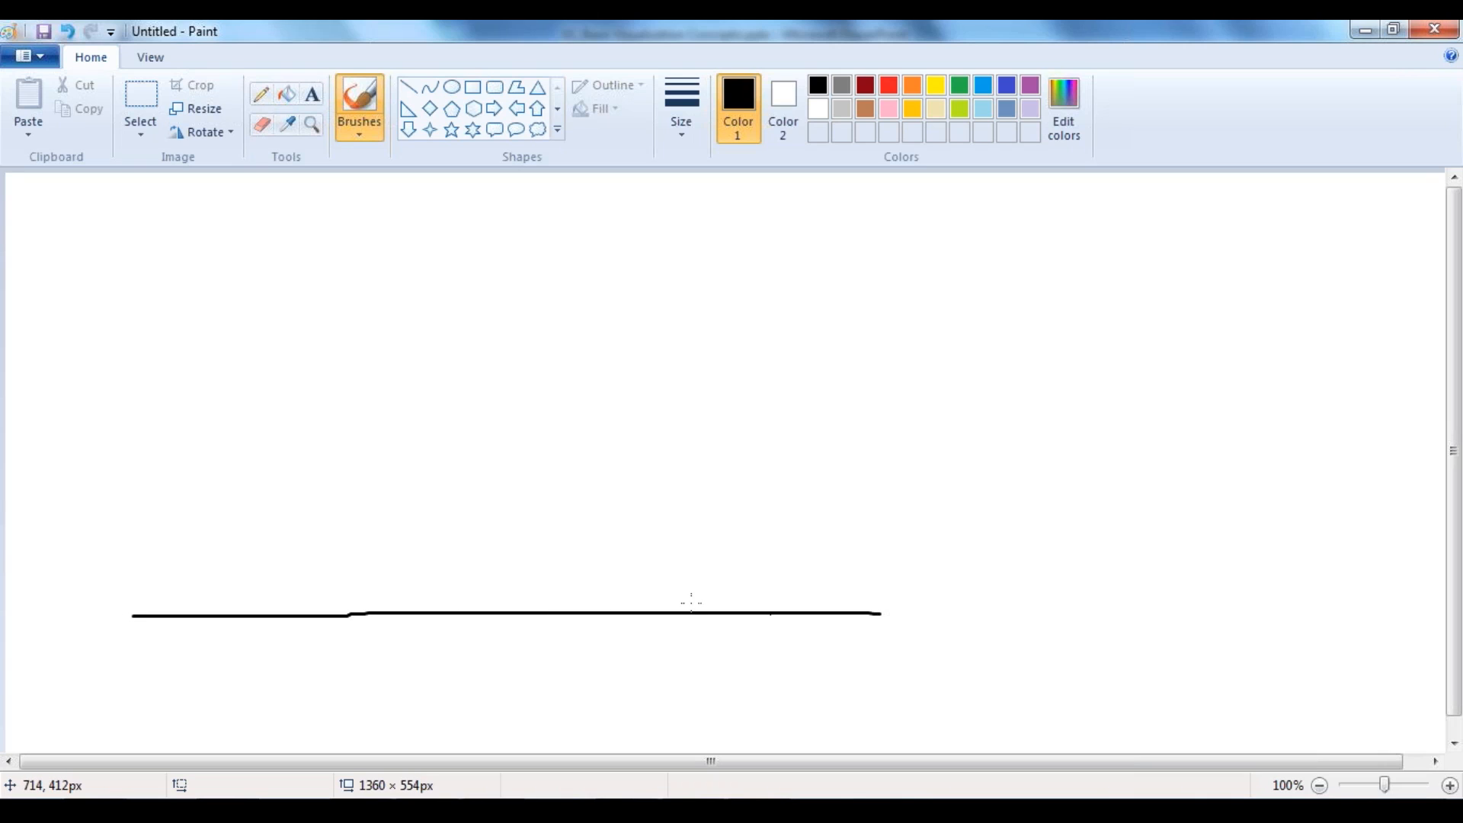
left_click(511, 550)
mouse_move(176, 603)
left_mouse_down()
mouse_move(213, 592)
mouse_move(375, 437)
mouse_move(454, 317)
mouse_move(645, 392)
mouse_move(784, 539)
mouse_move(860, 581)
left_mouse_up()
Step: Draw five adjoining histogram bars under the bell curve, tallest in the middle and shorter toward both sides
mouse_move(522, 310)
left_mouse_down()
mouse_move(506, 310)
mouse_move(501, 588)
left_mouse_up()
mouse_move(497, 316)
left_mouse_down()
mouse_move(526, 315)
mouse_move(567, 589)
left_mouse_up()
left_click_drag(554, 381, 612, 579)
left_click_drag(617, 496, 654, 609)
mouse_move(492, 384)
left_mouse_down()
mouse_move(448, 389)
mouse_move(458, 601)
left_mouse_up()
mouse_move(449, 481)
left_mouse_down()
mouse_move(399, 481)
mouse_move(406, 572)
left_mouse_up()
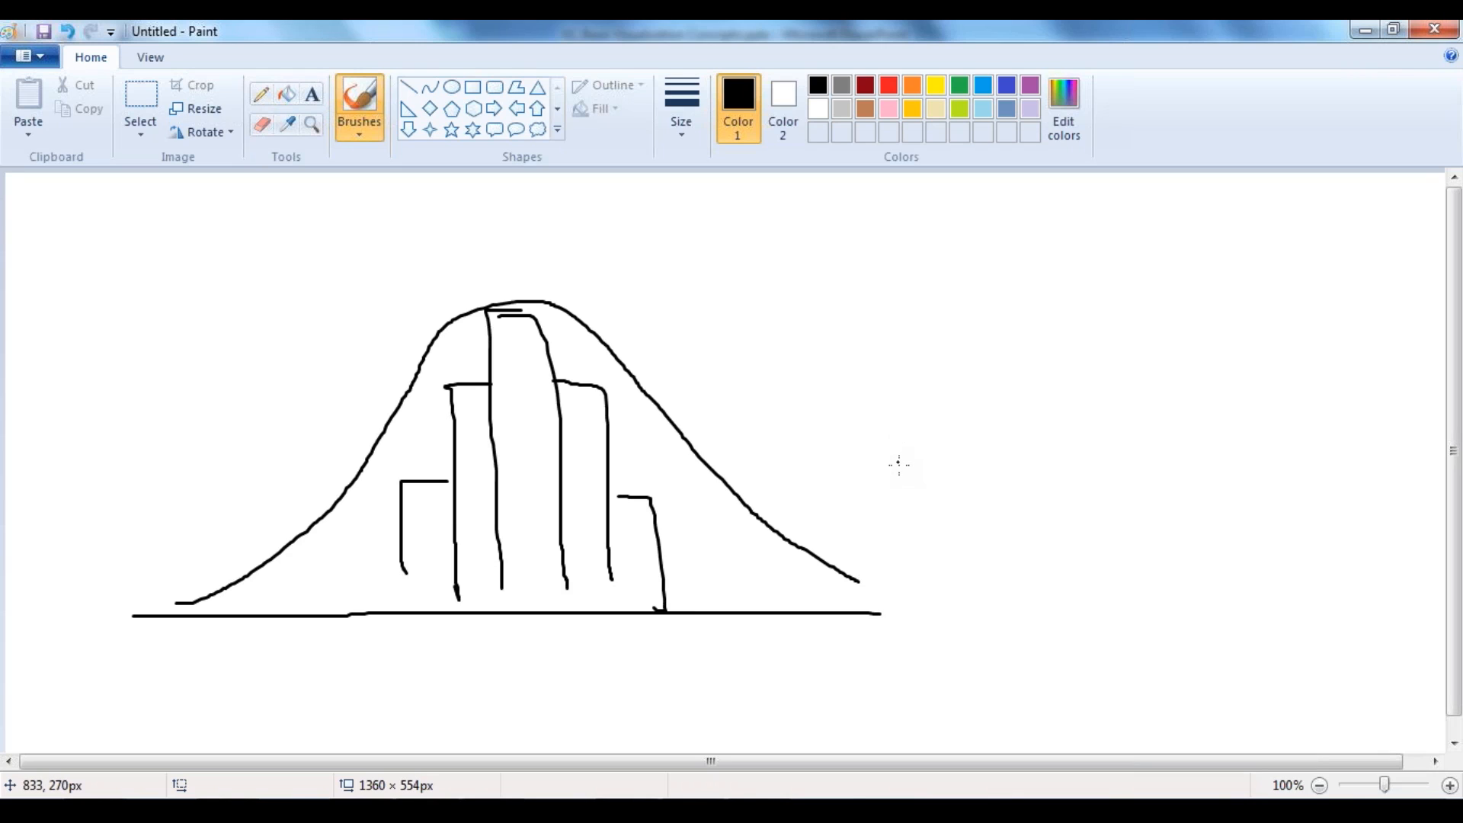
Step: Draw a left-skewed distribution curve beside the bell curve's upper part, with its own baseline and five separate bars underneath
left_click_drag(887, 481, 1372, 479)
mouse_move(915, 450)
left_mouse_down()
mouse_move(975, 436)
mouse_move(1288, 223)
mouse_move(1373, 409)
mouse_move(1374, 446)
mouse_move(1334, 394)
mouse_move(1345, 368)
mouse_move(1361, 433)
left_mouse_up()
mouse_move(1292, 467)
left_mouse_down()
mouse_move(1276, 255)
mouse_move(1299, 283)
mouse_move(1304, 443)
mouse_move(1219, 309)
mouse_move(1255, 461)
left_mouse_up()
mouse_move(1155, 450)
left_mouse_down()
mouse_move(1145, 394)
mouse_move(1185, 456)
left_mouse_up()
mouse_move(973, 469)
left_mouse_down()
mouse_move(1010, 450)
mouse_move(1011, 472)
left_mouse_up()
Step: Draw a right-skewed distribution curve below the left-skewed one, with a baseline and four separate bars underneath
mouse_move(950, 725)
left_mouse_down()
mouse_move(1018, 517)
mouse_move(1240, 652)
mouse_move(1442, 726)
left_mouse_up()
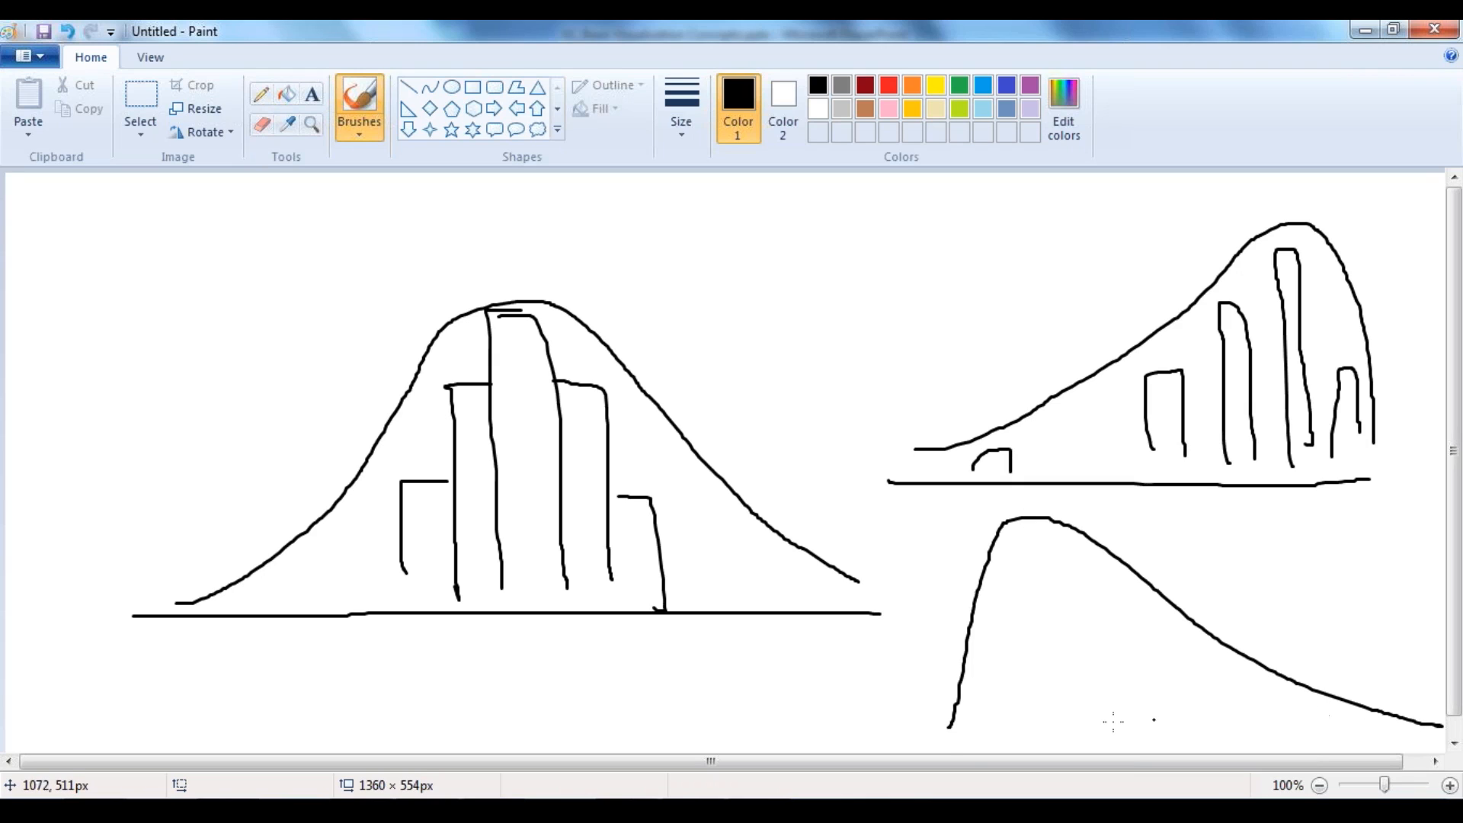
left_click_drag(963, 750, 1197, 750)
left_click_drag(1292, 739, 1364, 736)
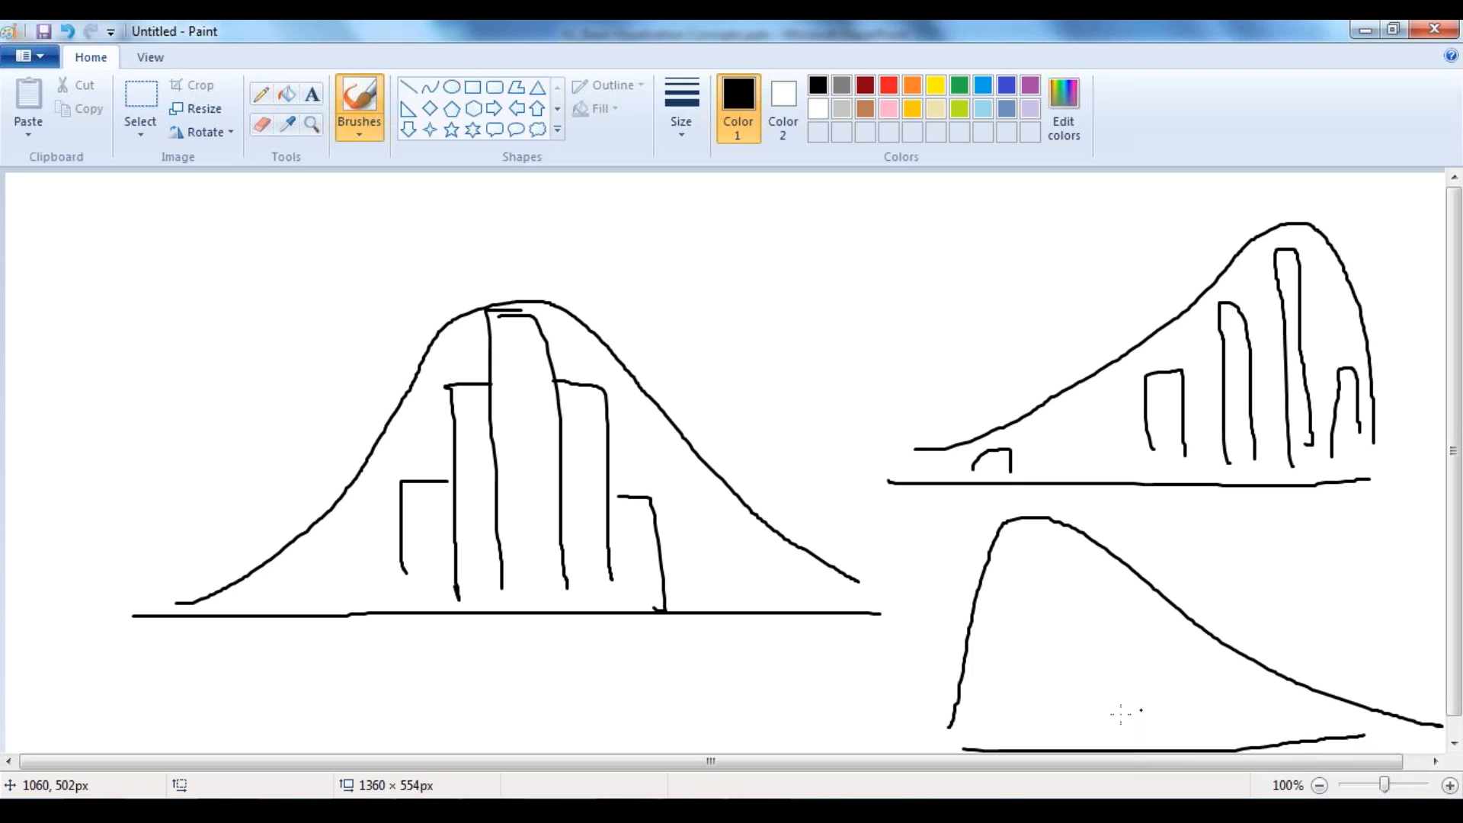
mouse_move(973, 738)
left_mouse_down()
mouse_move(977, 677)
mouse_move(987, 731)
mouse_move(1011, 609)
mouse_move(1045, 533)
mouse_move(1075, 743)
mouse_move(1117, 656)
mouse_move(1147, 648)
mouse_move(1170, 734)
left_mouse_up()
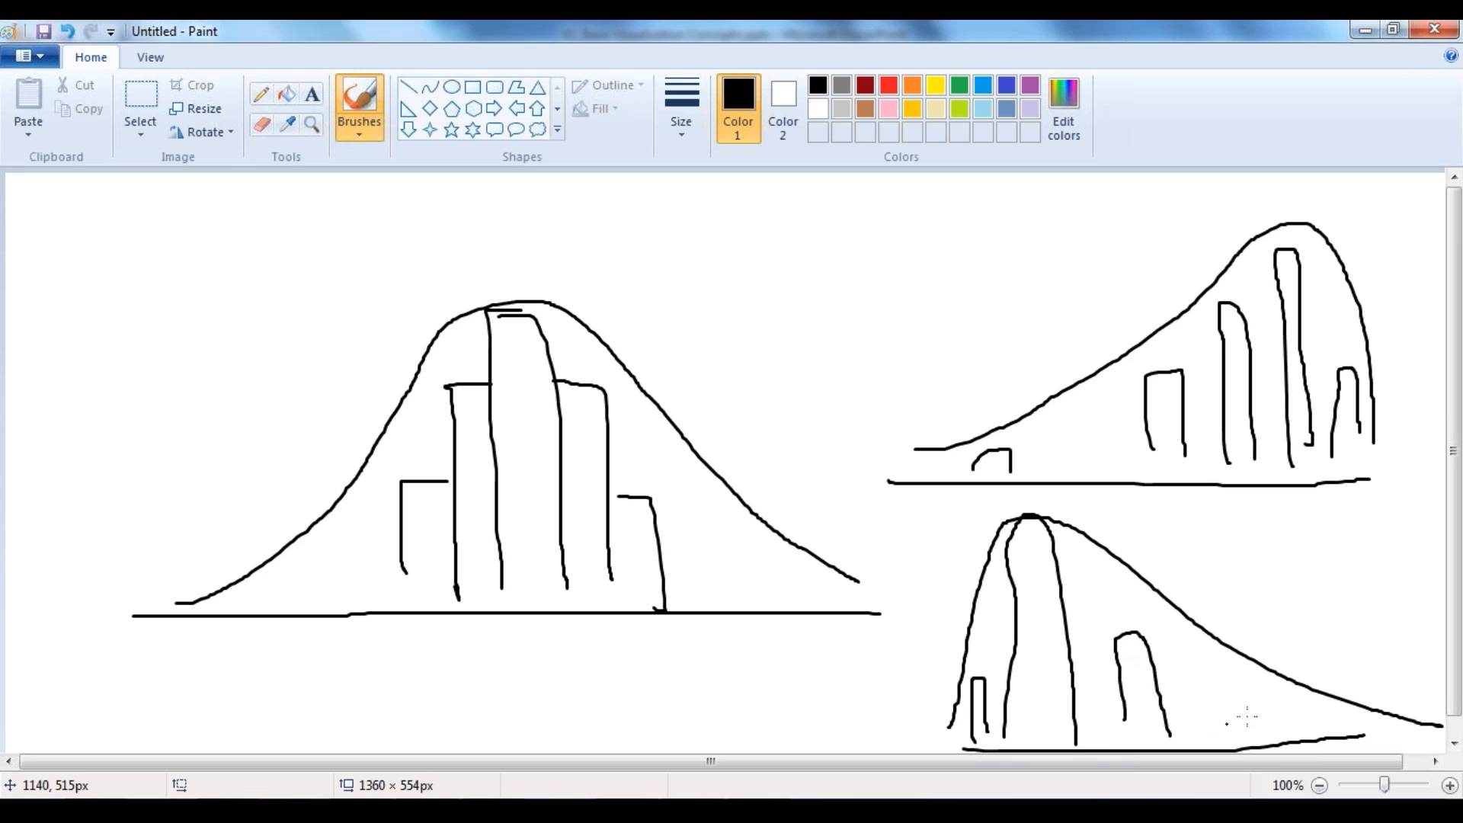
mouse_move(1242, 695)
left_mouse_down()
mouse_move(1245, 680)
mouse_move(1284, 719)
left_mouse_up()
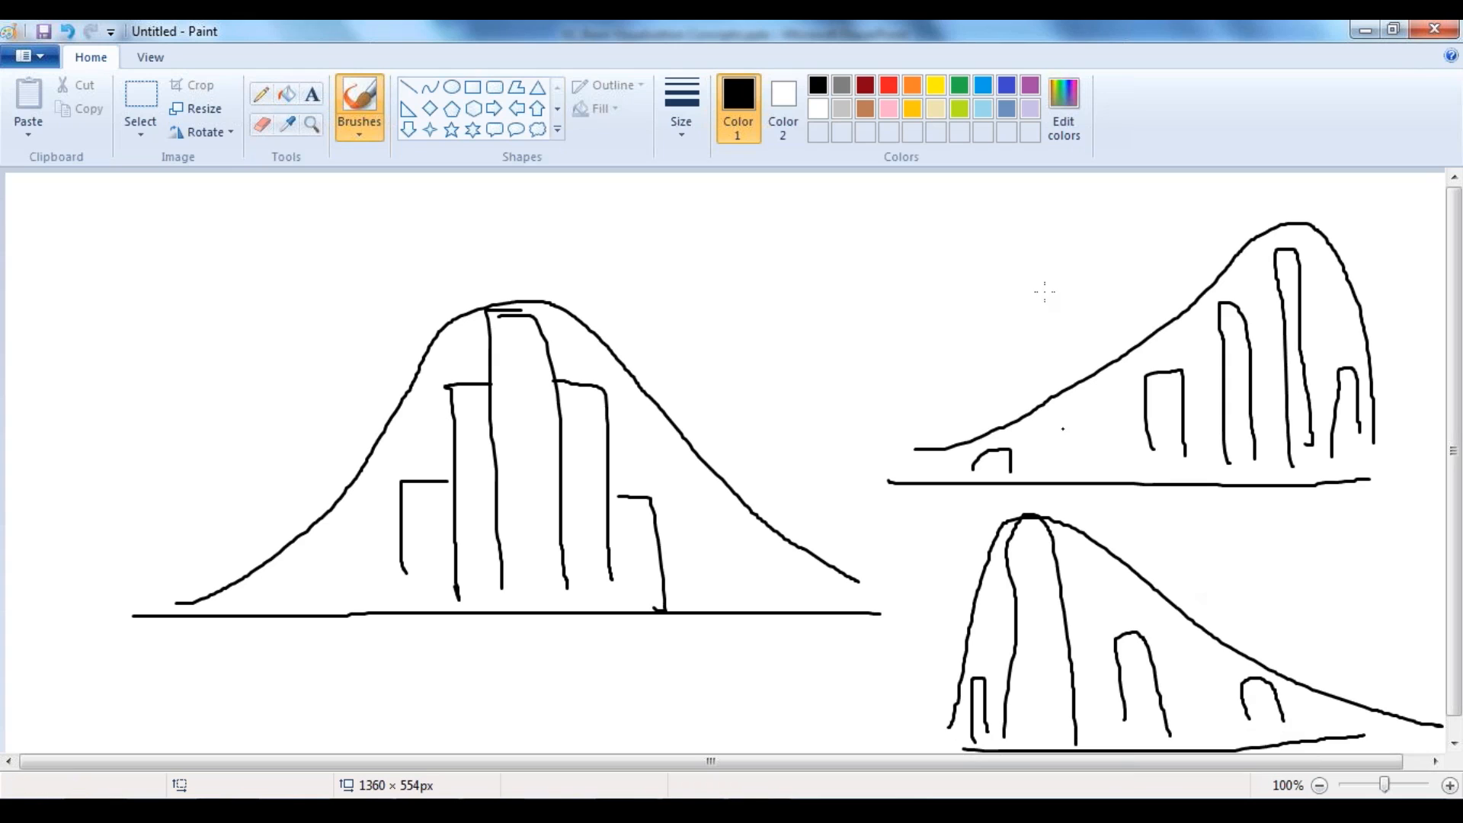
Step: Draw arrows pointing at the left-skewed curve, the right-skewed curve and both slopes of the symmetric bell curve
mouse_move(1073, 208)
left_mouse_down()
mouse_move(1095, 268)
mouse_move(1103, 252)
left_mouse_up()
left_click(1328, 554)
mouse_move(1328, 554)
left_mouse_down()
mouse_move(1261, 596)
mouse_move(1289, 595)
left_mouse_up()
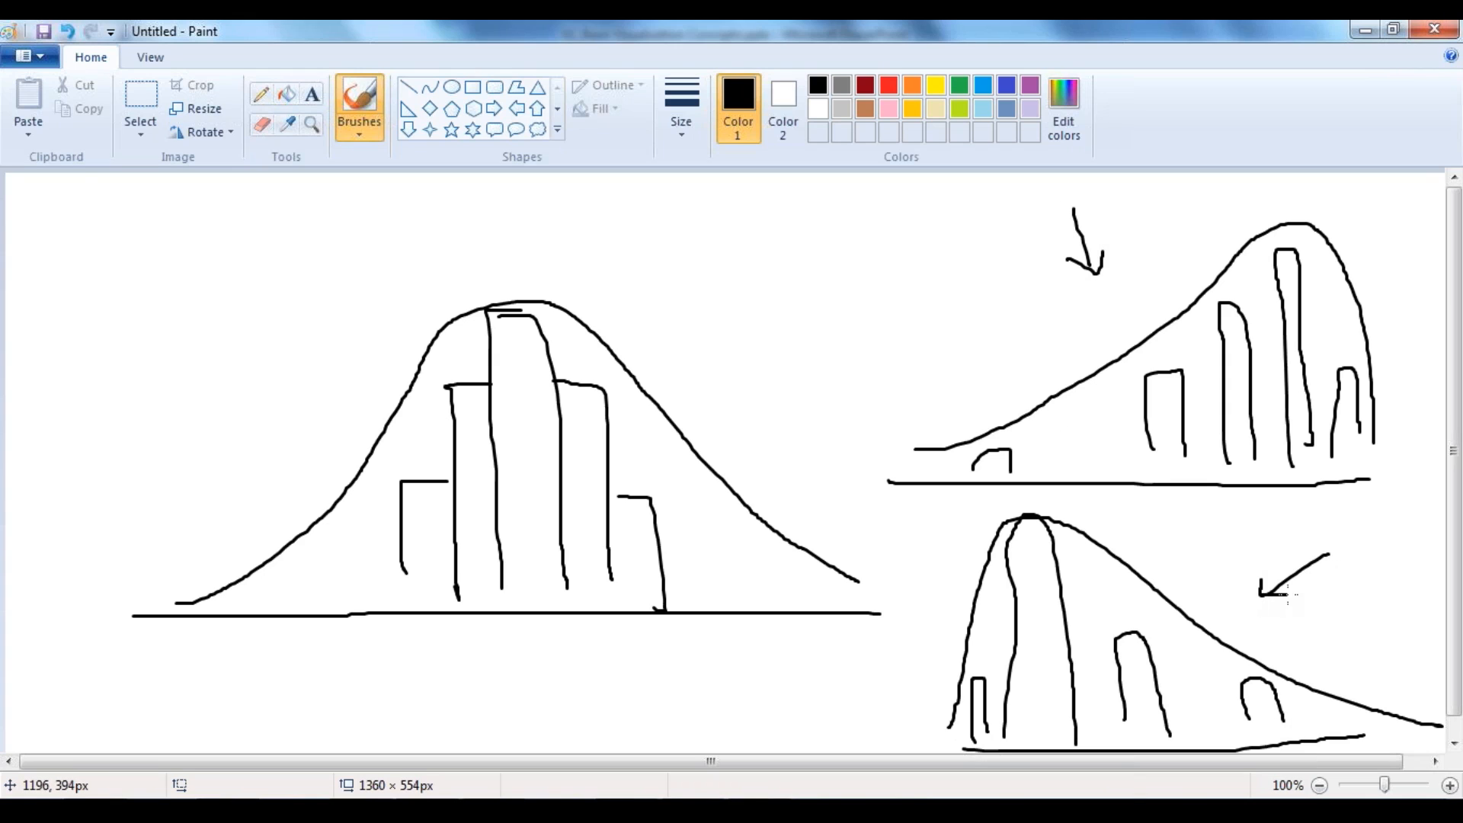
mouse_move(740, 294)
left_mouse_down()
mouse_move(706, 349)
mouse_move(729, 348)
left_mouse_up()
mouse_move(297, 304)
left_mouse_down()
mouse_move(347, 364)
mouse_move(335, 379)
left_mouse_up()
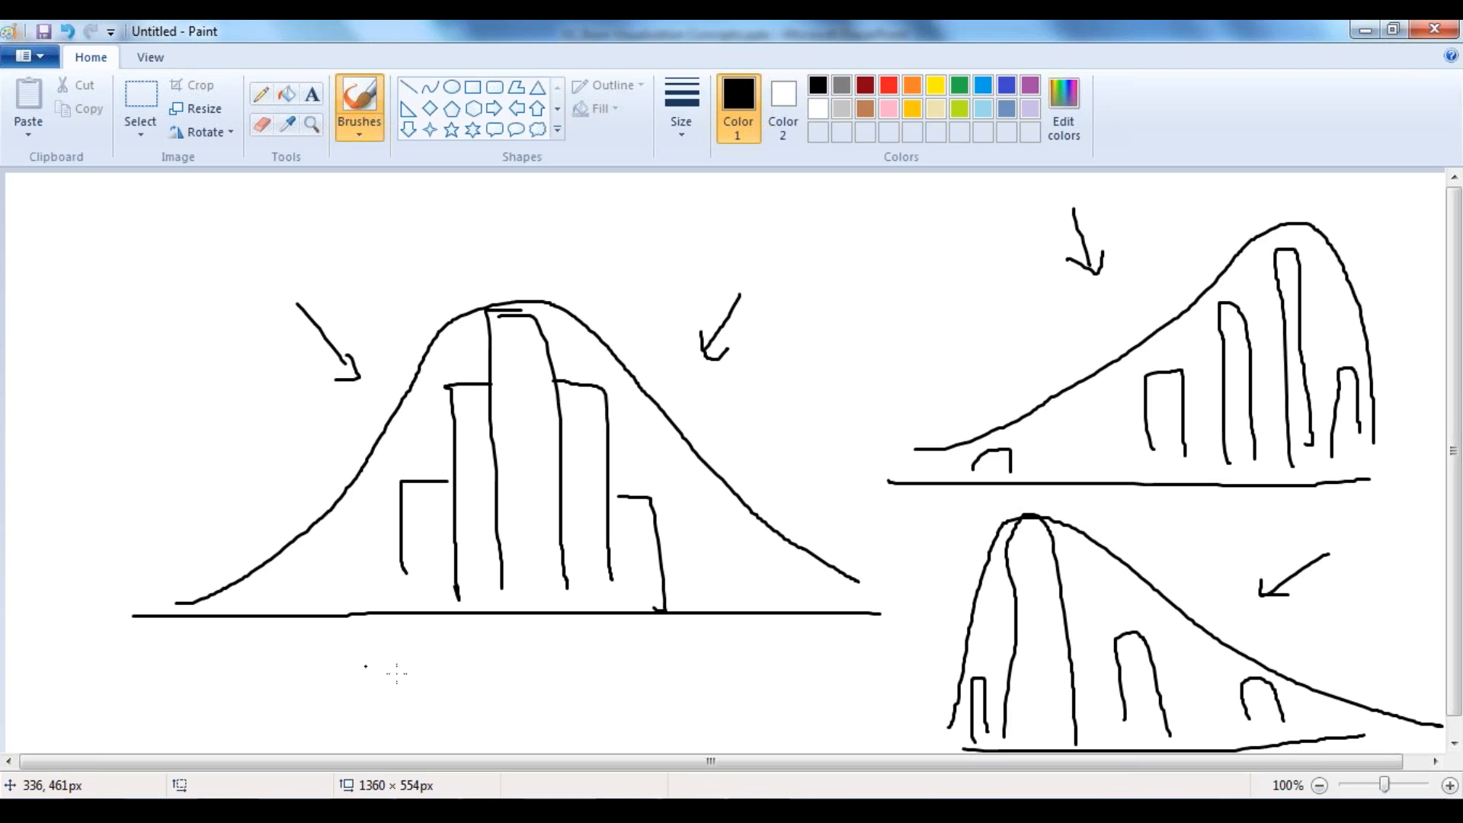
Step: Write "Salary" below the bell curve's baseline, an "h" inside its tallest bar, and short range marks under three bars
mouse_move(476, 649)
left_mouse_down()
mouse_move(449, 655)
mouse_move(473, 699)
mouse_move(524, 657)
mouse_move(530, 686)
mouse_move(578, 674)
mouse_move(581, 724)
left_mouse_up()
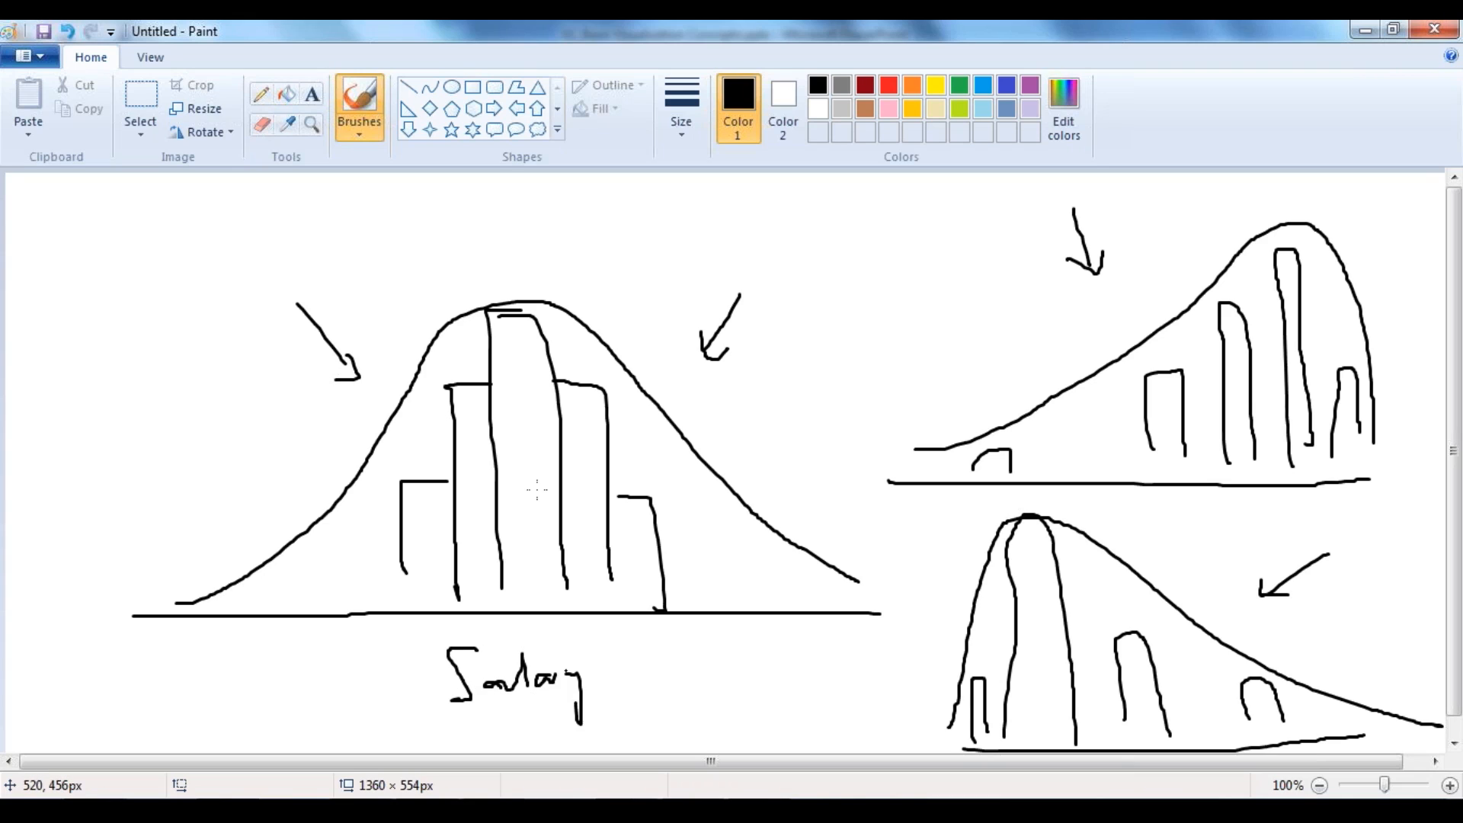
left_click_drag(511, 384, 534, 416)
left_click_drag(506, 601, 549, 601)
left_click_drag(383, 637, 491, 638)
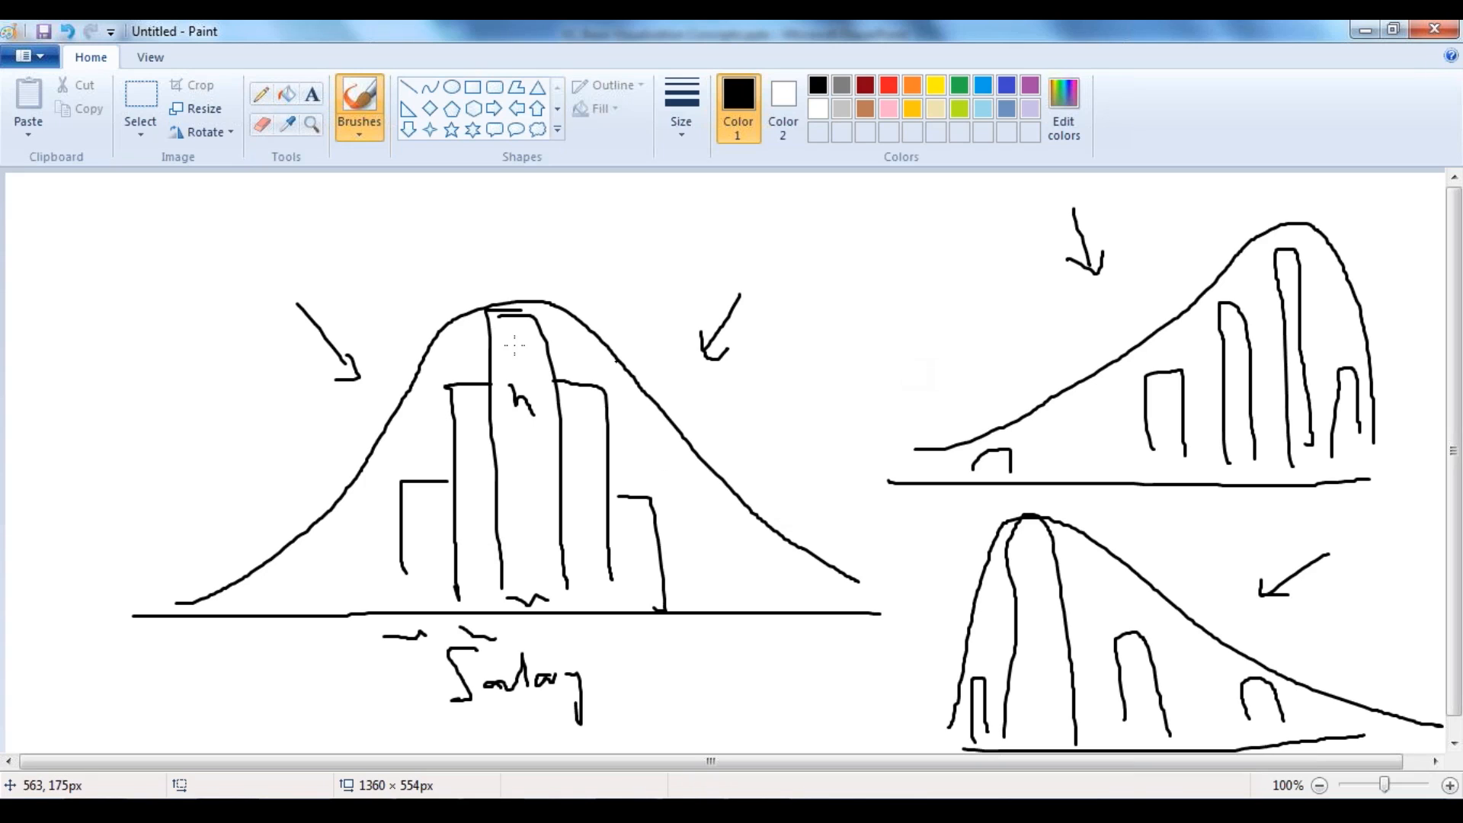
Step: Label the symmetric curve A, the left-skewed curve B and the right-skewed curve C
mouse_move(518, 263)
left_mouse_down()
mouse_move(528, 220)
mouse_move(539, 245)
left_mouse_up()
mouse_move(1202, 199)
left_mouse_down()
mouse_move(1199, 220)
mouse_move(1212, 207)
mouse_move(1216, 221)
mouse_move(1204, 233)
left_mouse_up()
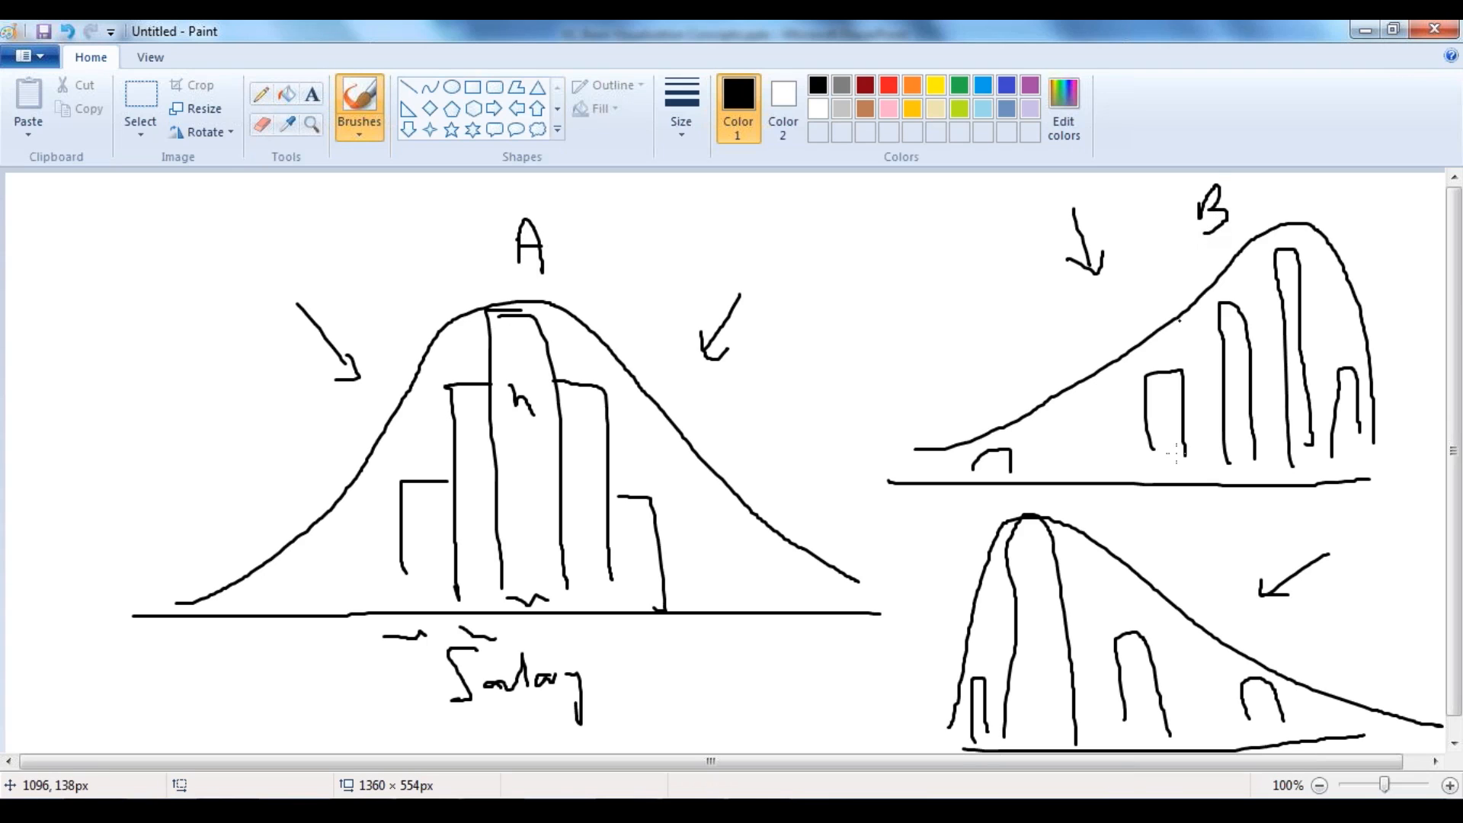
mouse_move(1208, 564)
left_mouse_down()
mouse_move(1185, 583)
mouse_move(1215, 588)
left_mouse_up()
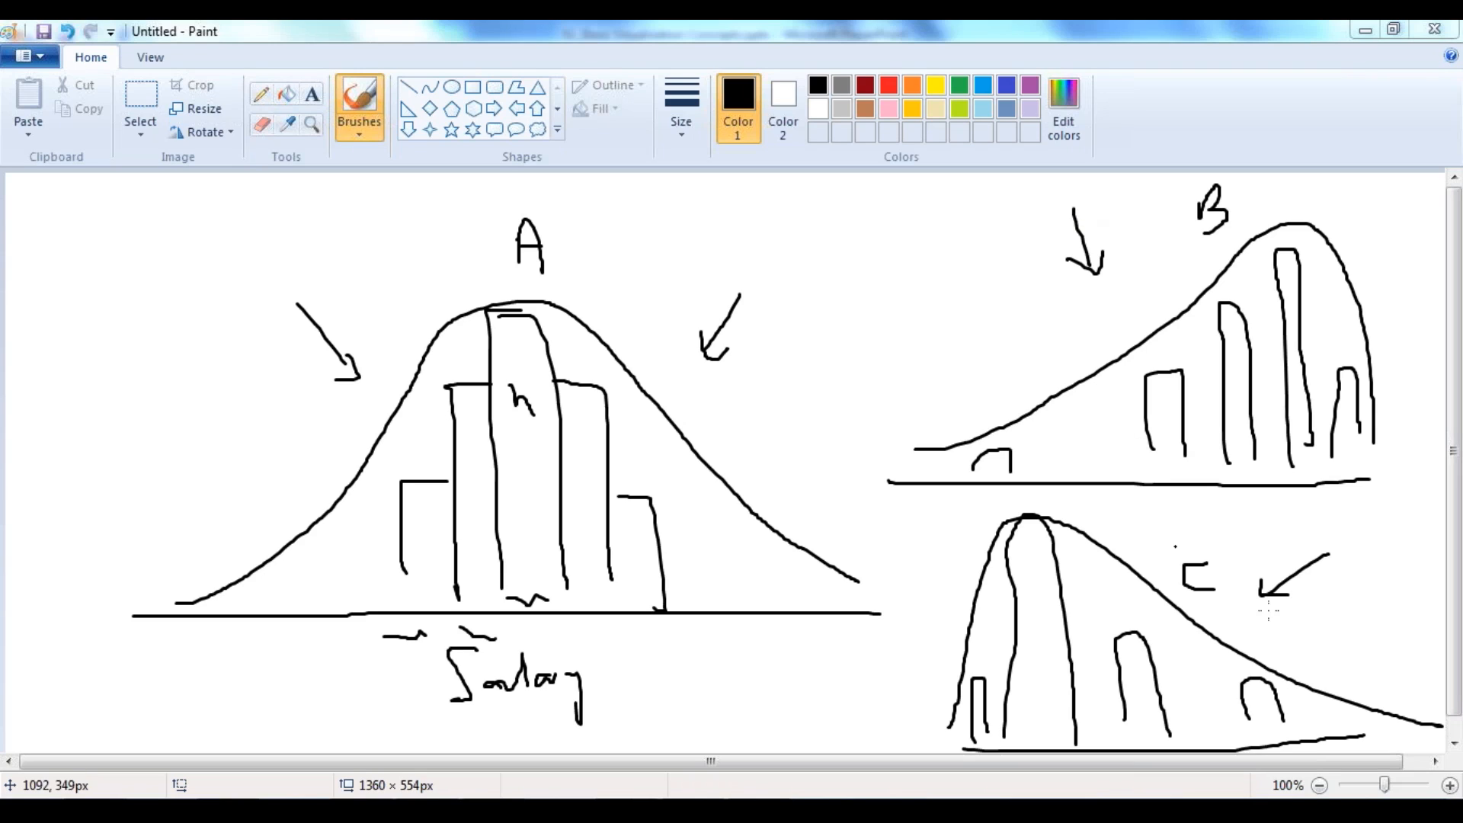
Step: Mark the descending slope of curve C with strokes, and loop around its tall bars and its tail bars separately
mouse_move(1066, 562)
left_mouse_down()
mouse_move(1160, 524)
mouse_move(1089, 583)
mouse_move(1192, 545)
left_mouse_up()
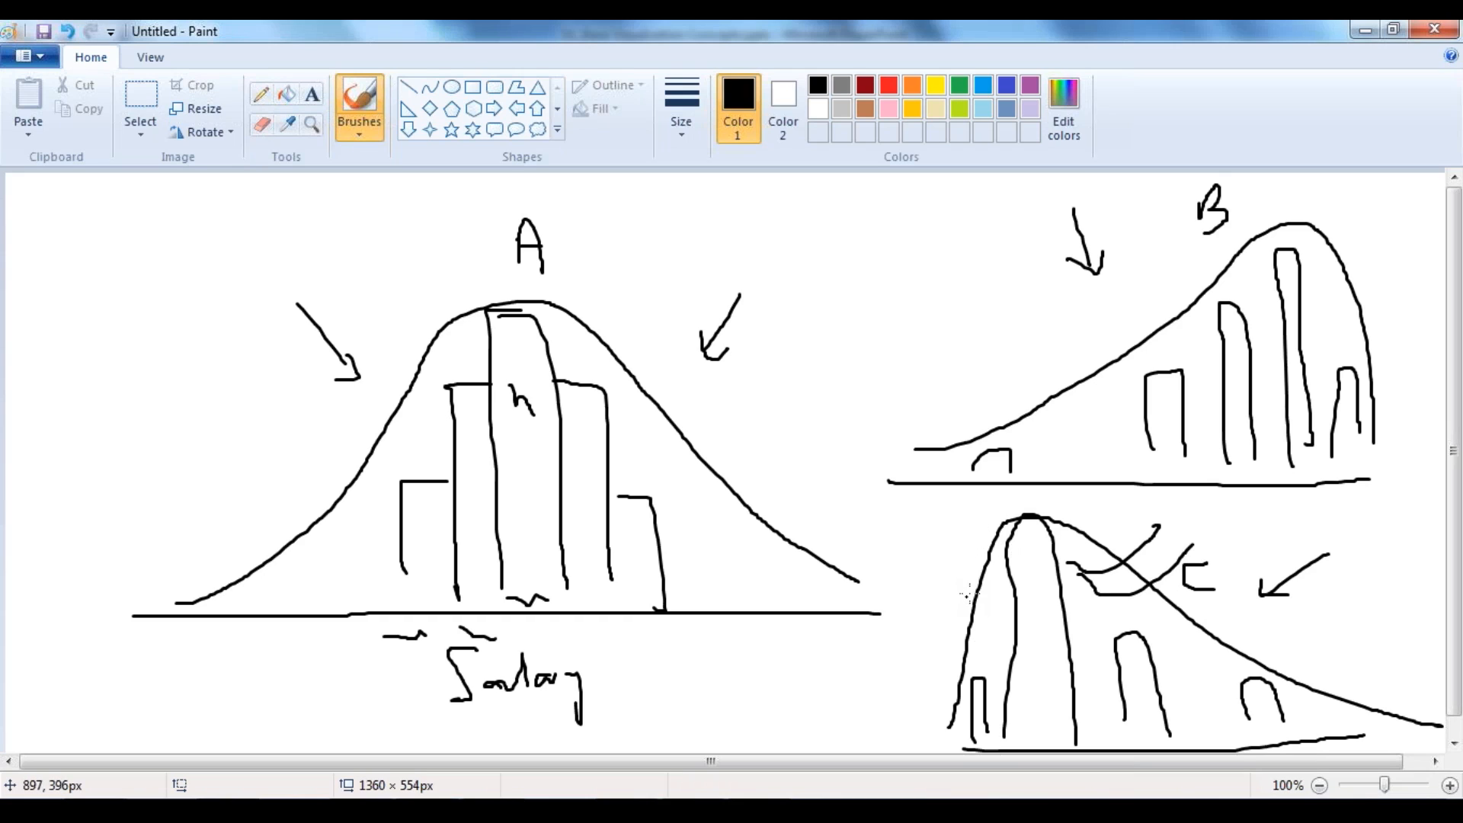
mouse_move(1059, 501)
left_mouse_down()
mouse_move(931, 624)
mouse_move(974, 730)
mouse_move(1080, 646)
mouse_move(1066, 526)
left_mouse_up()
left_click_drag(1169, 624, 1152, 749)
mouse_move(1372, 750)
left_mouse_down()
mouse_move(1301, 649)
mouse_move(1152, 625)
left_mouse_up()
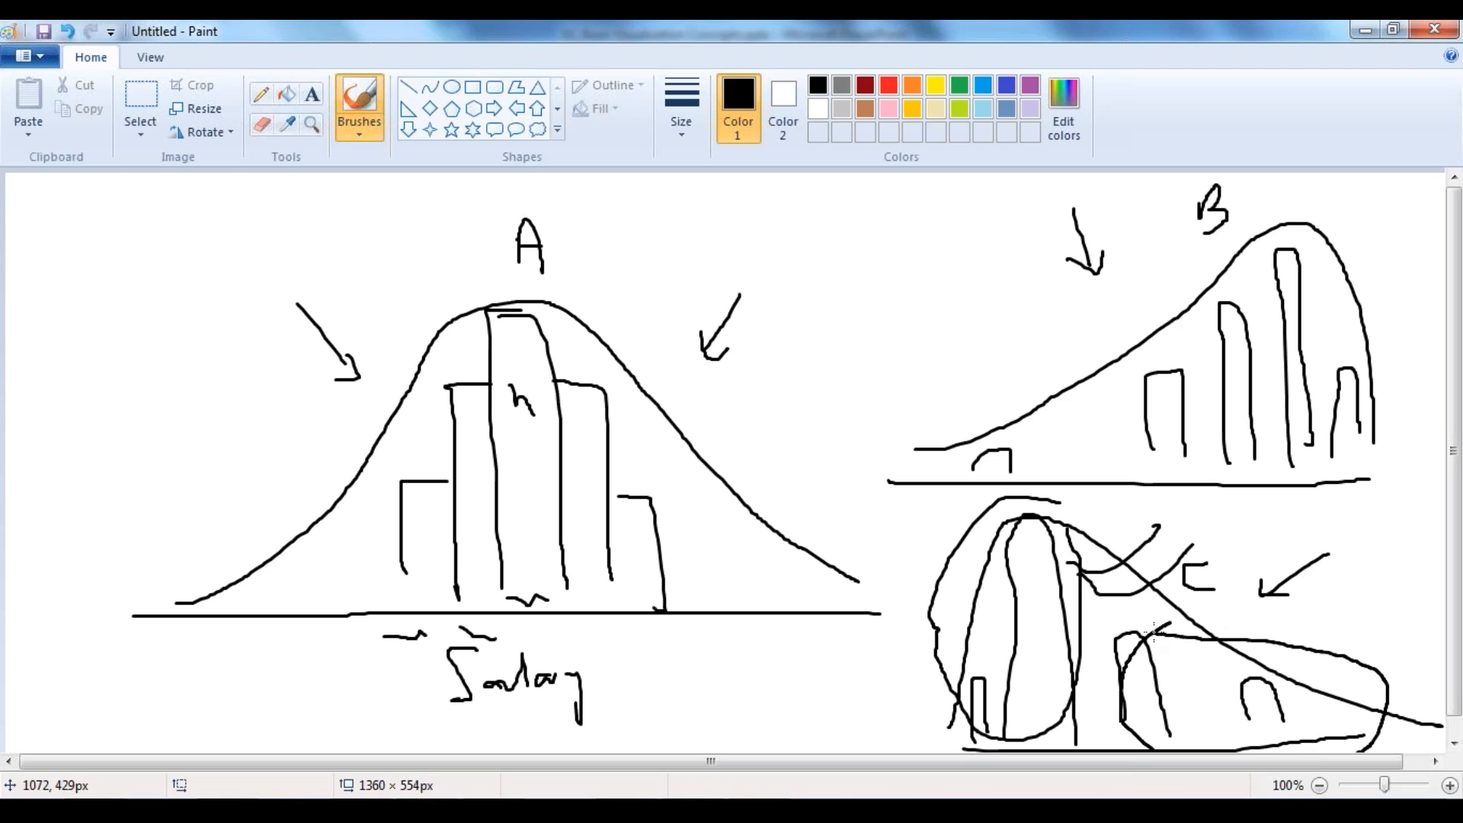
Step: Sketch a small extra bar at curve C's tail with a long rightward arrow above it, and close Paint
mouse_move(1316, 692)
left_mouse_down()
mouse_move(1317, 713)
mouse_move(1354, 705)
mouse_move(1357, 721)
left_mouse_up()
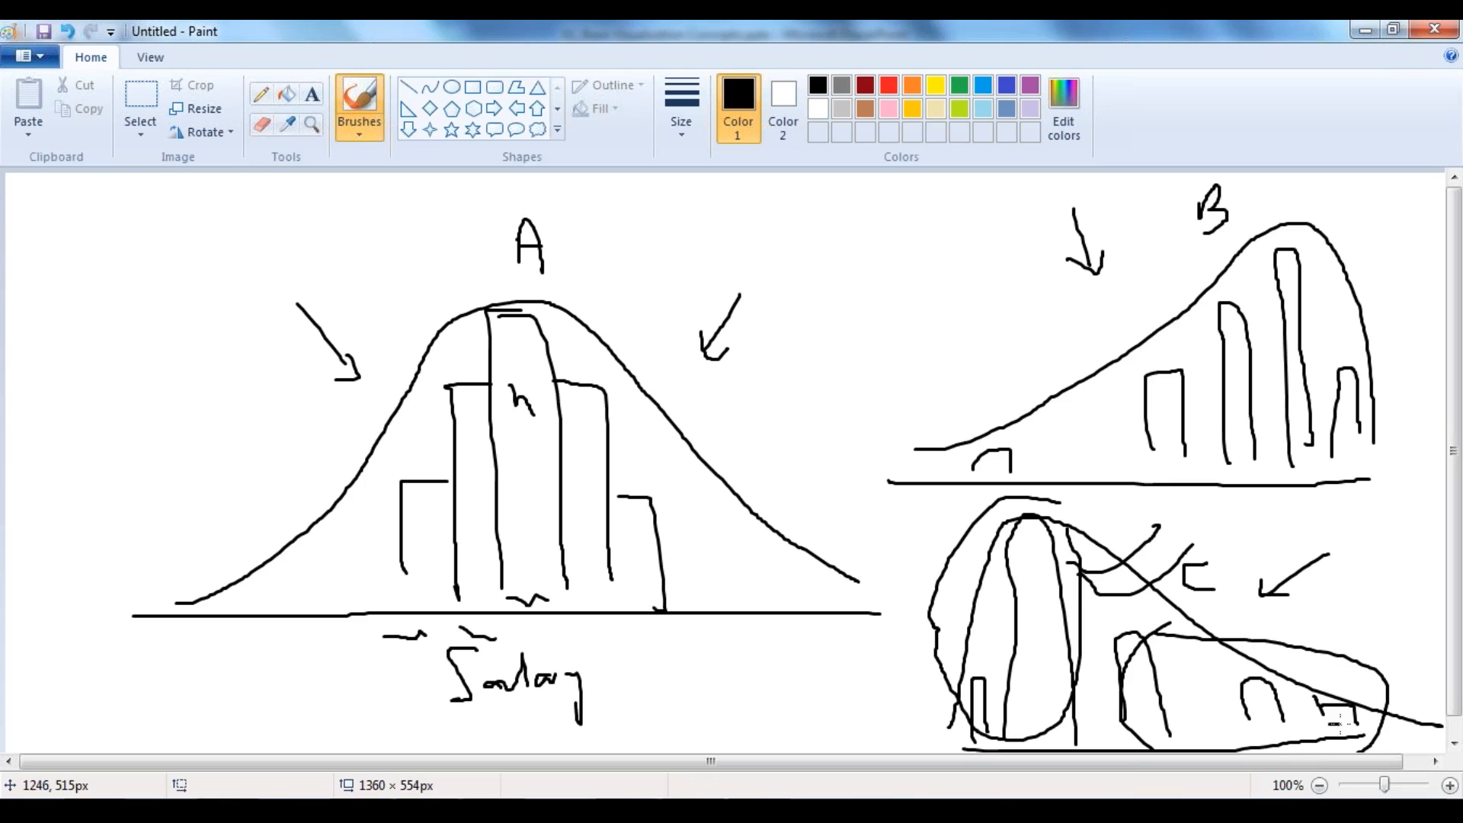
left_click_drag(1334, 707, 1338, 724)
left_click_drag(1316, 683, 1338, 702)
mouse_move(1234, 612)
left_mouse_down()
mouse_move(1436, 619)
mouse_move(1407, 633)
mouse_move(1387, 602)
mouse_move(1400, 595)
left_mouse_up()
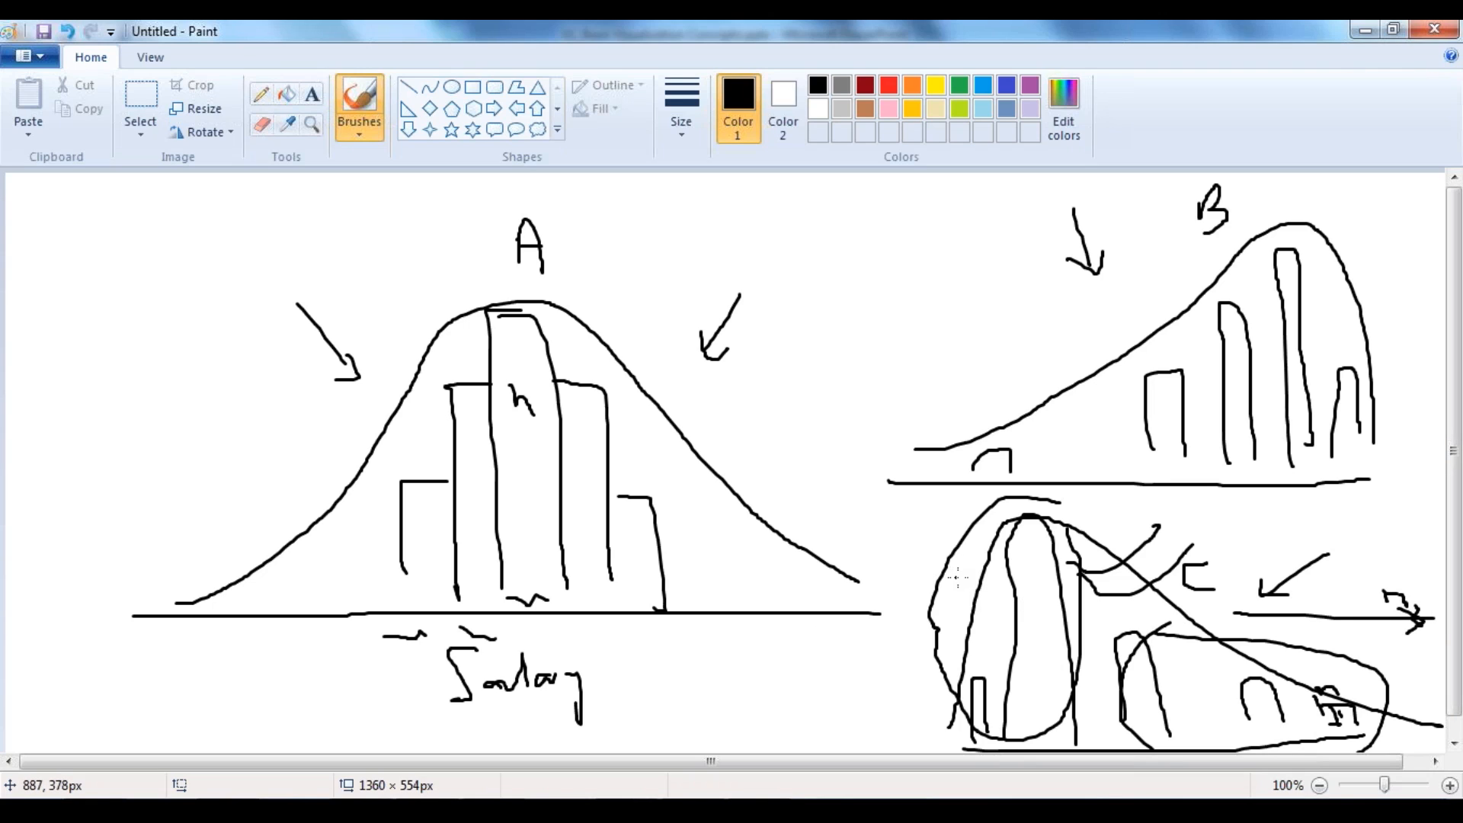
left_click(1434, 30)
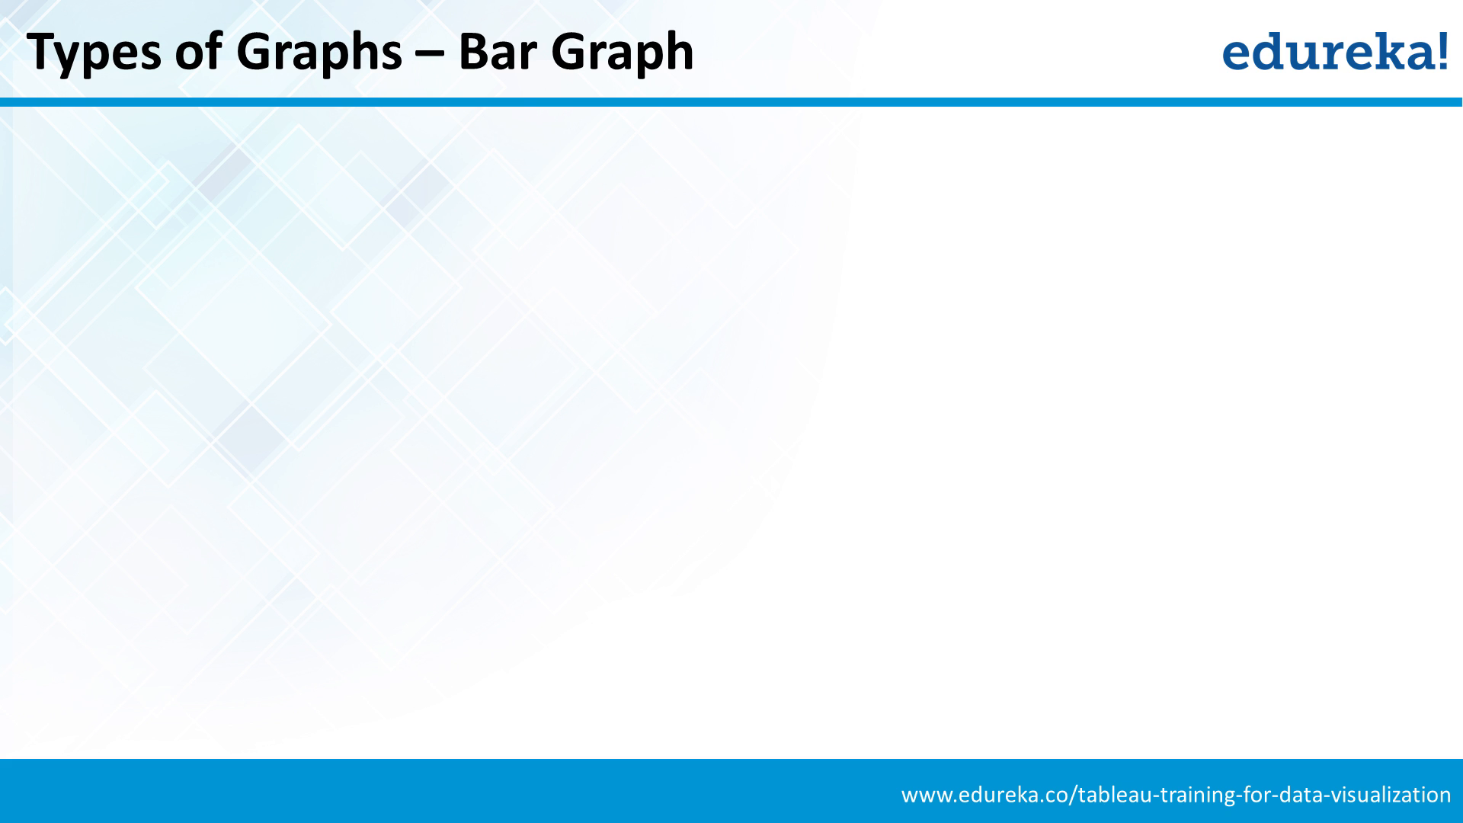
key("Right")
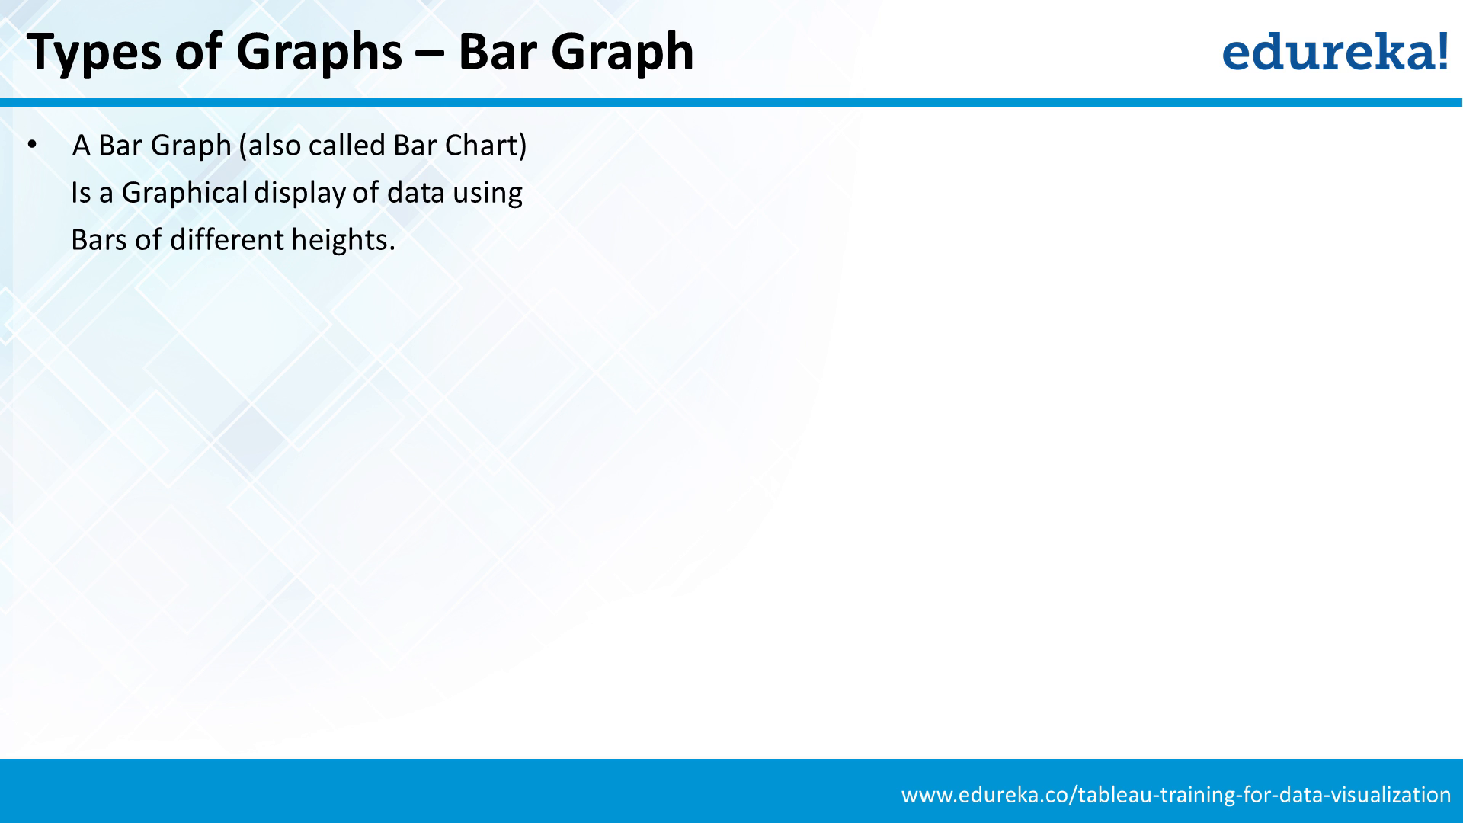
key("Right")
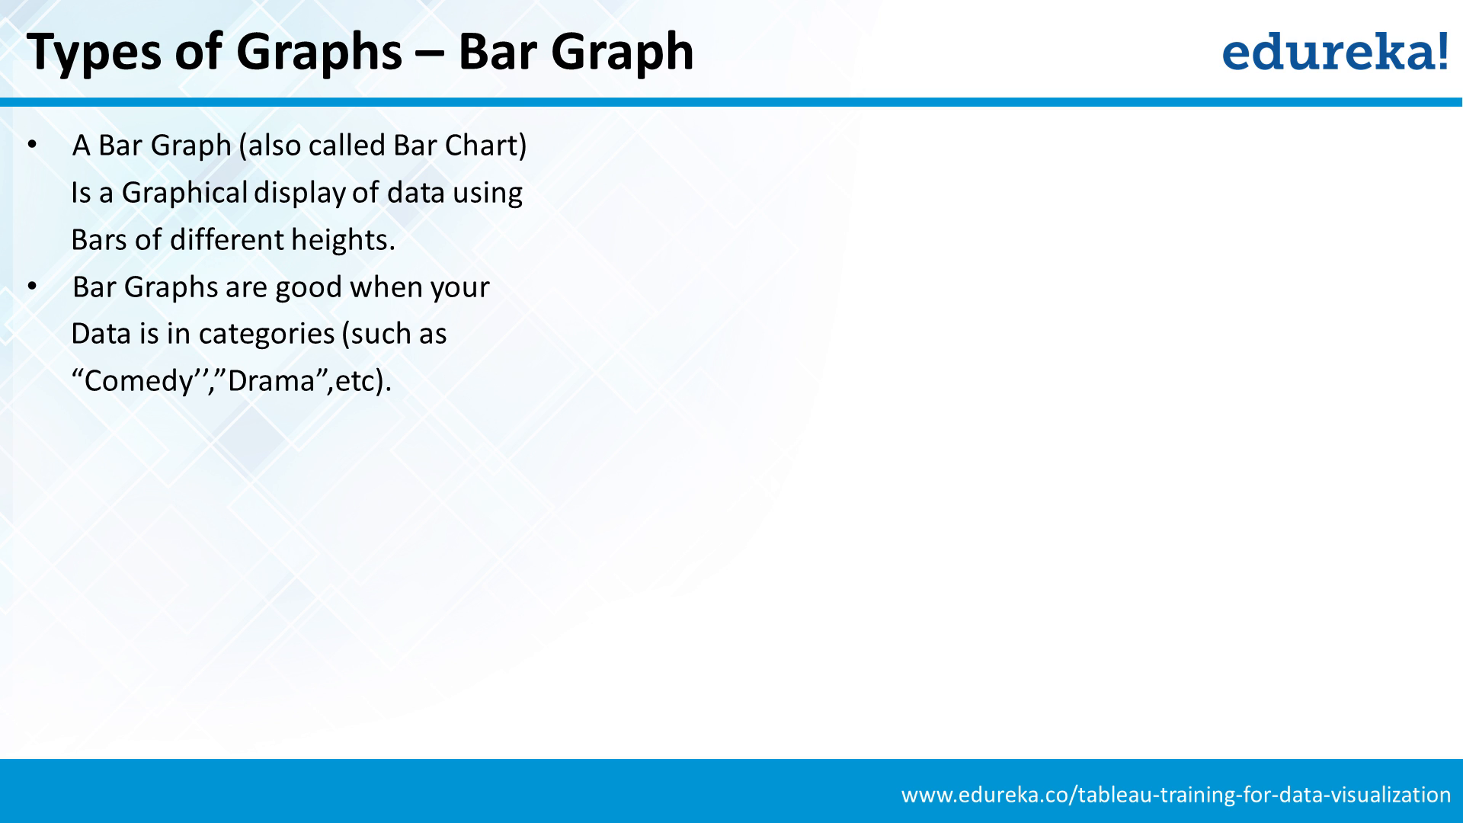
key("Right")
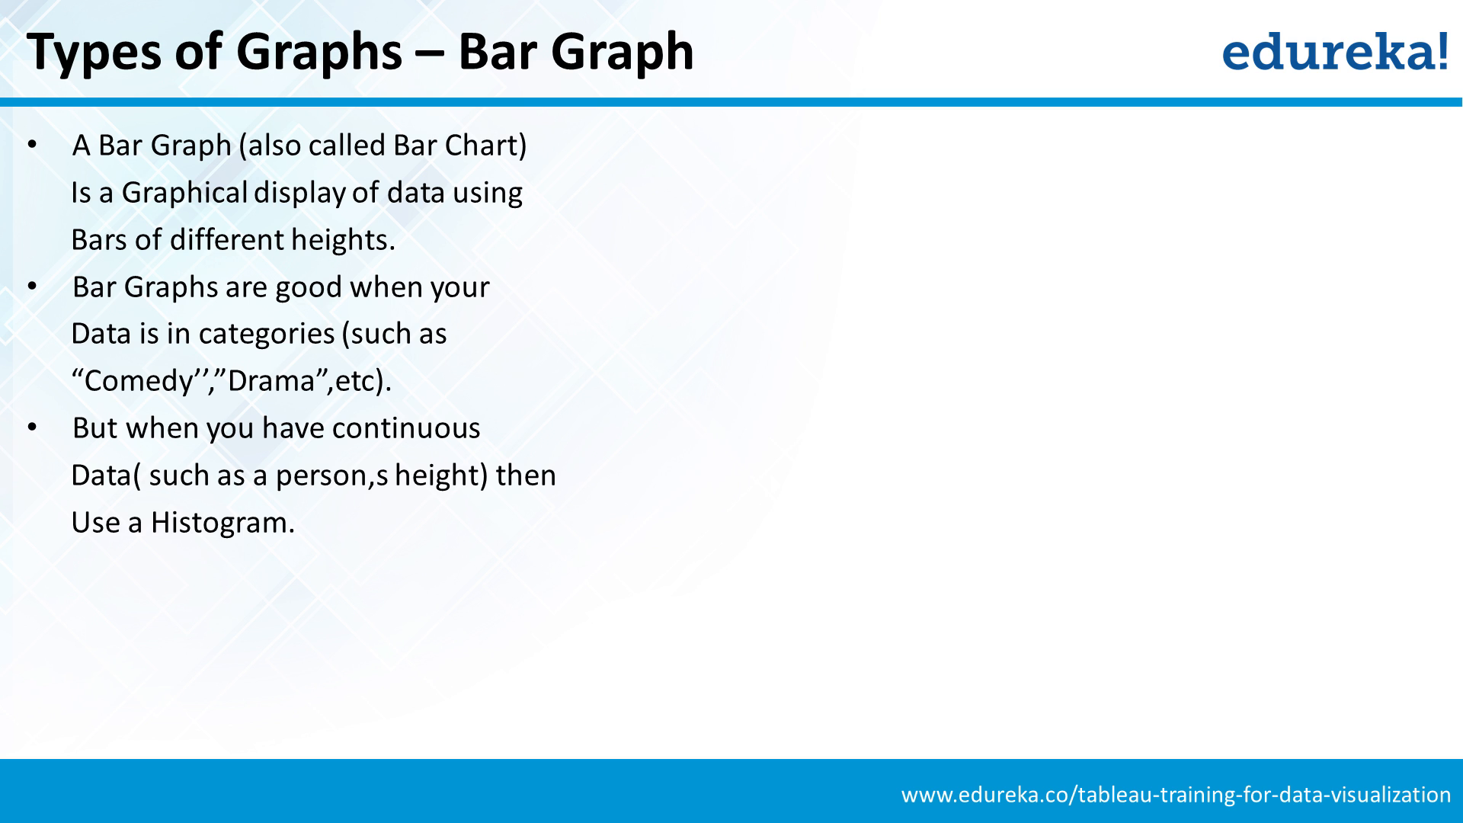
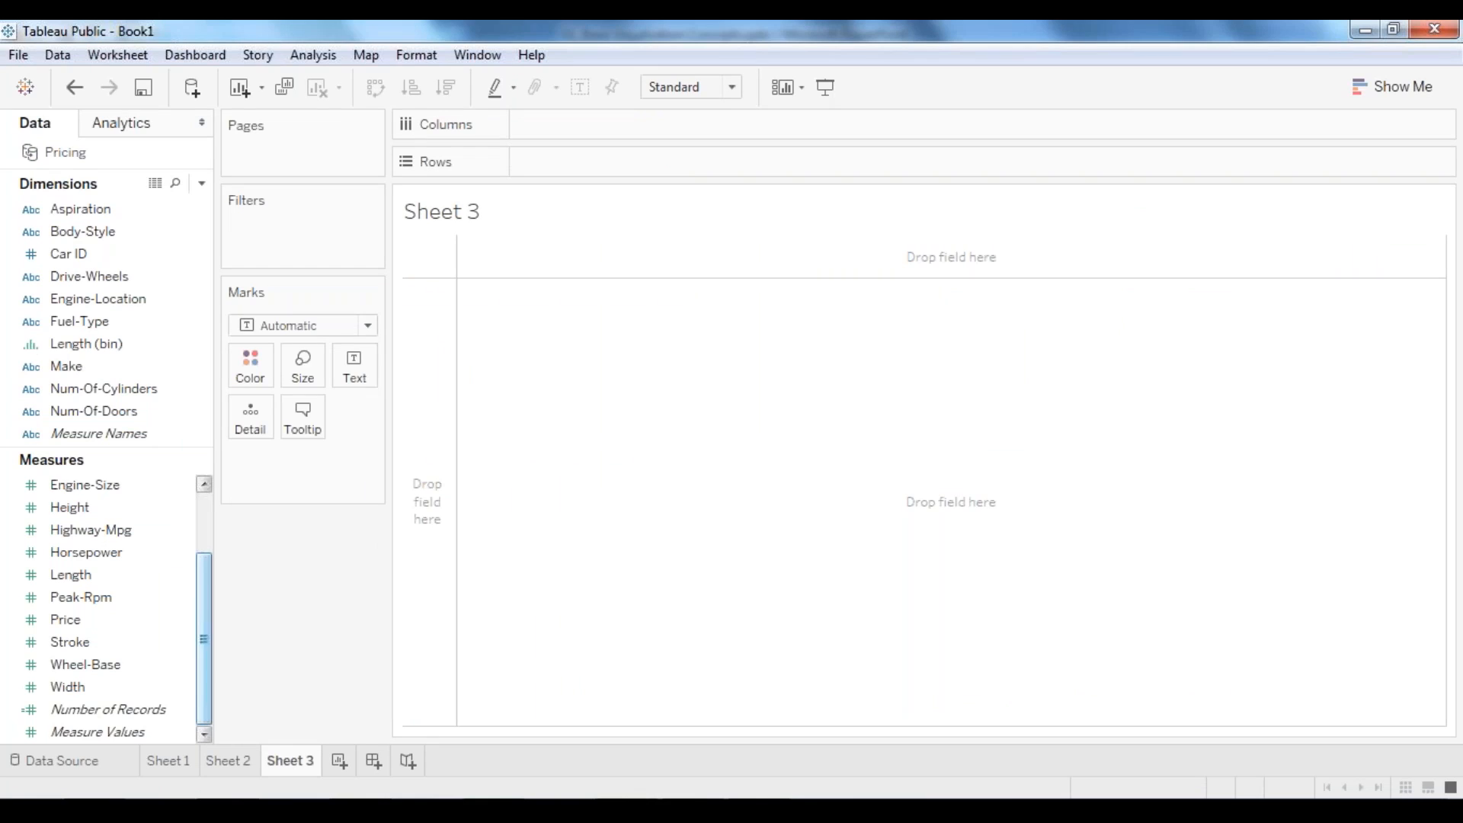
Step: On Sheet 3, create a horizontal bar chart of Number of Records by Body-Style using Show Me
left_click_drag(205, 574, 207, 513)
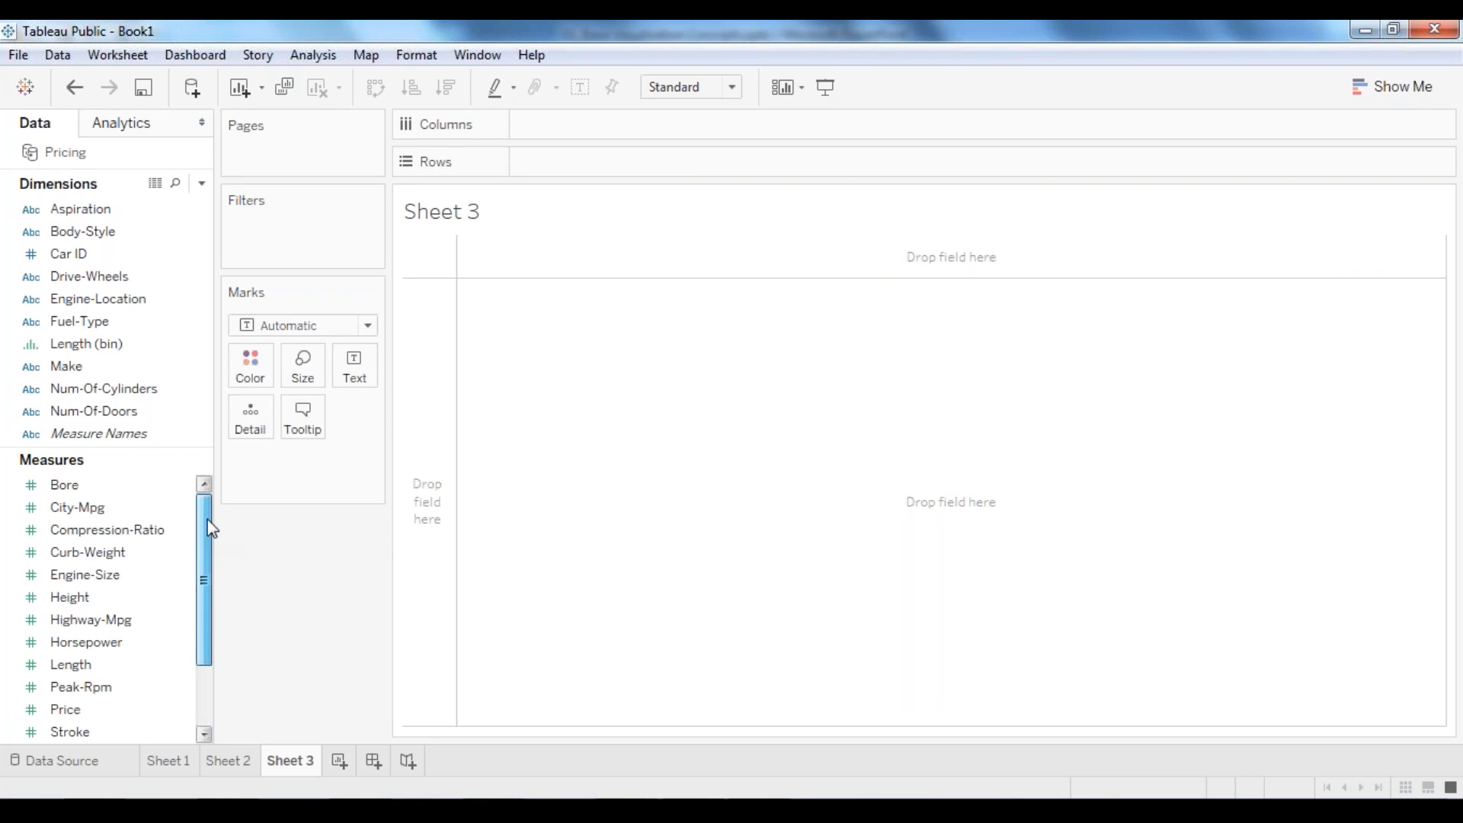
left_click(87, 231)
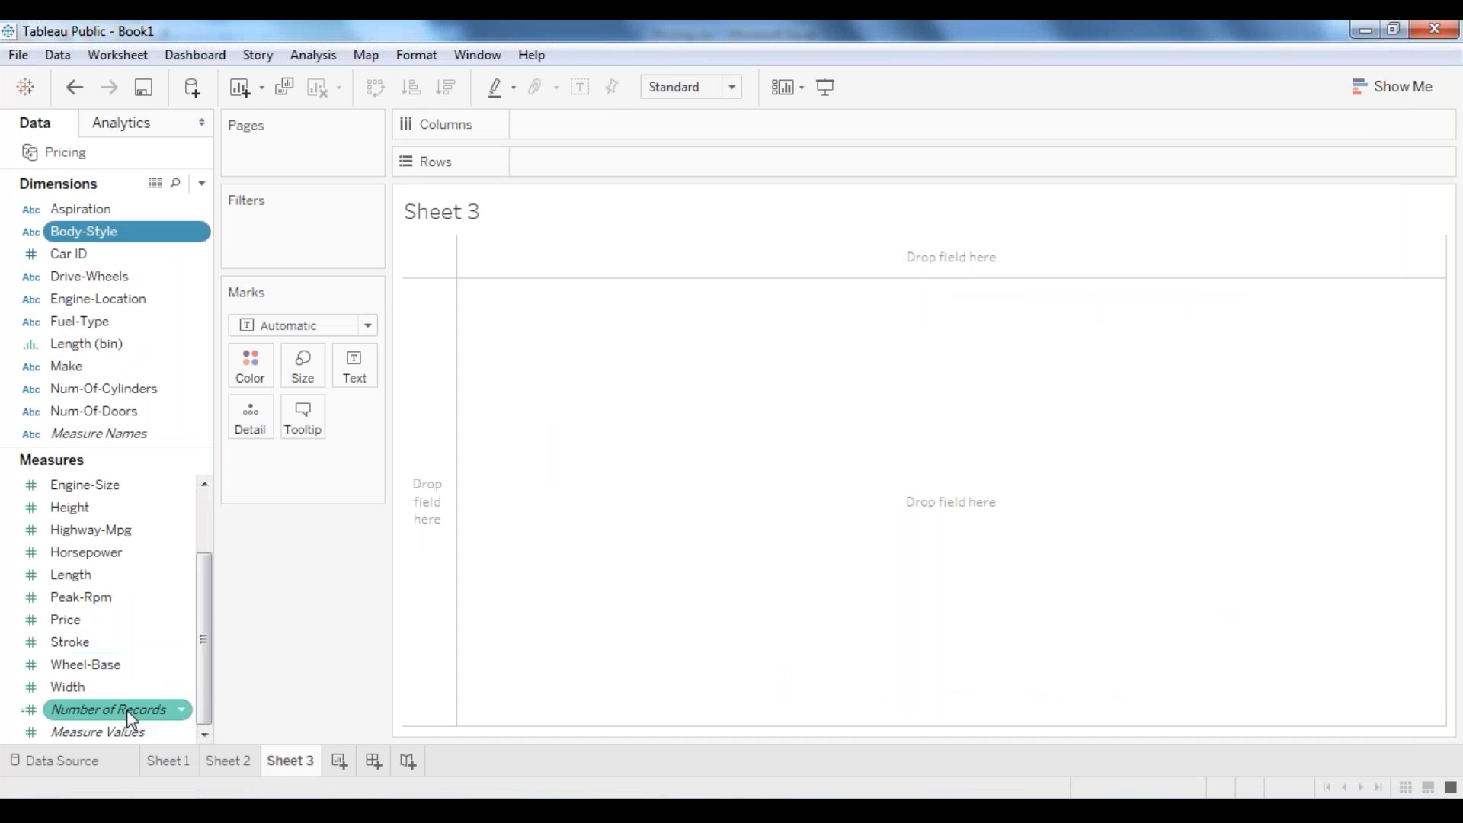
left_click(175, 709, "ctrl")
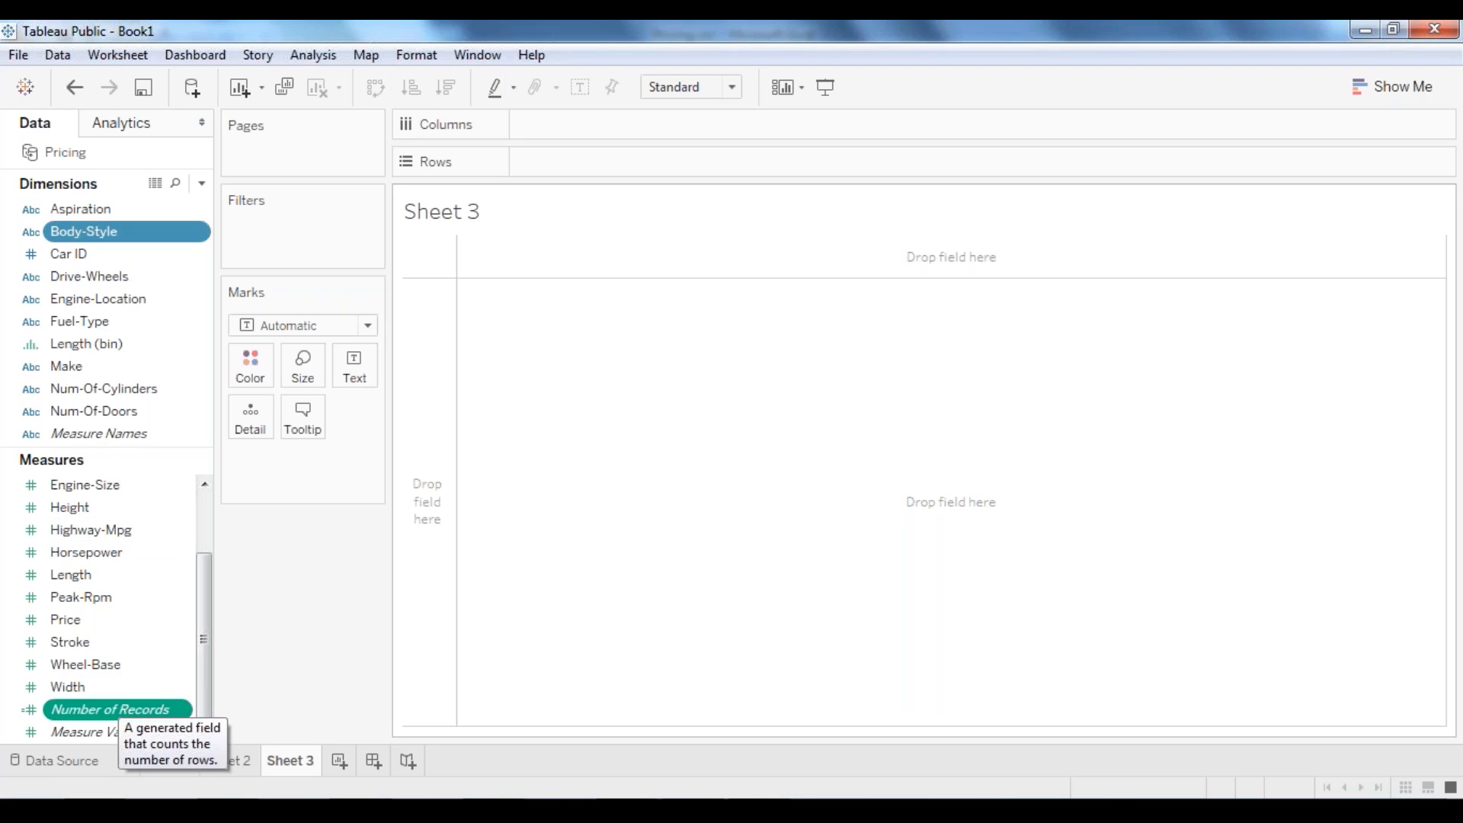
left_click(1376, 88)
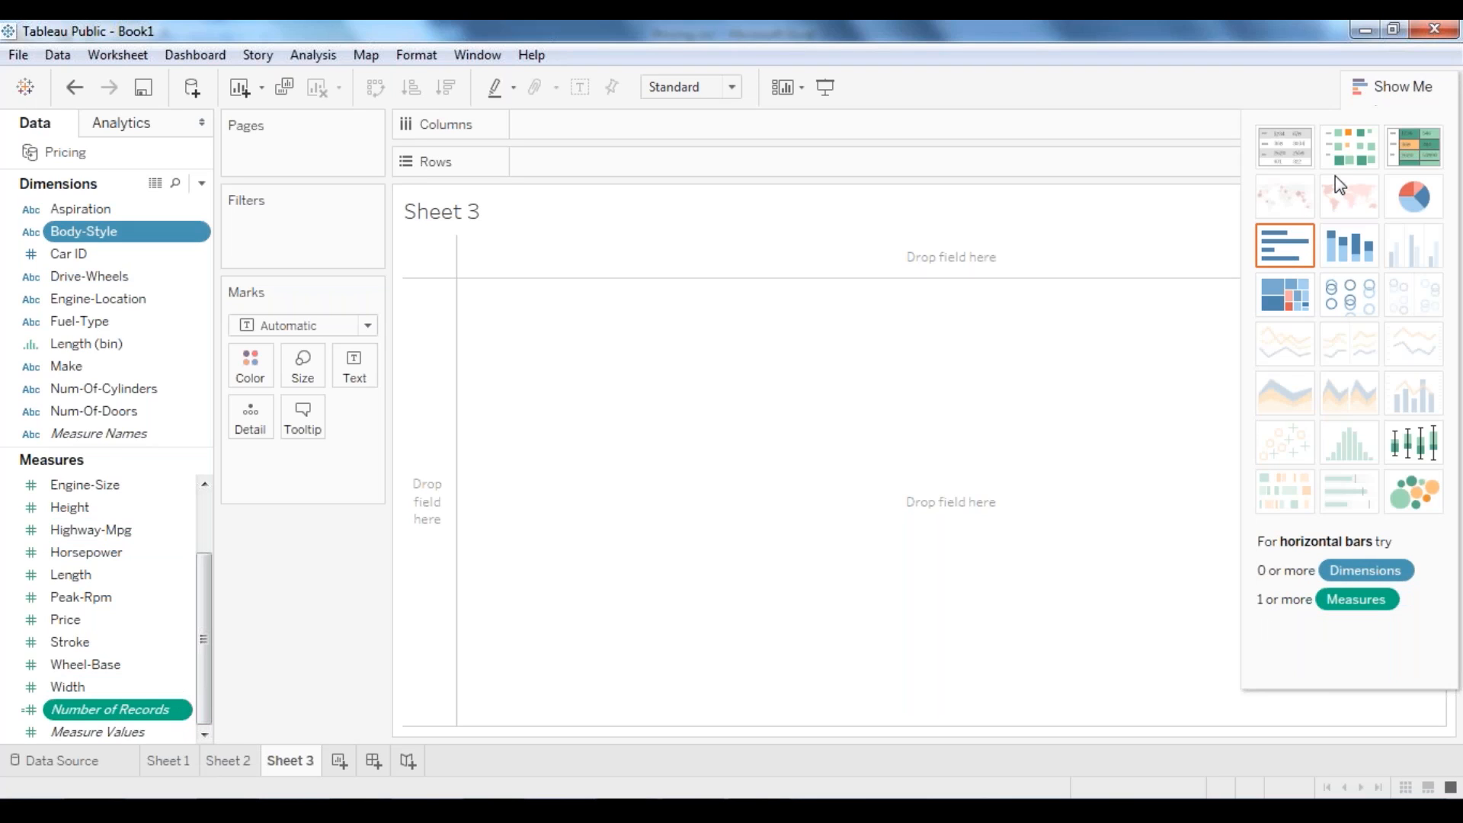
left_click(1397, 88)
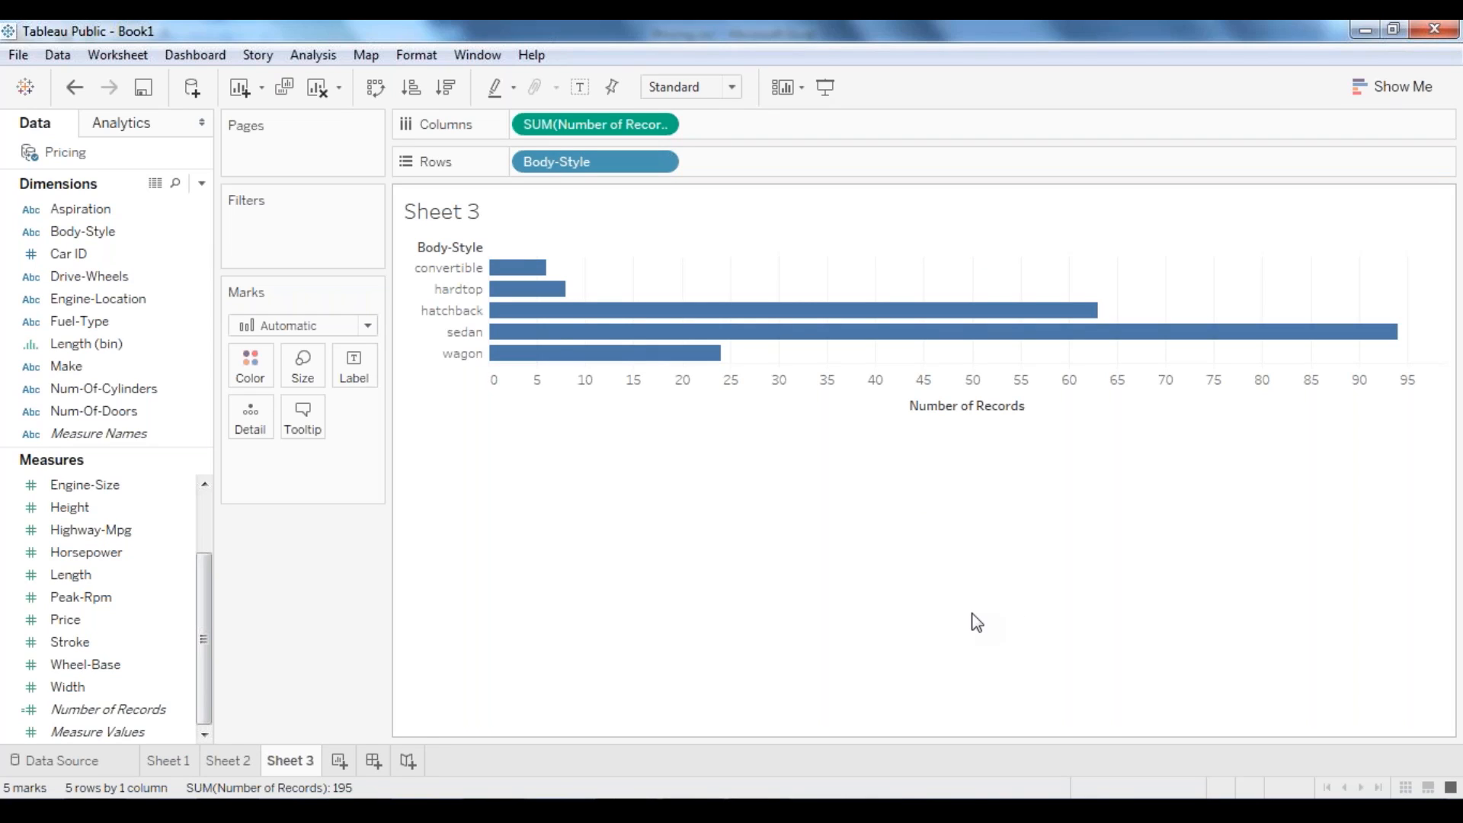
Step: Swap the chart's rows and columns to make the bars vertical, and widen the columns until the body-style names fit
mouse_move(810, 292)
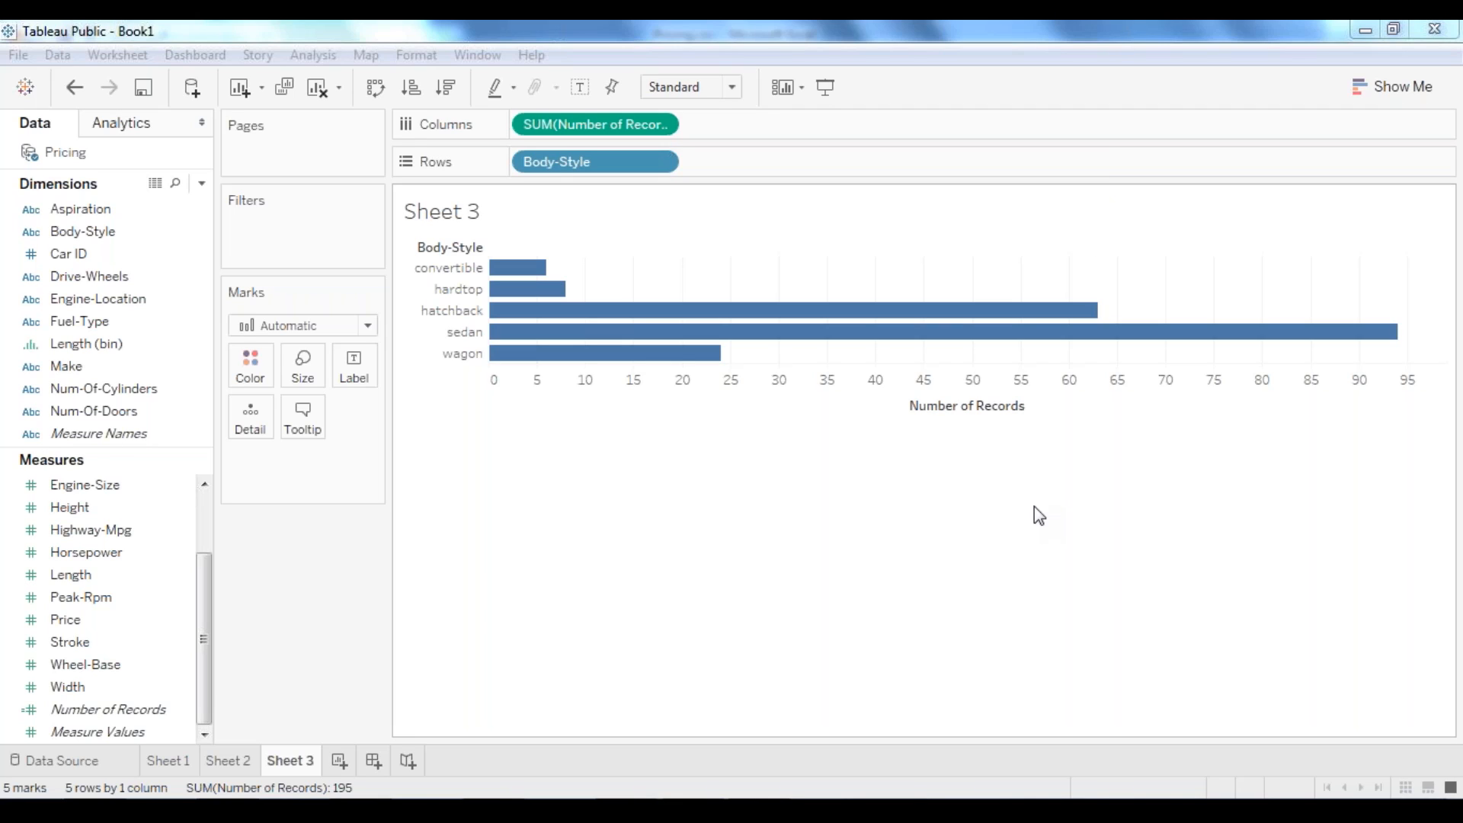
left_click(1034, 540)
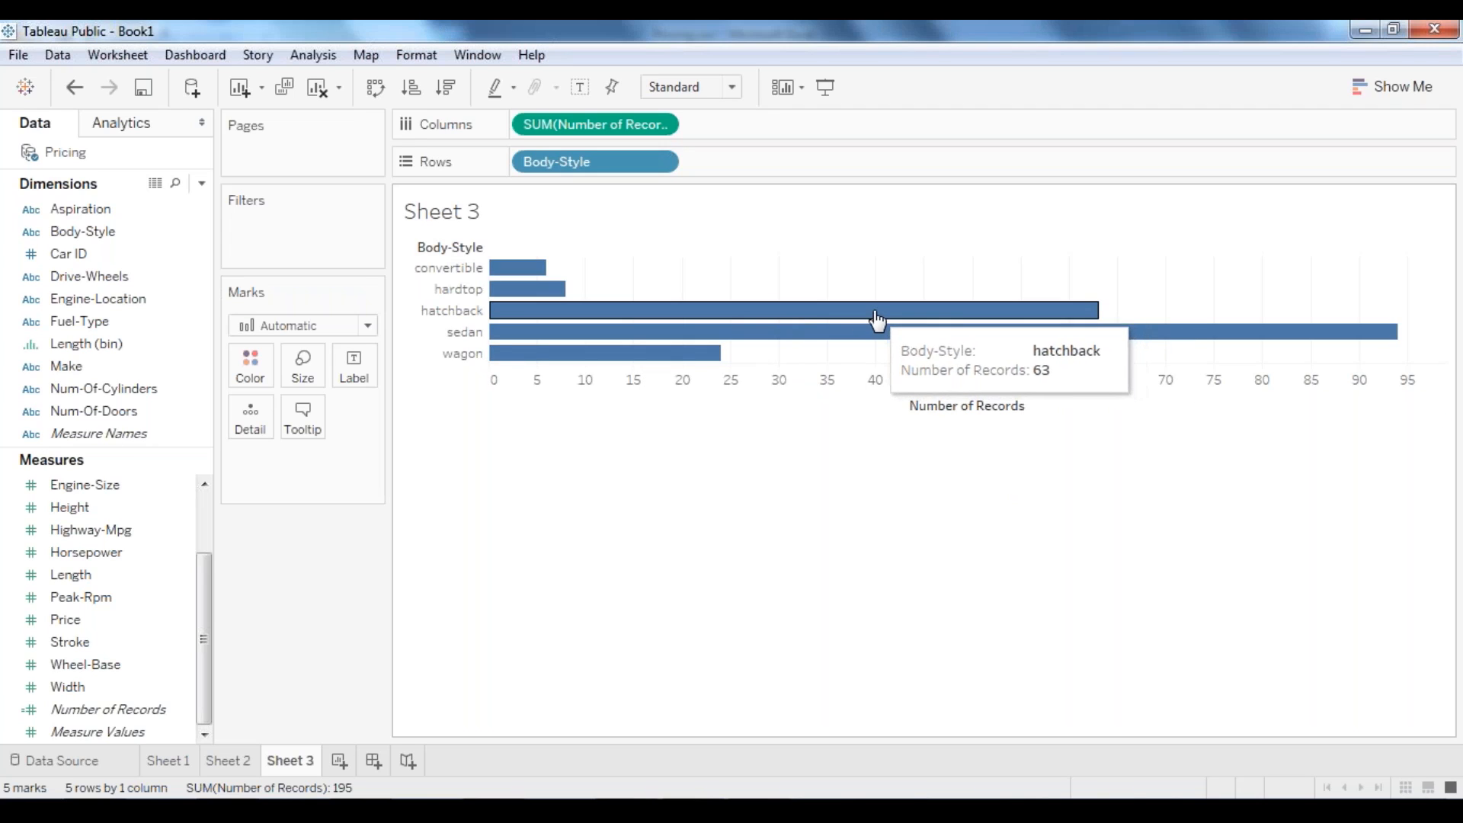
left_click(376, 88)
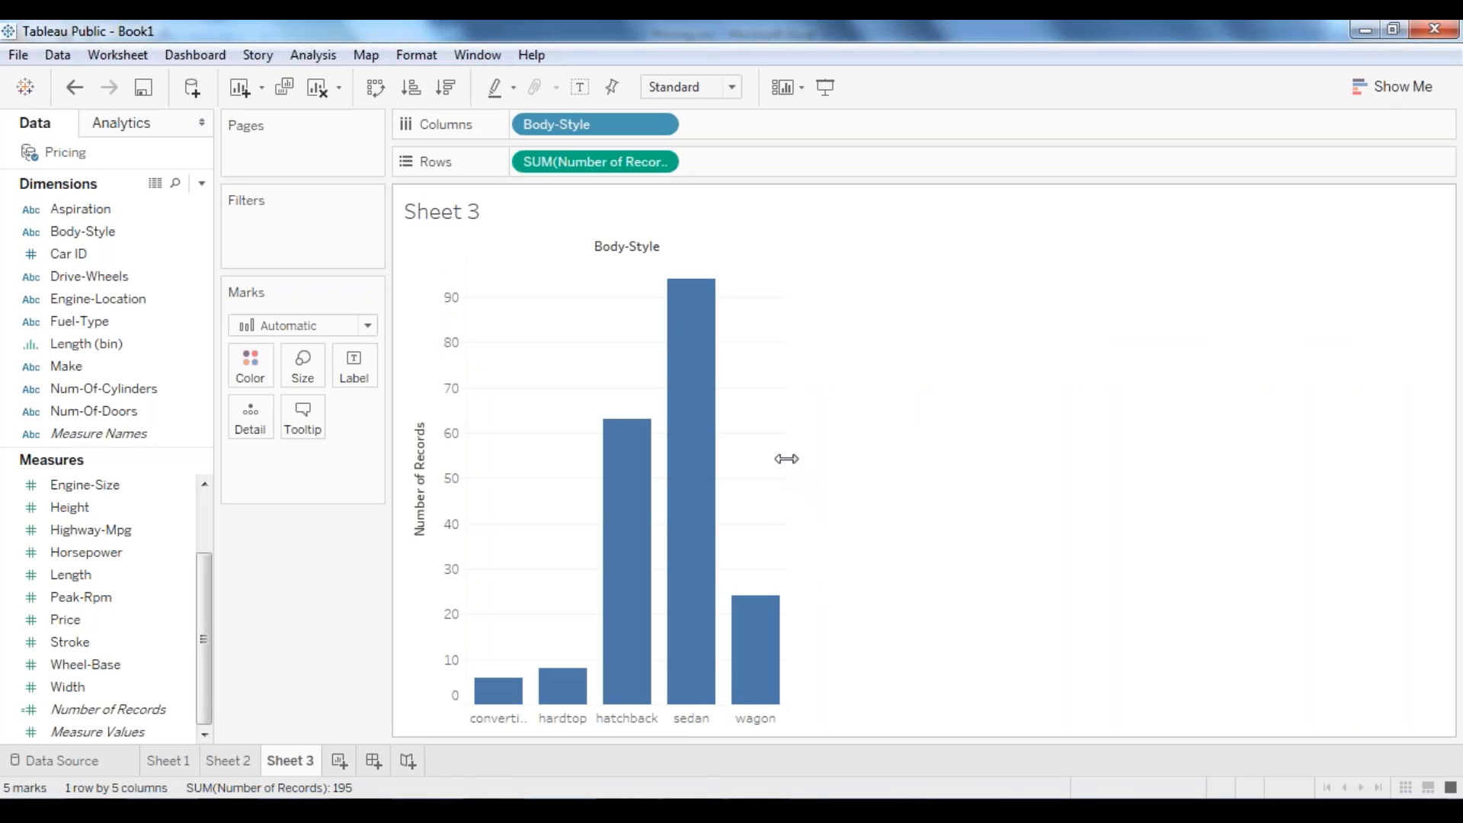
left_click_drag(787, 458, 1050, 459)
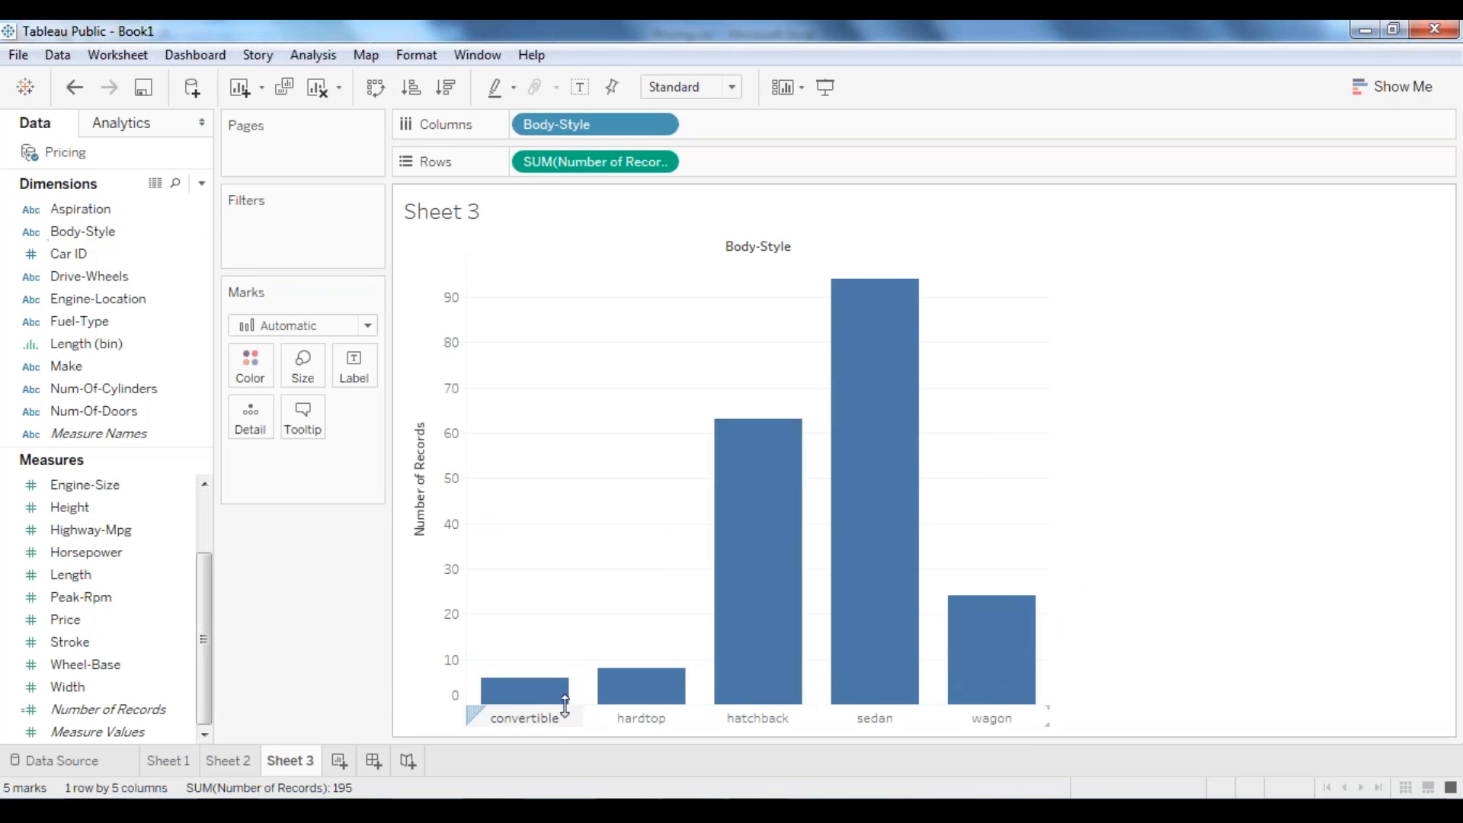
mouse_move(771, 562)
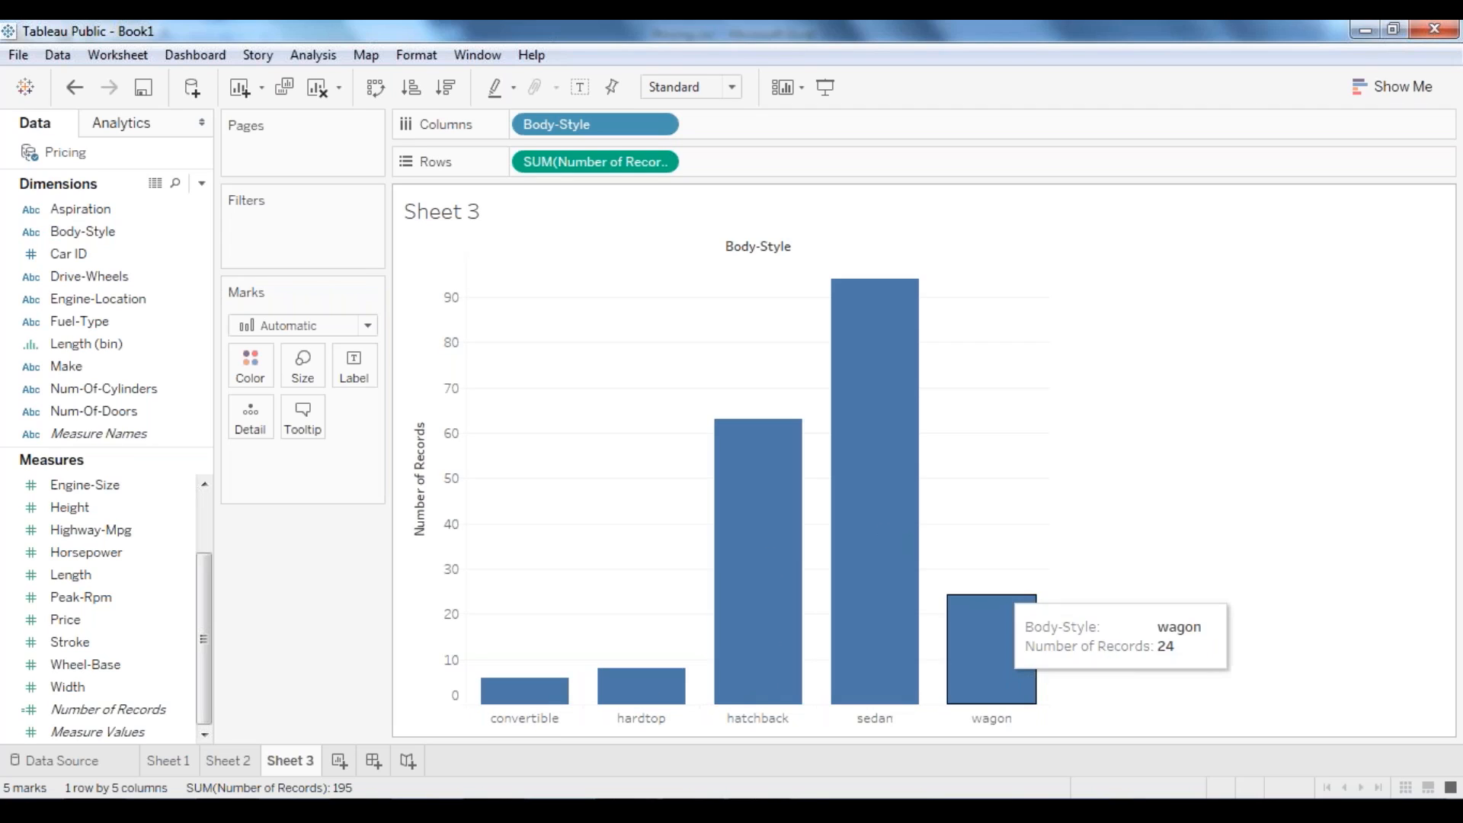
Step: Color the bars by Body-Style
left_click(103, 240)
left_click_drag(103, 240, 251, 370)
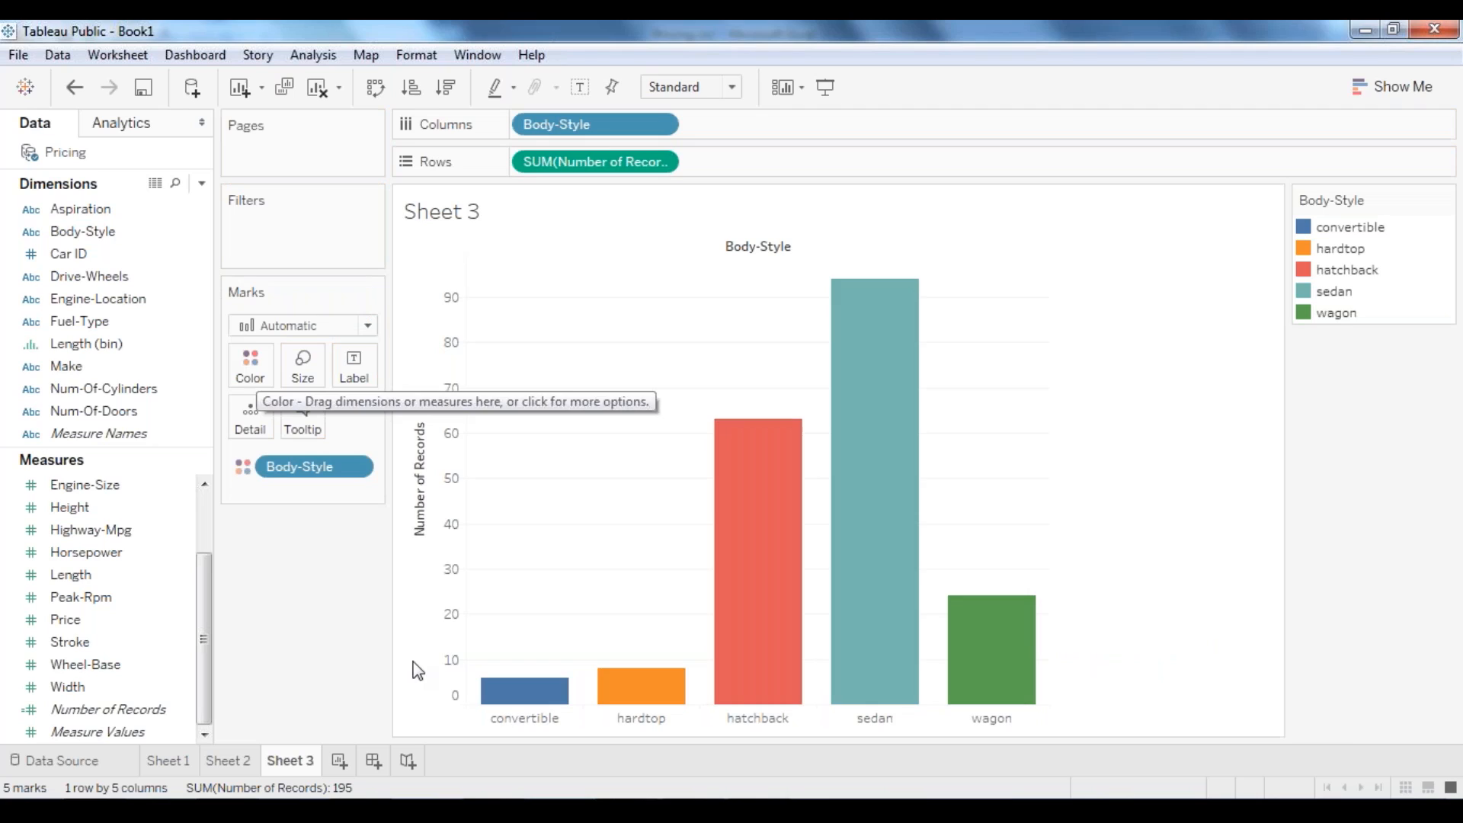
mouse_move(643, 689)
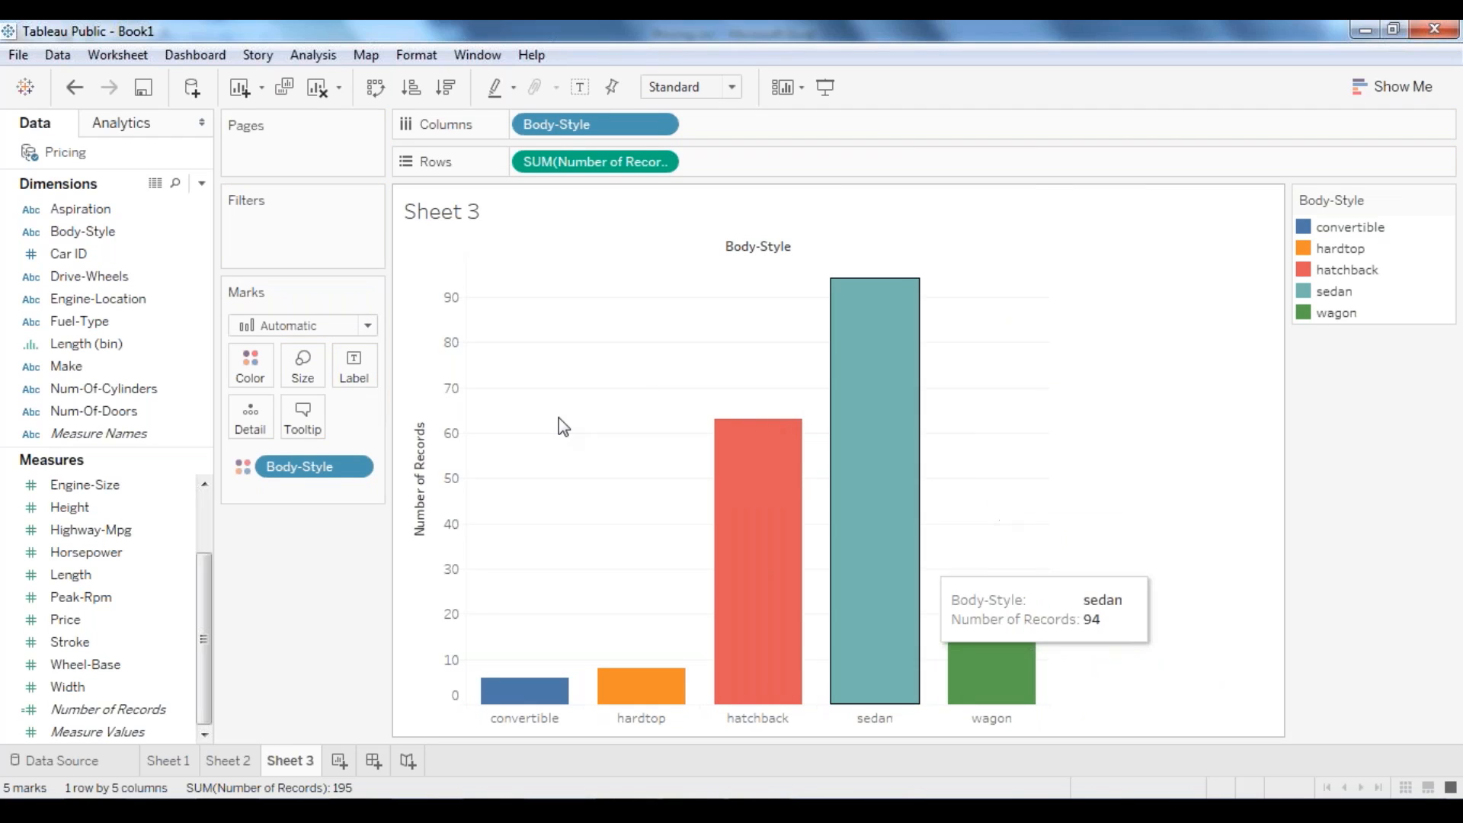
Step: Turn on mark labels for all bars of the body-style chart
left_click(354, 365)
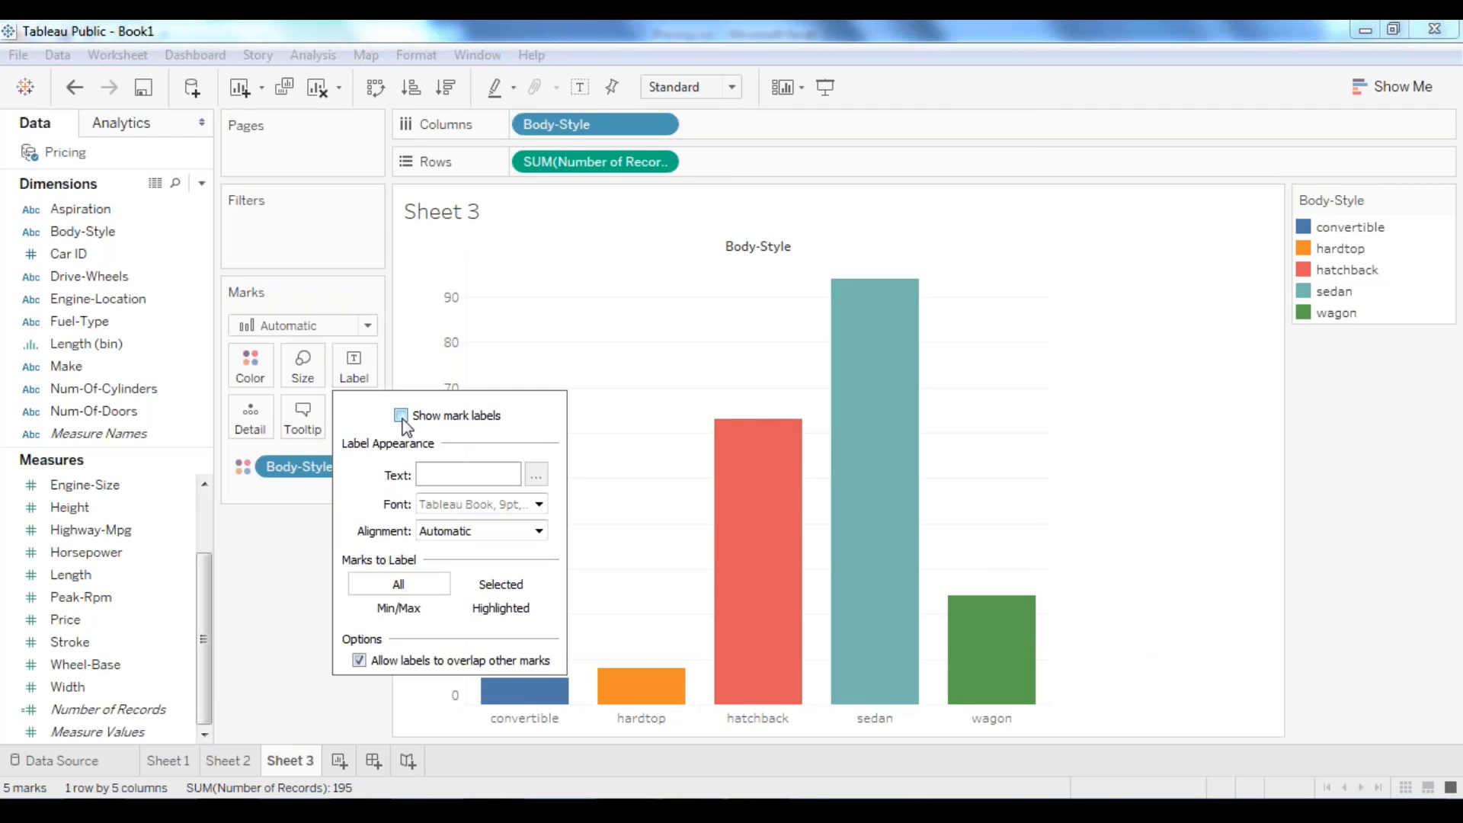
left_click(401, 415)
left_click(1224, 472)
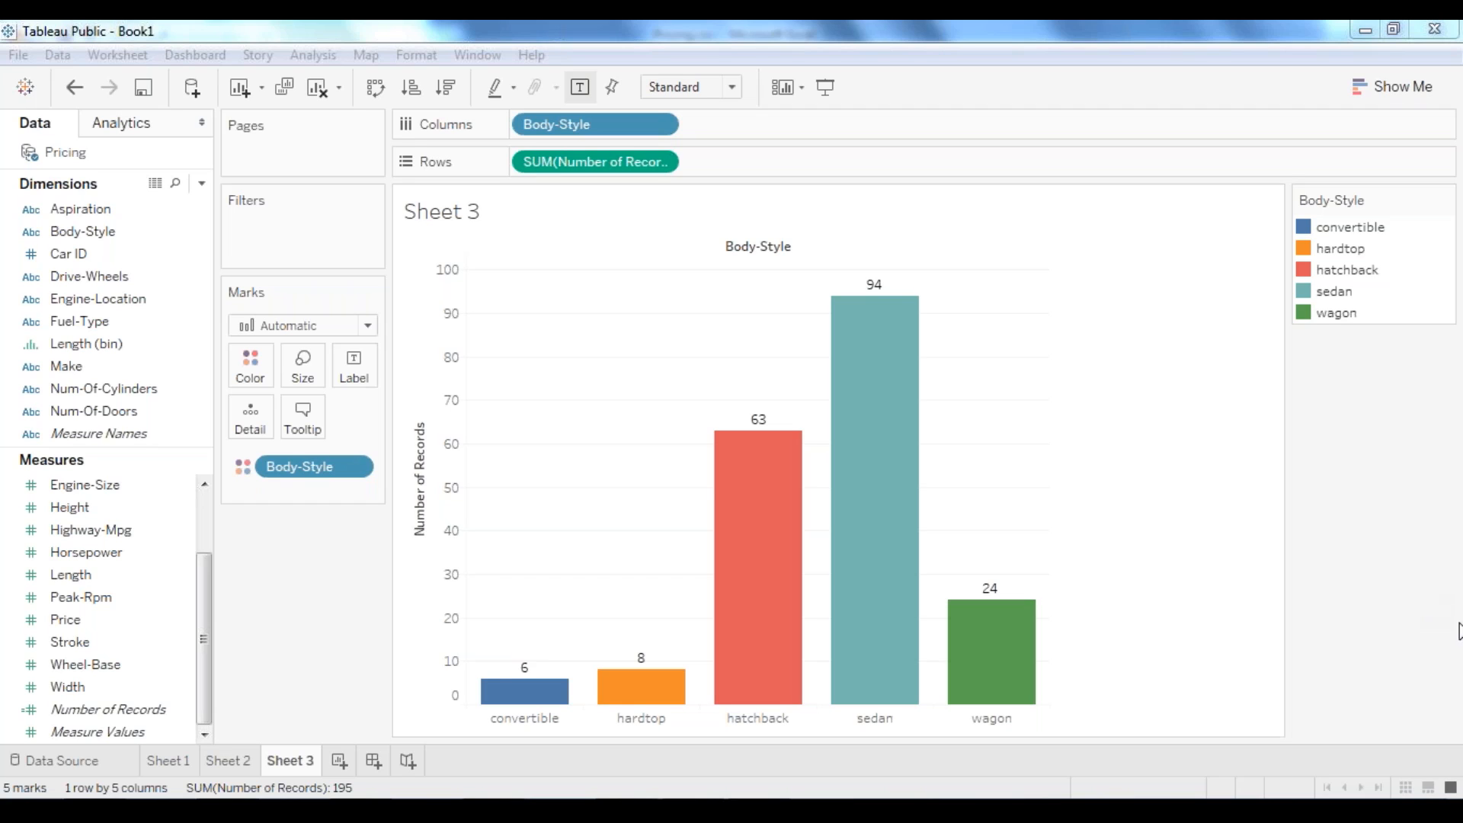
Step: Switch to PowerPoint to view the bar graph Demo slide, and return to Tableau Public
left_click(1389, 571)
left_click(691, 812)
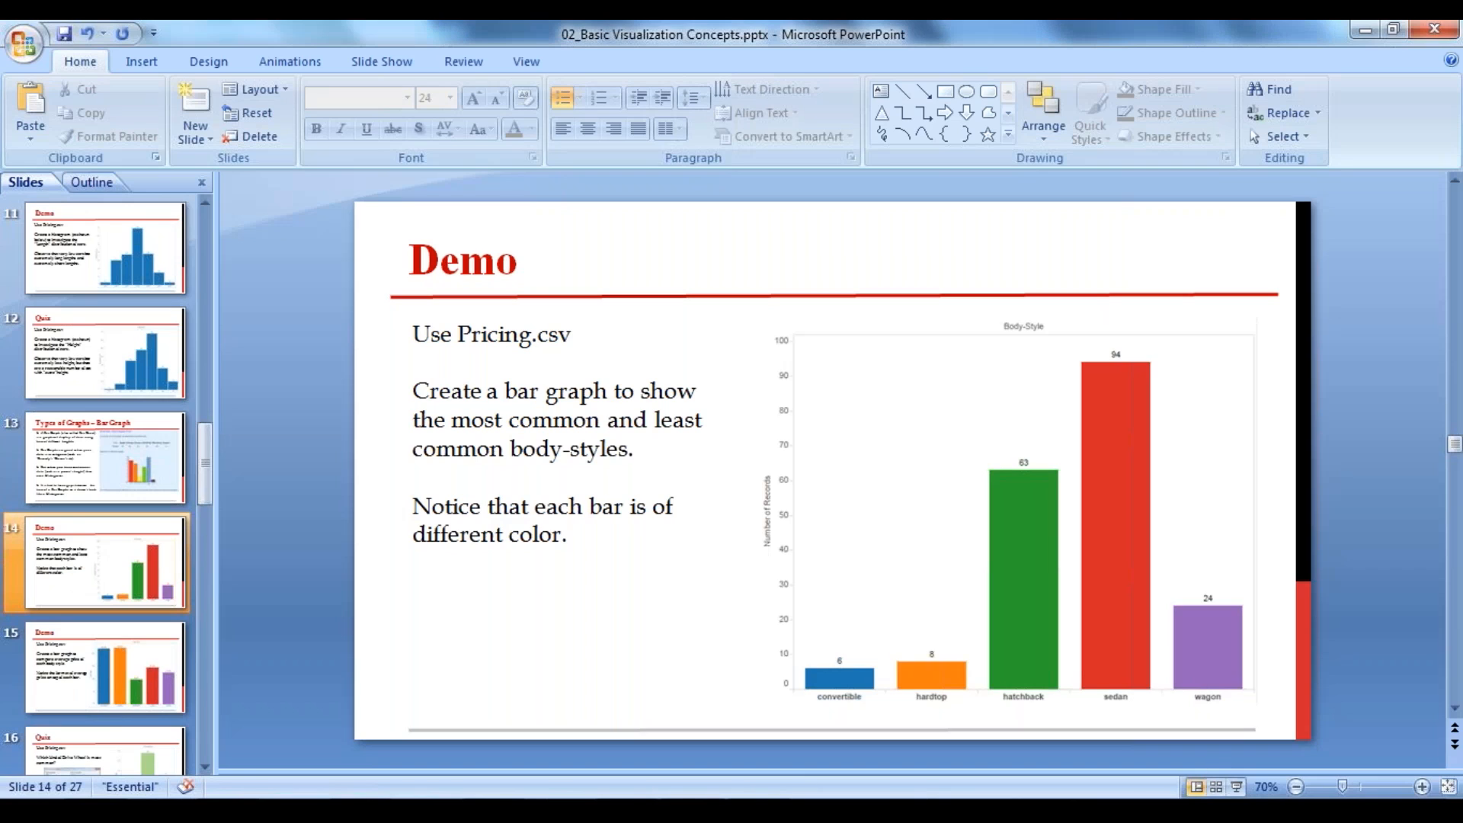
left_click(691, 812)
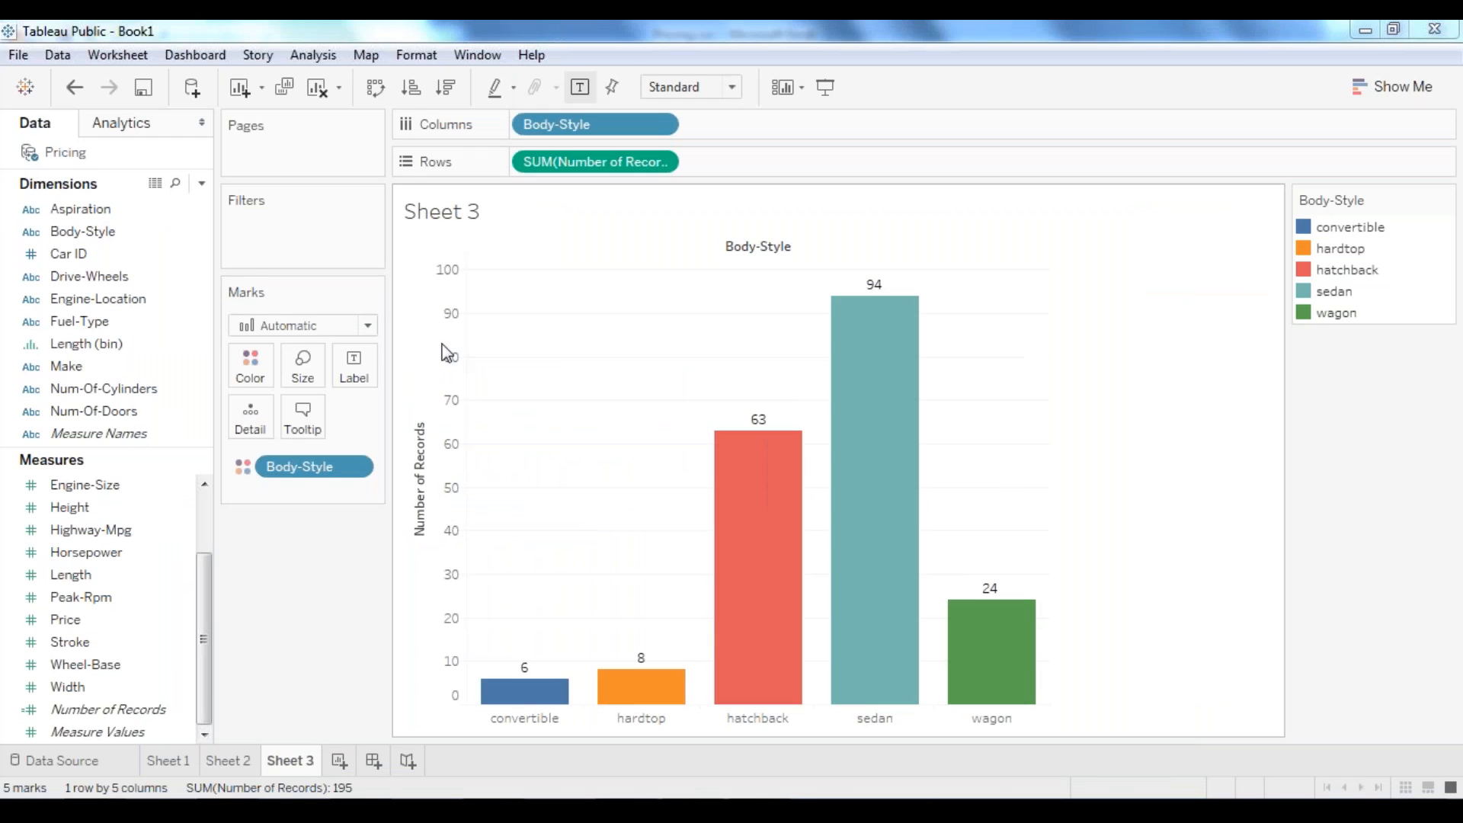
Step: Turn off the automatic mark labels, and label the bars with the Number of Records measure instead
left_click(363, 367)
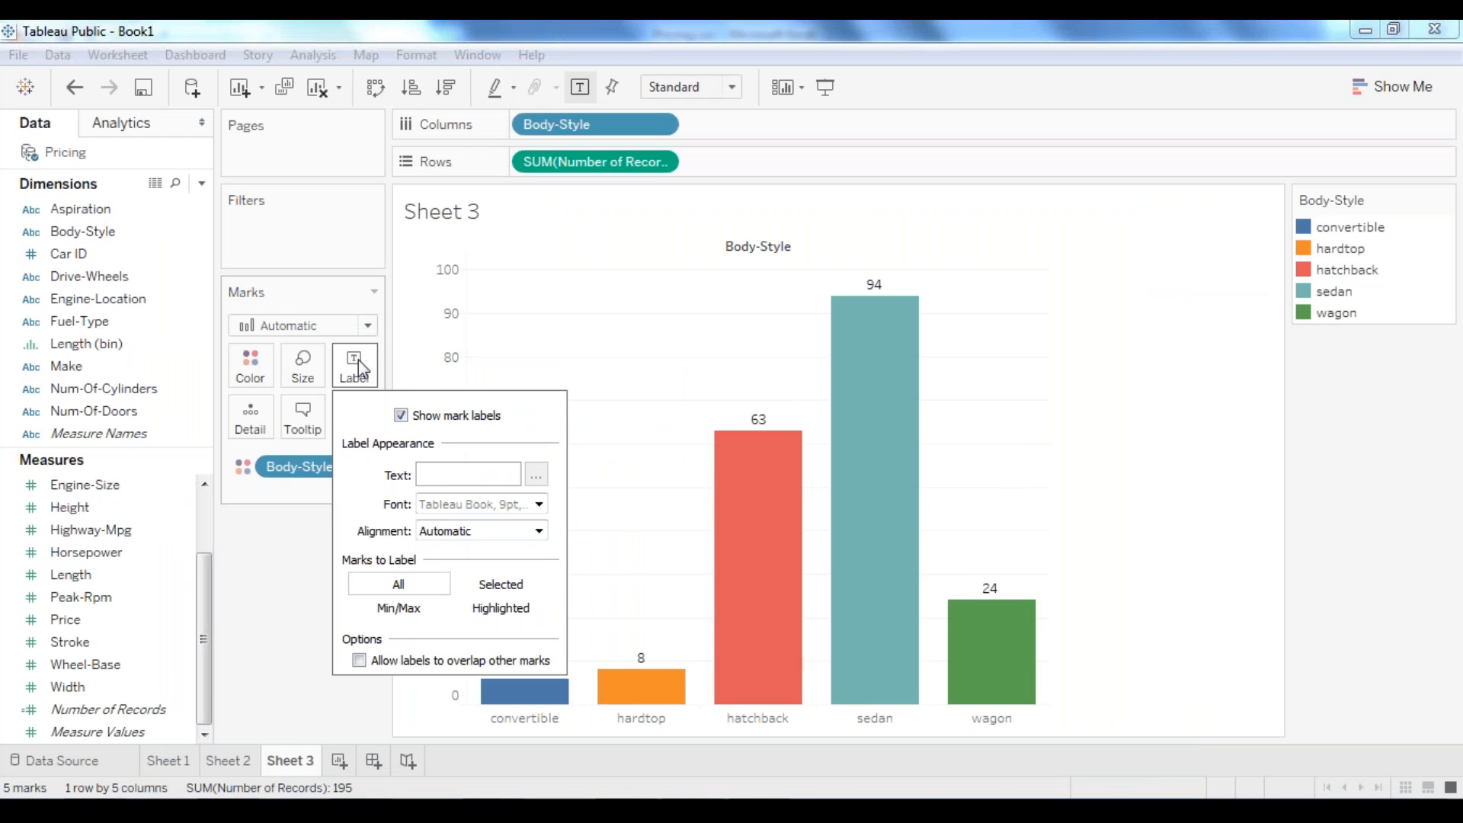
left_click(400, 415)
left_click(401, 416)
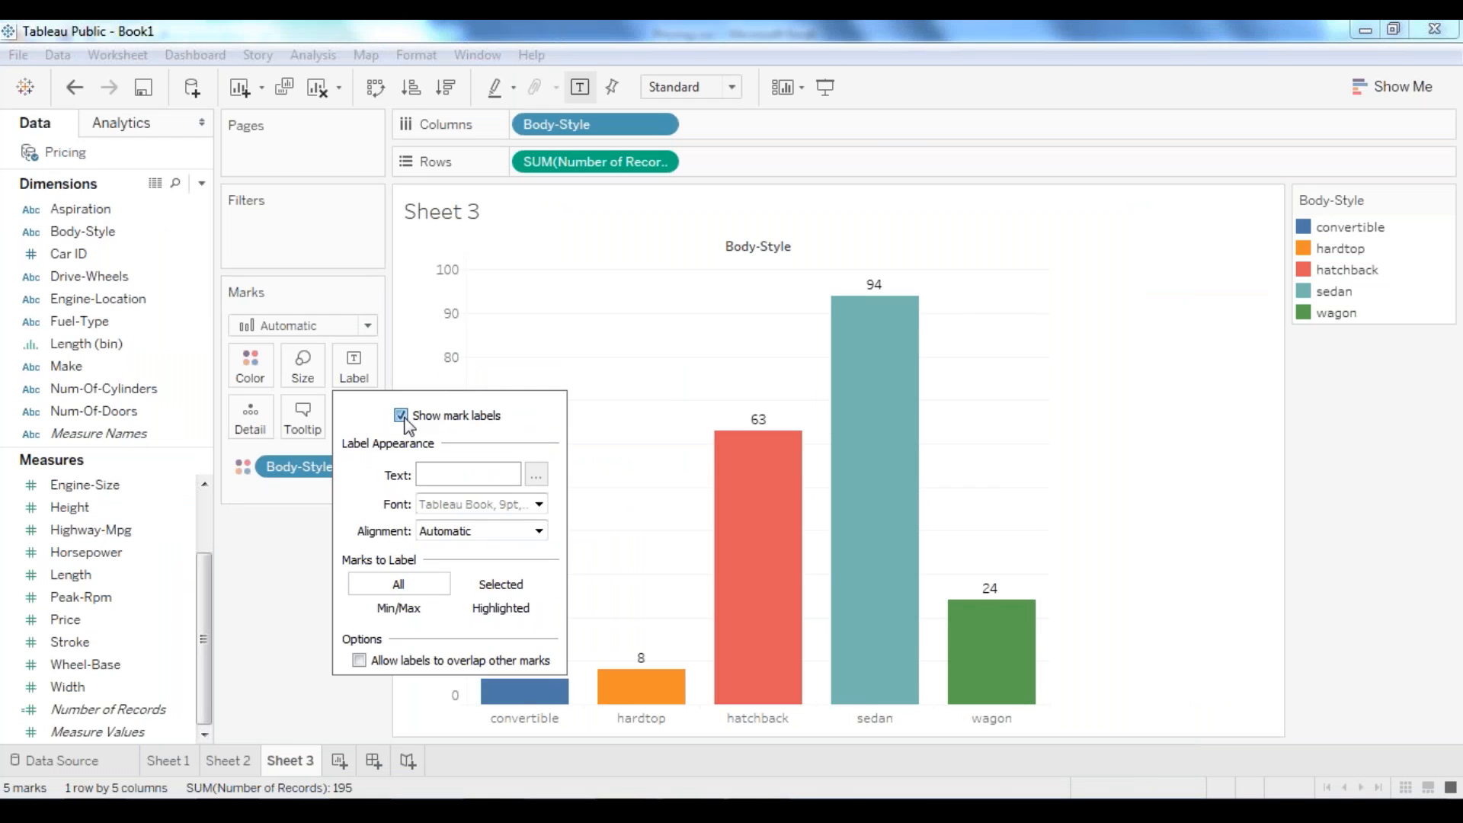
left_click(401, 416)
left_click(604, 344)
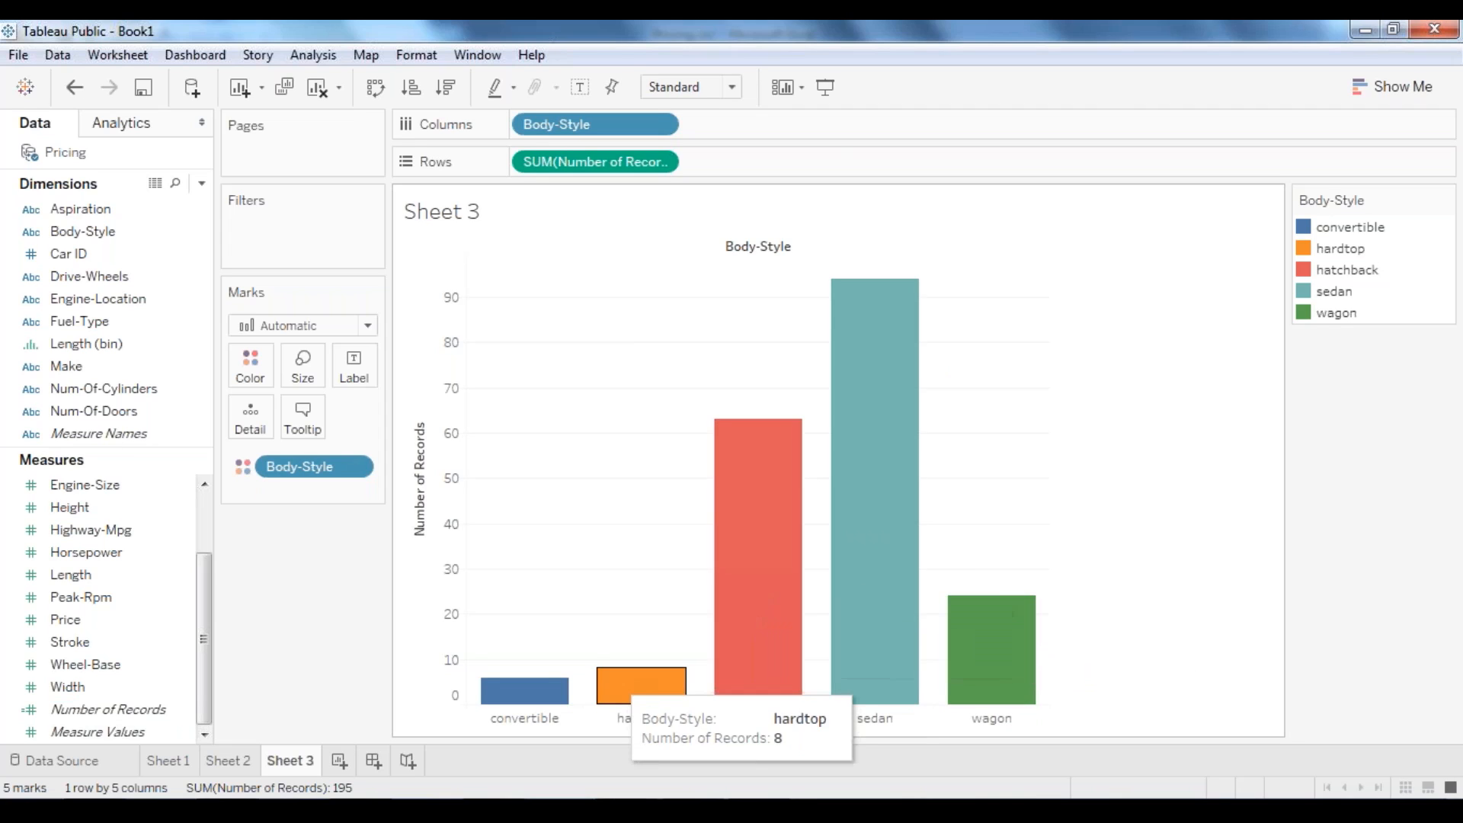
left_click_drag(144, 715, 354, 367)
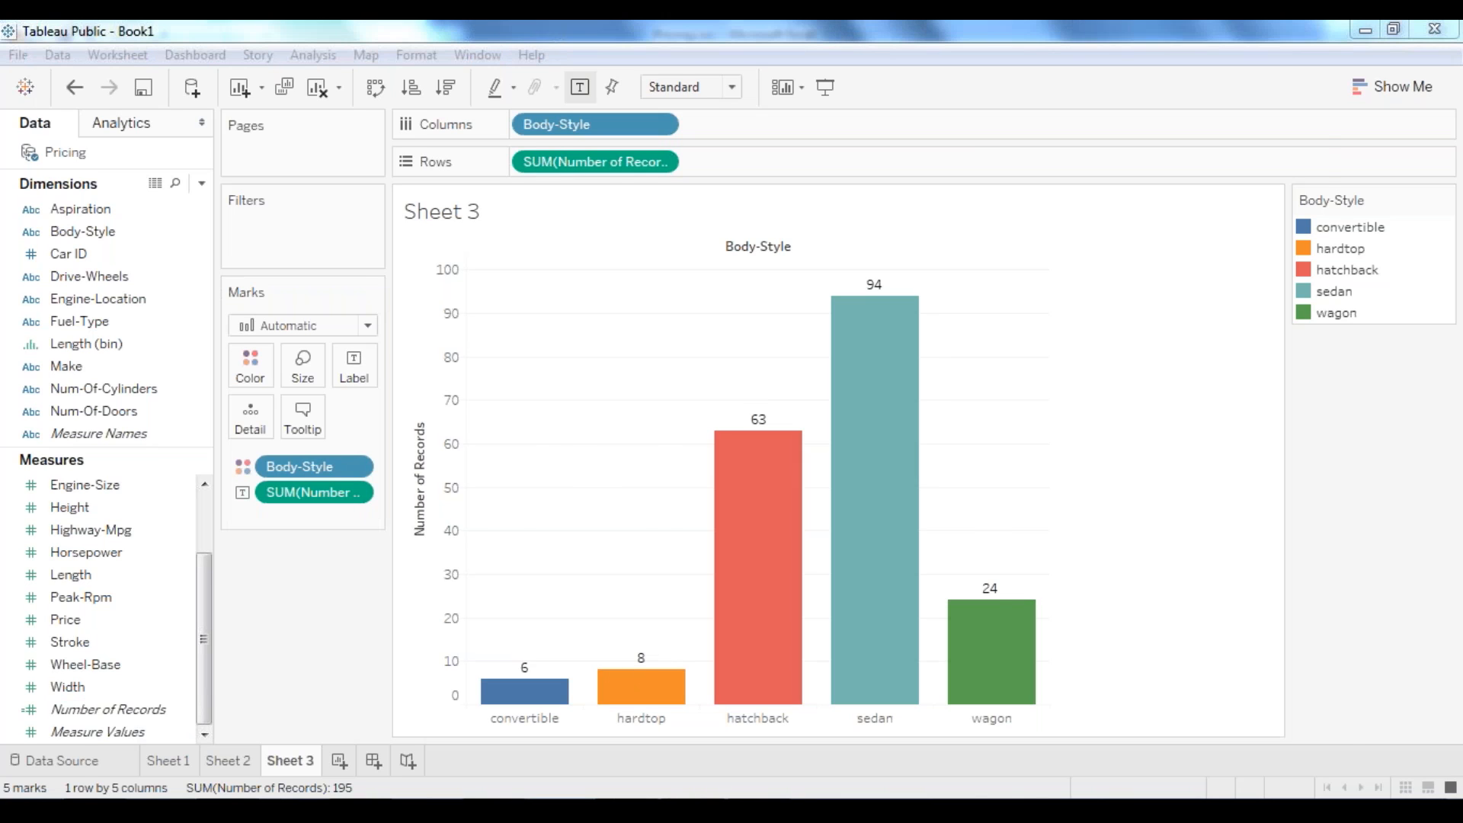
Step: Switch to PowerPoint and present the Demo slide on comparing the average price of each body style
key("alt+Tab")
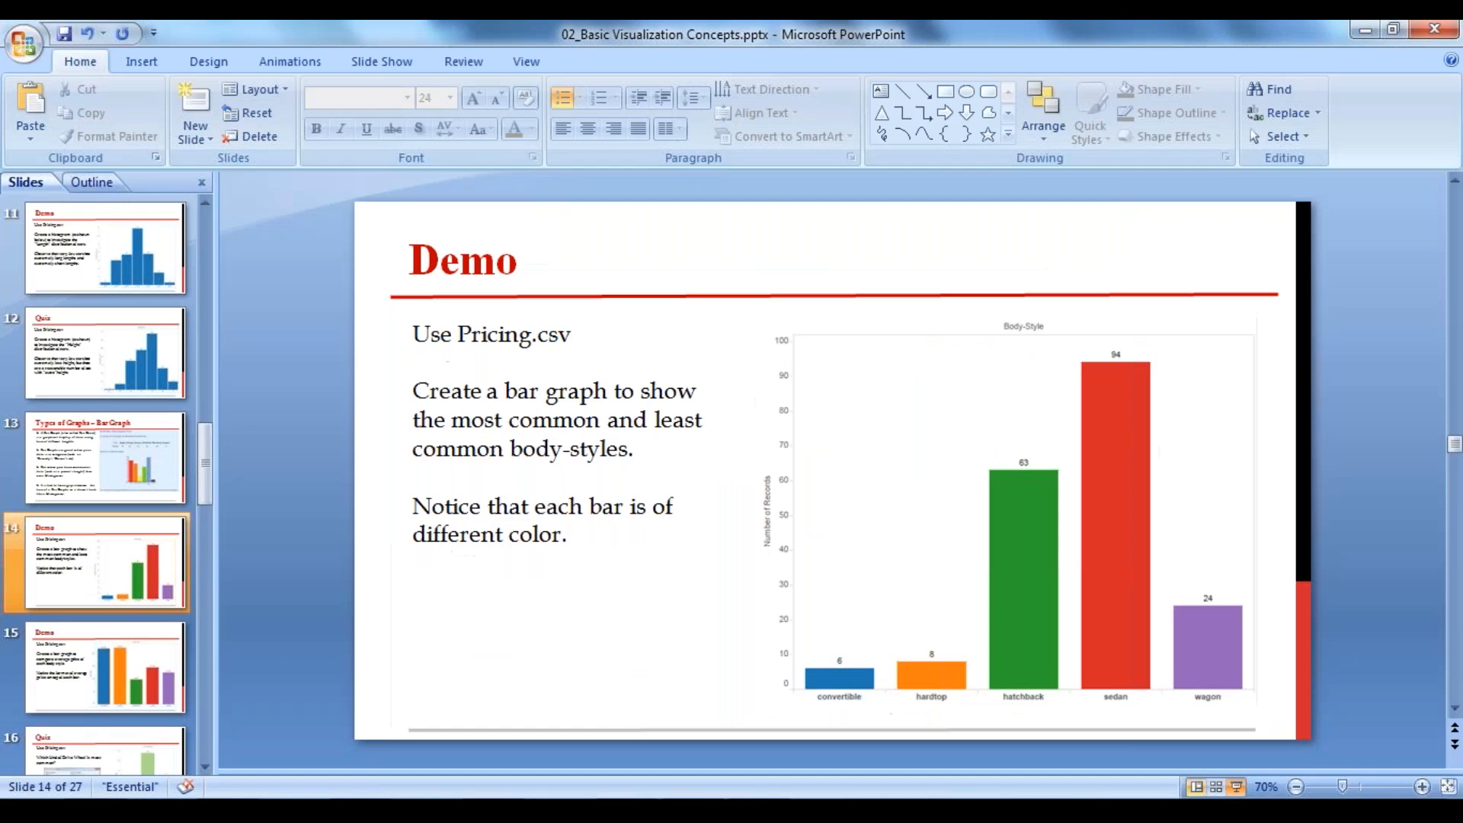
key("shift+F5")
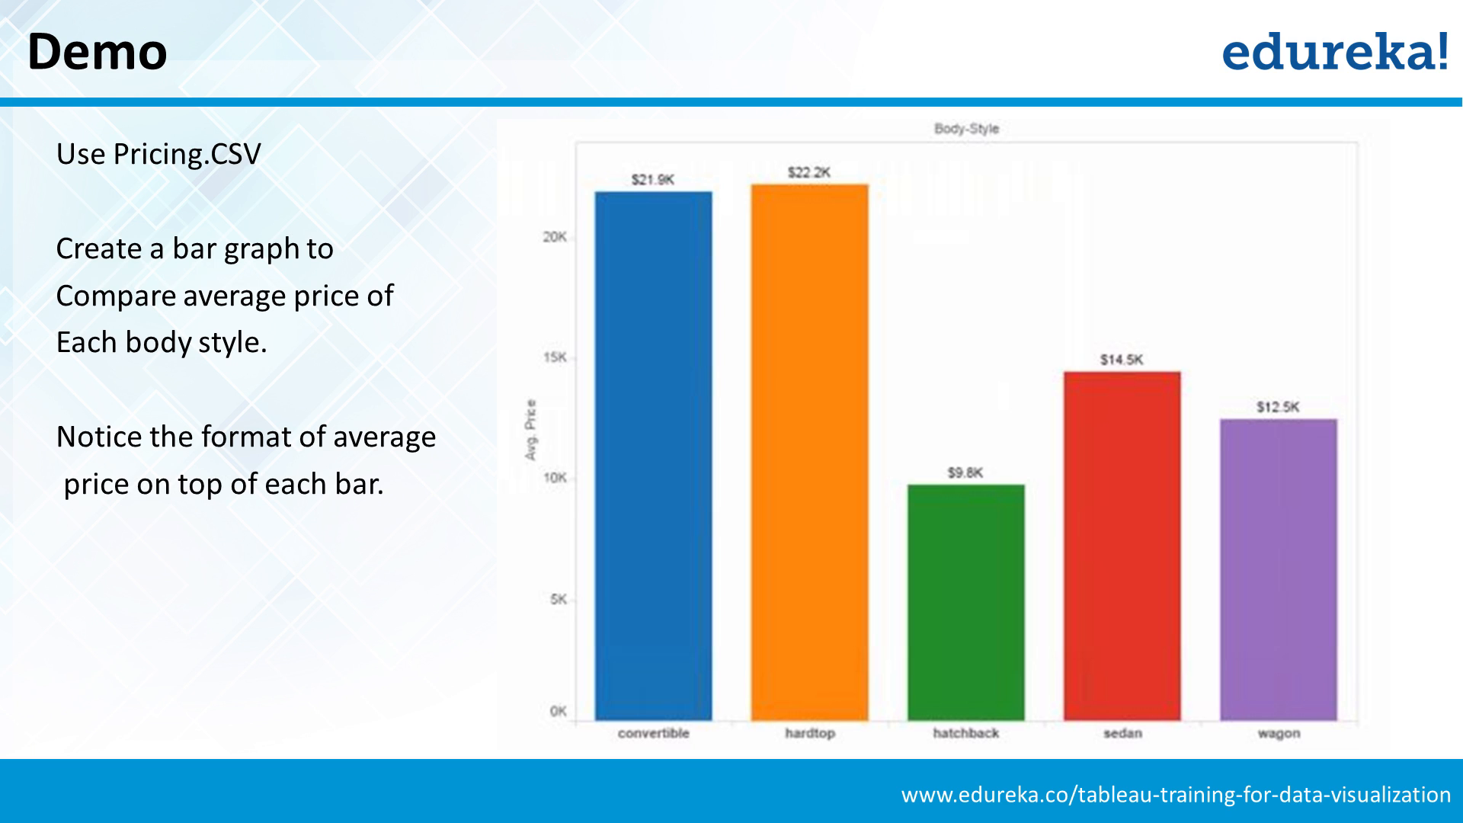
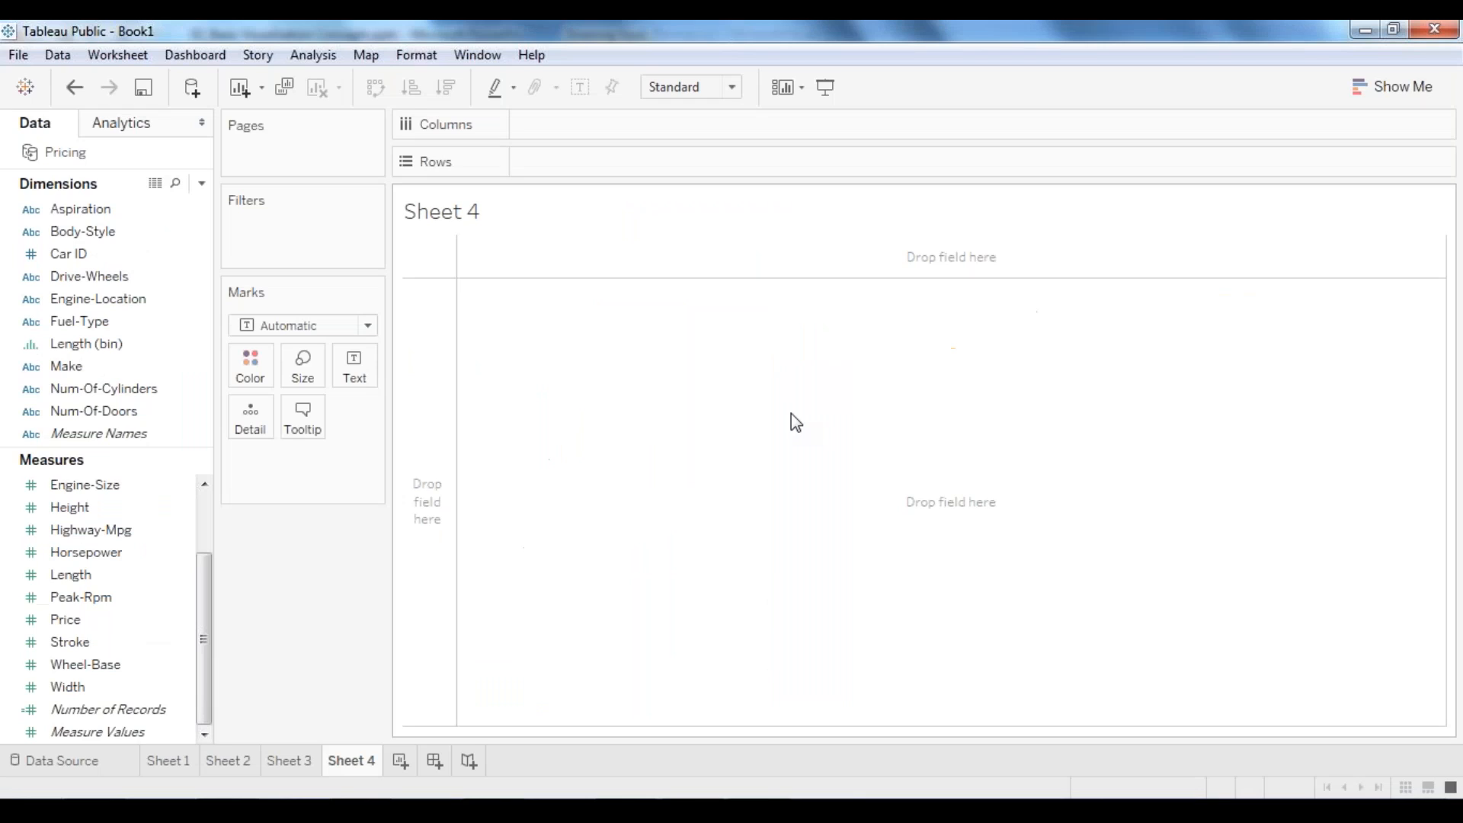
Step: Build a horizontal bar chart of Price by Body-Style on Sheet 4, and swap its rows and columns to make the bars vertical
left_click(81, 231)
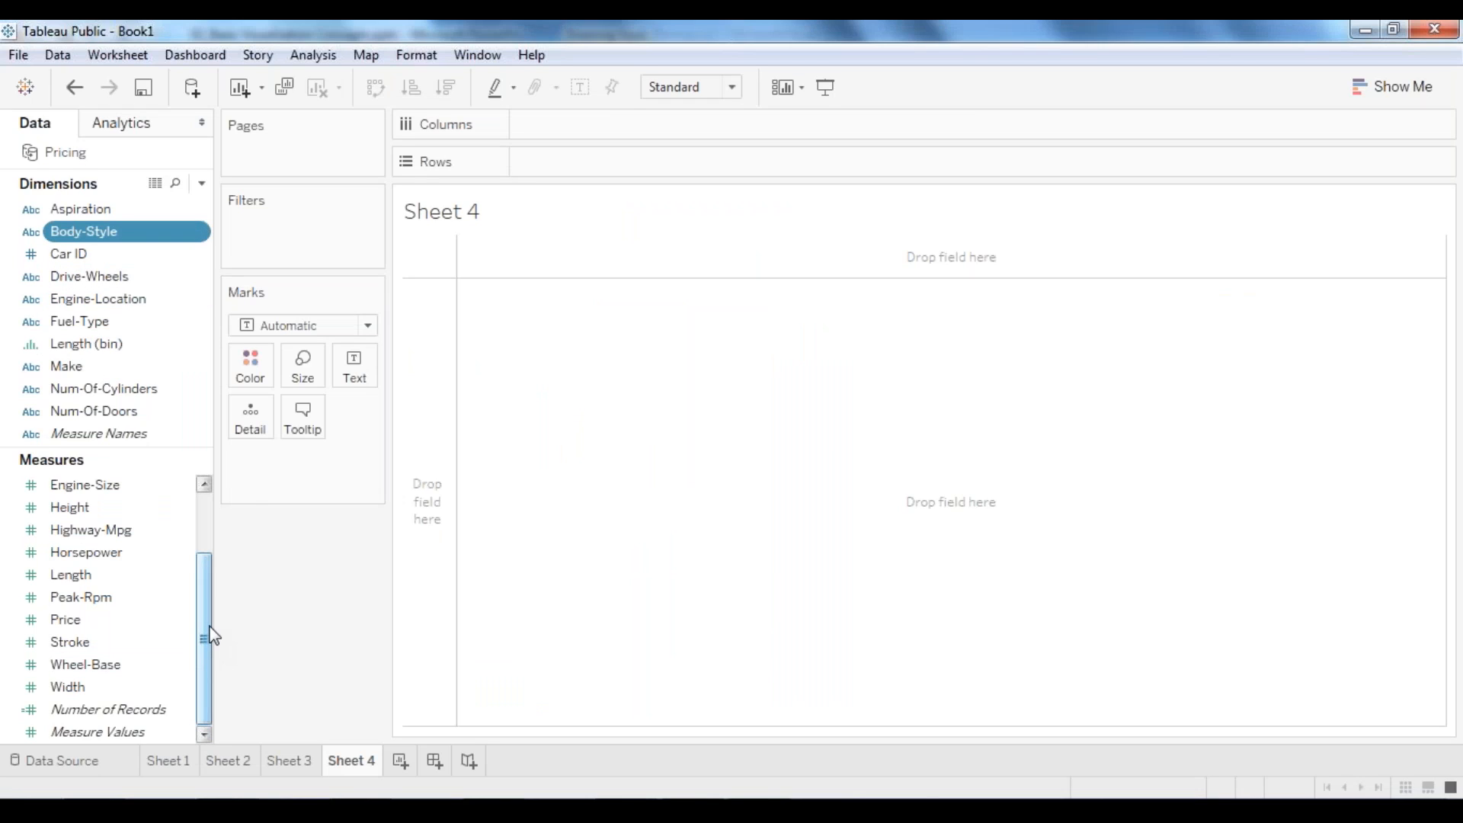
left_click(104, 621, "ctrl")
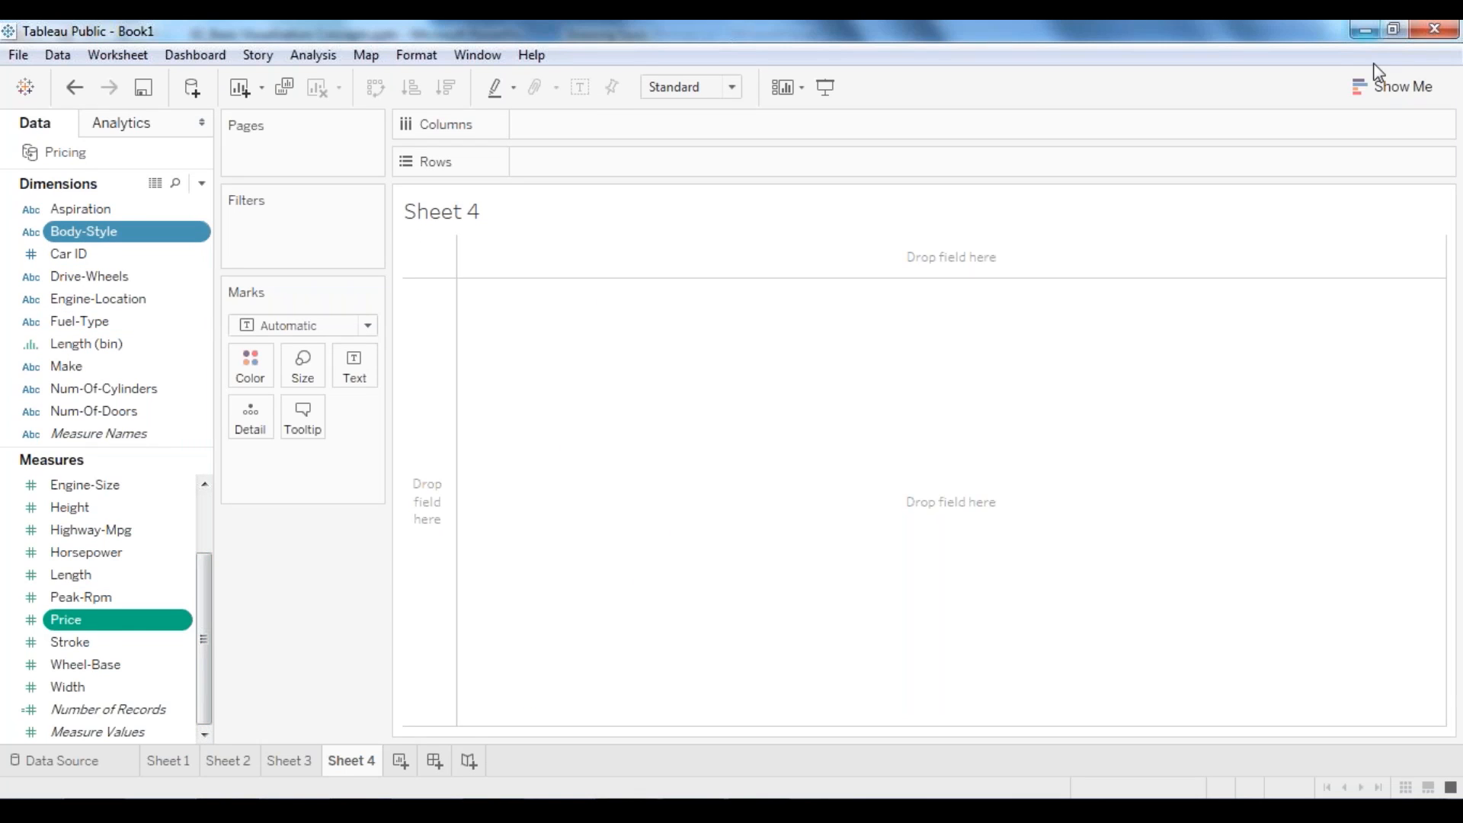
left_click(1392, 86)
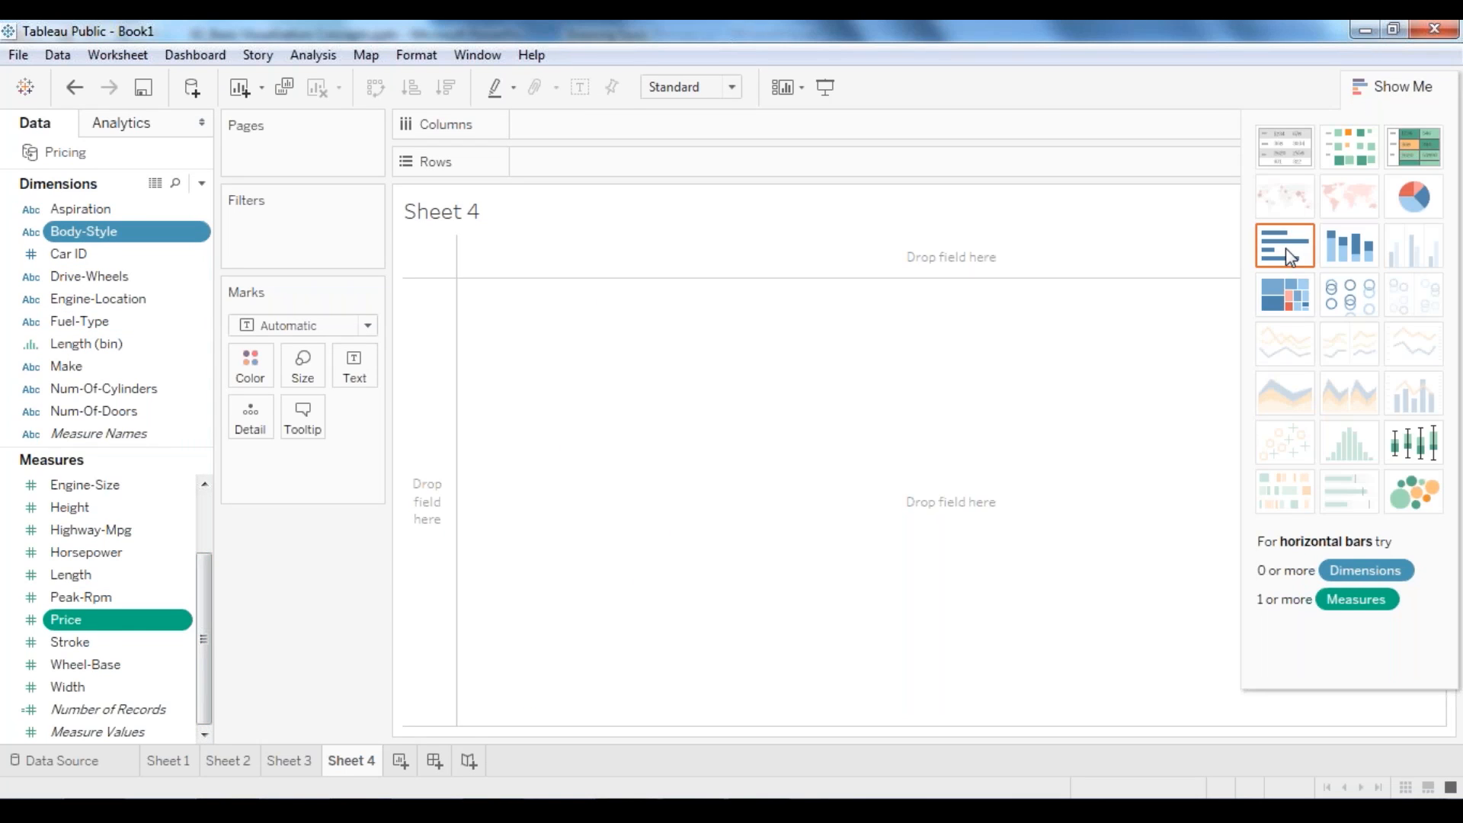
left_click(1285, 245)
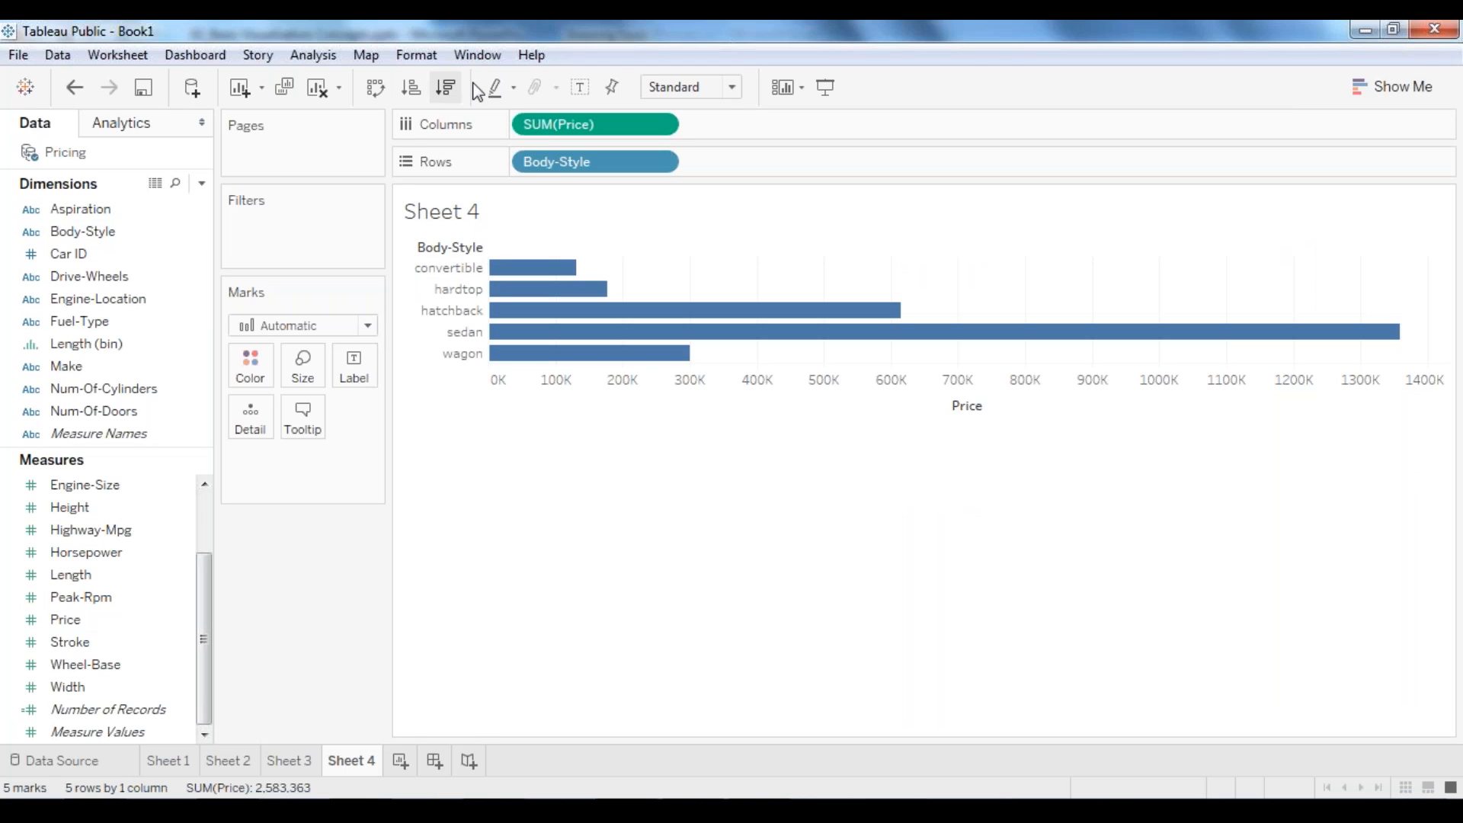
left_click(386, 93)
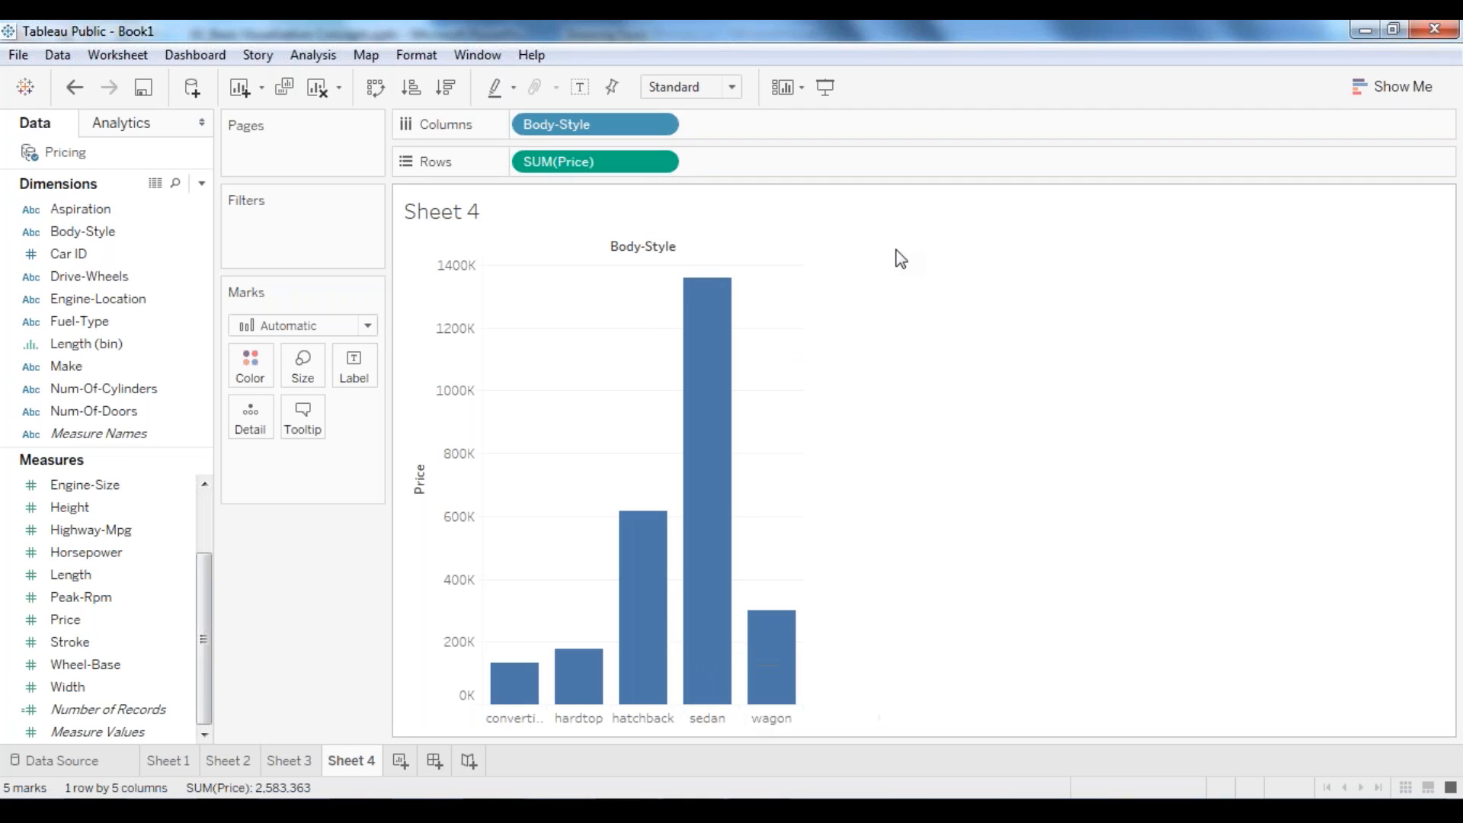
Step: Change the aggregation of Price on Rows to Average, and widen the body-style columns
mouse_move(722, 614)
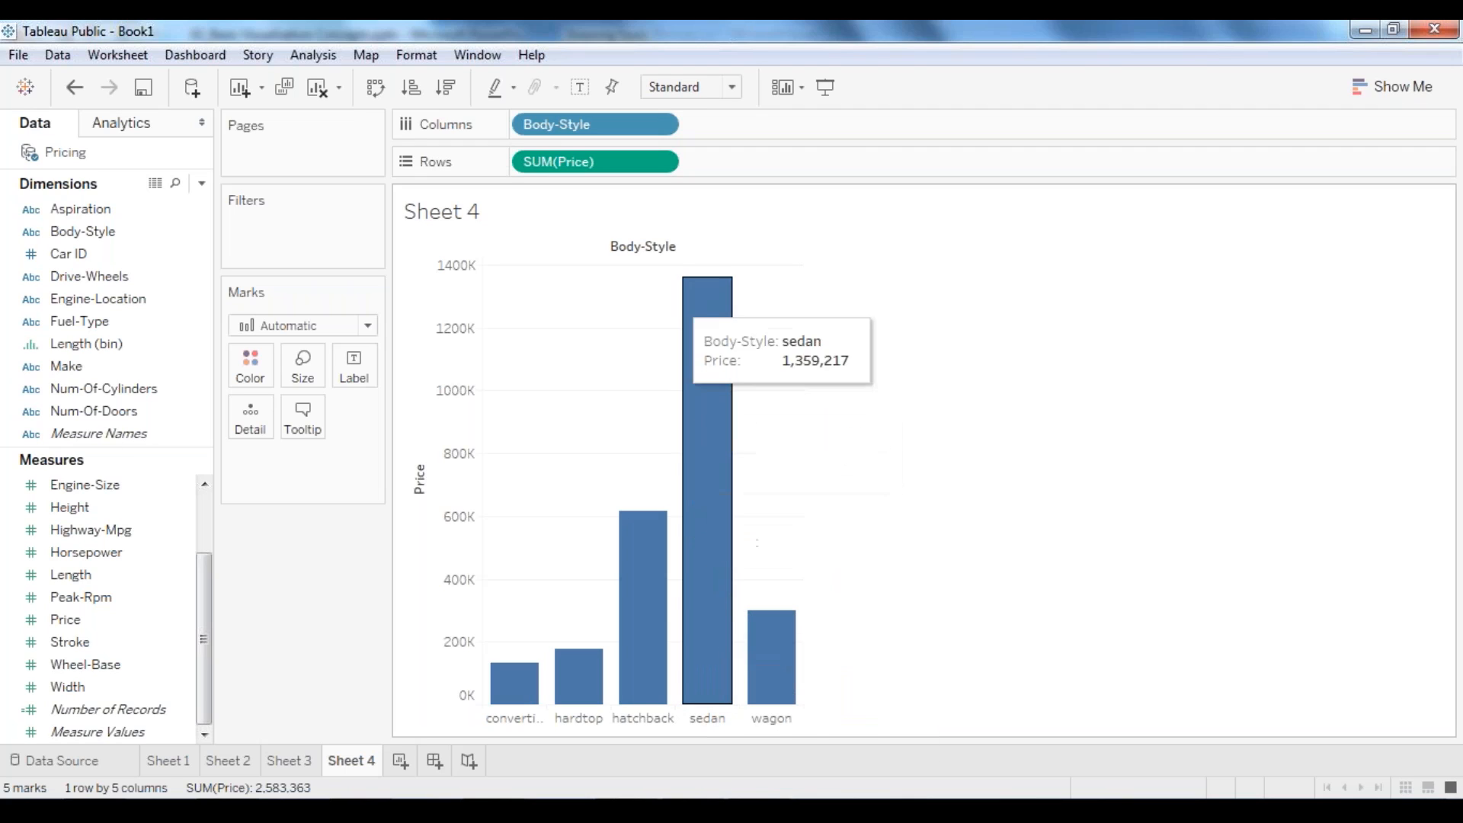
mouse_move(671, 700)
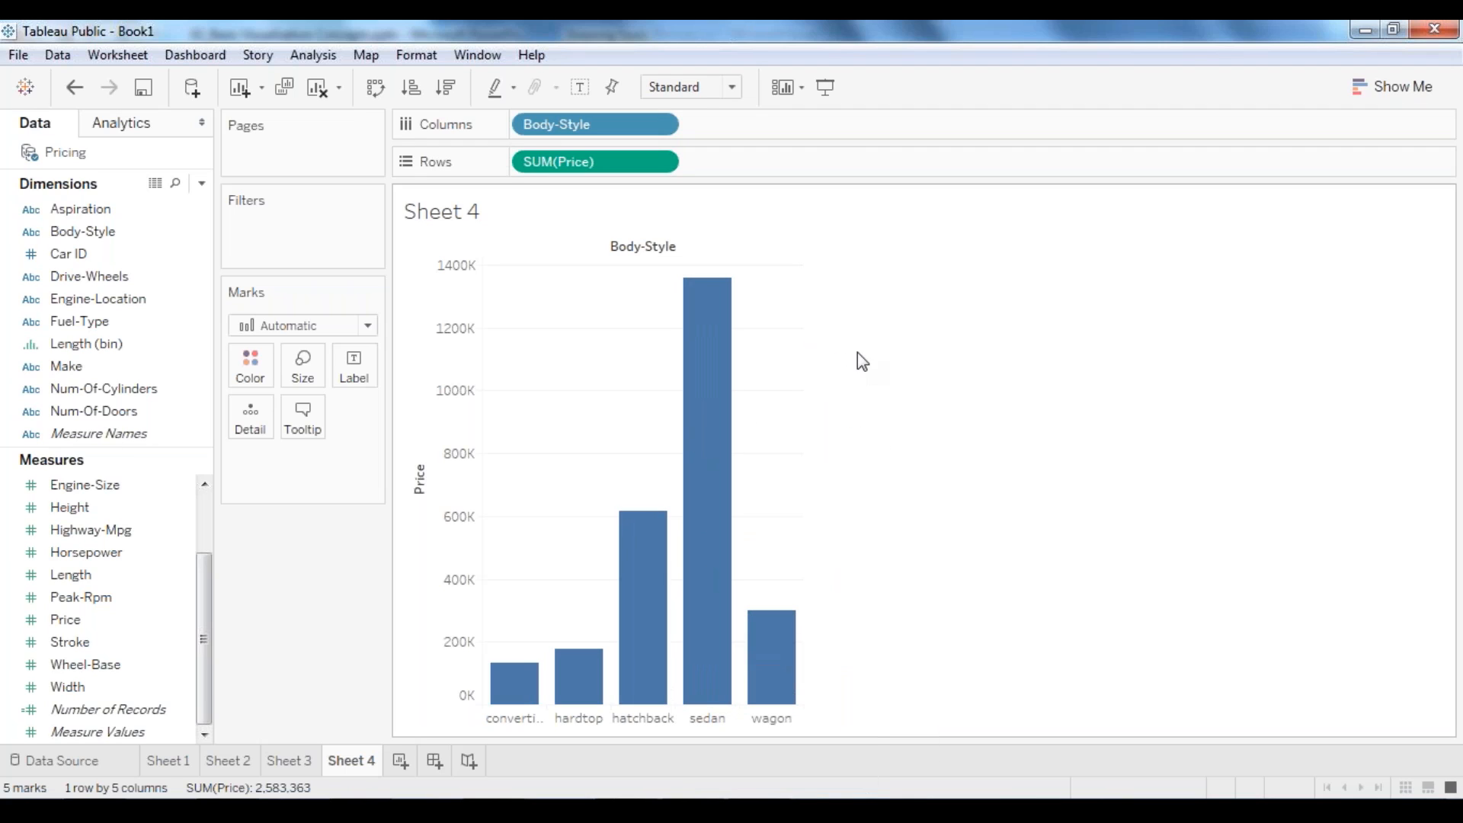
mouse_move(742, 422)
left_click(661, 163)
mouse_move(766, 373)
left_click(945, 405)
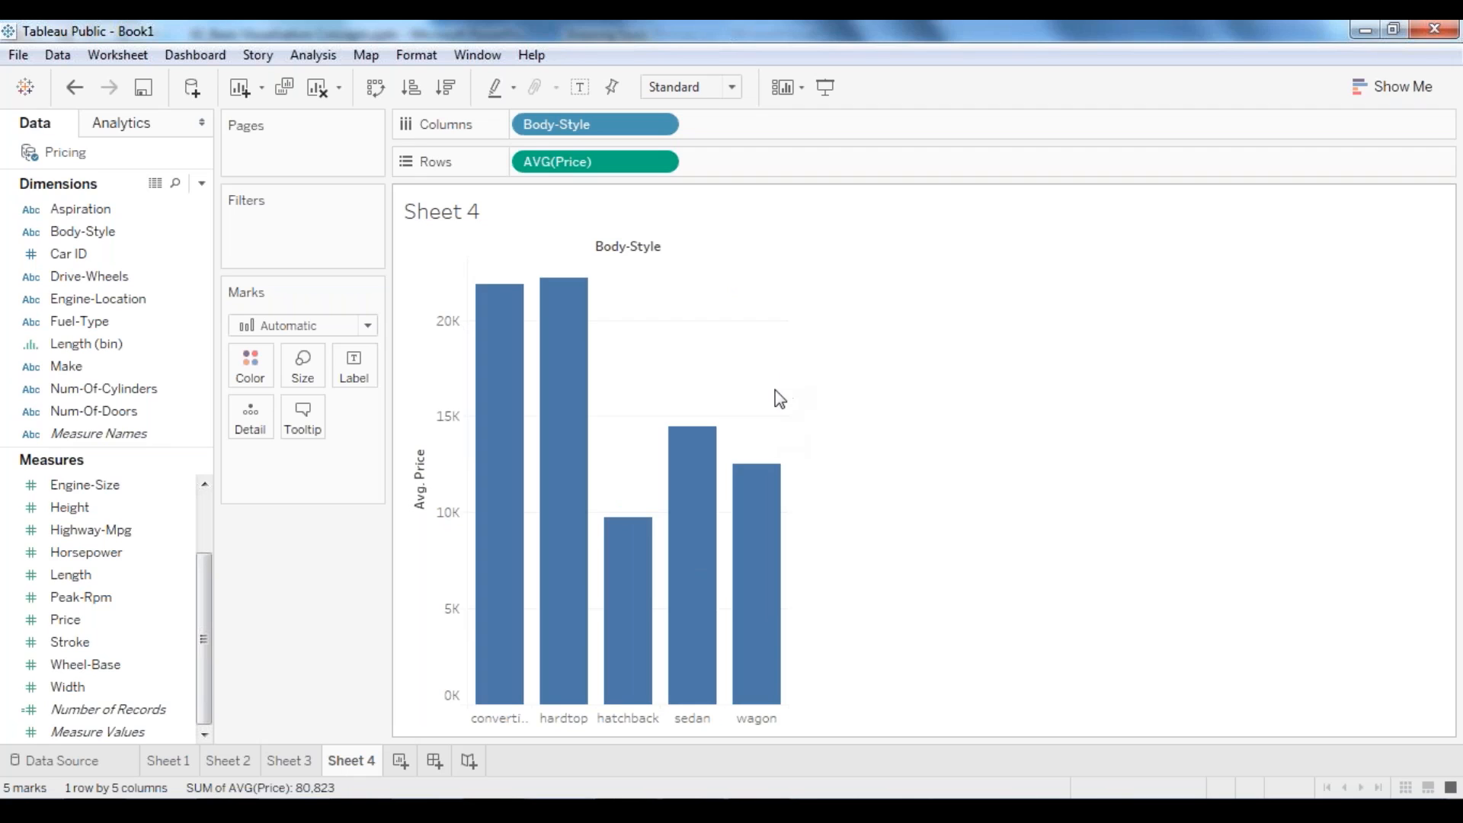
left_click_drag(787, 438, 1061, 447)
Step: Switch to PowerPoint to check the average price labels on the Demo slide, and return to Tableau Public
mouse_move(618, 579)
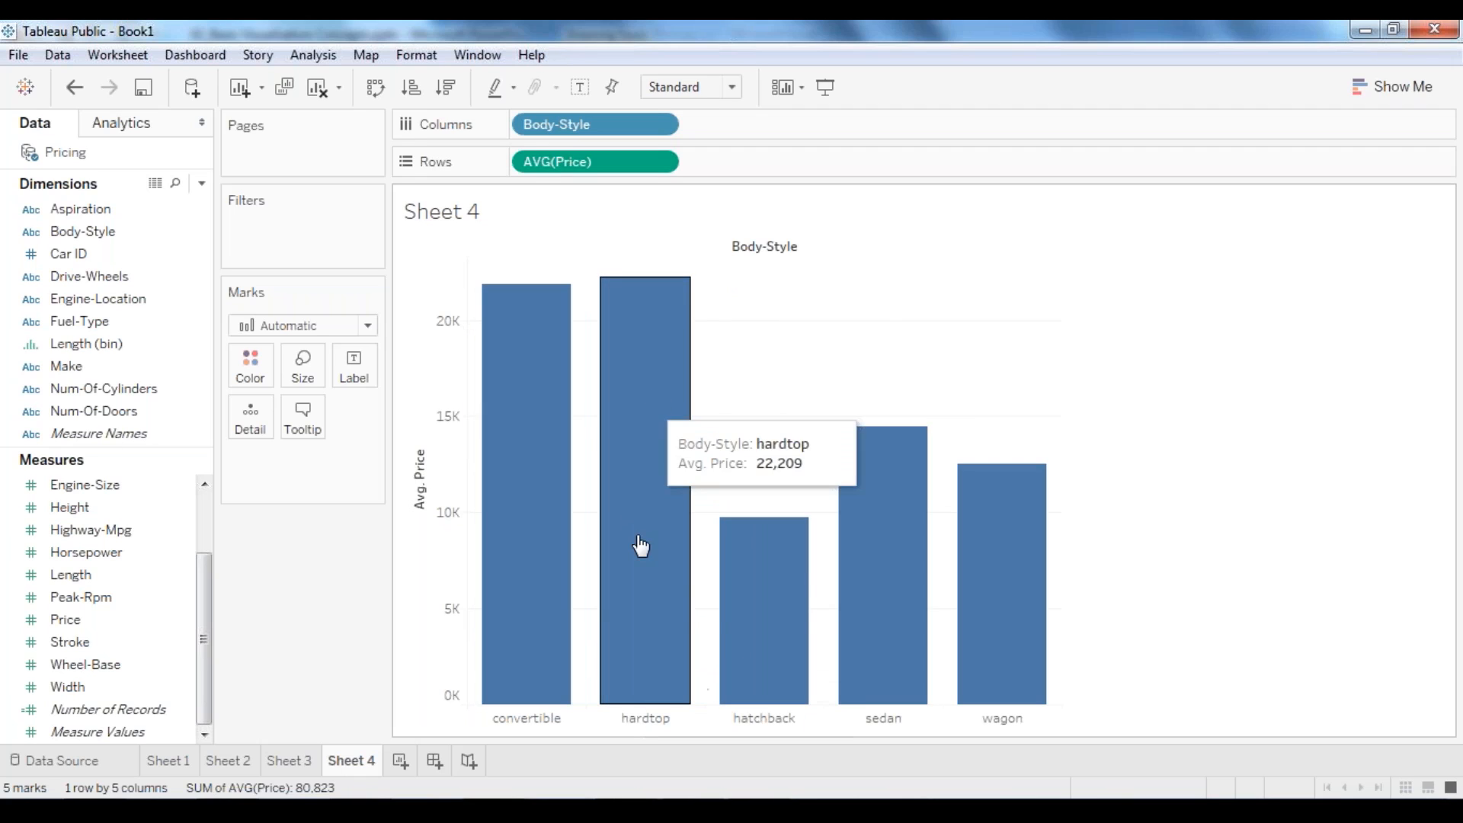
left_click(682, 811)
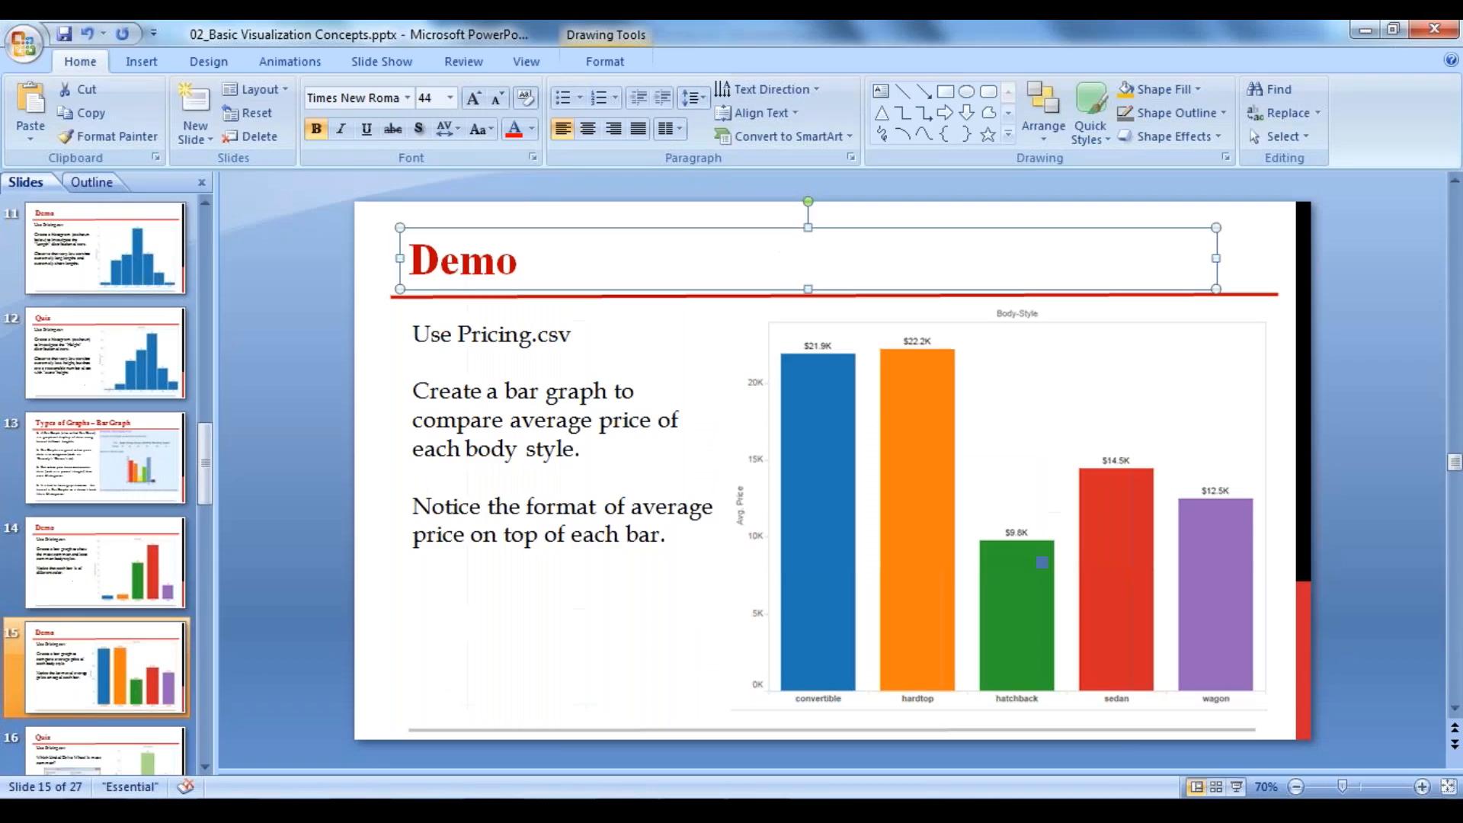
left_click(682, 811)
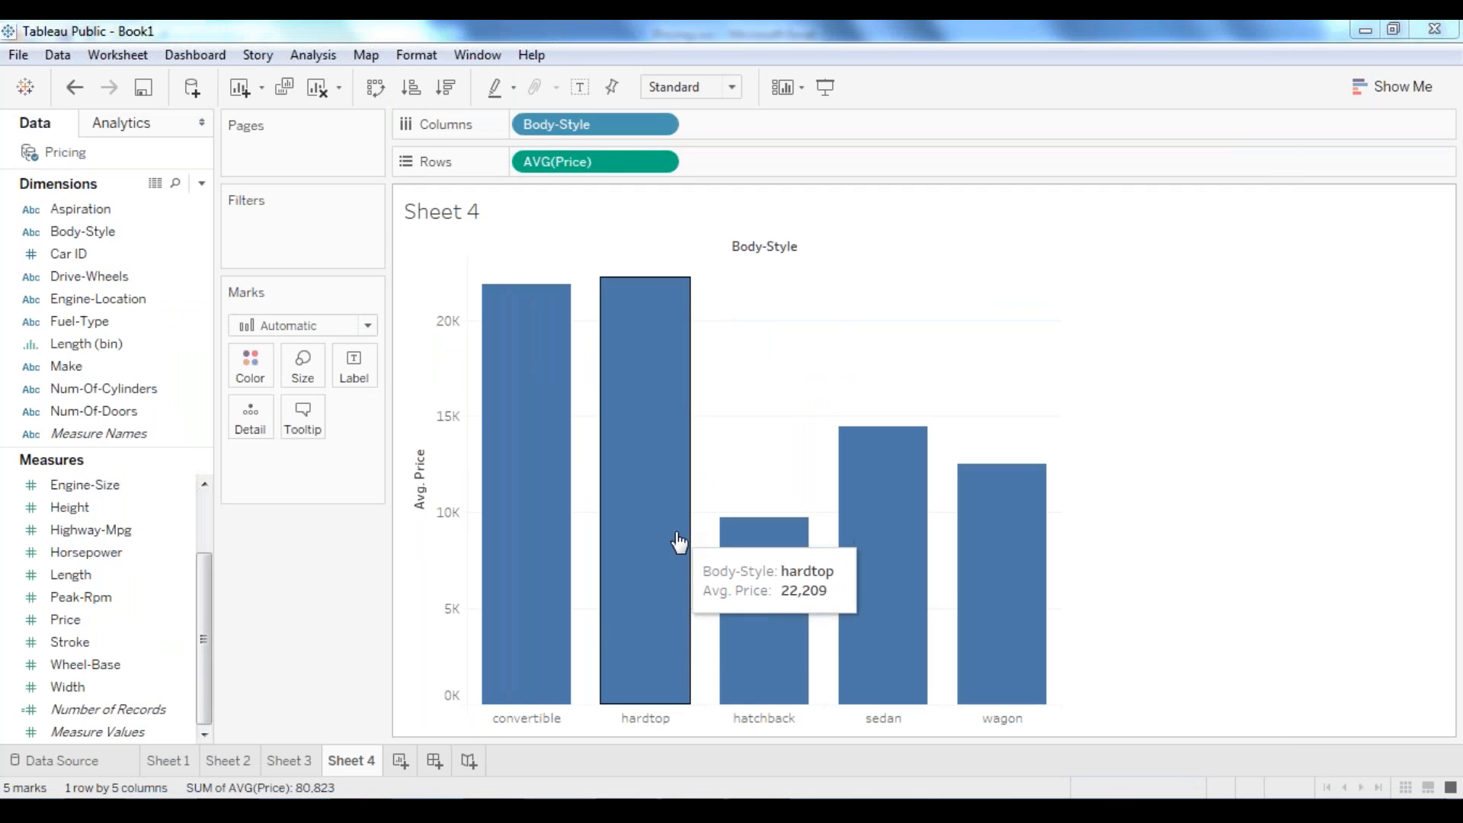
Step: Label the body-style bars with the Price measure, and inspect the hardtop and sedan bars
left_click(87, 622)
left_click_drag(91, 626, 355, 369)
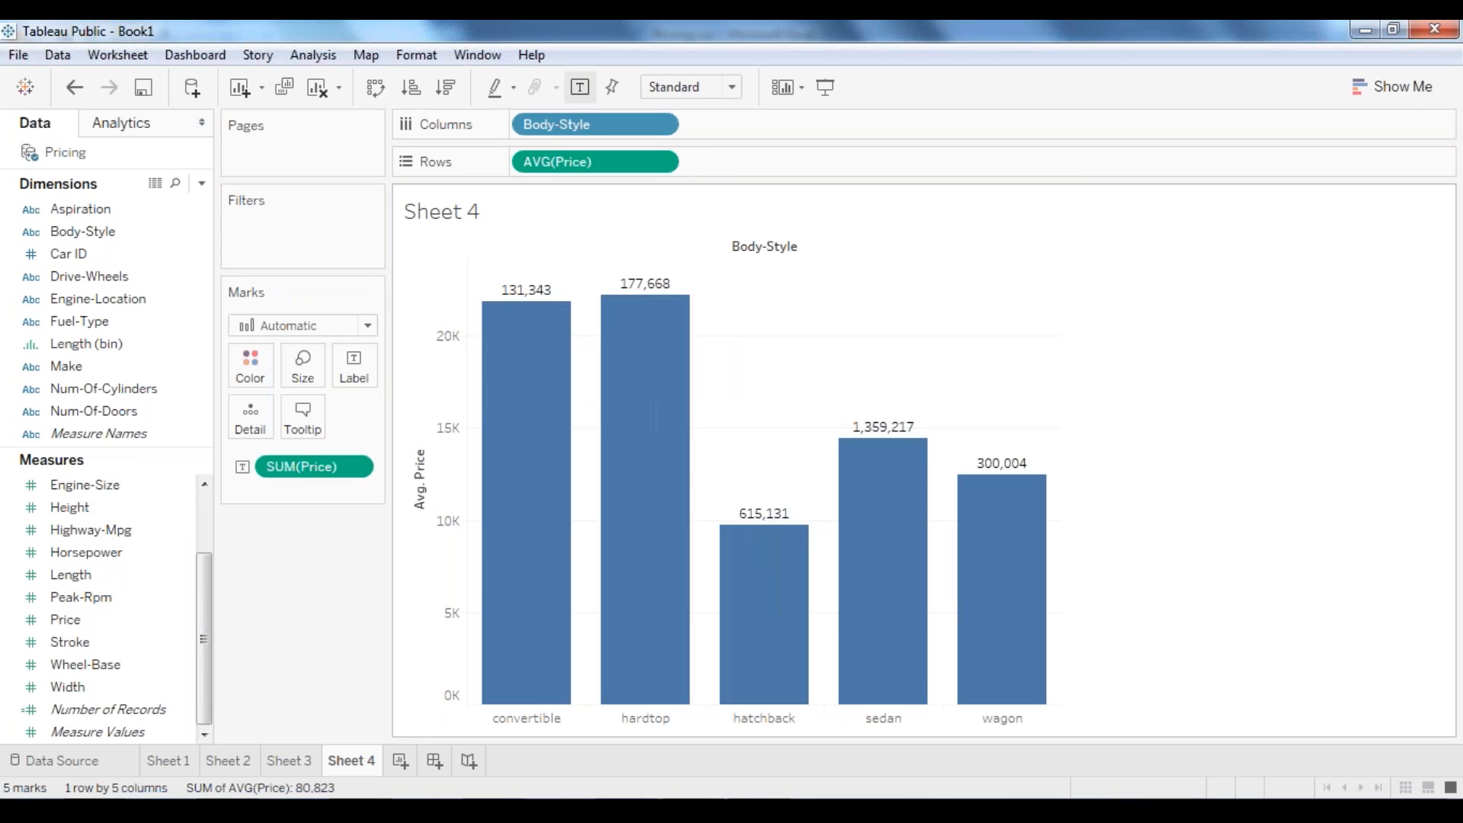
mouse_move(618, 303)
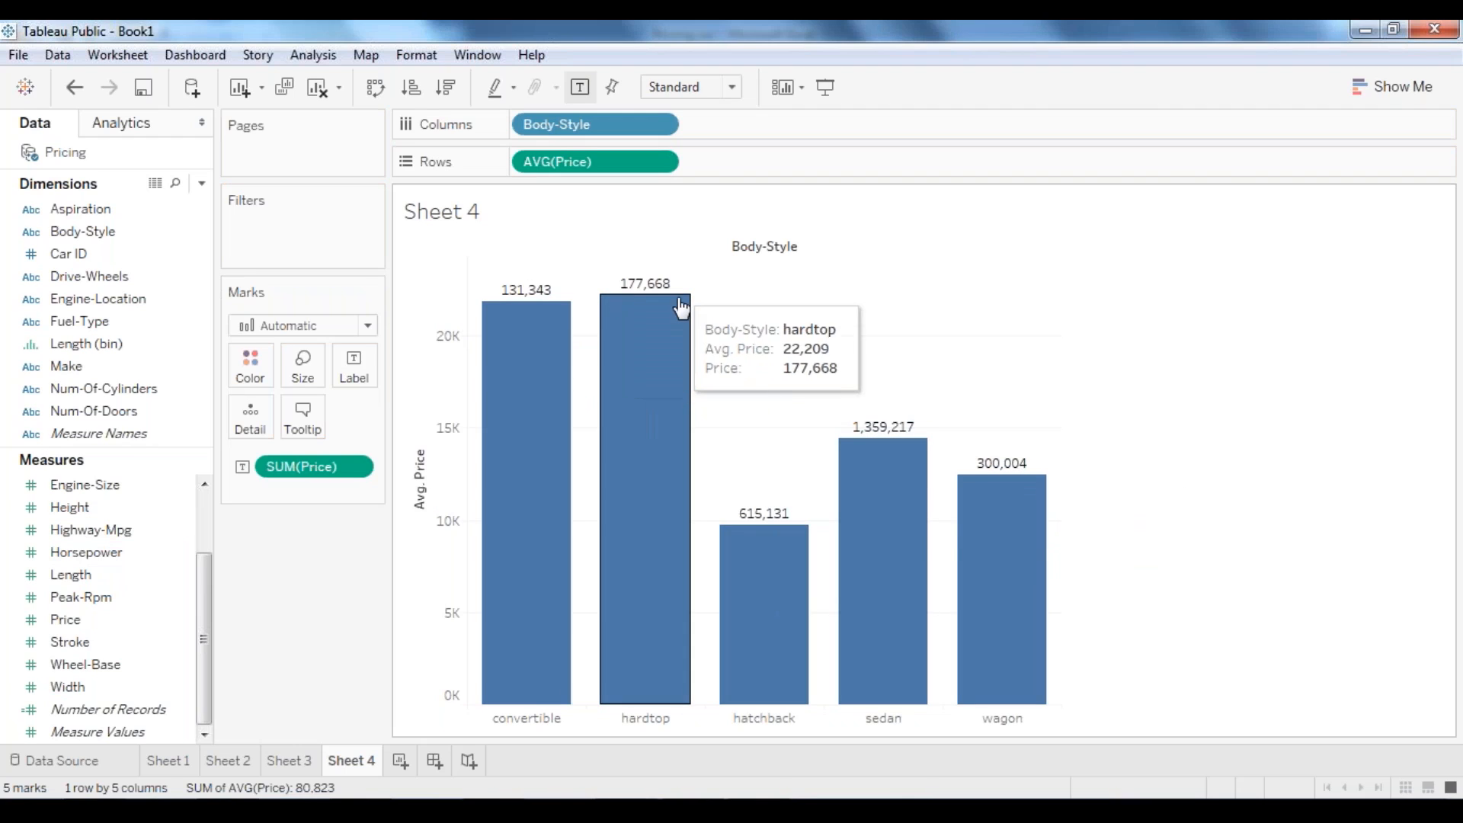
mouse_move(869, 465)
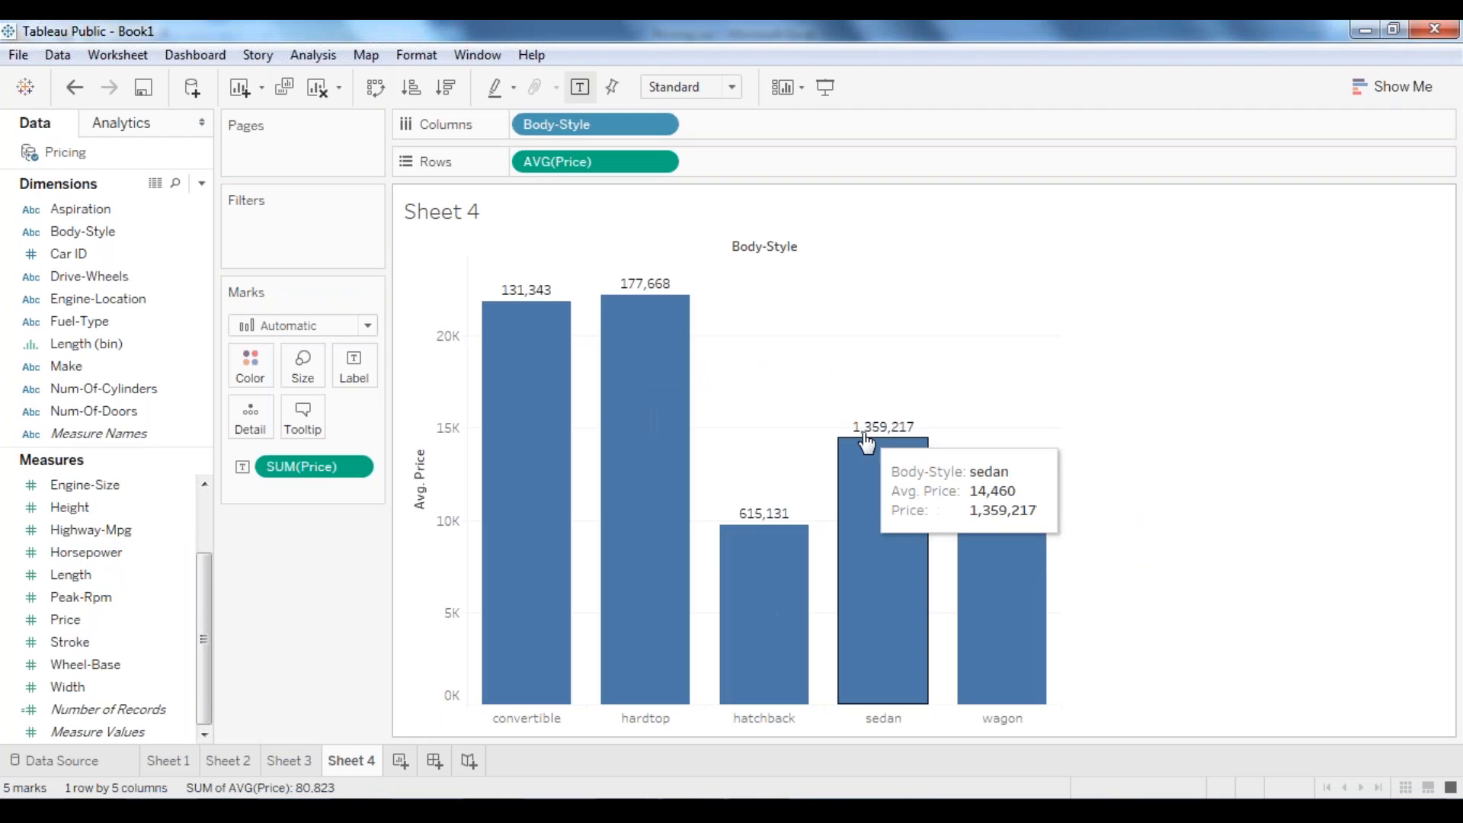
mouse_move(638, 345)
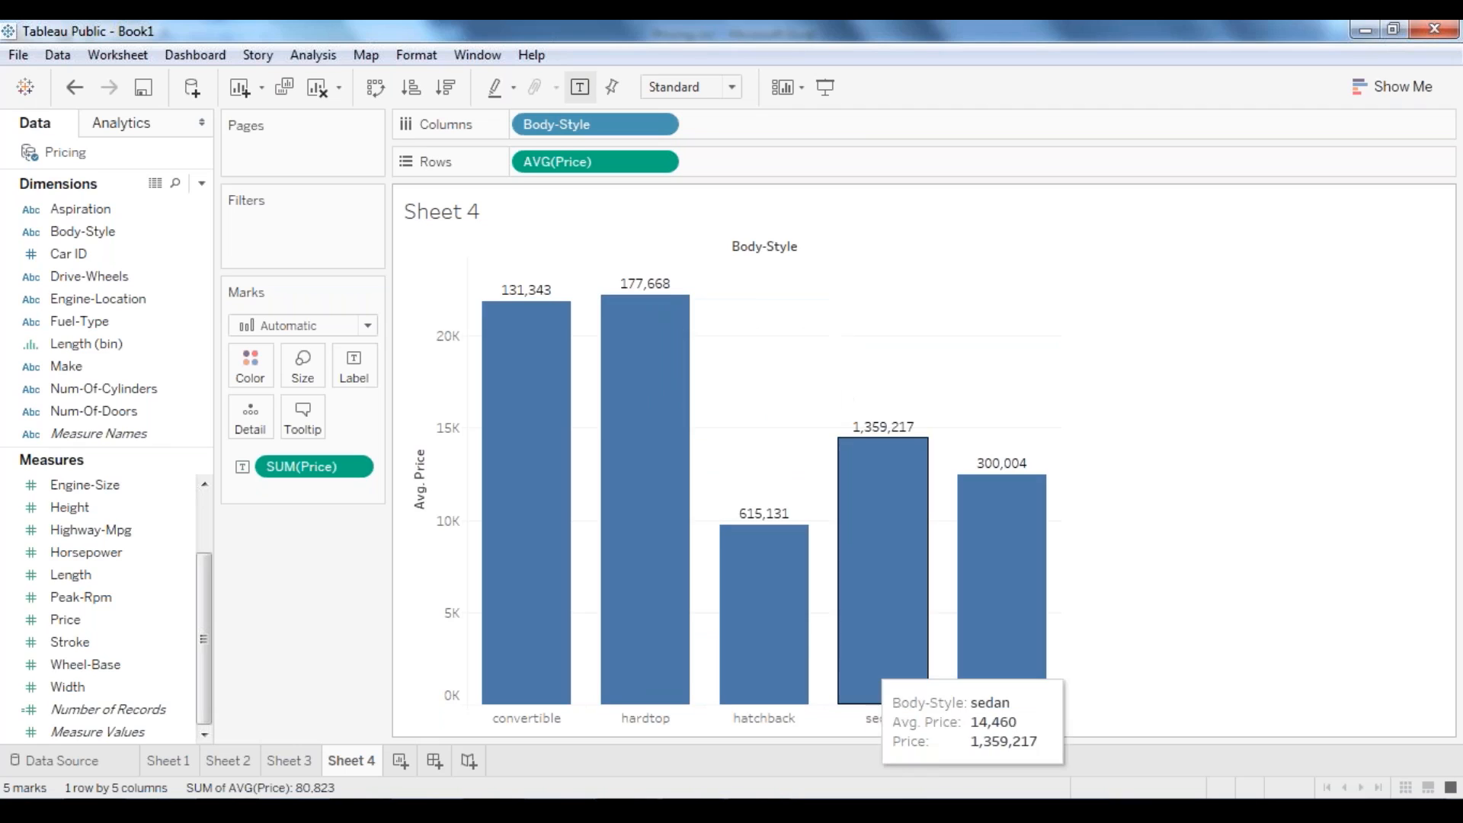
mouse_move(865, 568)
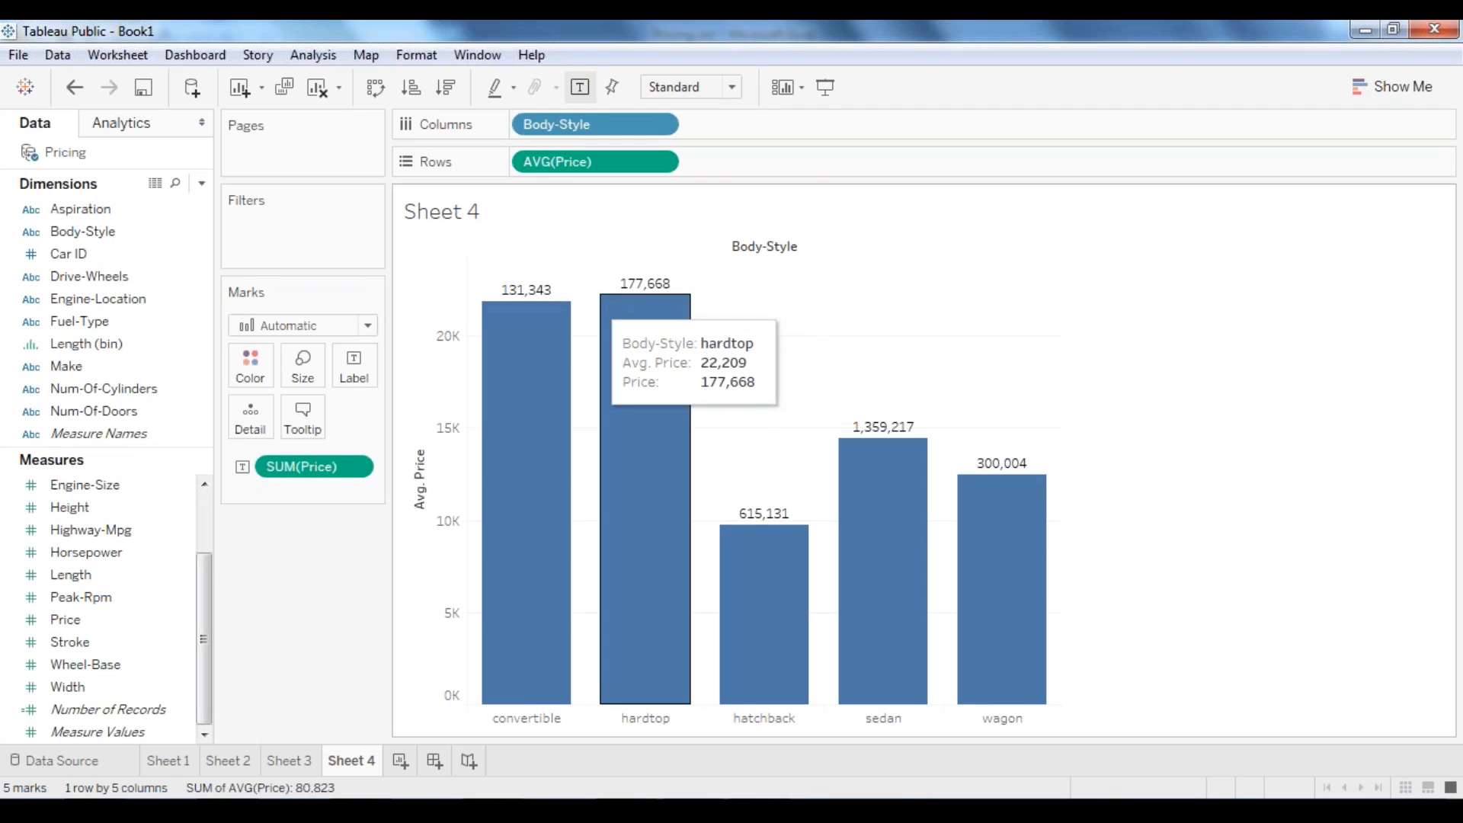
Step: Change the aggregation of the Price label to Average
right_click(346, 457)
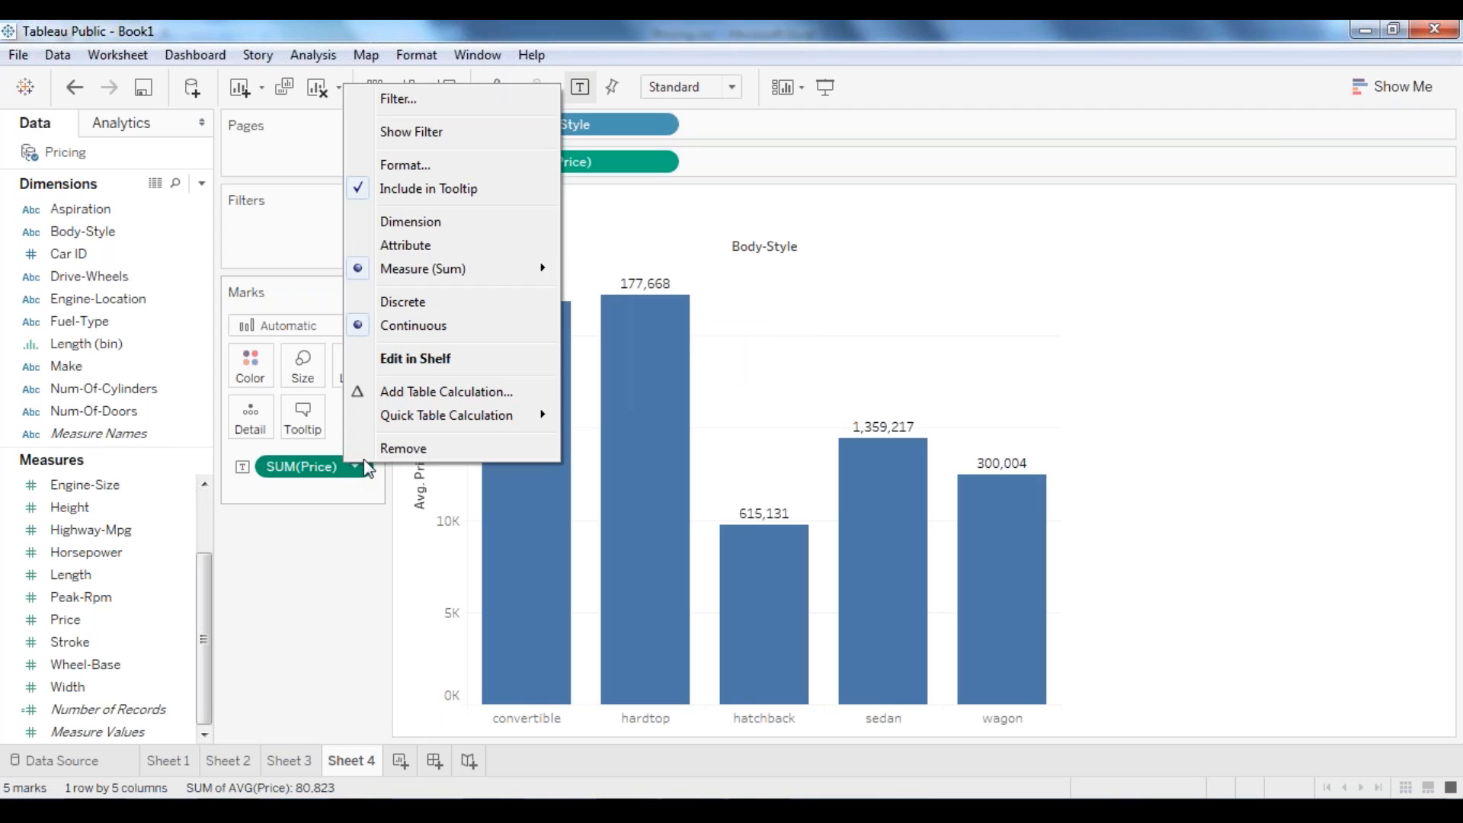
mouse_move(495, 268)
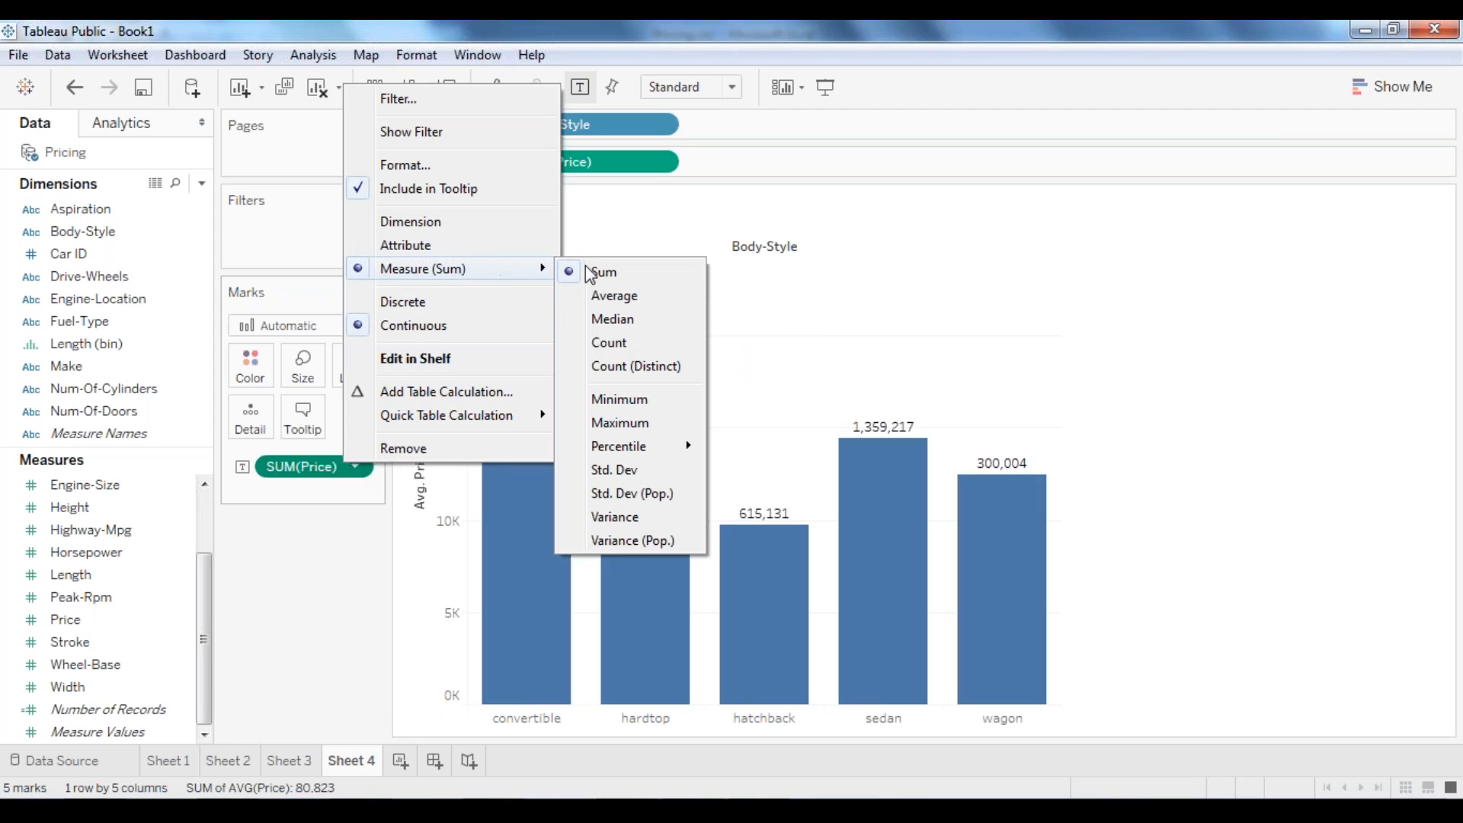
left_click(626, 304)
mouse_move(962, 543)
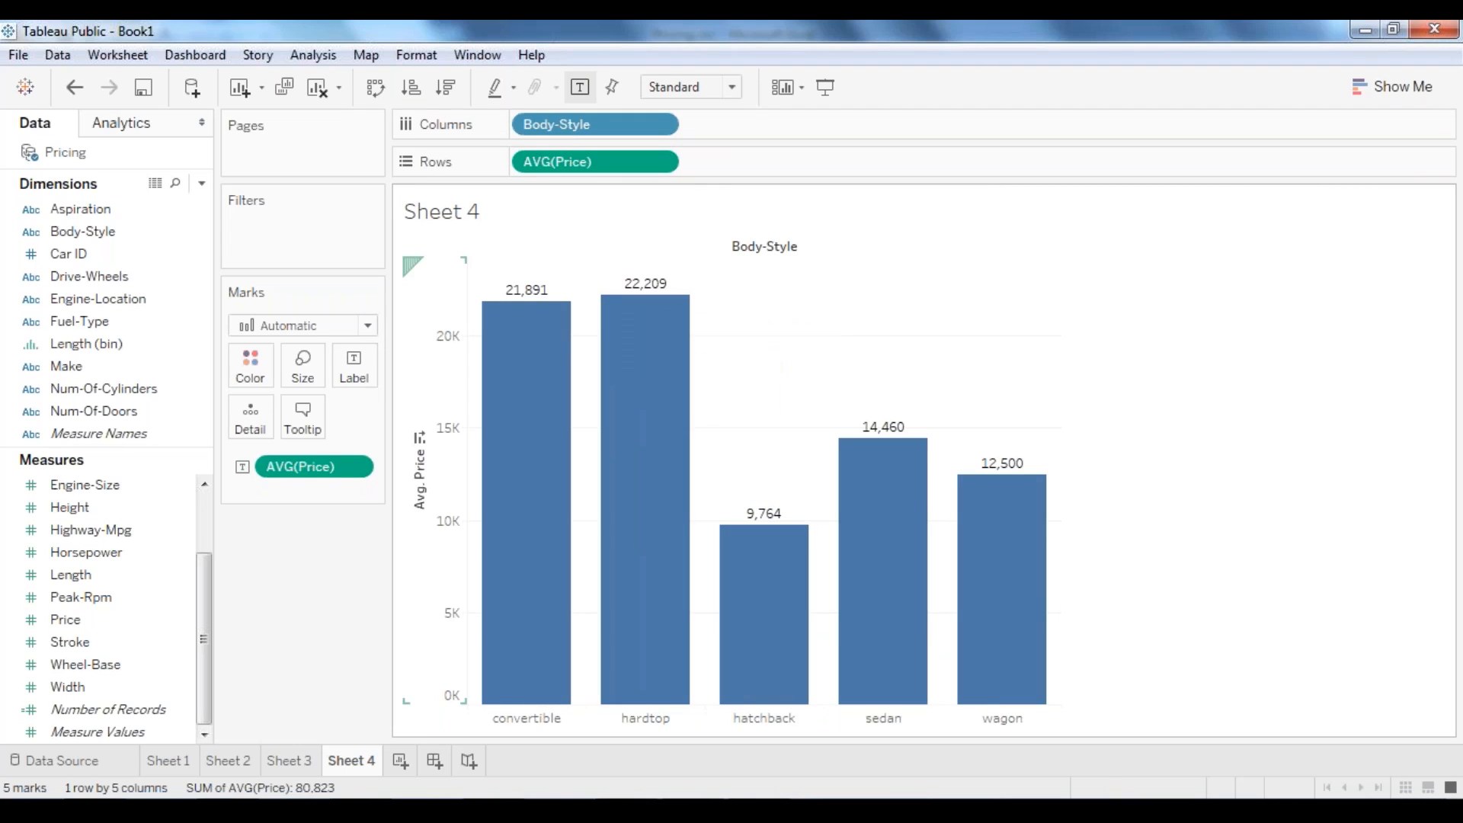
Step: Open the formatting of the average price label and set its default pane number format to Currency (Custom)
right_click(340, 467)
left_click(340, 547)
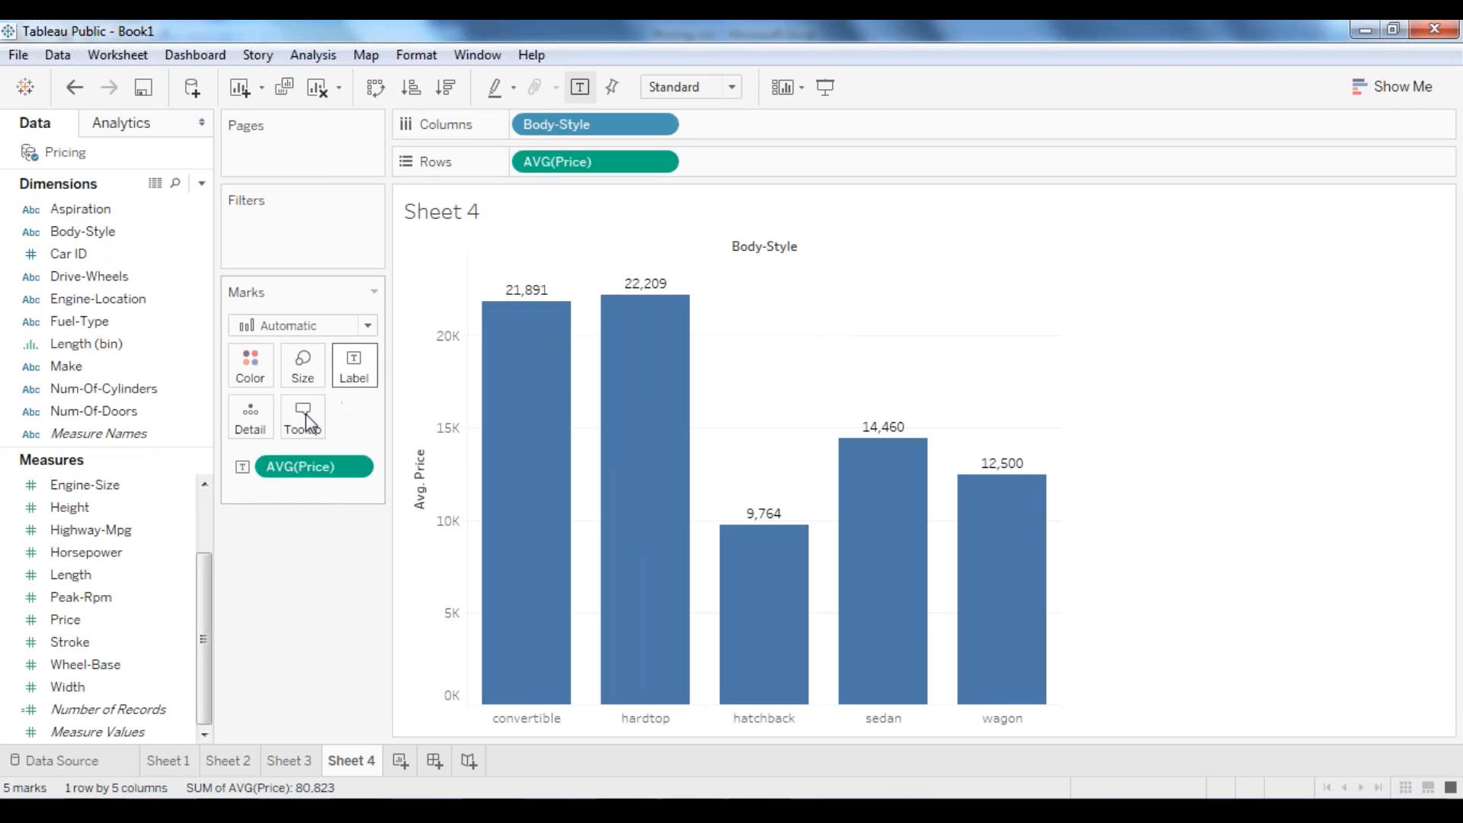
right_click(335, 464)
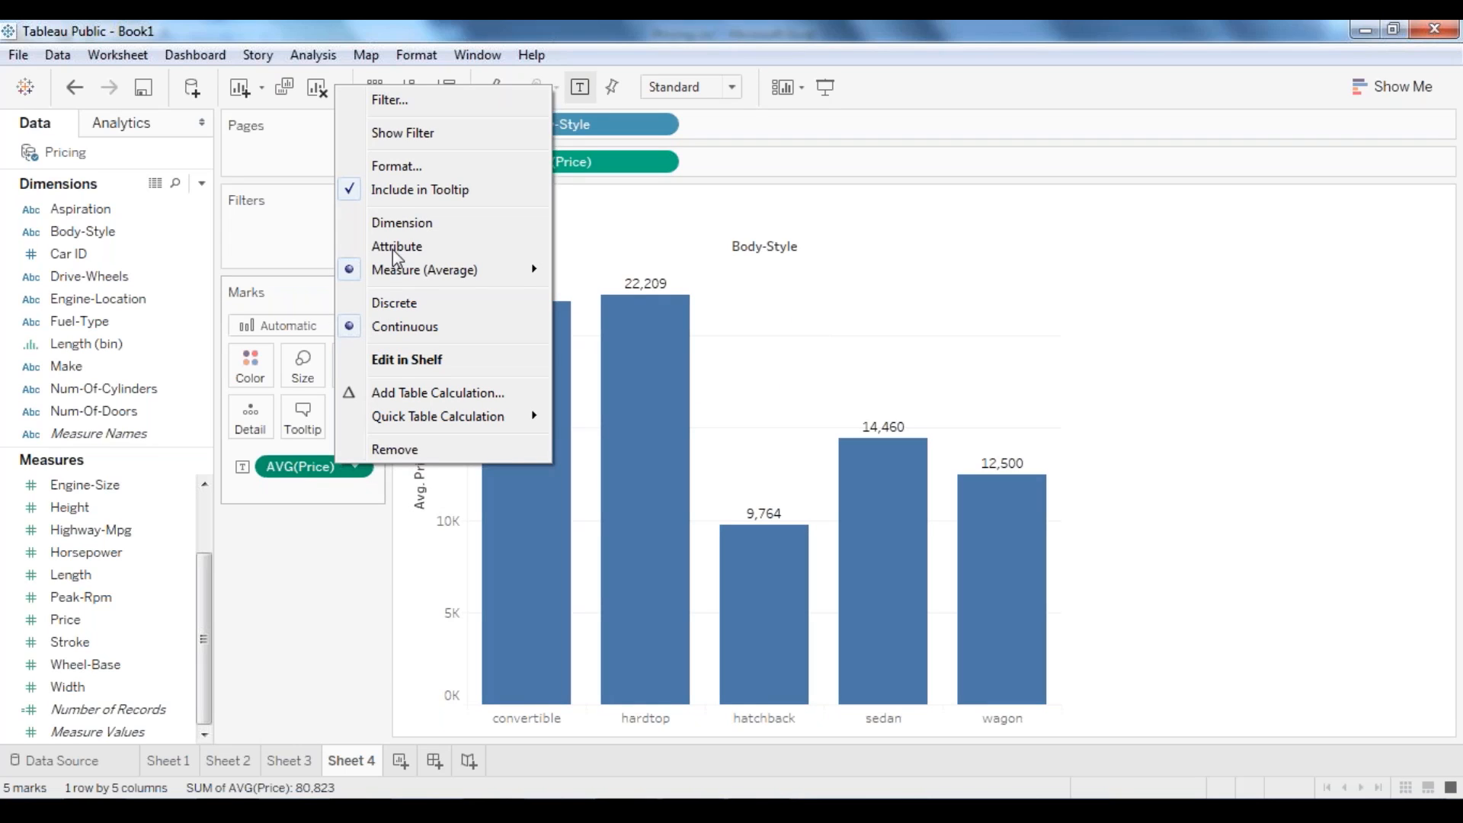
left_click(395, 163)
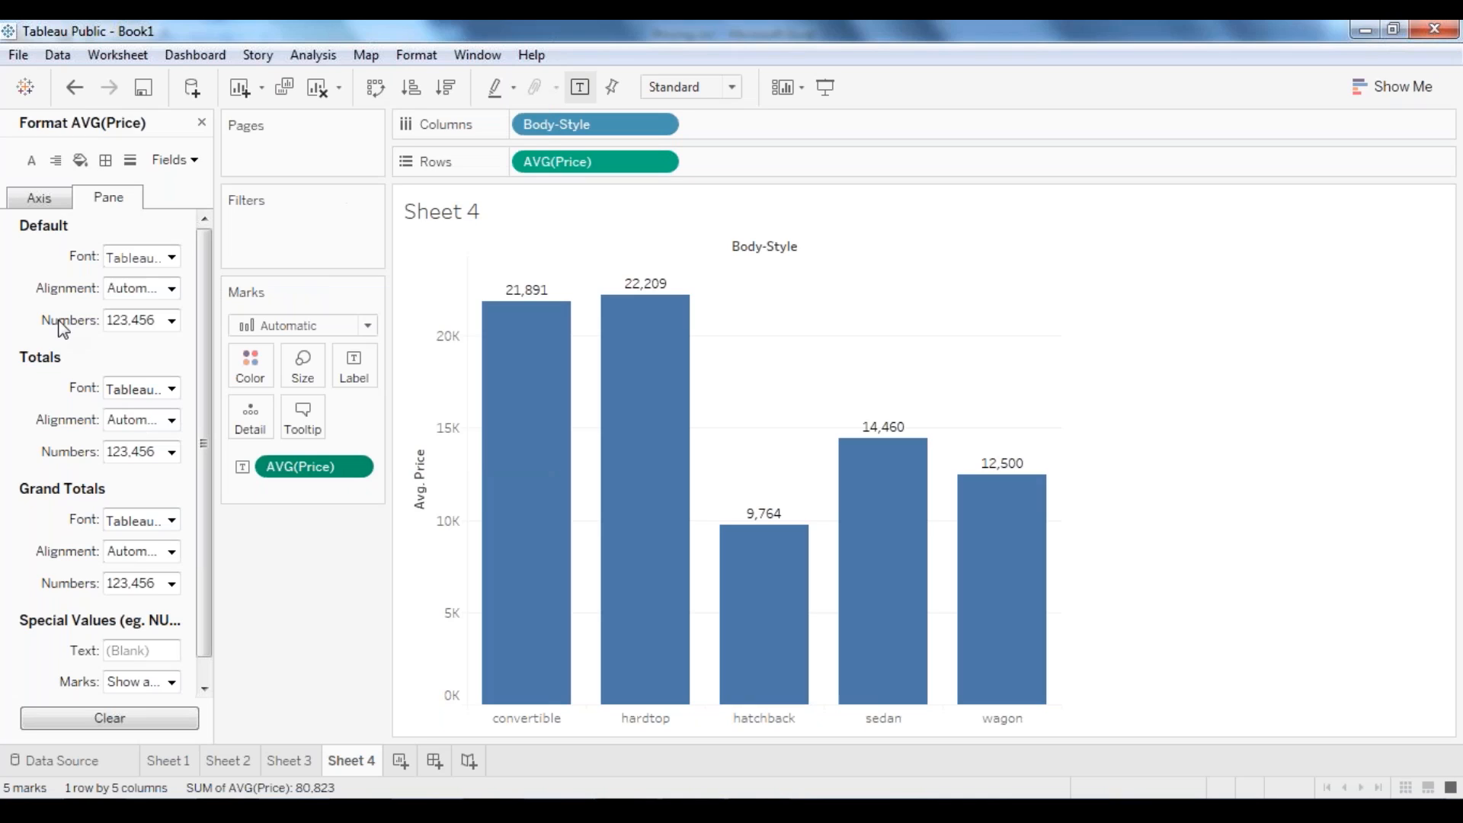
left_click(171, 321)
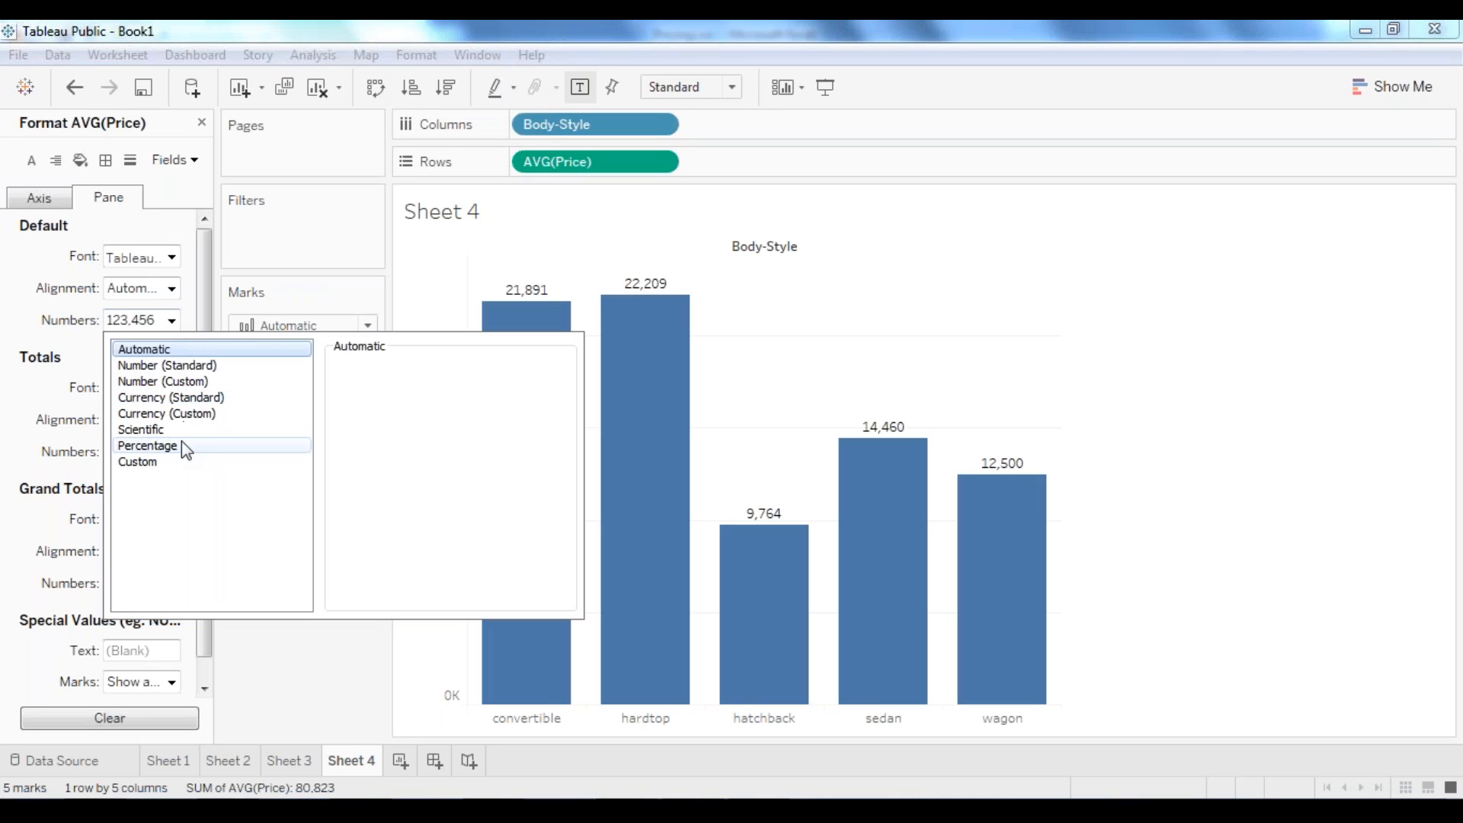
left_click(166, 414)
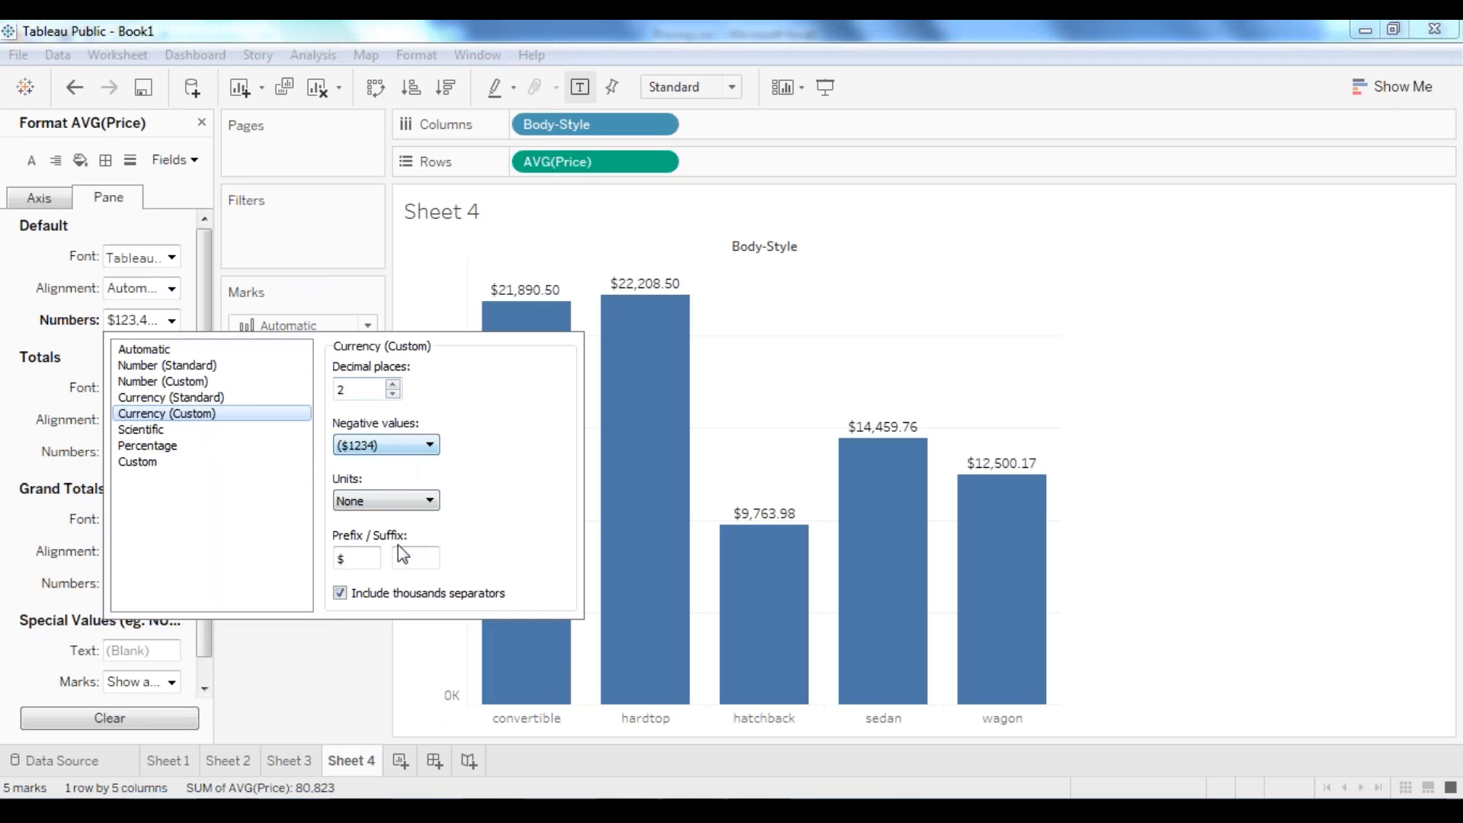
Step: Set the label currency units to Thousands (K) with 1 decimal place, and close the formatting options
left_click(387, 501)
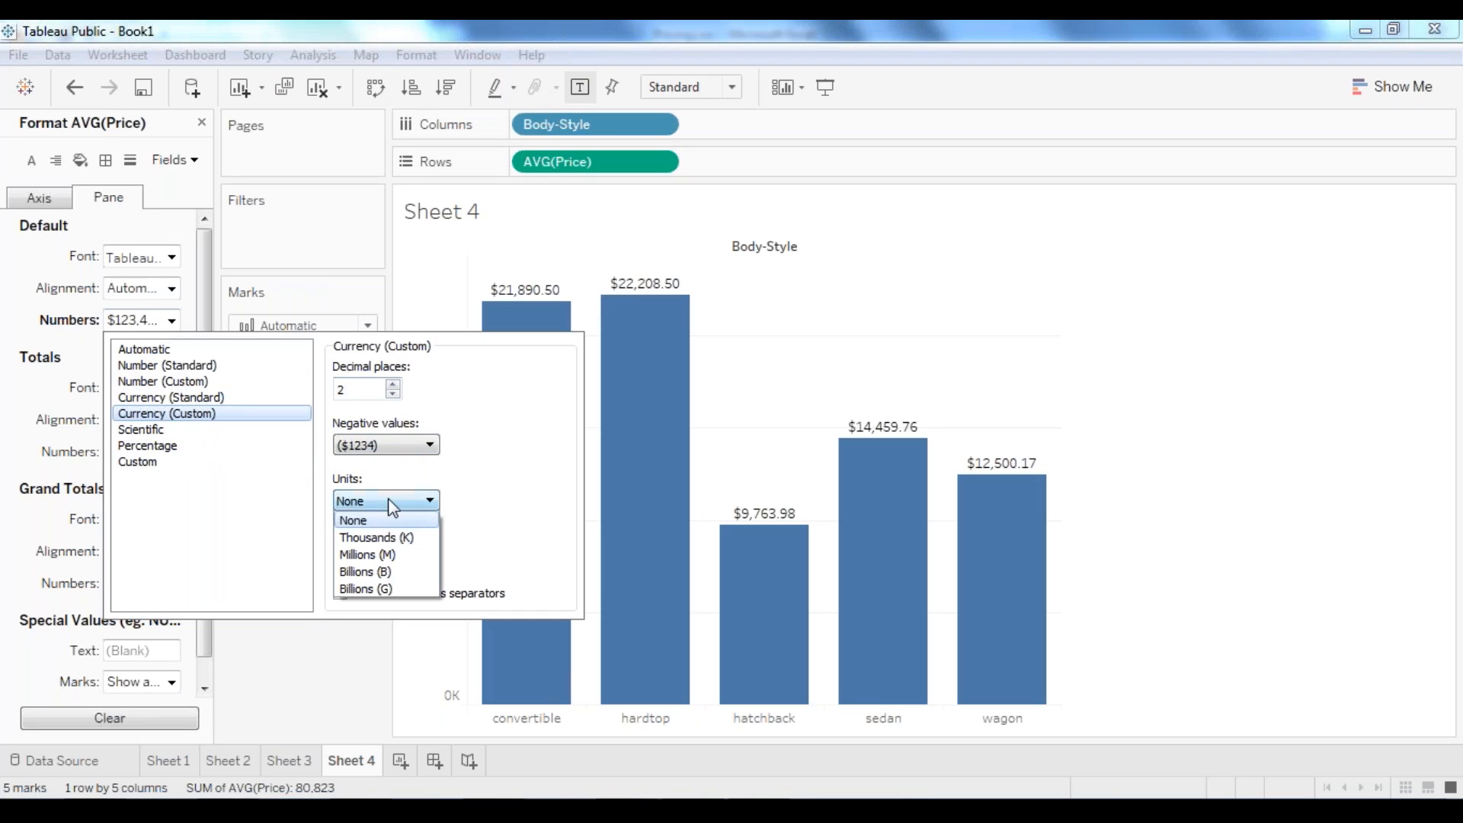
left_click(389, 513)
key("Down")
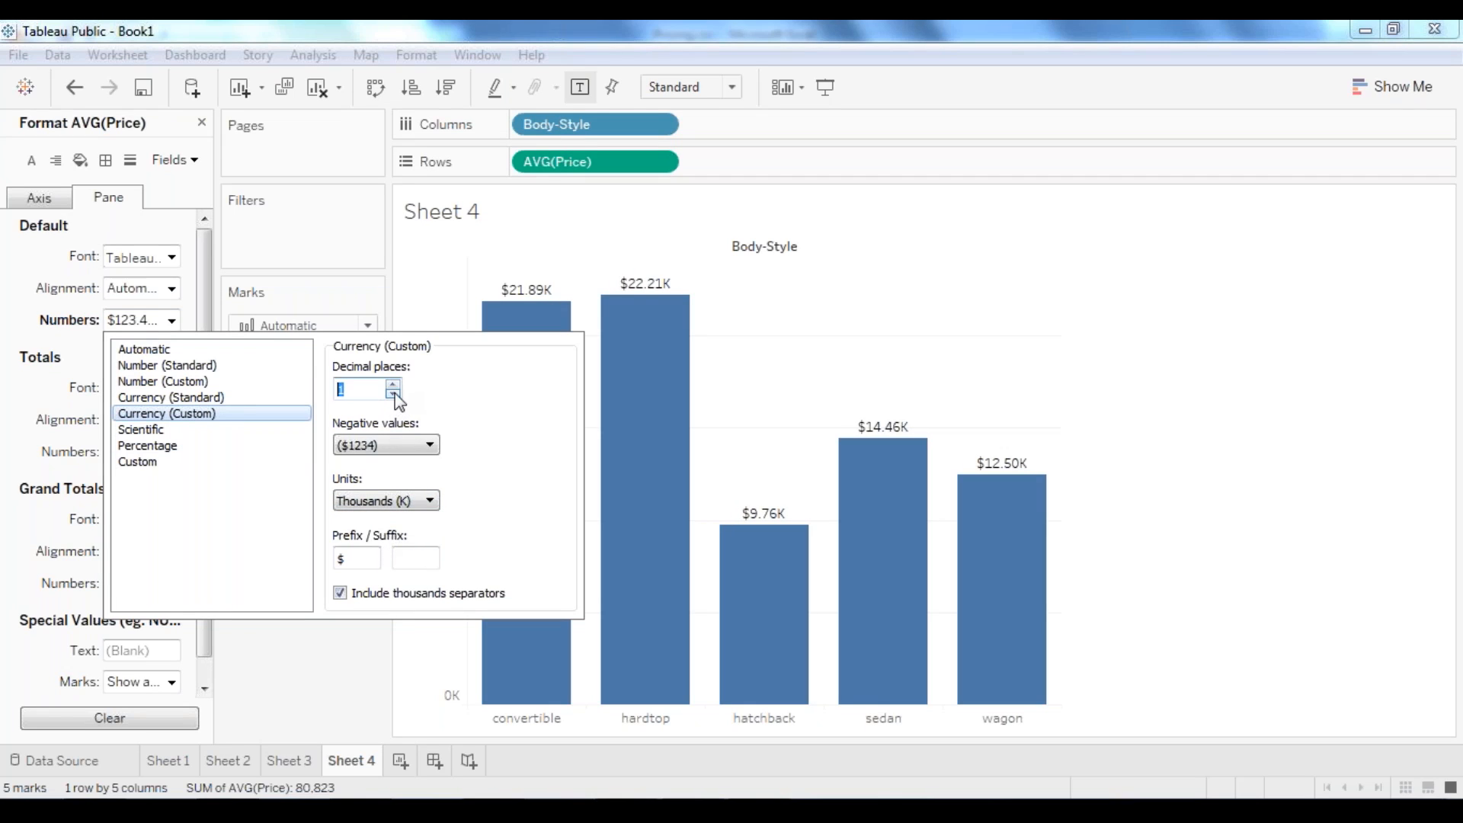
left_click(1216, 334)
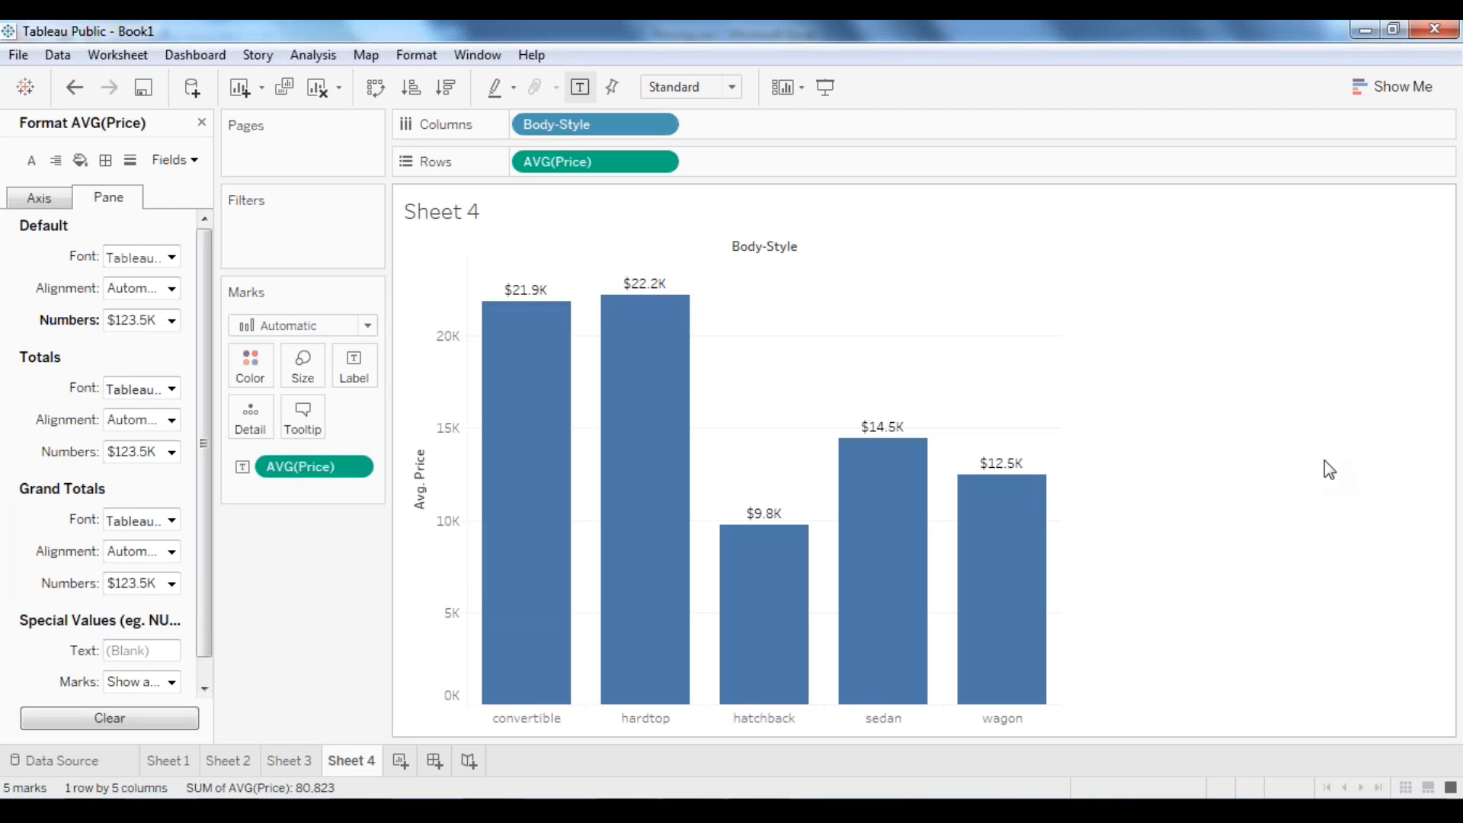
left_click(1443, 326)
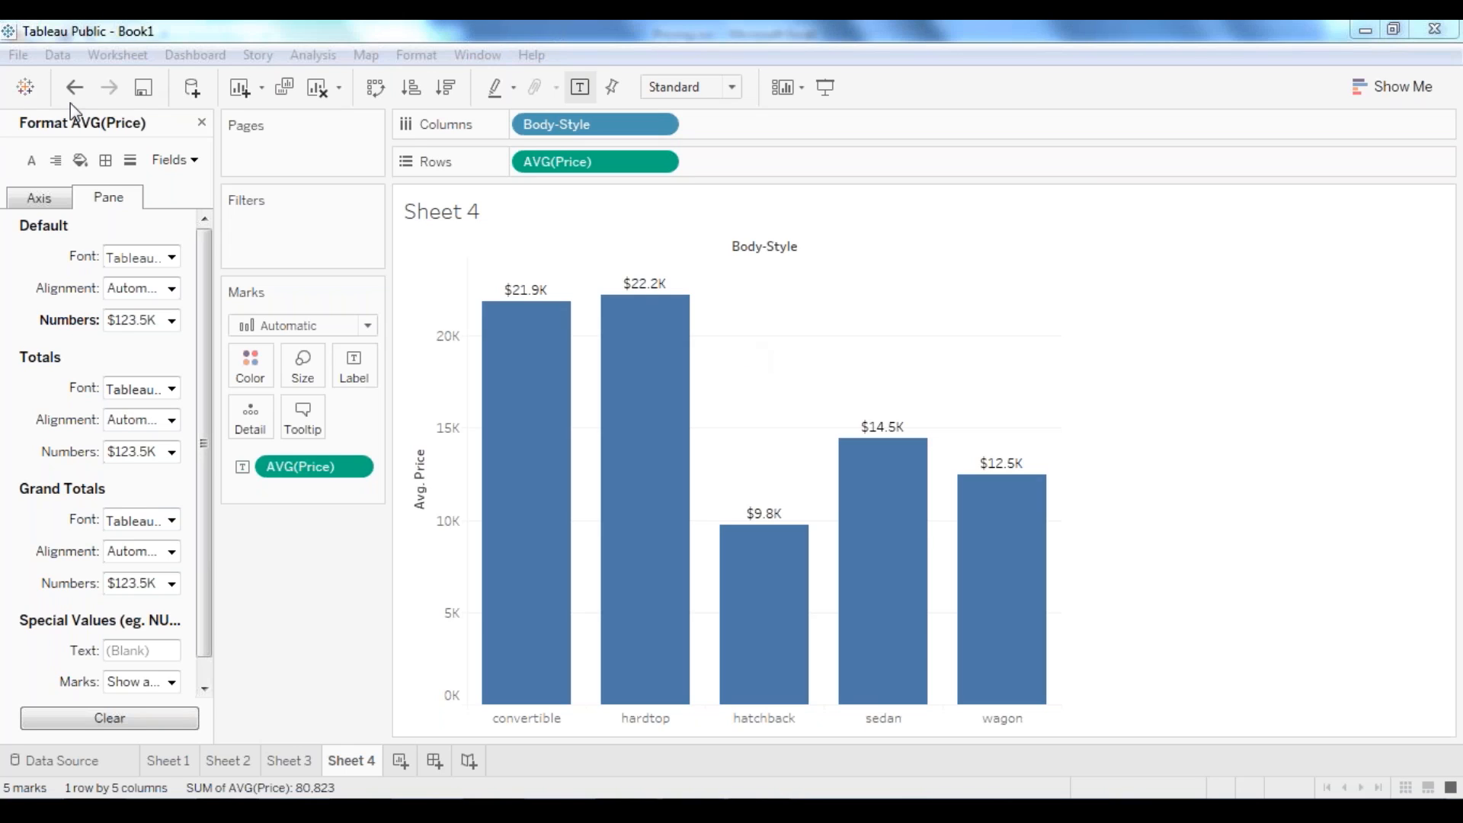
left_click(204, 122)
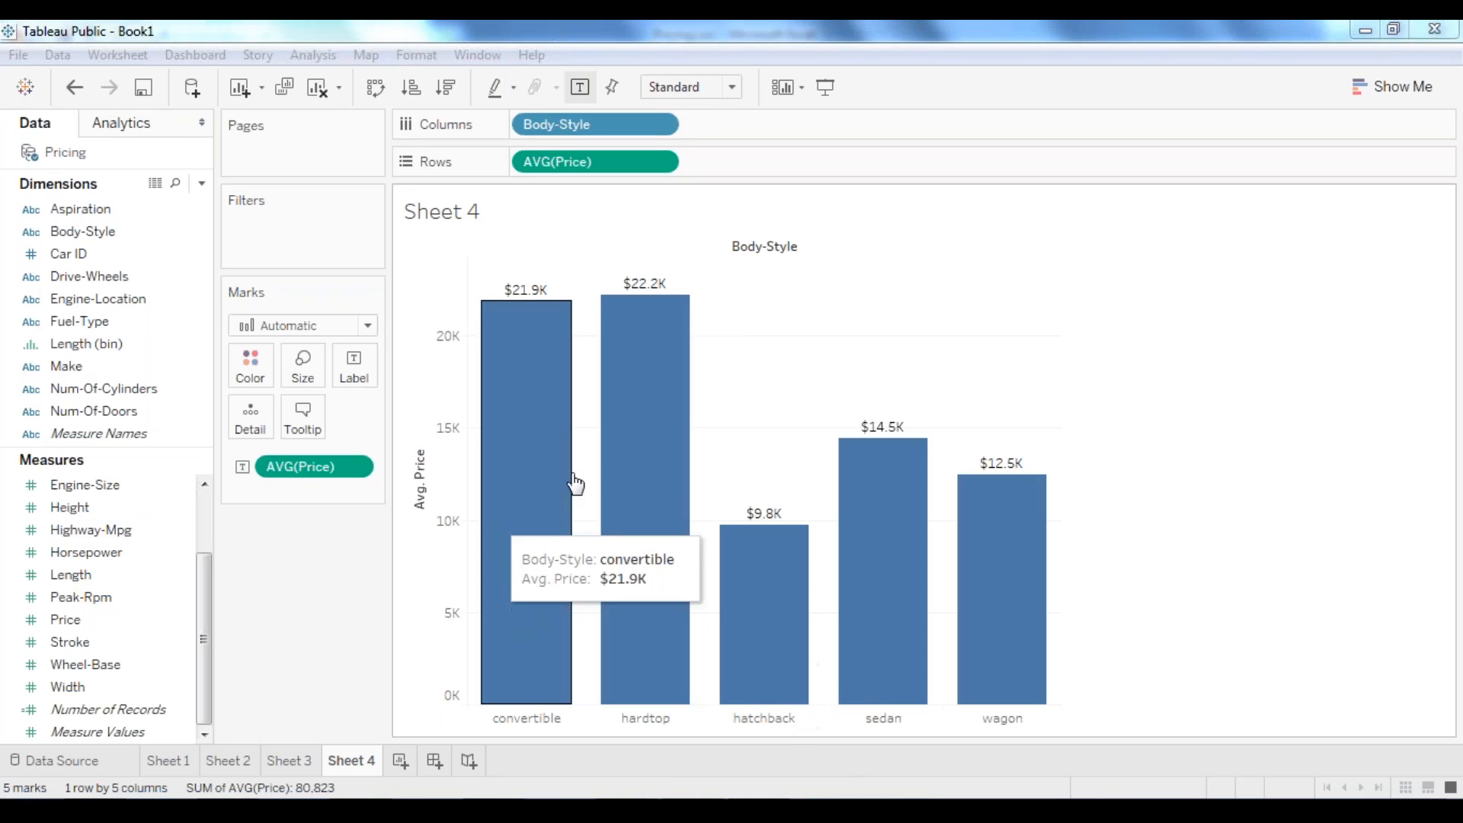
Step: Color the average price bars by Body-Style
left_click(89, 276)
left_click(77, 231)
left_click_drag(83, 230, 251, 370)
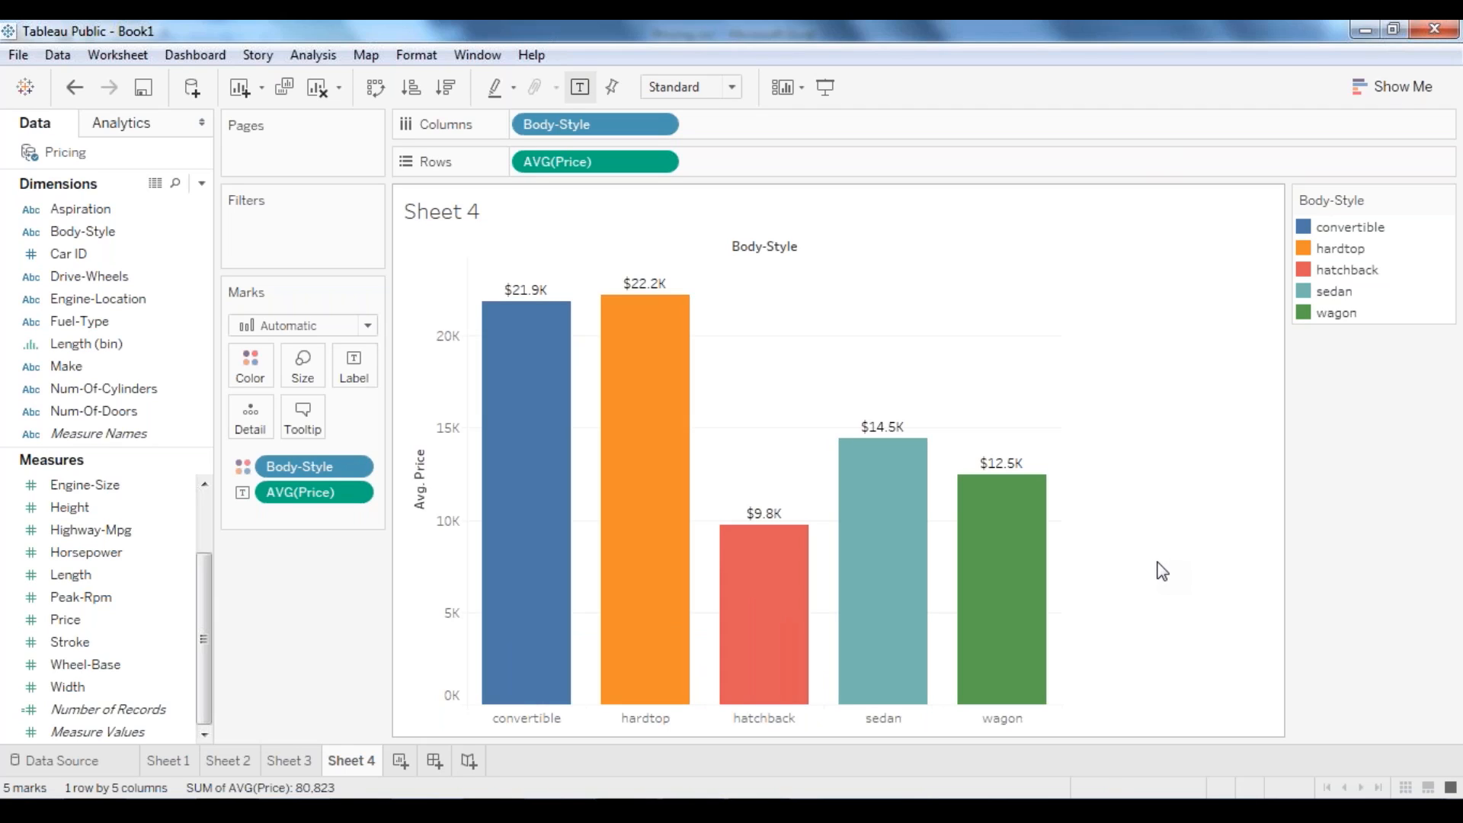
mouse_move(979, 666)
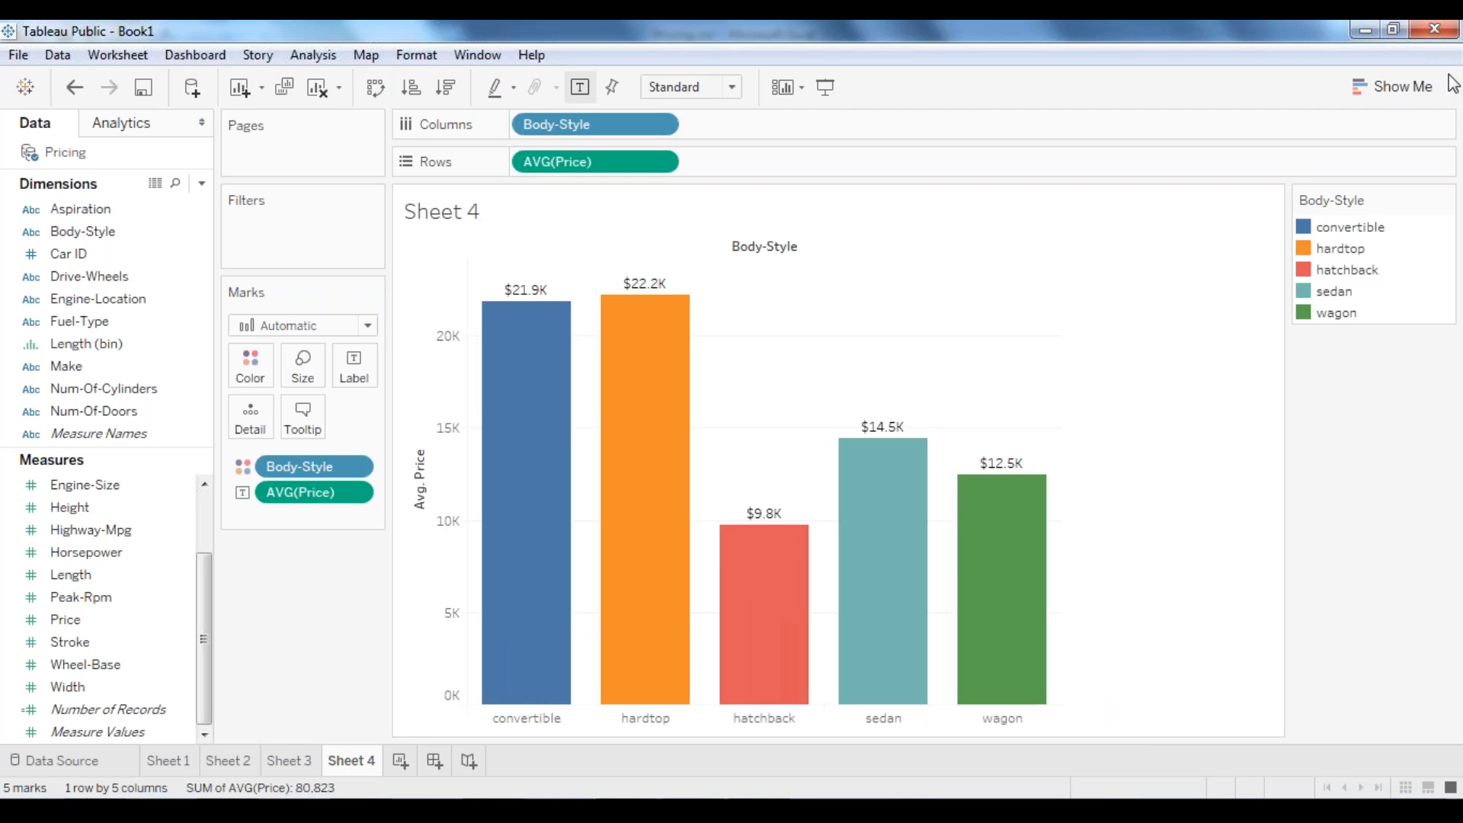
left_click(1451, 337)
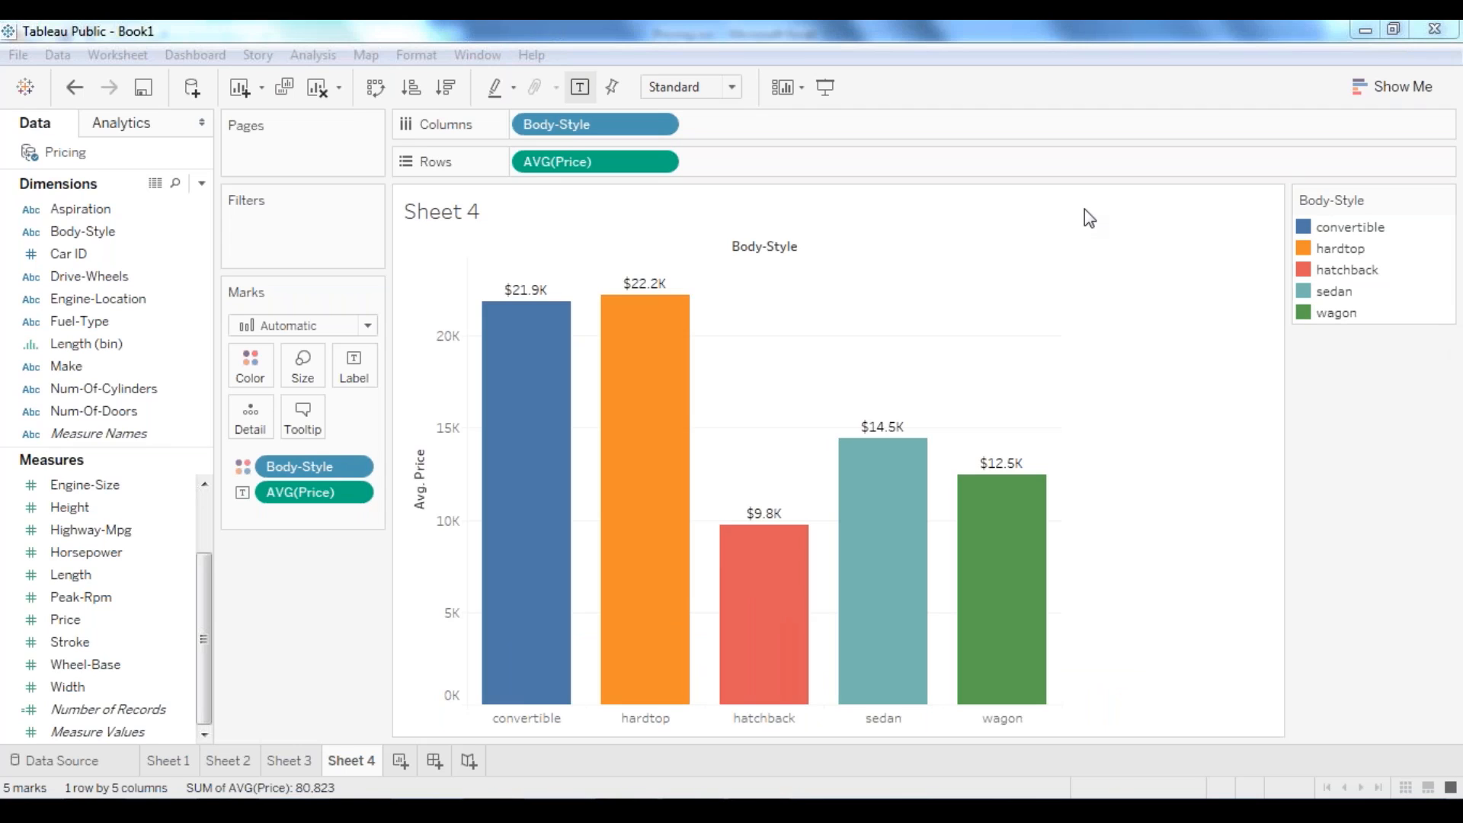
Step: On a new worksheet, create a horizontal bar chart of Price by Body-Style and swap its rows and columns
left_click(401, 761)
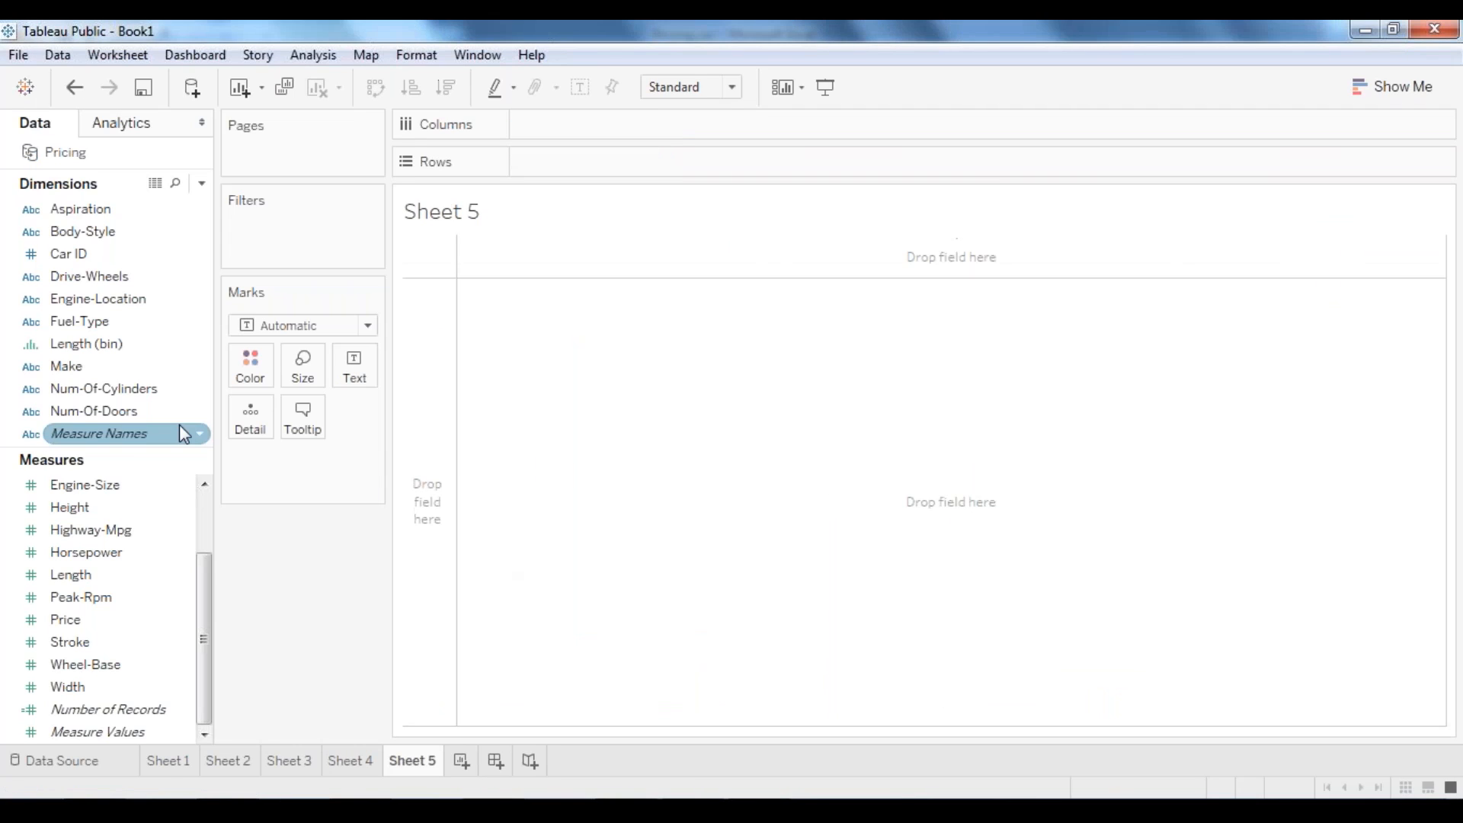
left_click(103, 322)
left_click(91, 232)
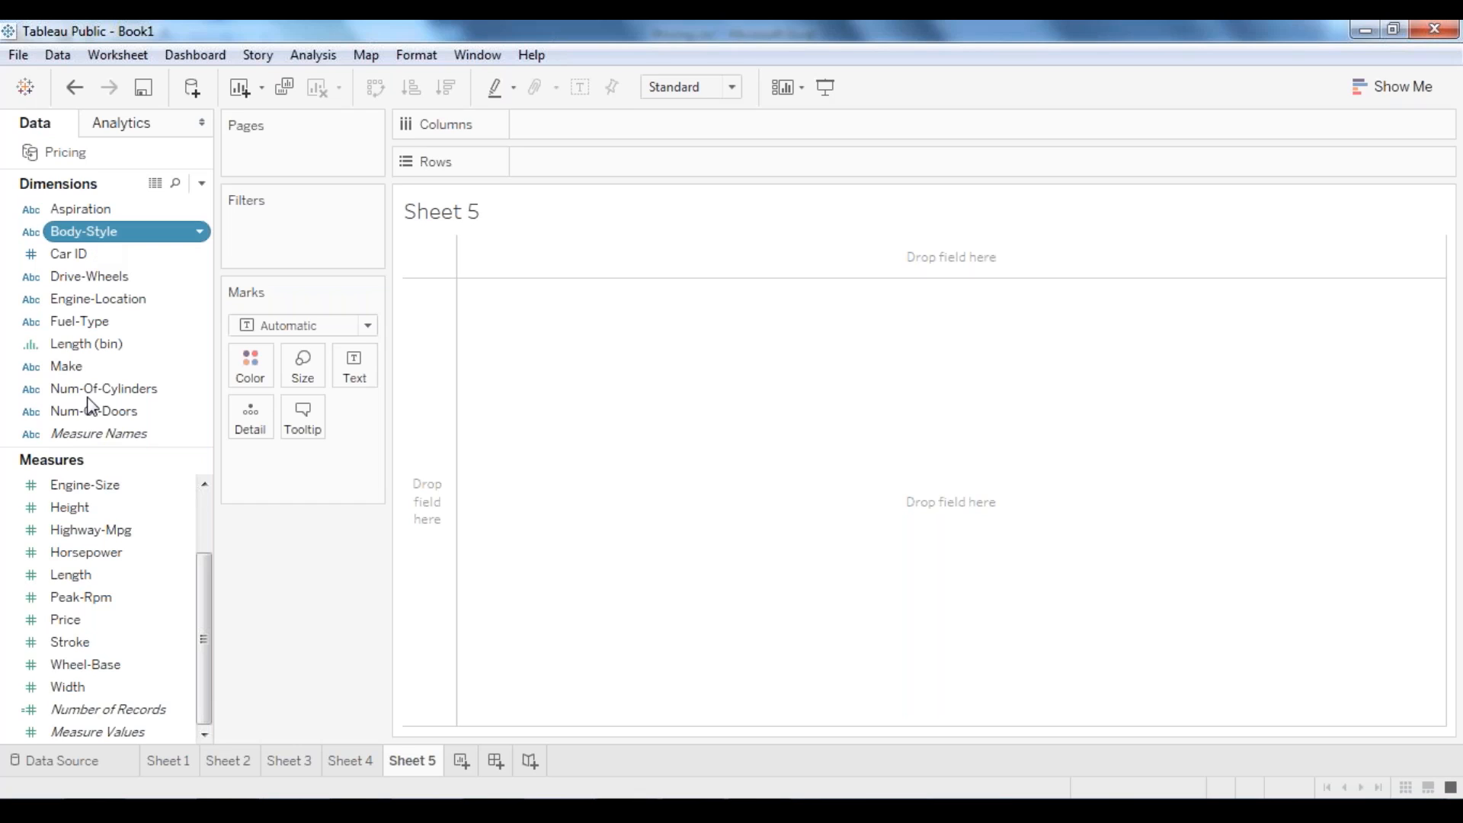
left_click(92, 621, "ctrl")
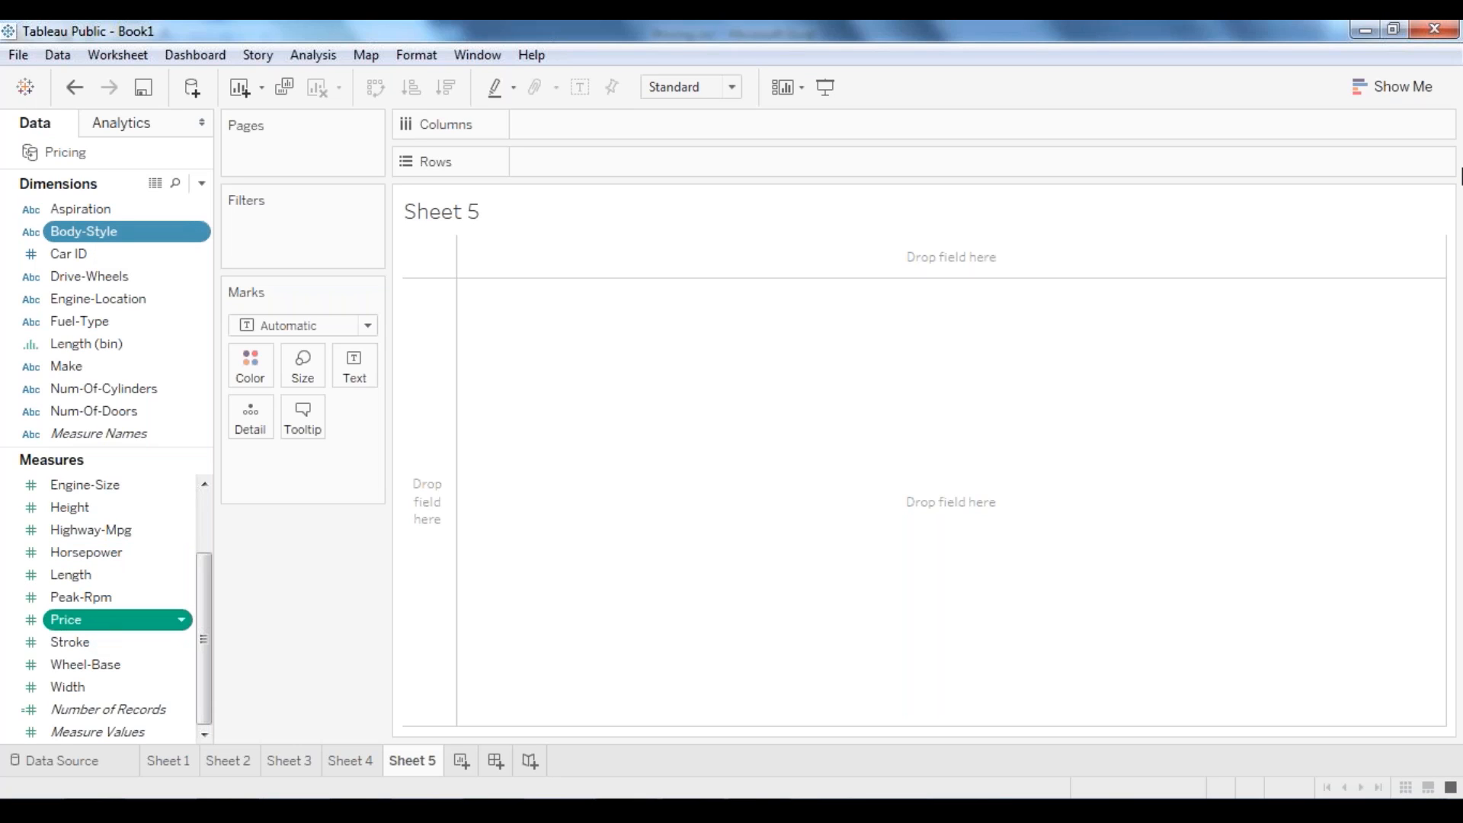
left_click(1394, 86)
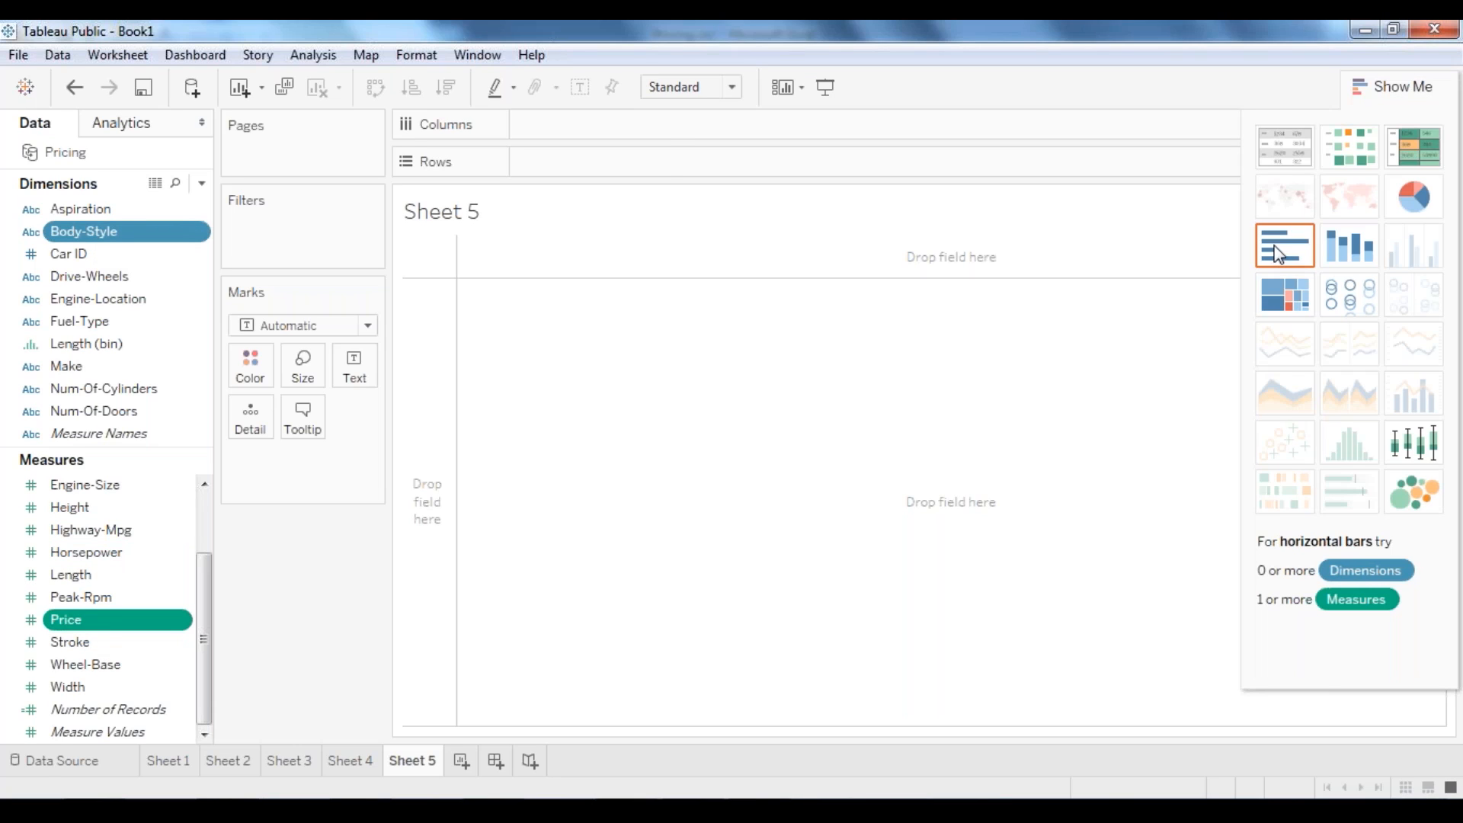
left_click(1284, 245)
left_click(1395, 87)
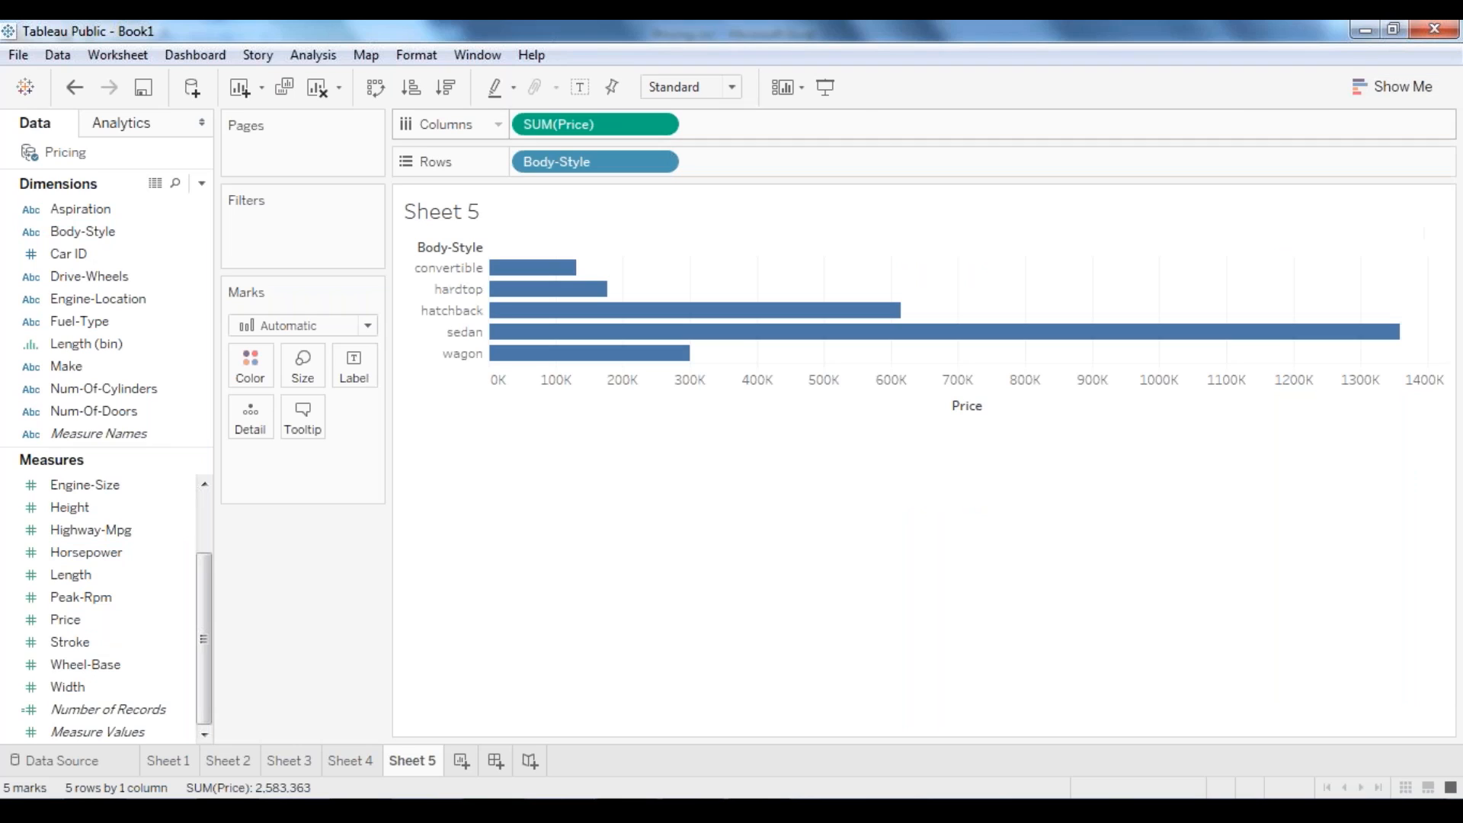
left_click(376, 89)
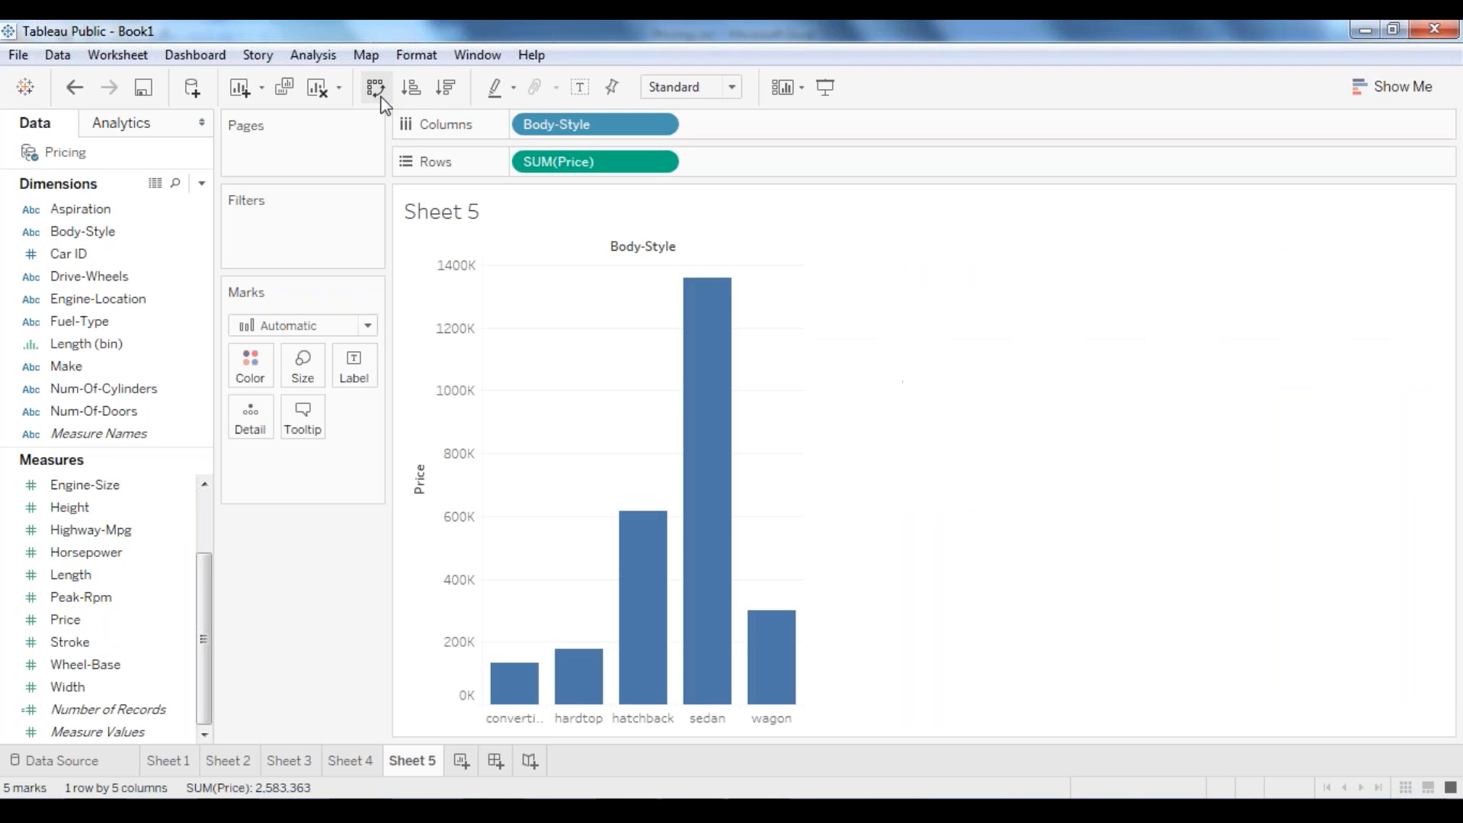
Step: Change the aggregation of Price on the rows to Average and widen the bar chart
right_click(609, 162)
mouse_move(734, 370)
left_click(861, 371)
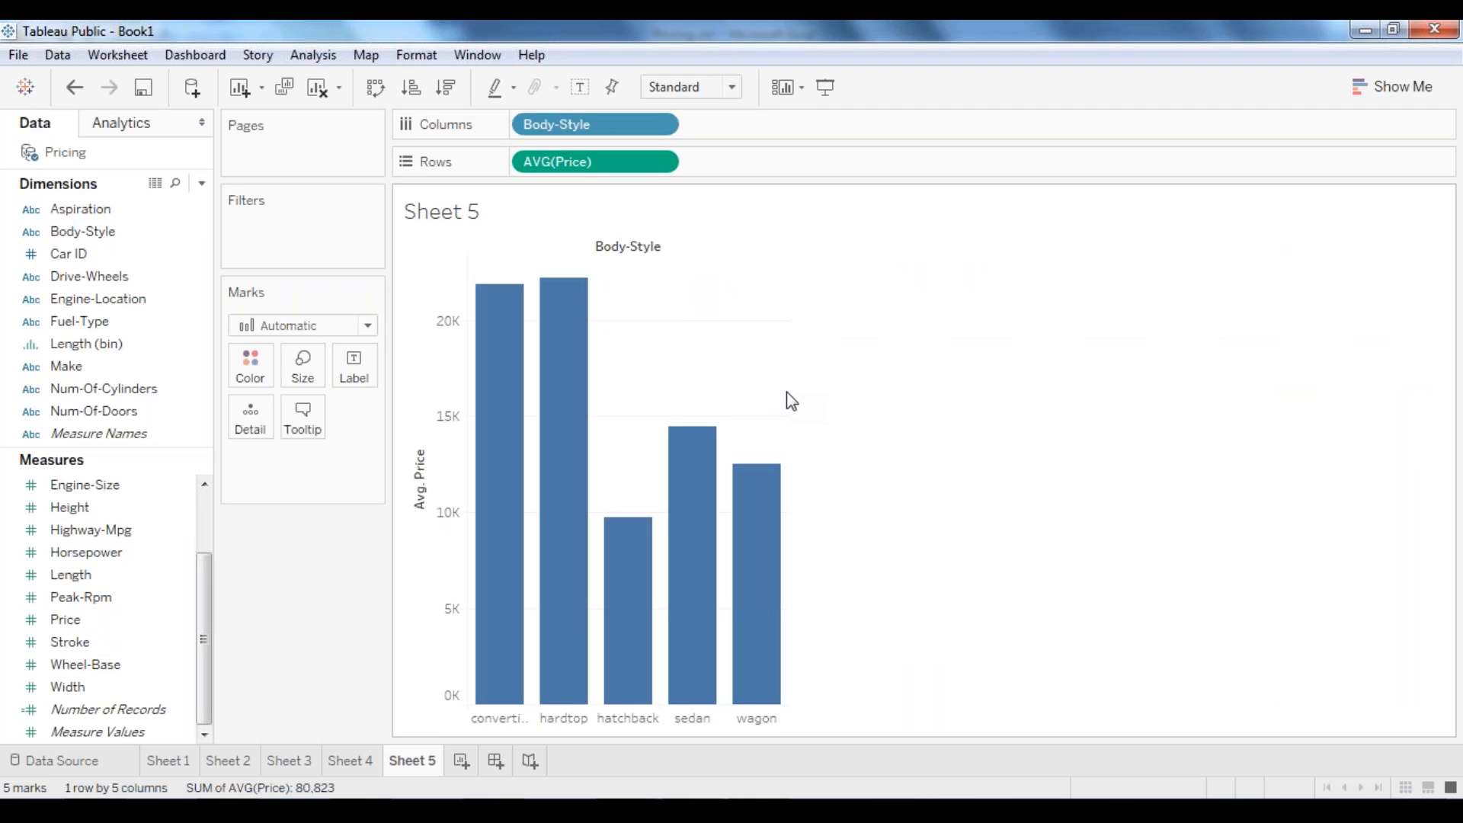
left_click_drag(792, 396, 1022, 393)
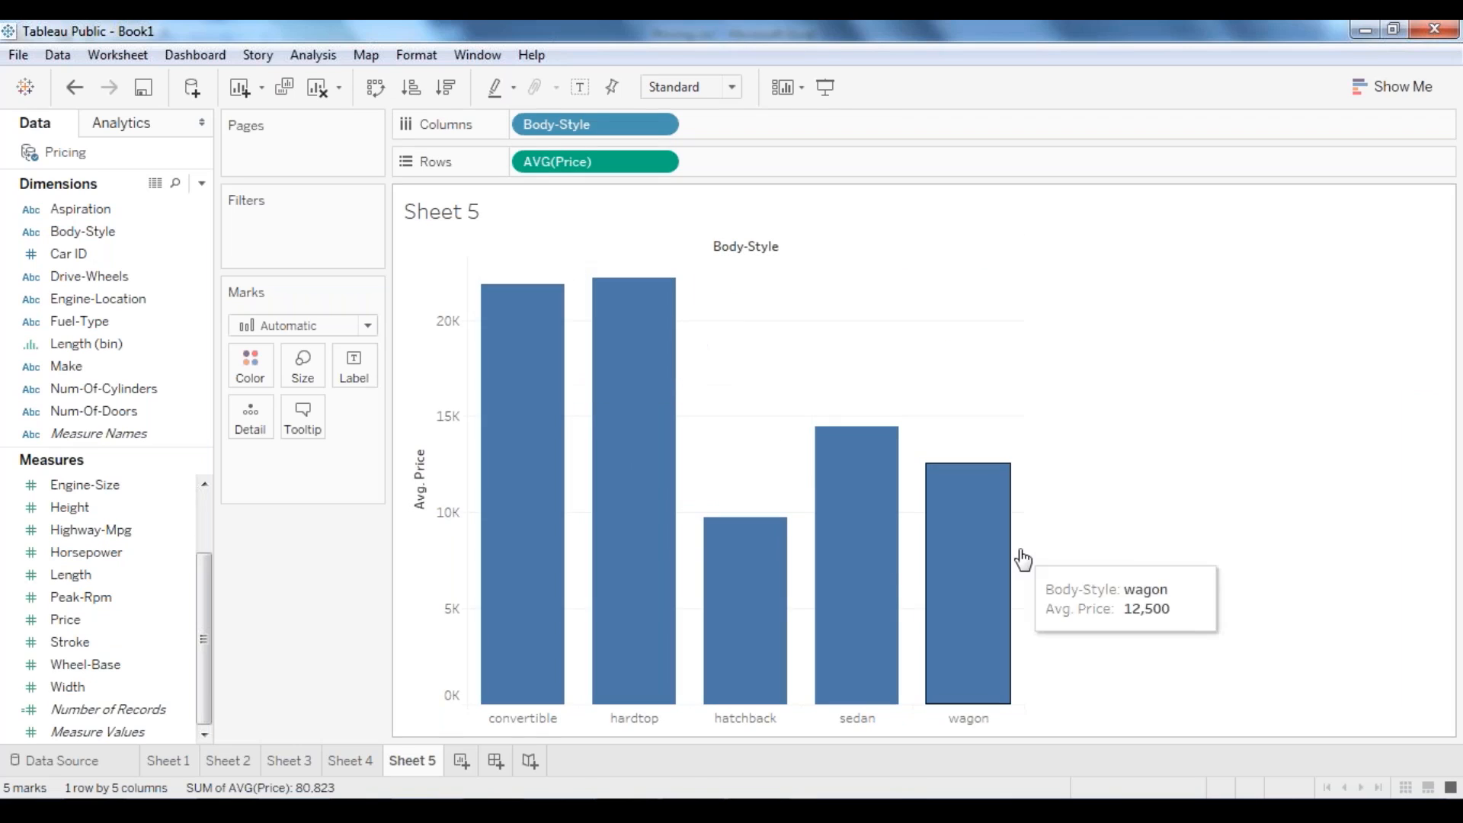
left_click(354, 368)
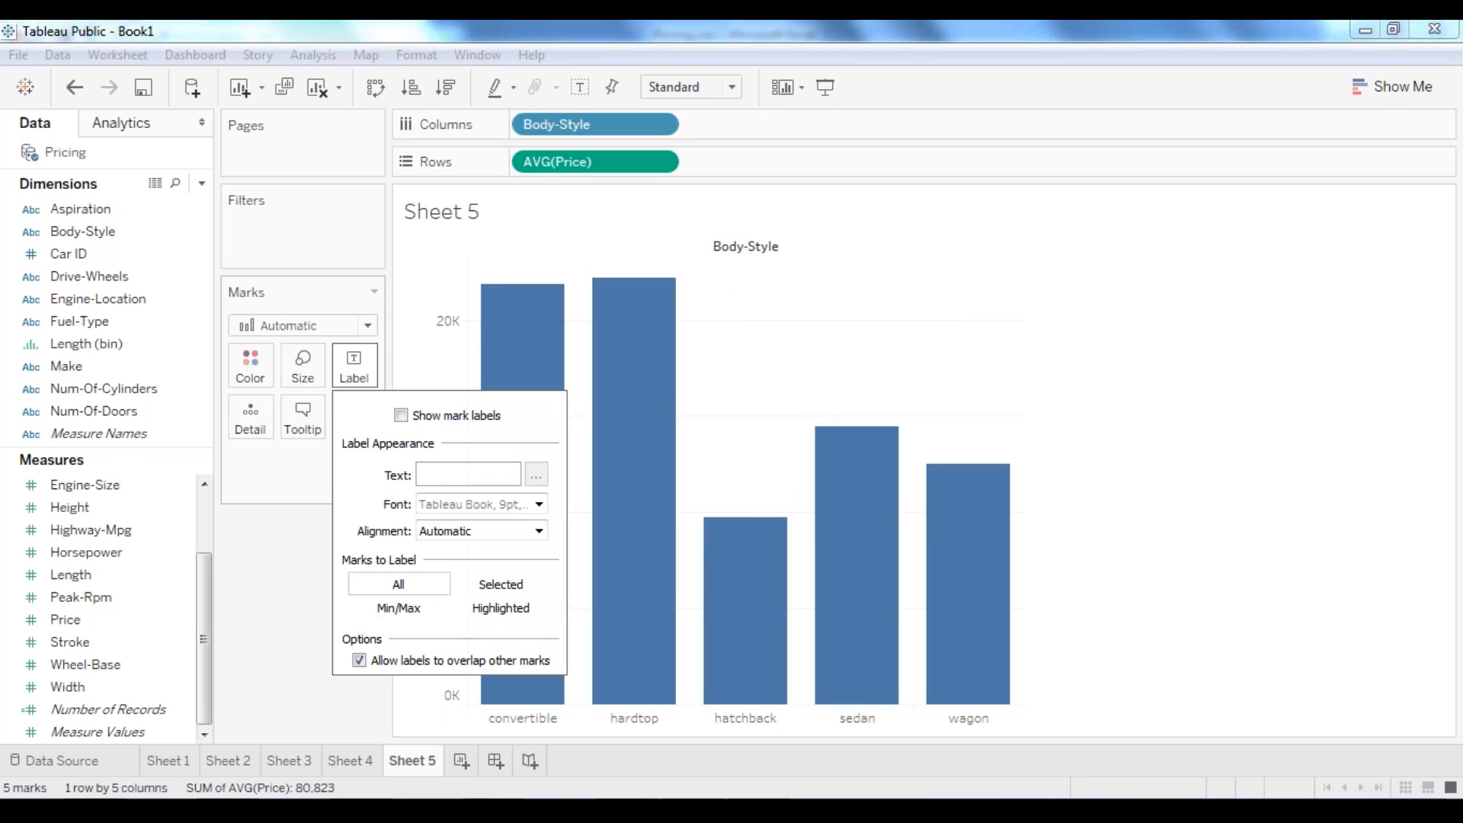
left_click(402, 418)
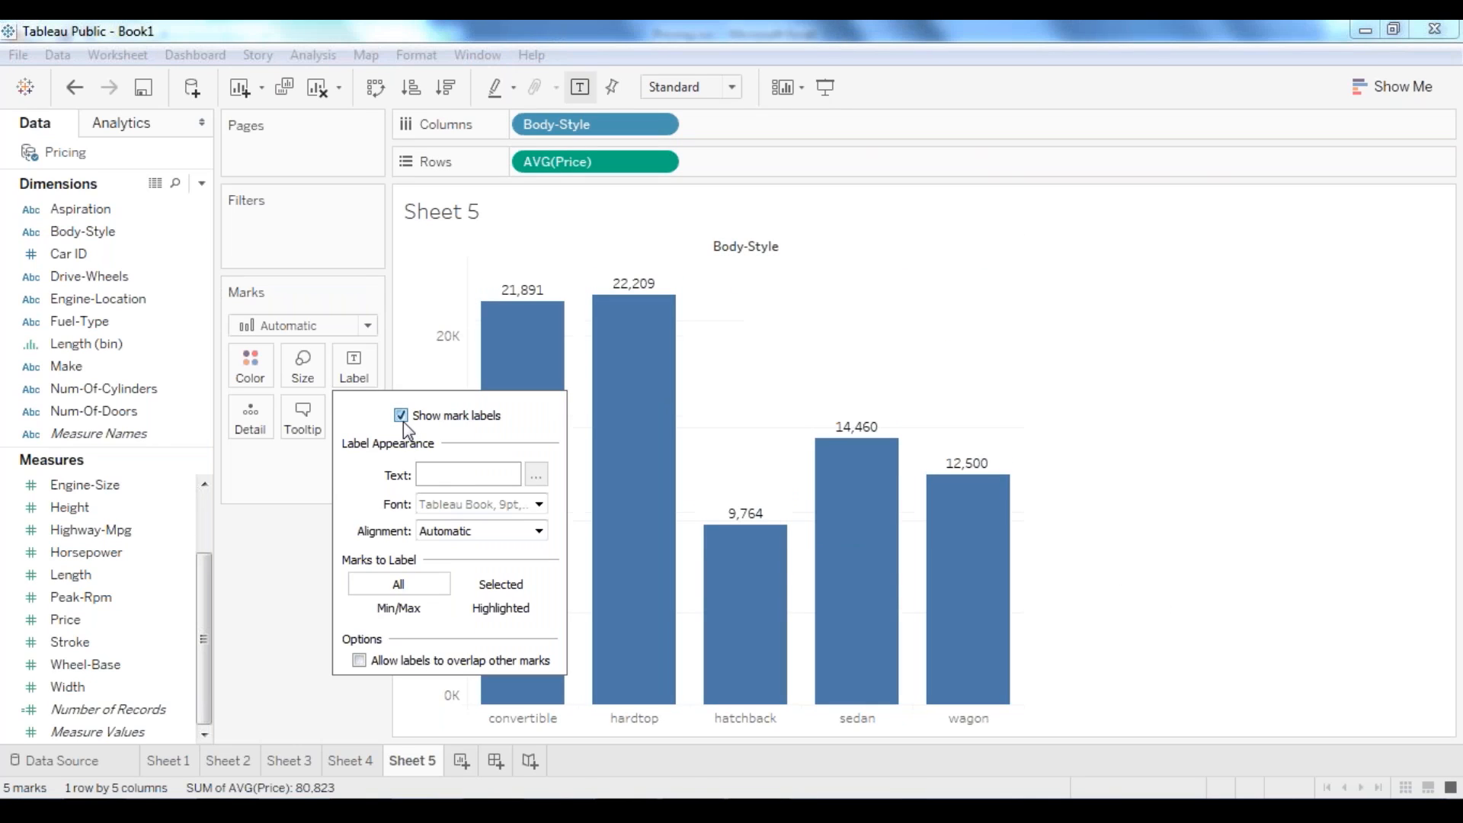
left_click(403, 420)
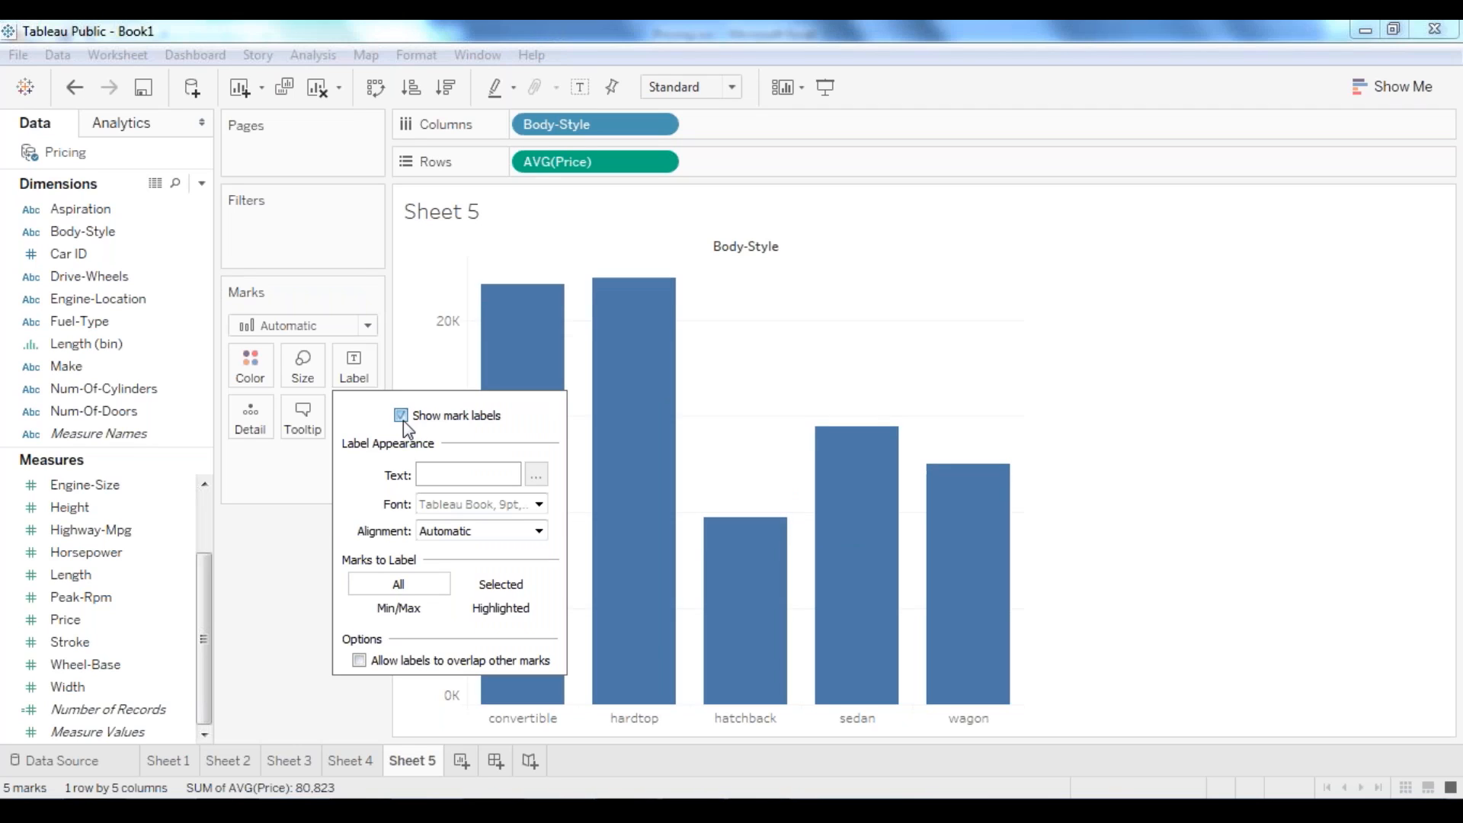
left_click(268, 538)
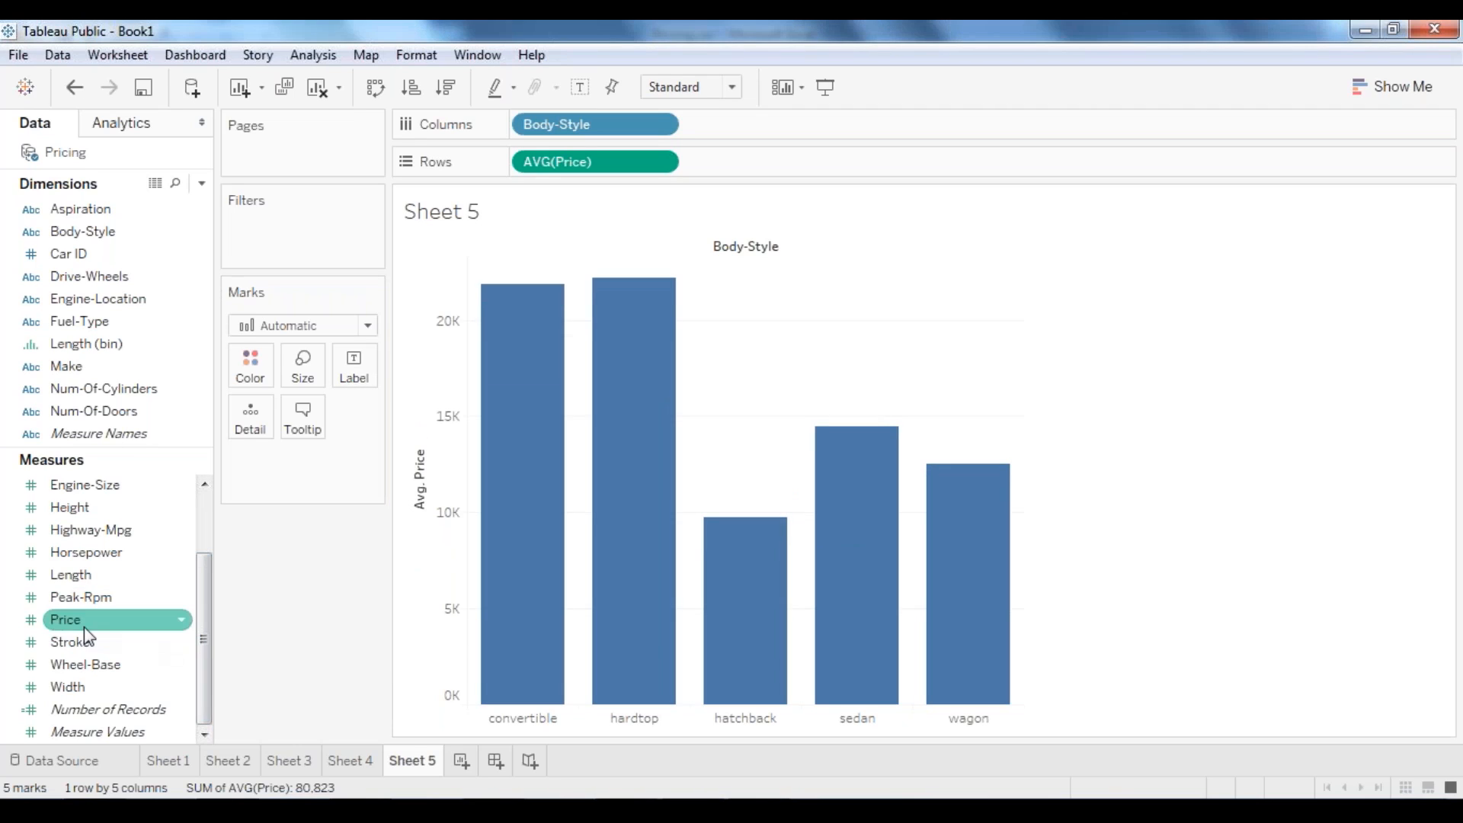
Step: Label the bars with Price and change the label's aggregation to Average
left_click_drag(79, 620, 354, 369)
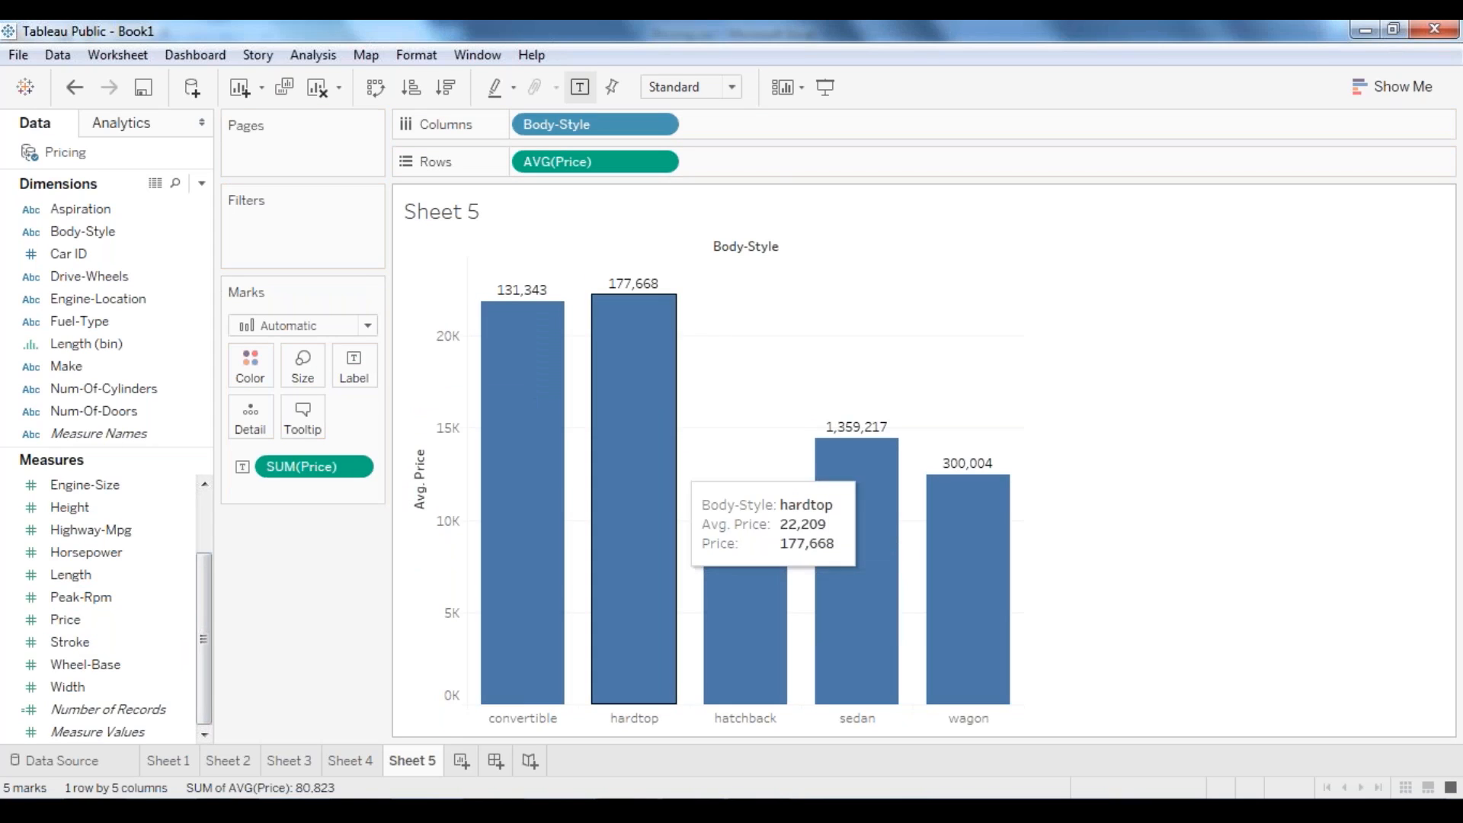
mouse_move(633, 285)
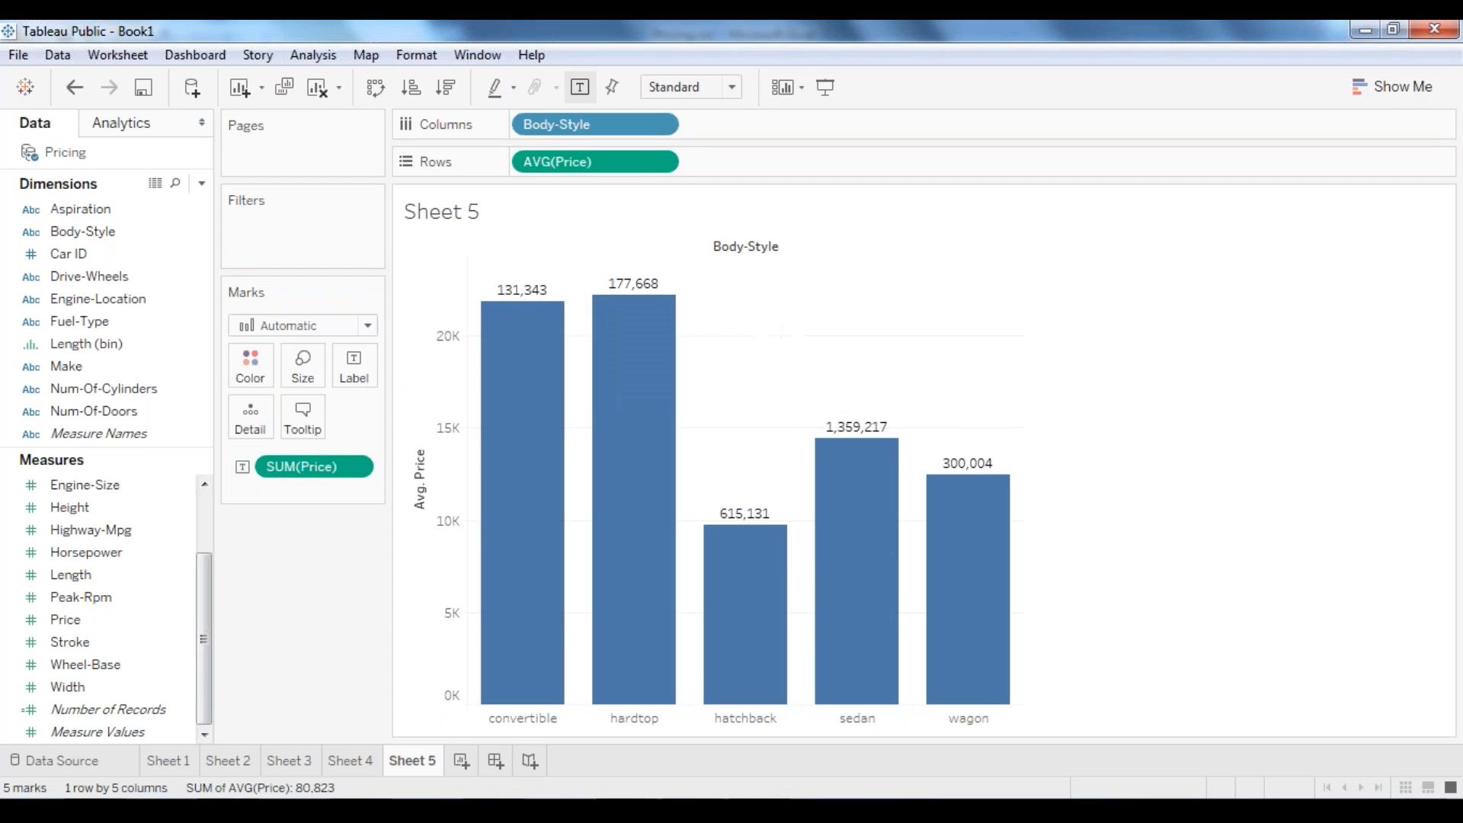
right_click(345, 471)
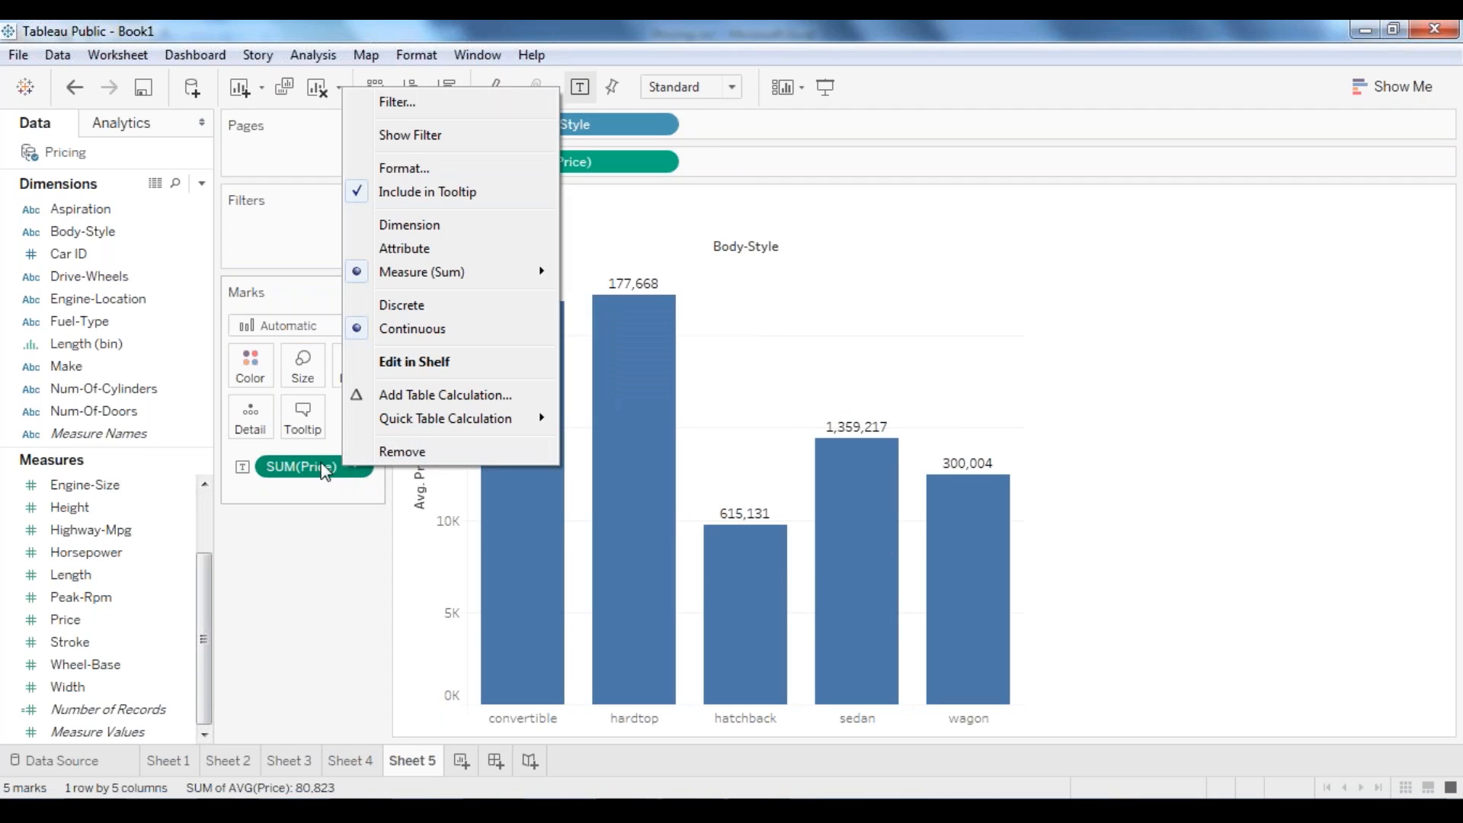
mouse_move(457, 277)
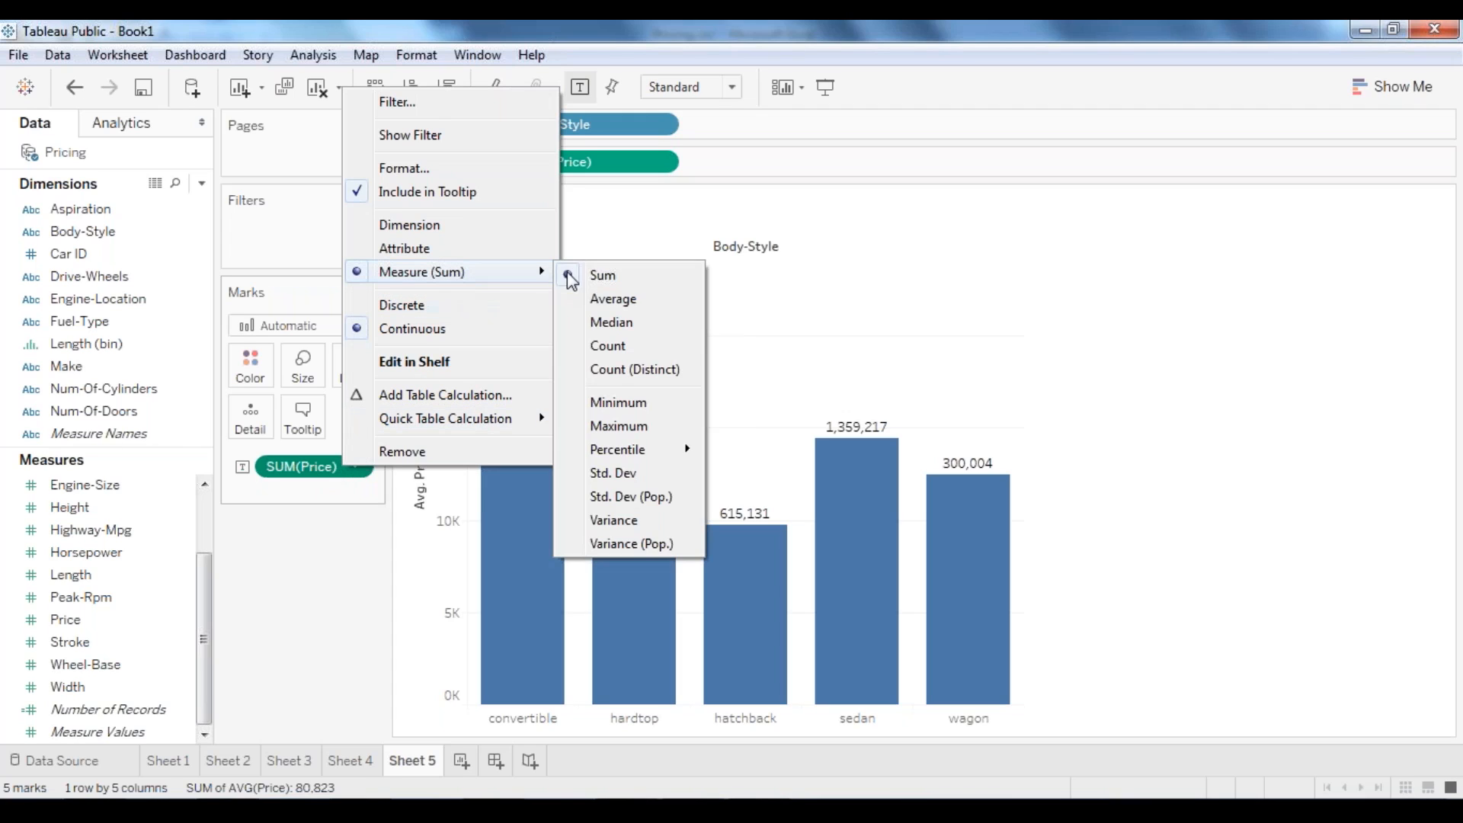
left_click(602, 299)
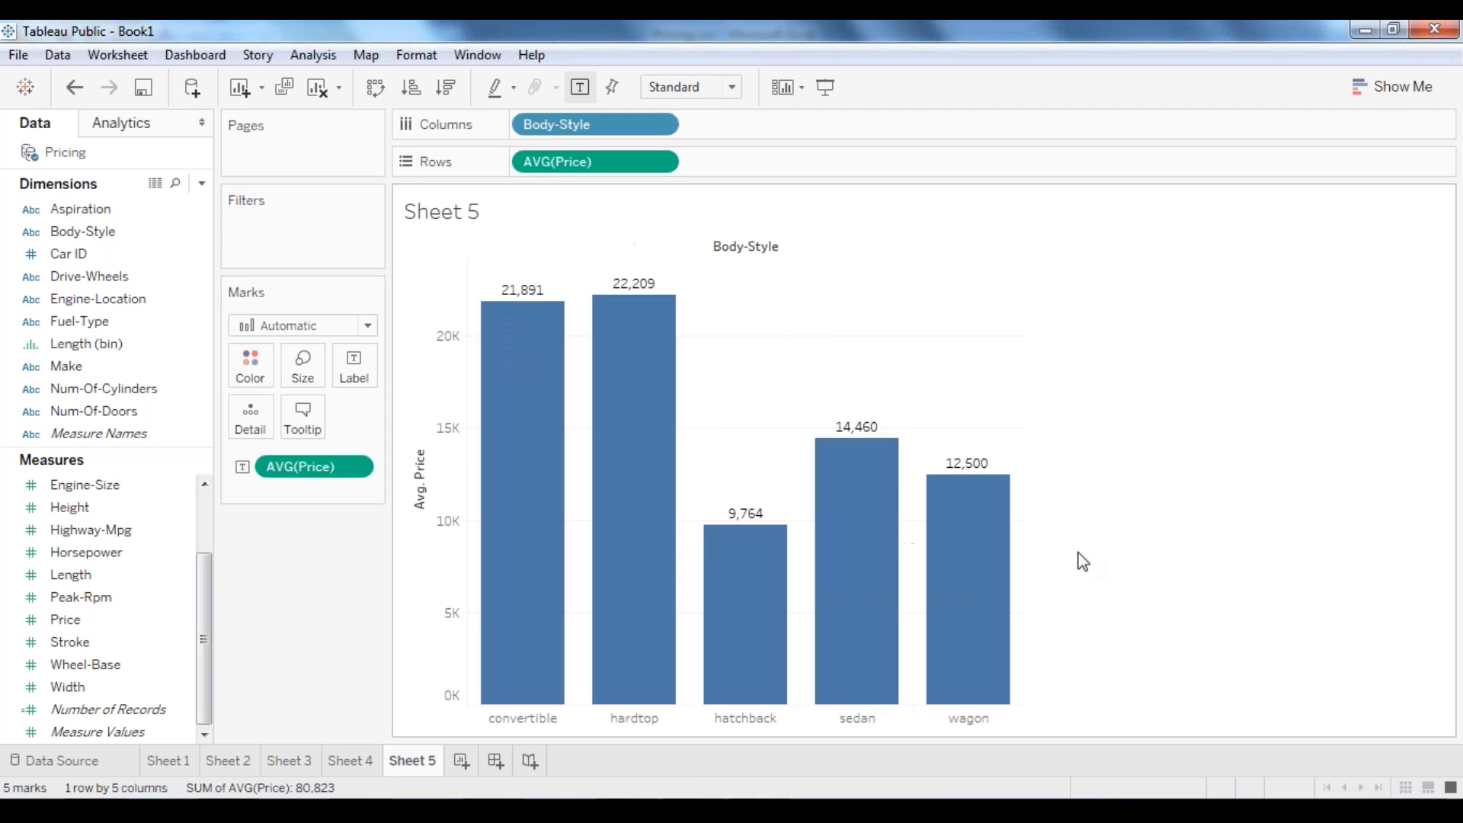
Step: Open the formatting of the bars' average price label and set its default number format to Currency (Custom)
right_click(297, 467)
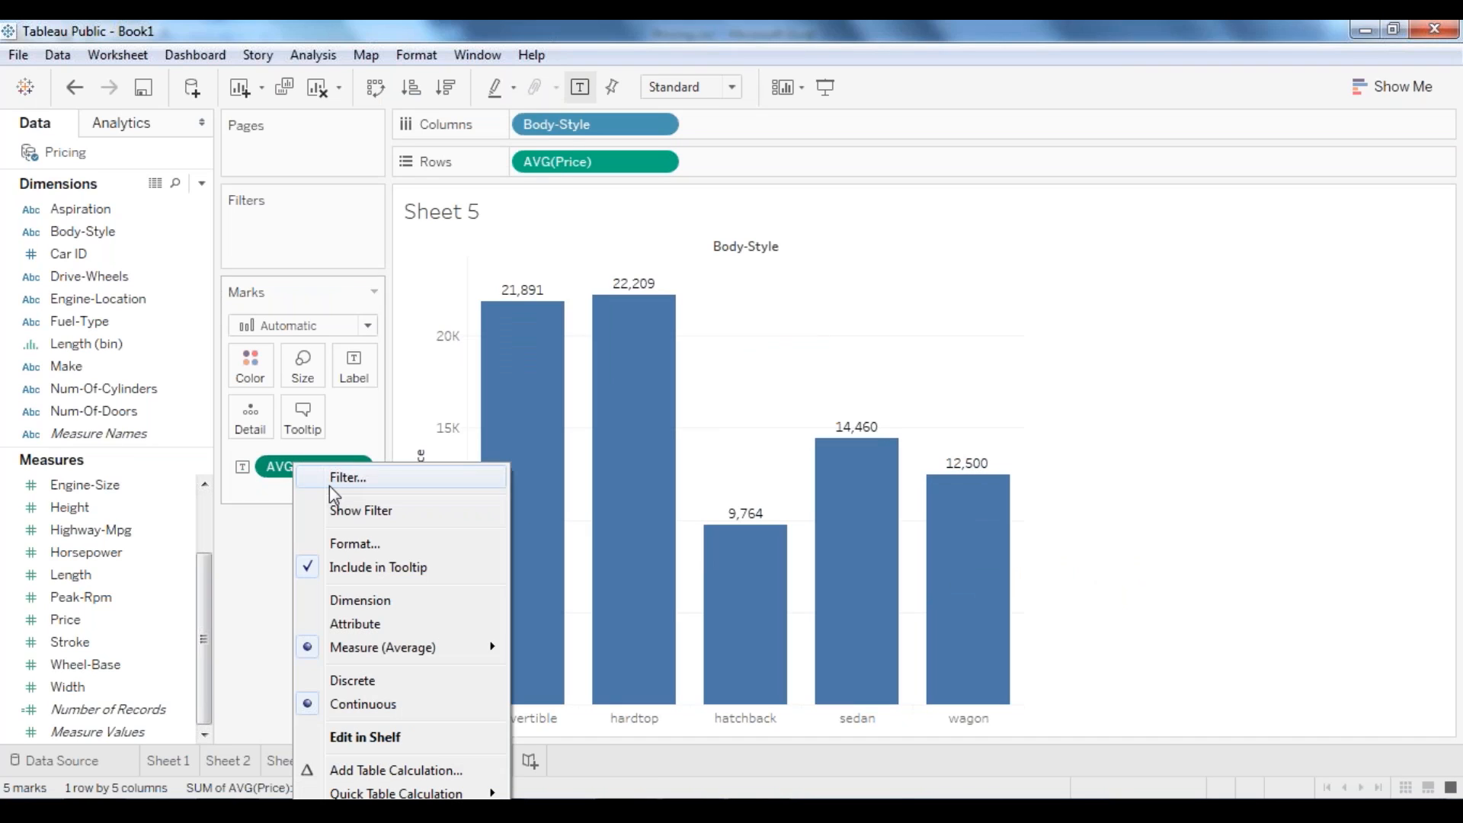
left_click(358, 563)
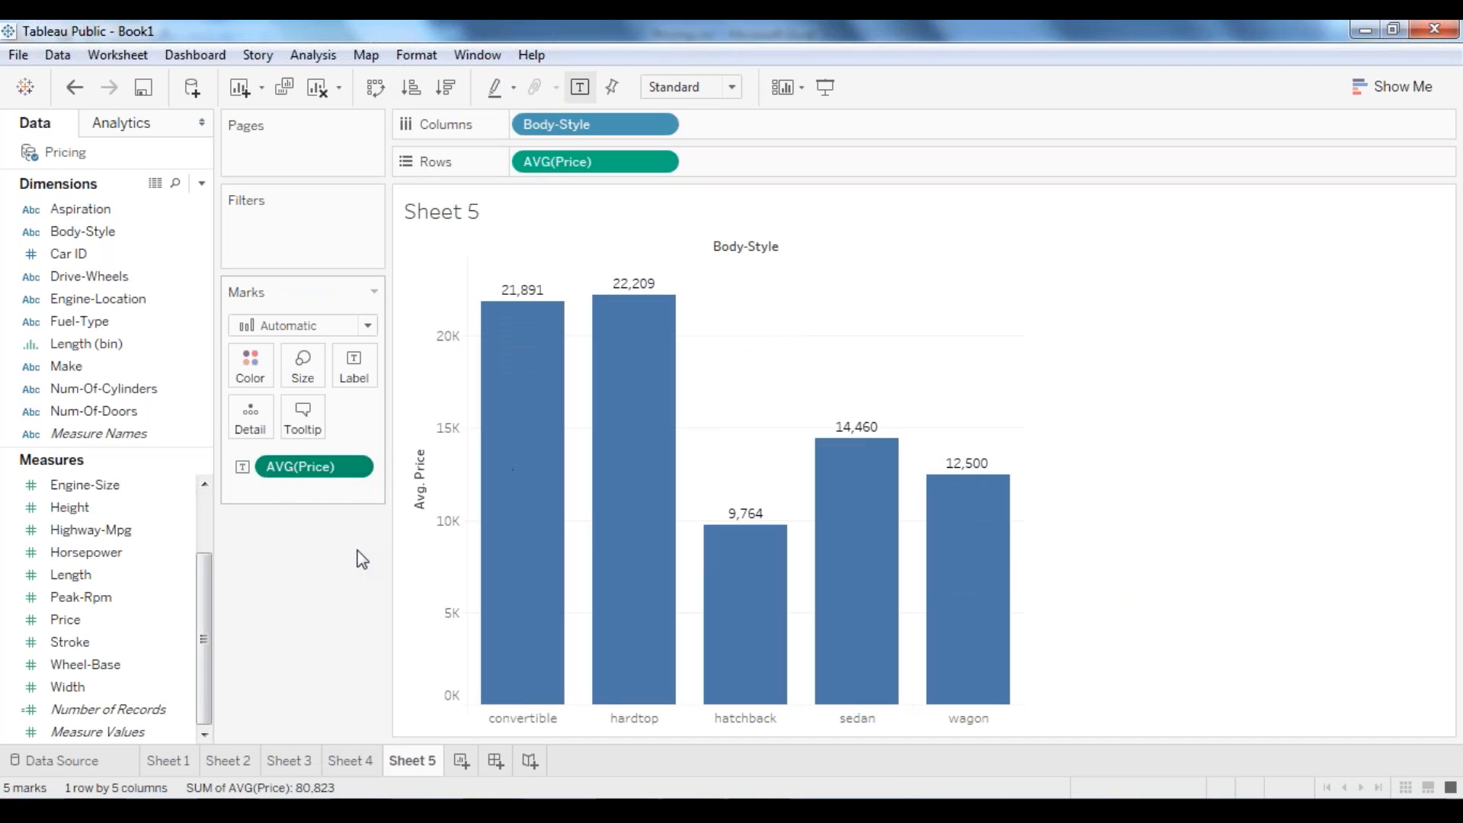
right_click(329, 470)
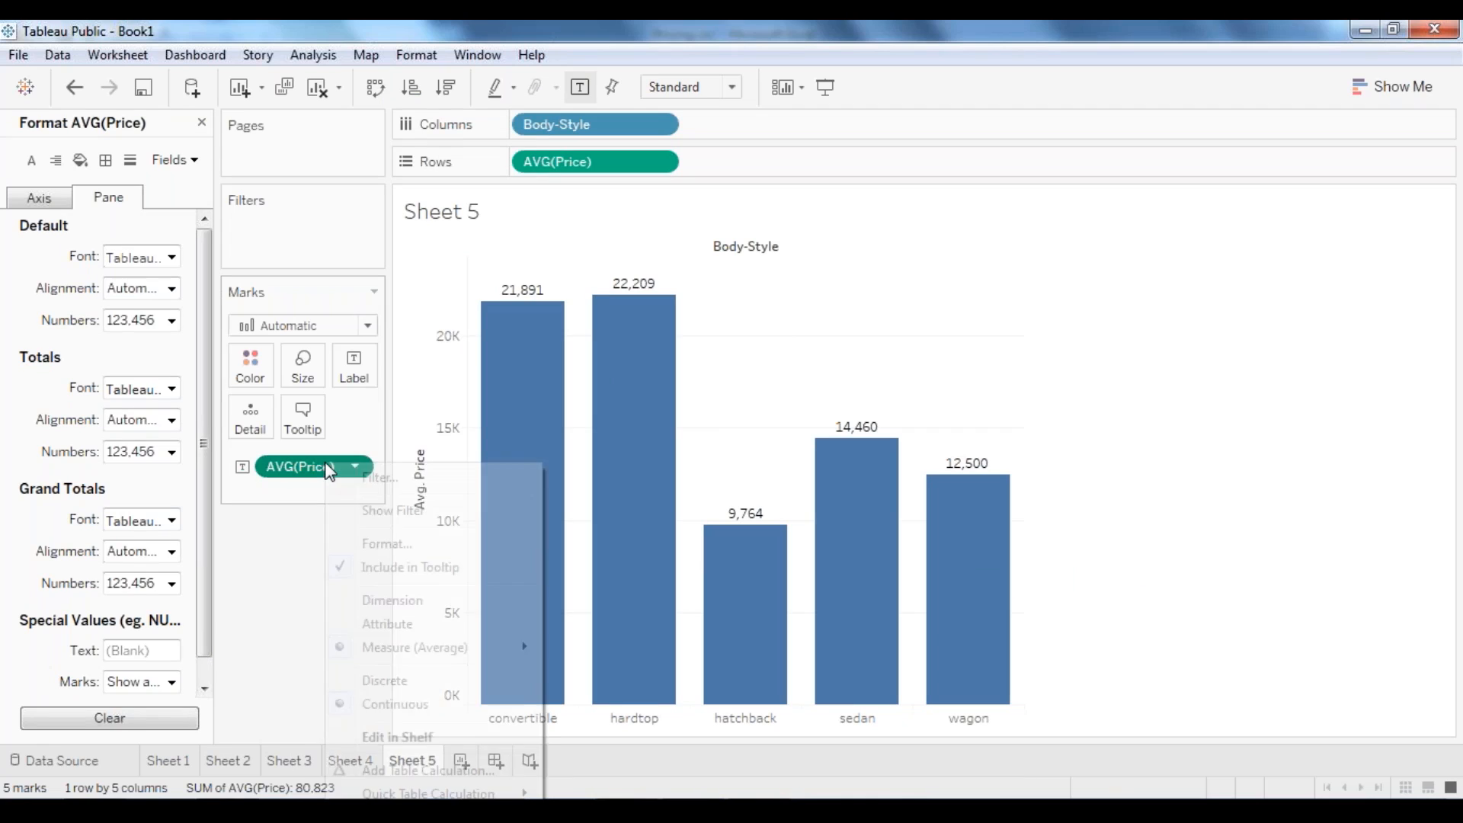
left_click(276, 547)
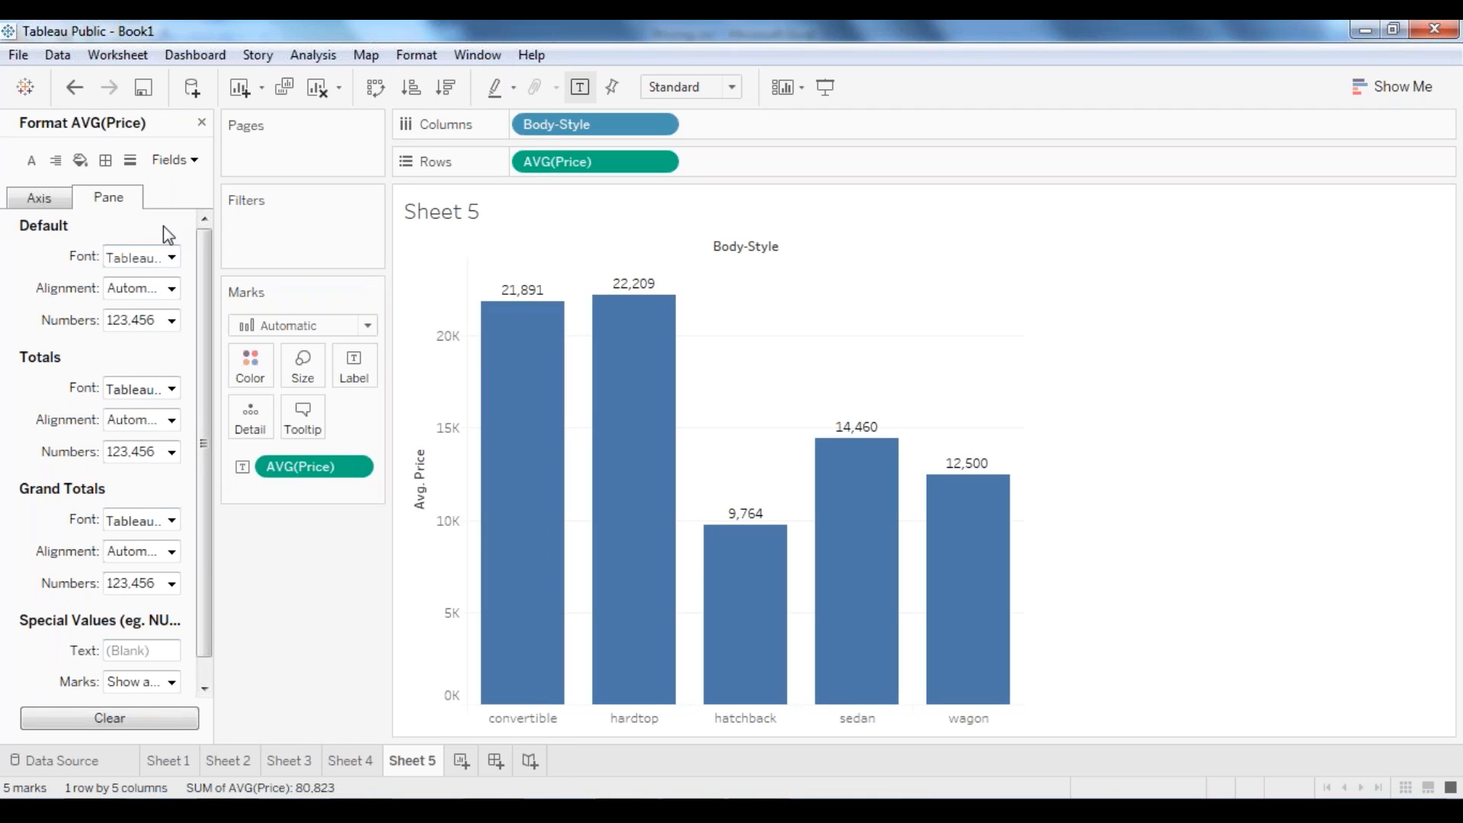
left_click(173, 321)
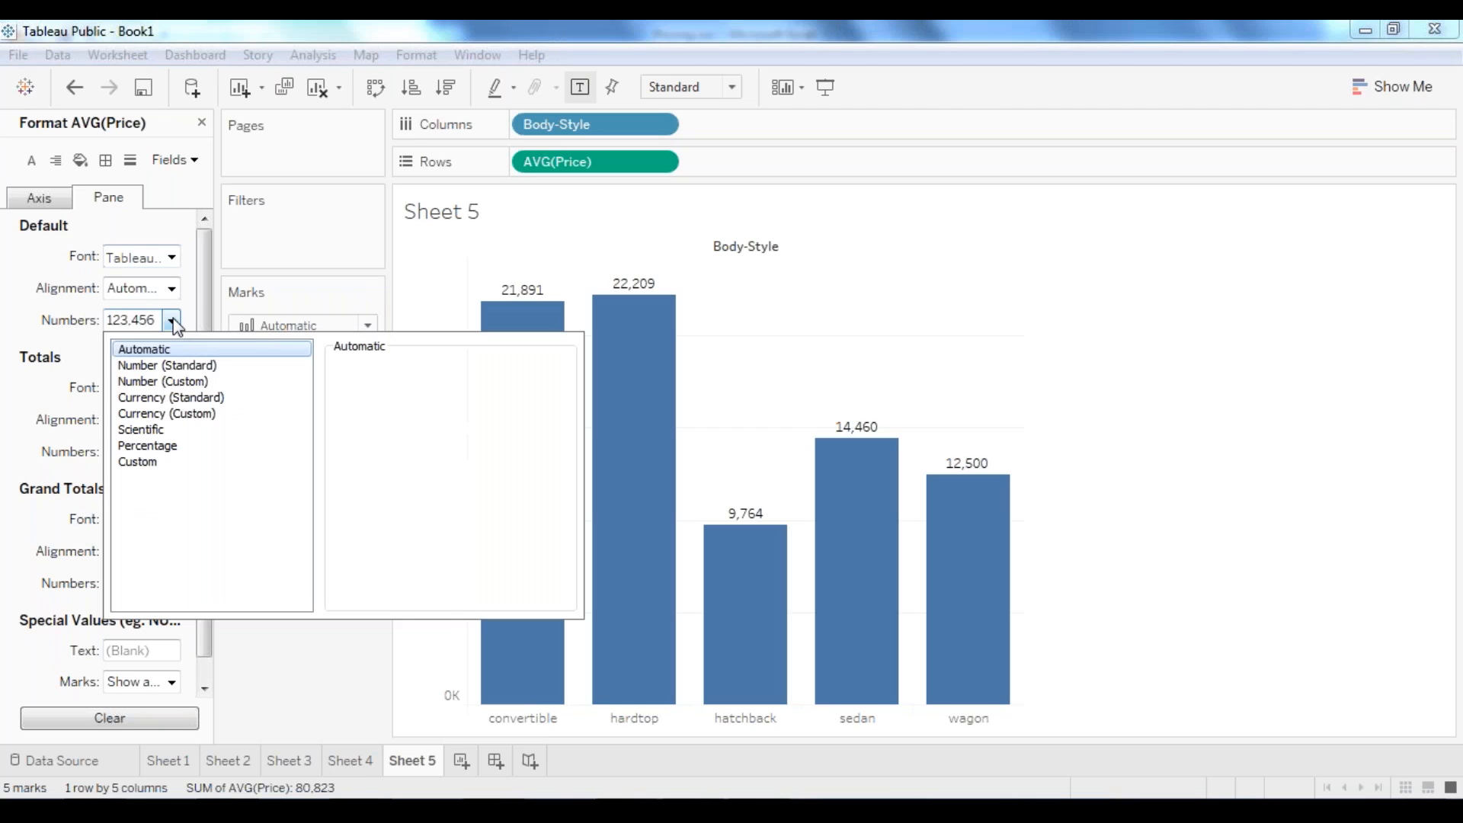
left_click(161, 418)
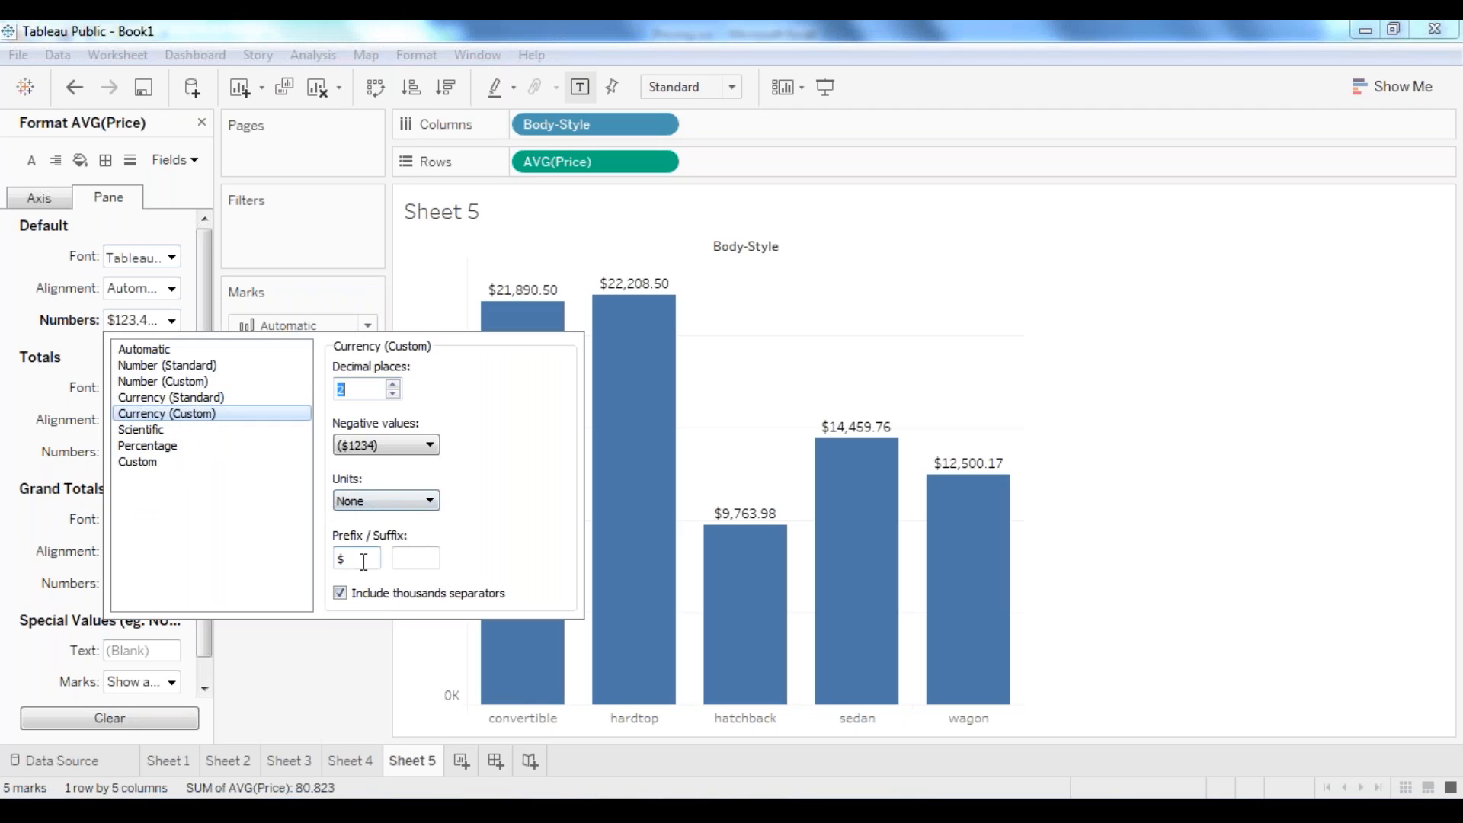
Step: Set the custom currency format to Thousands (K) units with 1 decimal place, and close the label formatting
left_click(387, 500)
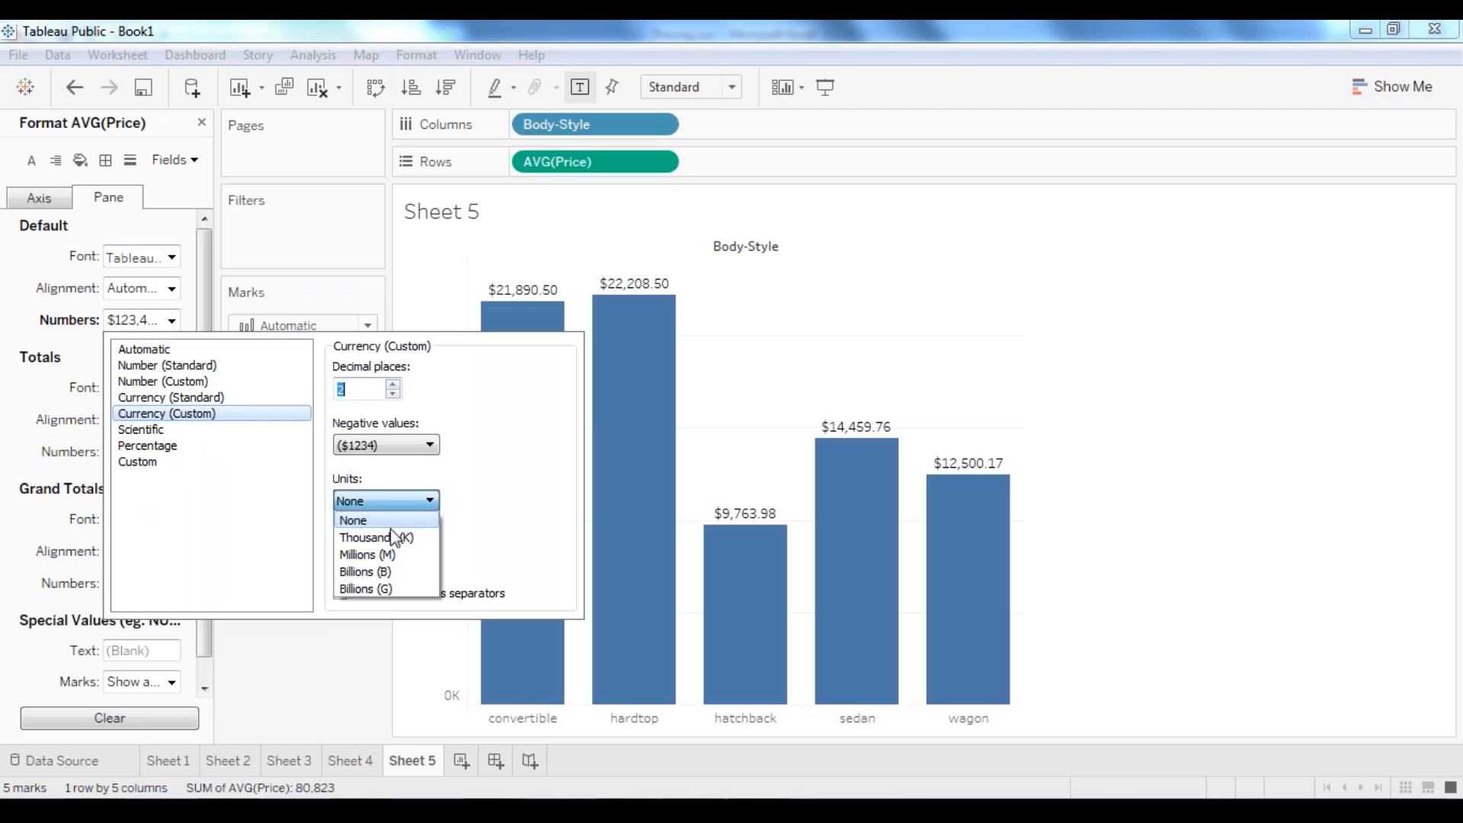
left_click(393, 536)
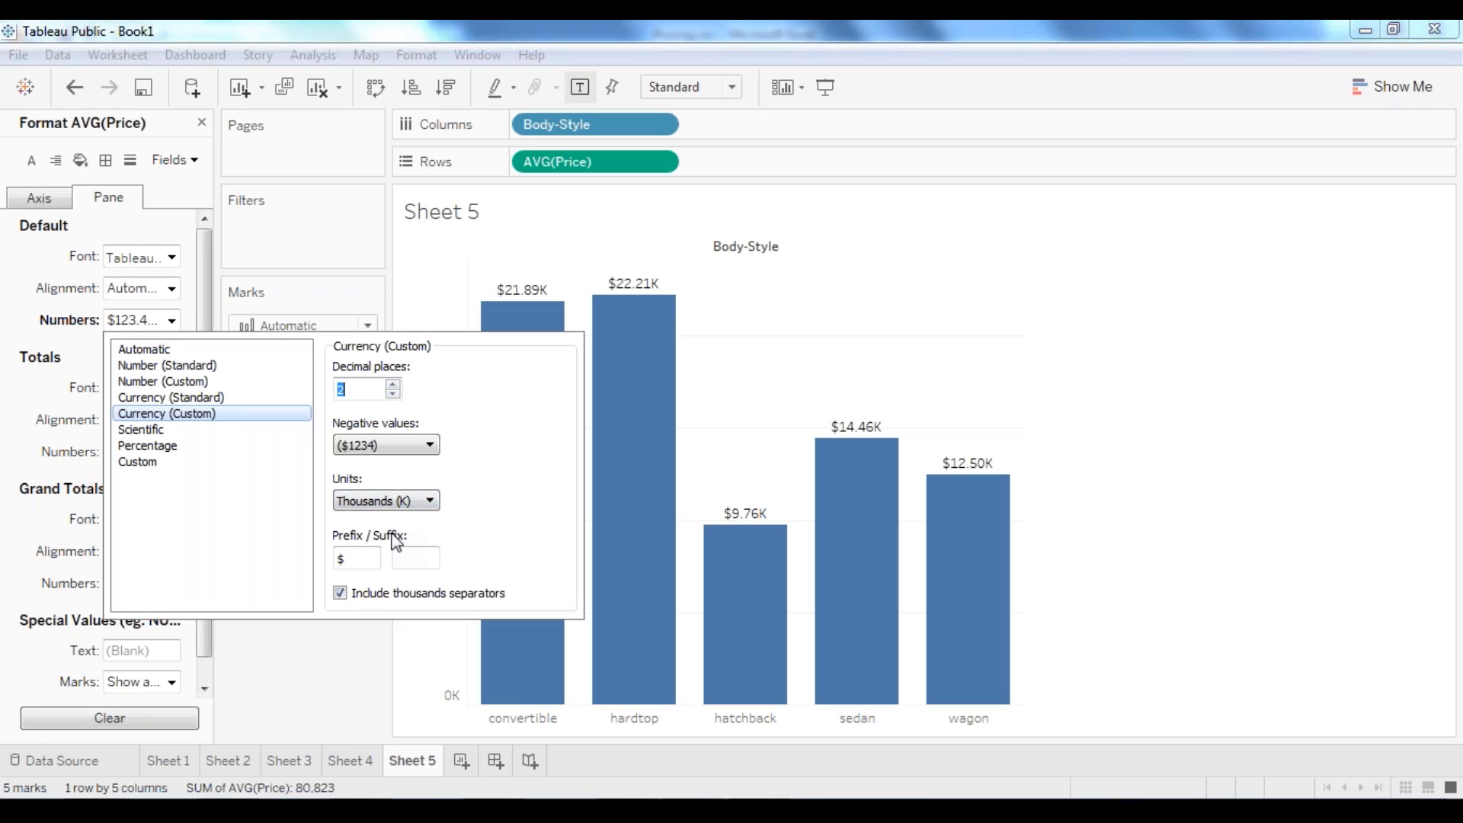
left_click(392, 394)
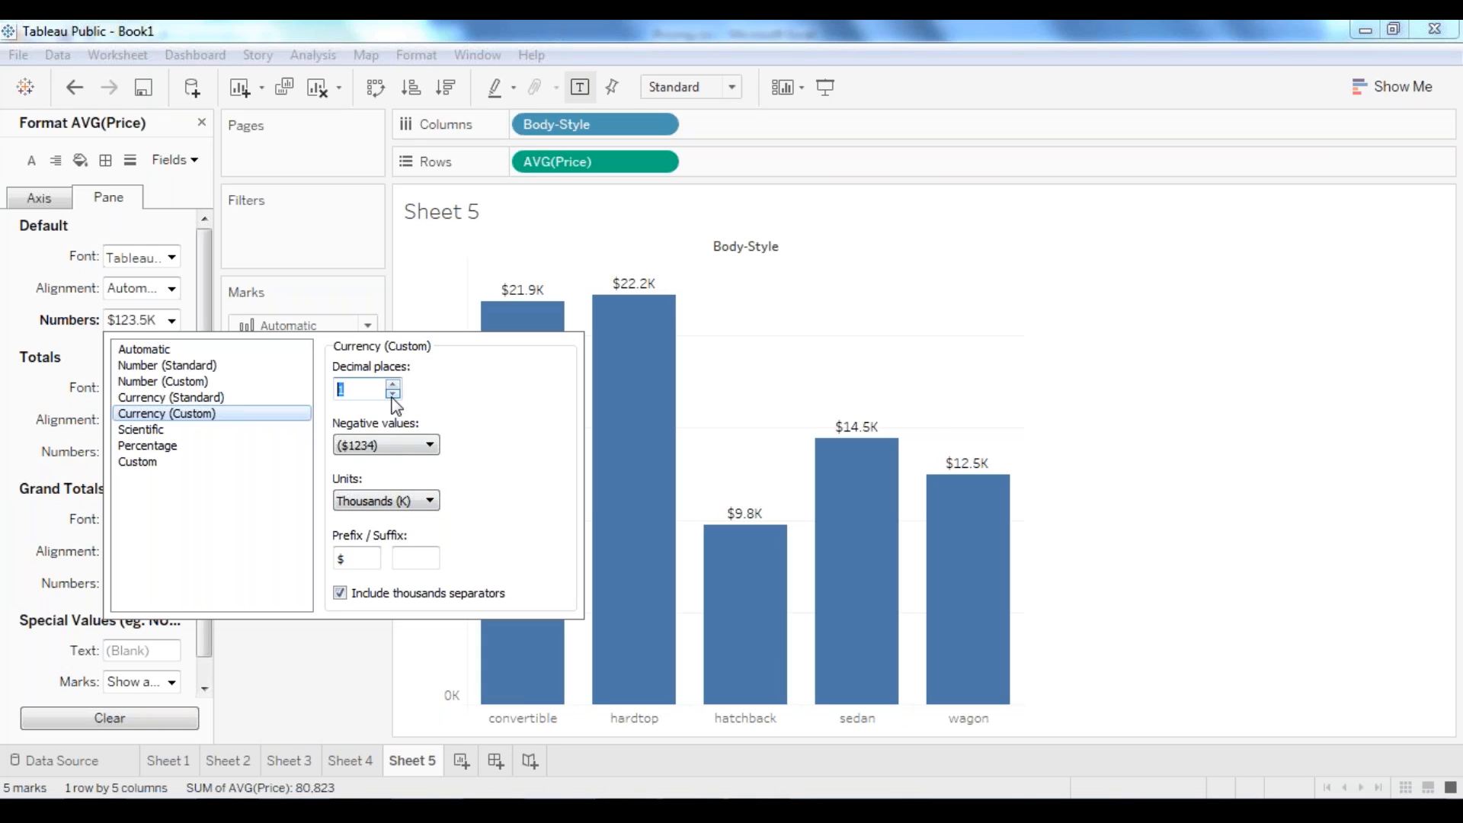
left_click(1143, 466)
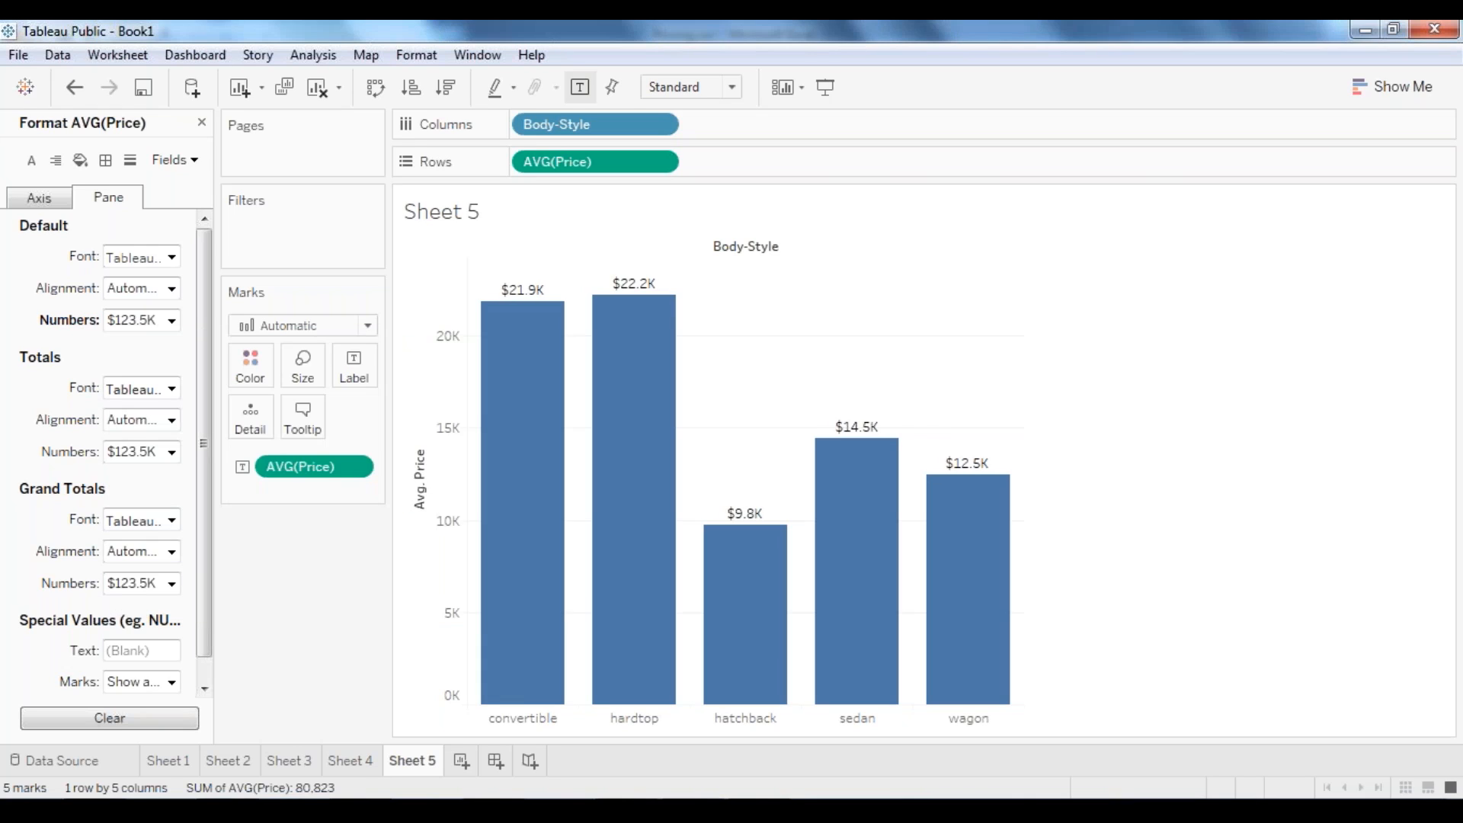
left_click(202, 123)
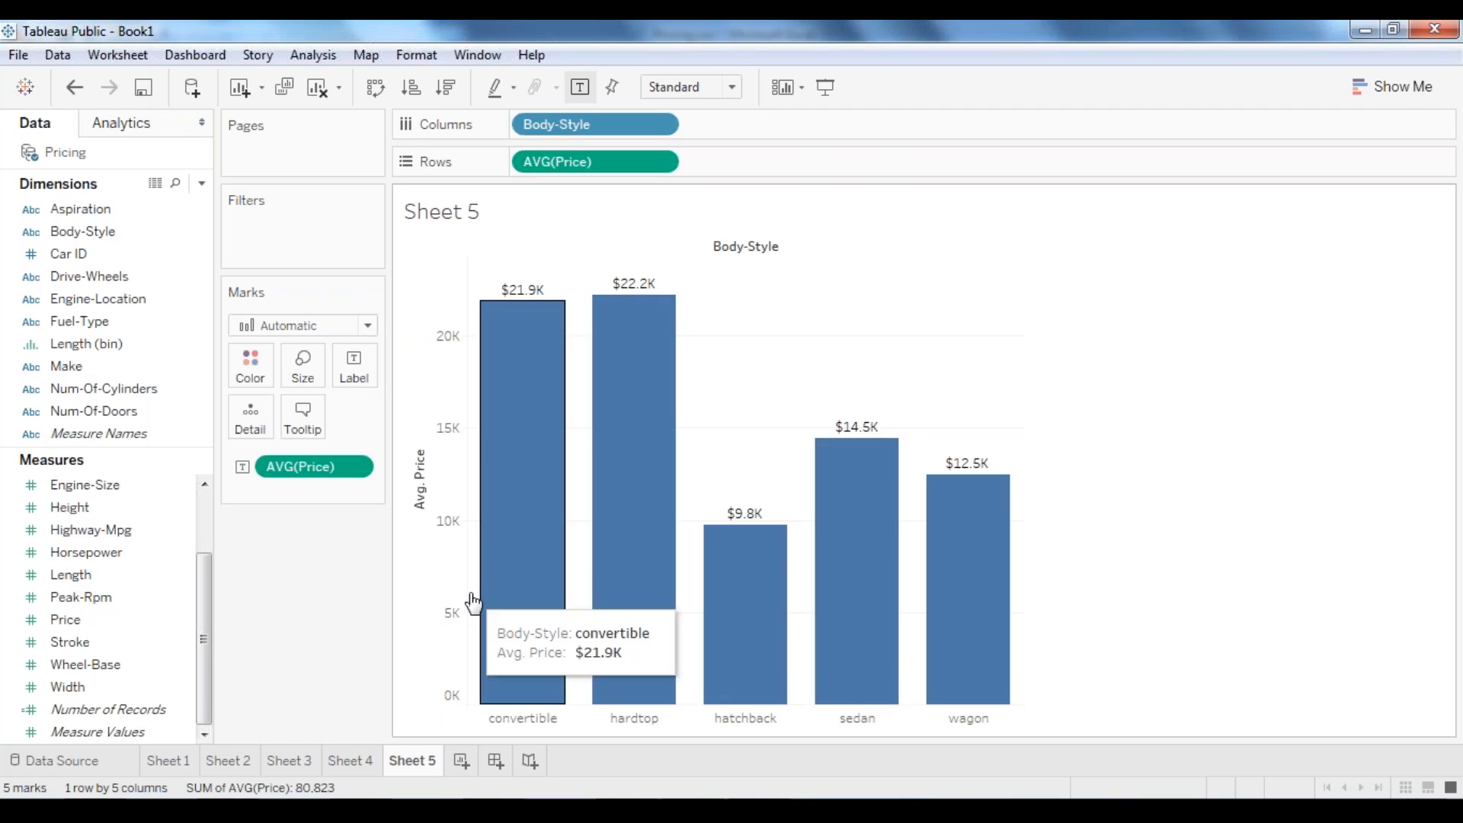
Step: Color the average price bars on Sheet 5 by Body-Style
left_click(87, 235)
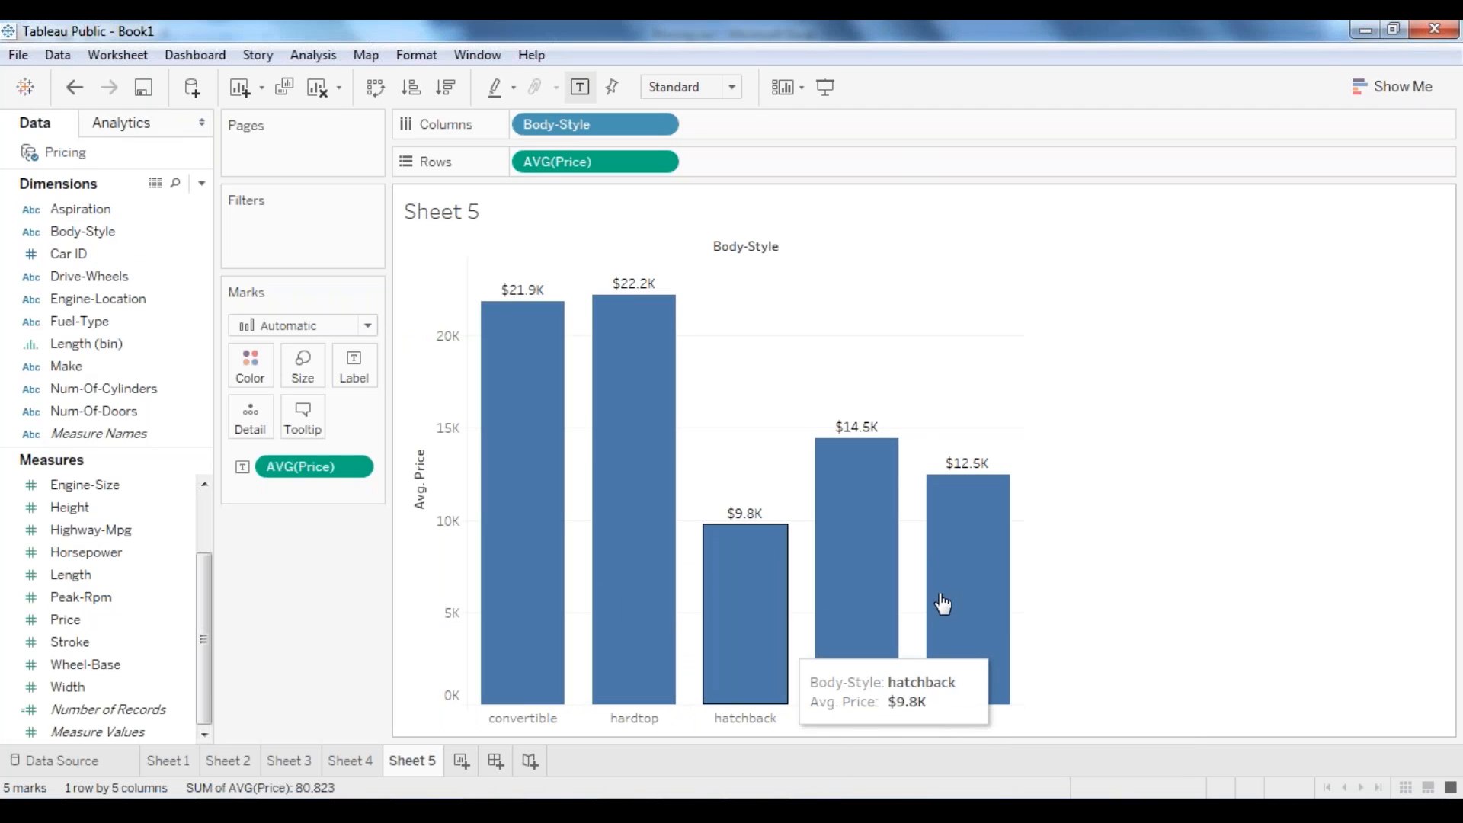
left_click_drag(79, 231, 250, 363)
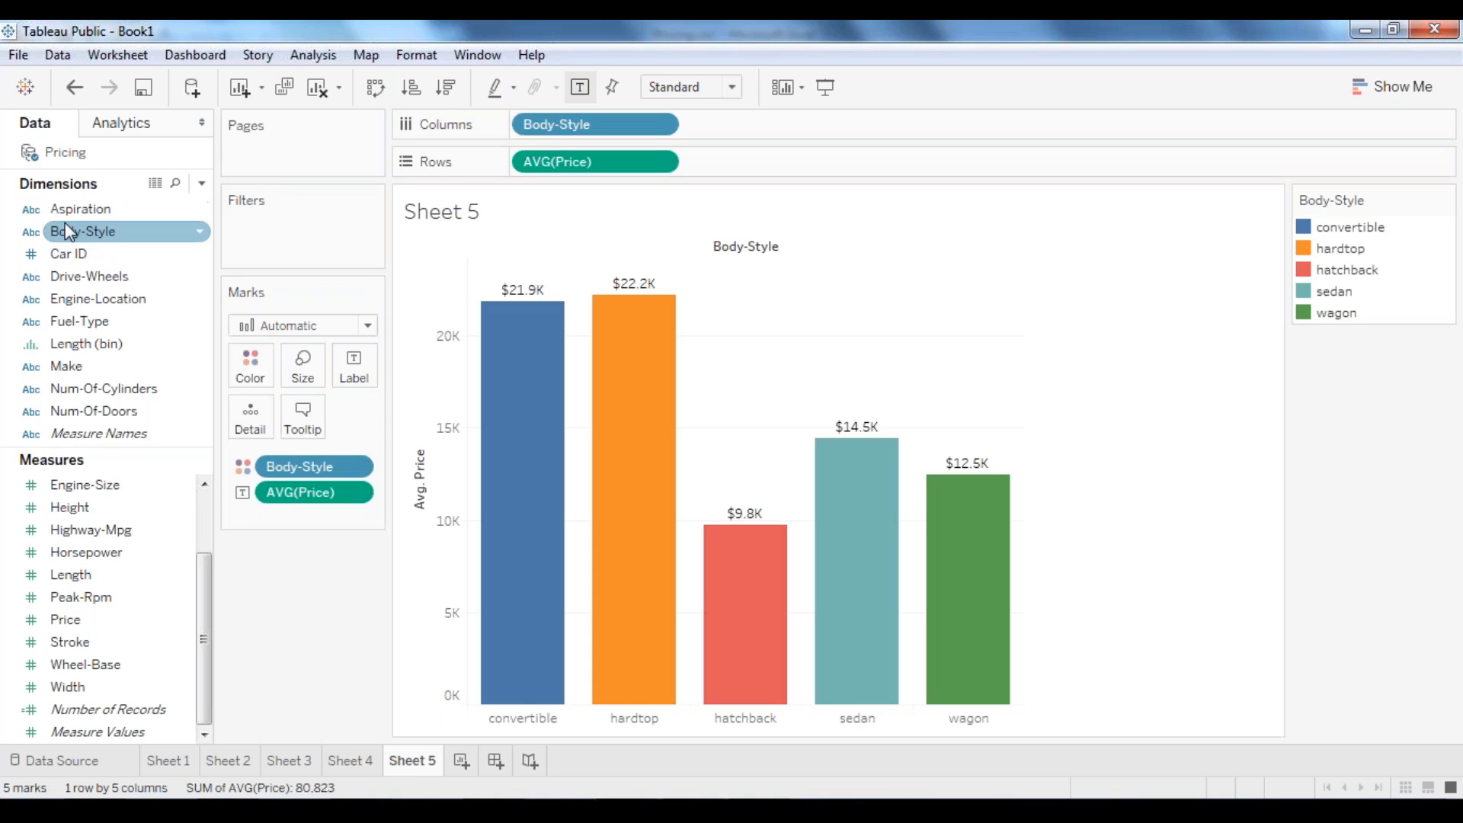
mouse_move(525, 522)
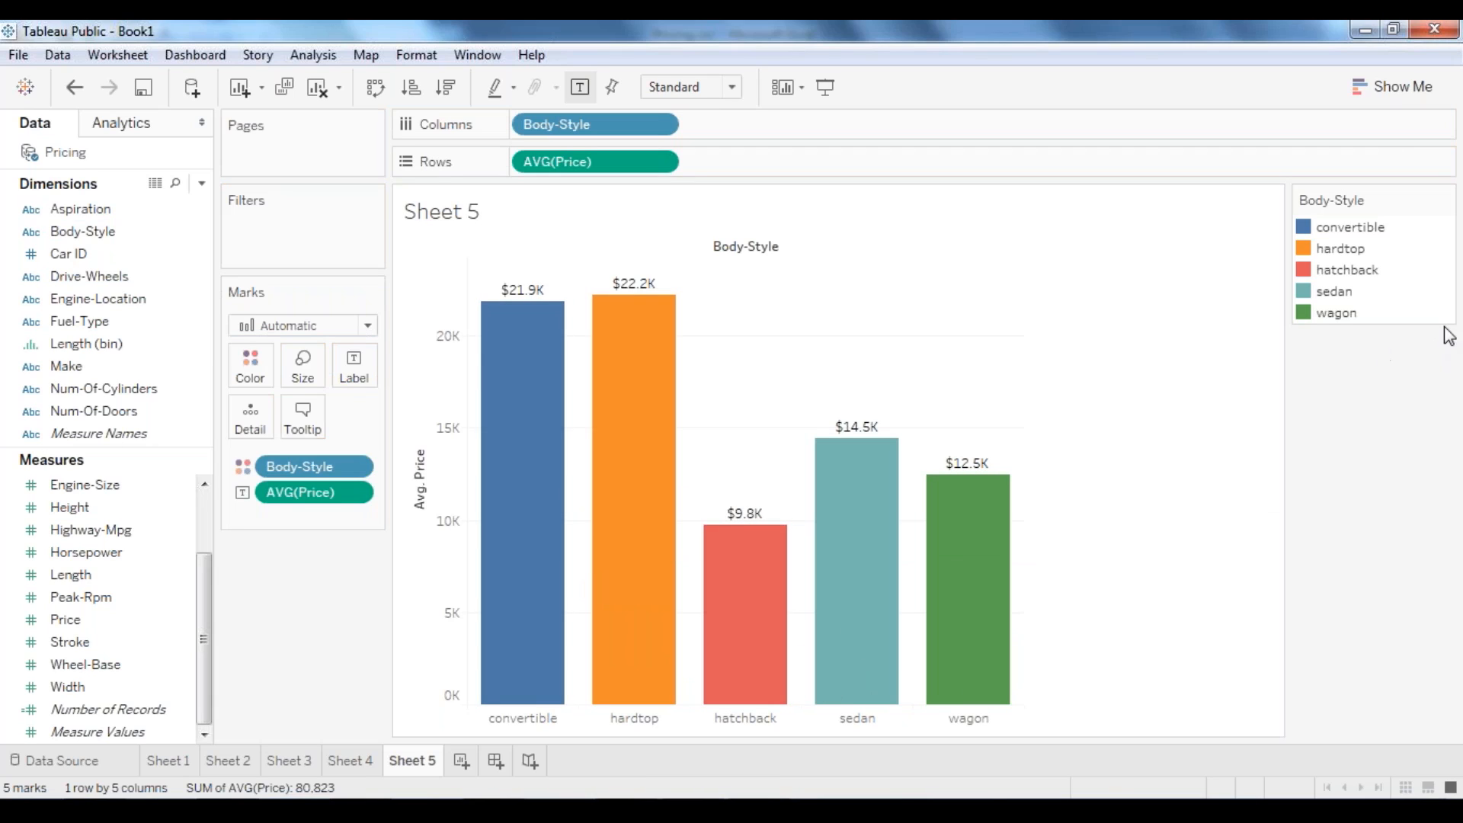
left_click(1420, 457)
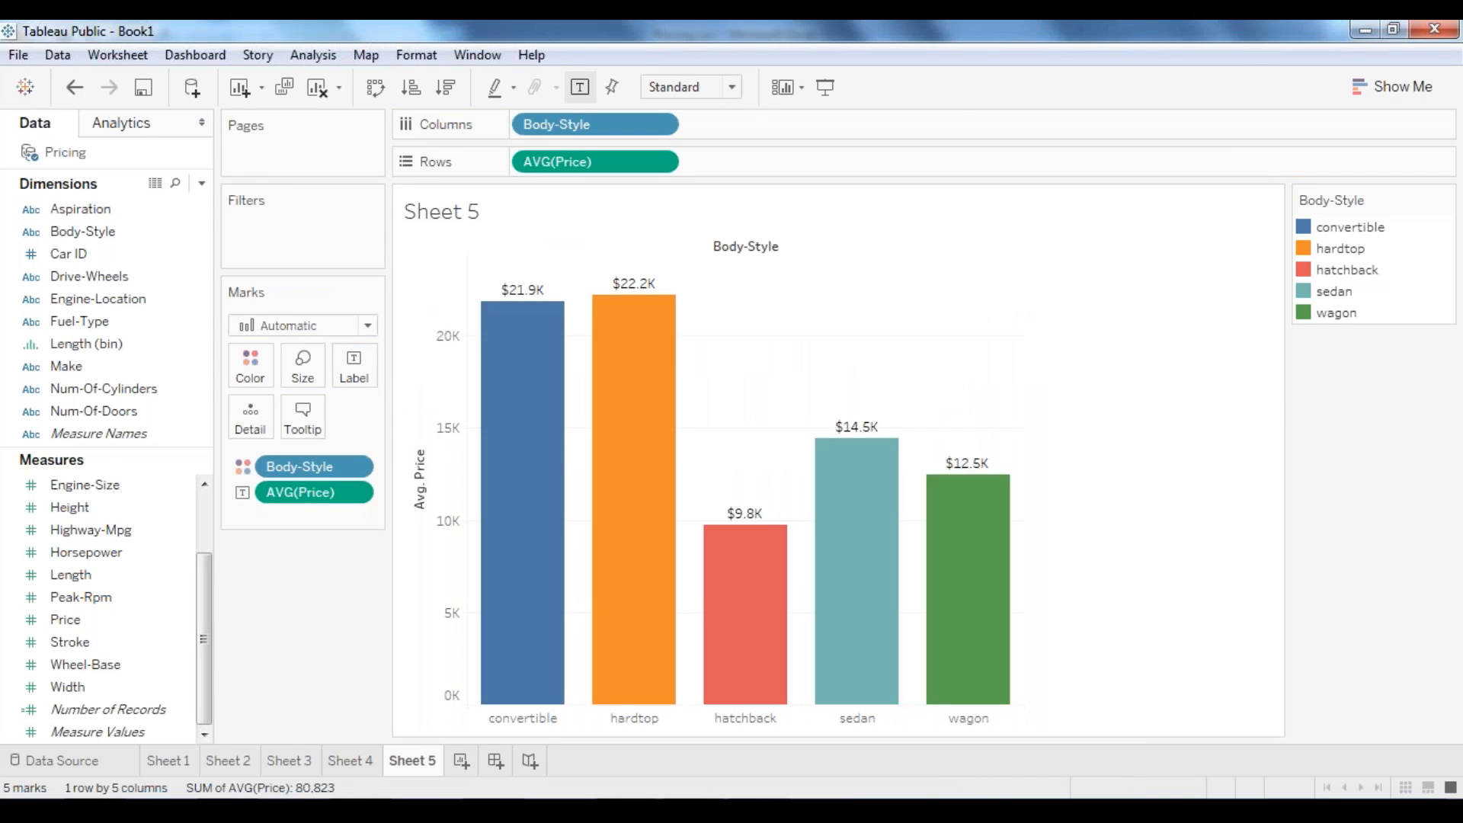
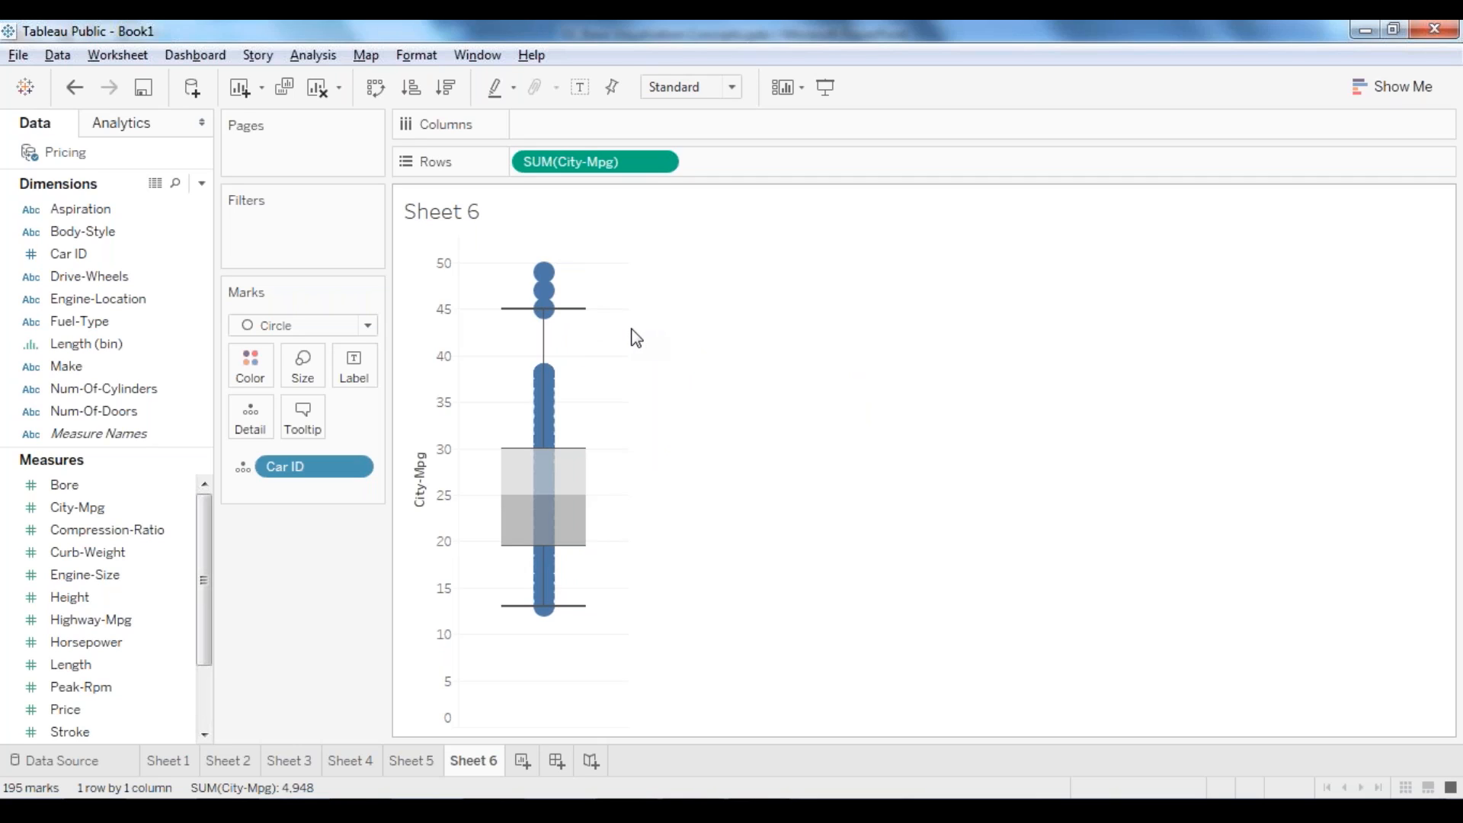
Step: Narrow the City-Mpg box plot on Sheet 6 in two stages
left_click_drag(629, 329, 596, 329)
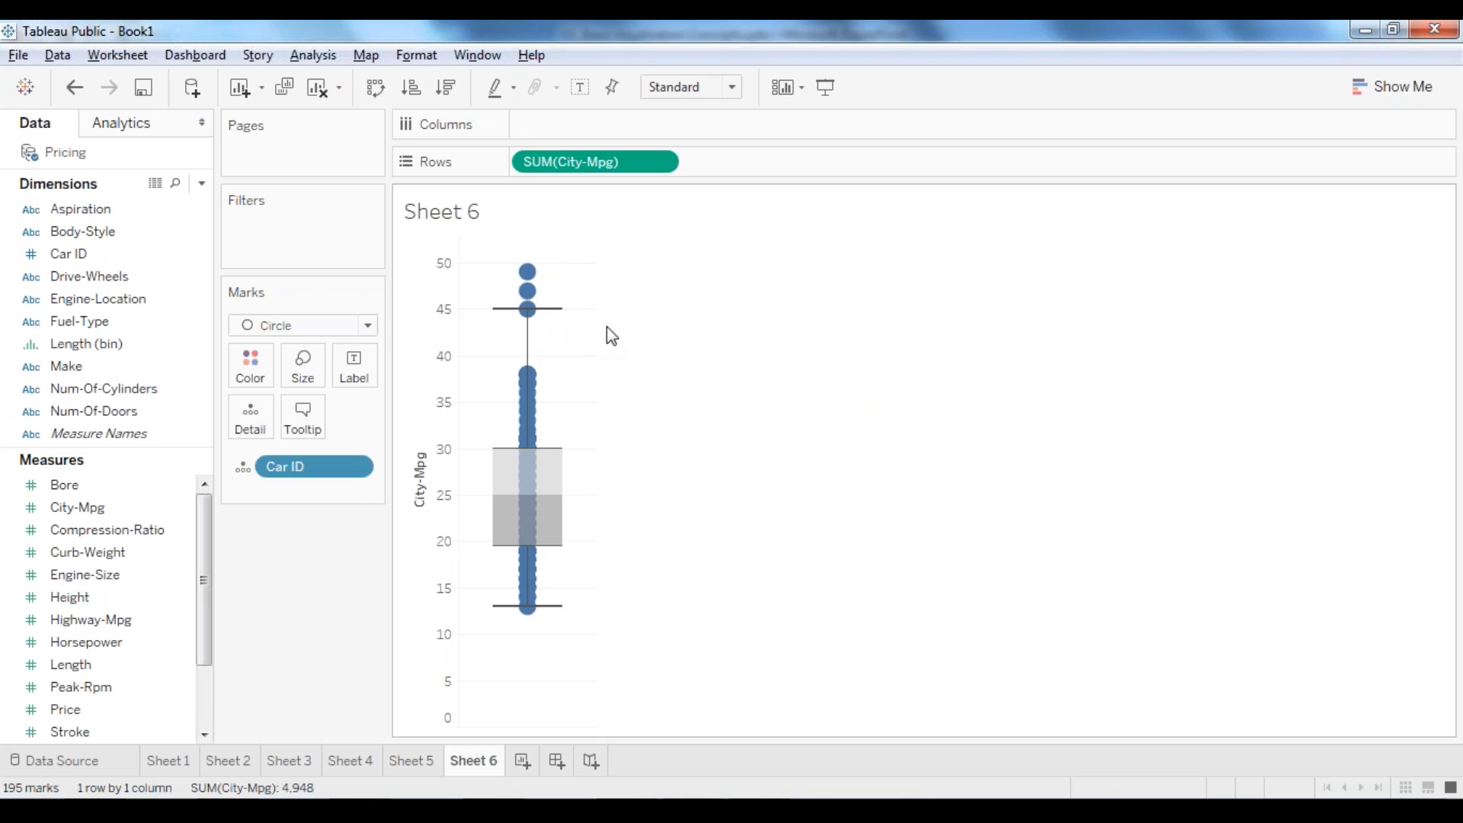
left_click_drag(595, 326, 572, 326)
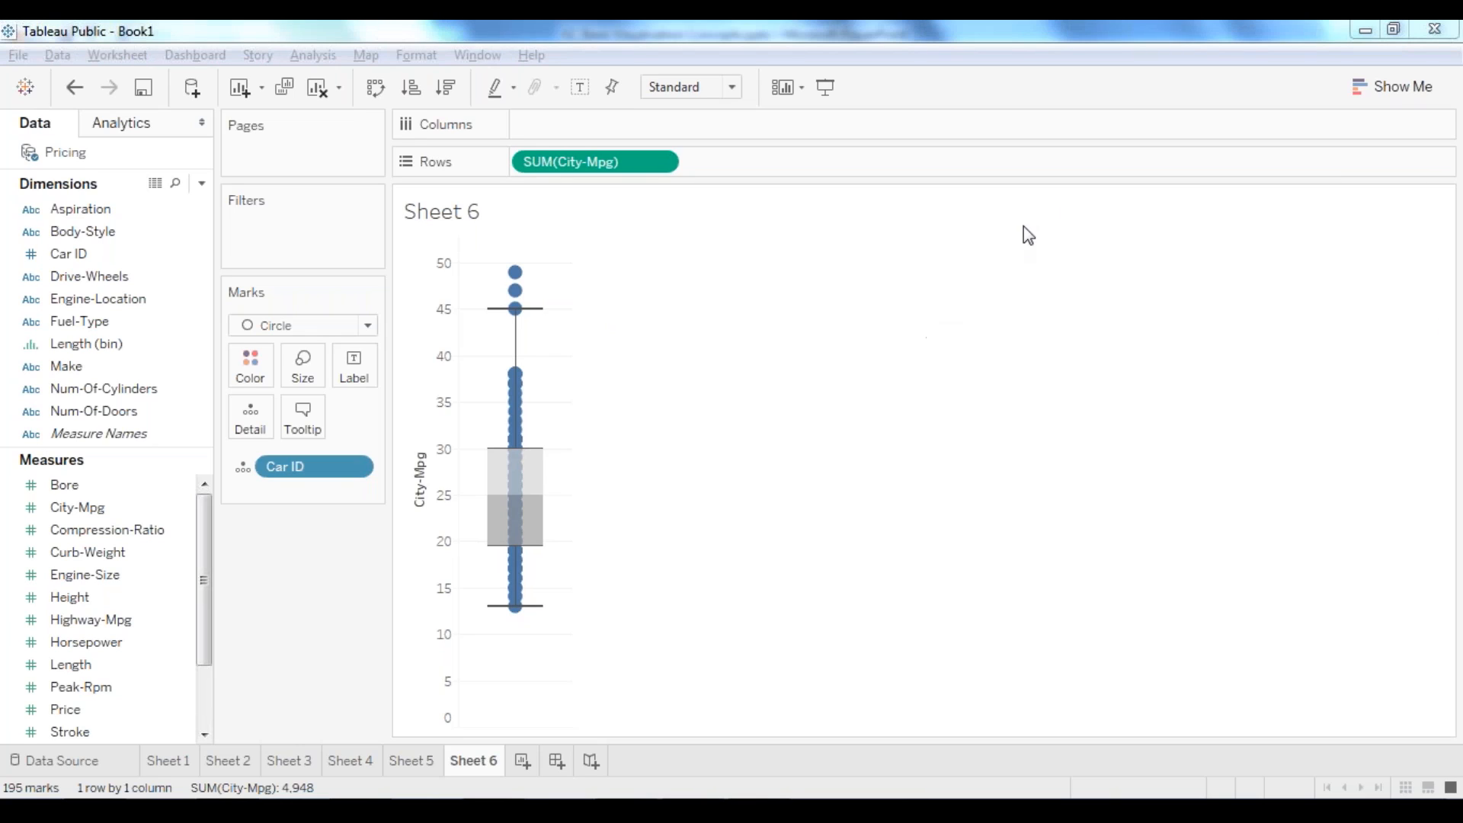
Step: Split the City-Mpg box plot on Sheet 6 into one column per Fuel-Type and color its marks by Fuel-Type
left_click(86, 321)
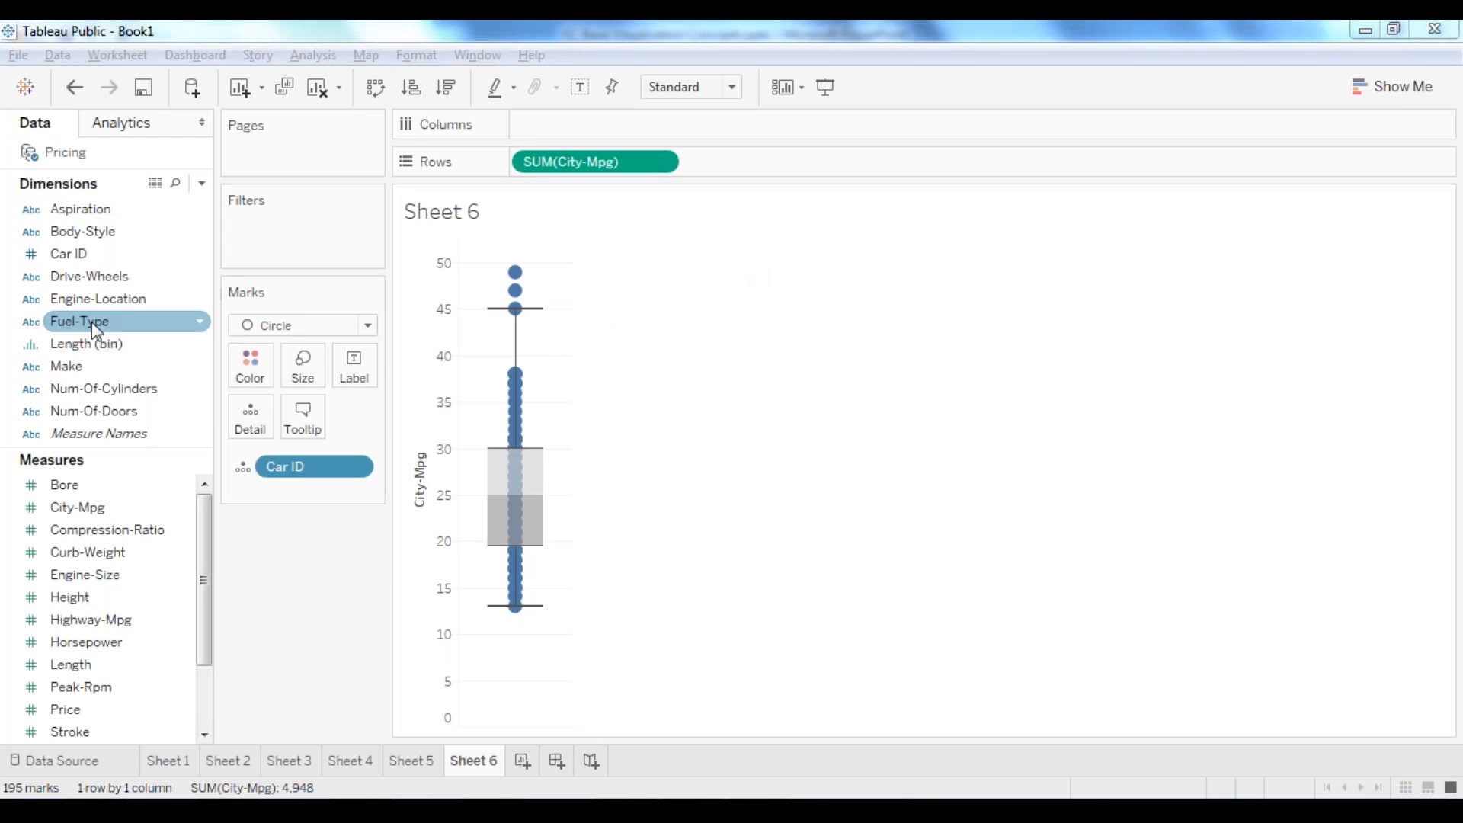
left_click(62, 317)
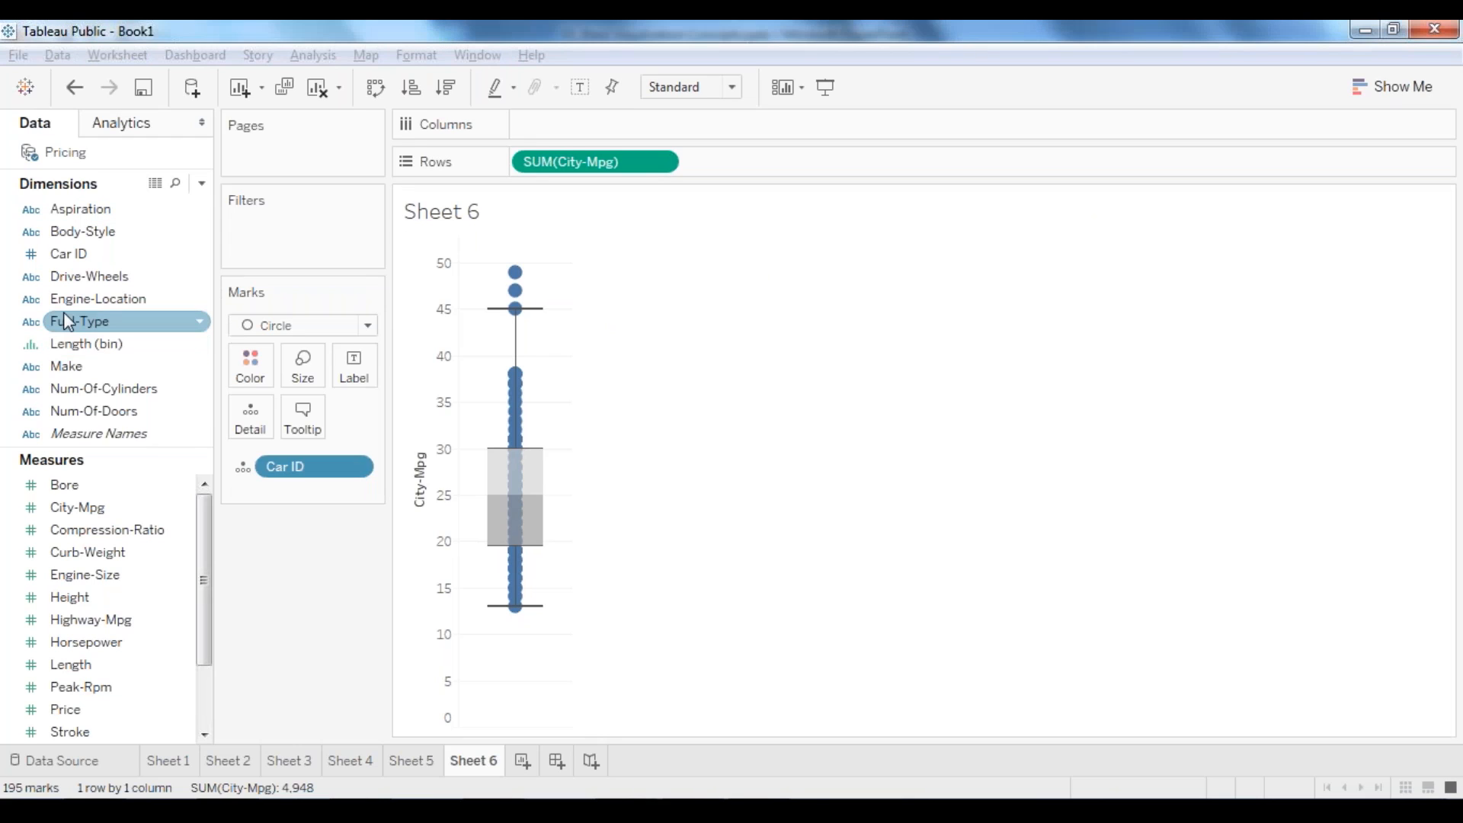
mouse_move(98, 327)
left_mouse_down()
mouse_move(130, 327)
mouse_move(596, 131)
left_mouse_up()
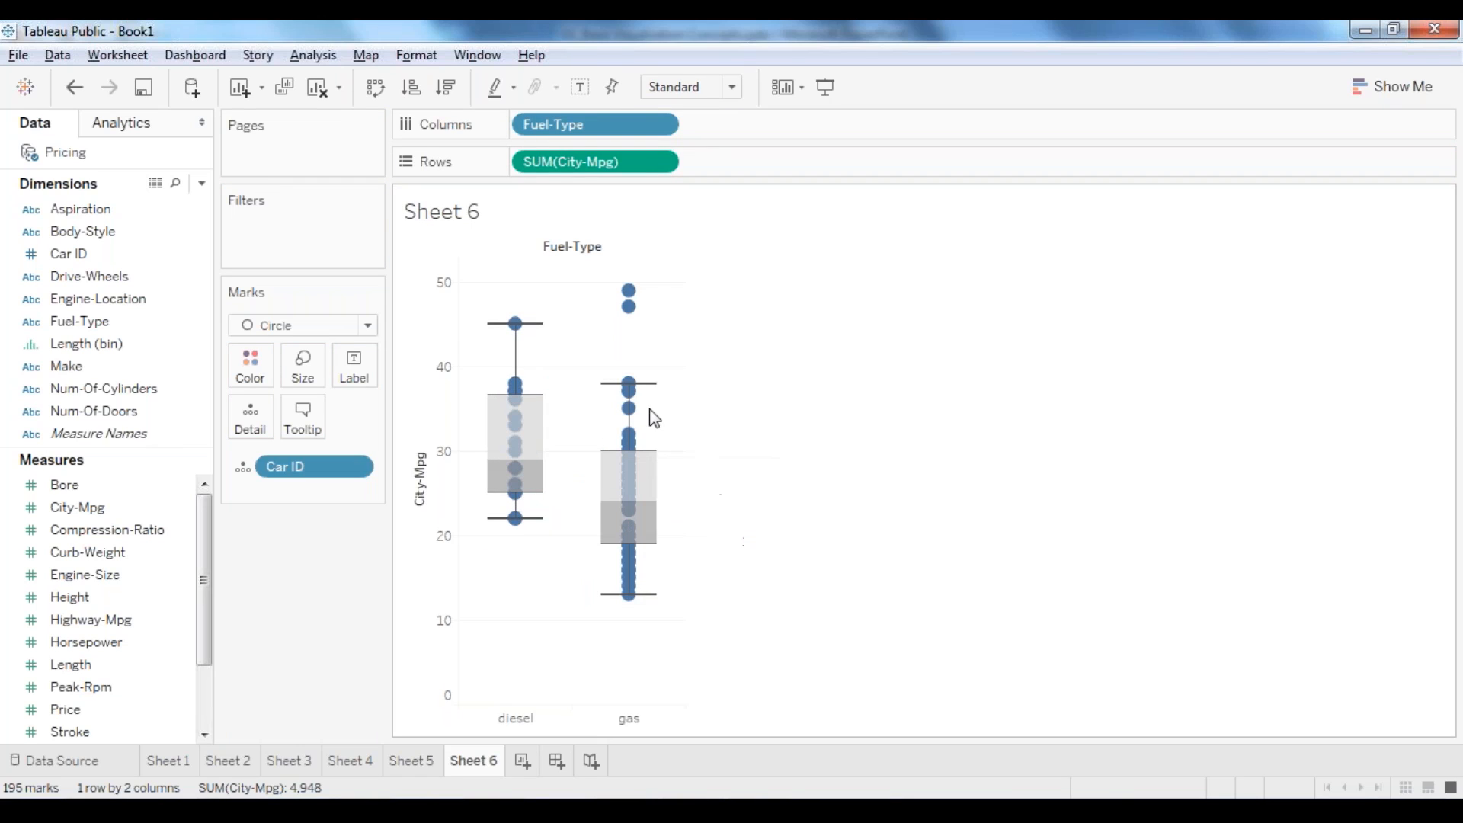
mouse_move(509, 520)
mouse_move(632, 306)
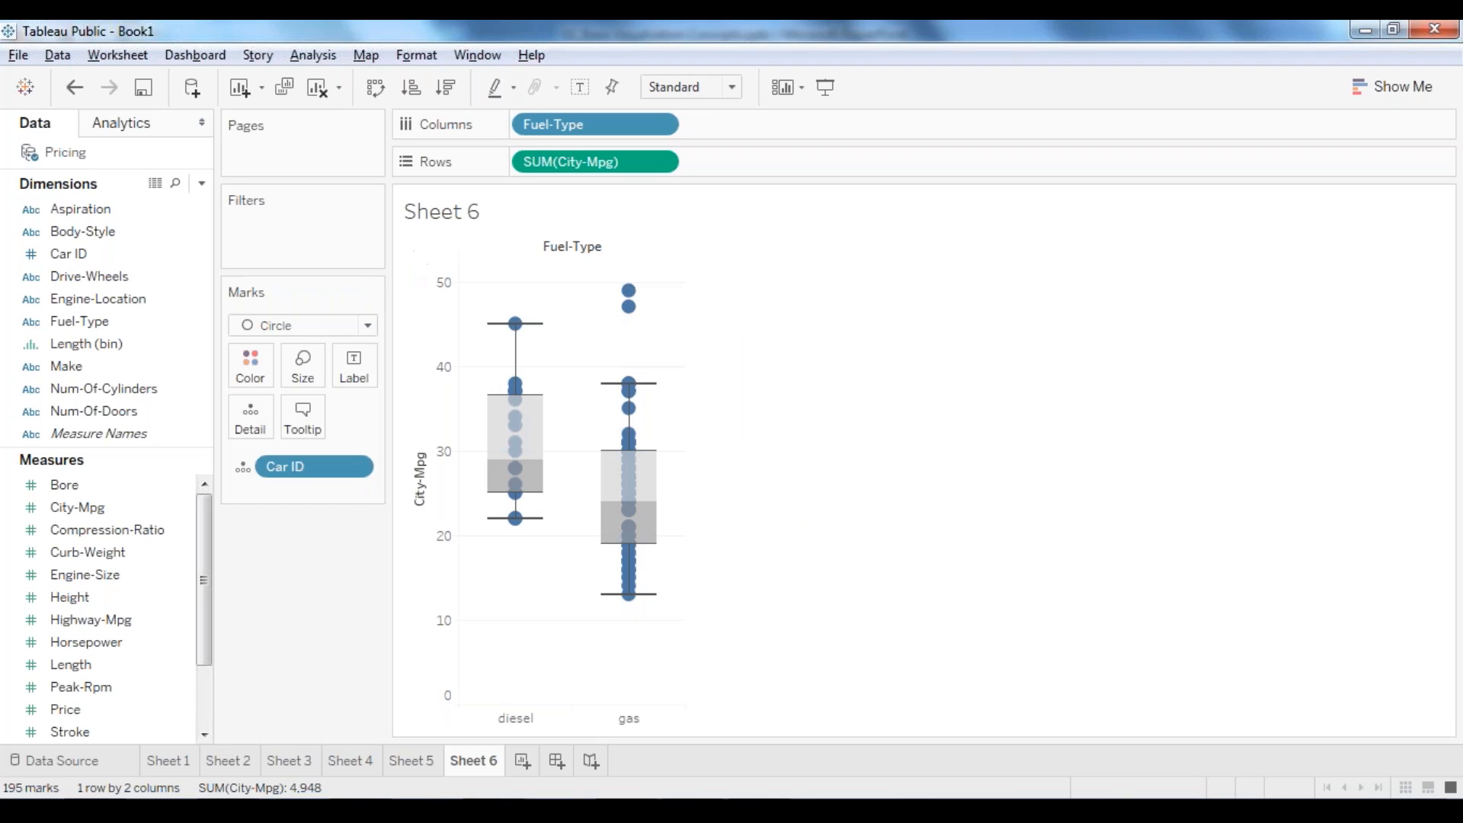
left_click(179, 278)
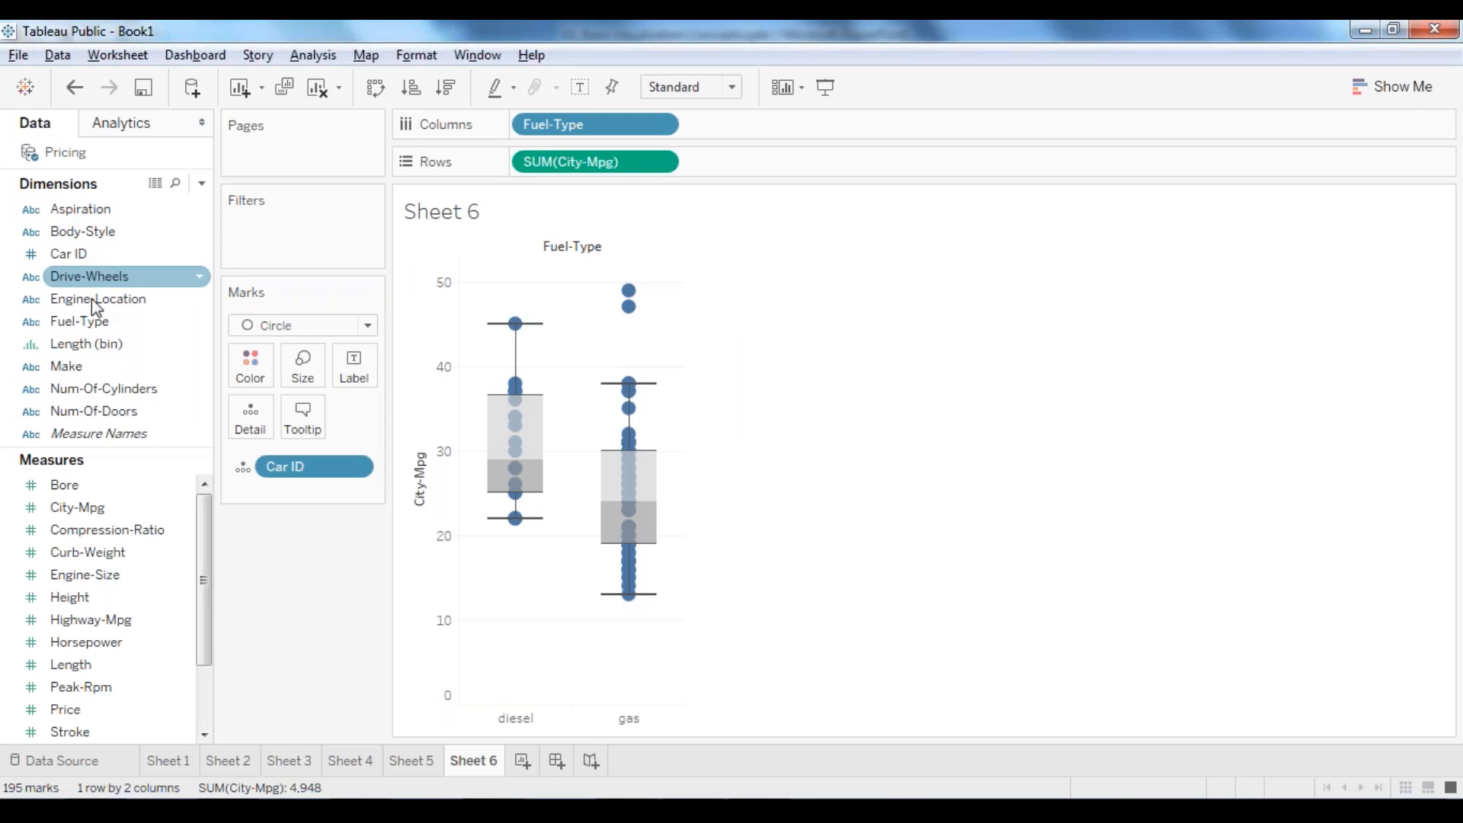
left_click_drag(82, 322, 250, 365)
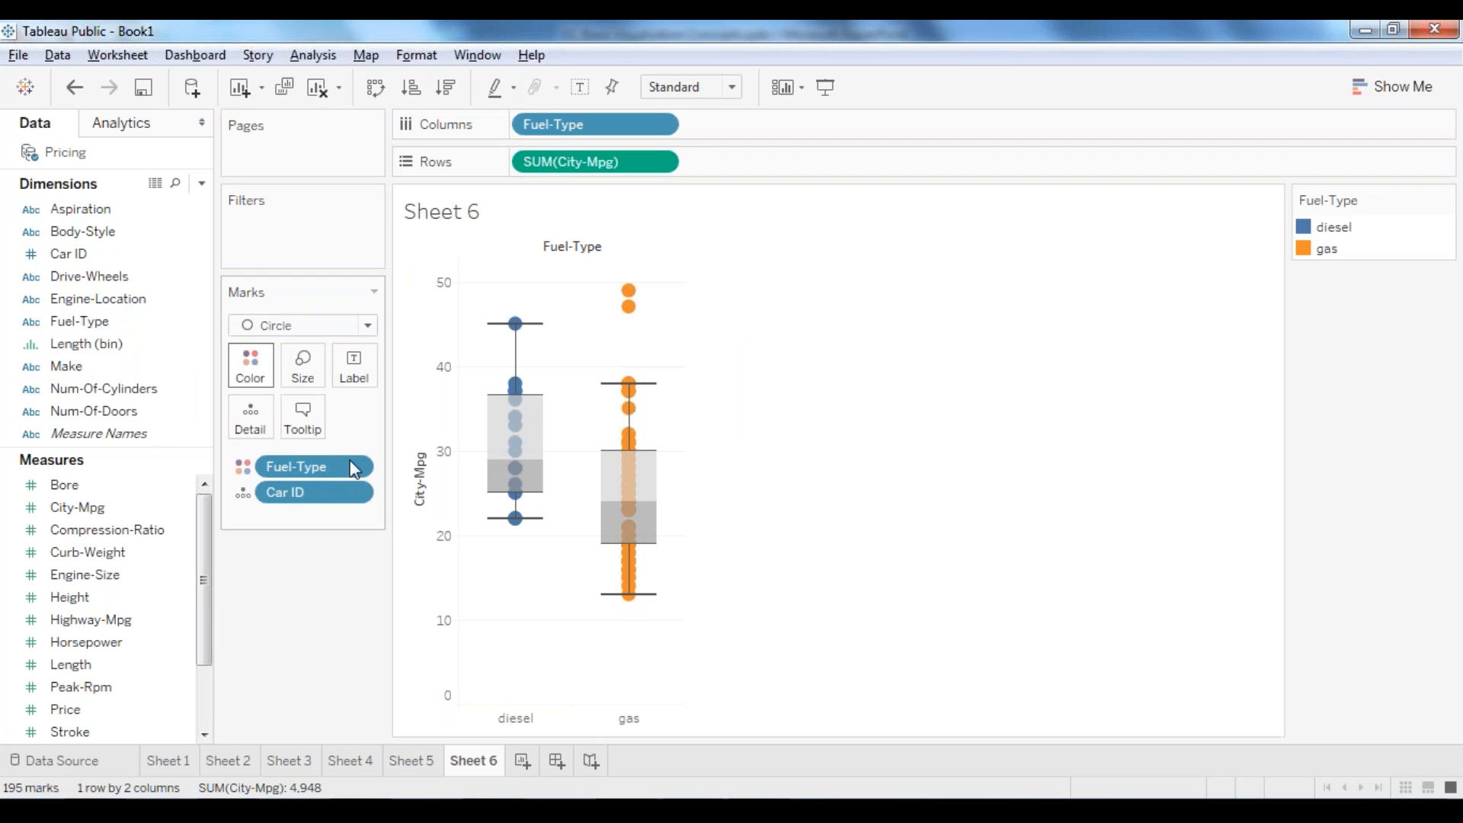
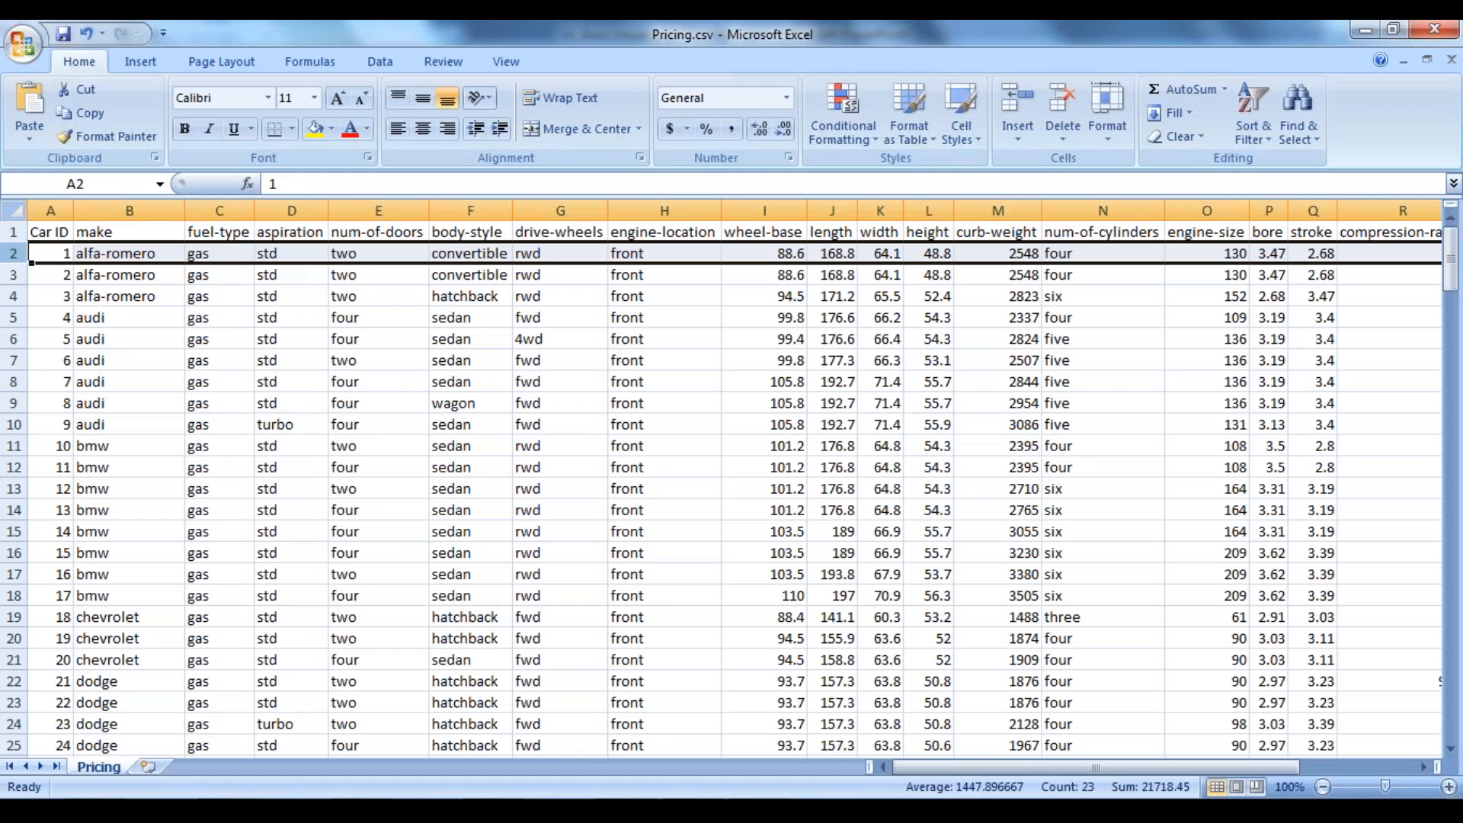
Step: Switch from Excel back to Tableau Public and create a pie chart of Number of Records by Num-Of-Doors on Sheet 8
left_click(692, 811)
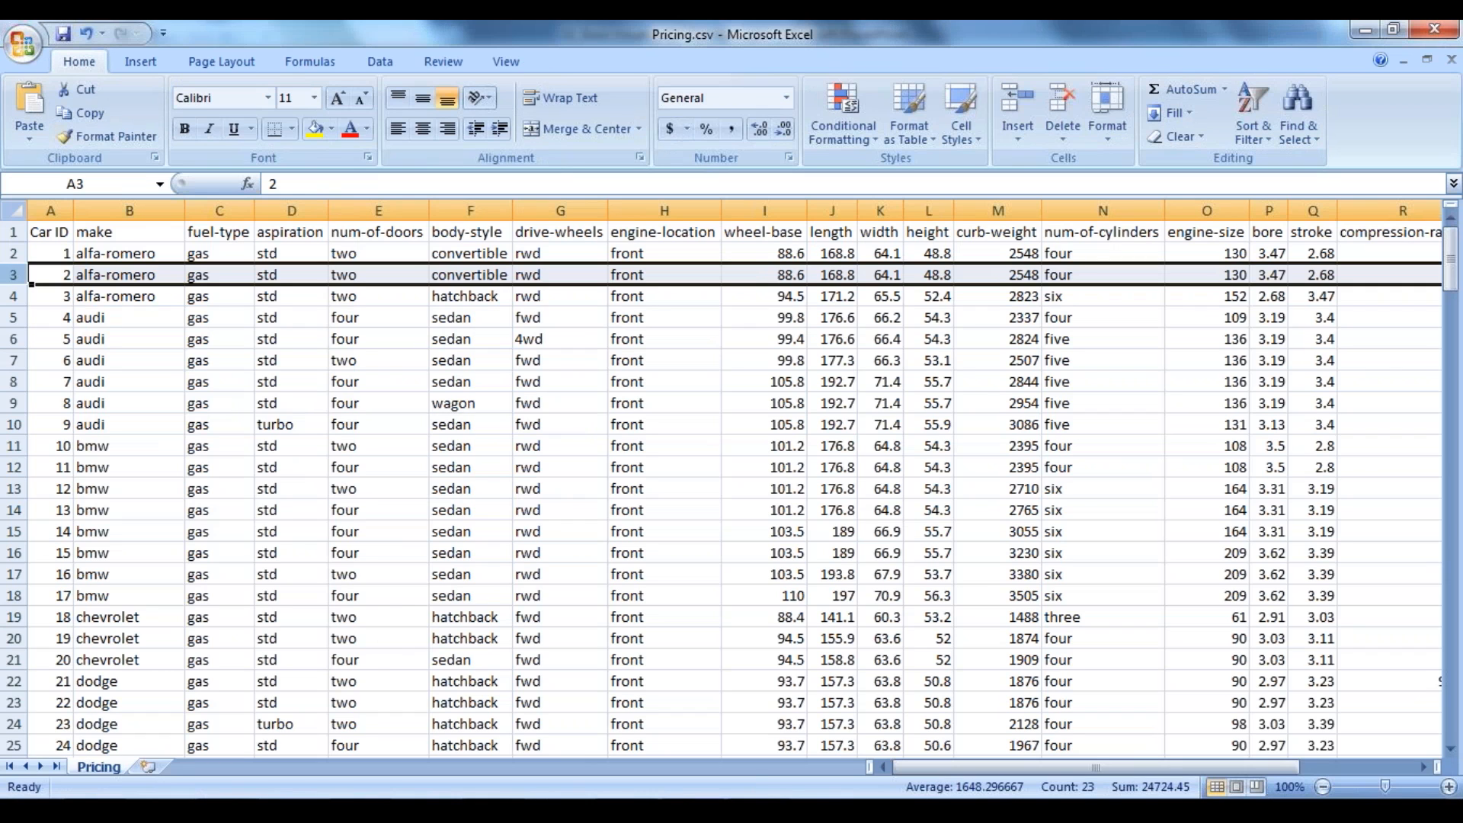
left_click(472, 811)
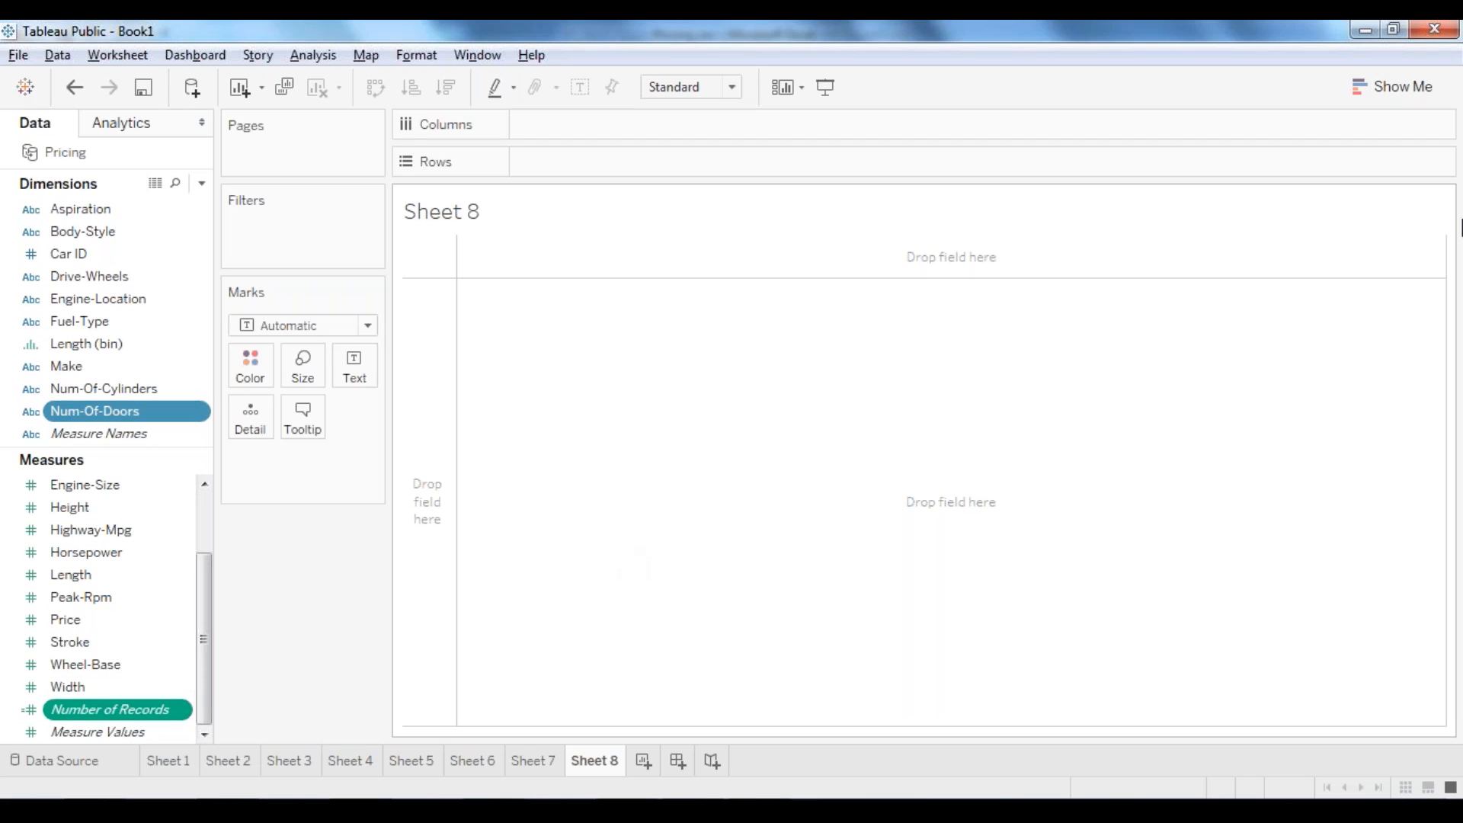
left_click(1389, 84)
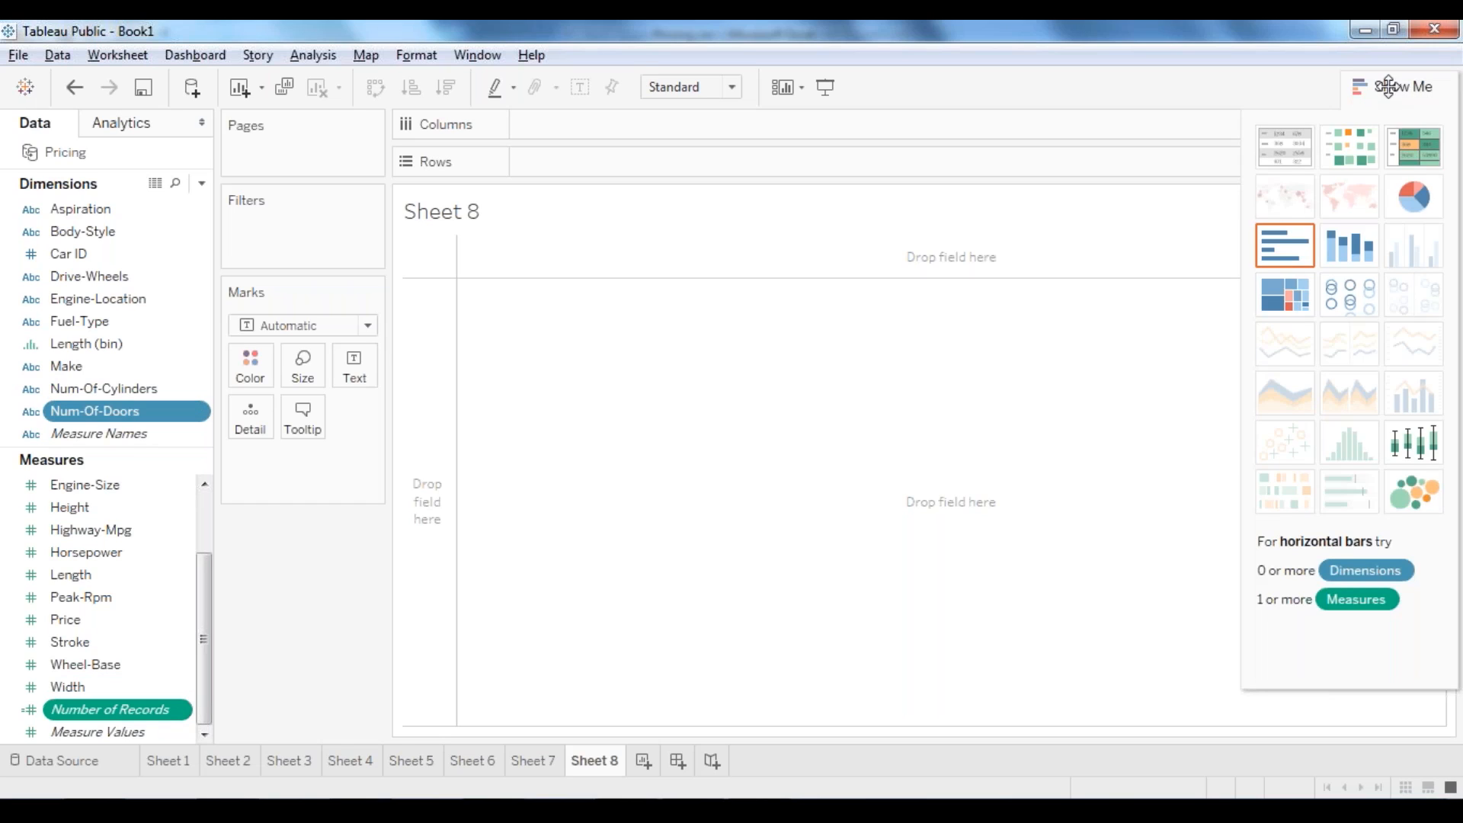
left_click(1419, 200)
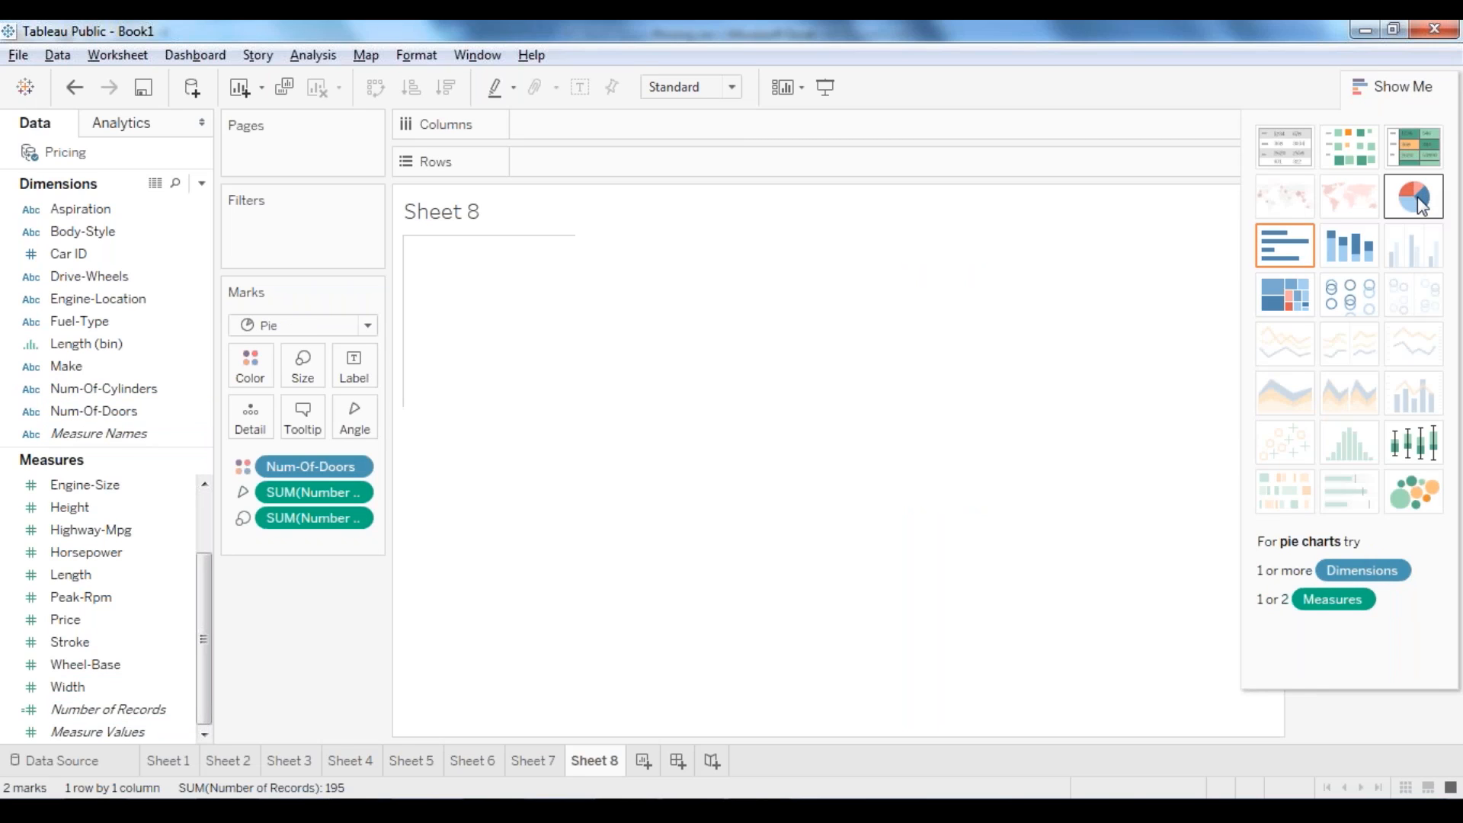
left_click(1393, 92)
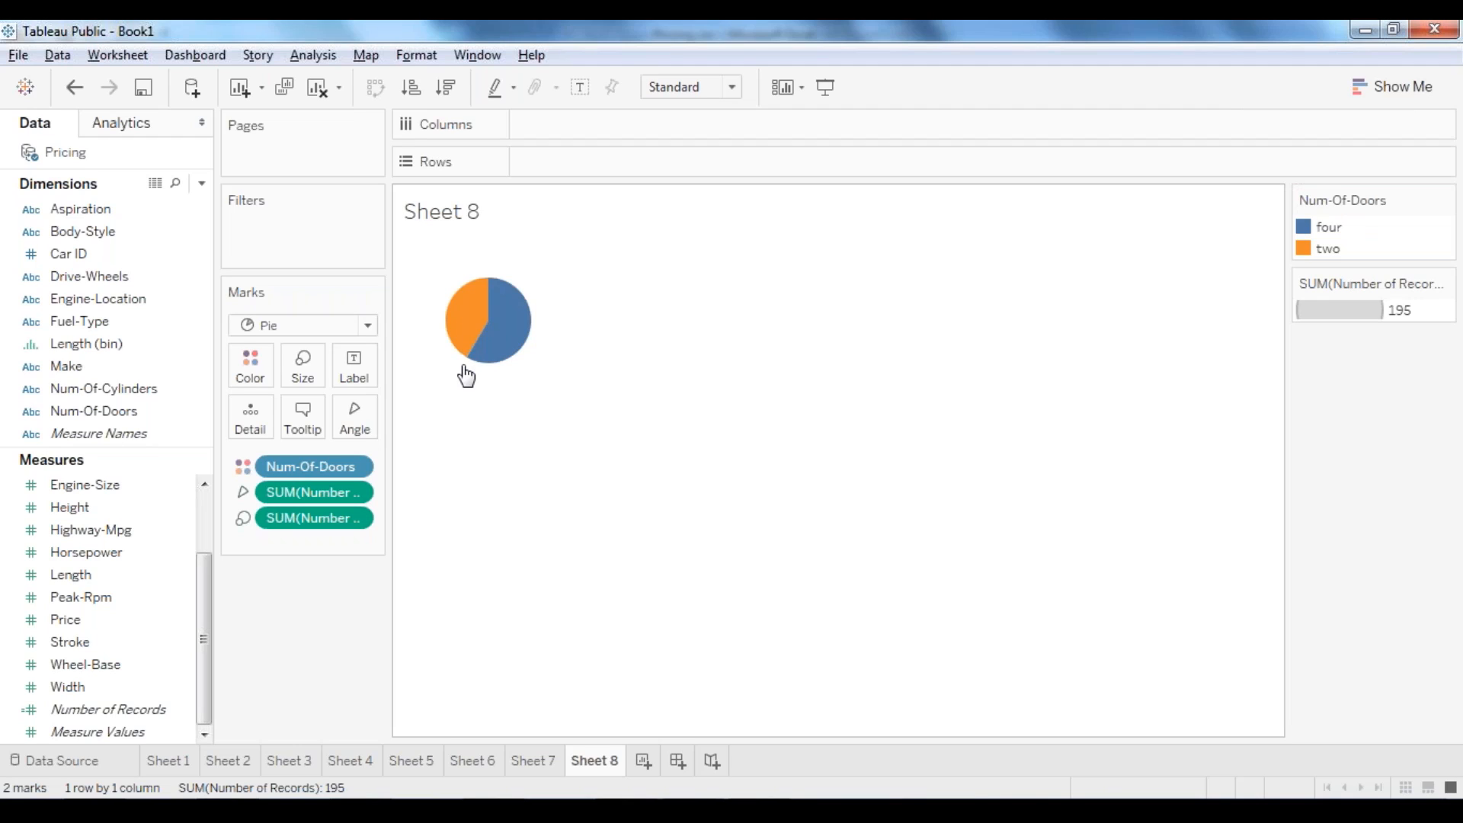
mouse_move(489, 297)
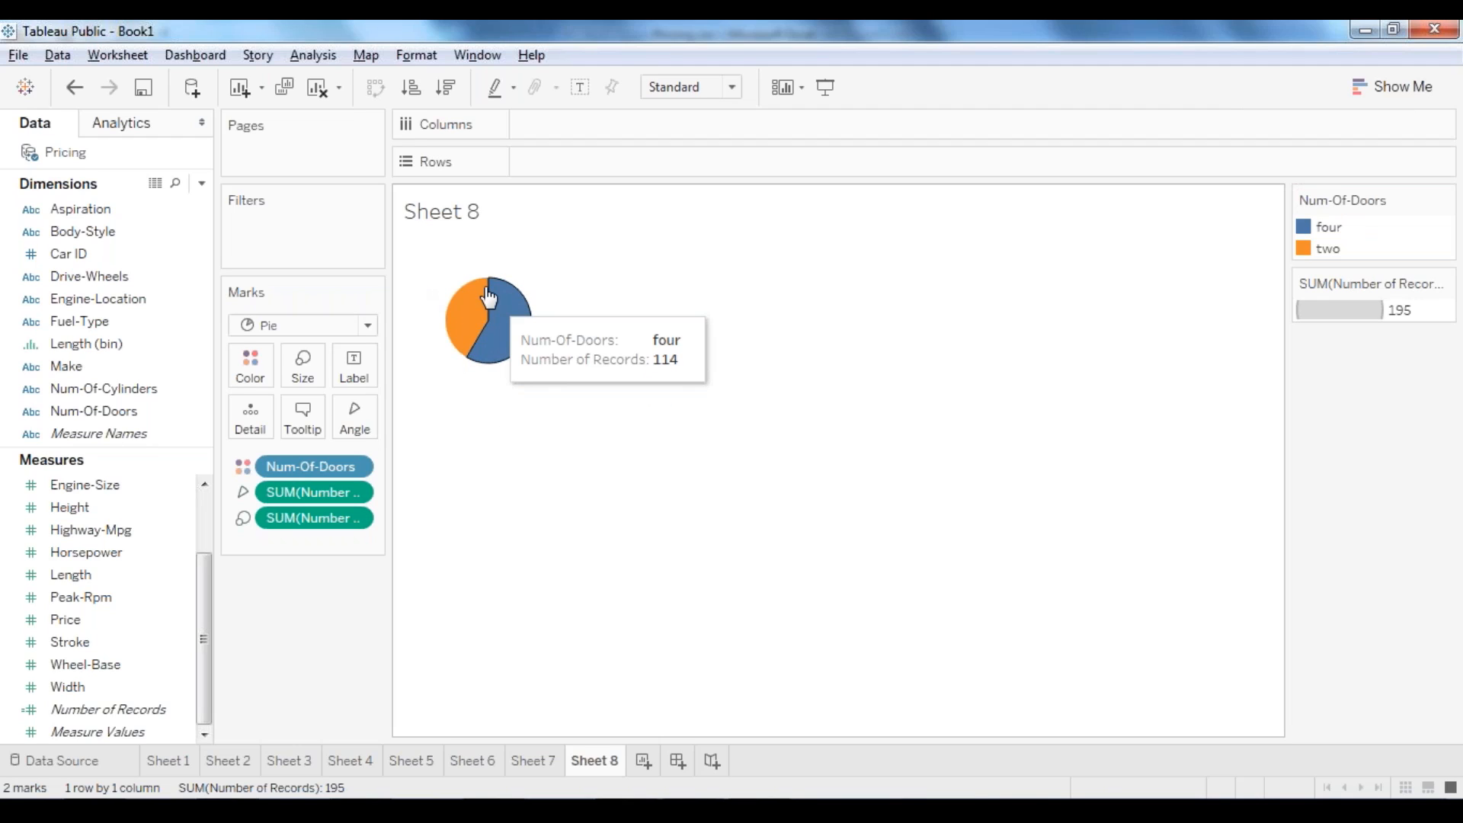
Step: Enlarge the mark size of the pie chart on Sheet 8 to beyond the midpoint of its range
left_click(301, 366)
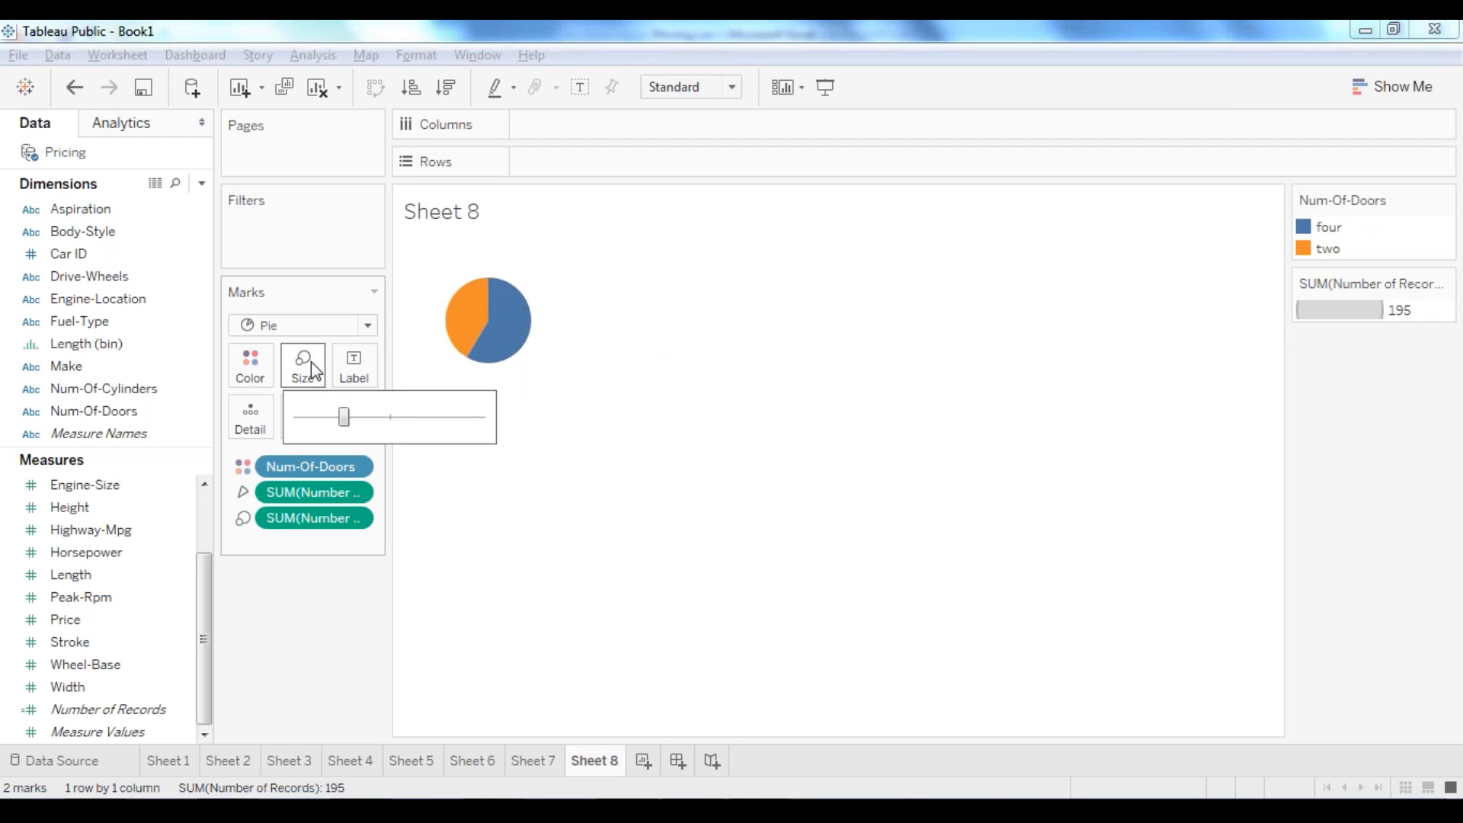
left_click_drag(344, 421, 409, 424)
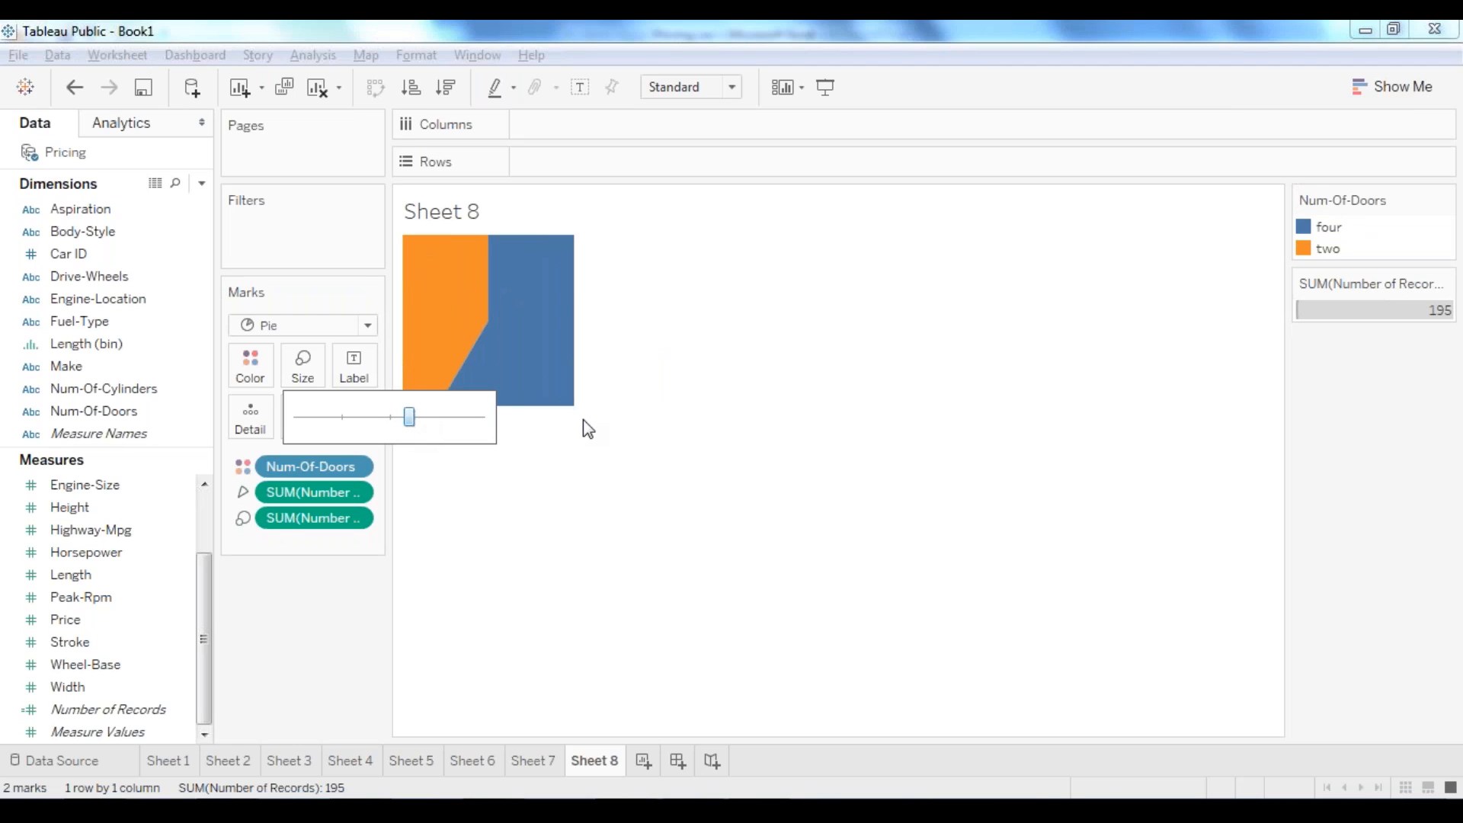
left_click(945, 452)
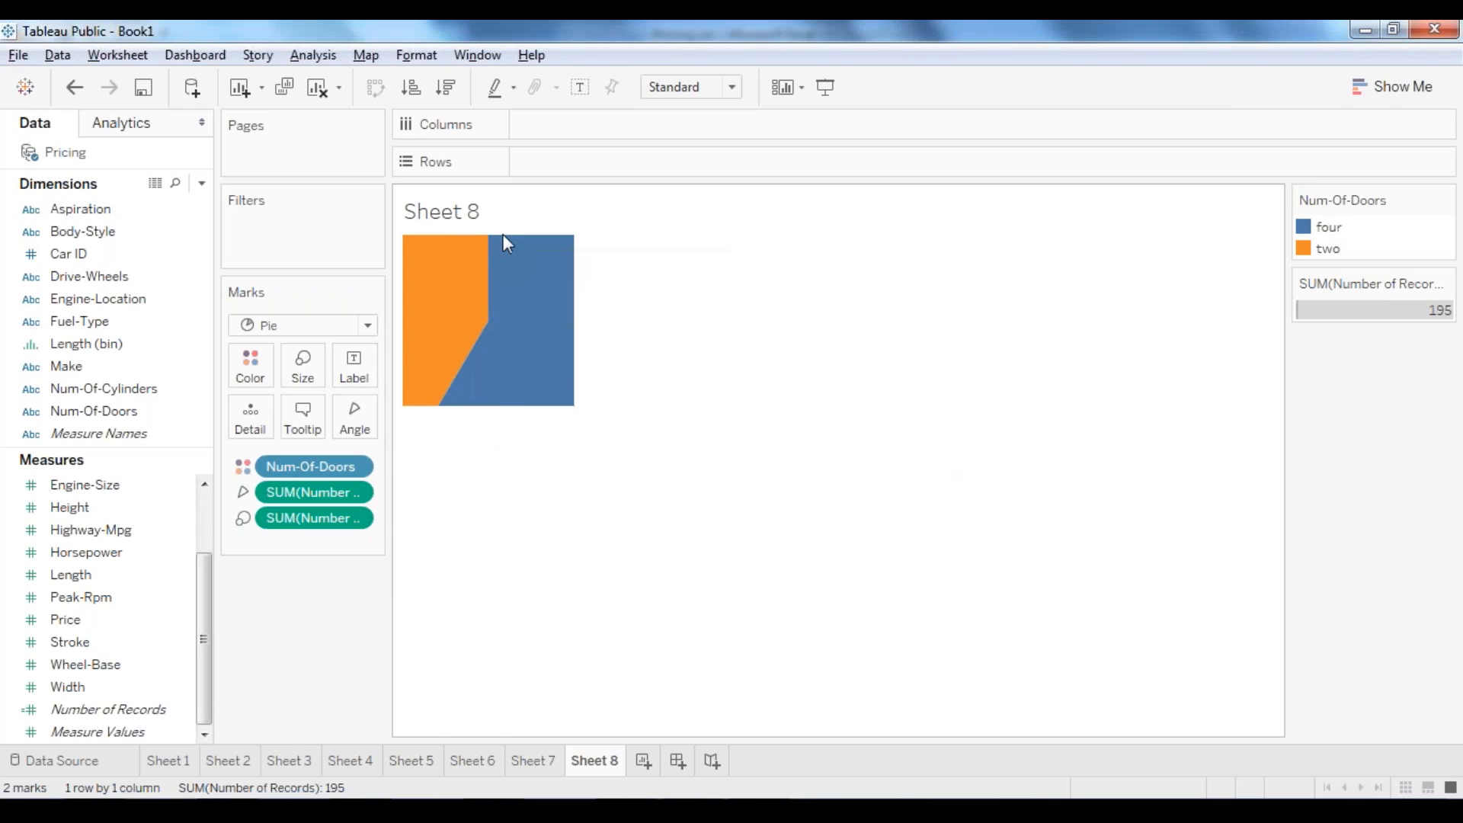
mouse_move(451, 255)
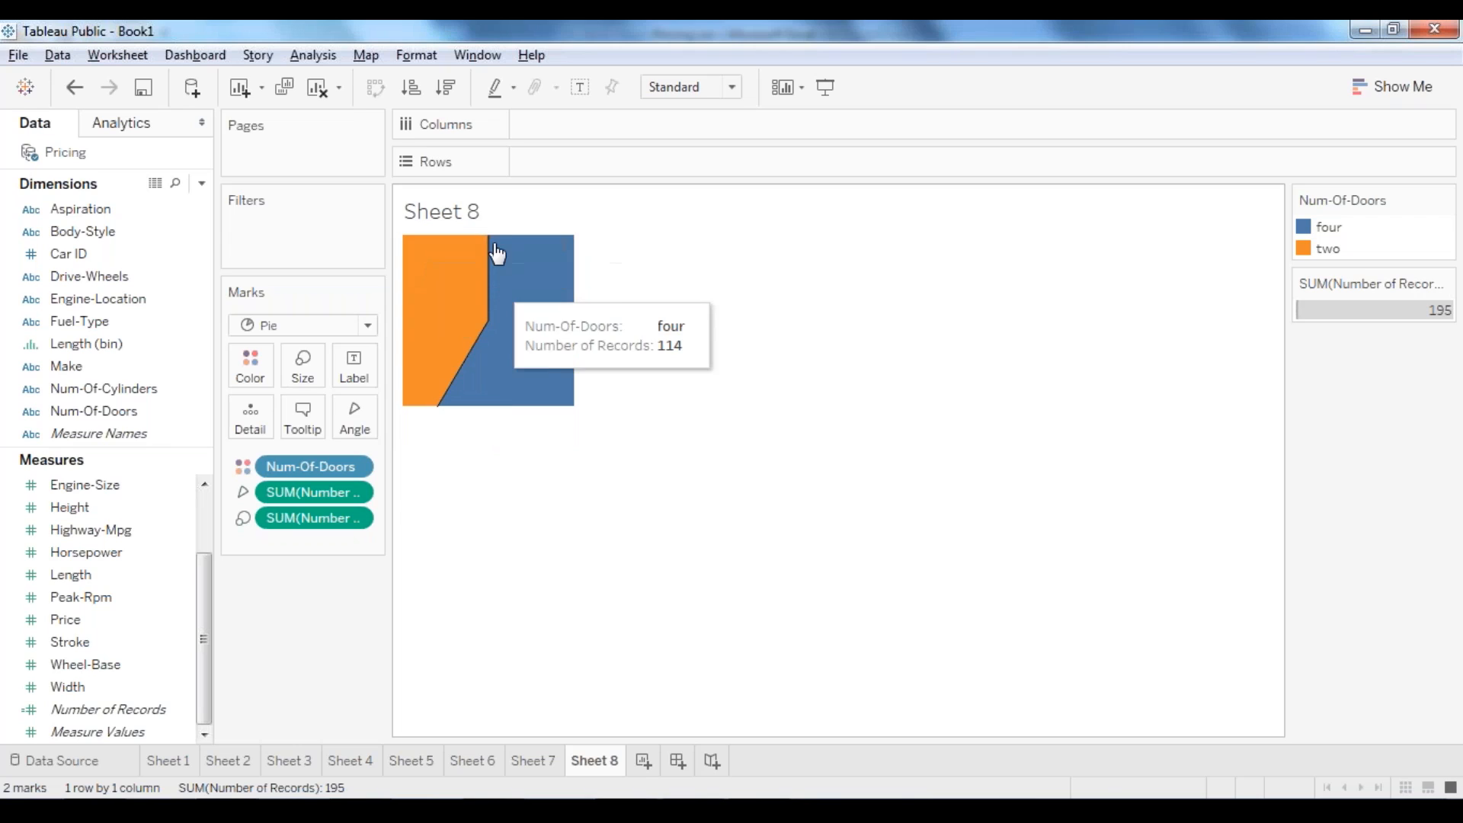
right_click(545, 287)
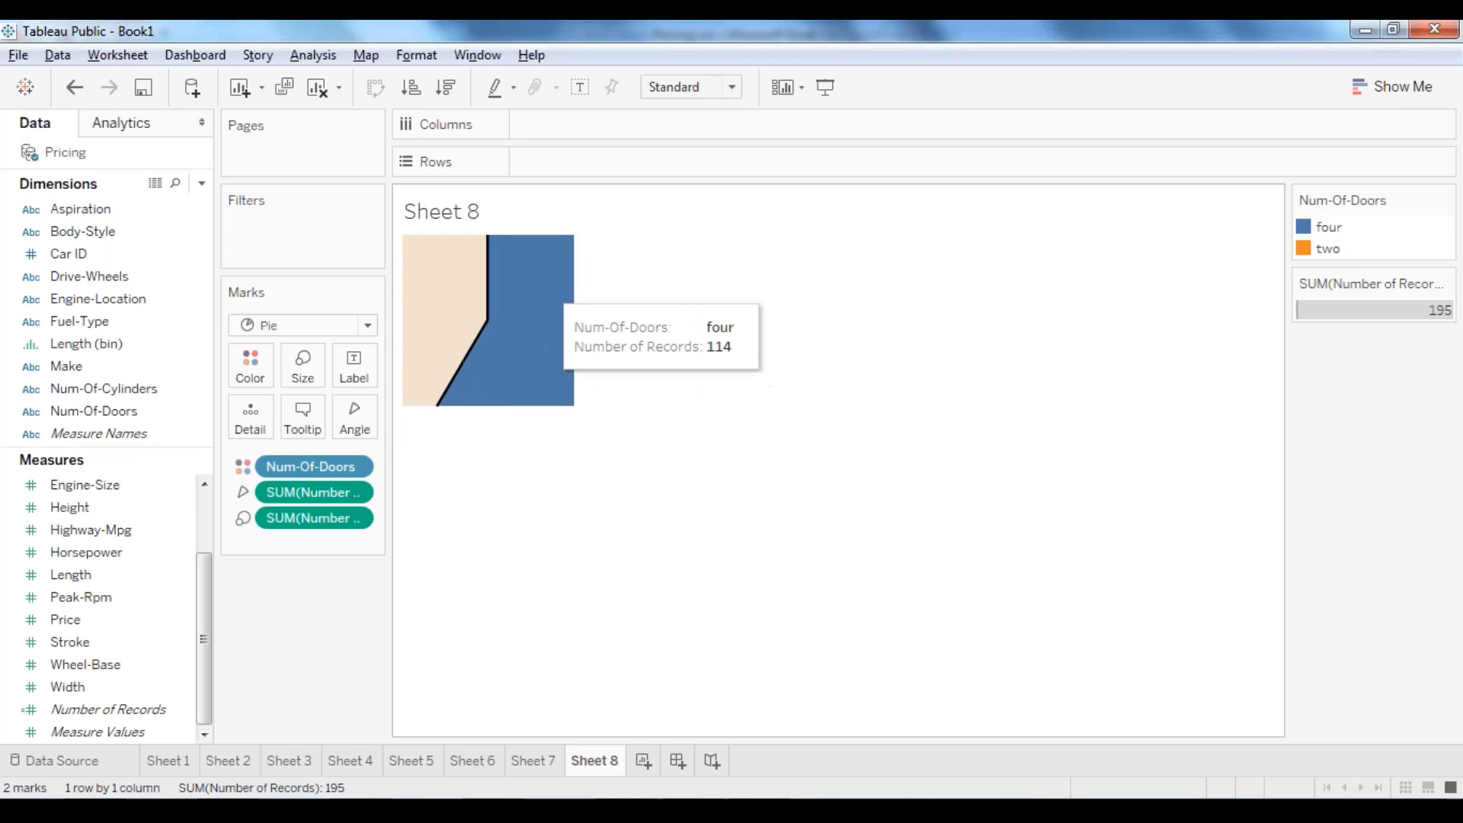
left_click(641, 248)
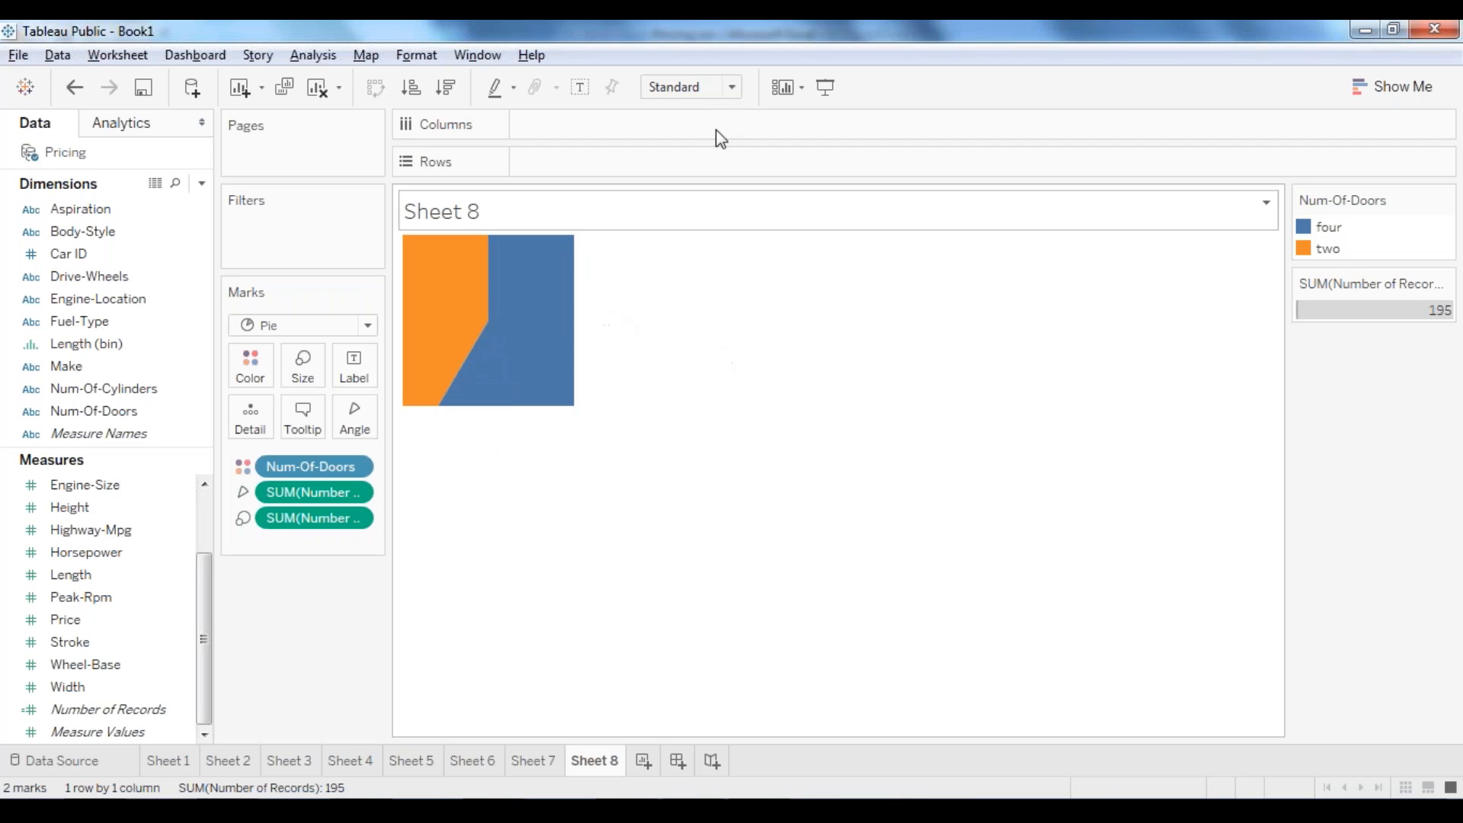
Step: Try the Entire View, Fit Width and Fit Height options on the Sheet 8 pie chart
left_click(728, 88)
left_click(706, 176)
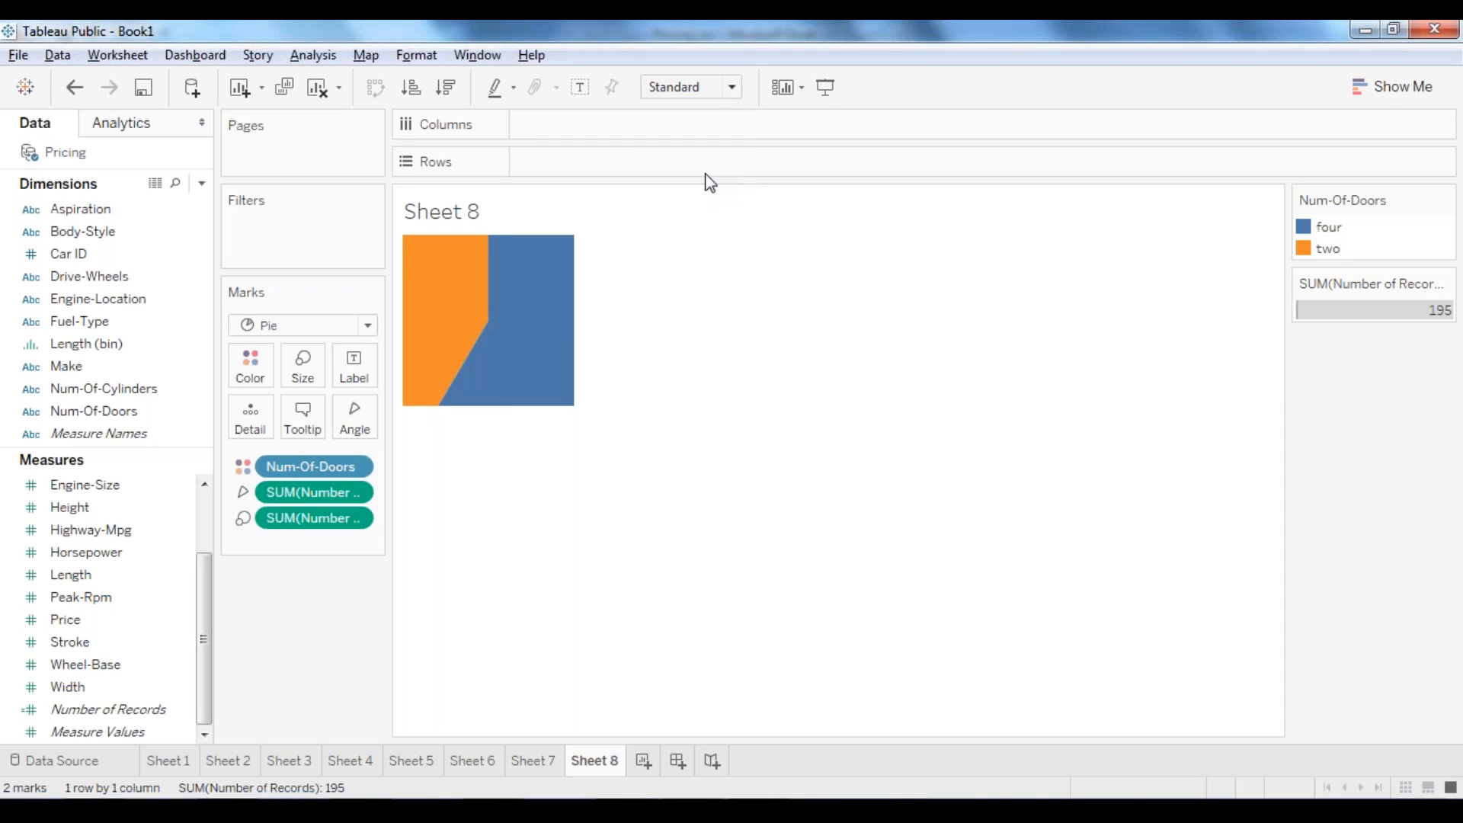
left_click(731, 87)
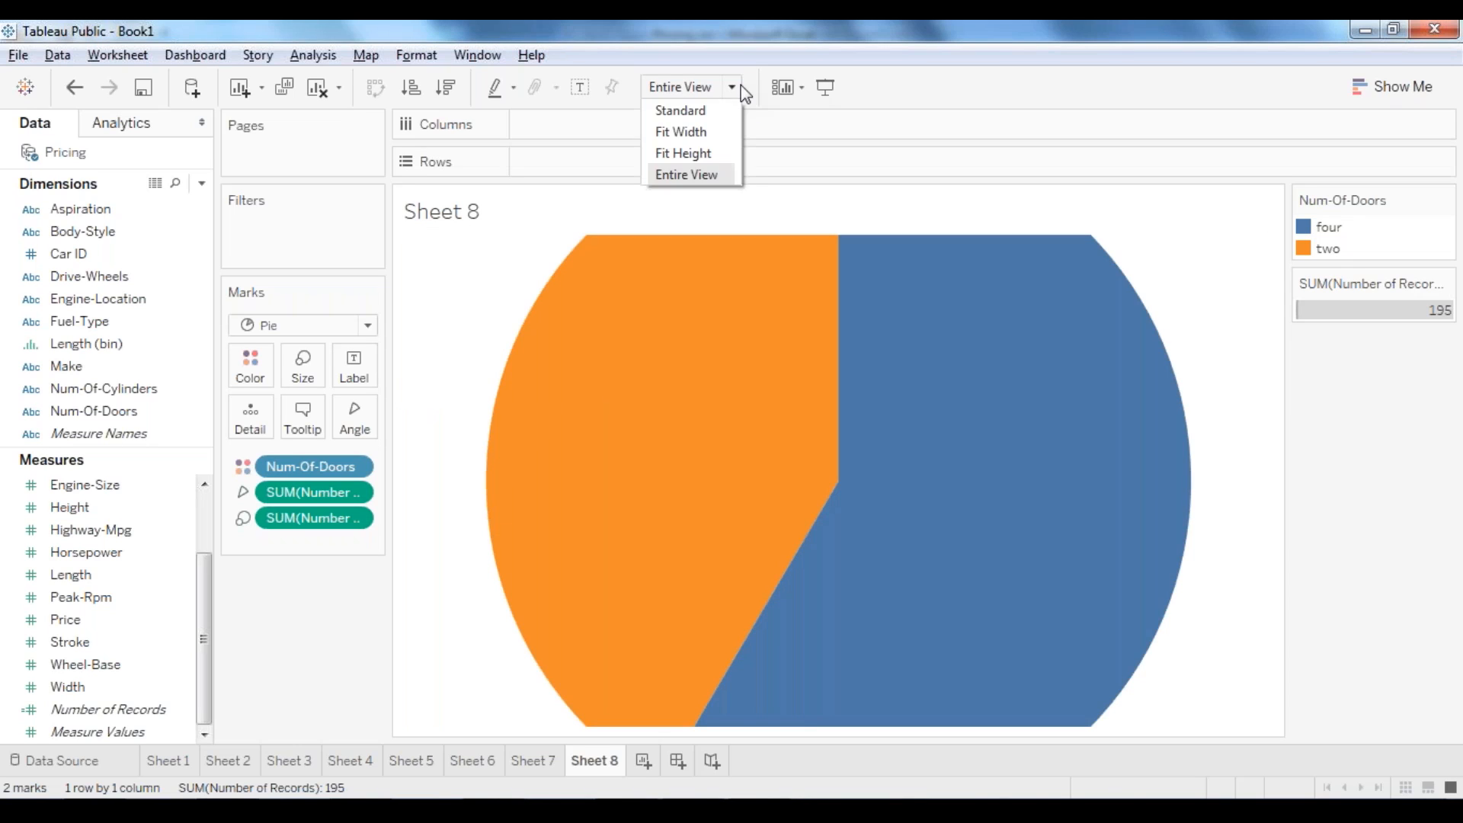
left_click(706, 134)
left_click(730, 87)
left_click(705, 154)
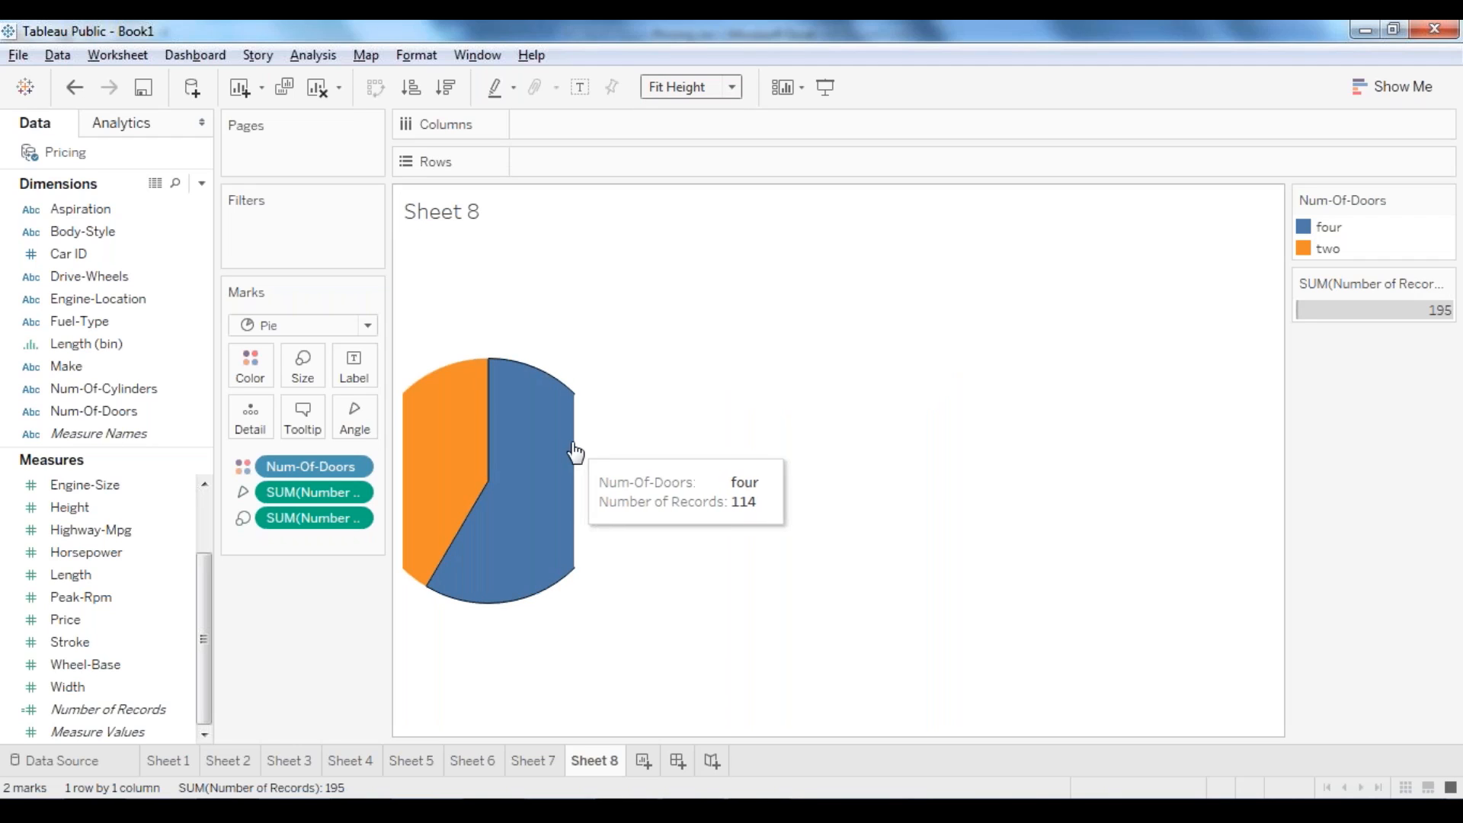
Step: Widen the pie chart's cell on Sheet 8 to about three times its width, keeping the Pie mark type
left_click_drag(574, 349, 942, 366)
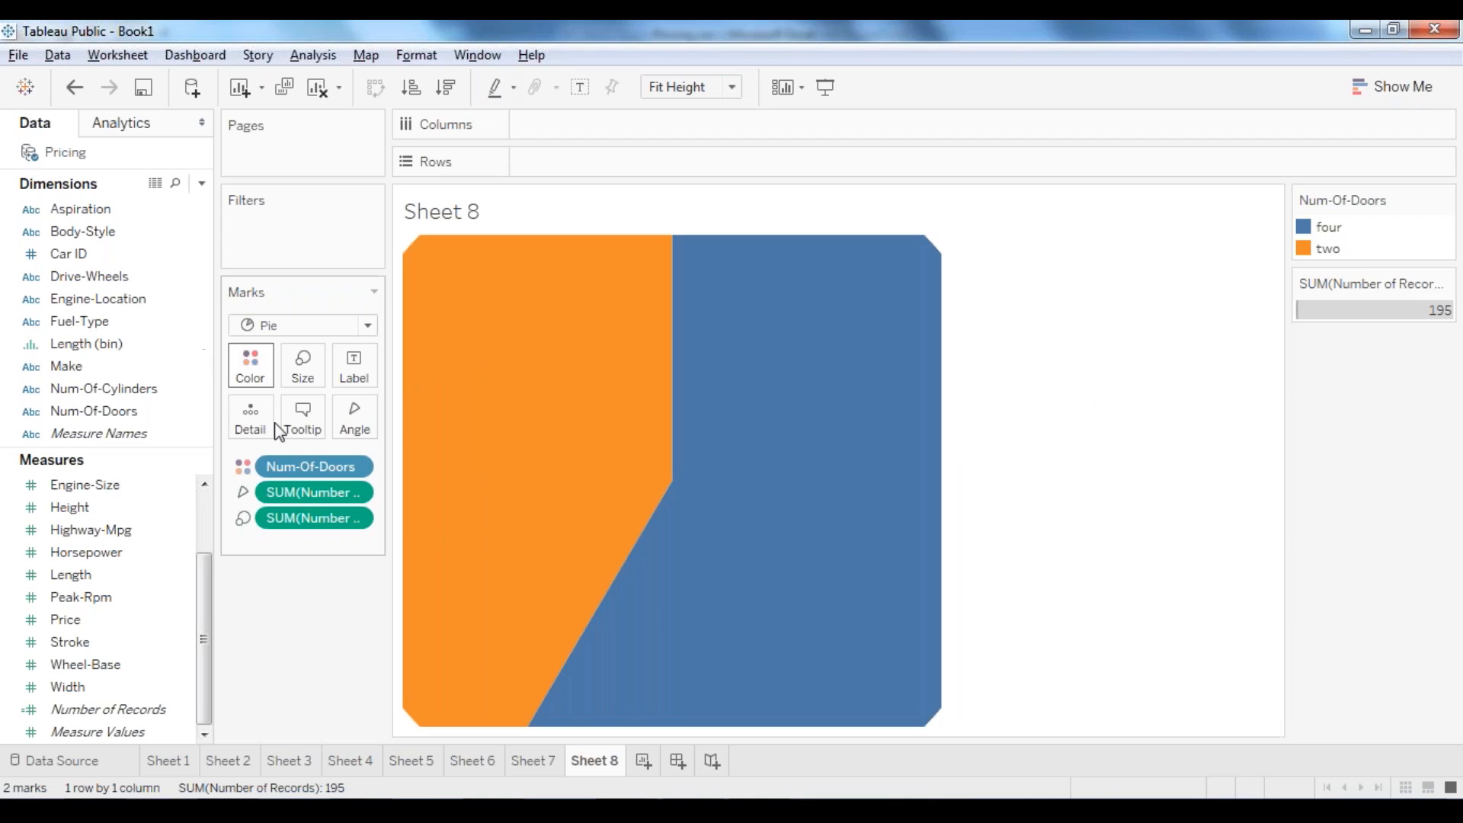
left_click(367, 326)
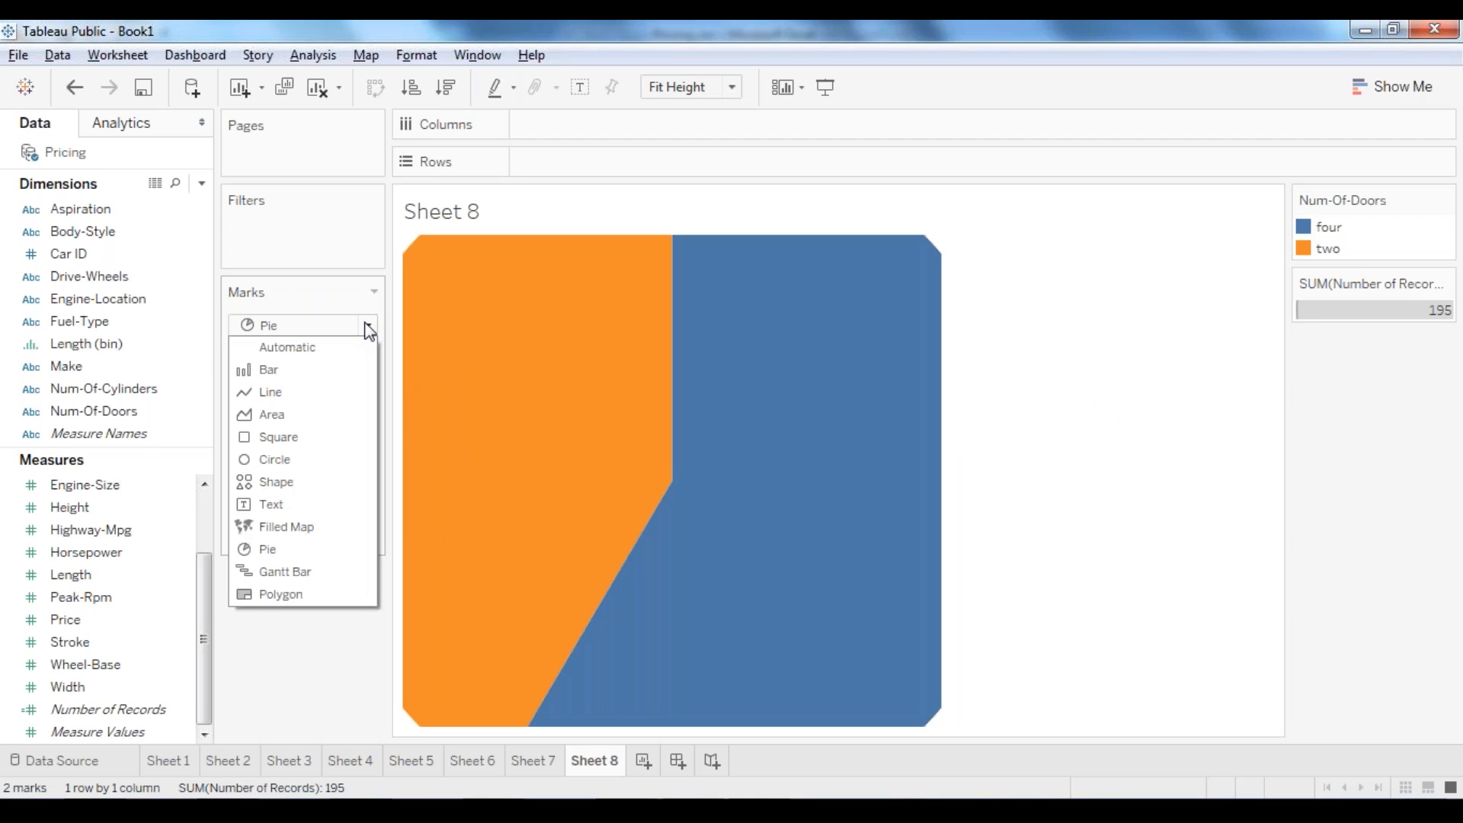
left_click(370, 329)
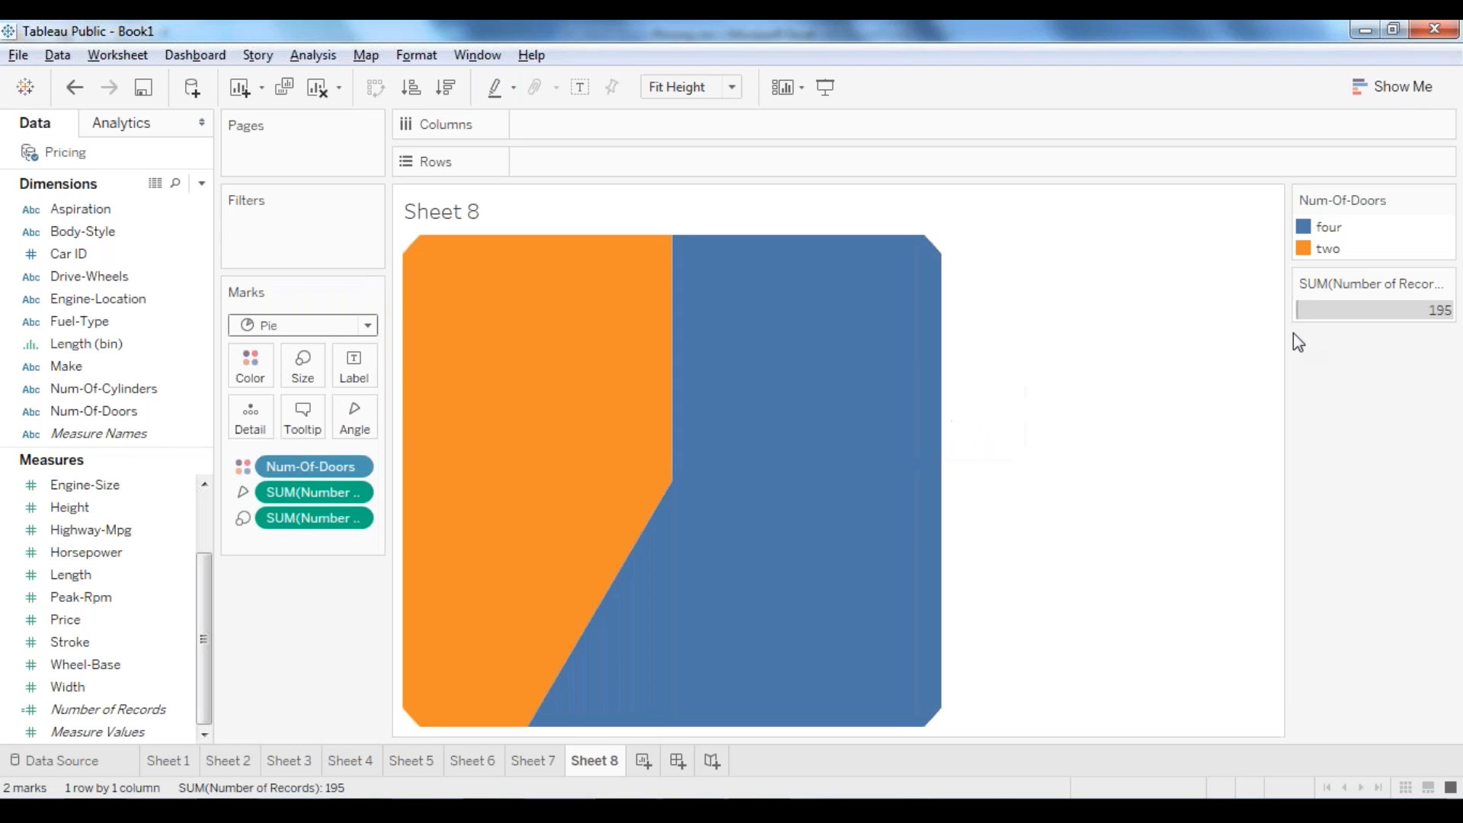
Step: Adjust the pie's mark size in stages until the whole circle fits in its cell with a wide margin
left_click(302, 368)
mouse_move(386, 413)
left_mouse_down()
mouse_move(404, 416)
mouse_move(367, 418)
left_mouse_up()
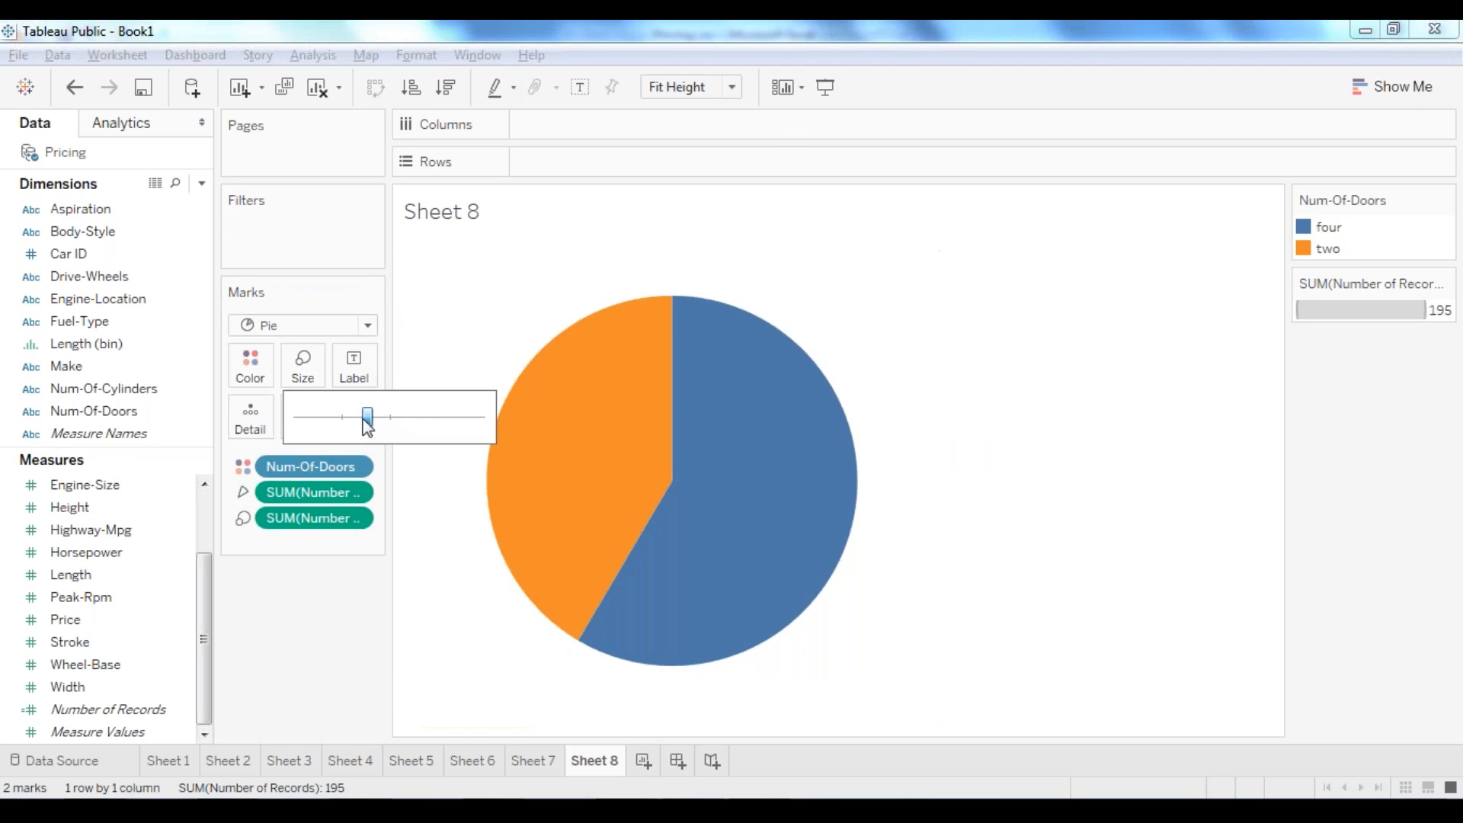
left_click_drag(365, 419, 359, 418)
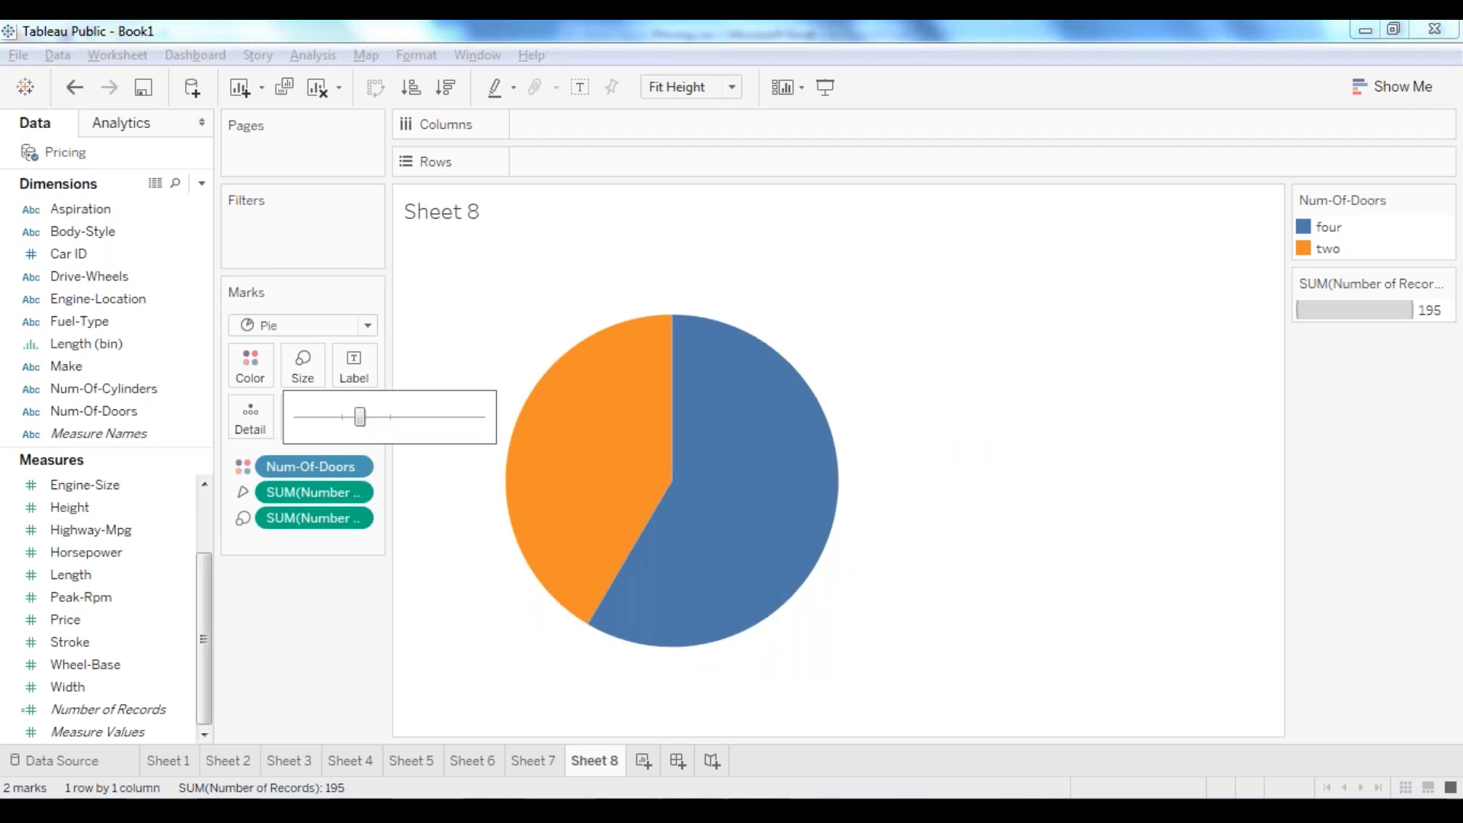
left_click(1173, 573)
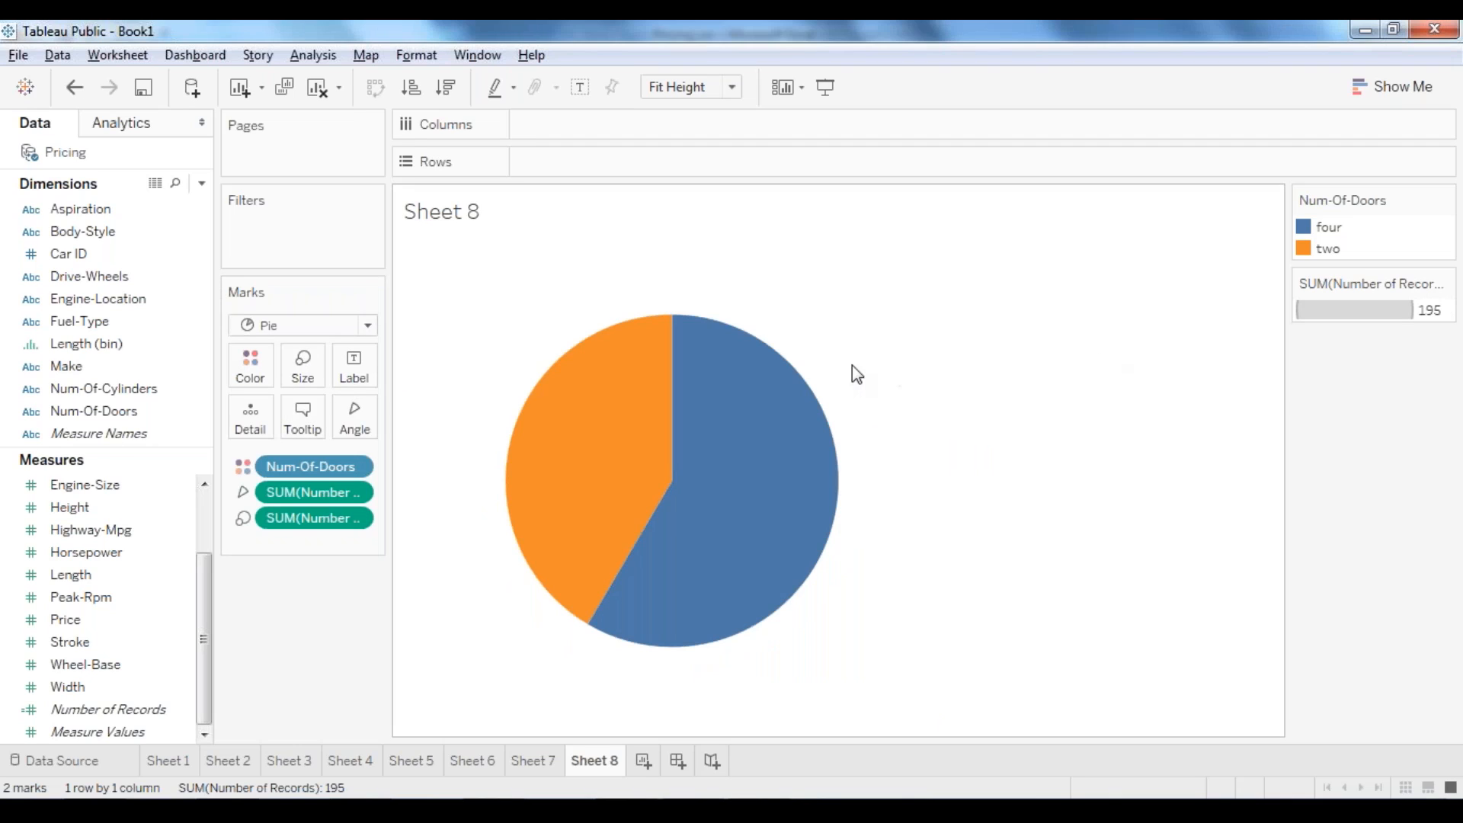
left_click(303, 367)
left_click_drag(360, 416, 368, 417)
left_click(1051, 526)
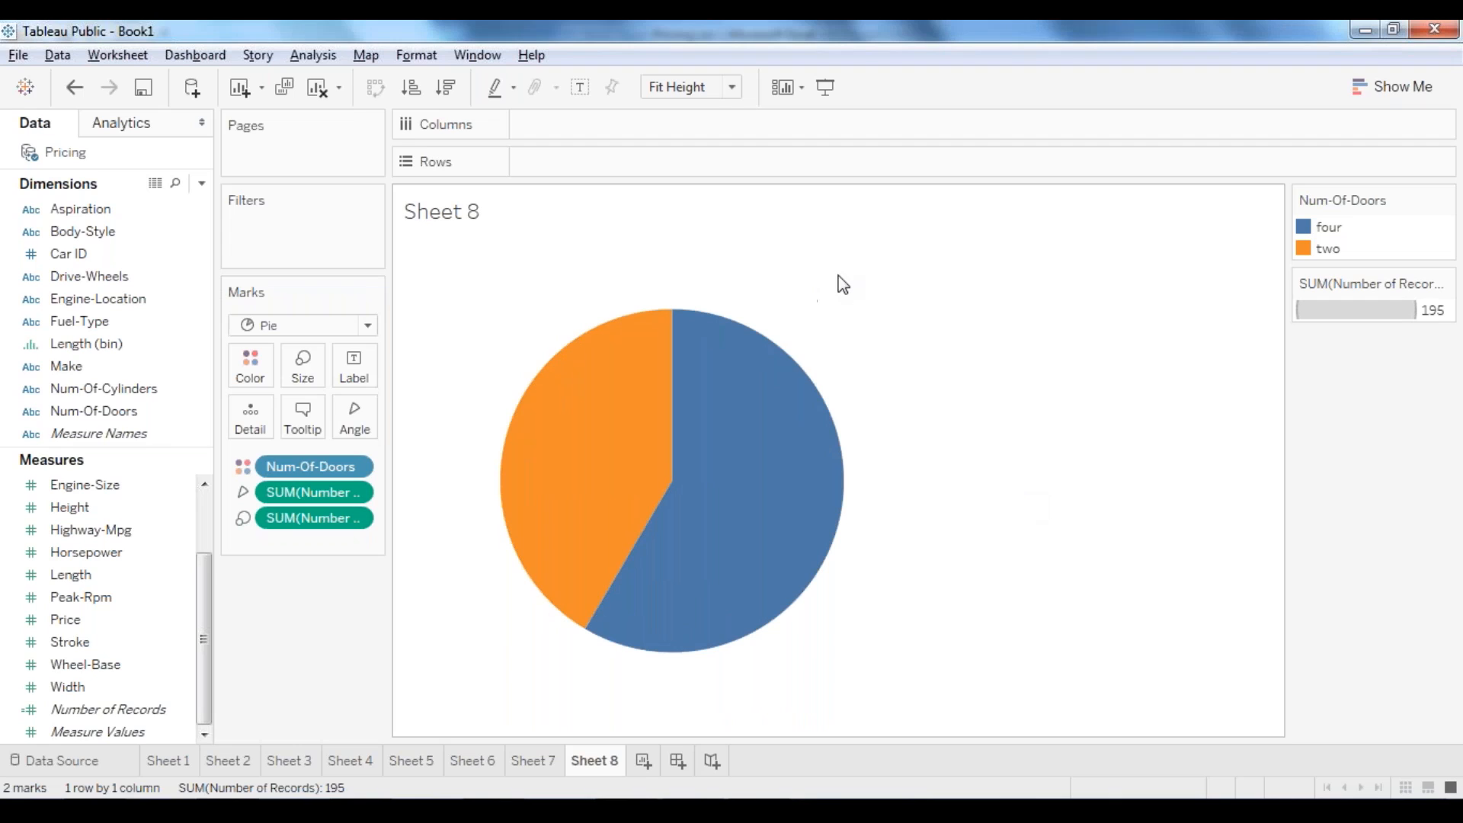
left_click(302, 366)
left_click_drag(361, 417, 344, 417)
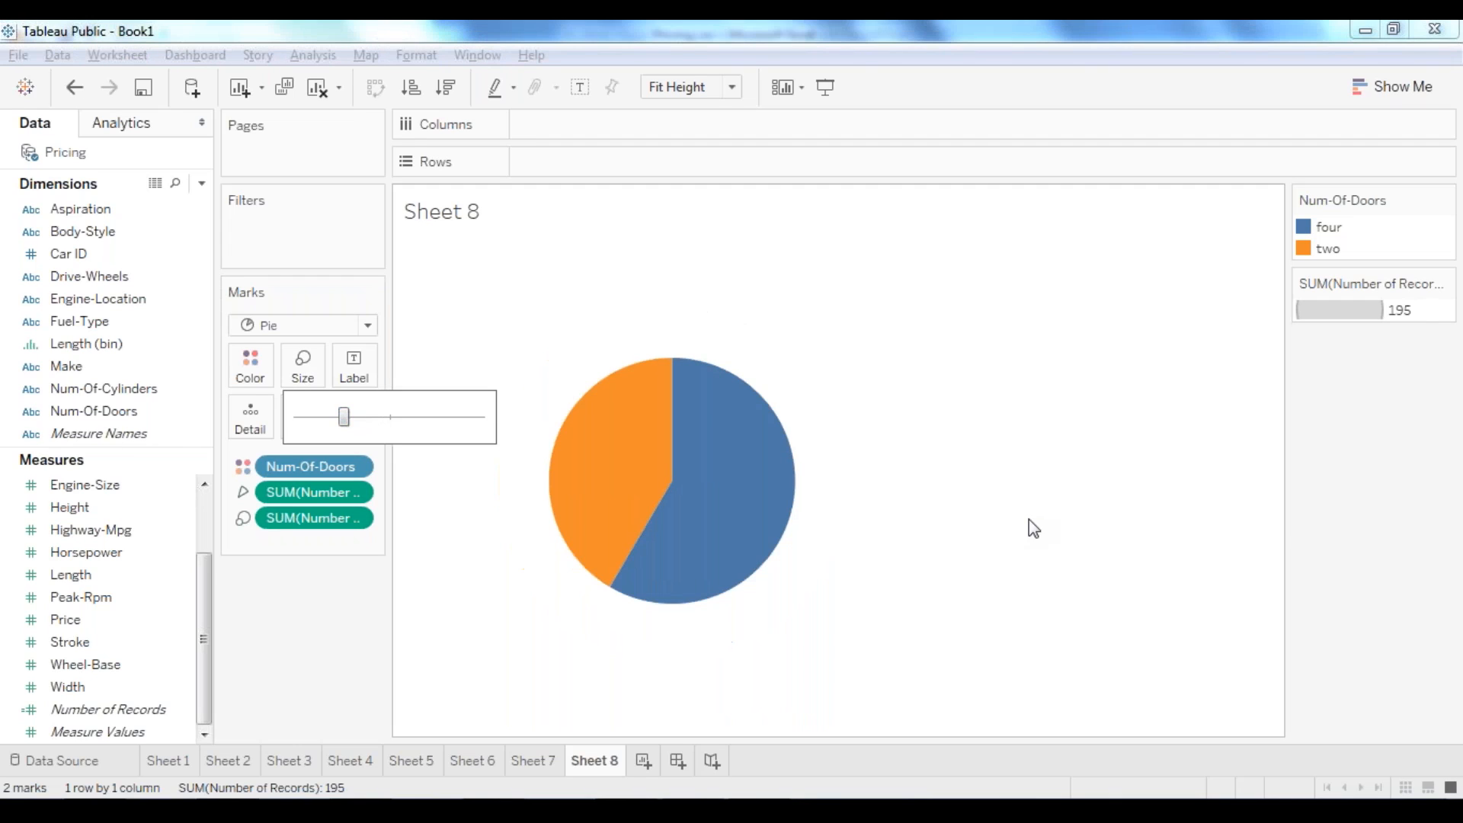
left_click(1033, 528)
Step: Fit the Num-Of-Doors pie chart to Entire View and inspect its four-door and two-door slices
left_click(731, 87)
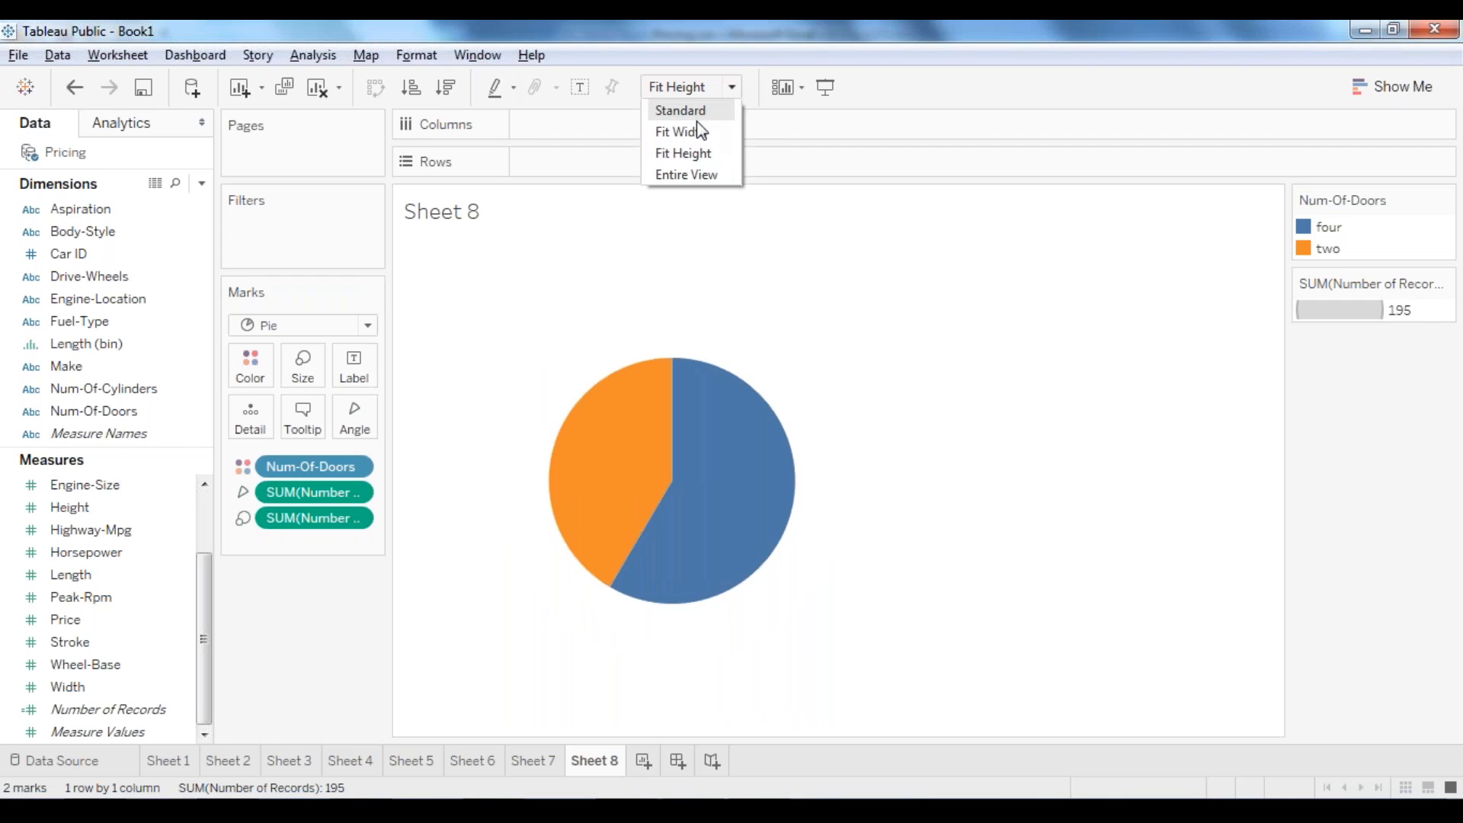
left_click(697, 174)
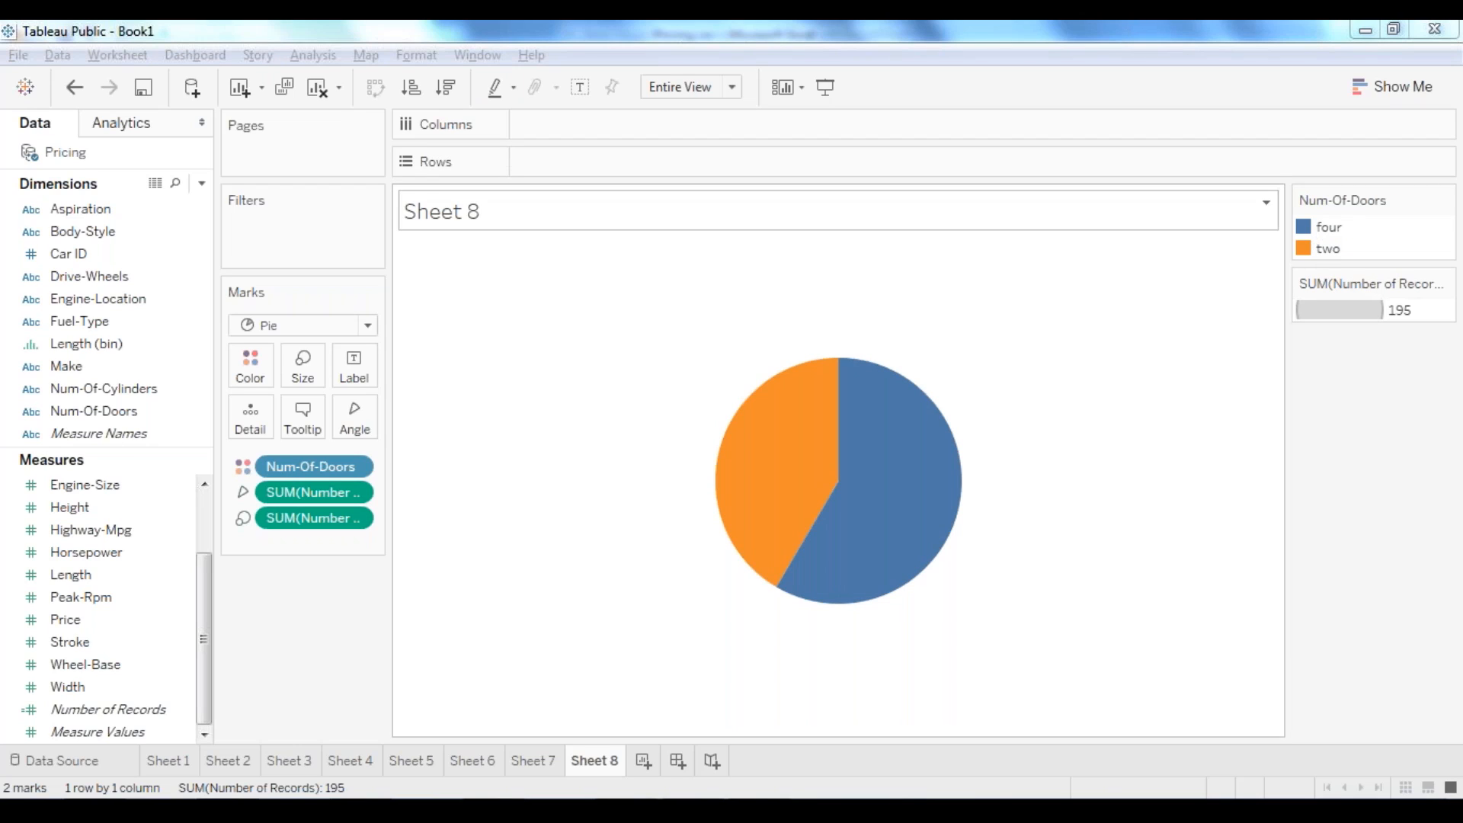
left_click(1369, 480)
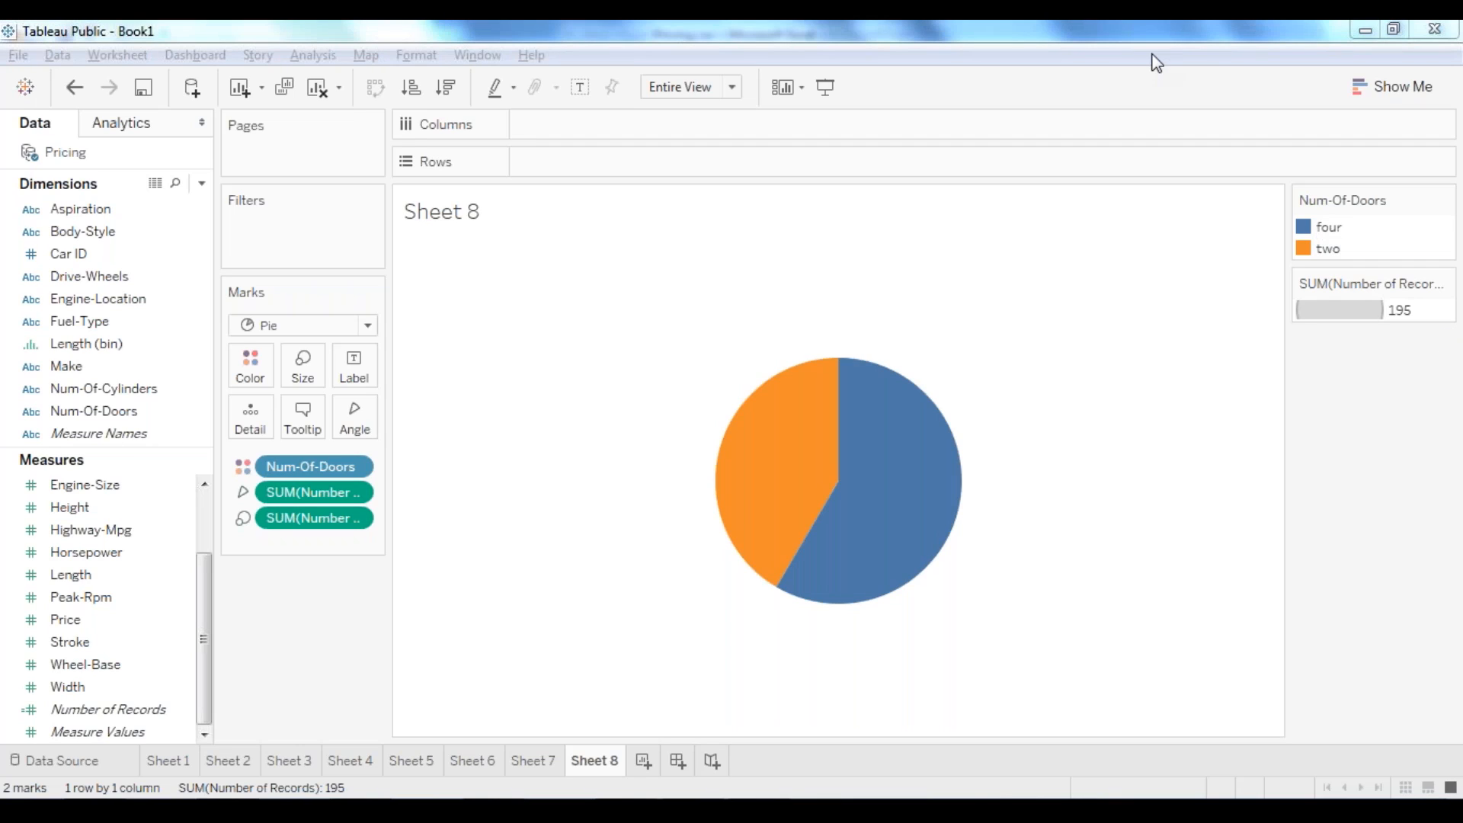
left_click(1157, 63)
mouse_move(890, 390)
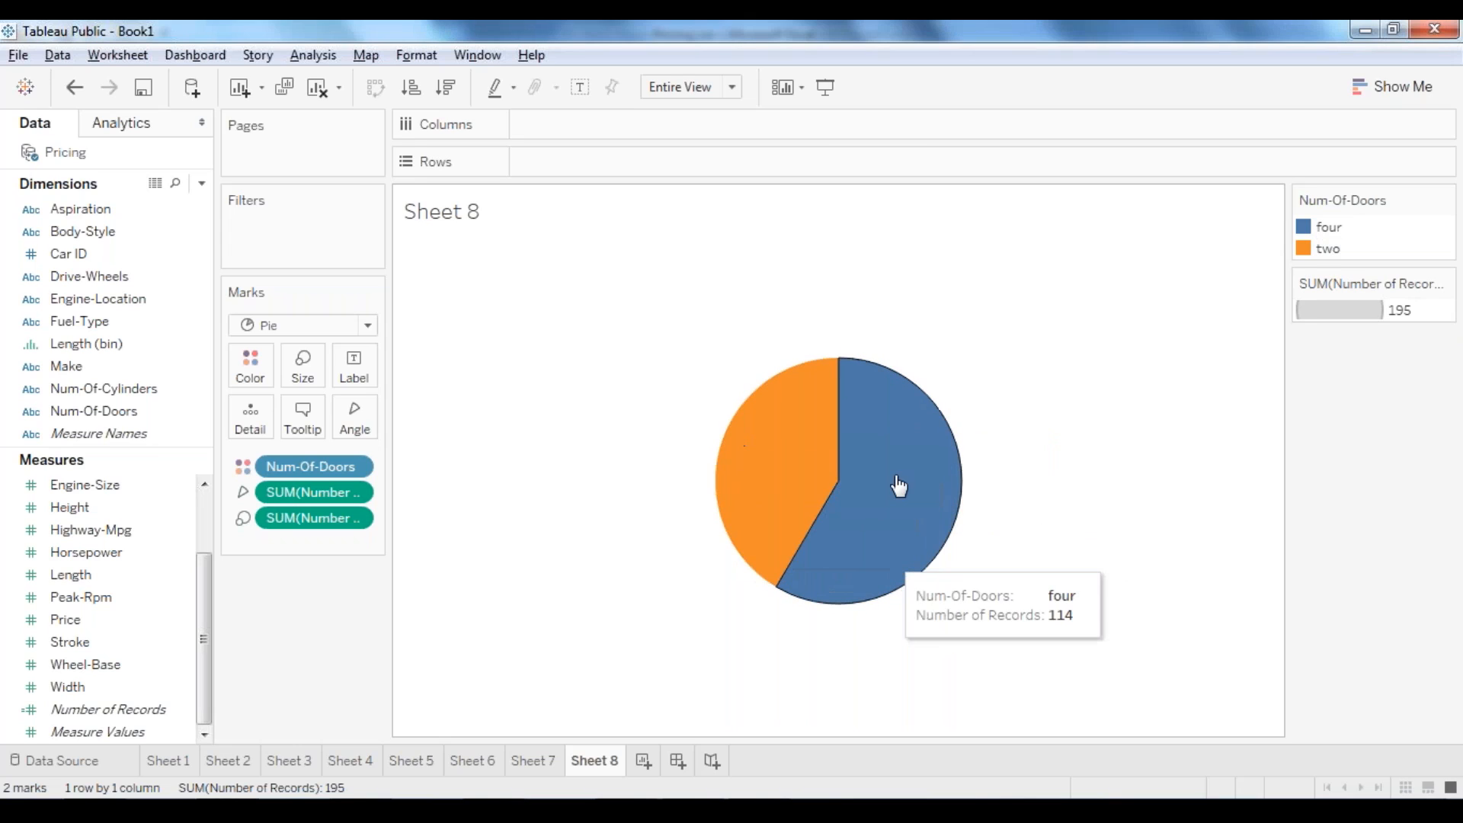
mouse_move(745, 461)
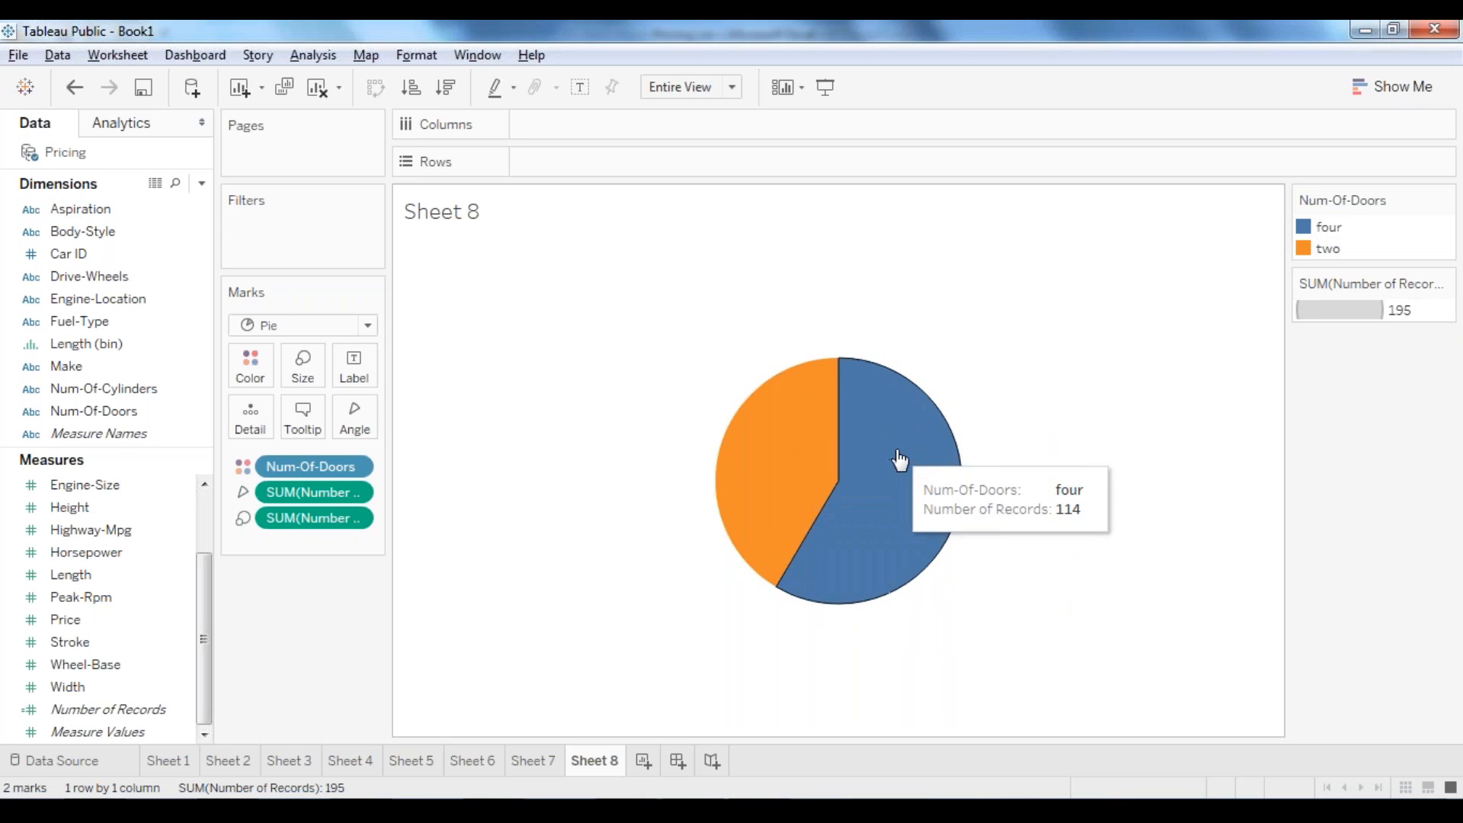
Step: Try labelling the Sheet 8 pie slices with Number of Records, and undo the label
mouse_move(764, 398)
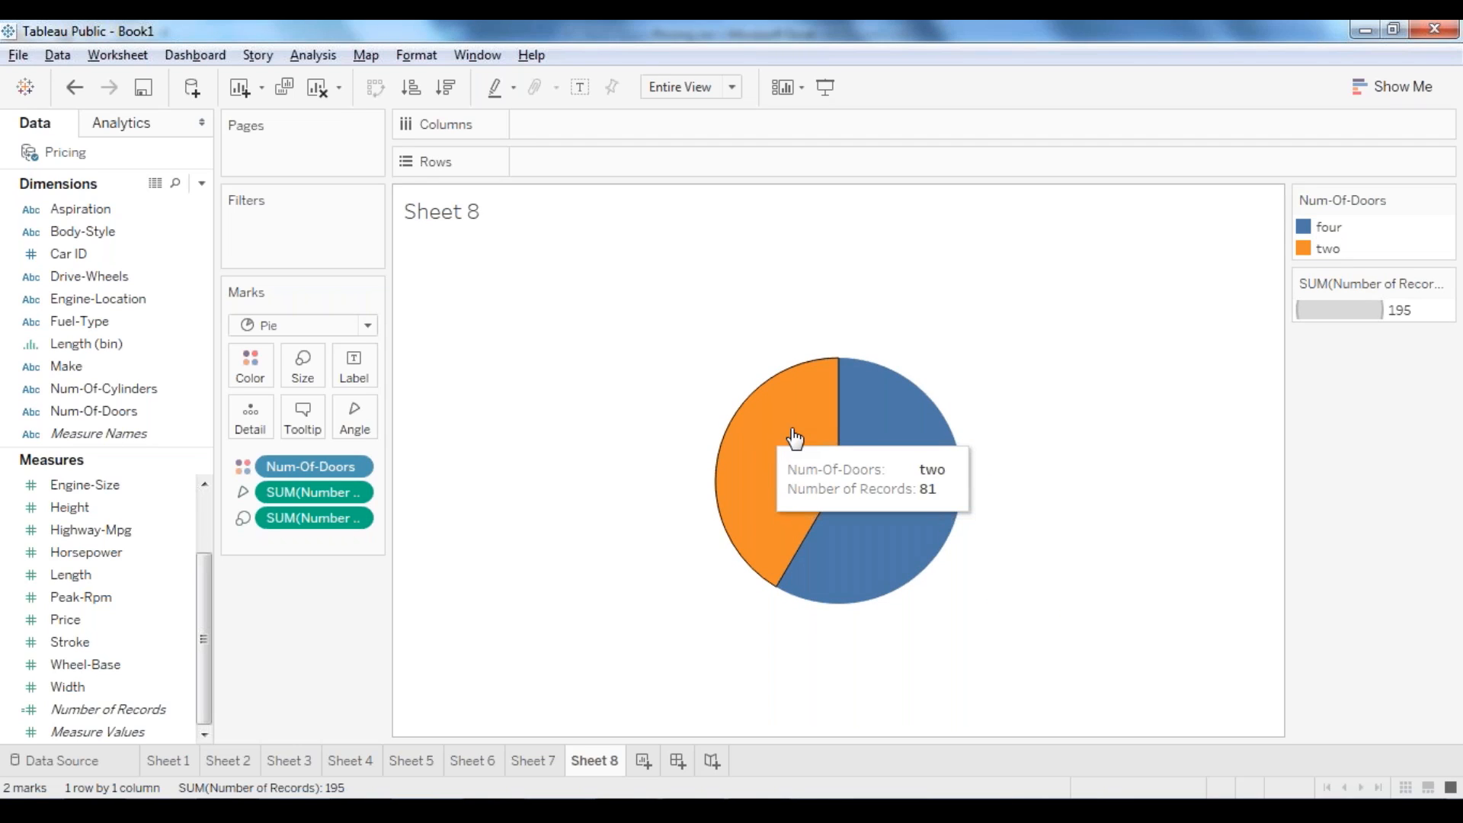
mouse_move(915, 450)
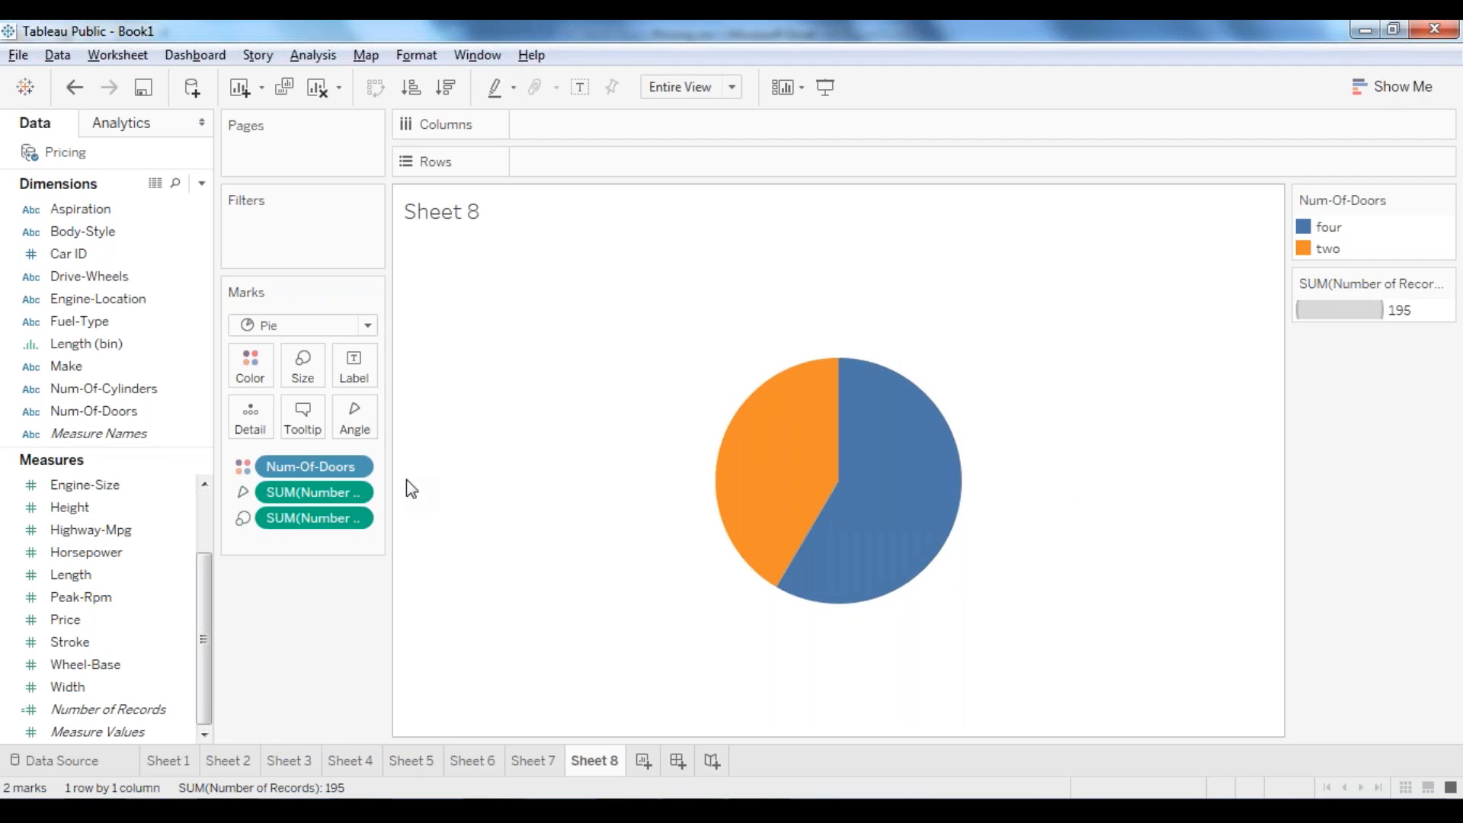
mouse_move(873, 479)
left_click_drag(108, 710, 350, 363)
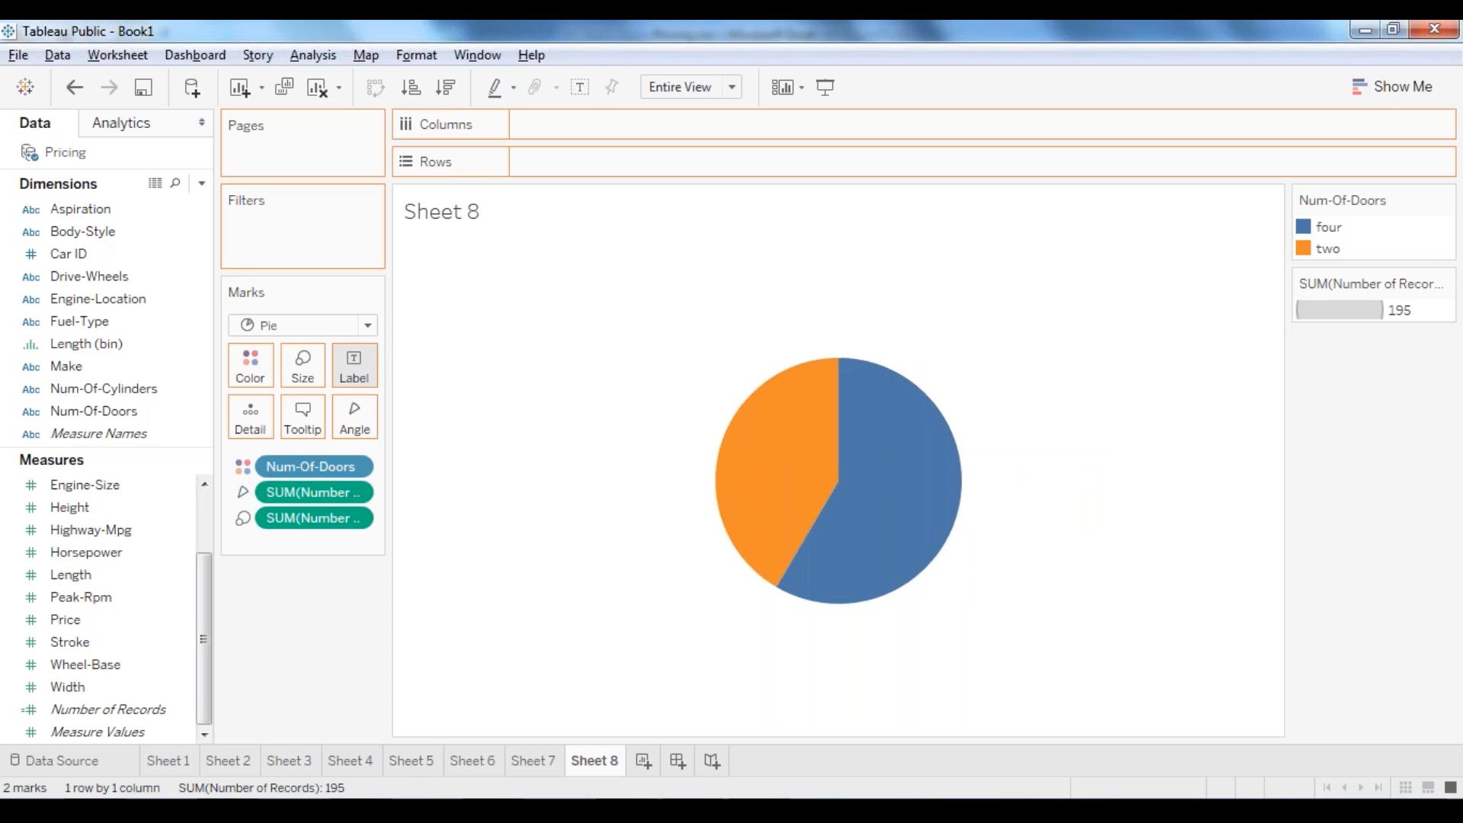
left_click_drag(351, 363, 350, 363)
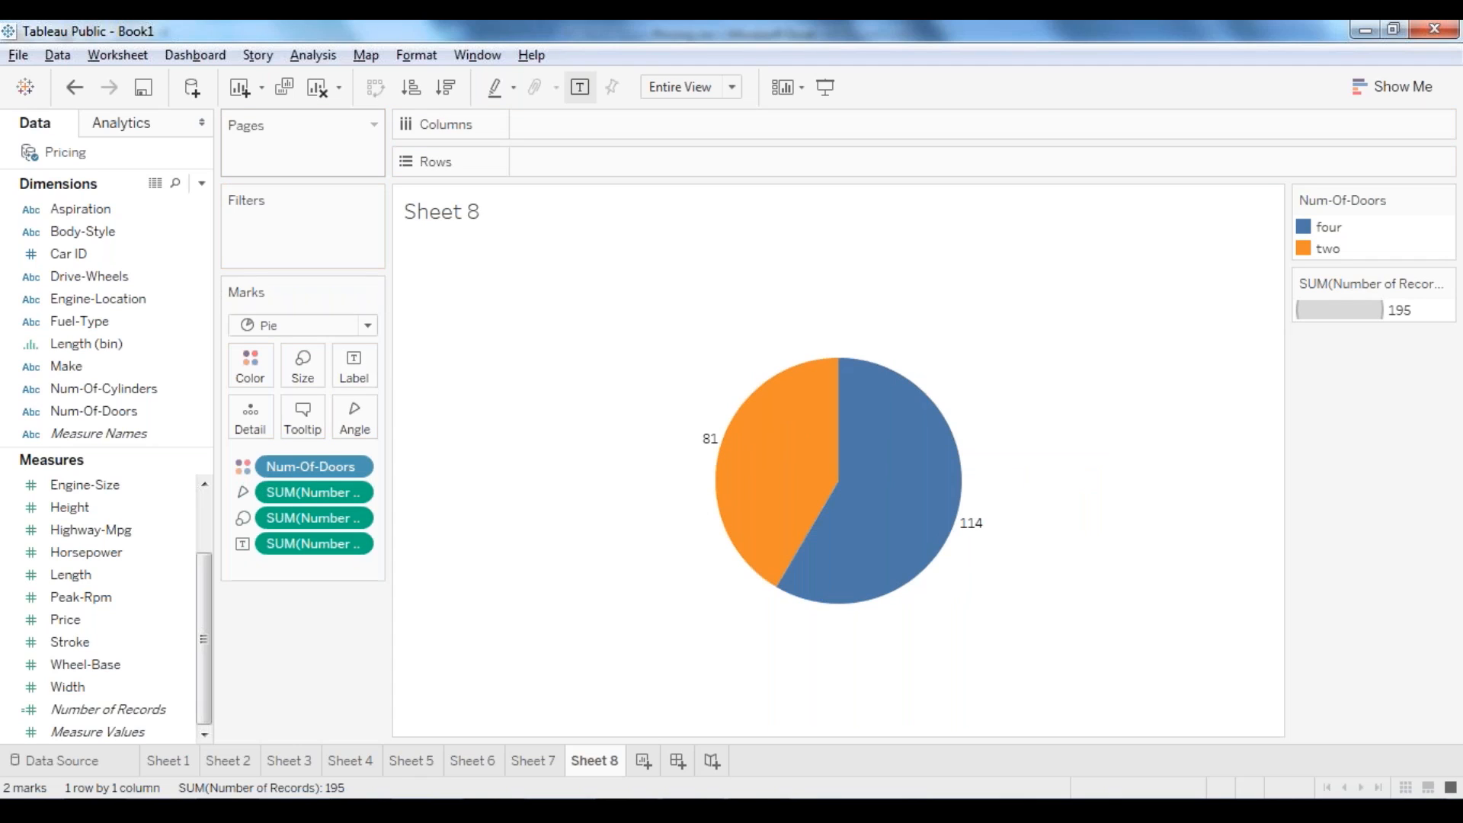
left_click(74, 87)
Step: Try switching the pie chart's mark labels on and off, leaving them off
left_click(354, 373)
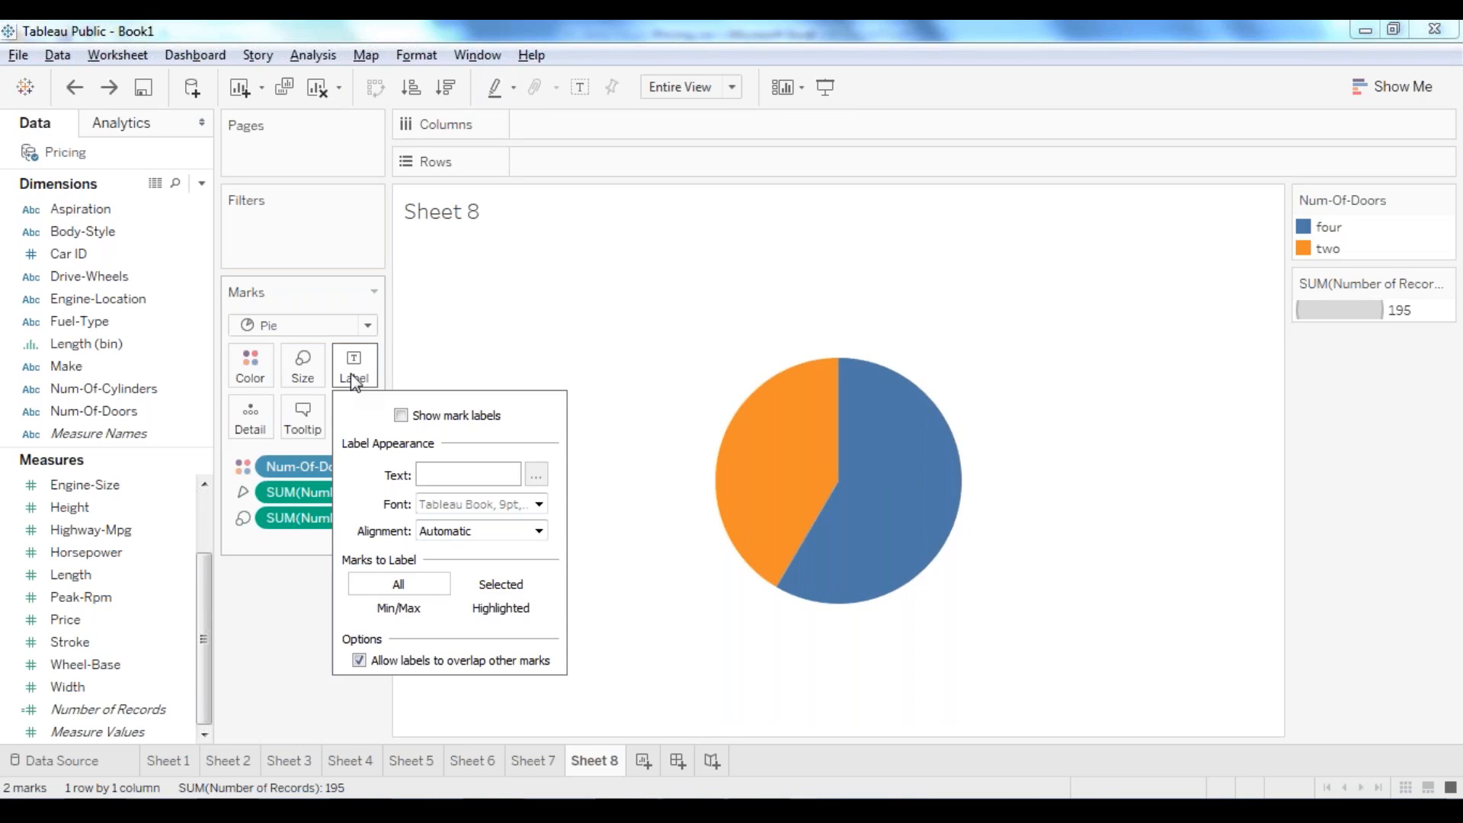
left_click(400, 416)
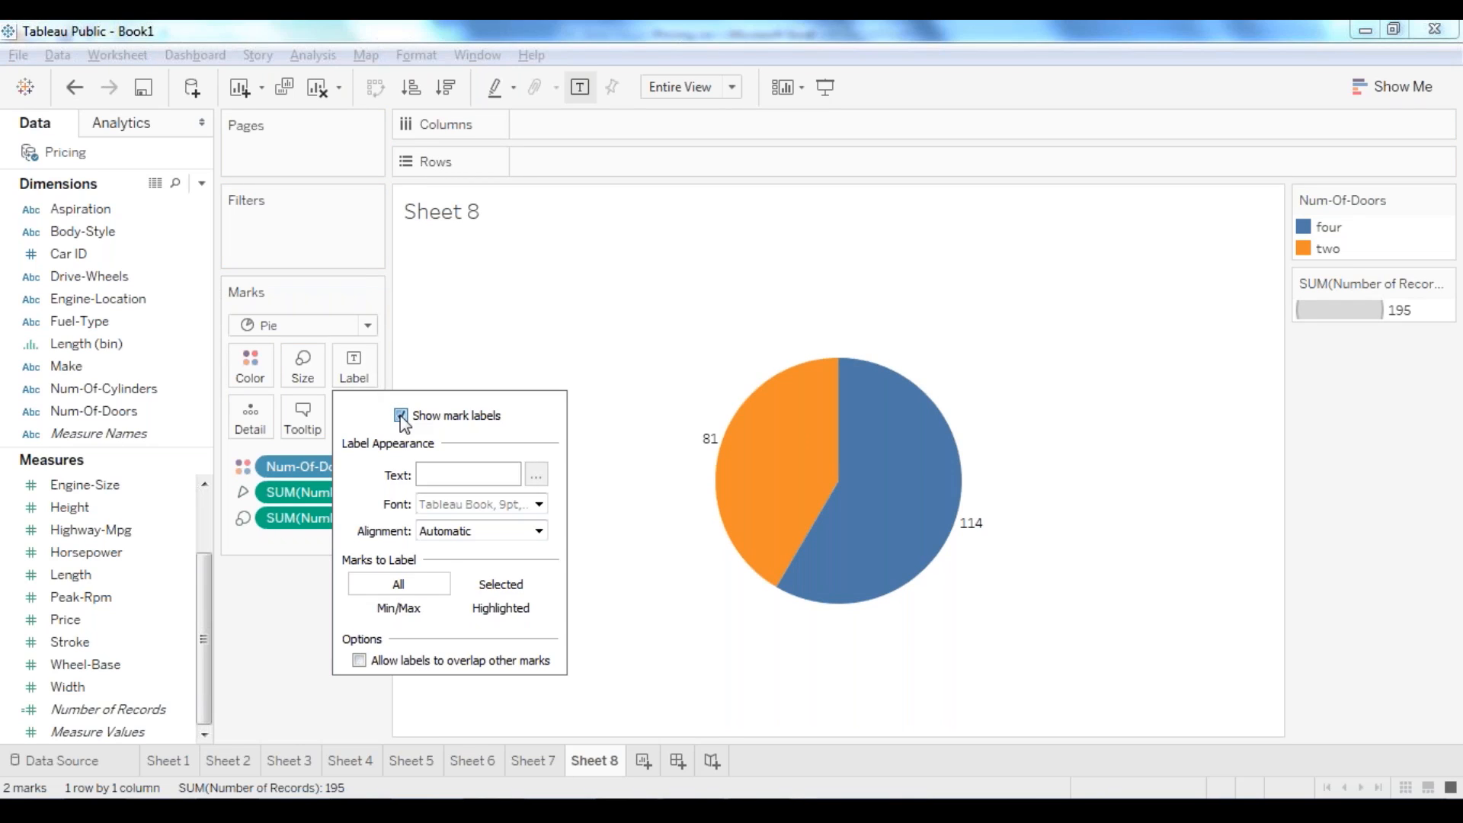
left_click(400, 415)
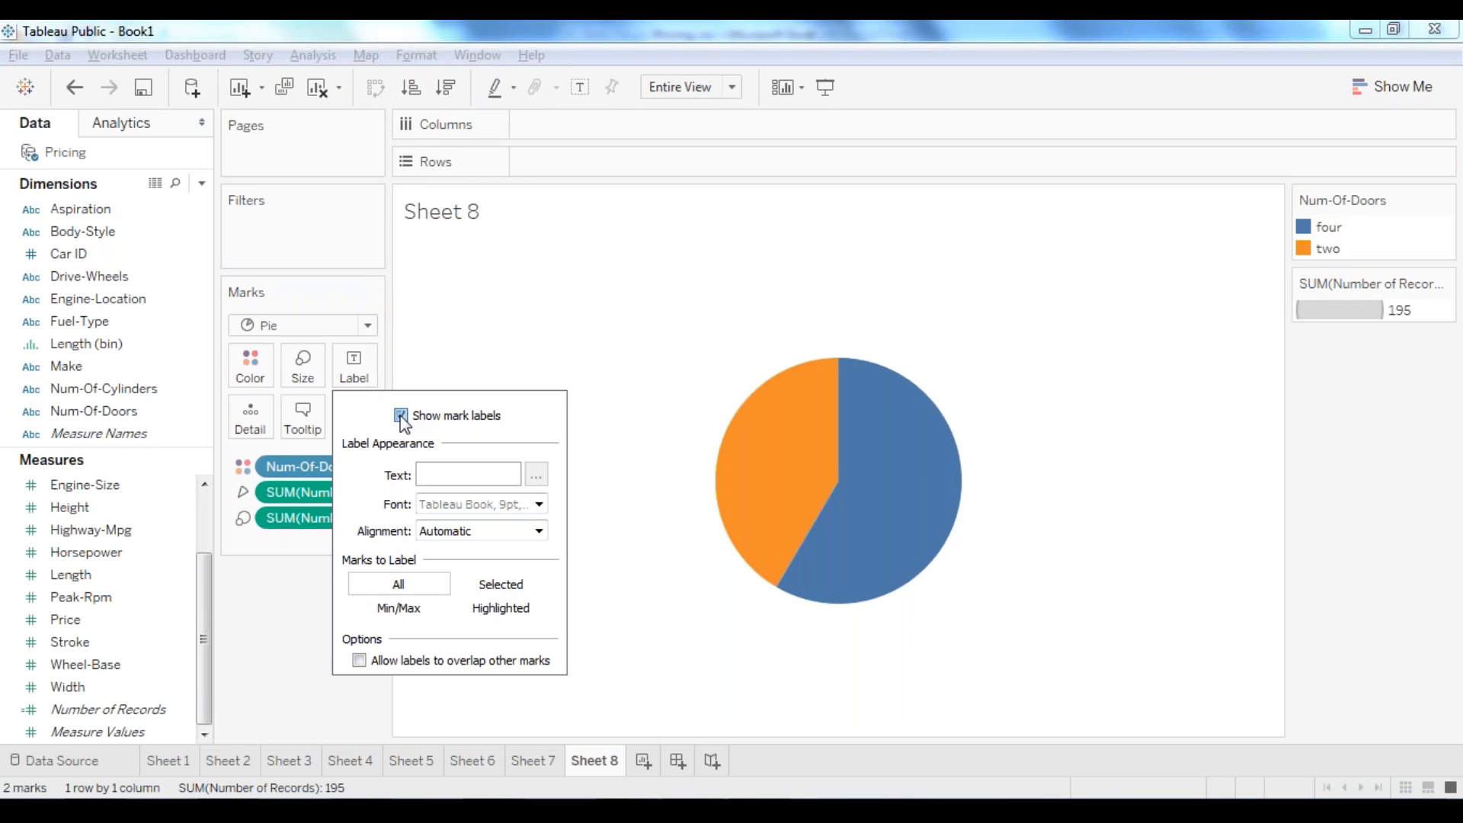
left_click(400, 415)
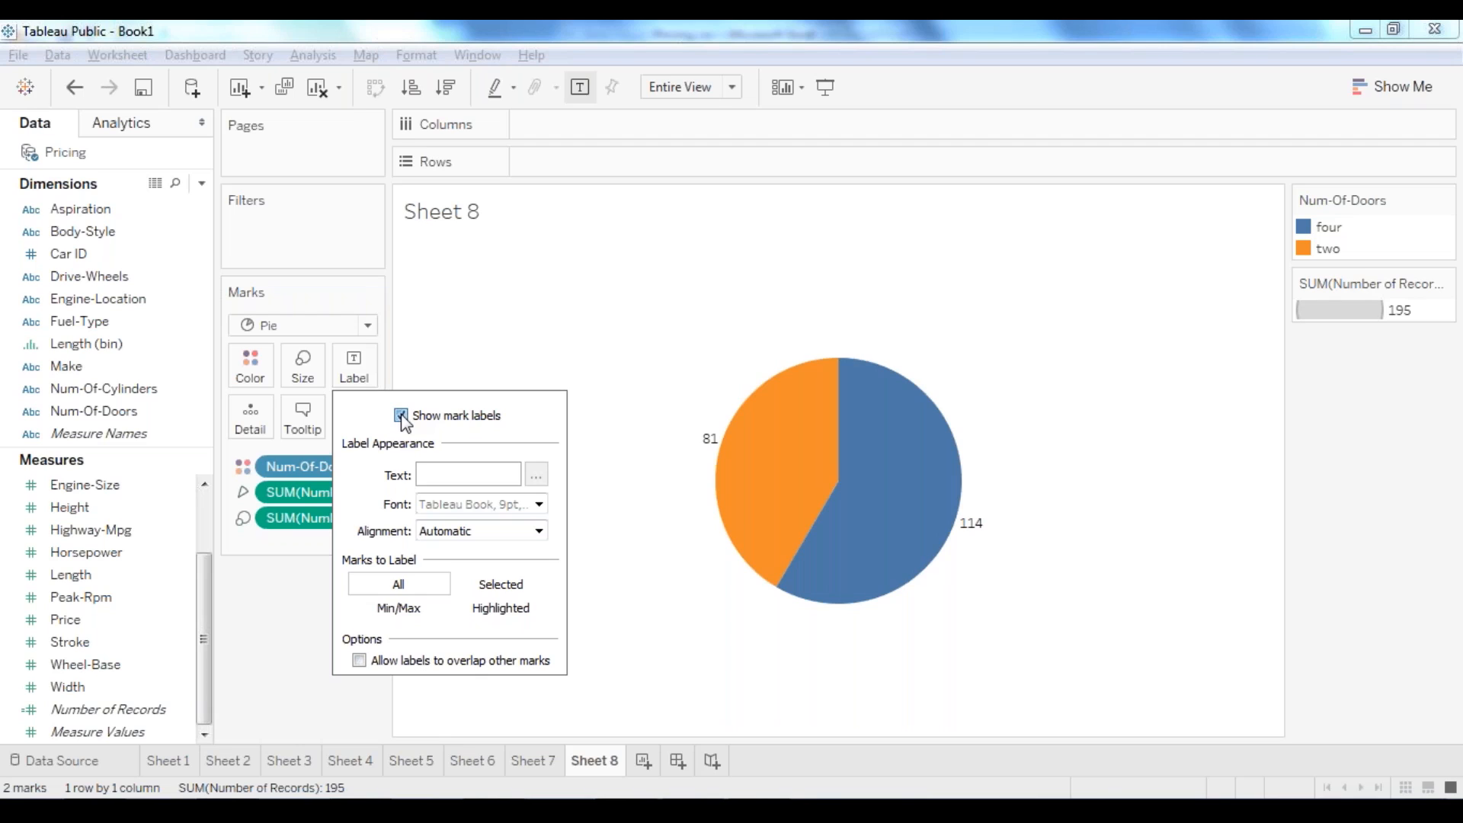
left_click(400, 415)
left_click(352, 369)
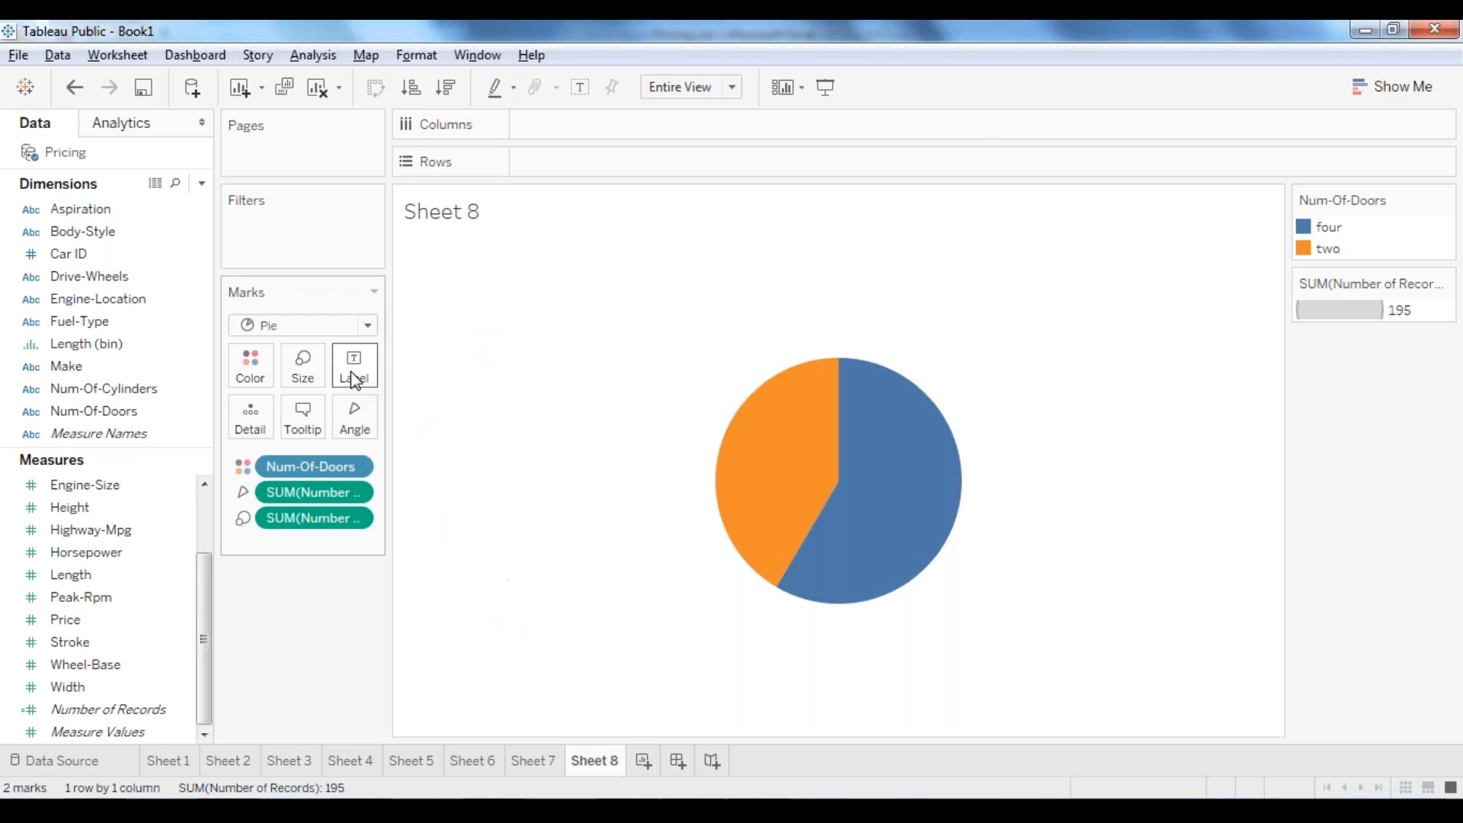
Step: Label the pie slices with both Number of Records and Num-Of-Doors, and check the two slices
left_click_drag(107, 709, 354, 367)
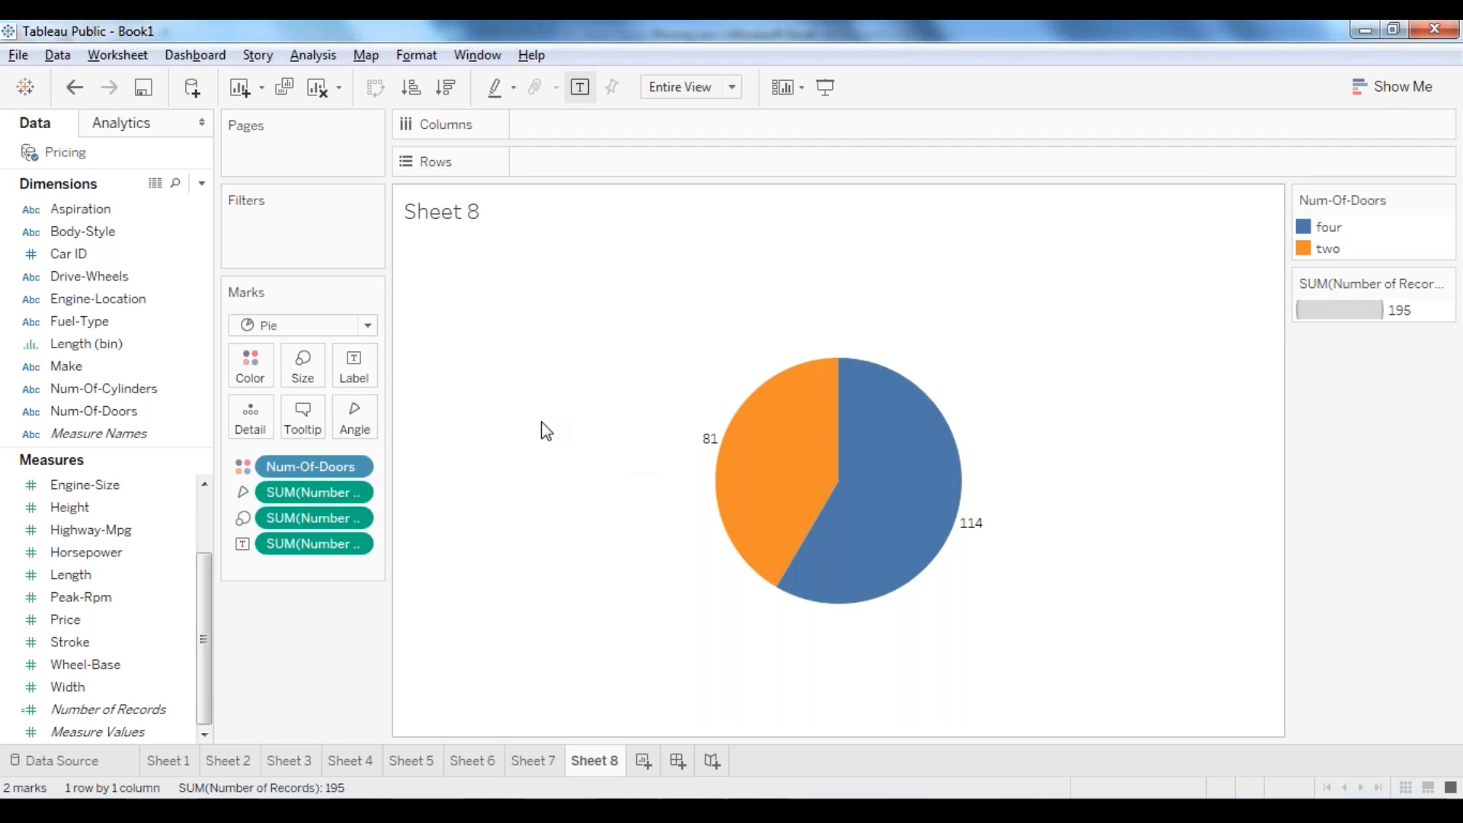
left_click(98, 411)
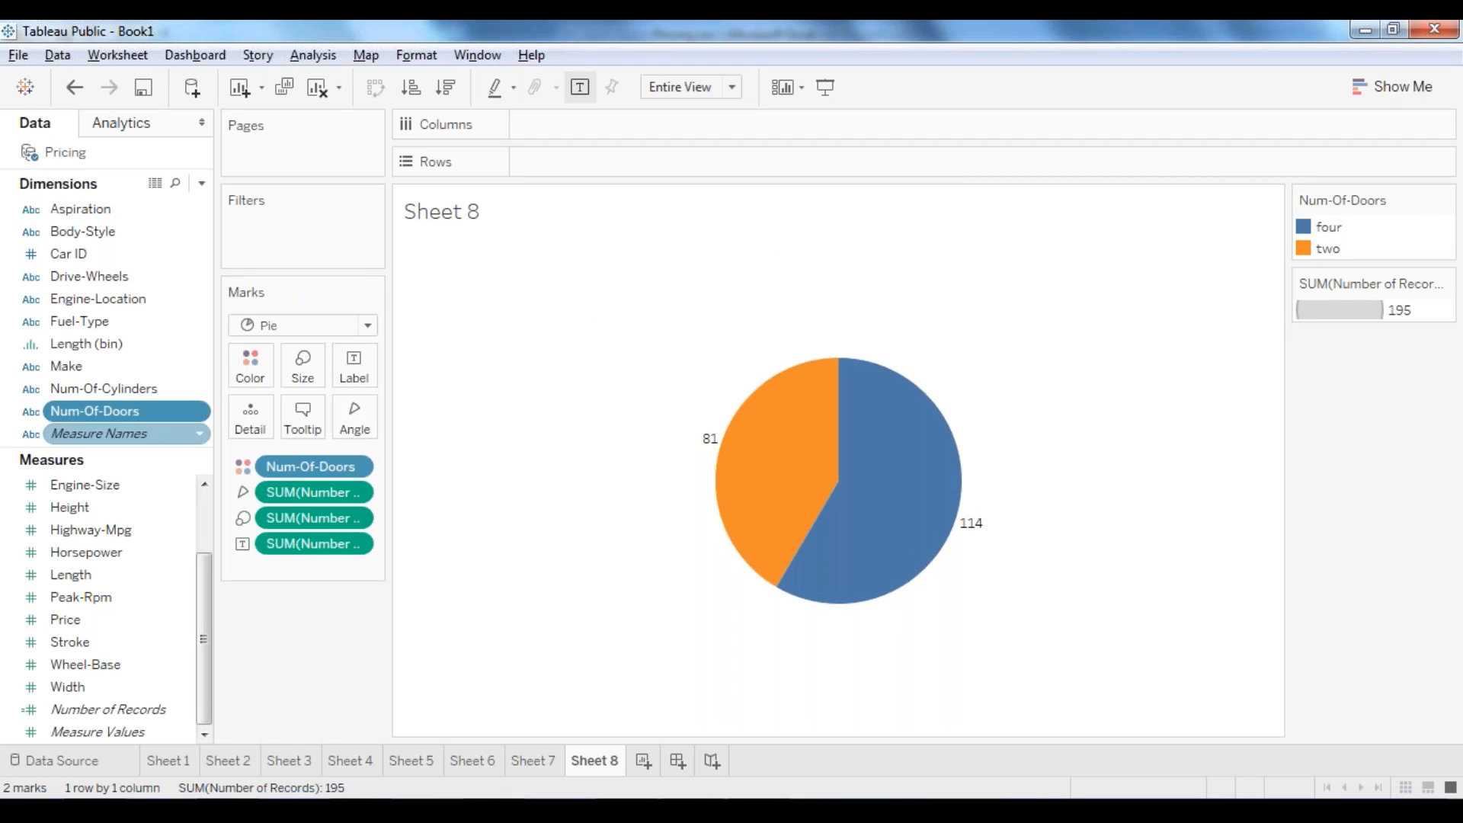
left_click_drag(120, 410, 349, 365)
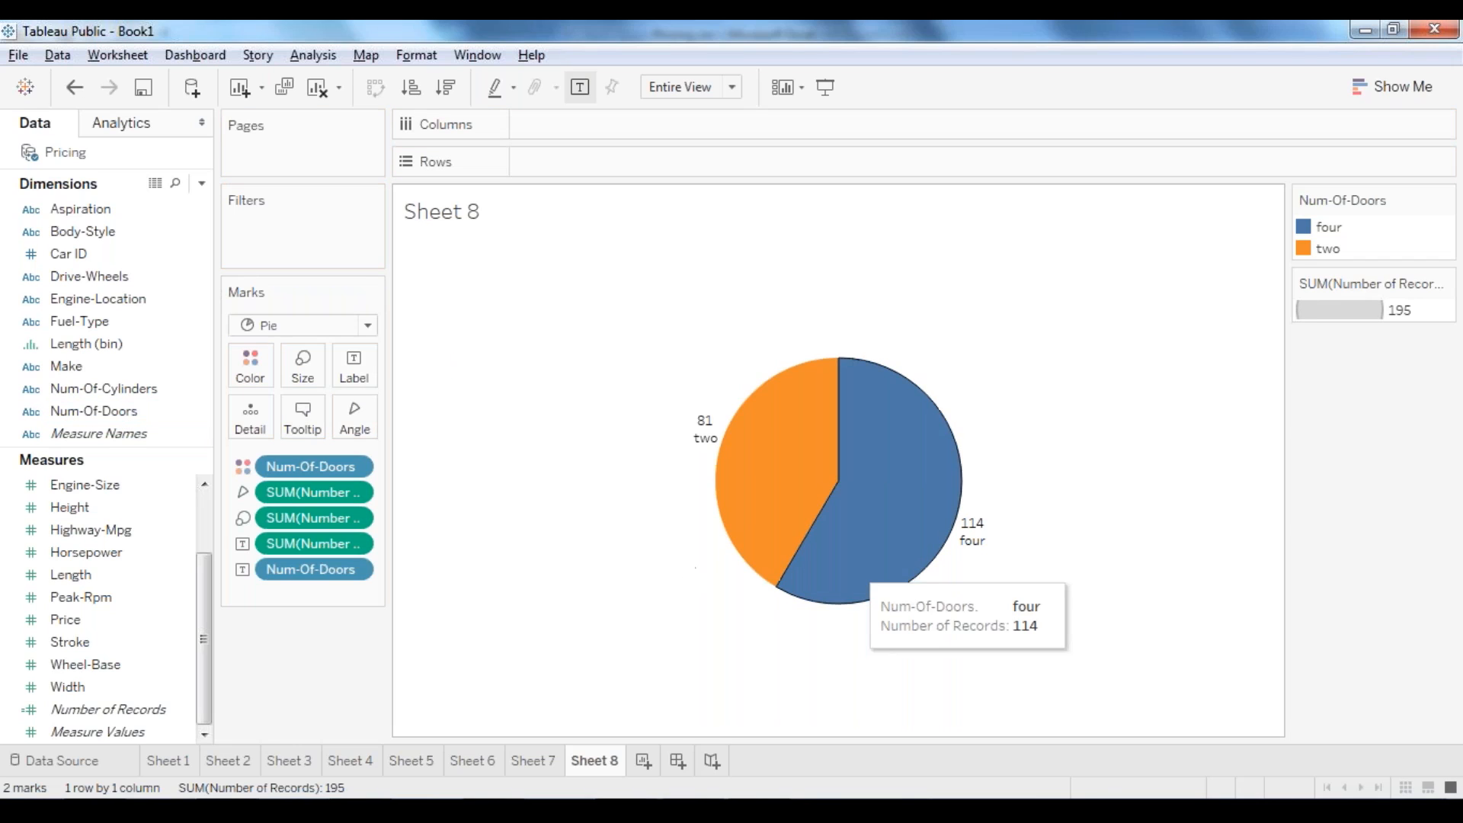
mouse_move(770, 423)
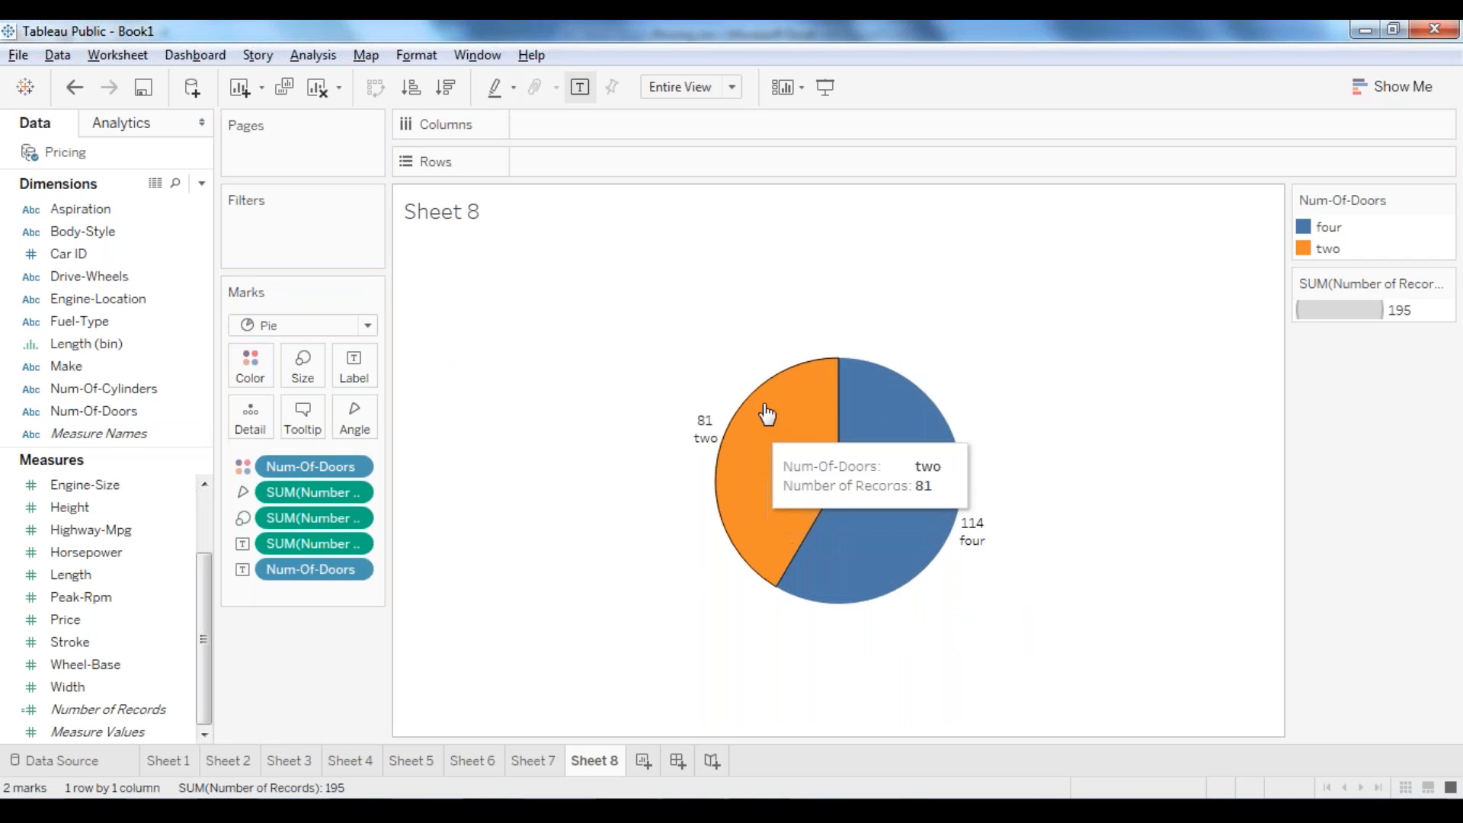
mouse_move(910, 576)
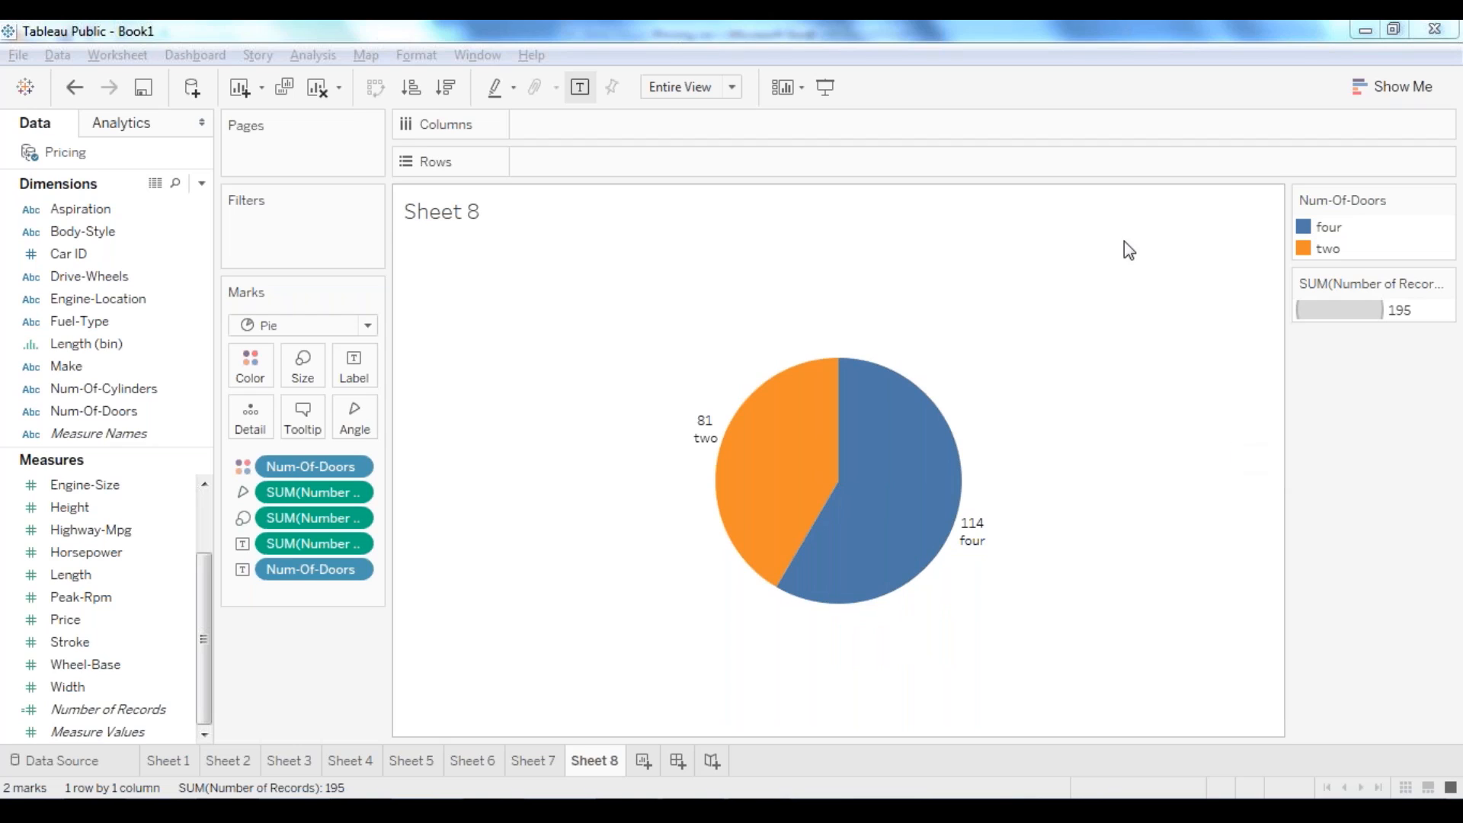
left_click(1343, 477)
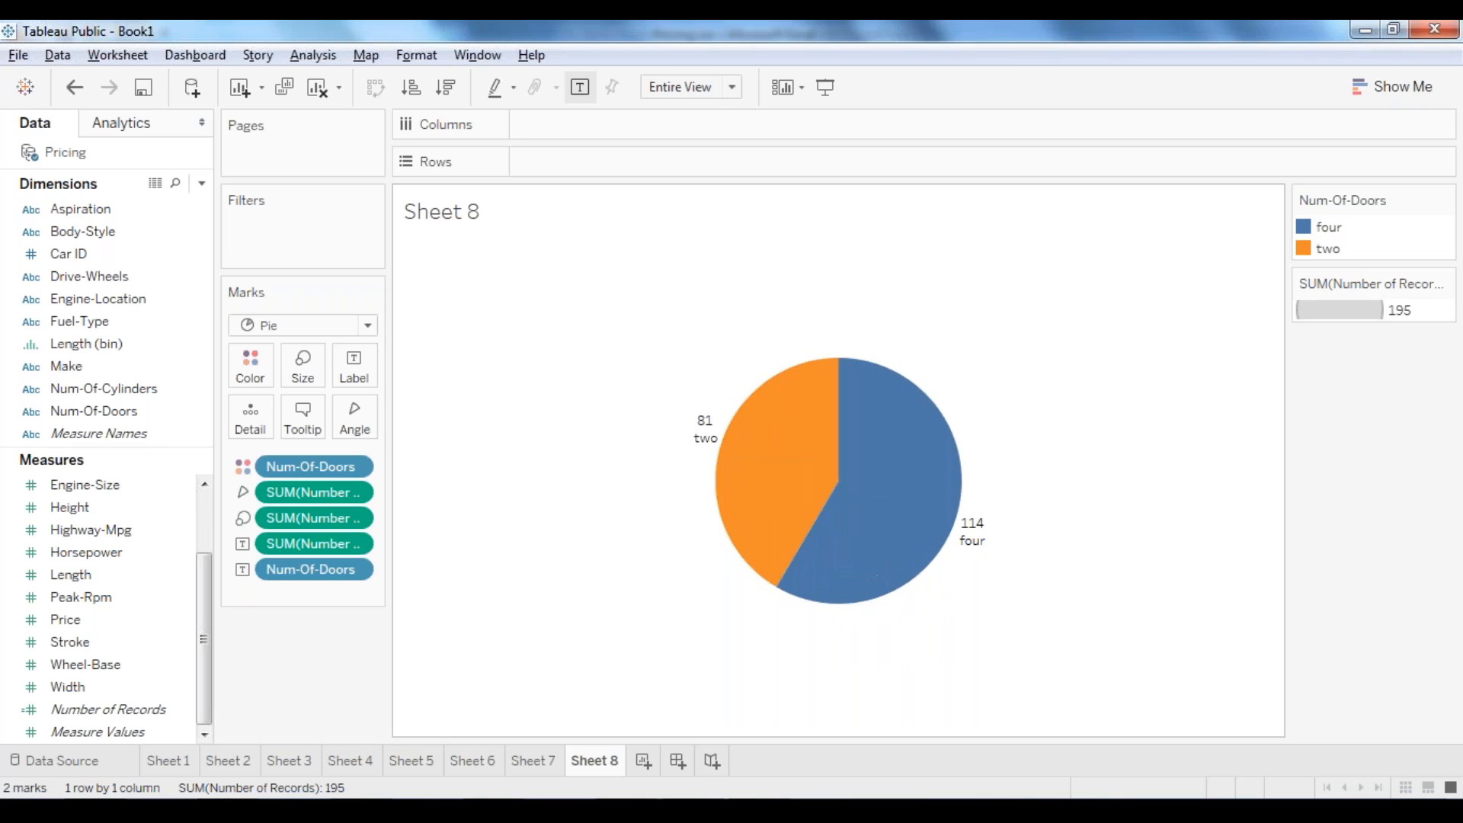
mouse_move(702, 426)
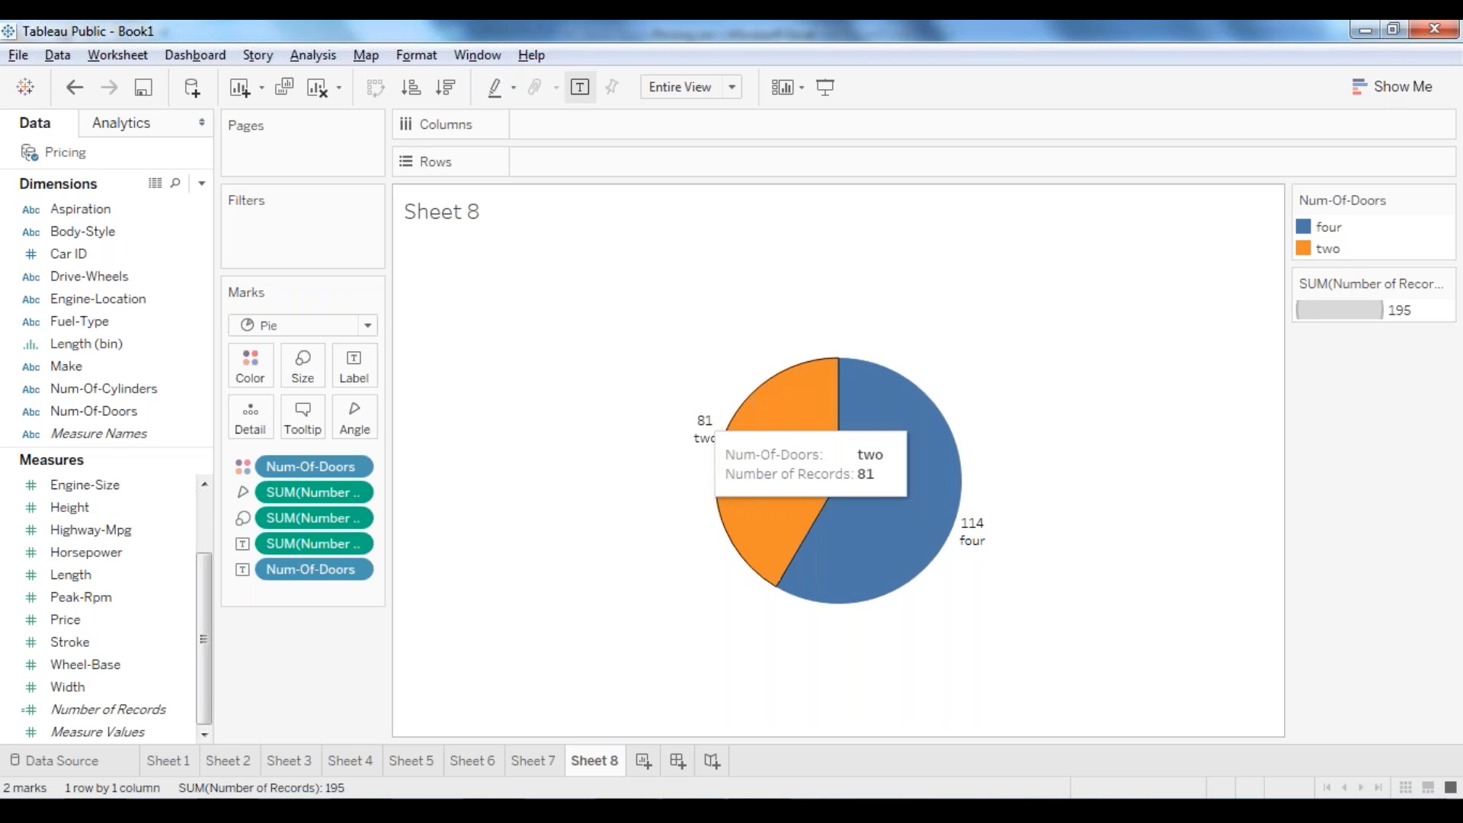
mouse_move(974, 548)
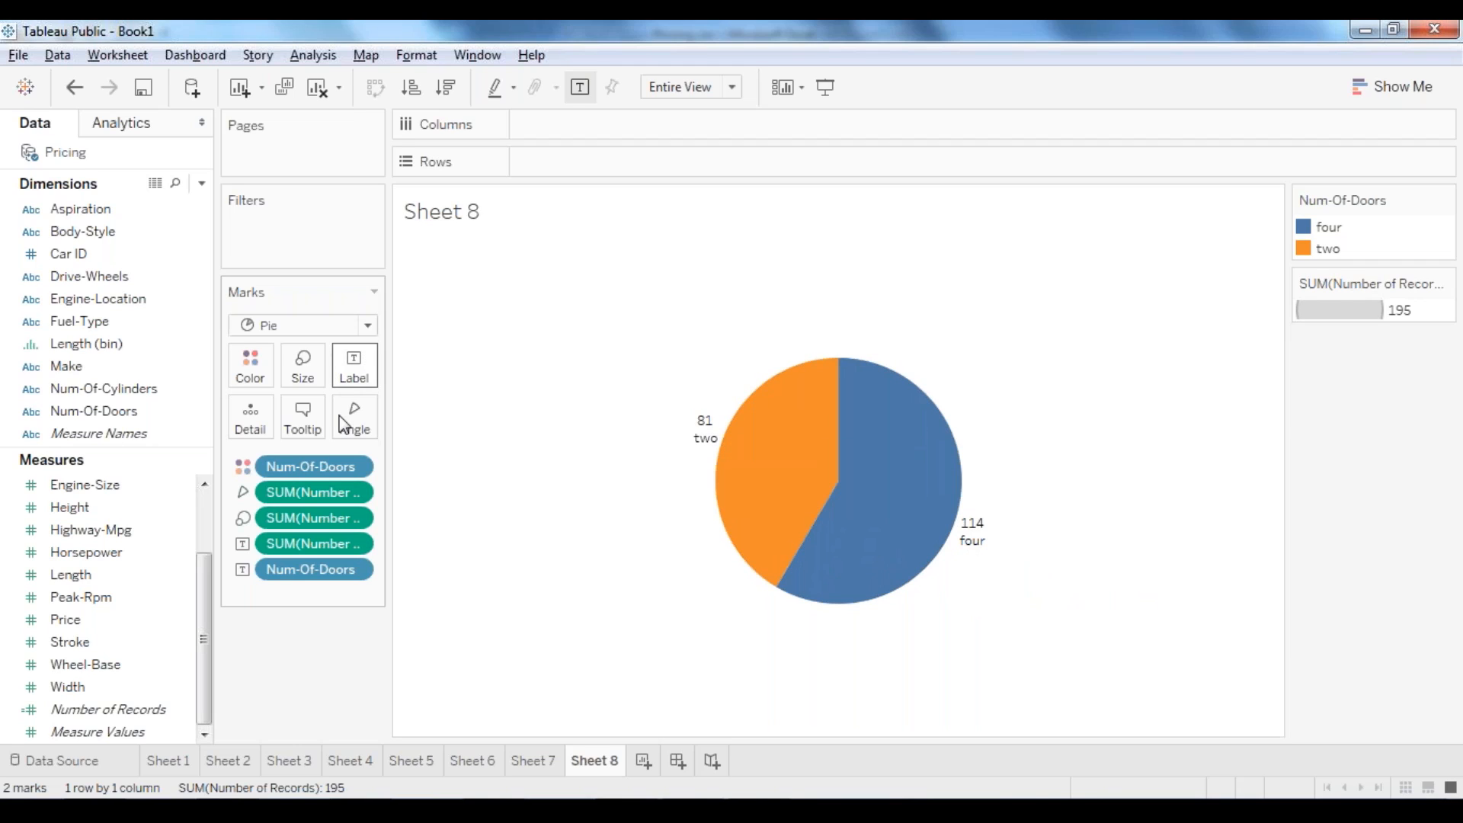
Step: Apply the Percent of Total quick table calculation to the pie's Number of Records label and inspect both slices
right_click(316, 547)
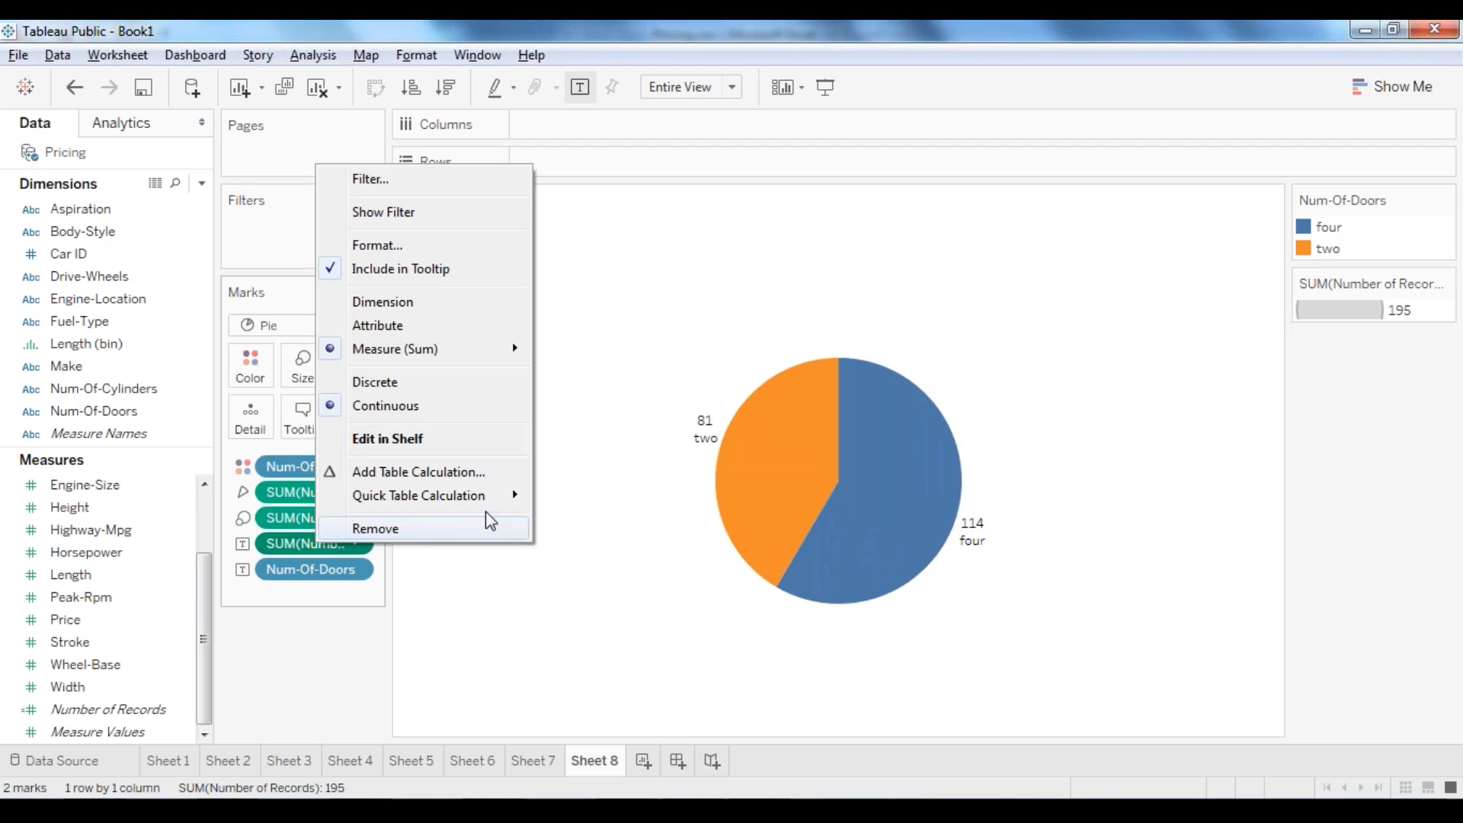
mouse_move(497, 496)
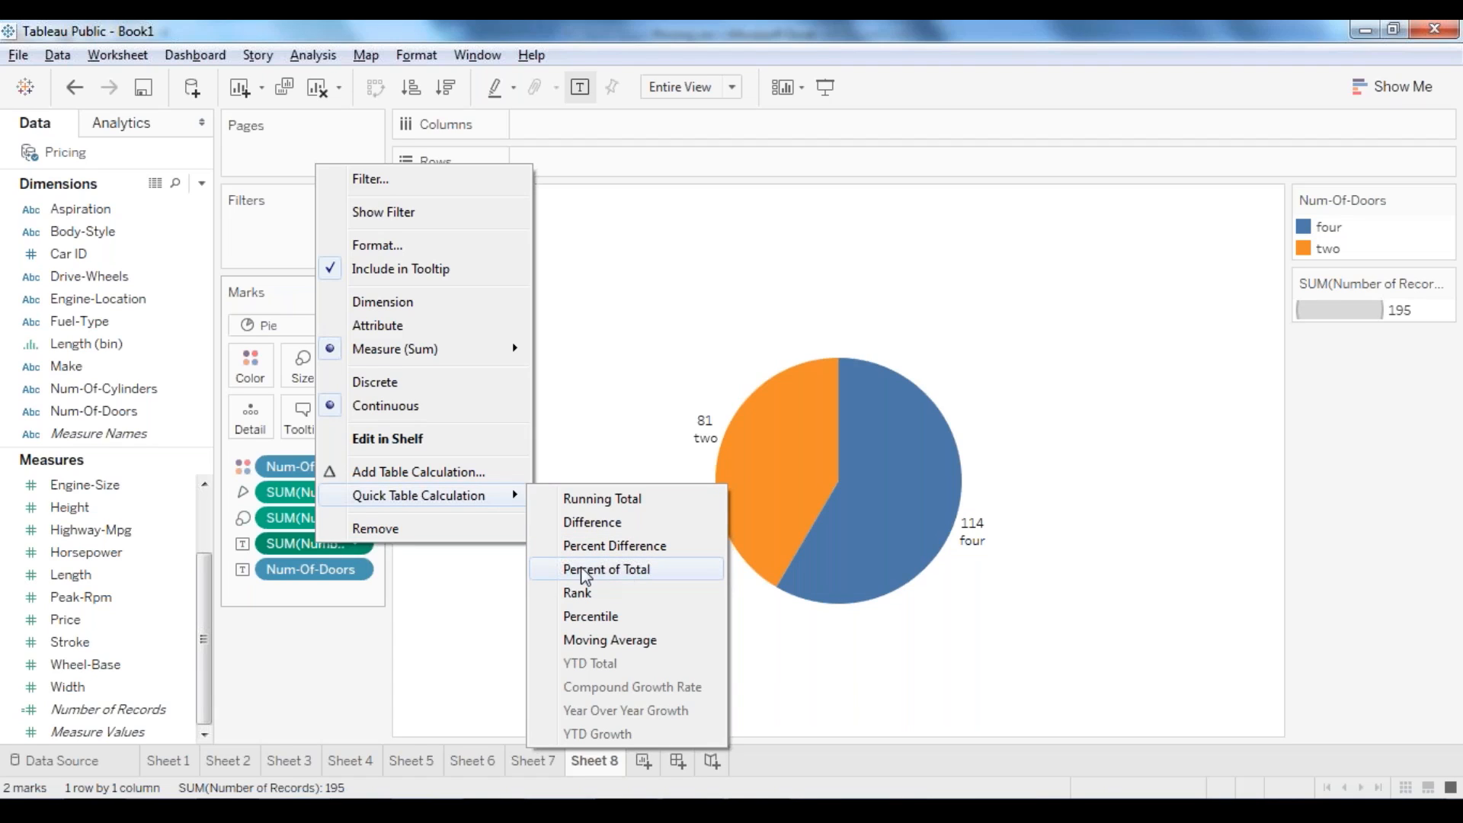
left_click(614, 571)
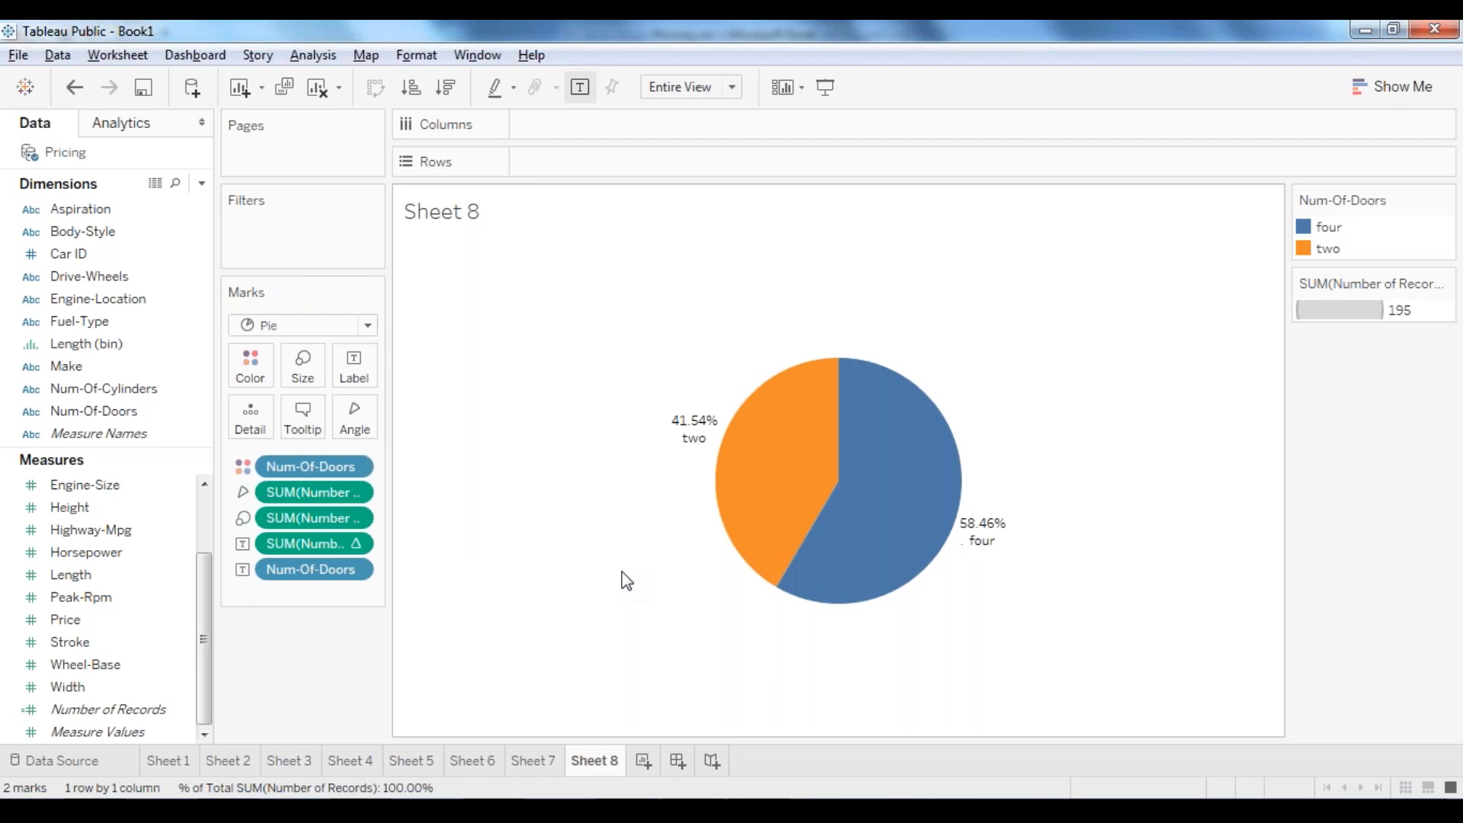
mouse_move(804, 404)
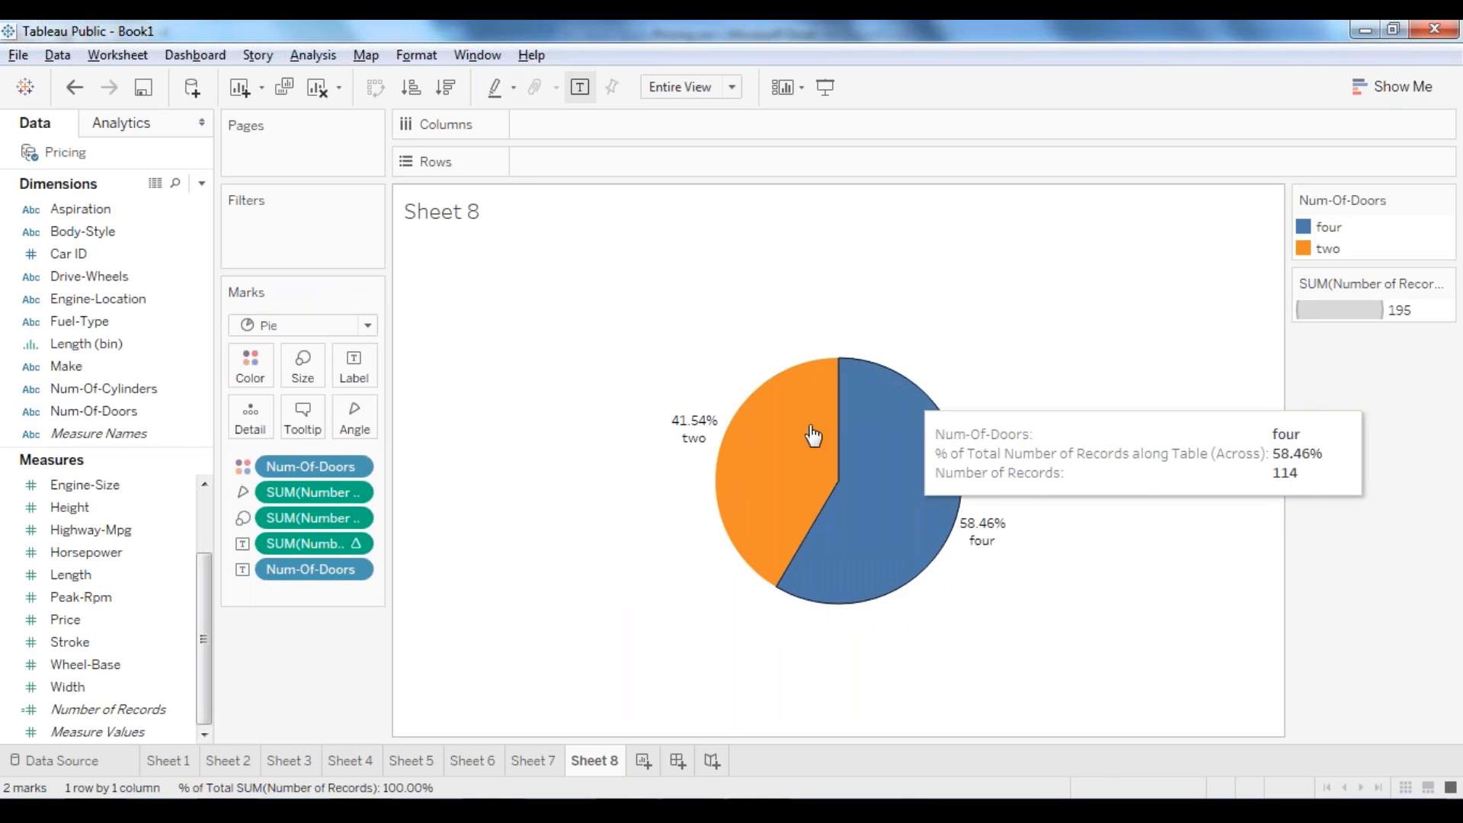
mouse_move(788, 431)
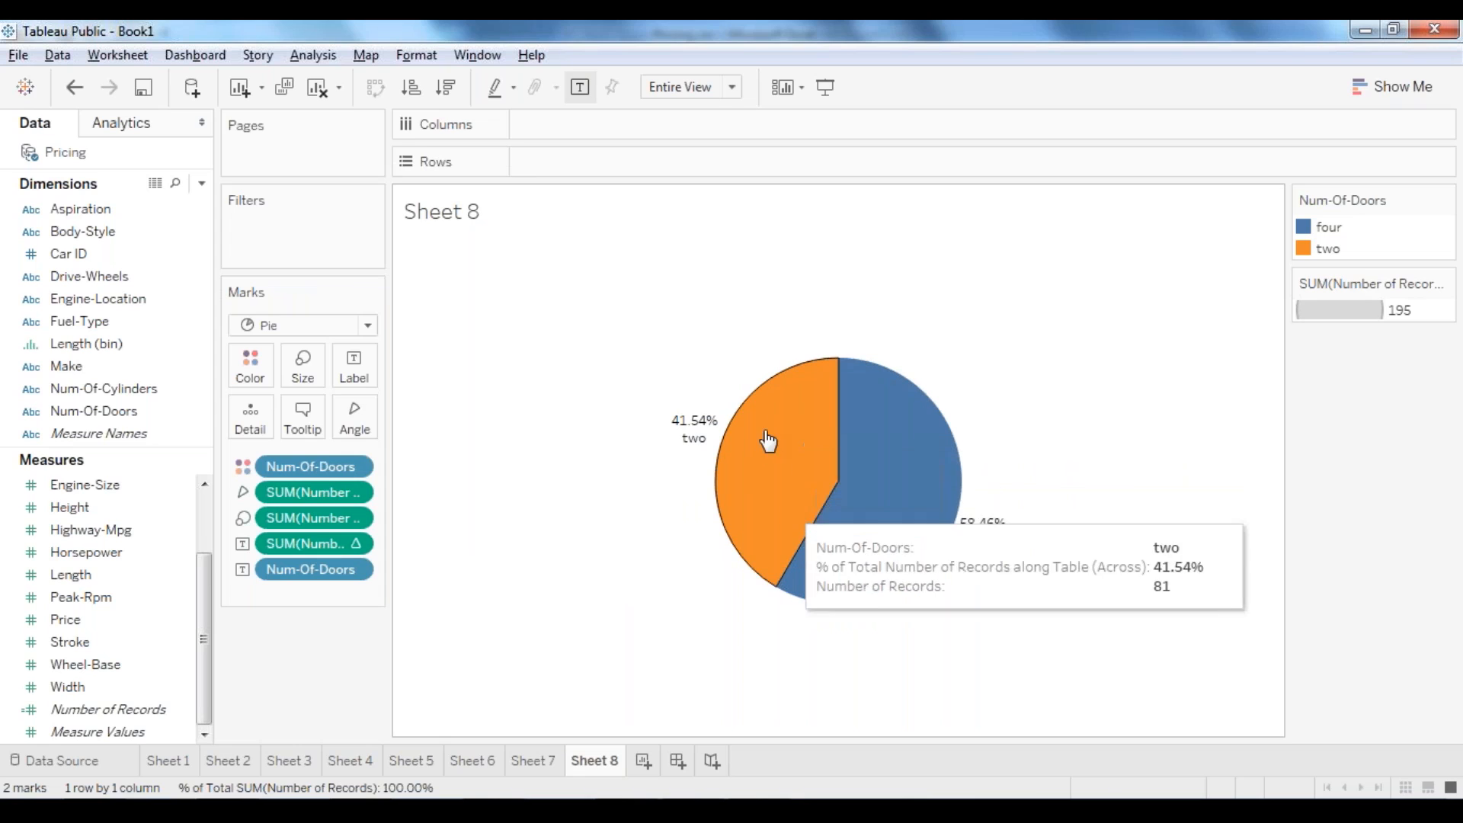
mouse_move(900, 471)
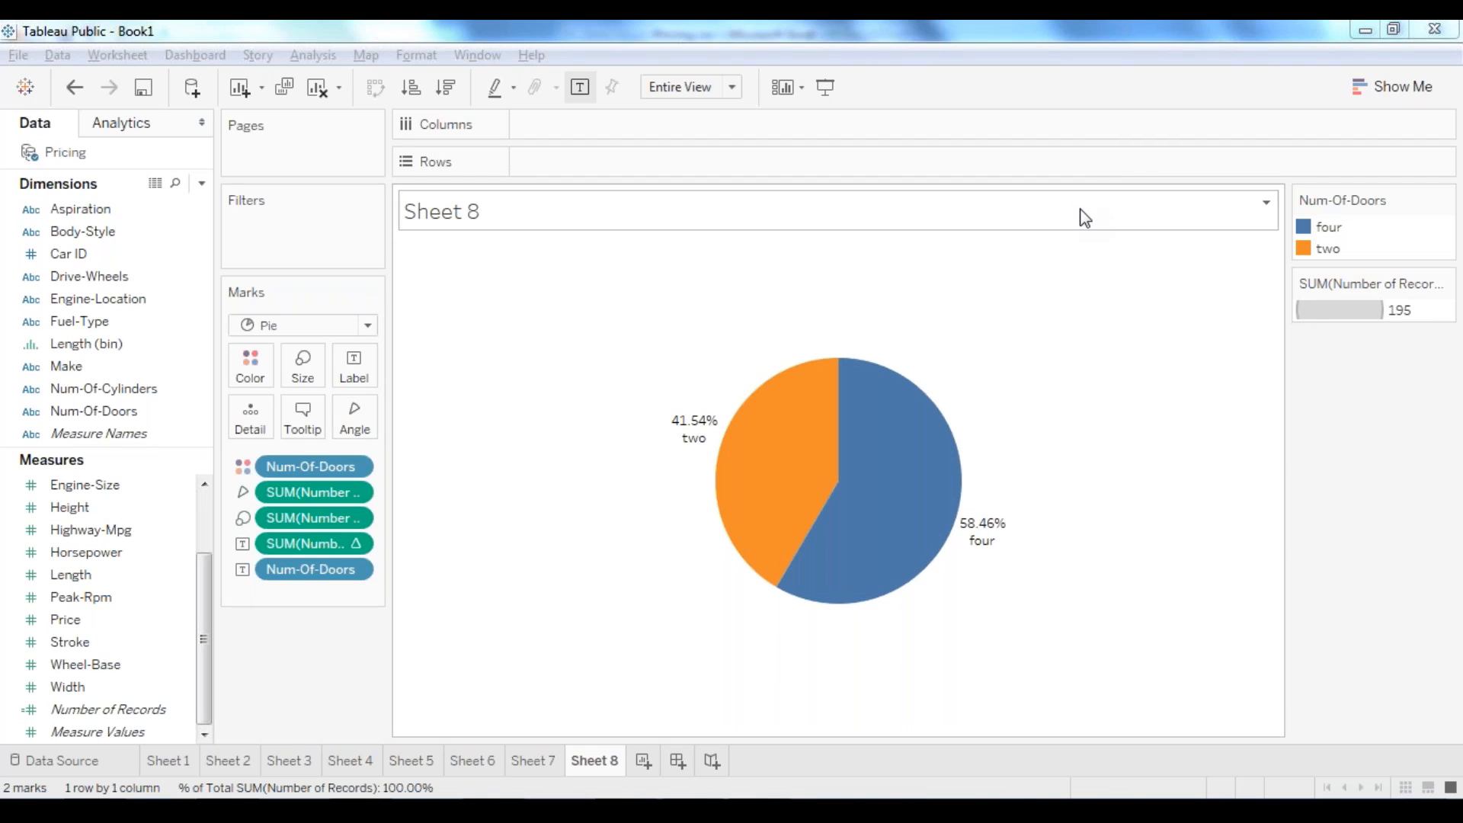
Step: Enlarge the pie's mark size slightly, keeping the whole circle and its labels inside the view
left_click(1143, 488)
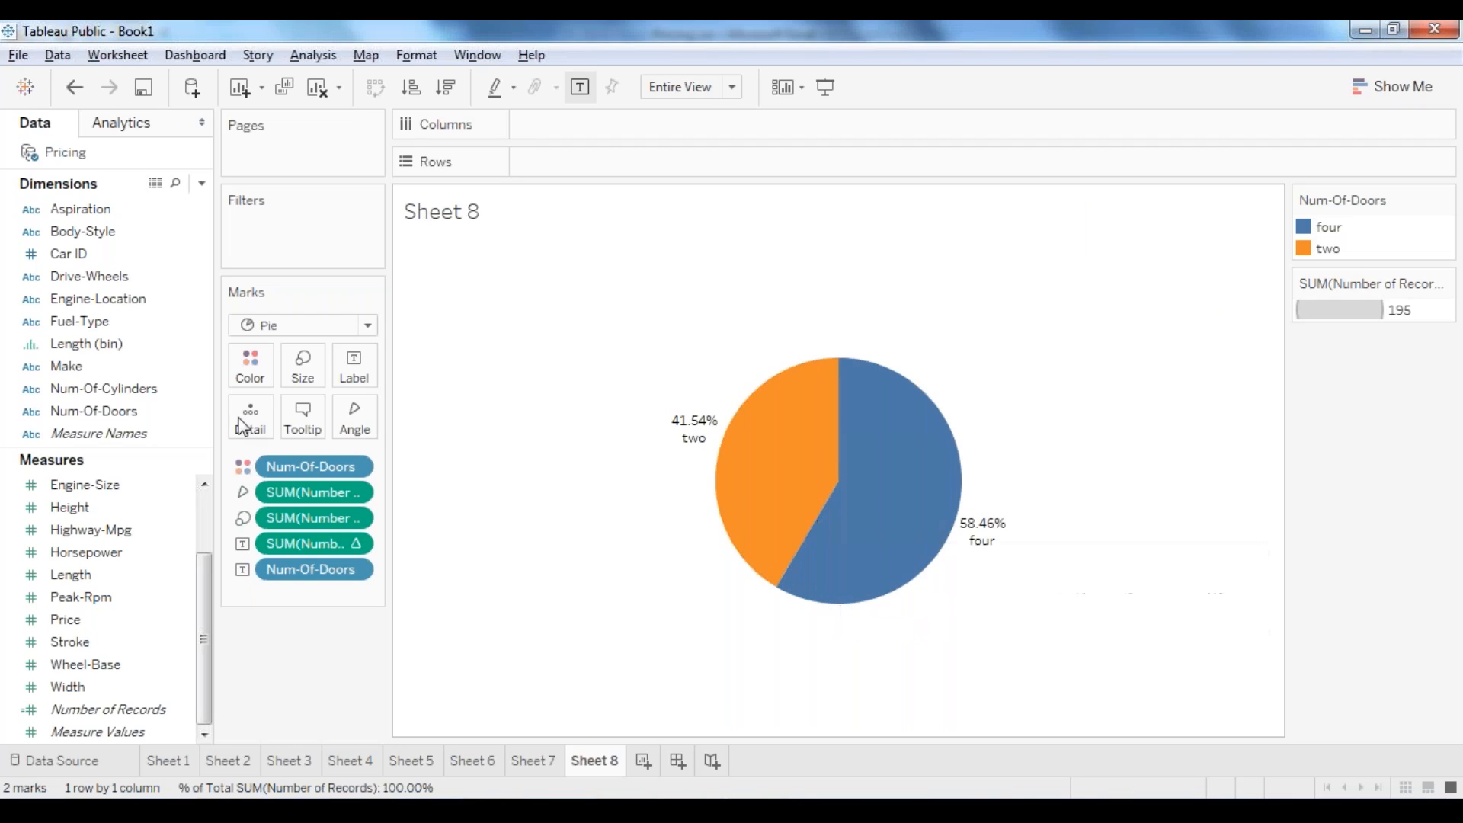
left_click(303, 367)
left_click(372, 422)
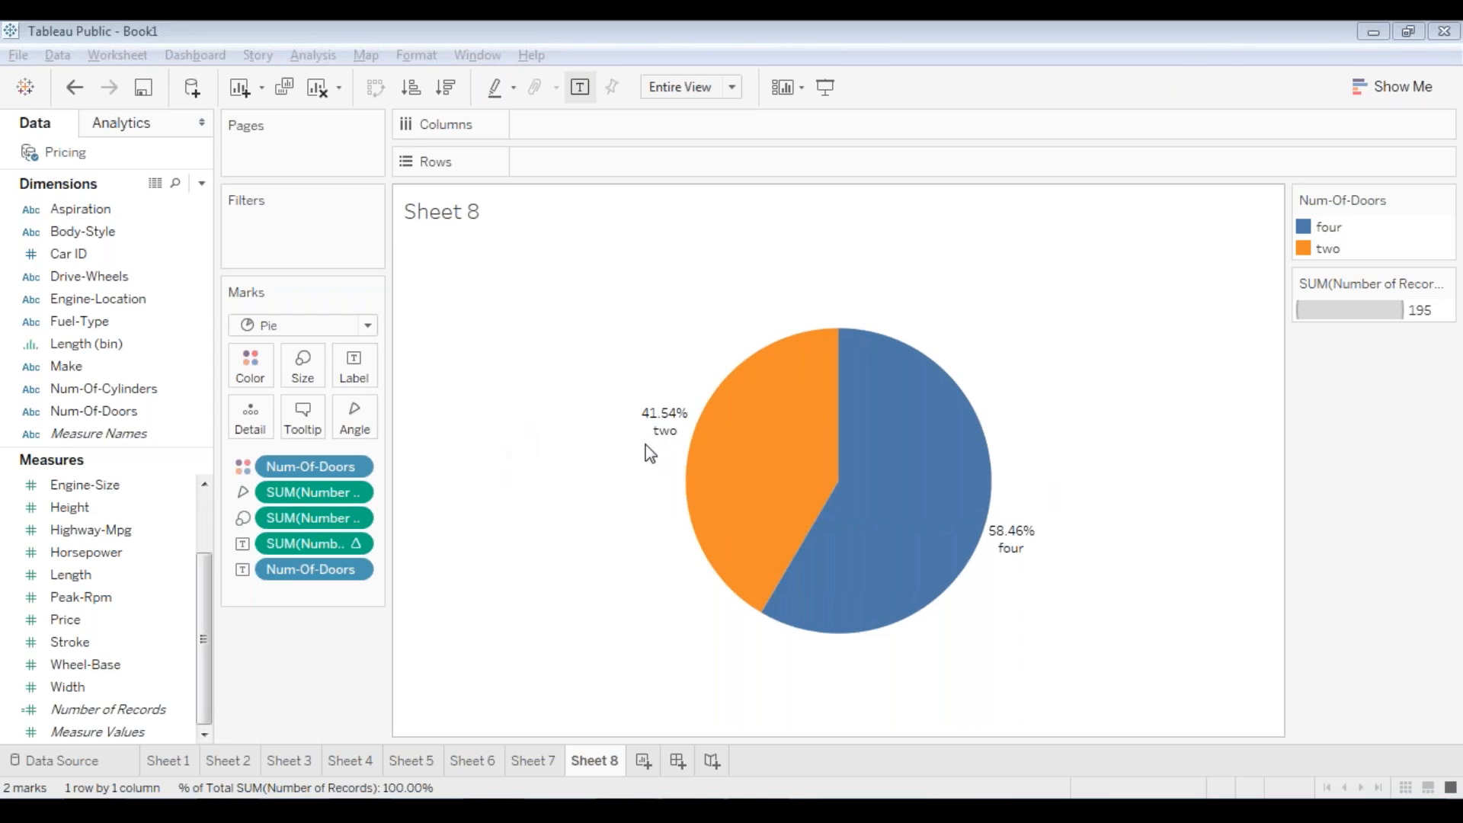
mouse_move(663, 423)
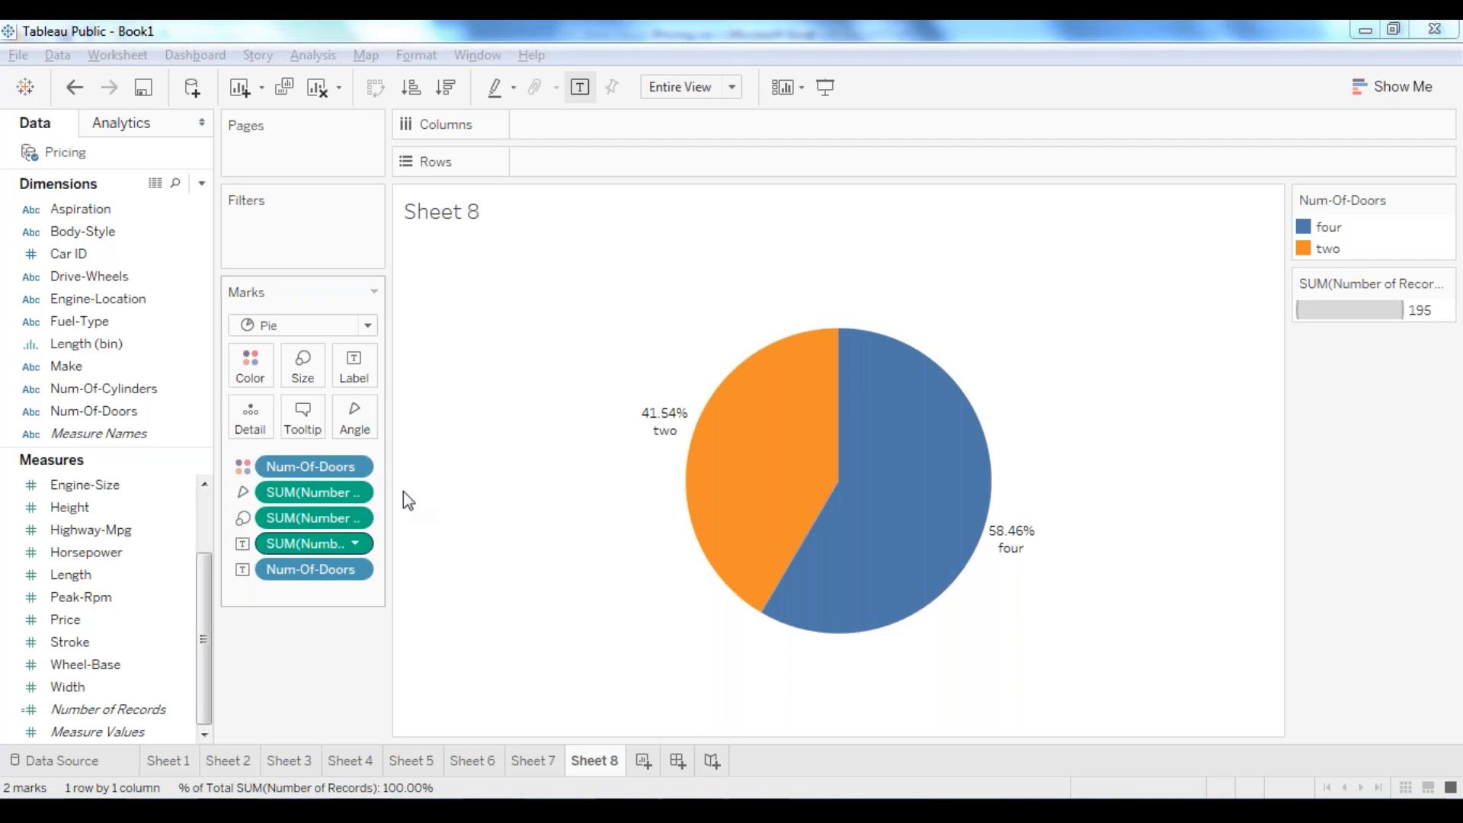
mouse_move(696, 407)
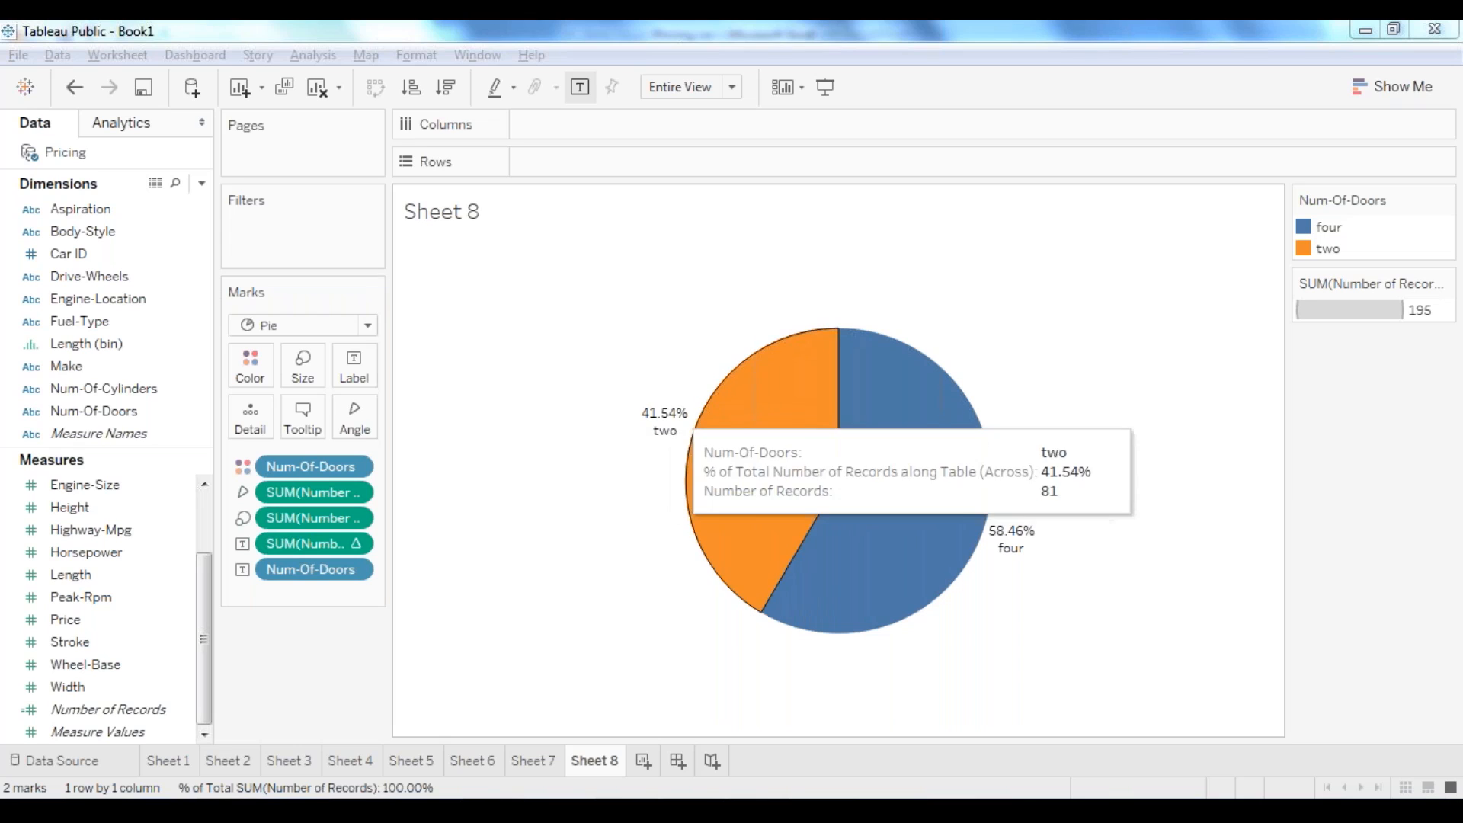
Step: Format the percent-of-total label's default numbers as Percentage with 0 decimal places, and close the formatting pane
right_click(303, 542)
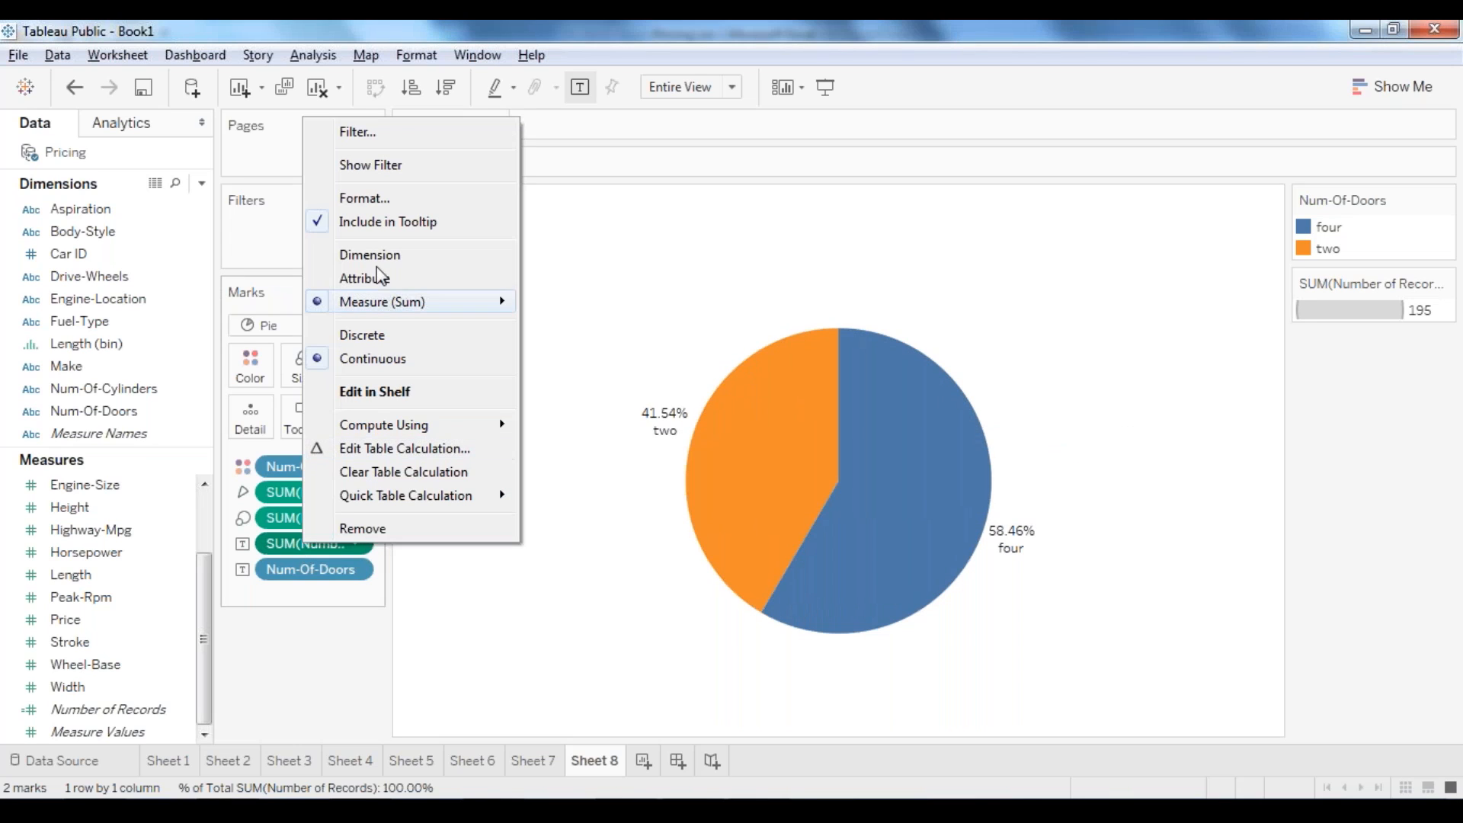
left_click(362, 199)
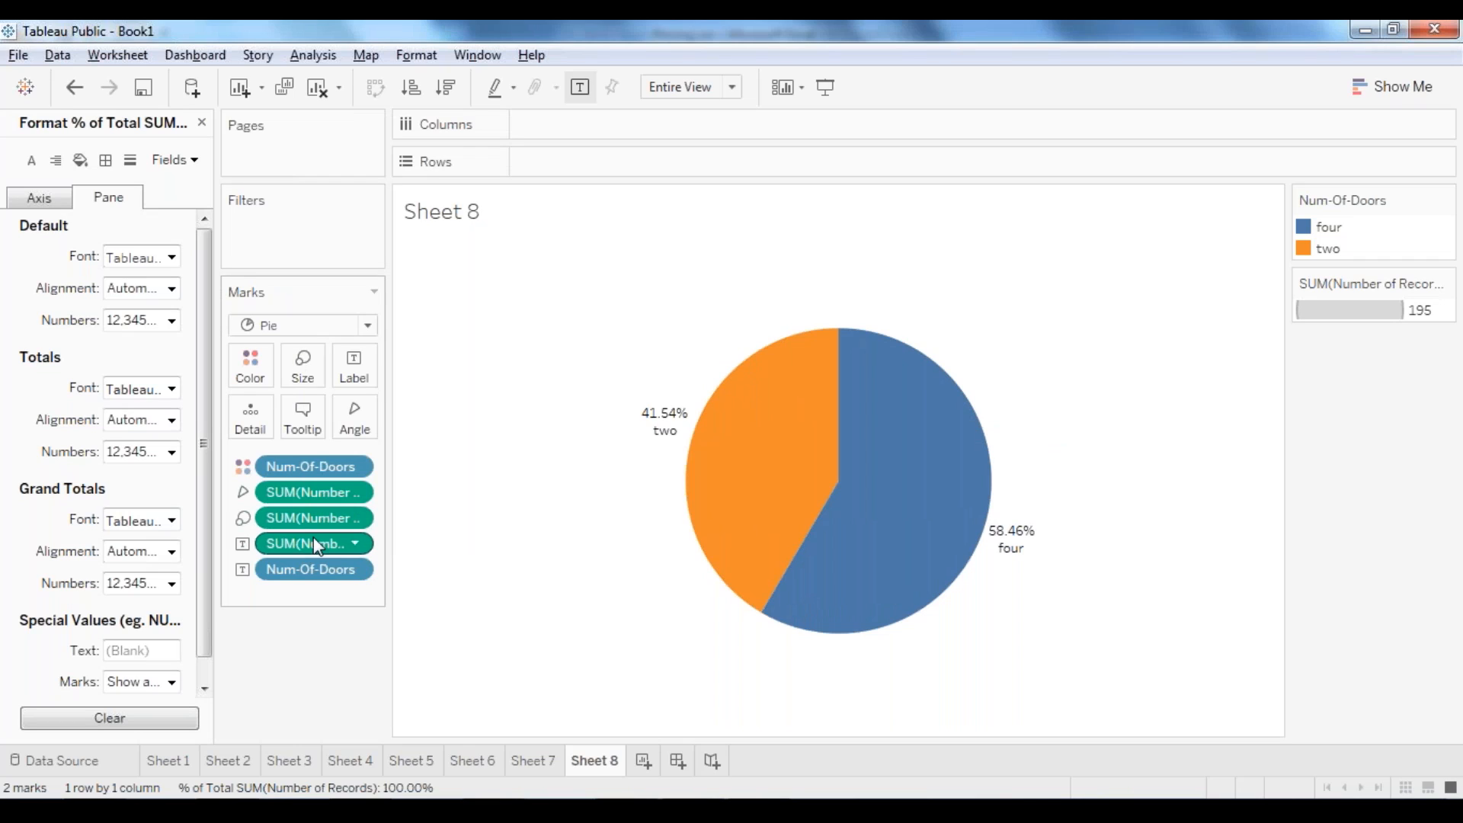
left_click(172, 320)
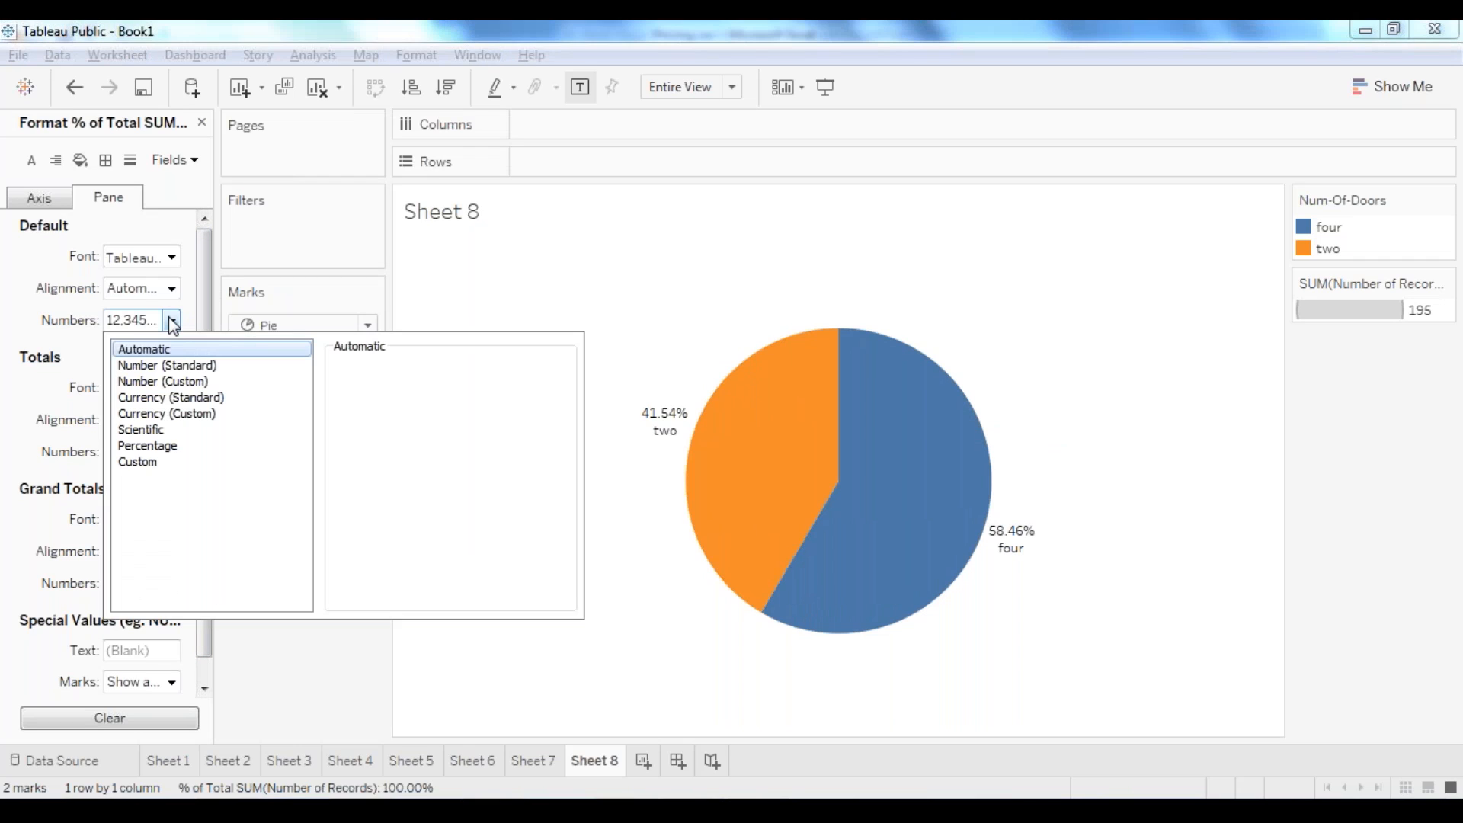
left_click(168, 448)
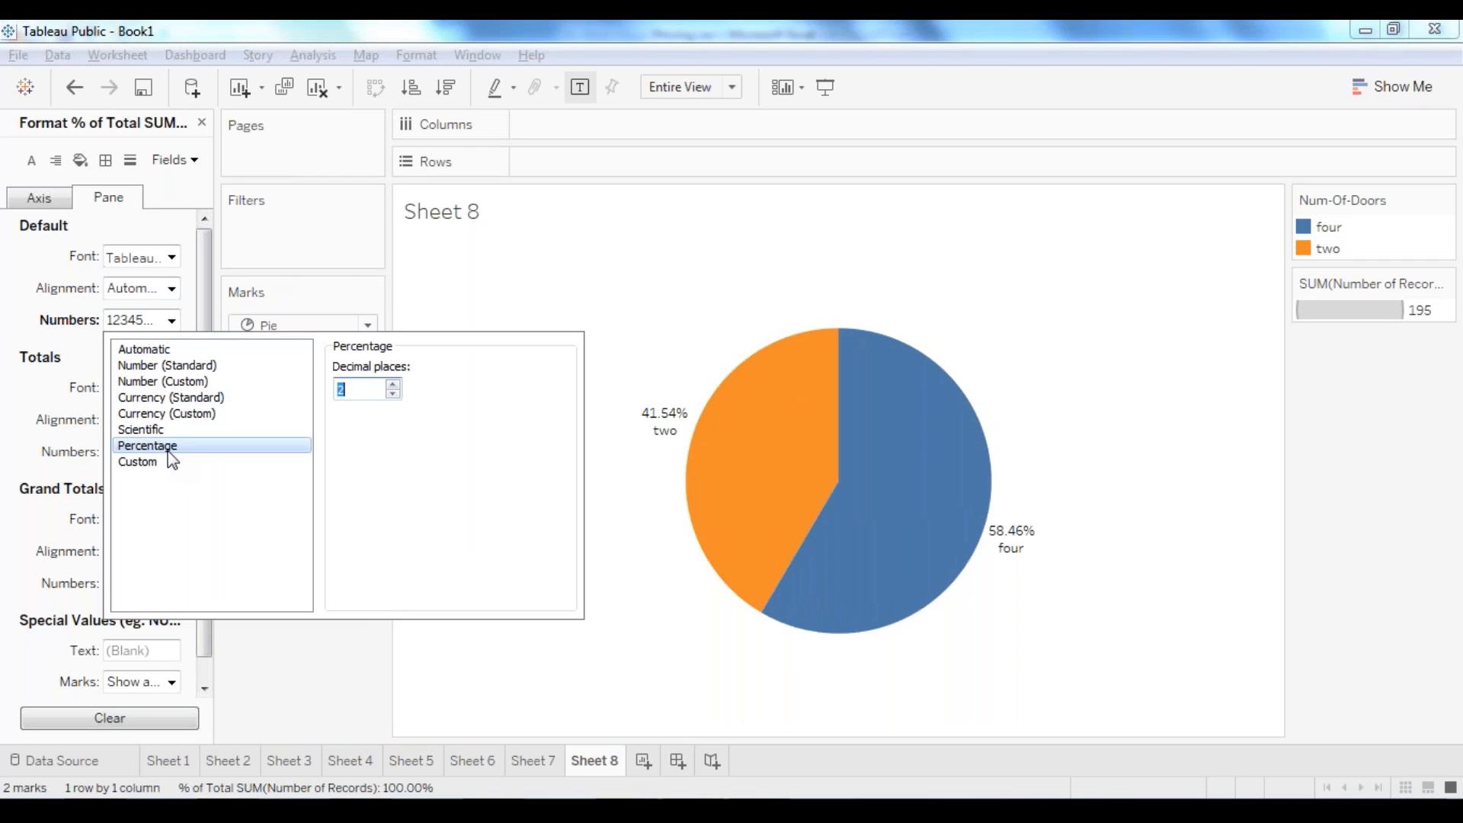
left_click(392, 394)
left_click(393, 394)
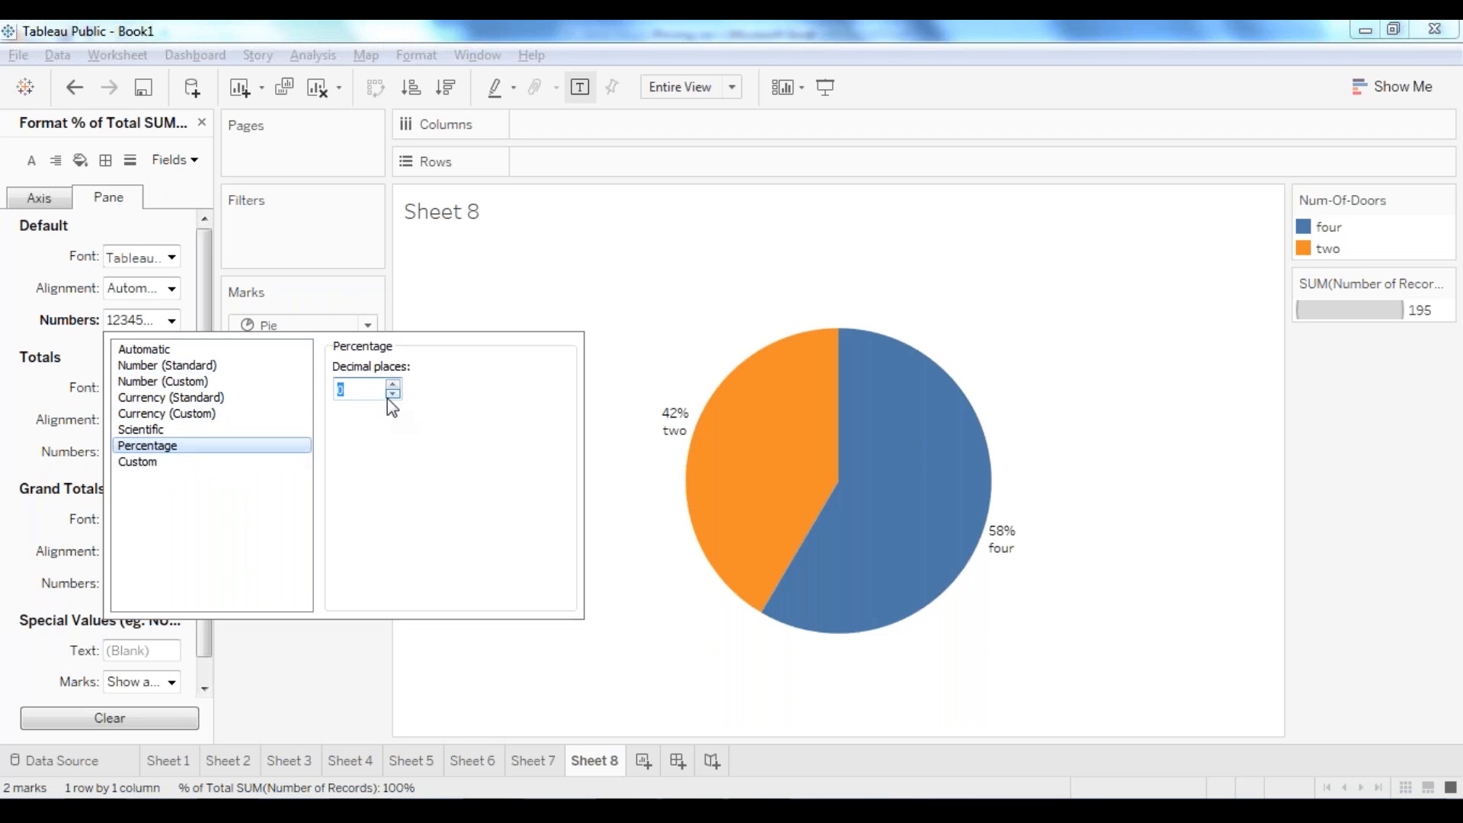
left_click(431, 549)
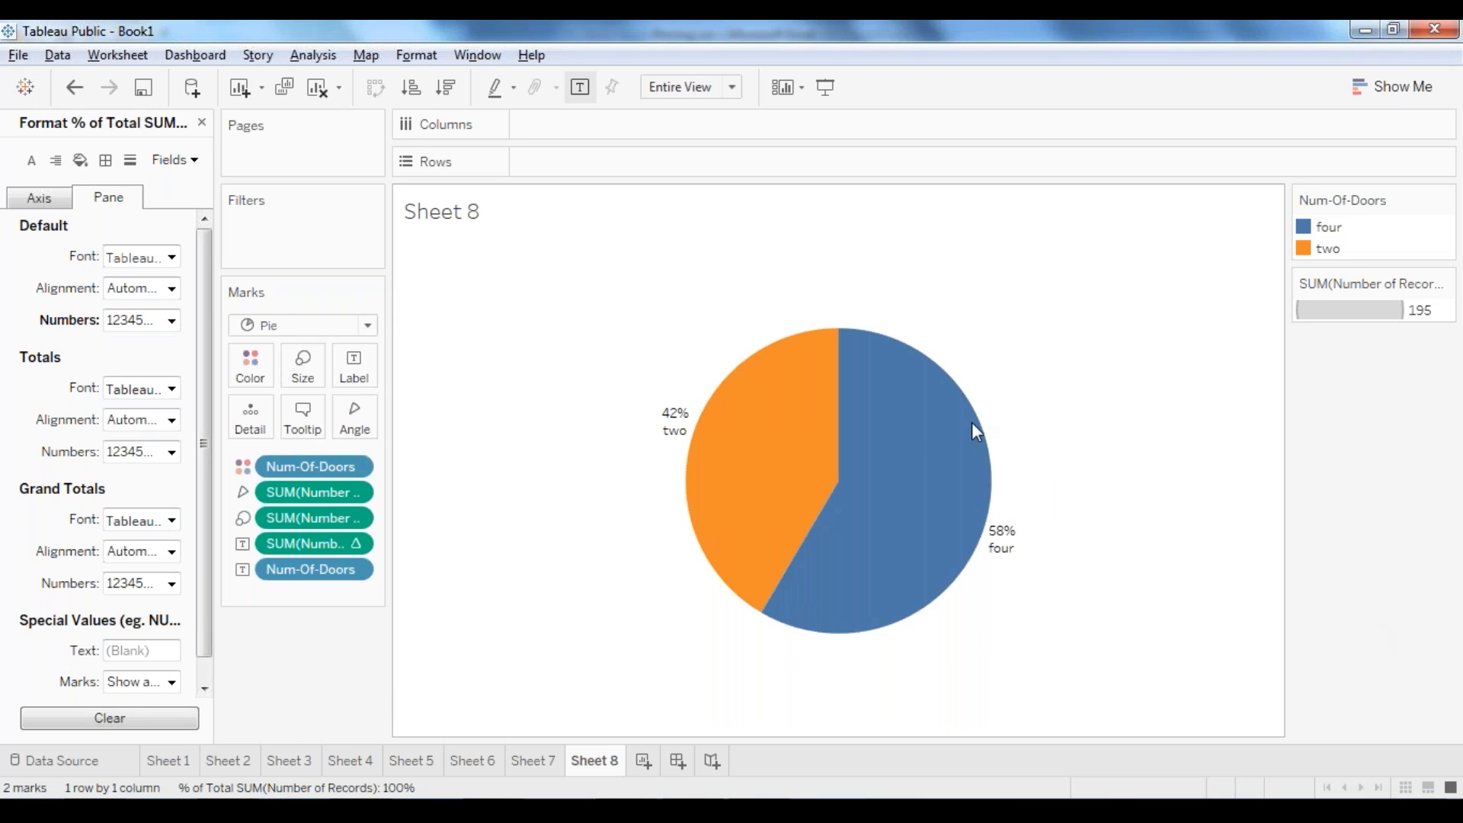
left_click(202, 122)
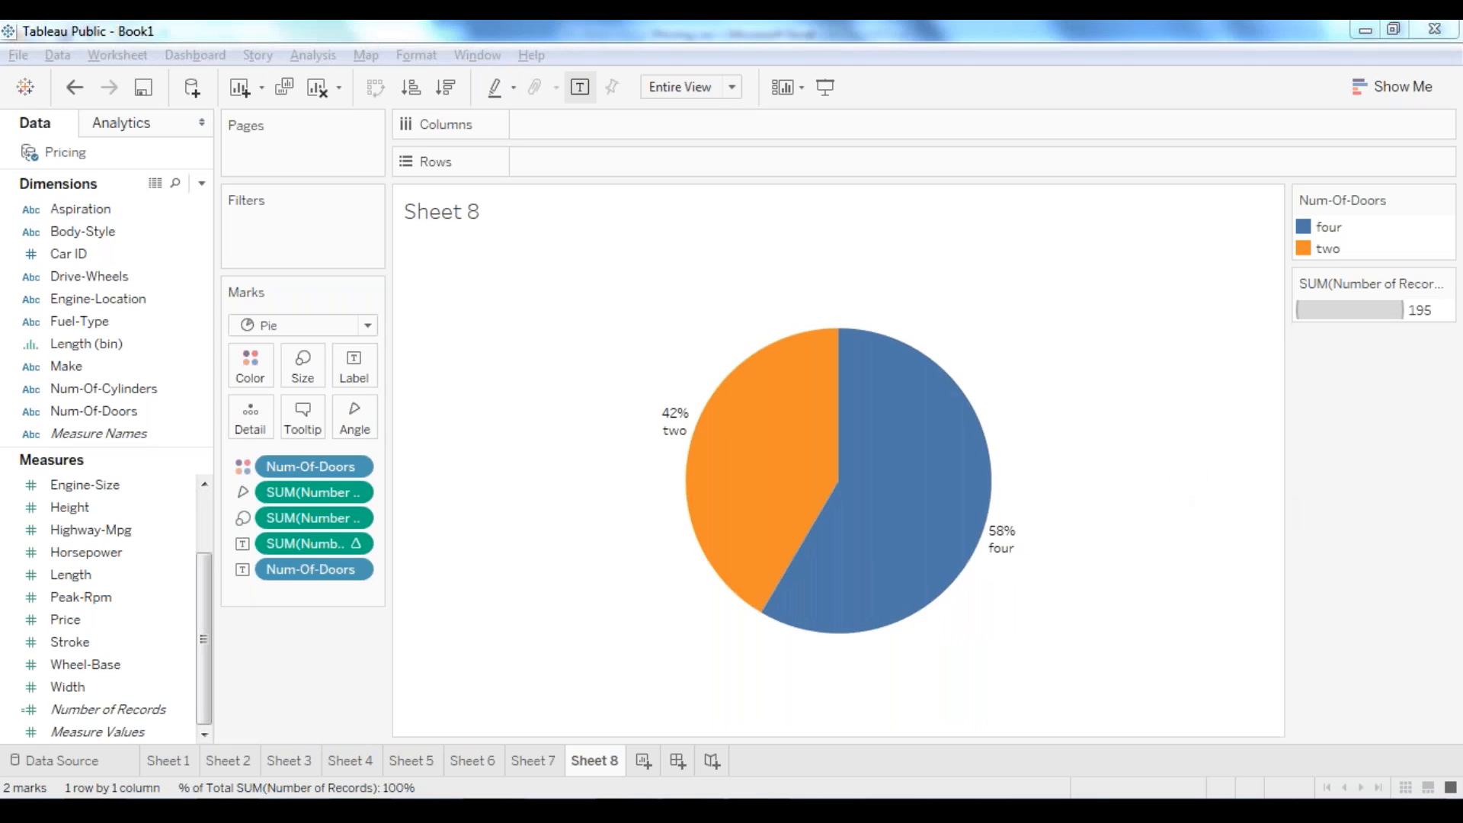
Step: Review which quick table calculation is applied to the pie's percent-of-total label
right_click(293, 543)
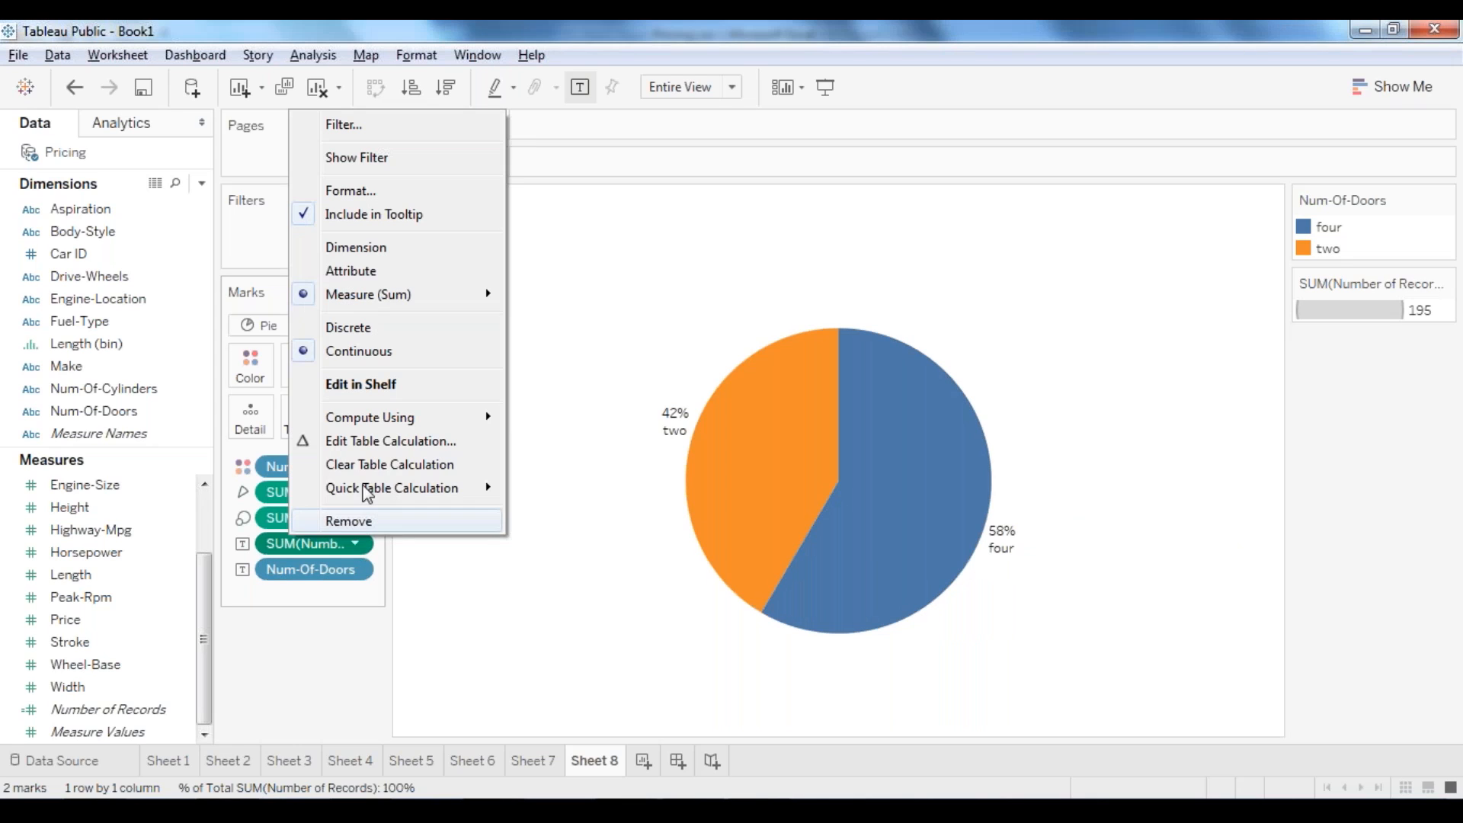
mouse_move(447, 491)
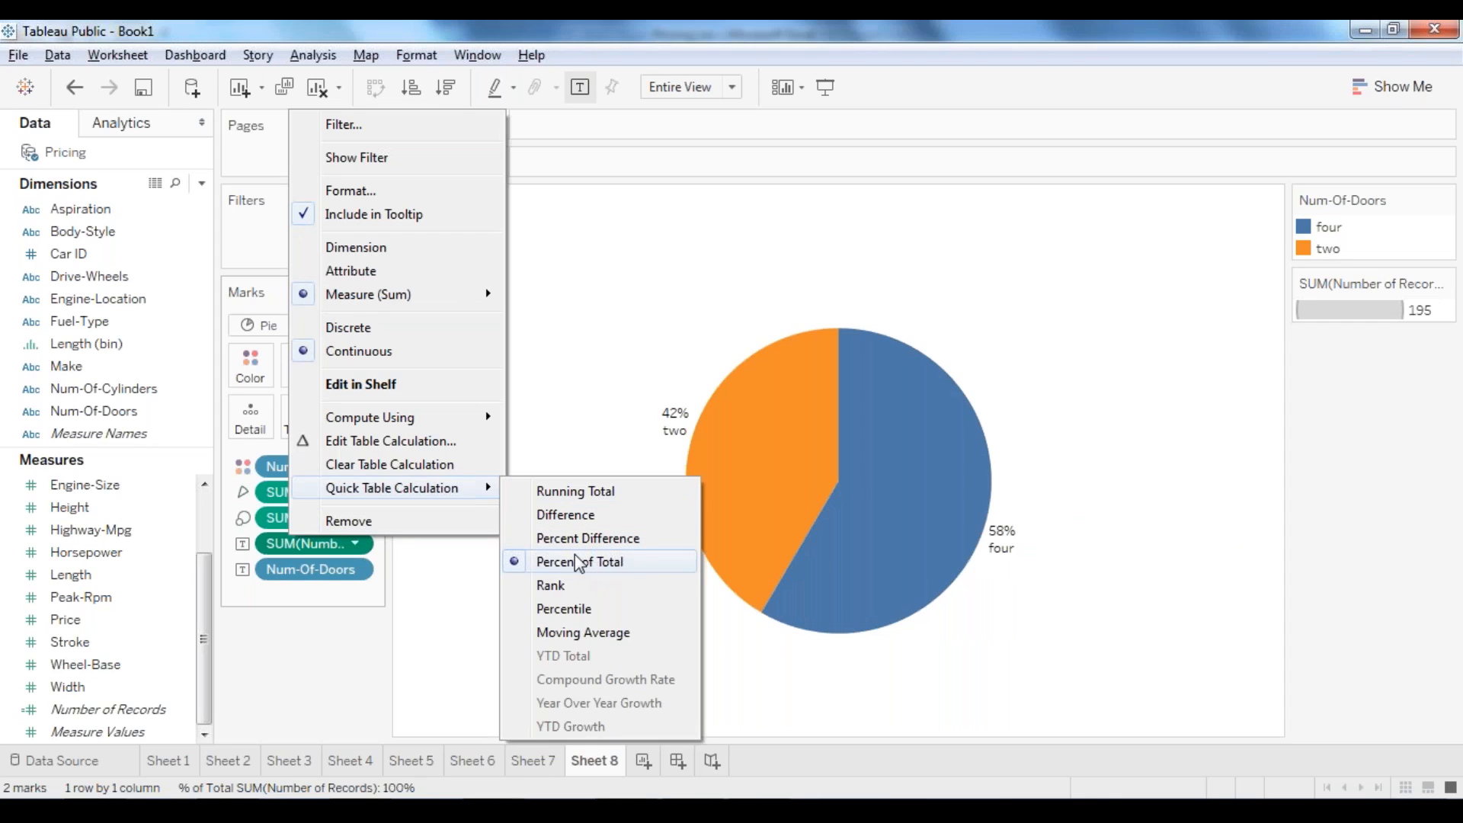
left_click(826, 568)
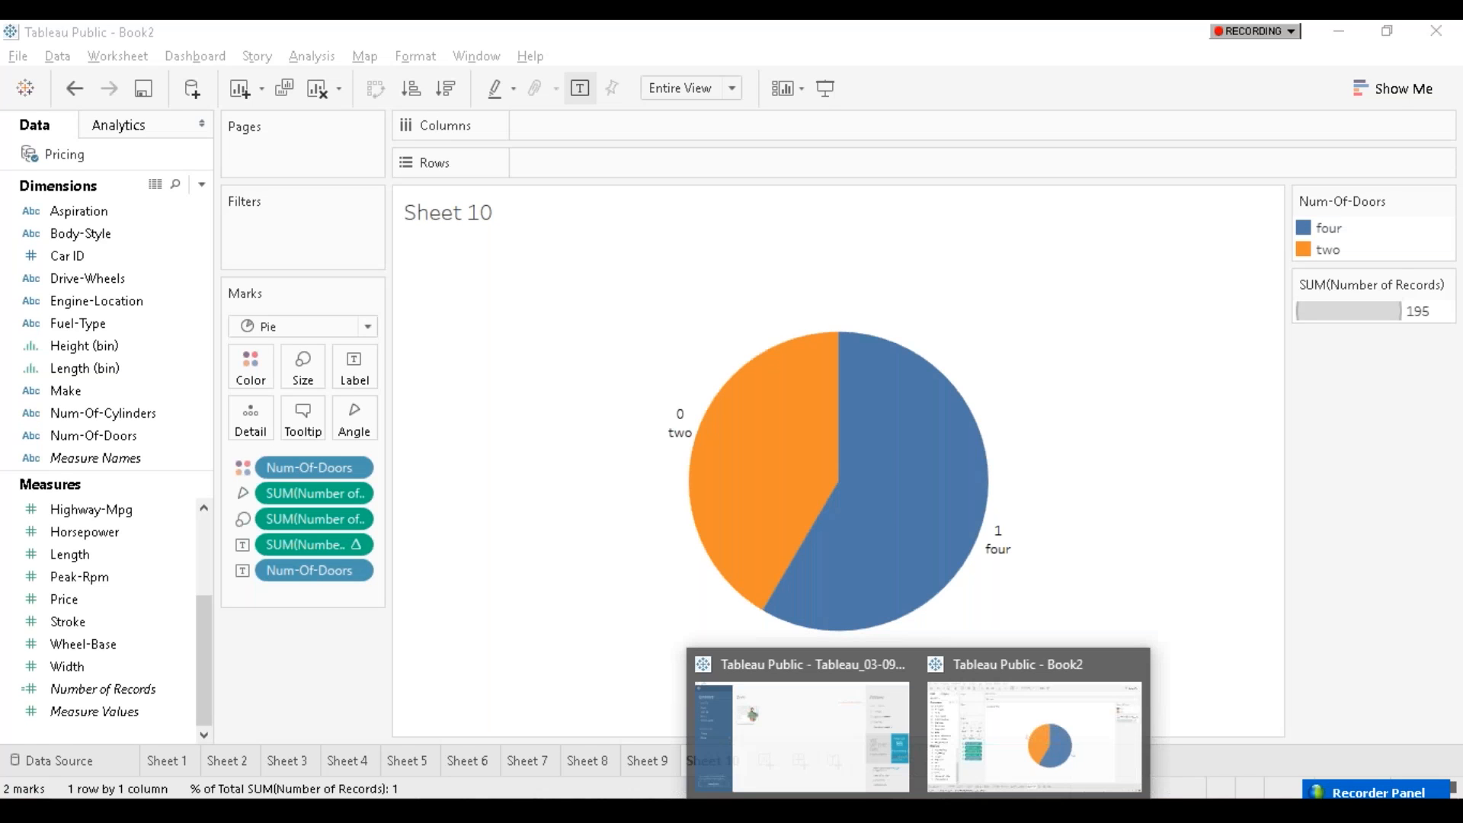
Step: Switch to the Book2 workbook and choose Percent of Total as the quick table calculation for its pie's Number of Records label
left_click(976, 752)
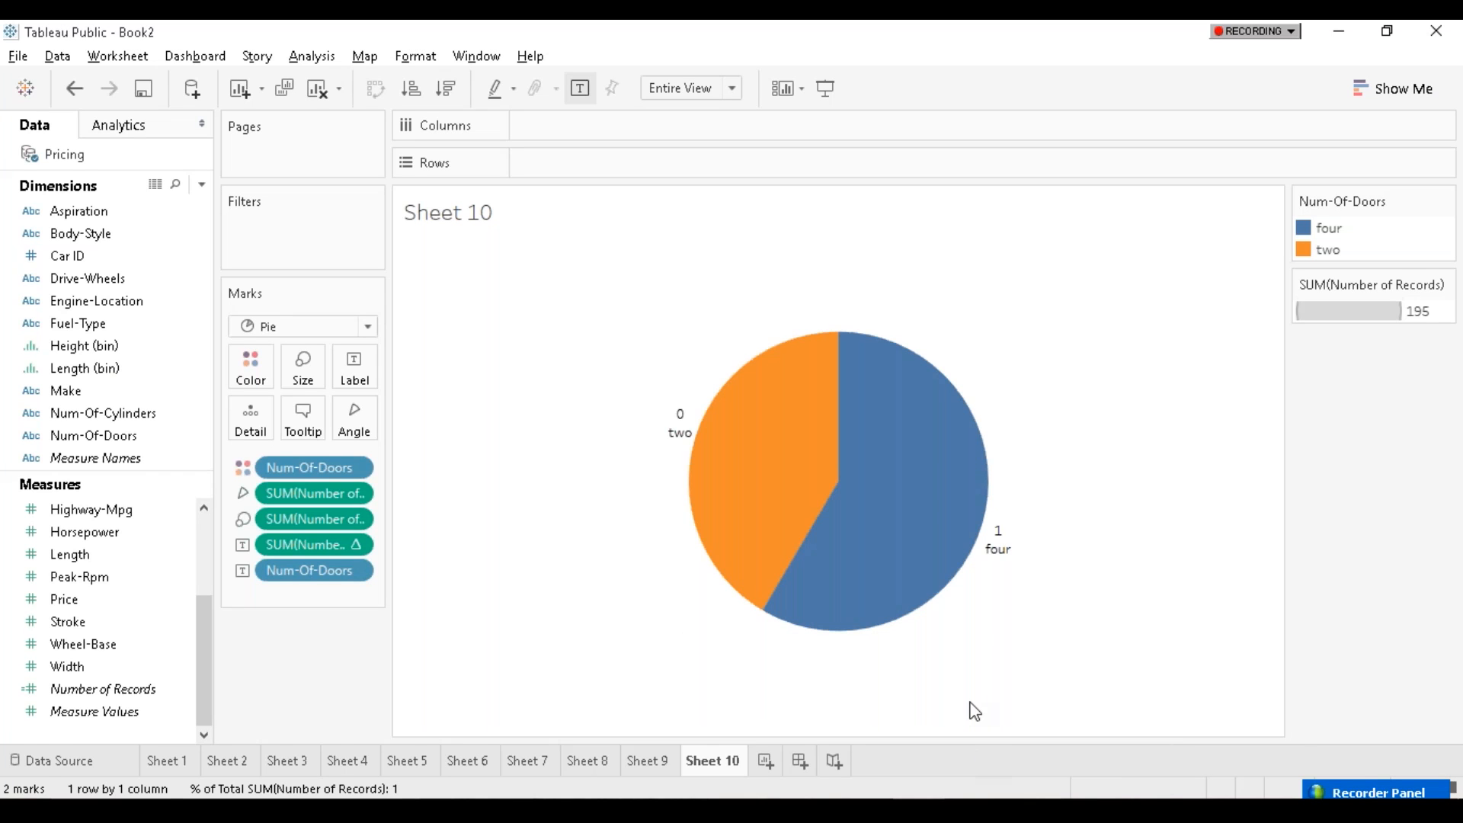
mouse_move(944, 588)
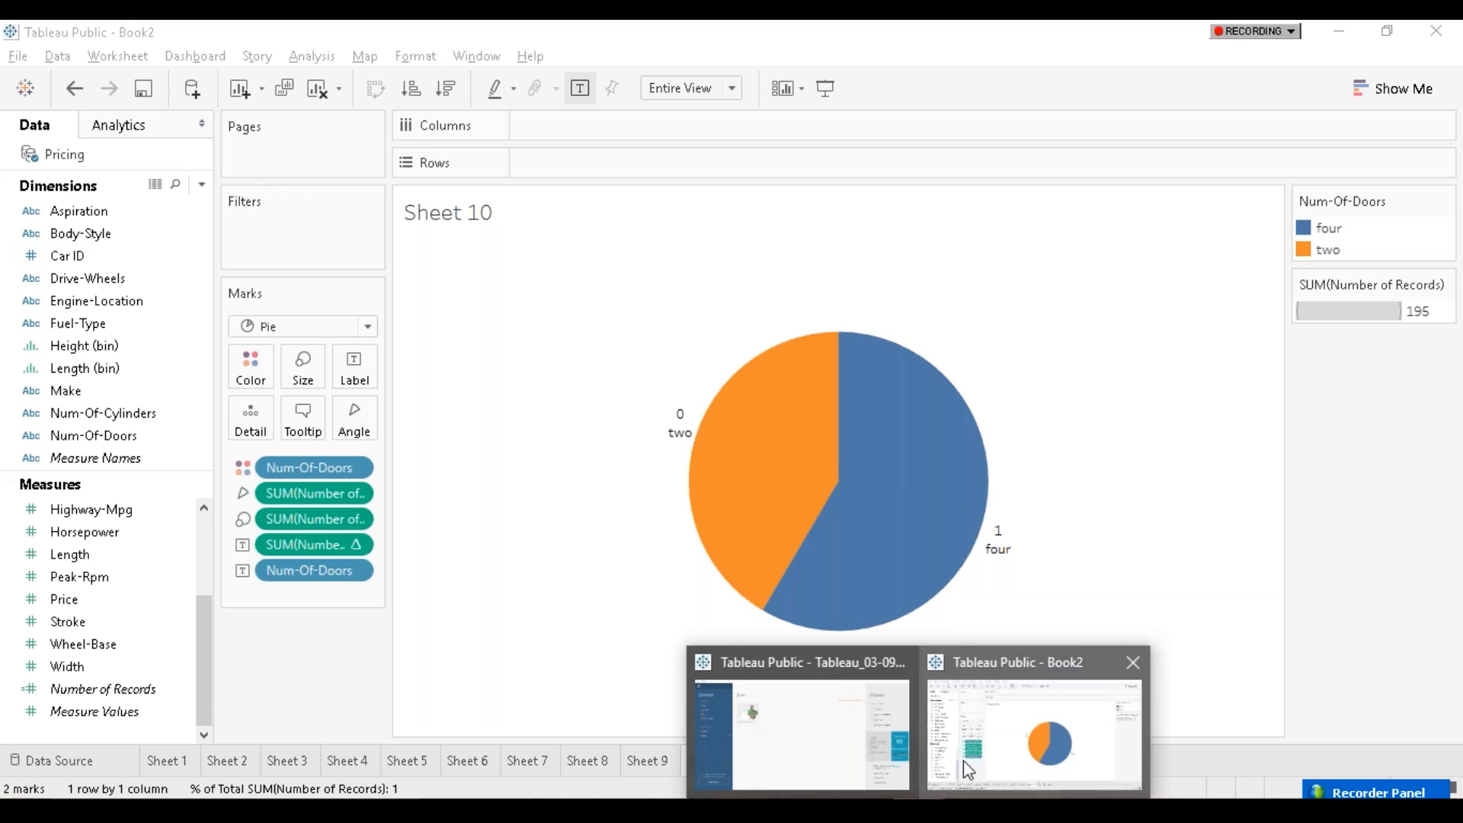
right_click(355, 543)
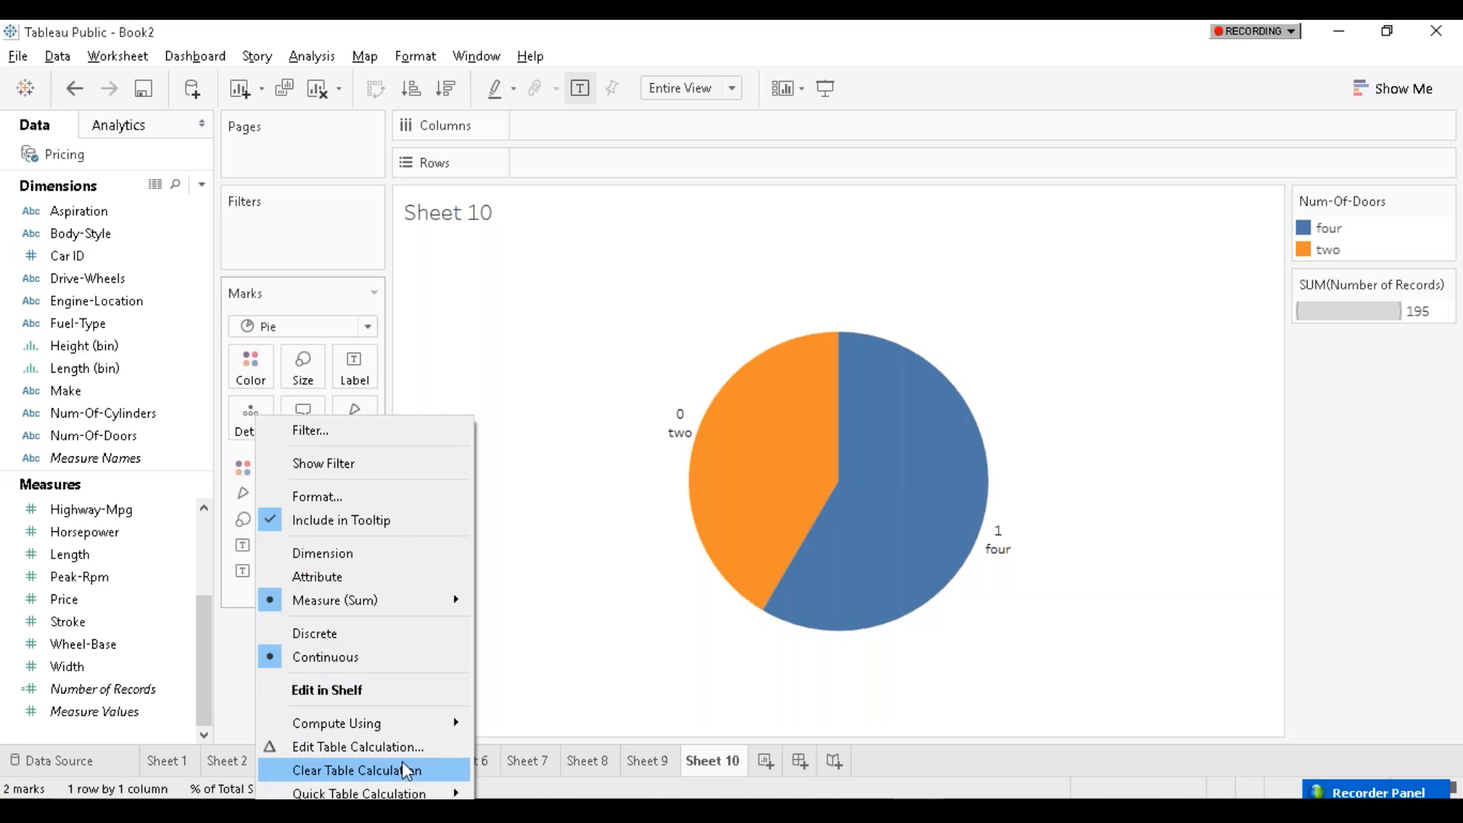
mouse_move(408, 794)
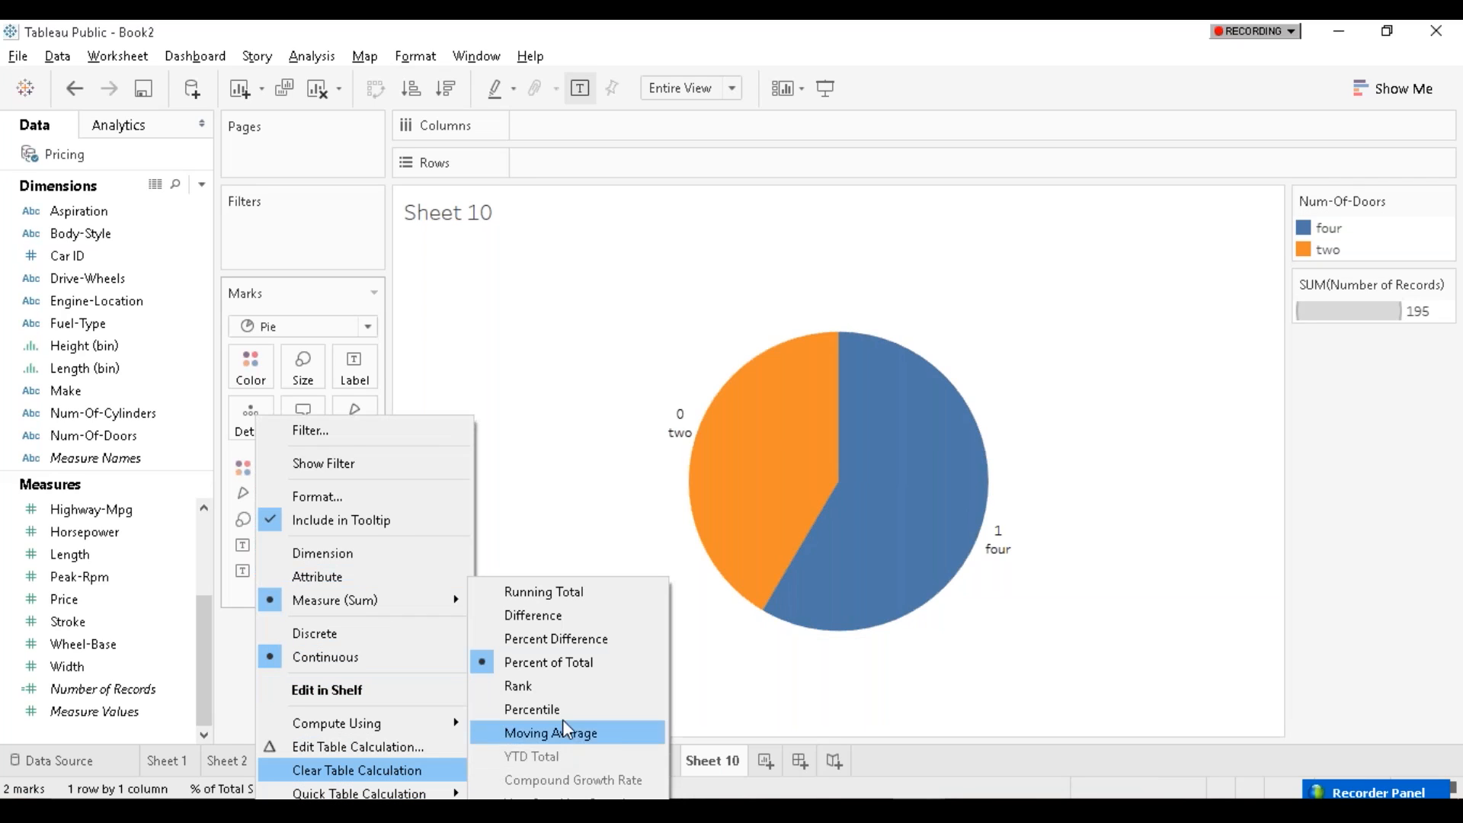
mouse_move(455, 793)
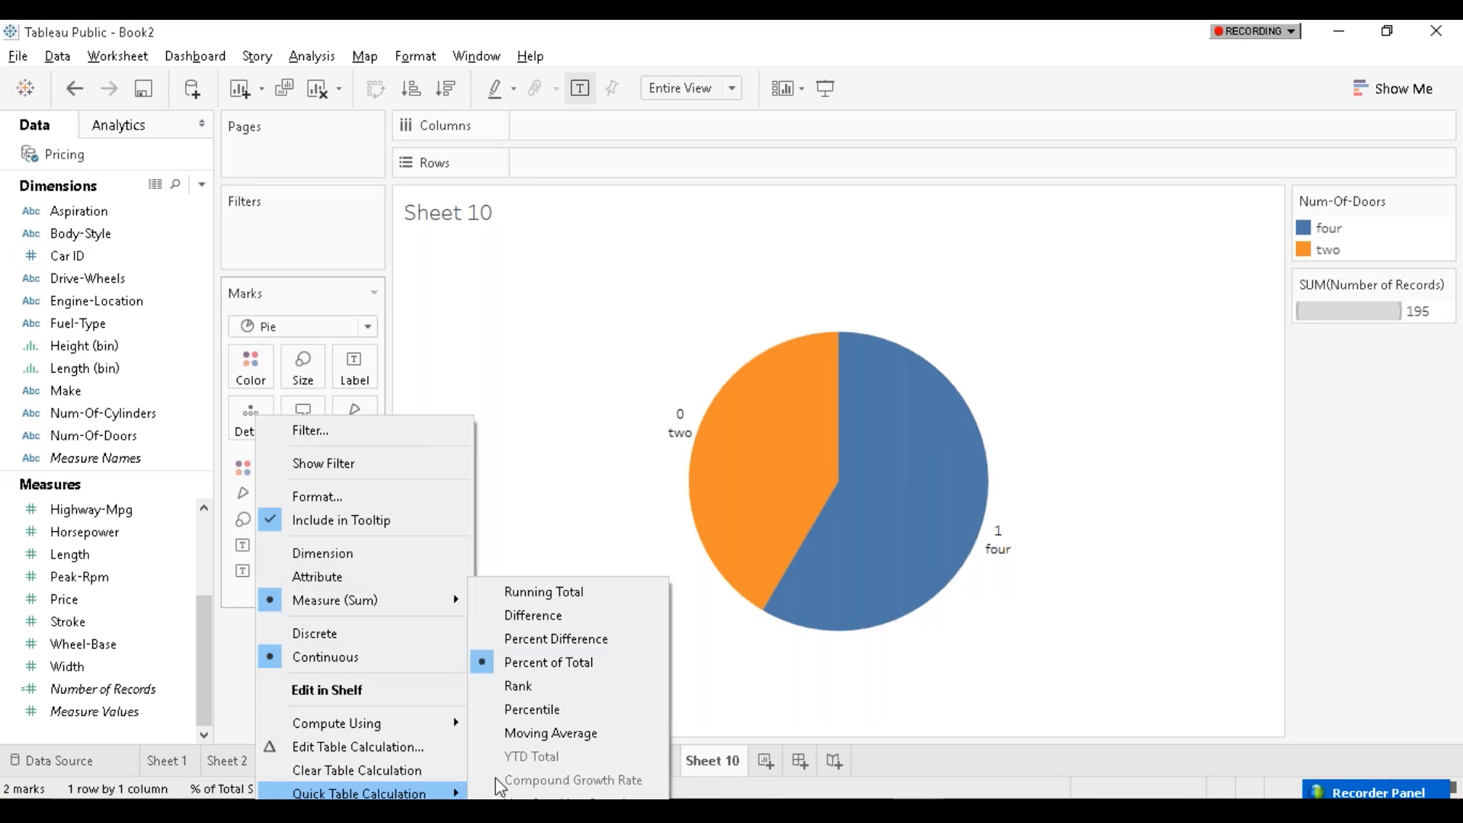
left_click(589, 663)
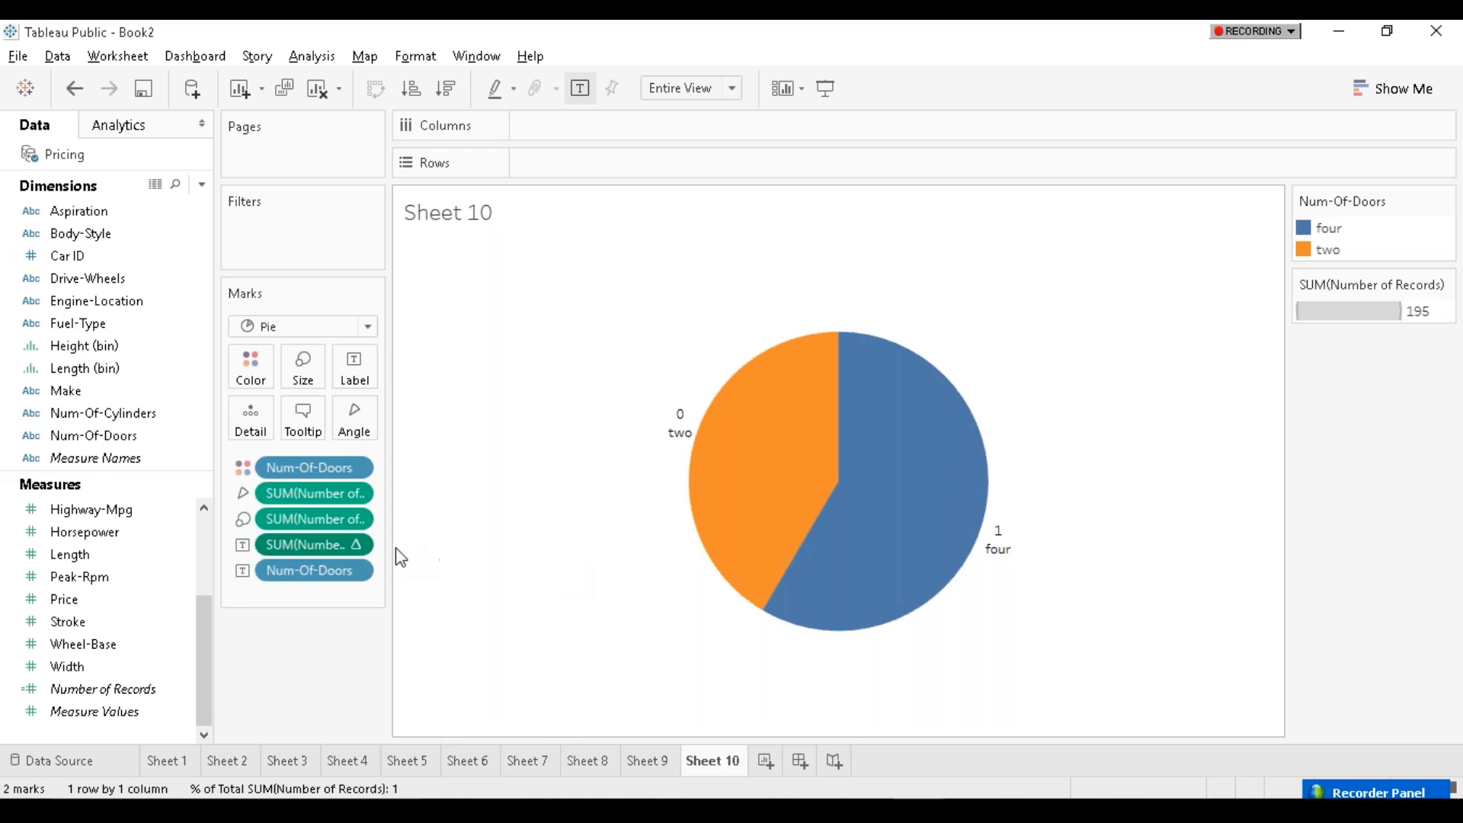
Step: Format the default numbers of the percent-of-total label as Percentage with 0 decimal places
right_click(357, 547)
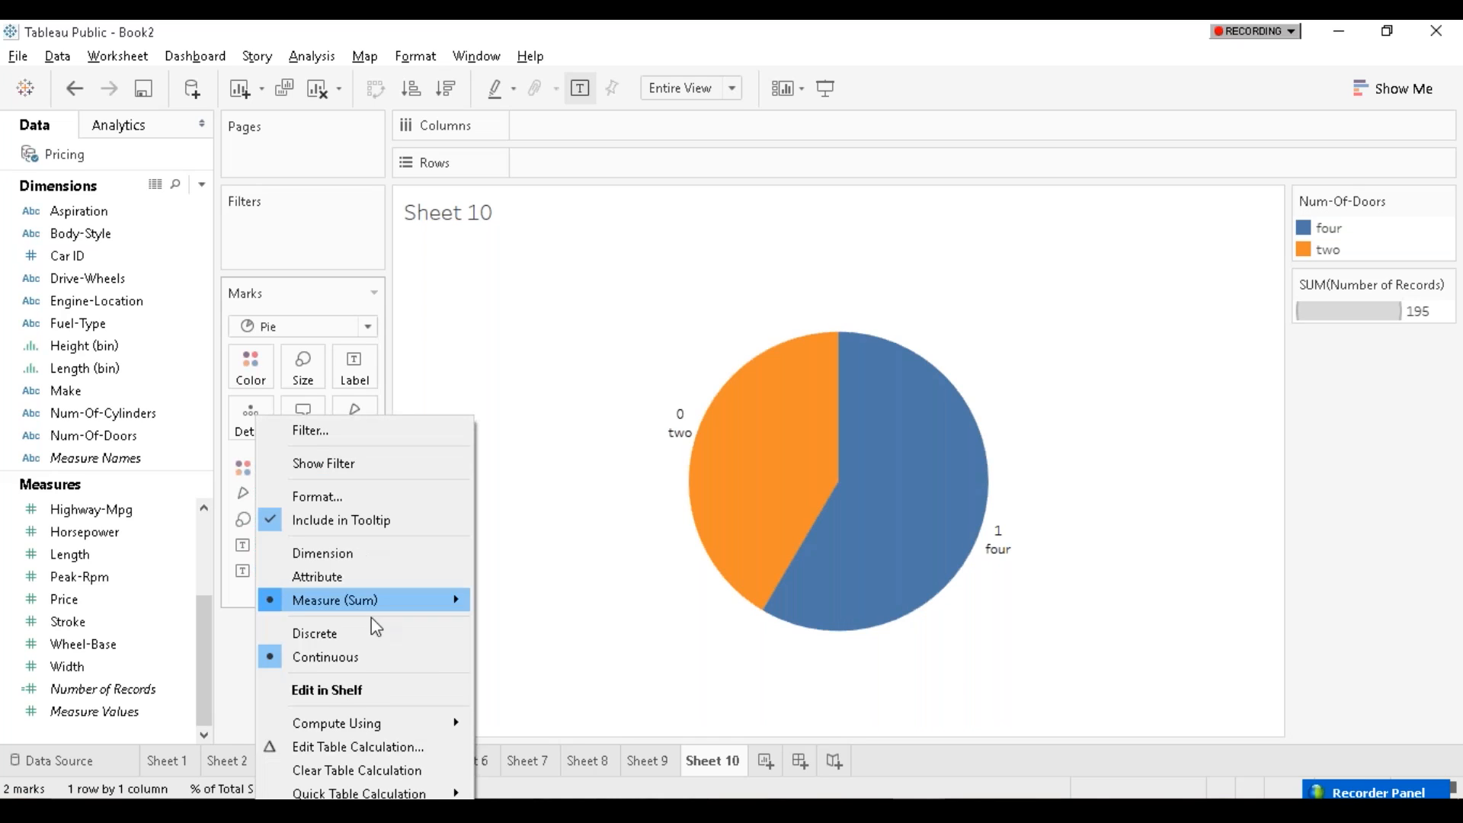
left_click(385, 499)
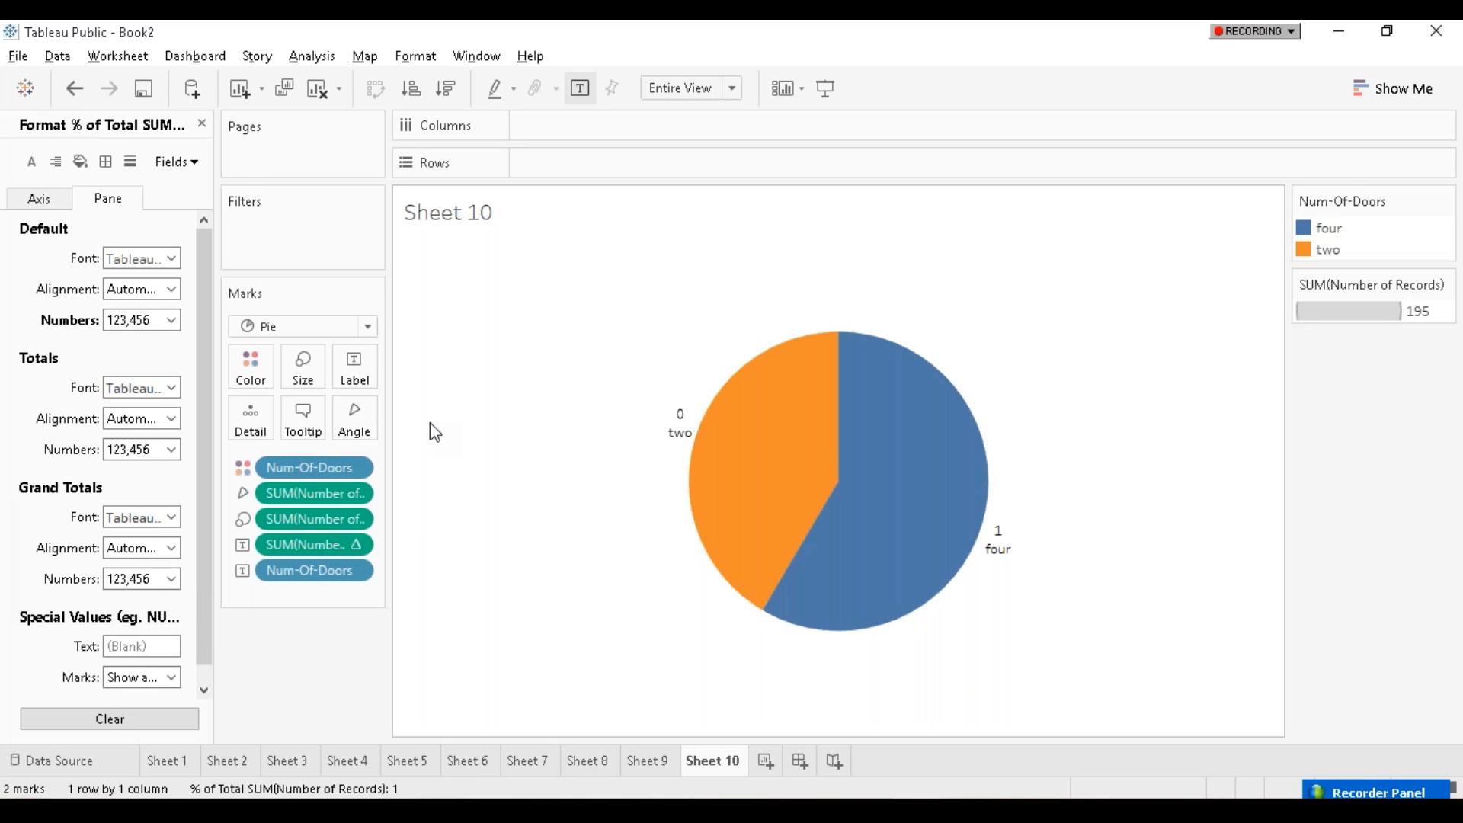
left_click(171, 320)
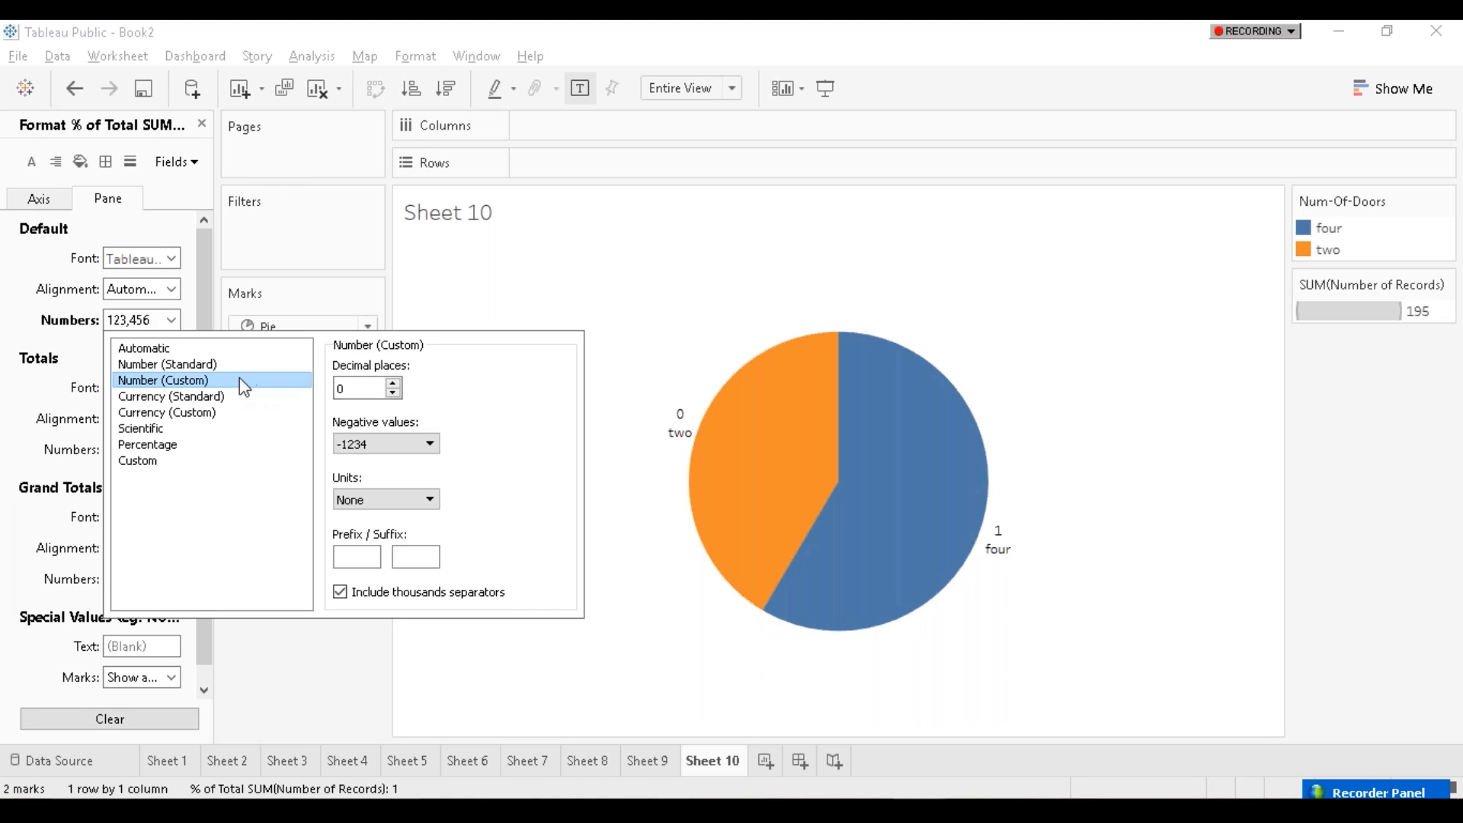
left_click(199, 448)
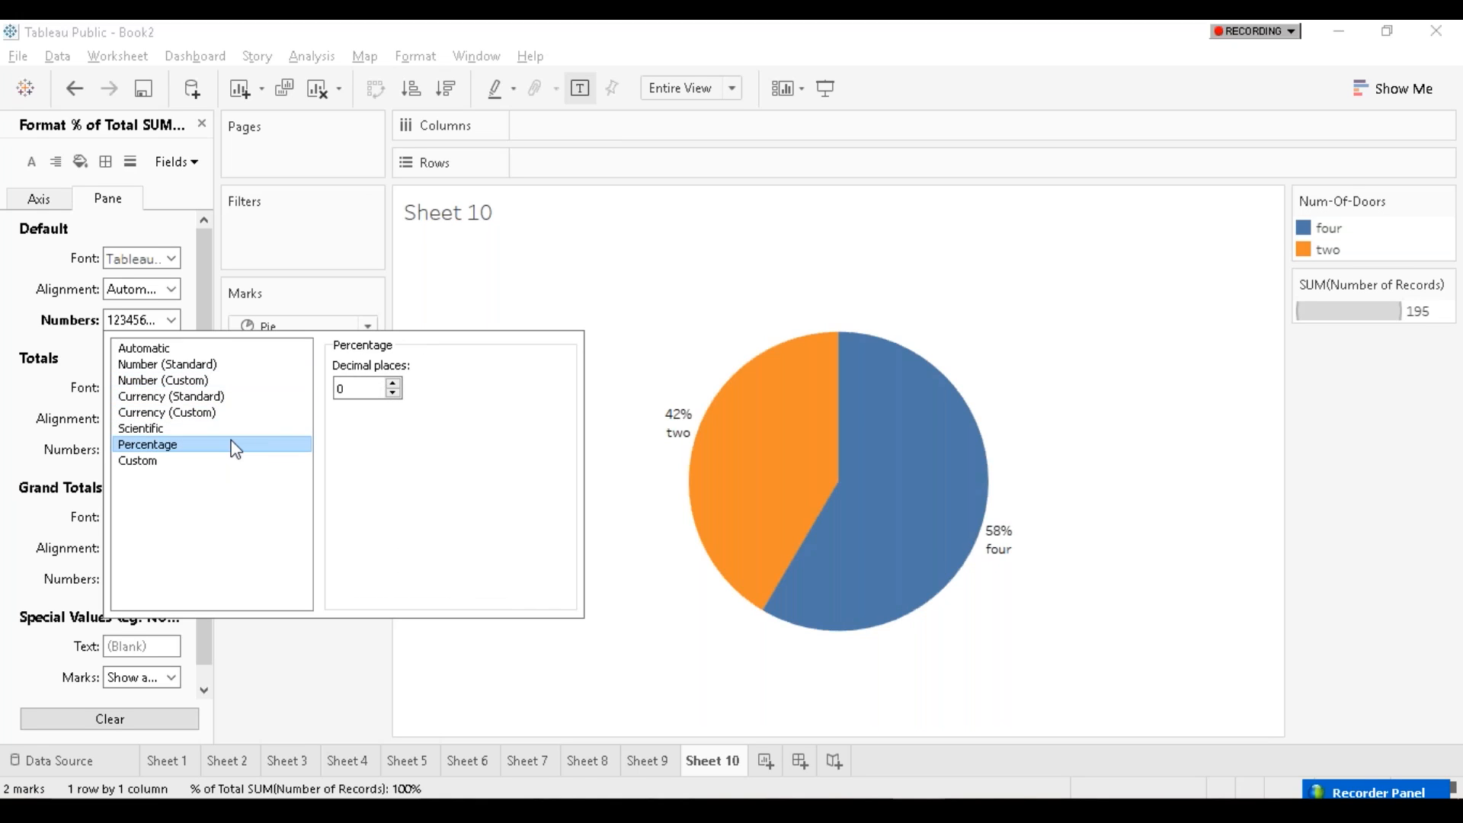
left_click(393, 393)
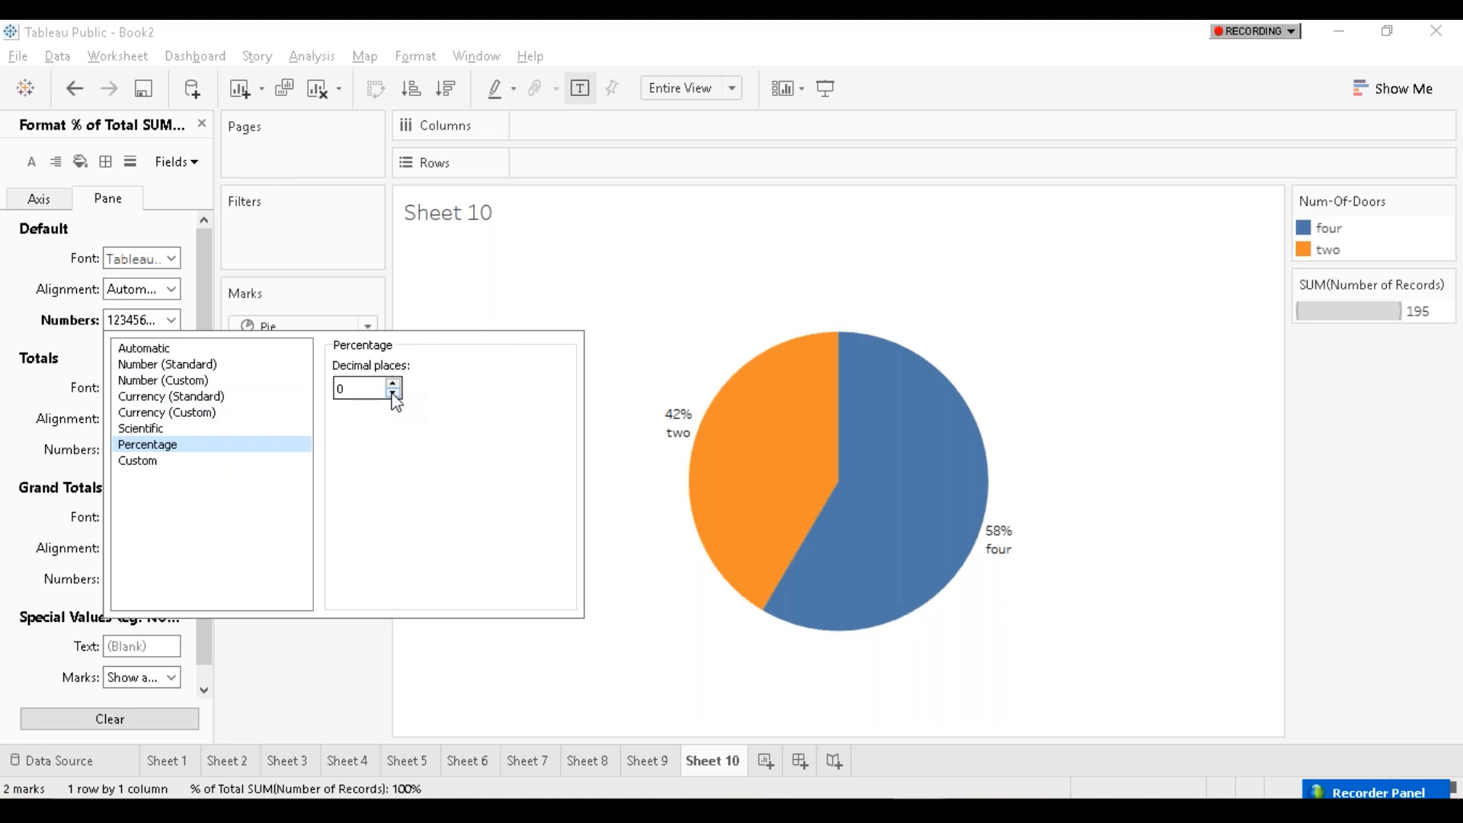
Step: Try 2 decimal places on the percentage labels, return to 0 decimal places and close the number format options
left_click(394, 384)
left_click(394, 384)
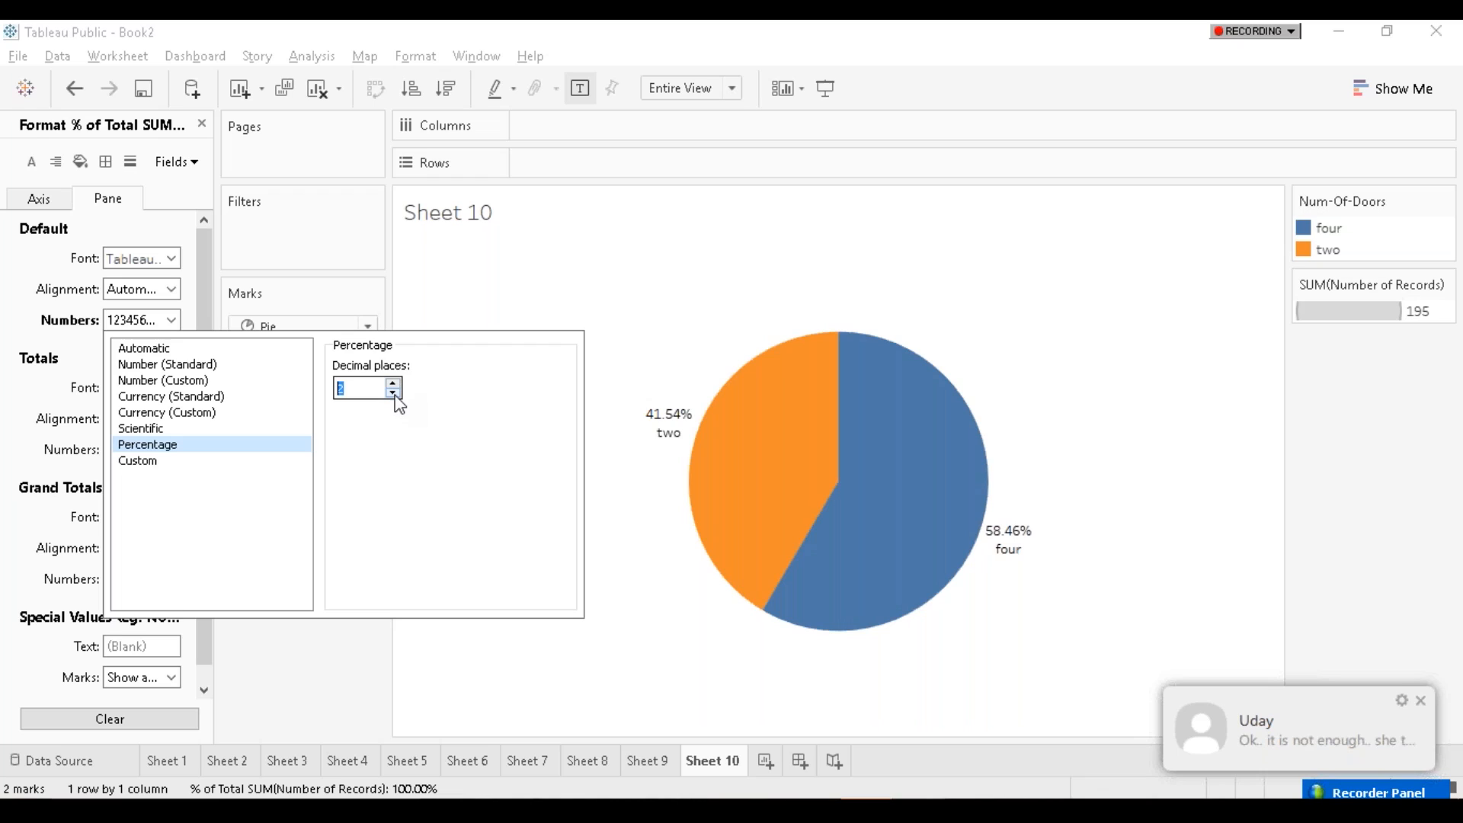
left_click(393, 393)
left_click(393, 393)
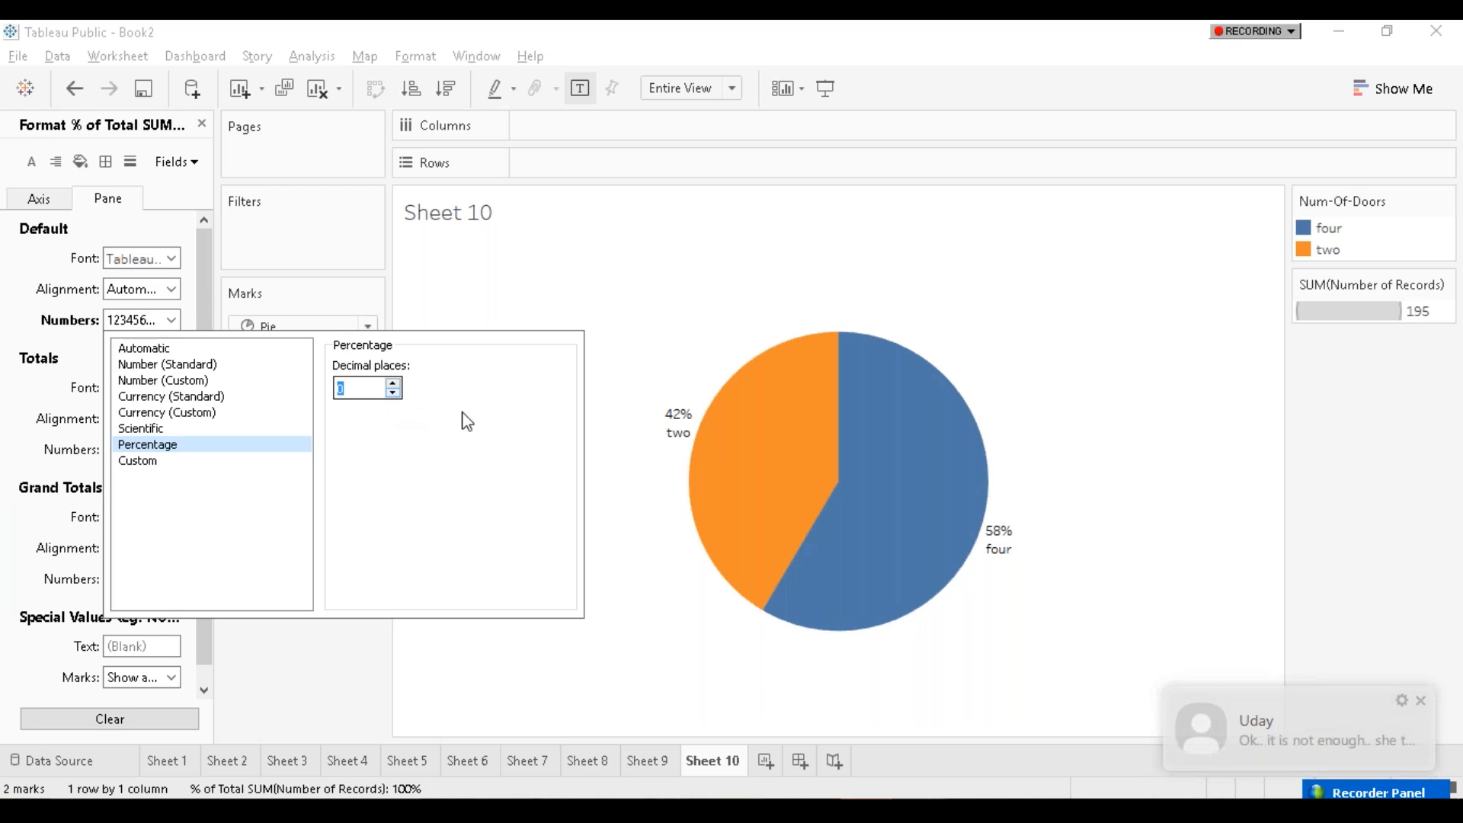
left_click(614, 444)
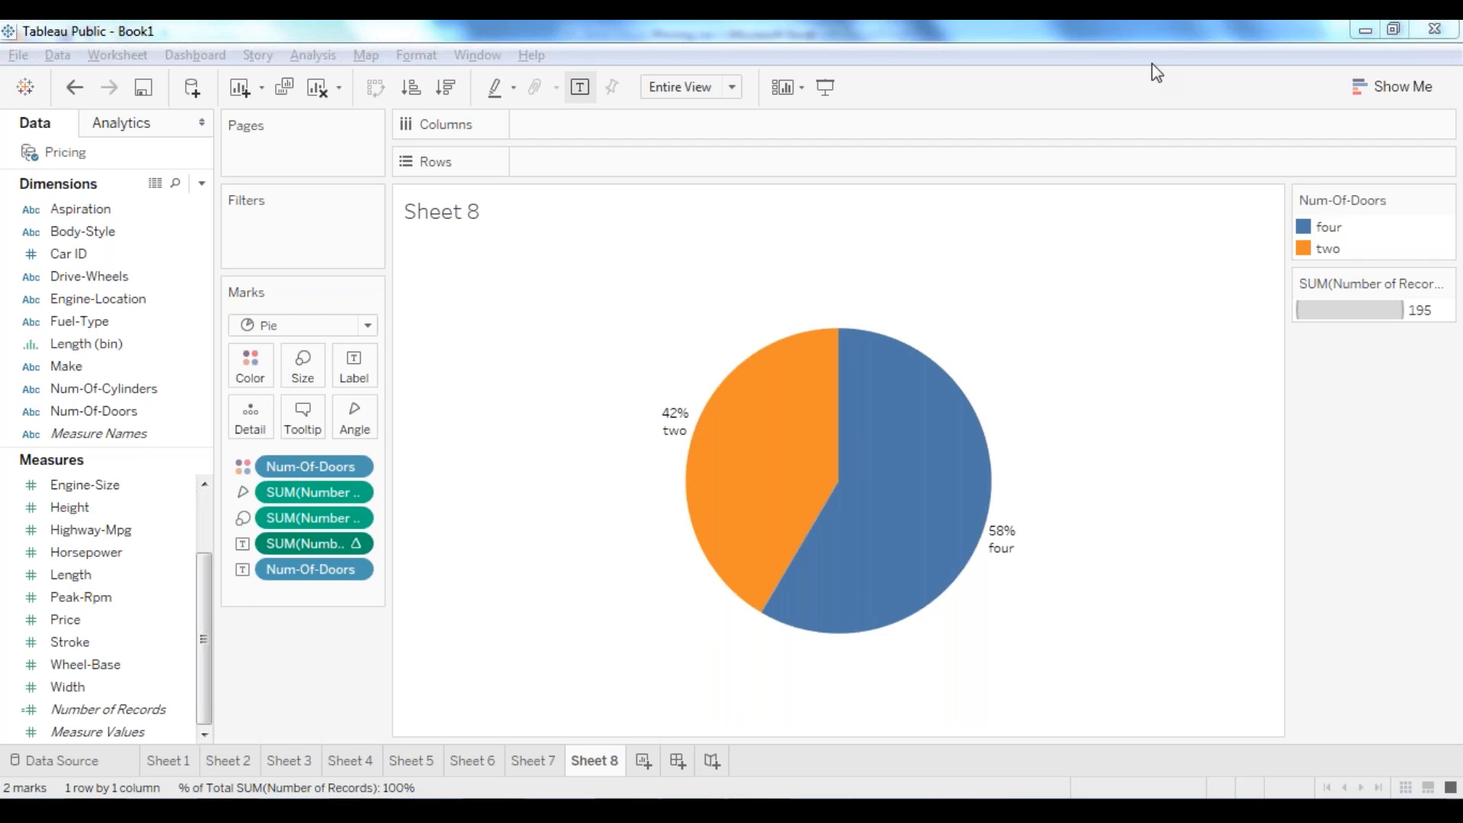
Step: In Book1, add Number of Records to the pie labels and order them as Num-Of-Doors, Number of Records, percent of total
left_click(1117, 515)
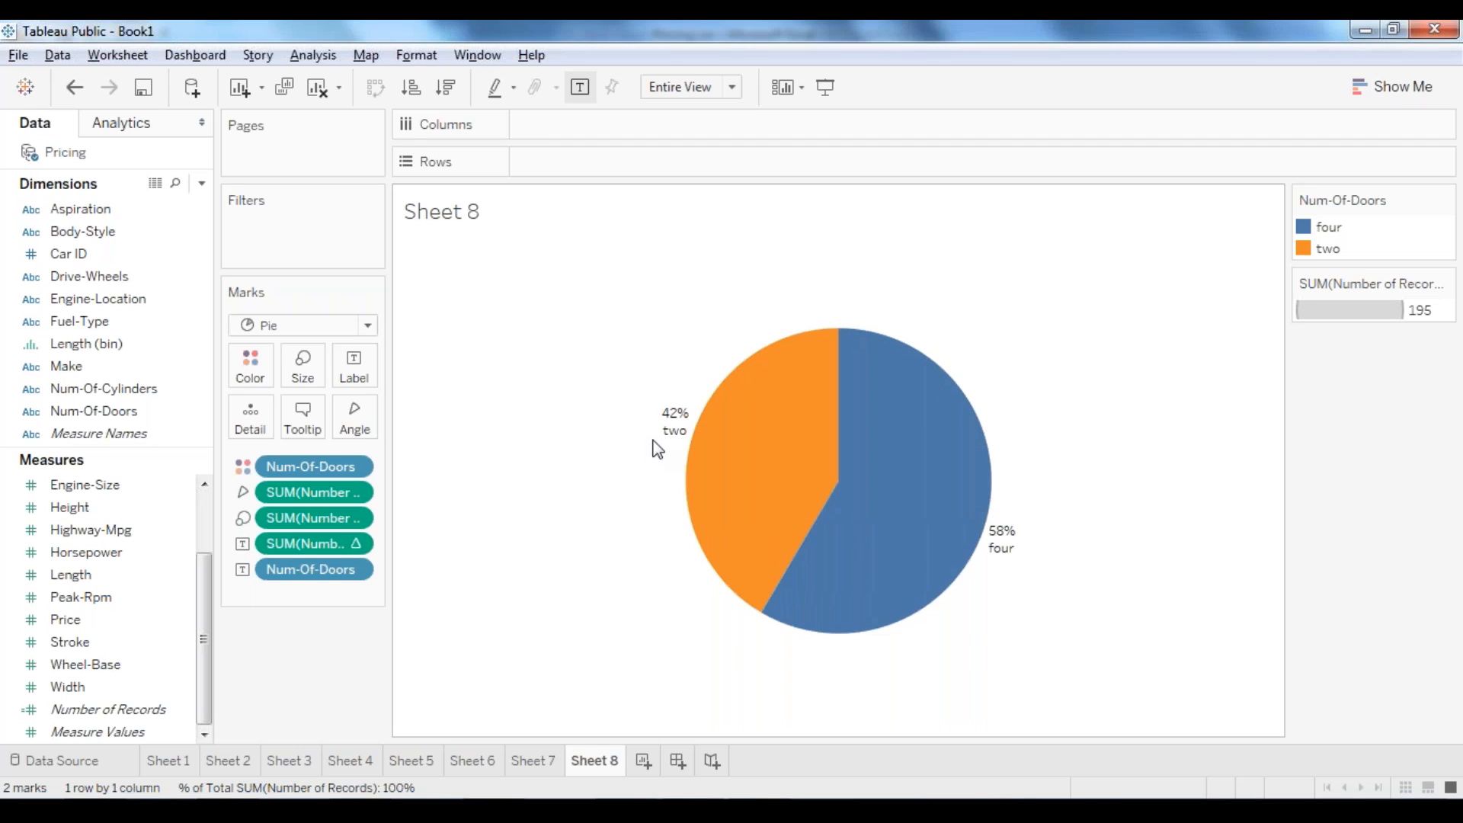
mouse_move(707, 428)
left_click_drag(108, 709, 353, 364)
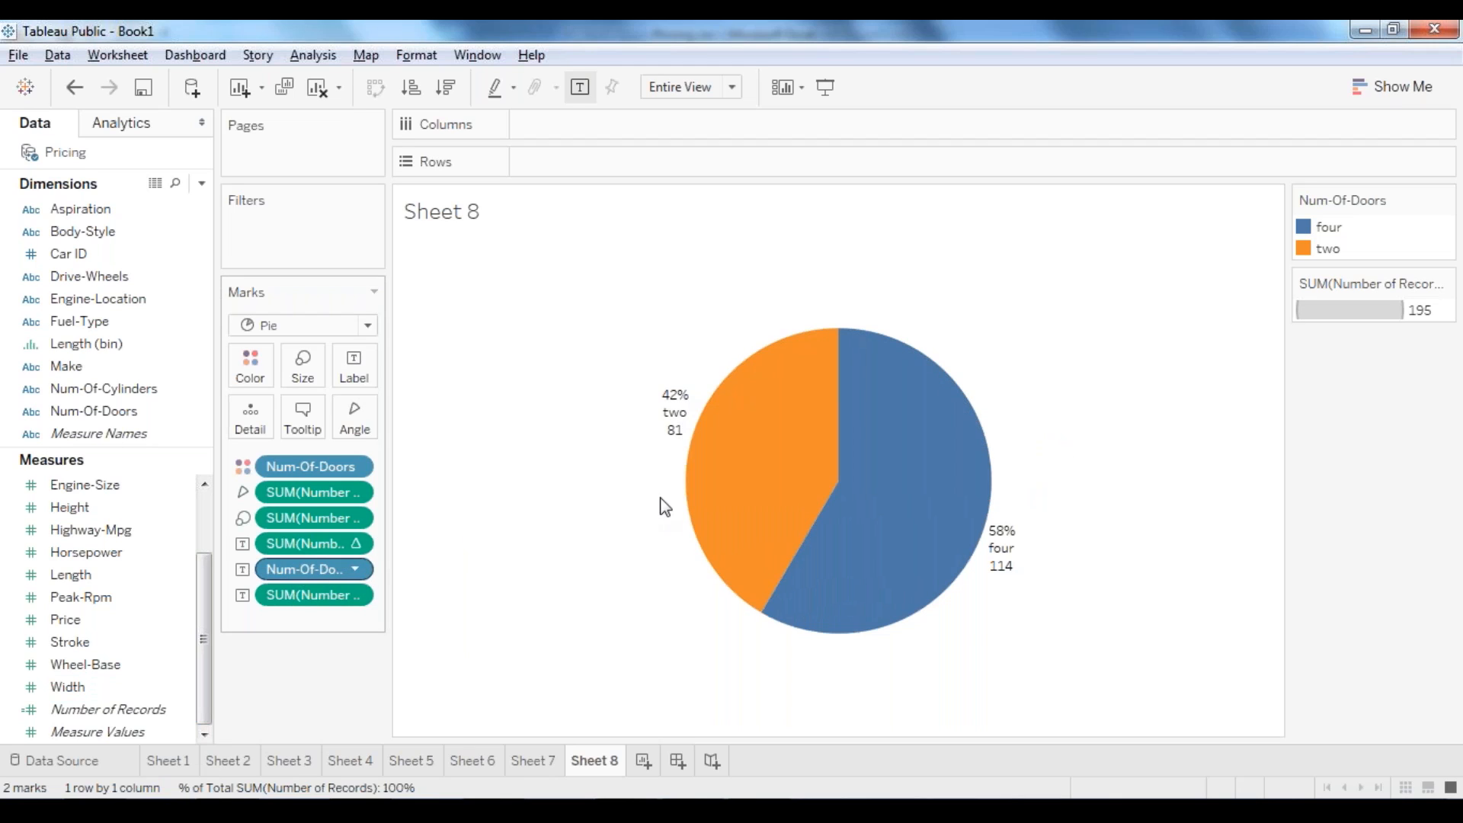
mouse_move(678, 416)
mouse_move(290, 565)
left_mouse_down()
mouse_move(293, 541)
mouse_move(311, 558)
left_mouse_up()
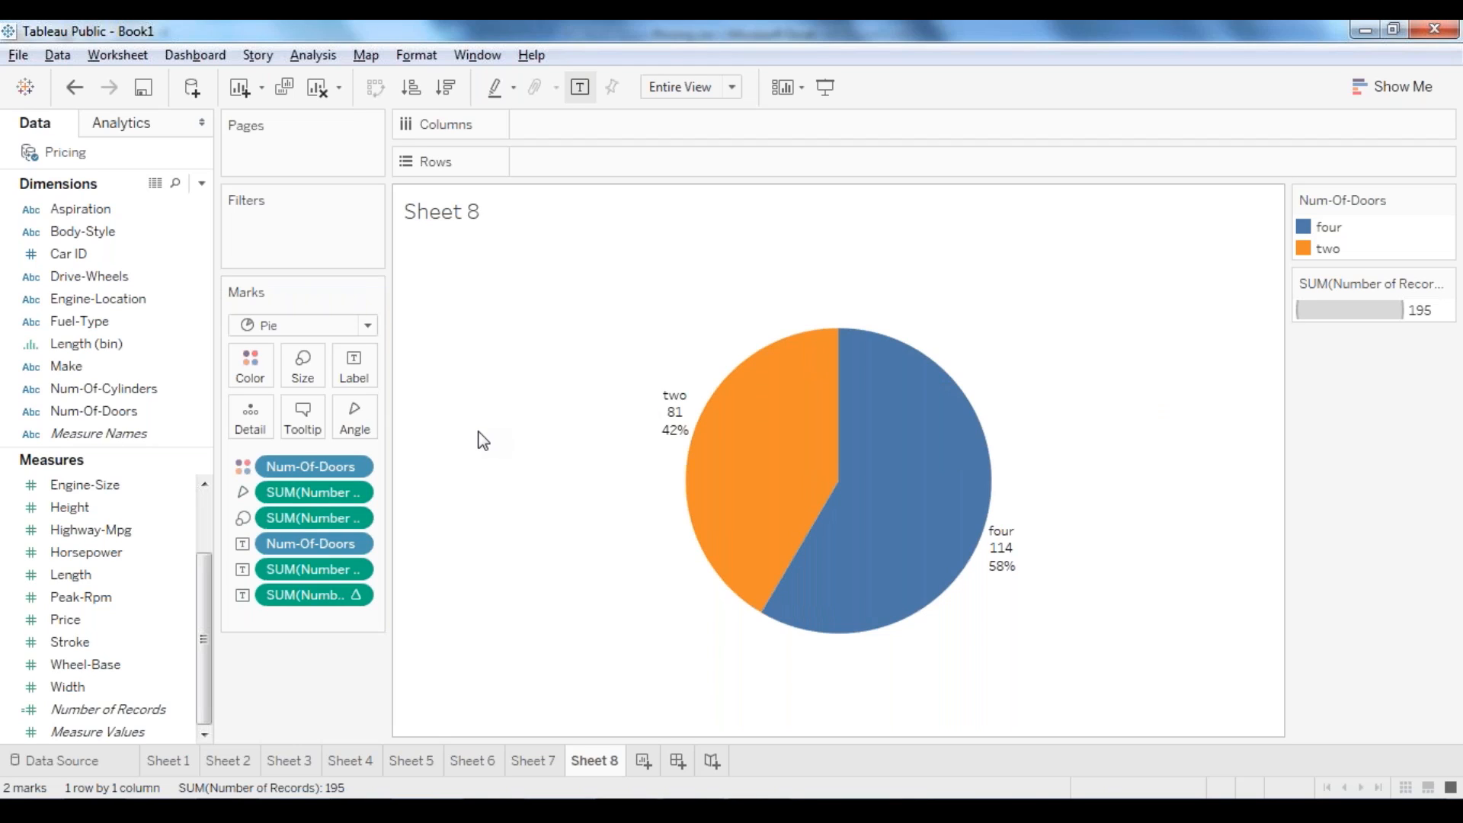
Step: Open the pie's label text for editing and prefix the Num-Of-Doors field with "Door = "
left_click(355, 371)
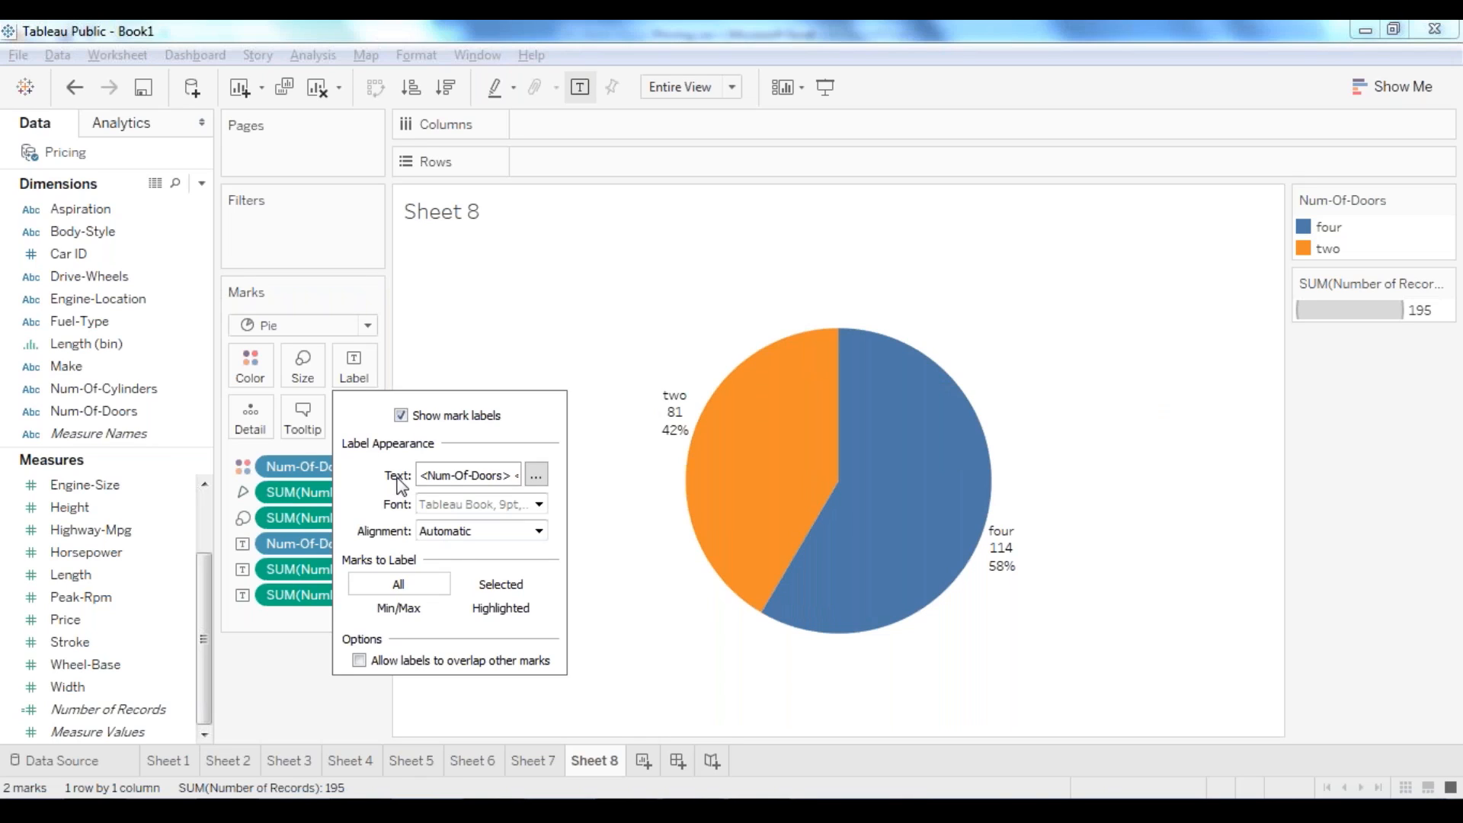
left_click(538, 475)
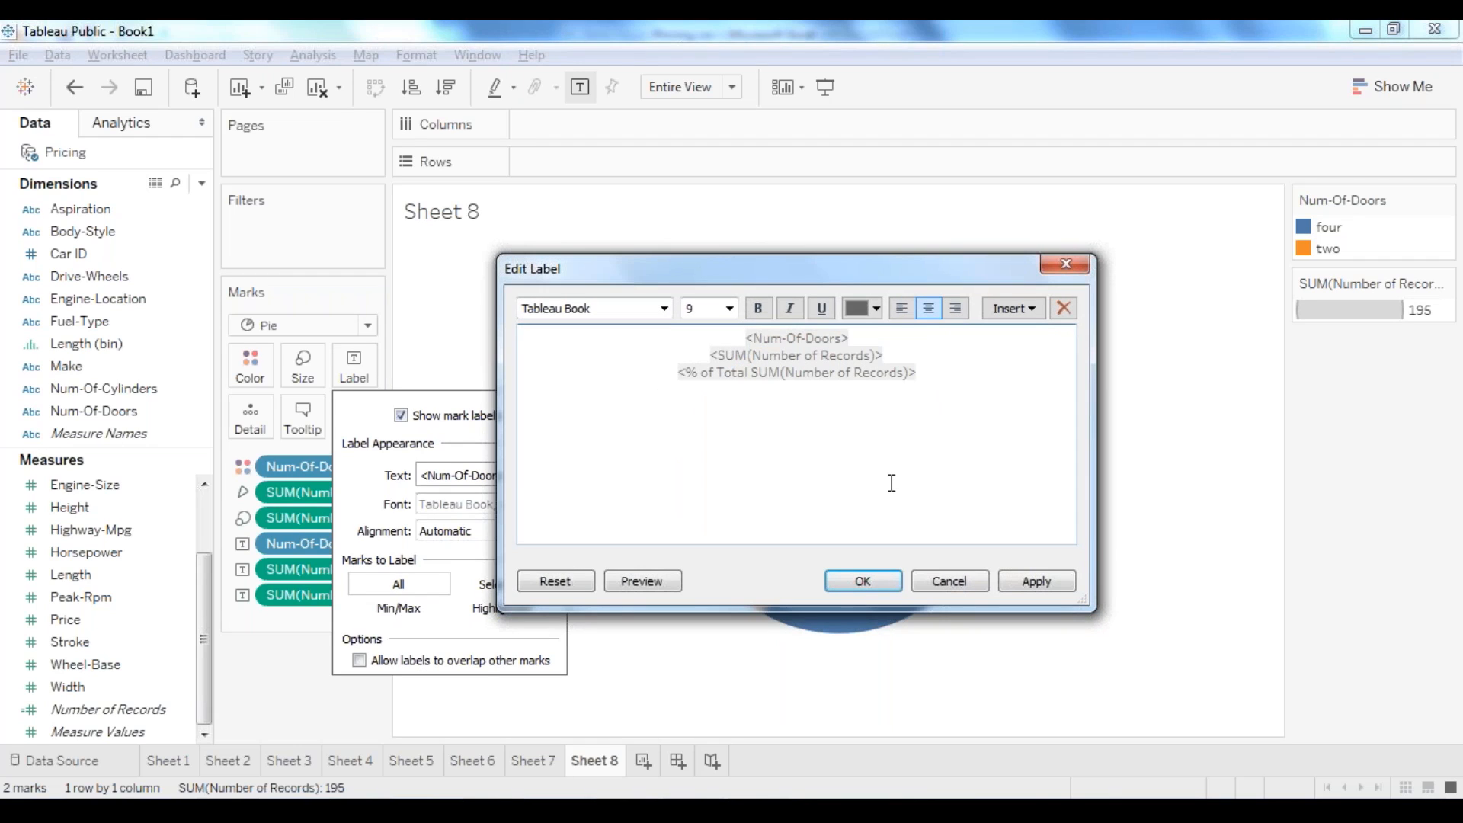
type("Door = ")
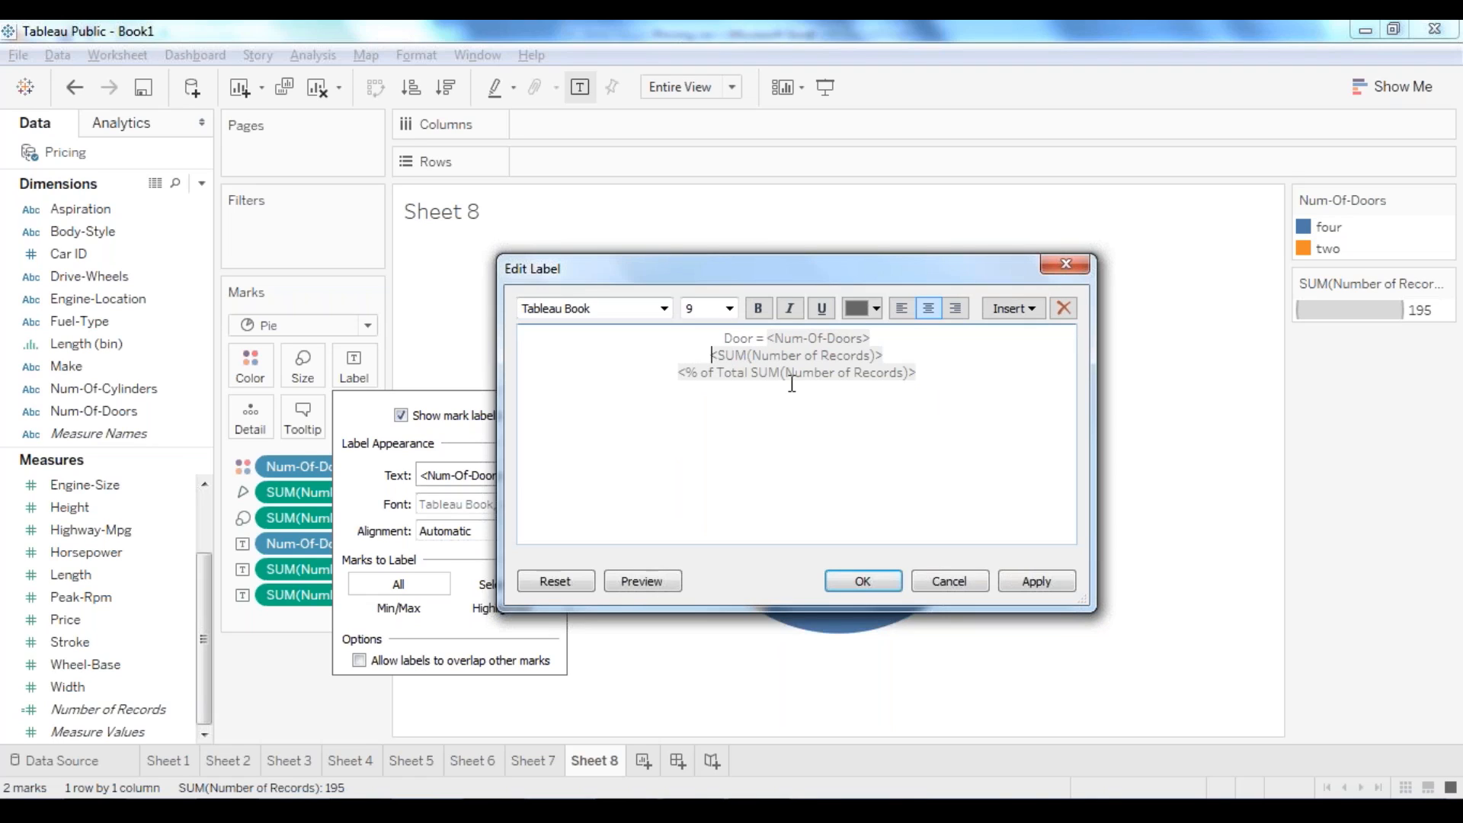
type("No o")
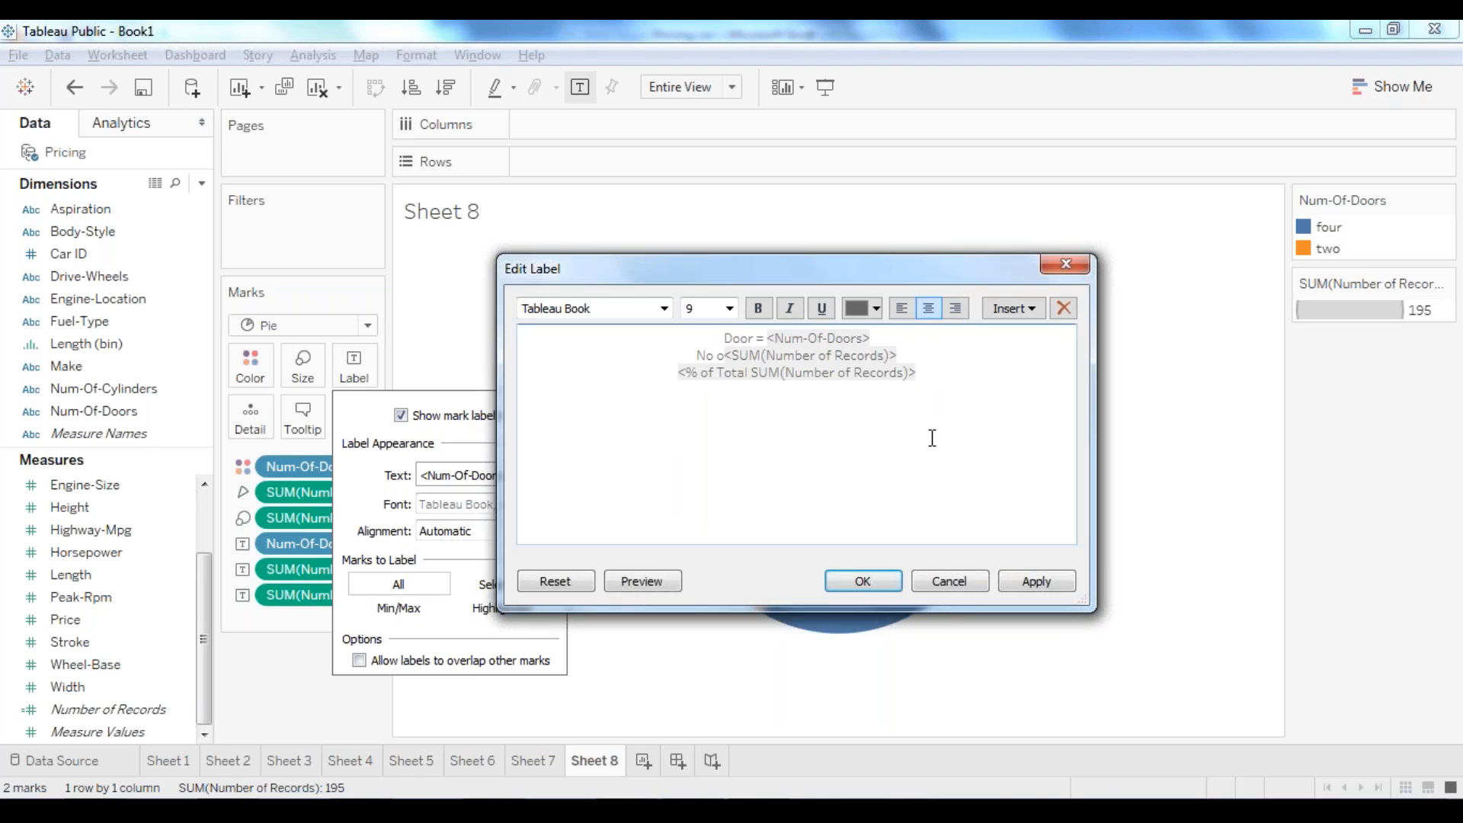
key("BackSpace")
key("BackSpace")
key("BackSpace")
key("BackSpace")
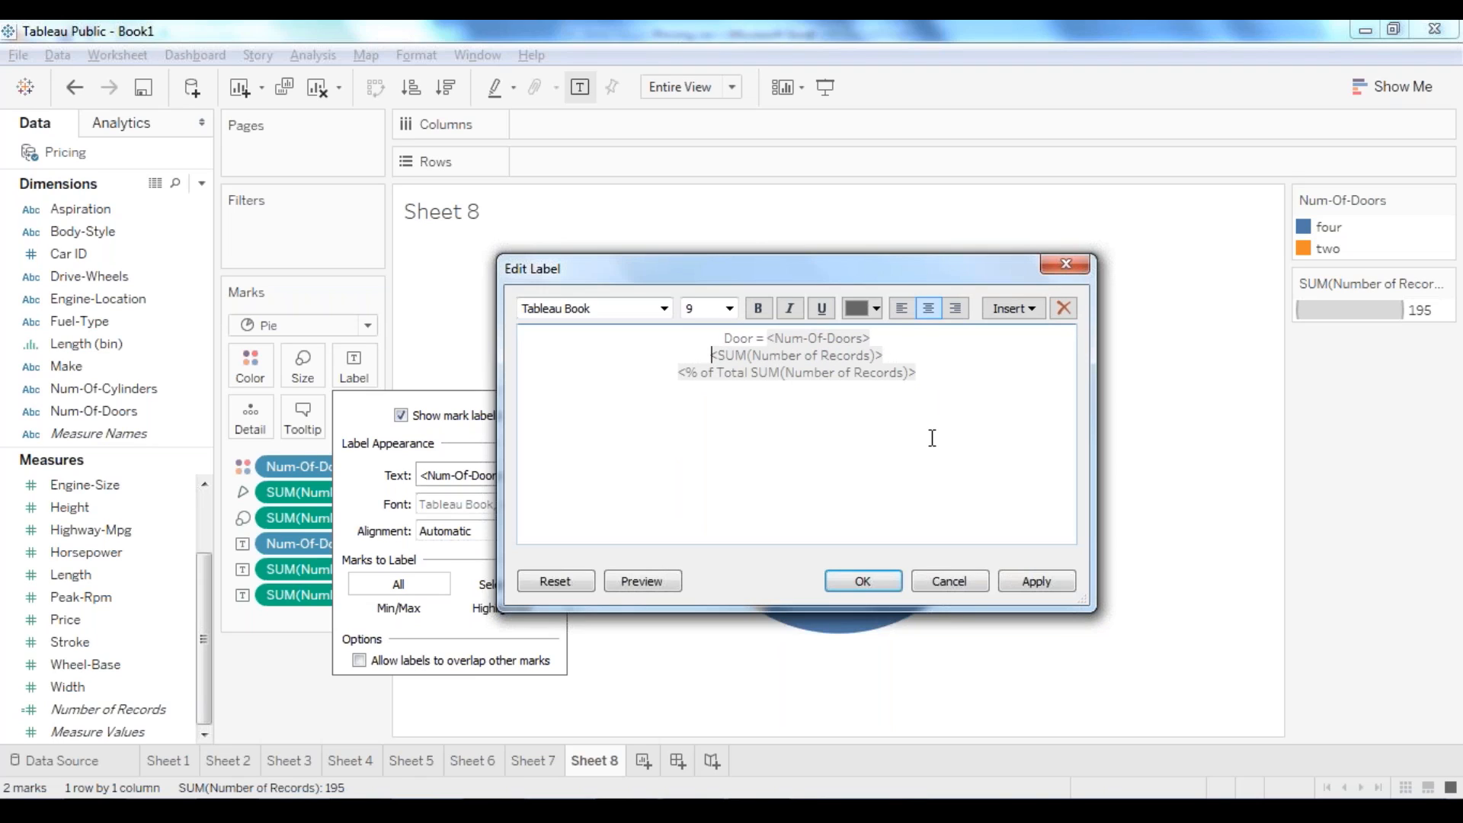
Step: Join the percent-of-total field to the Number of Records line of the label and enclose it in parentheses
type("(")
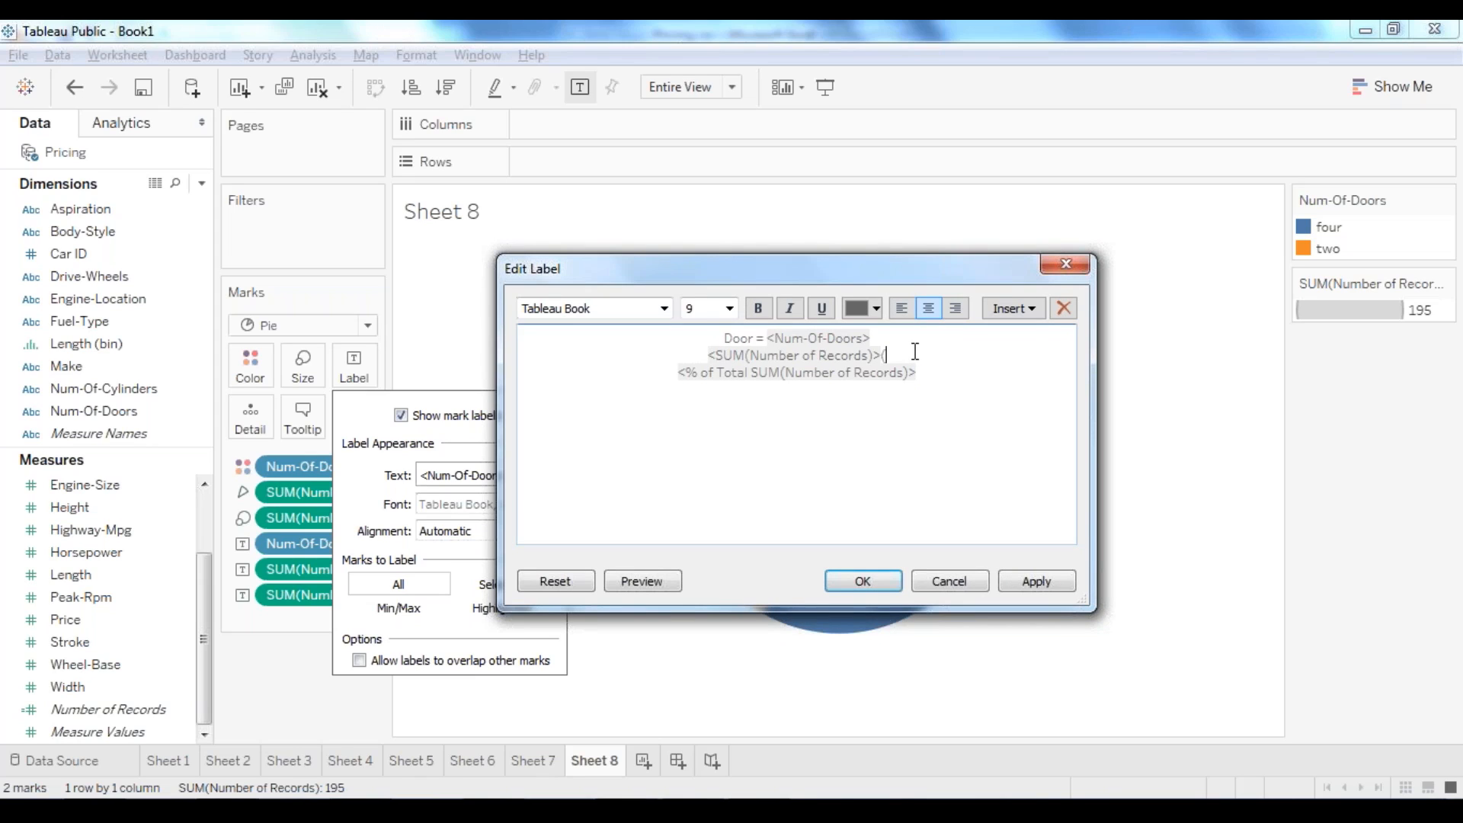
key("Delete")
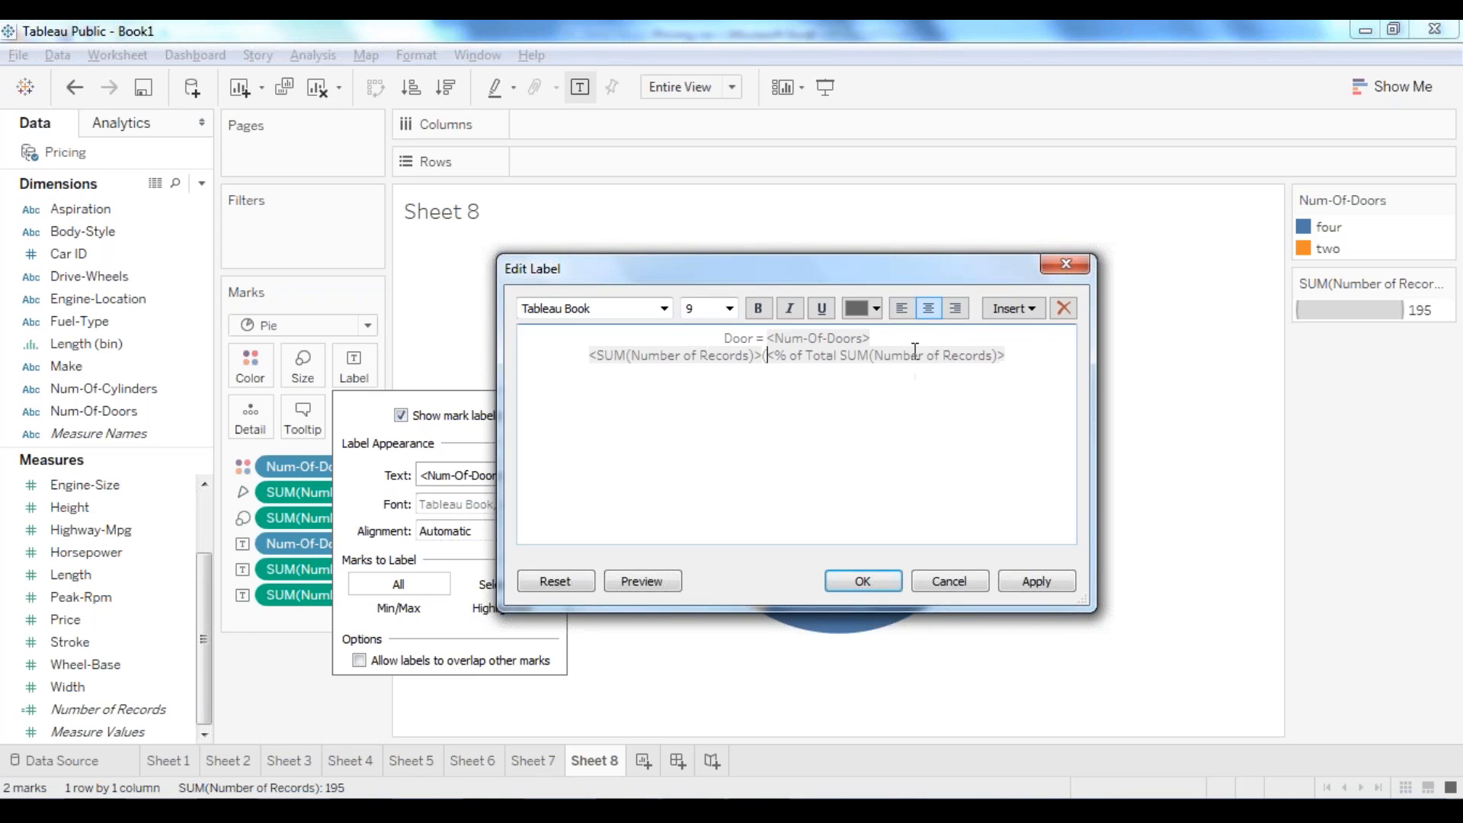
left_click(1036, 362)
type(")")
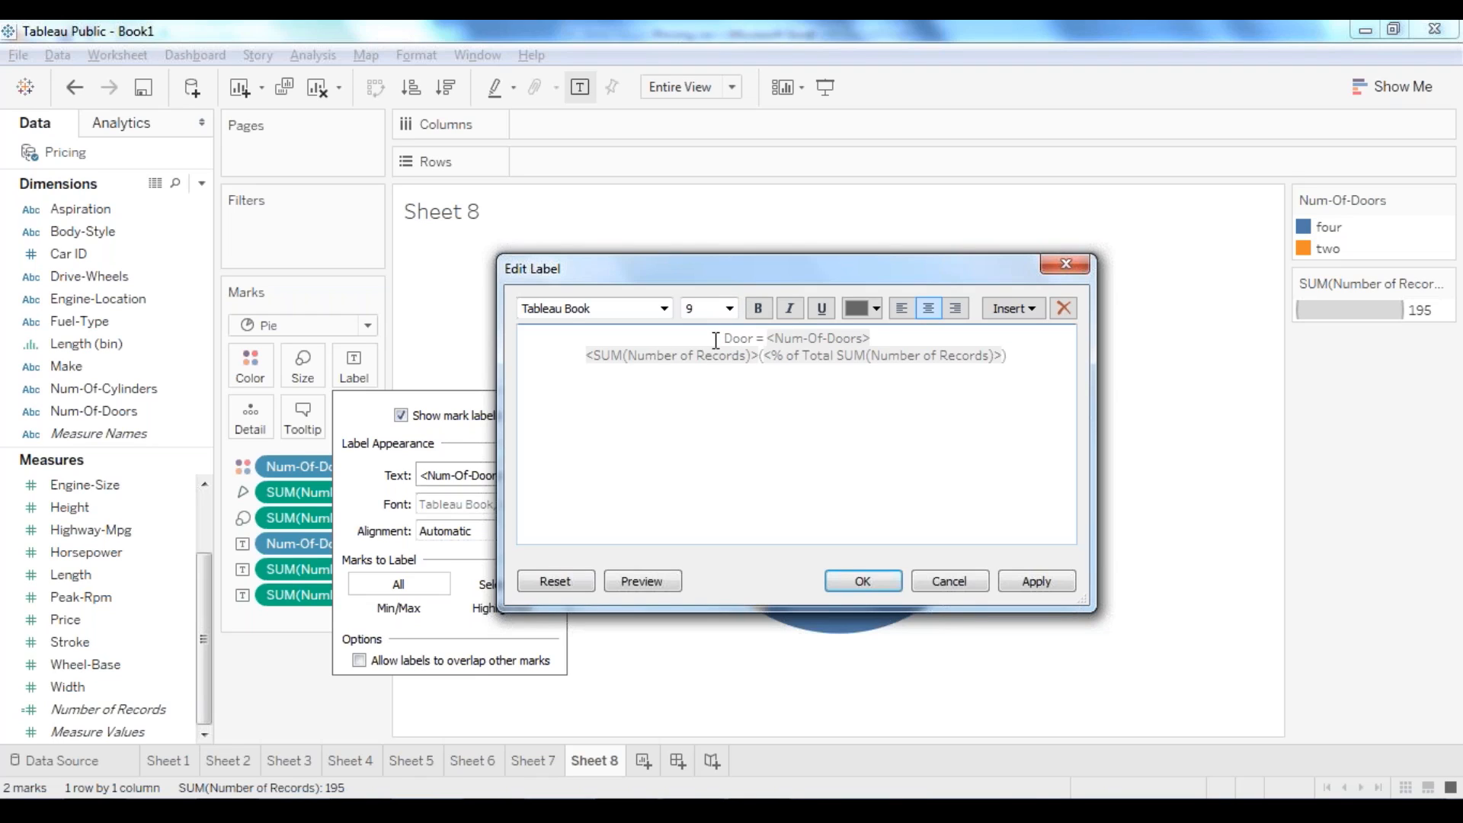
left_click_drag(724, 337, 896, 336)
left_click(897, 336)
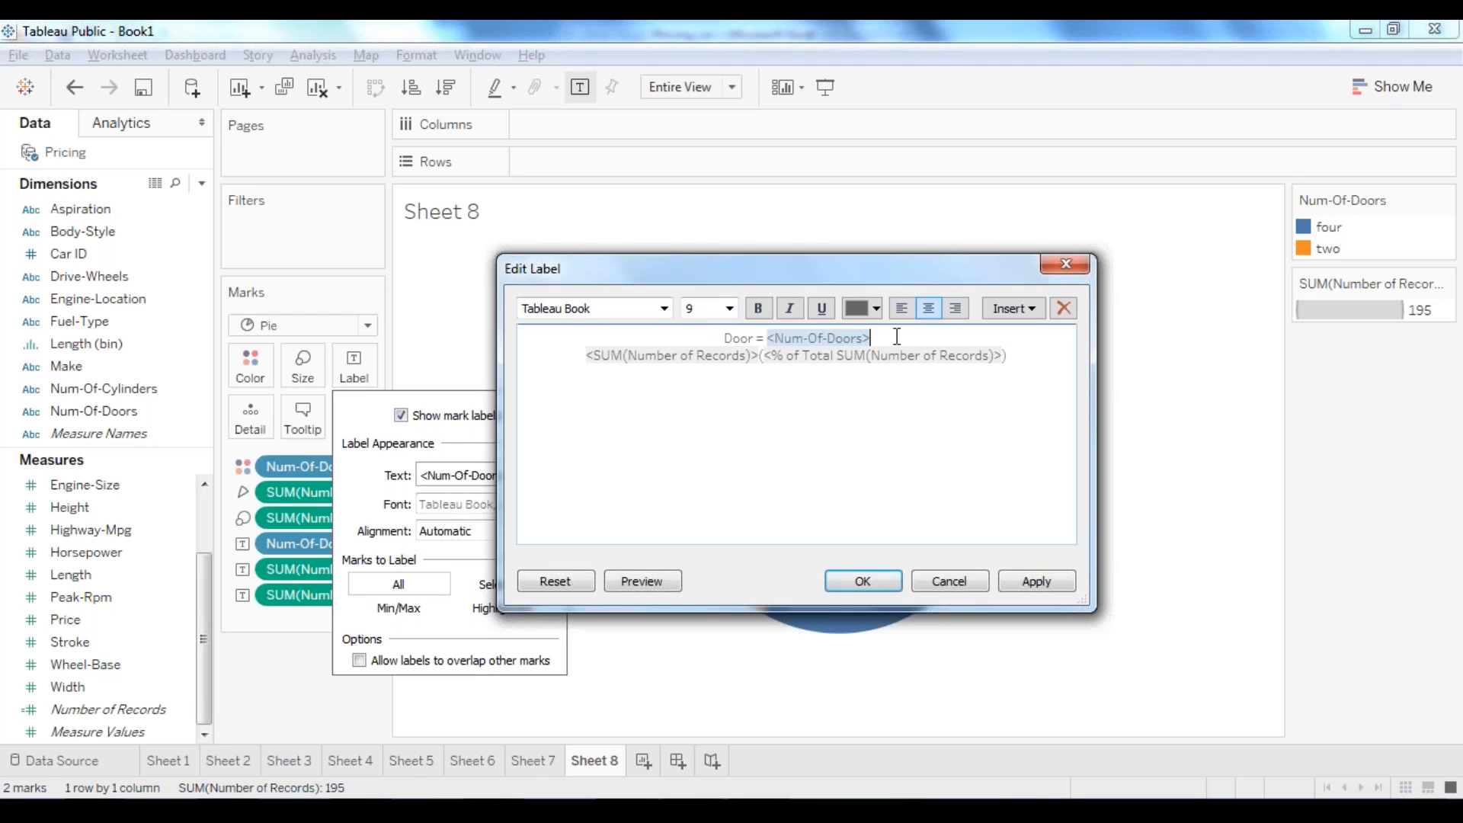
left_click_drag(768, 336, 724, 337)
left_click(732, 408)
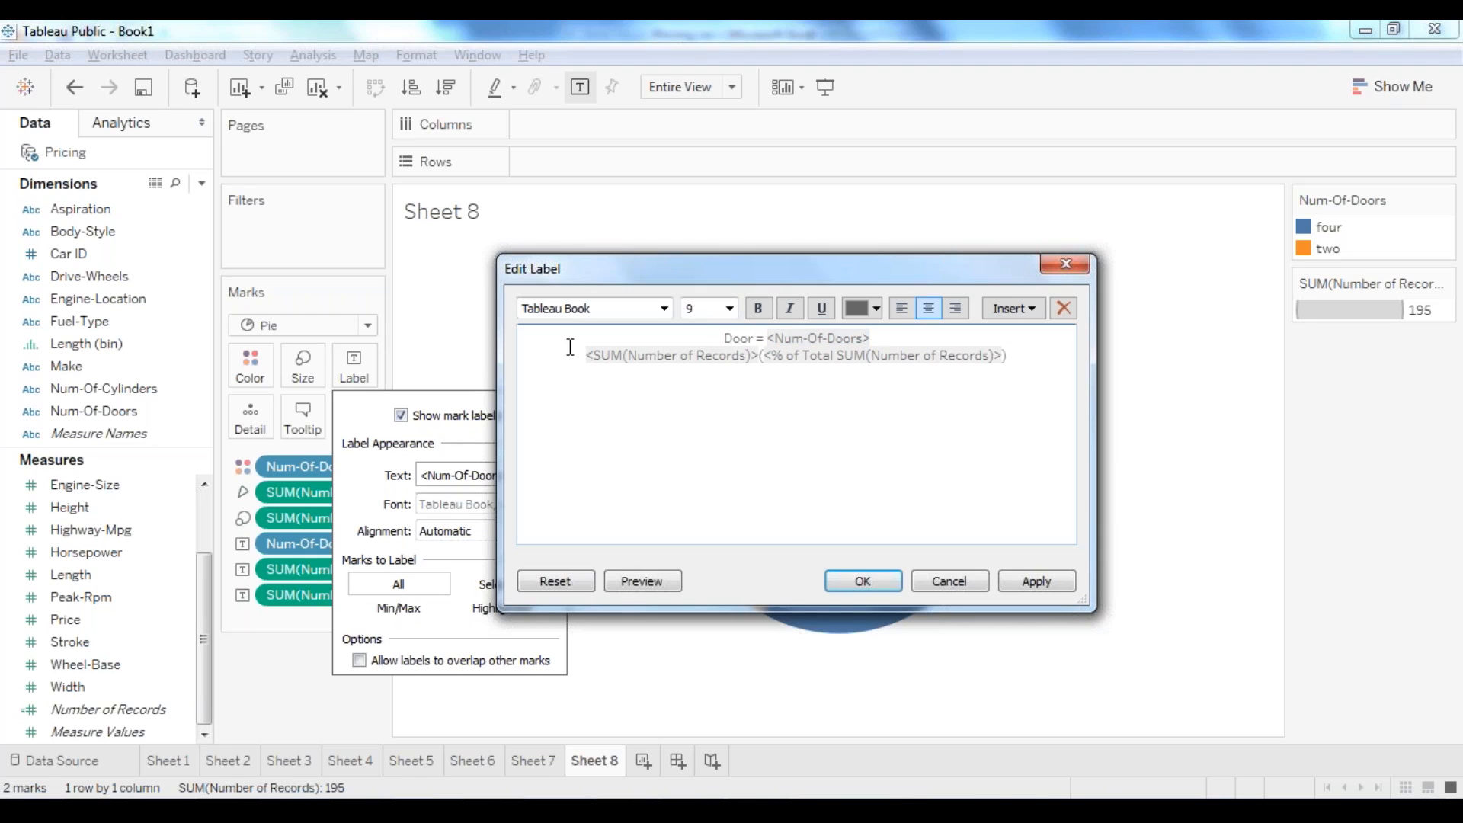
left_click_drag(584, 355, 764, 357)
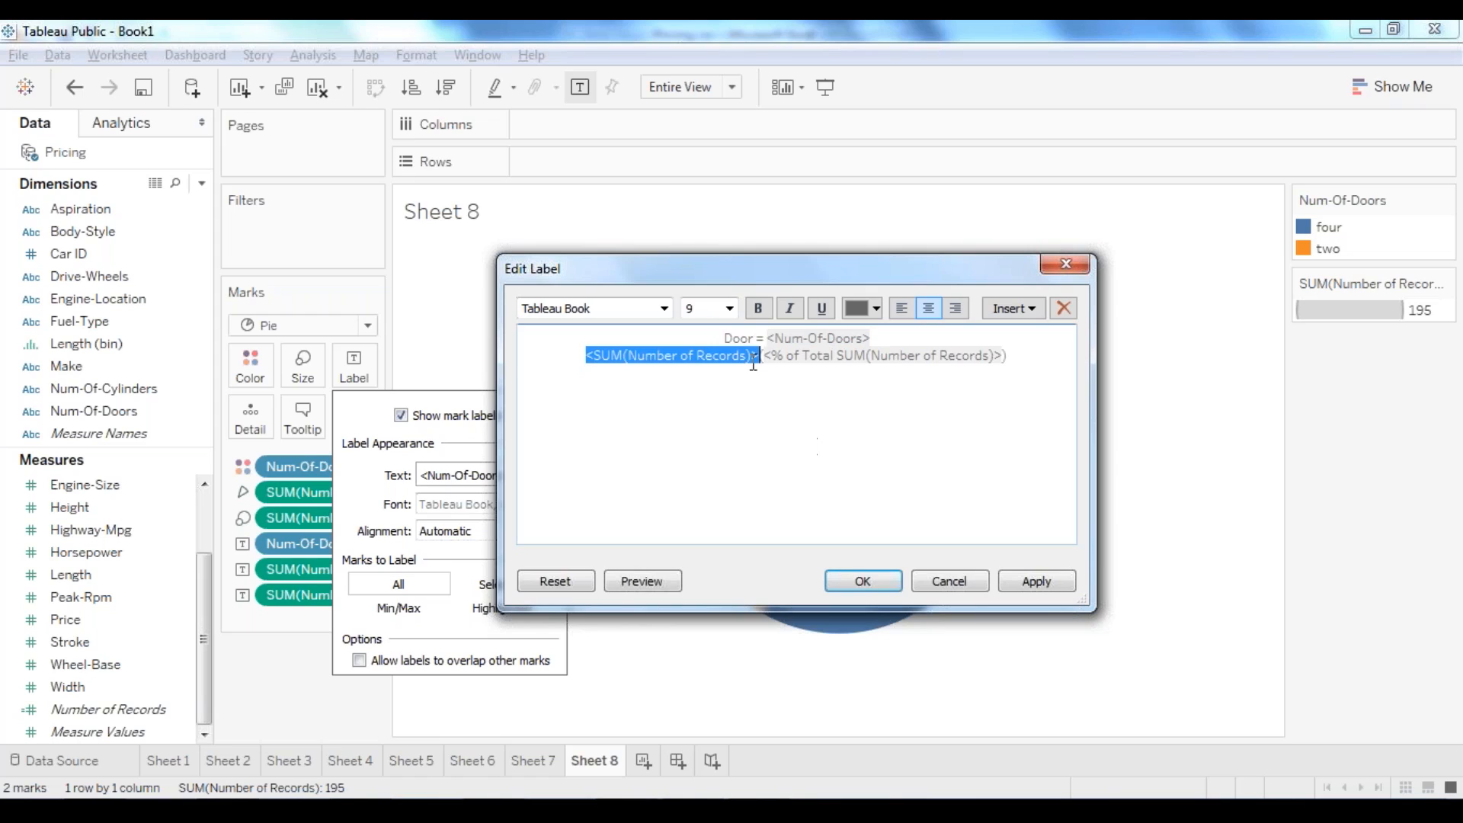
left_click(781, 368)
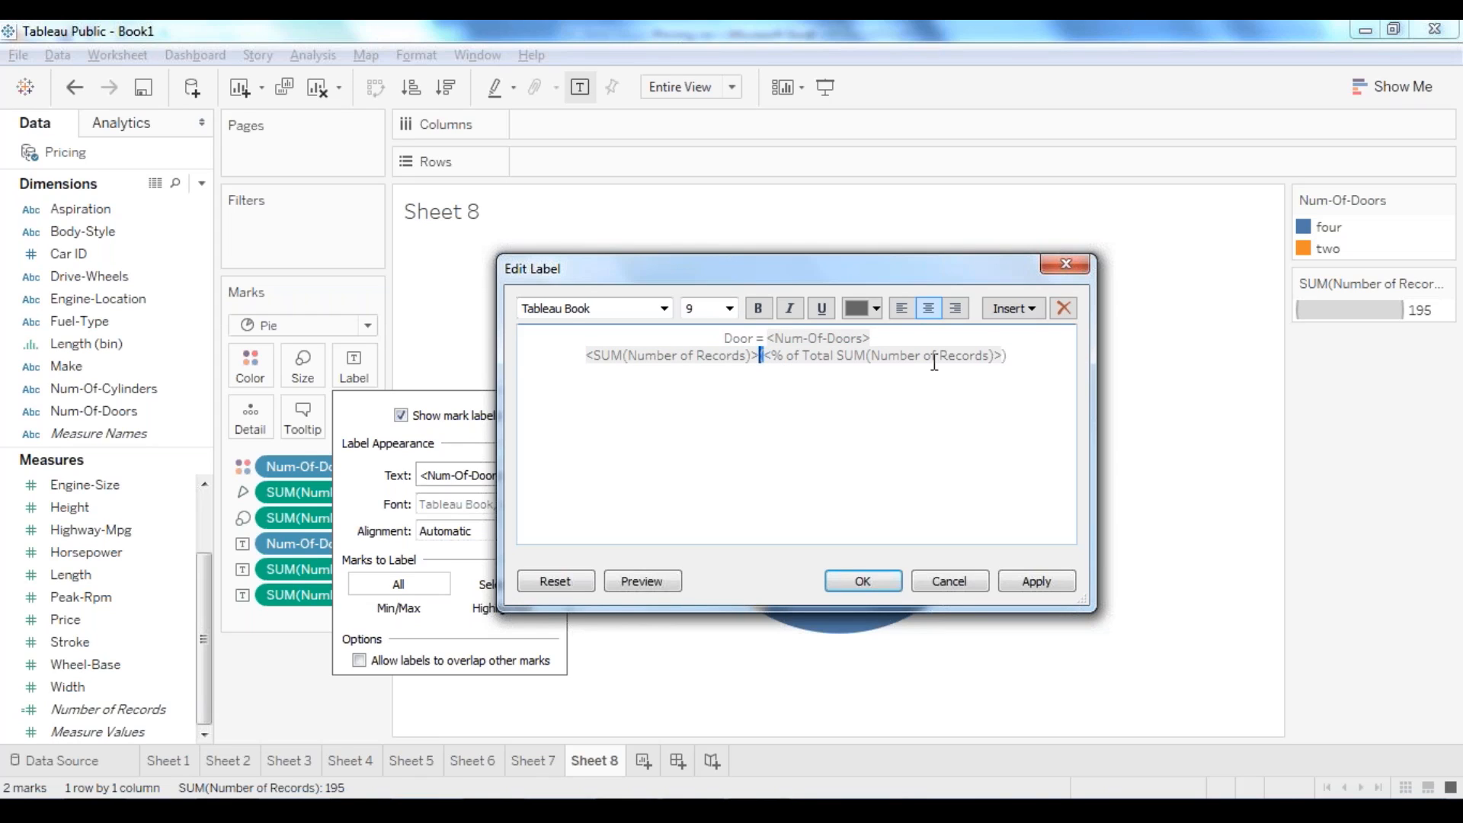
Step: Keep the parentheses around the percent-of-total field, apply the edited label to the pie and close the label editor
type("(")
left_click(1003, 356)
type(")")
left_click(1037, 581)
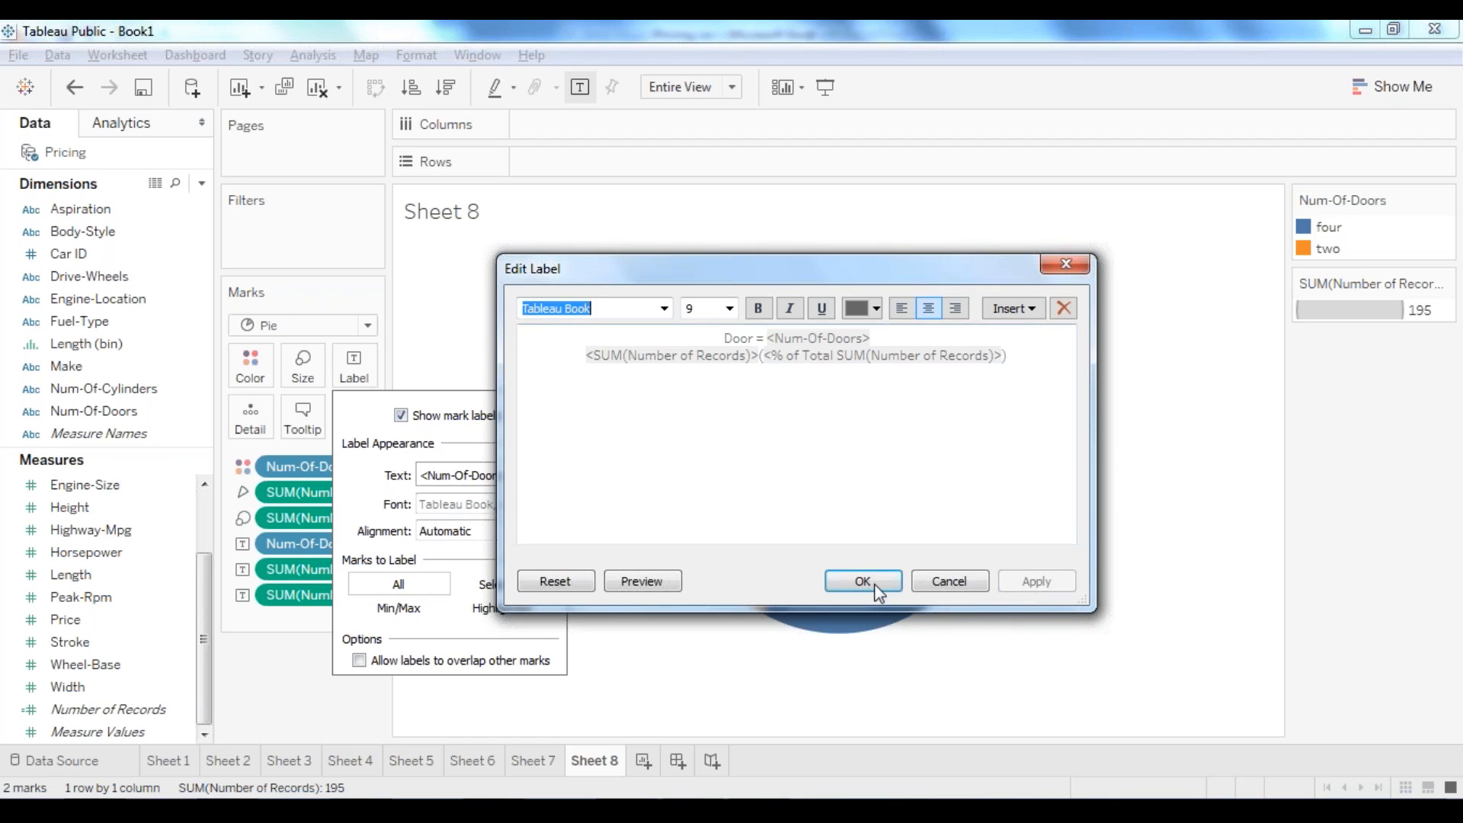
left_click(873, 583)
left_click(998, 576)
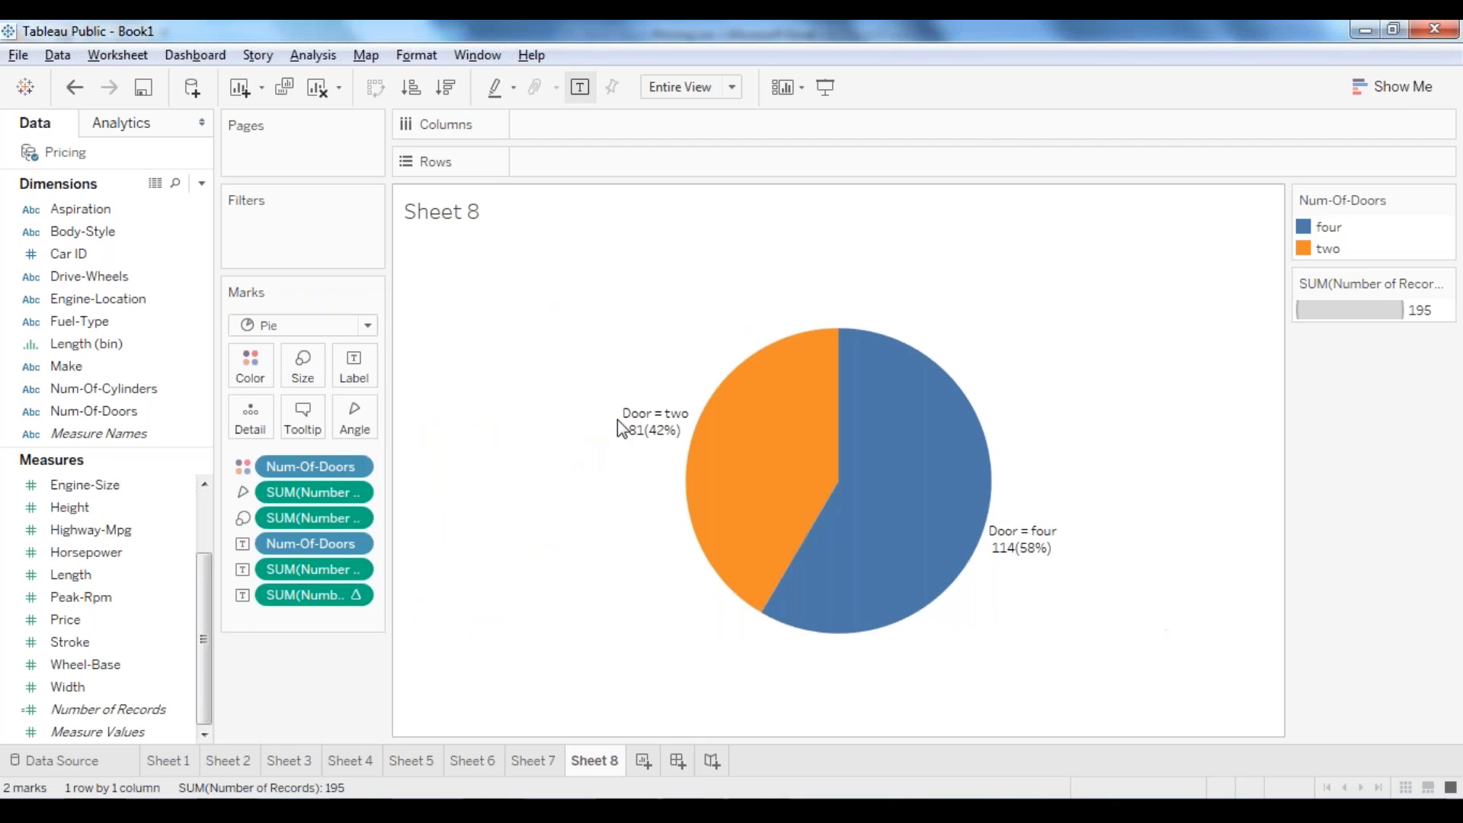
Step: Clear the pie chart from Sheet 8 to leave the worksheet empty
mouse_move(640, 448)
left_click(317, 87)
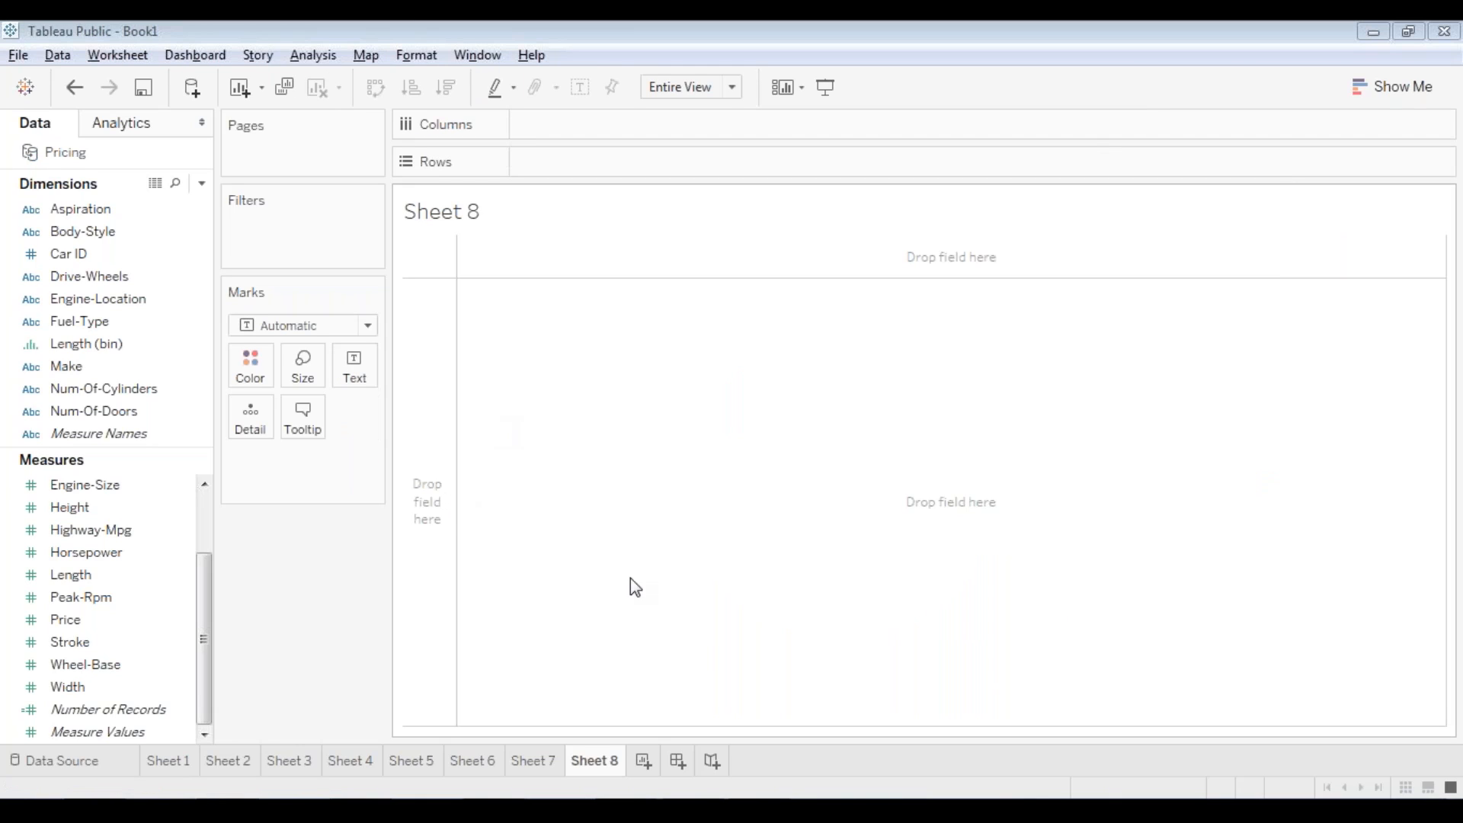
Step: Build a pie chart on Sheet 8 from Num-Of-Doors and Number of Records
left_click(85, 250)
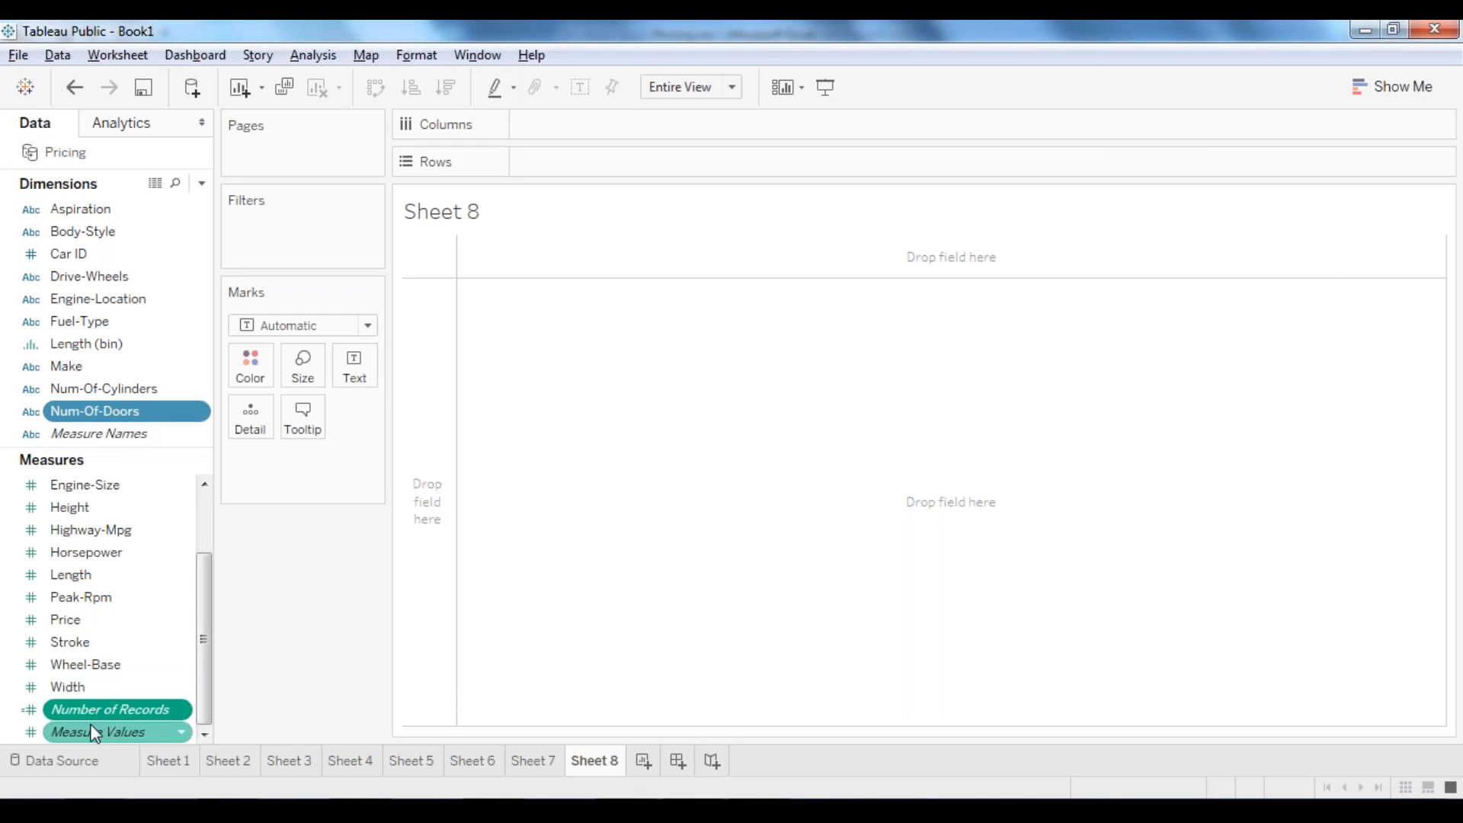
left_click(1408, 97)
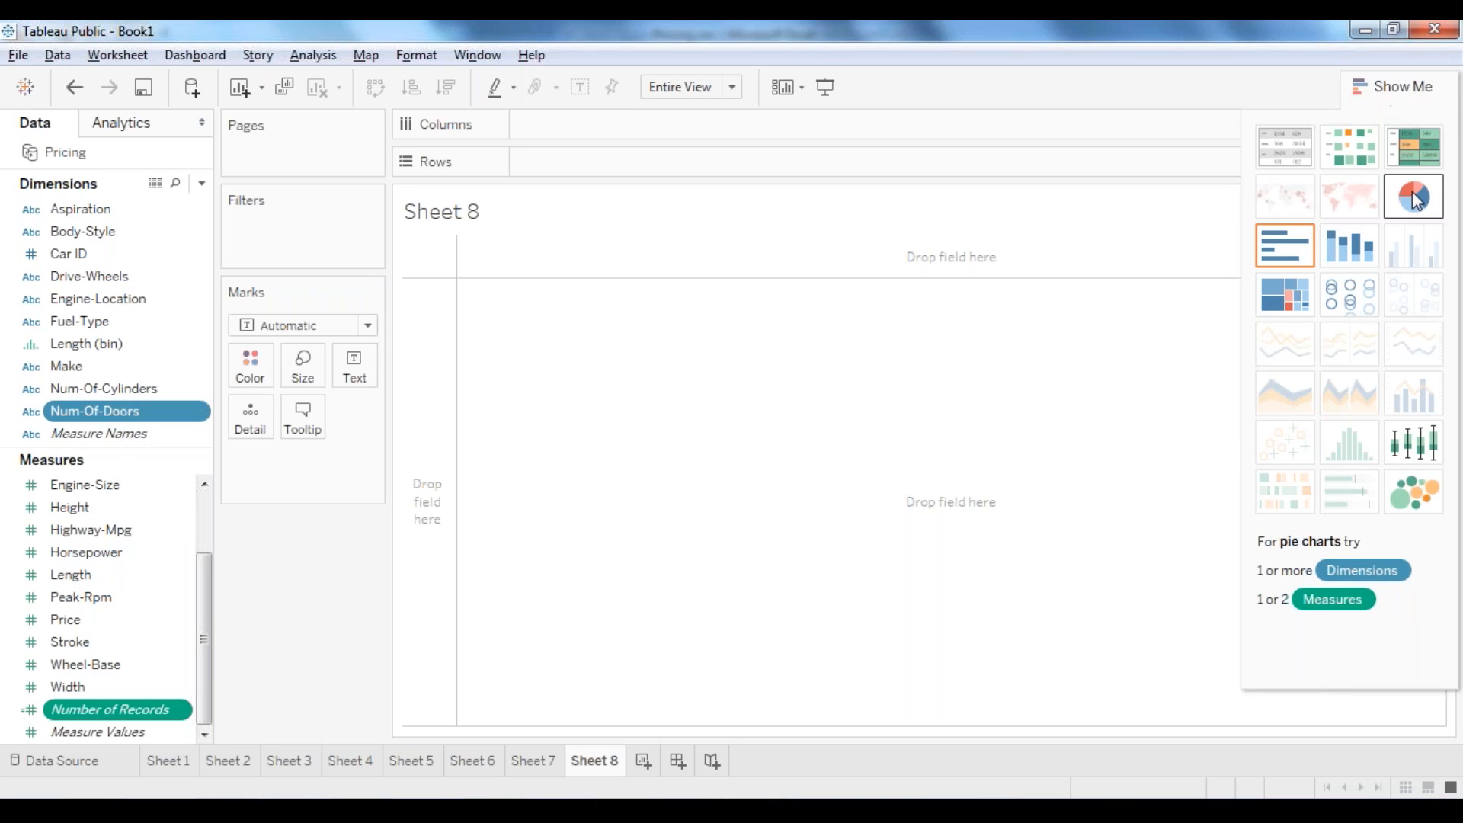
left_click(1415, 201)
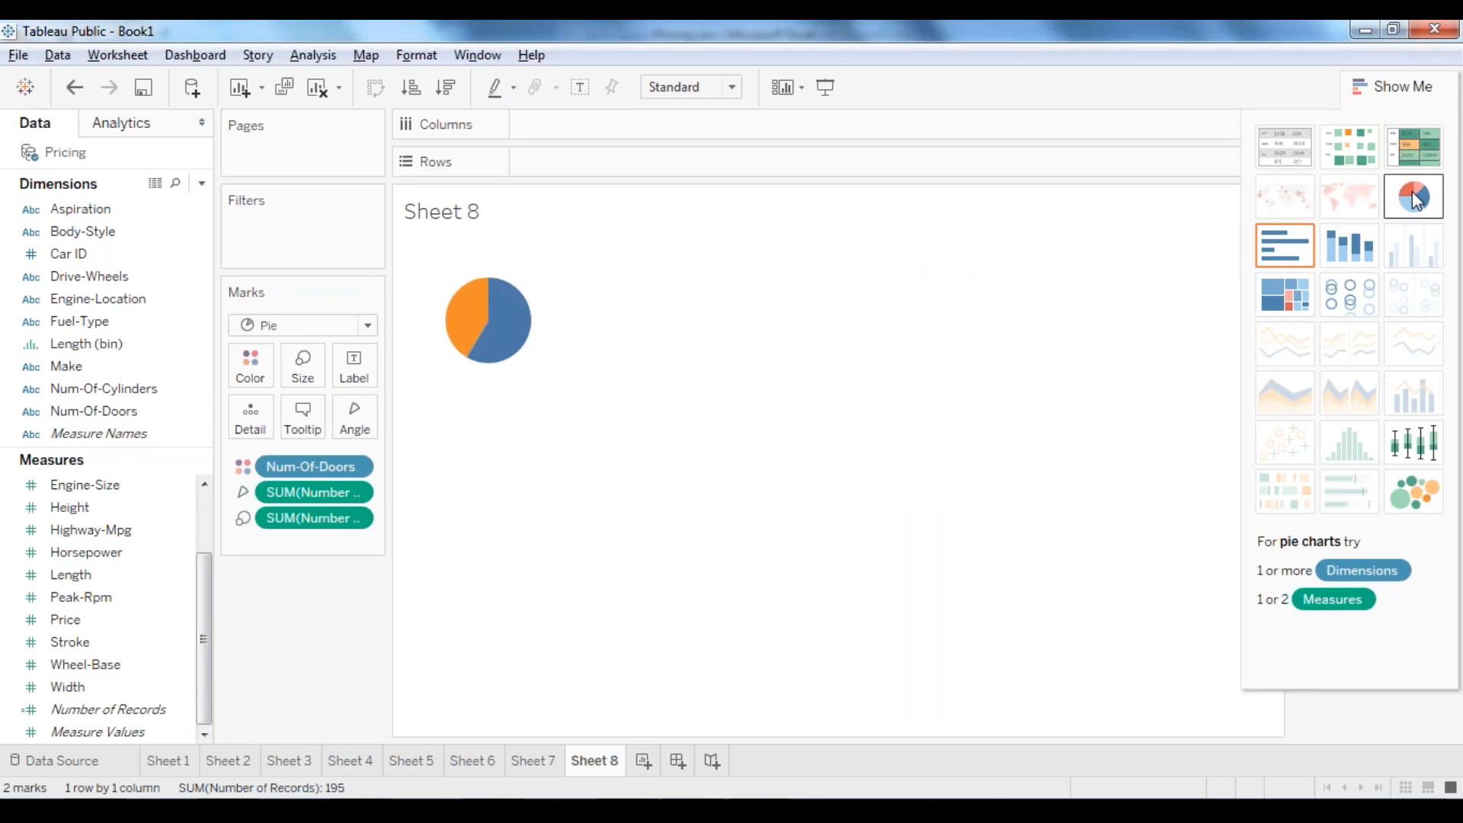
left_click(1394, 87)
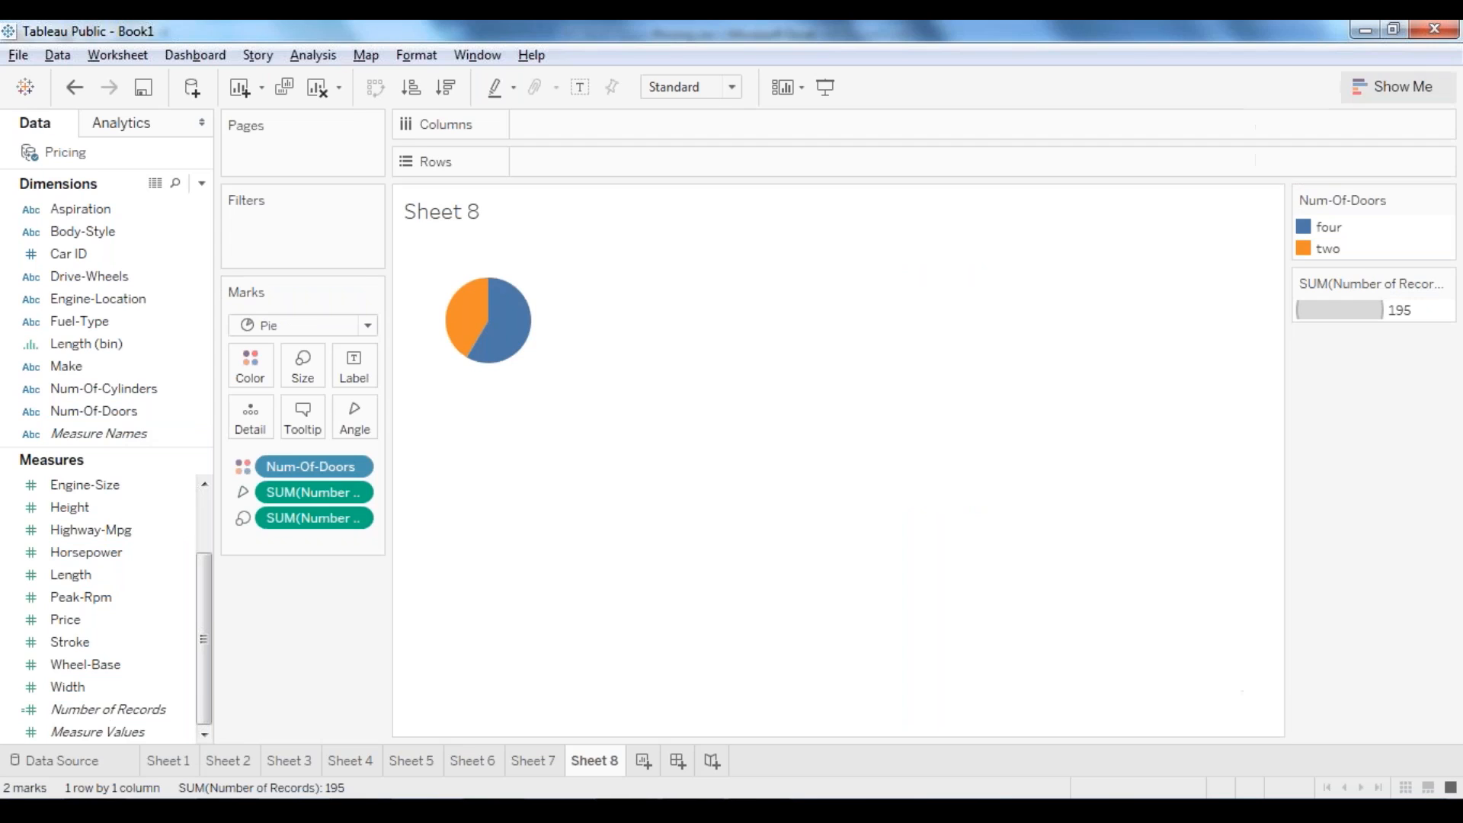
Step: Fit the pie chart to Entire View and enlarge the pie marks to fill most of the sheet's height
left_click(733, 87)
left_click(710, 174)
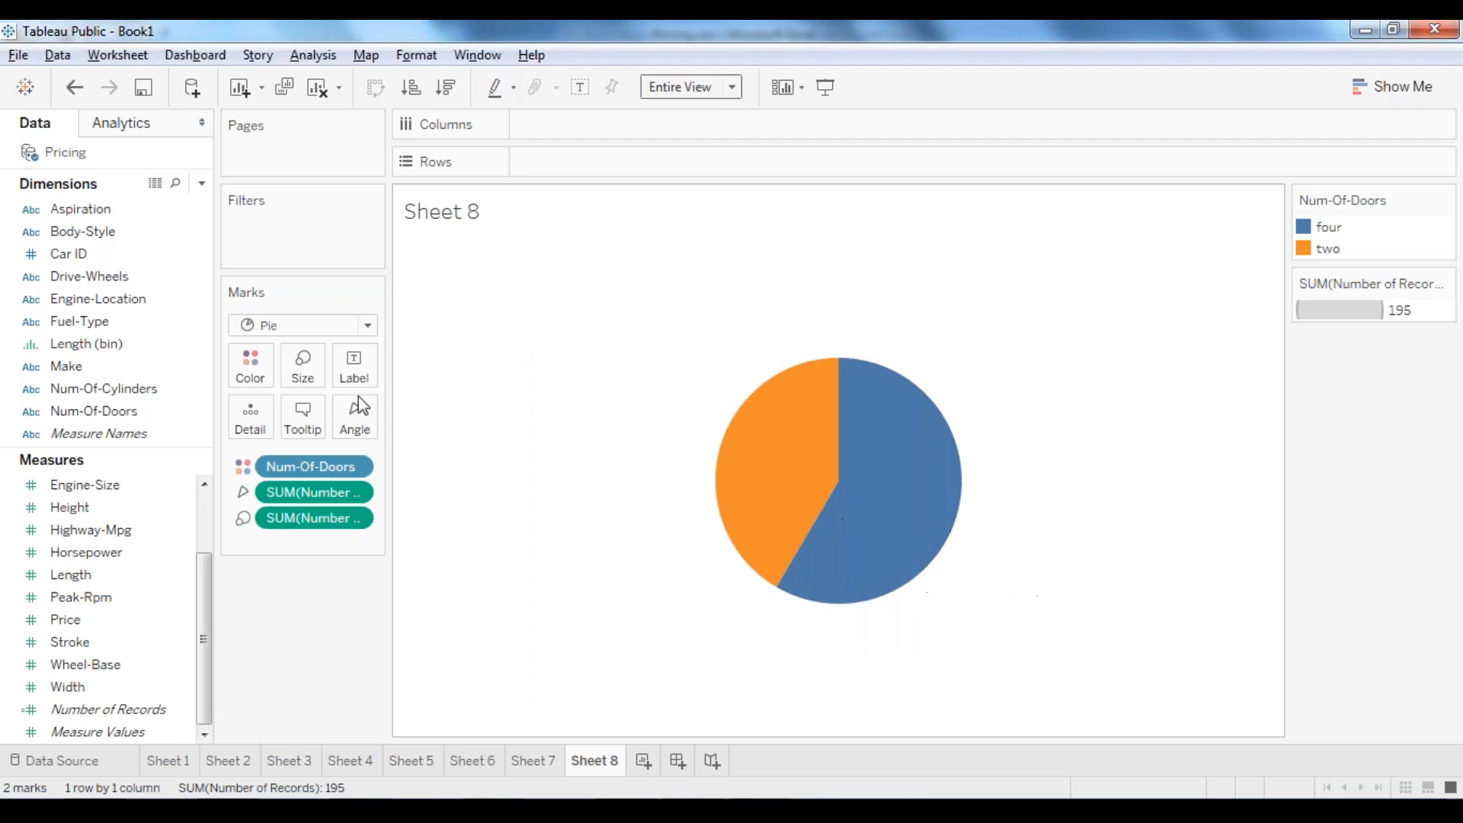
left_click(305, 368)
left_click_drag(346, 422, 372, 420)
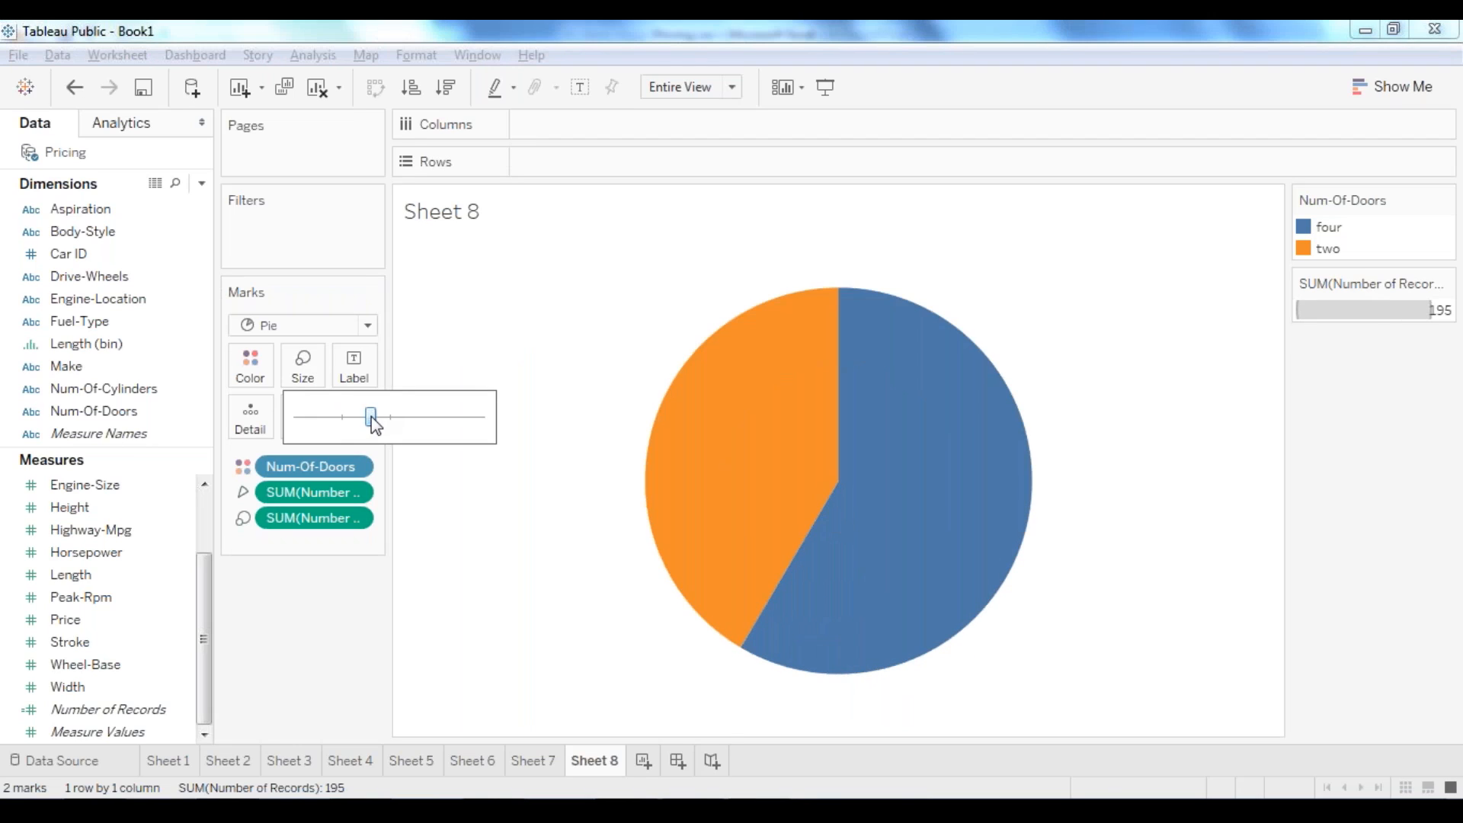
left_click(431, 567)
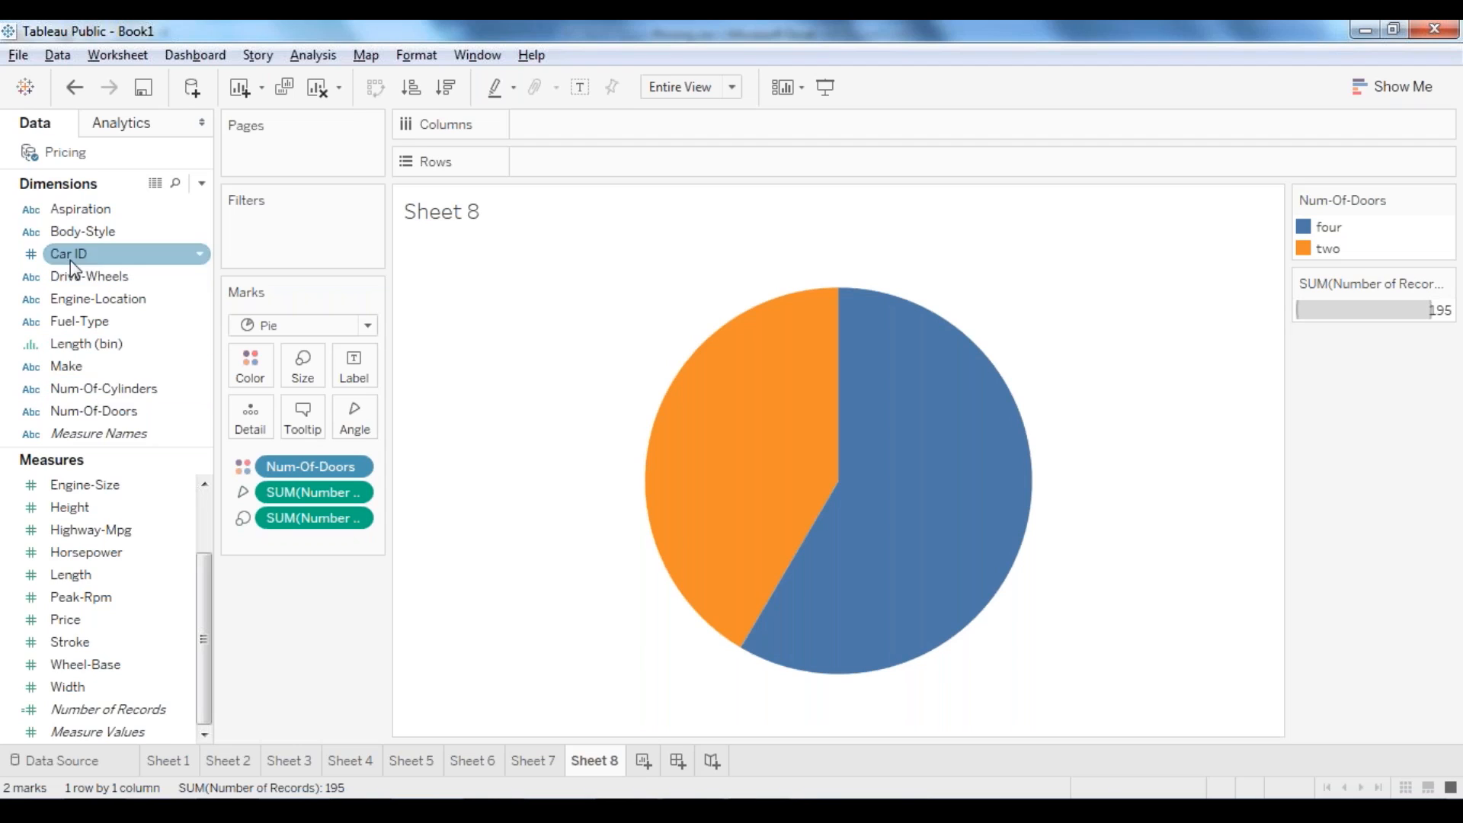
Step: Label the pie slices with Num-Of-Doors and the sum of Number of Records
left_click_drag(92, 415, 354, 369)
mouse_move(999, 384)
mouse_move(800, 533)
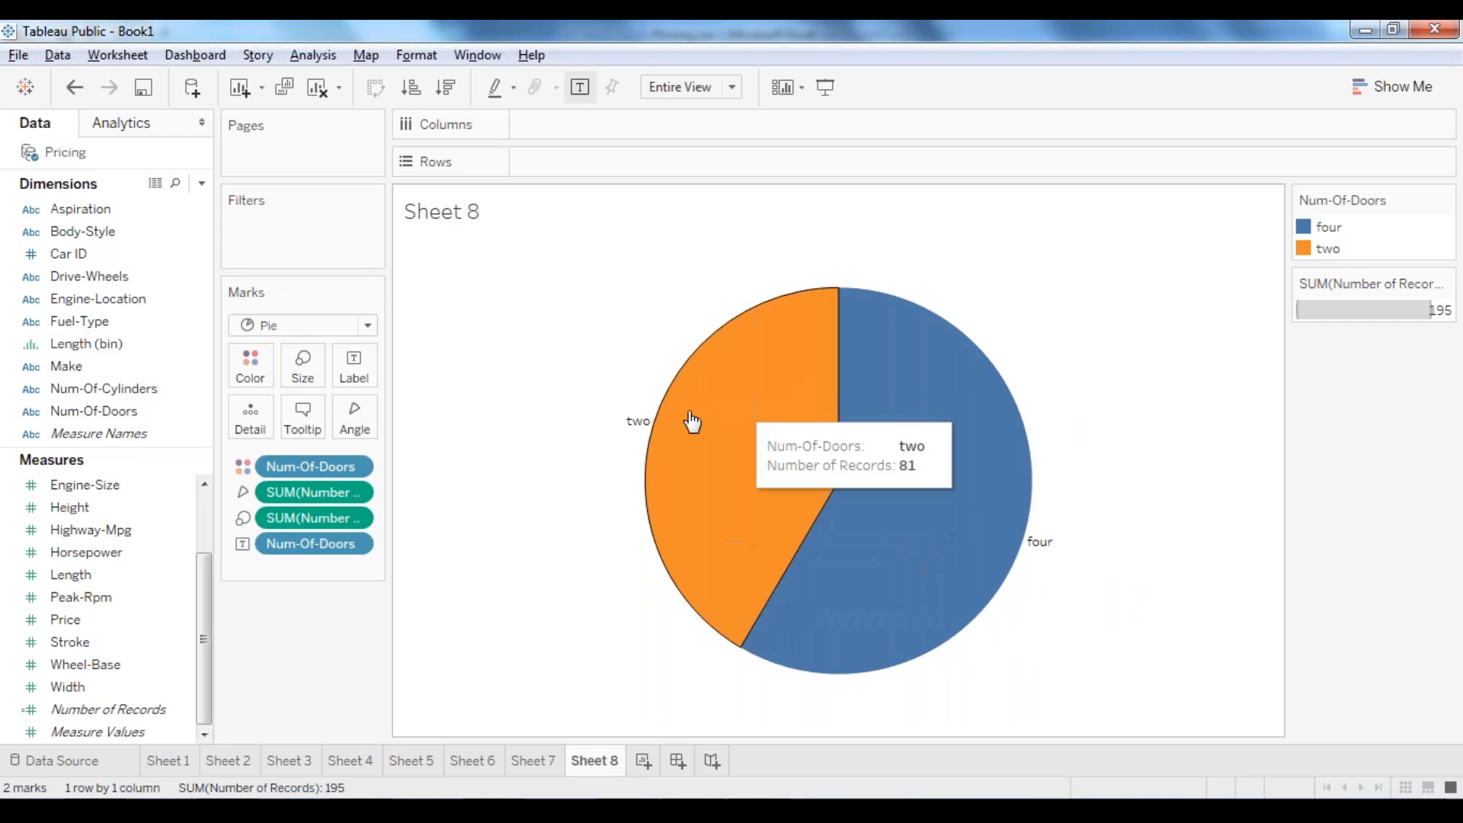
left_click_drag(109, 716, 347, 370)
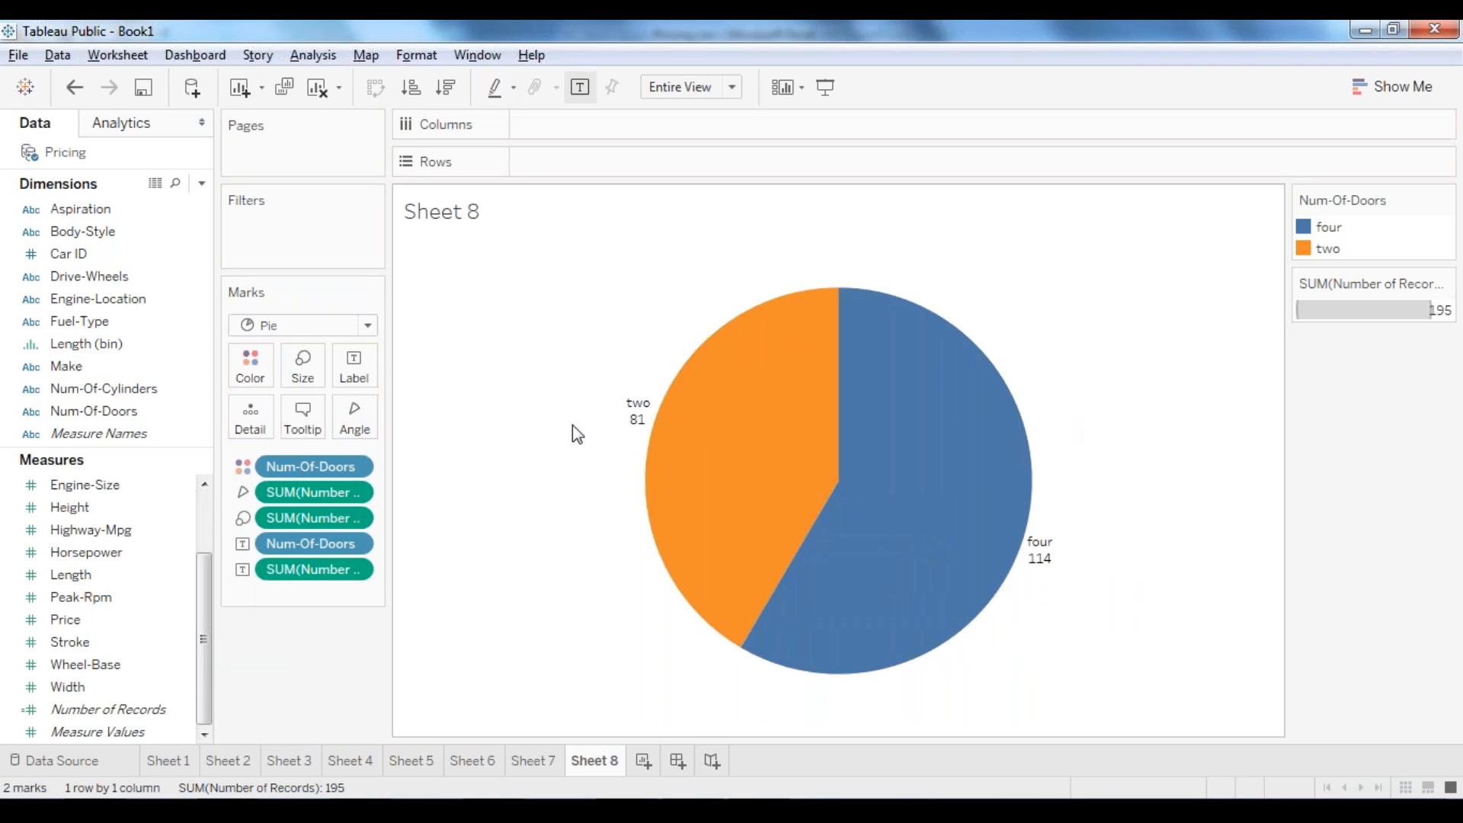
mouse_move(640, 433)
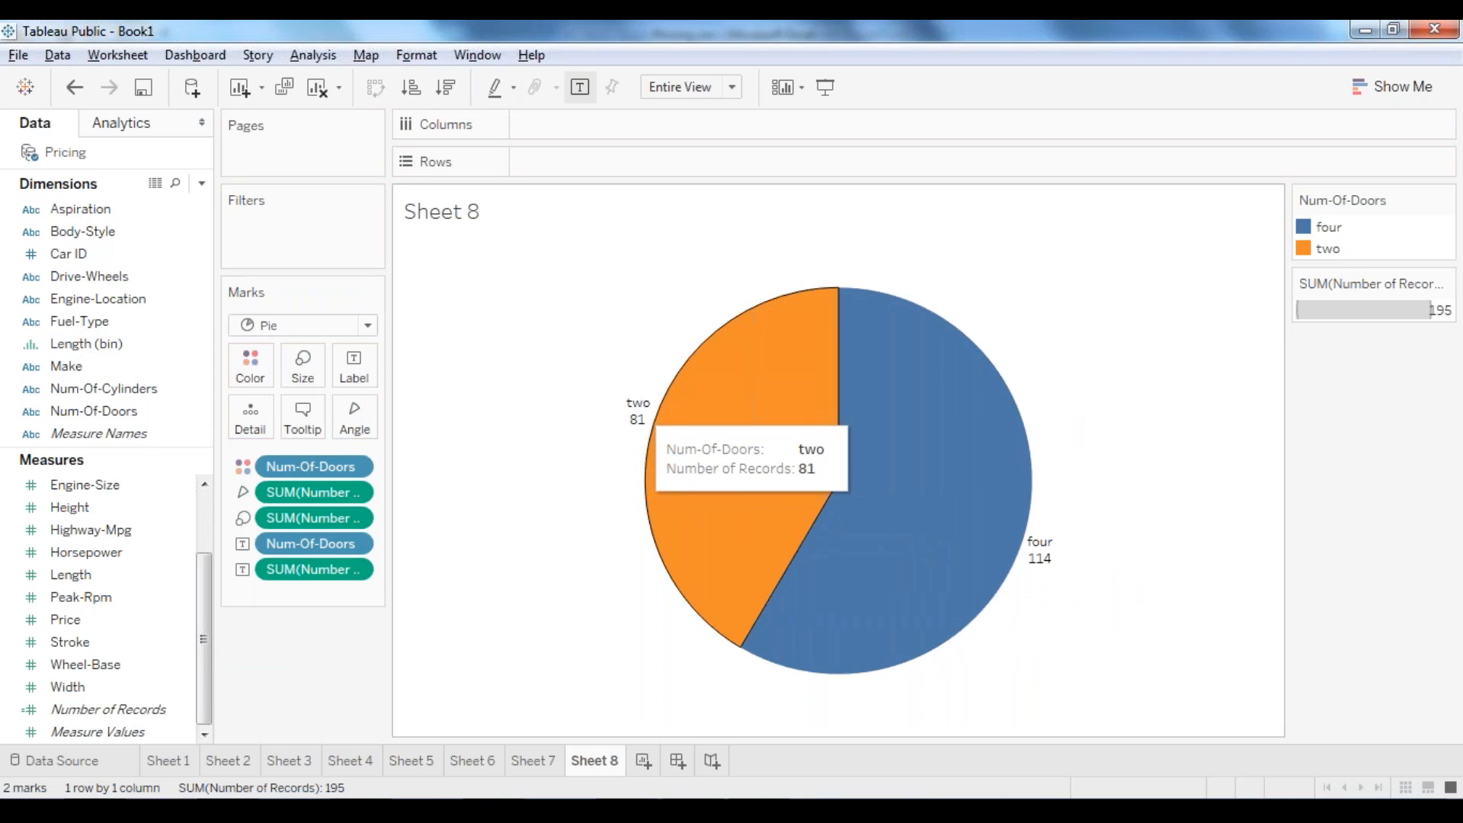
mouse_move(937, 567)
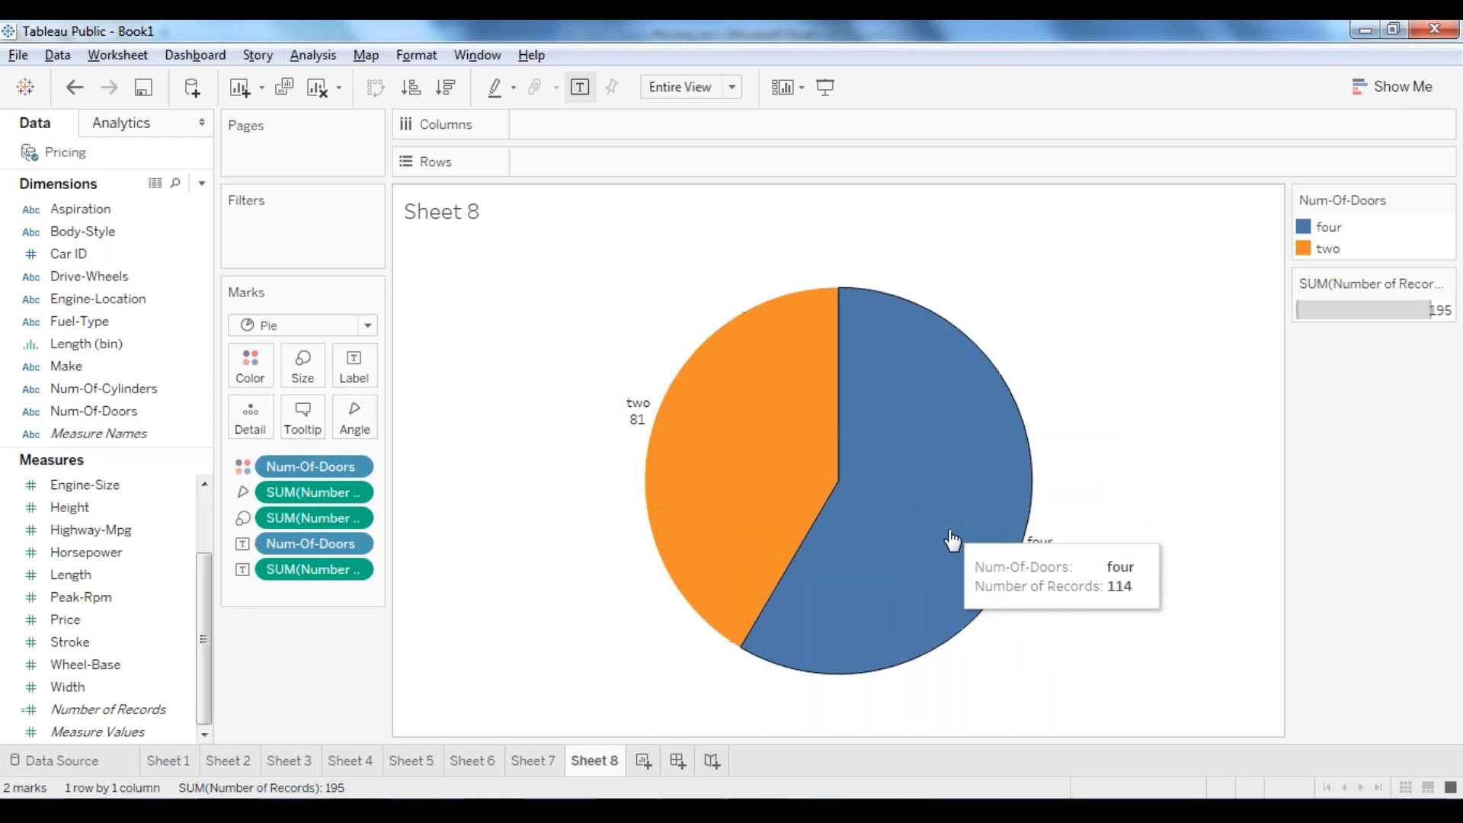
Step: Convert the Number of Records label to a Percent of Total quick table calculation
right_click(325, 571)
left_click(517, 603)
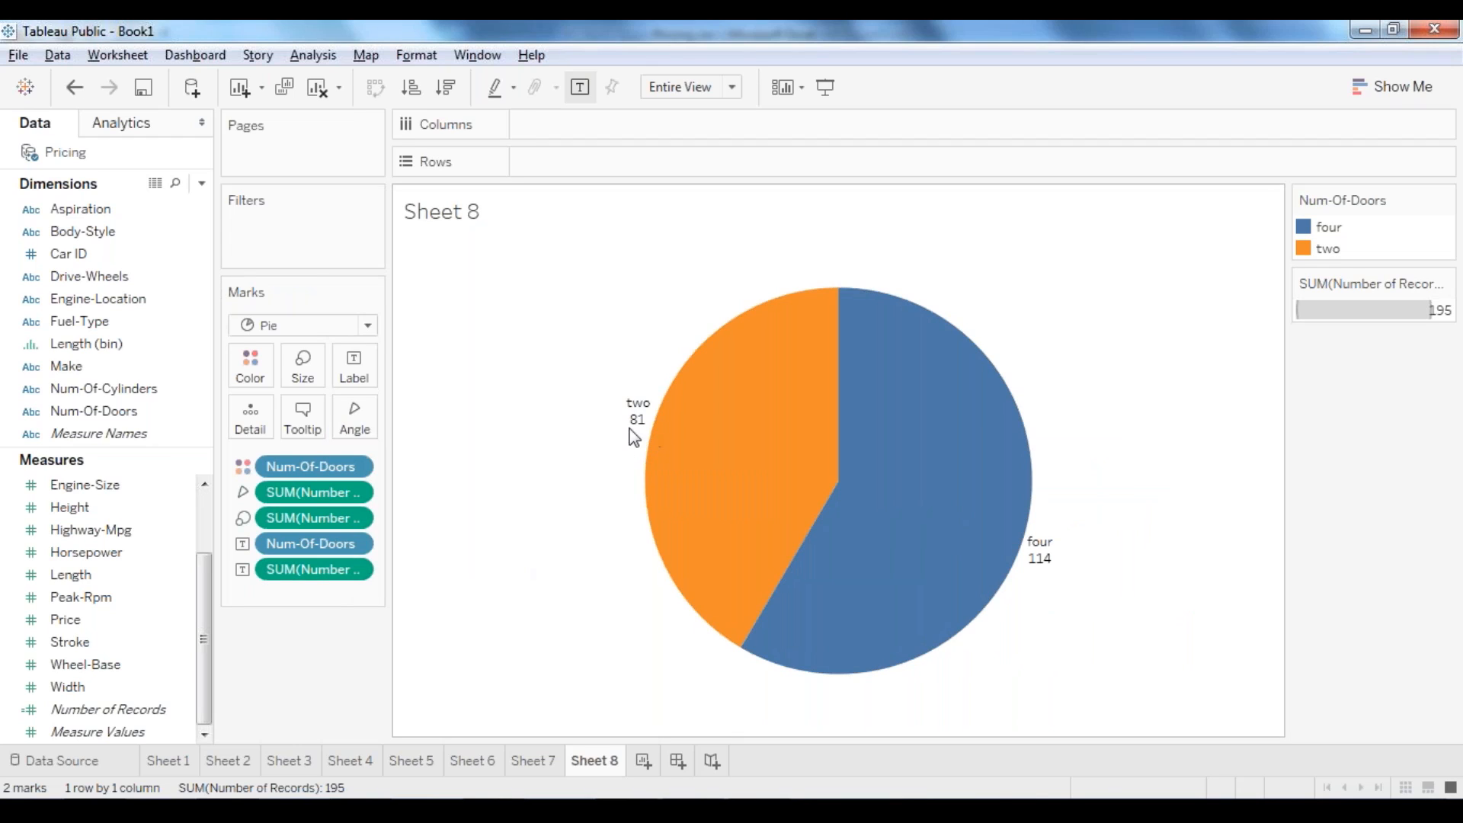
right_click(318, 570)
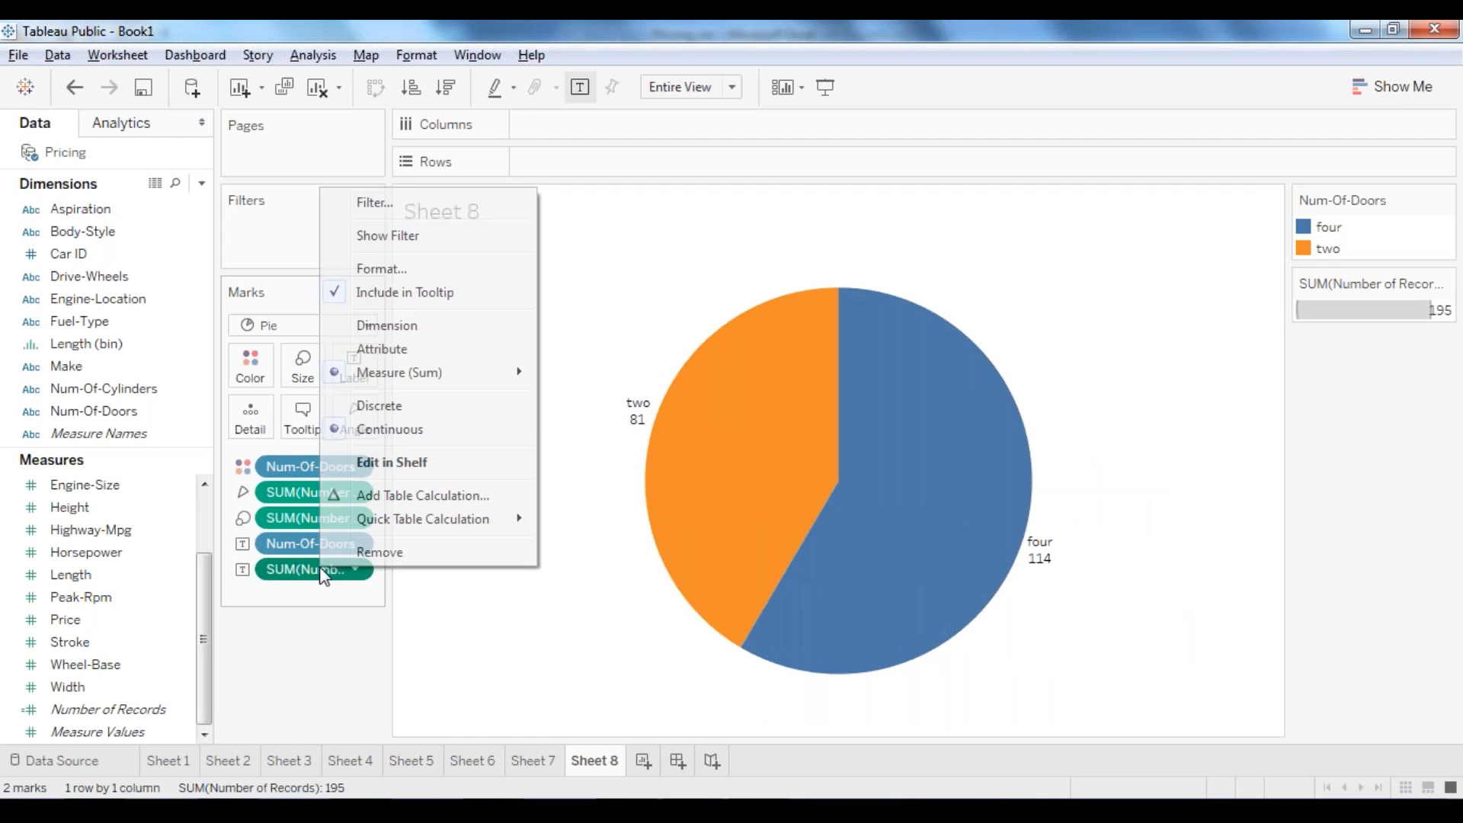
mouse_move(460, 524)
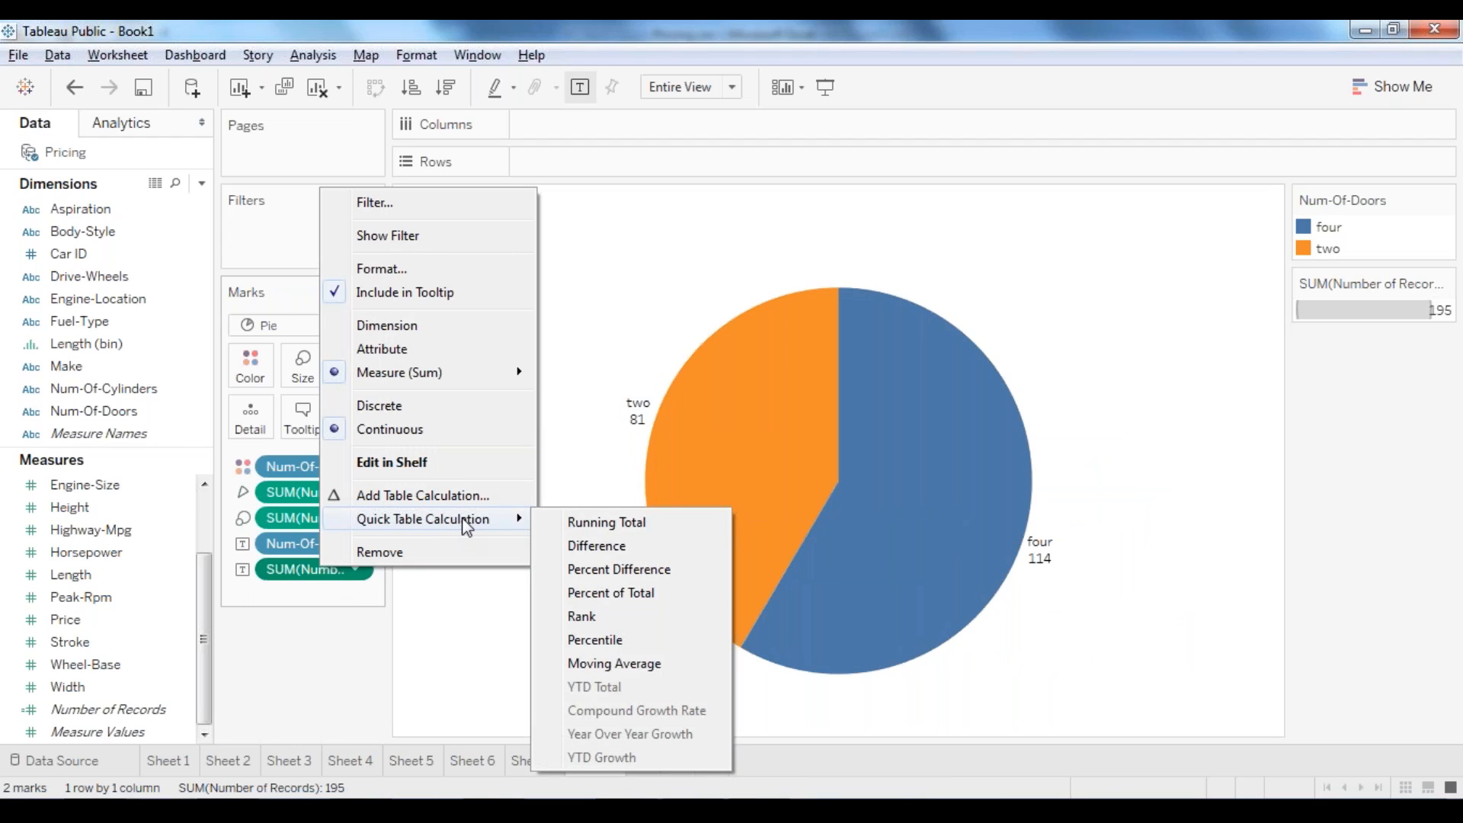
left_click(625, 595)
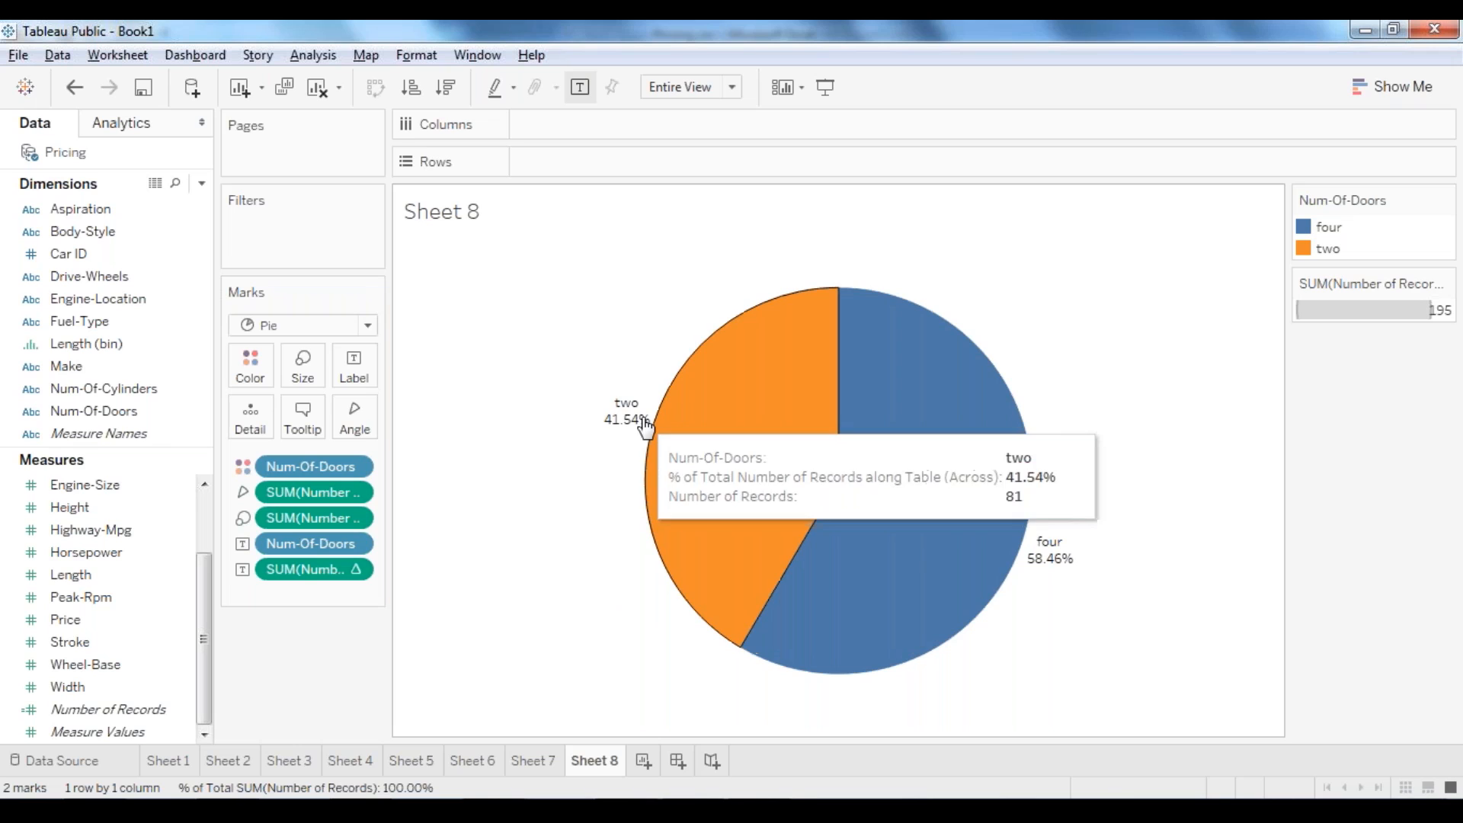
mouse_move(813, 602)
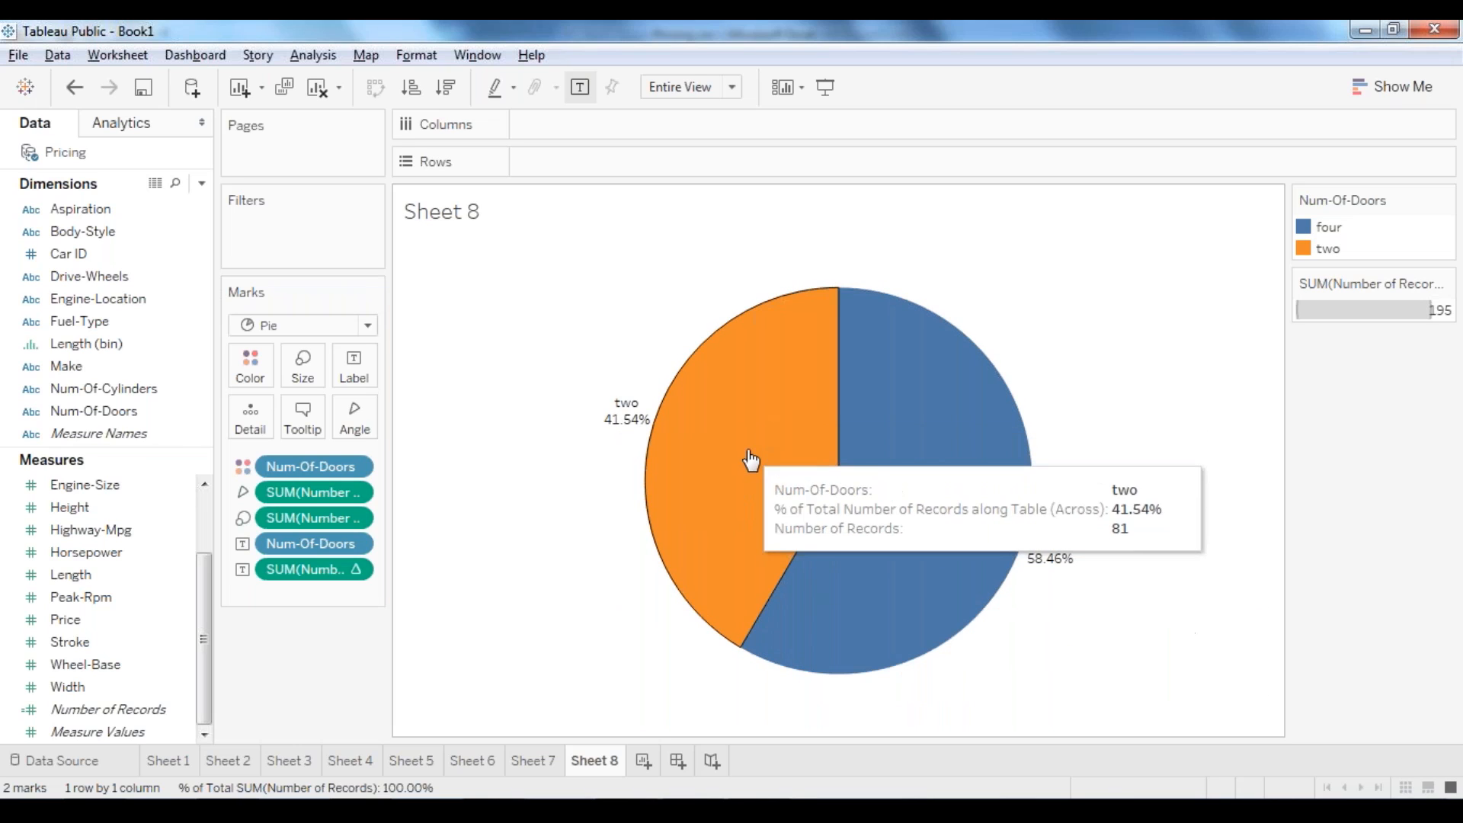
mouse_move(1049, 577)
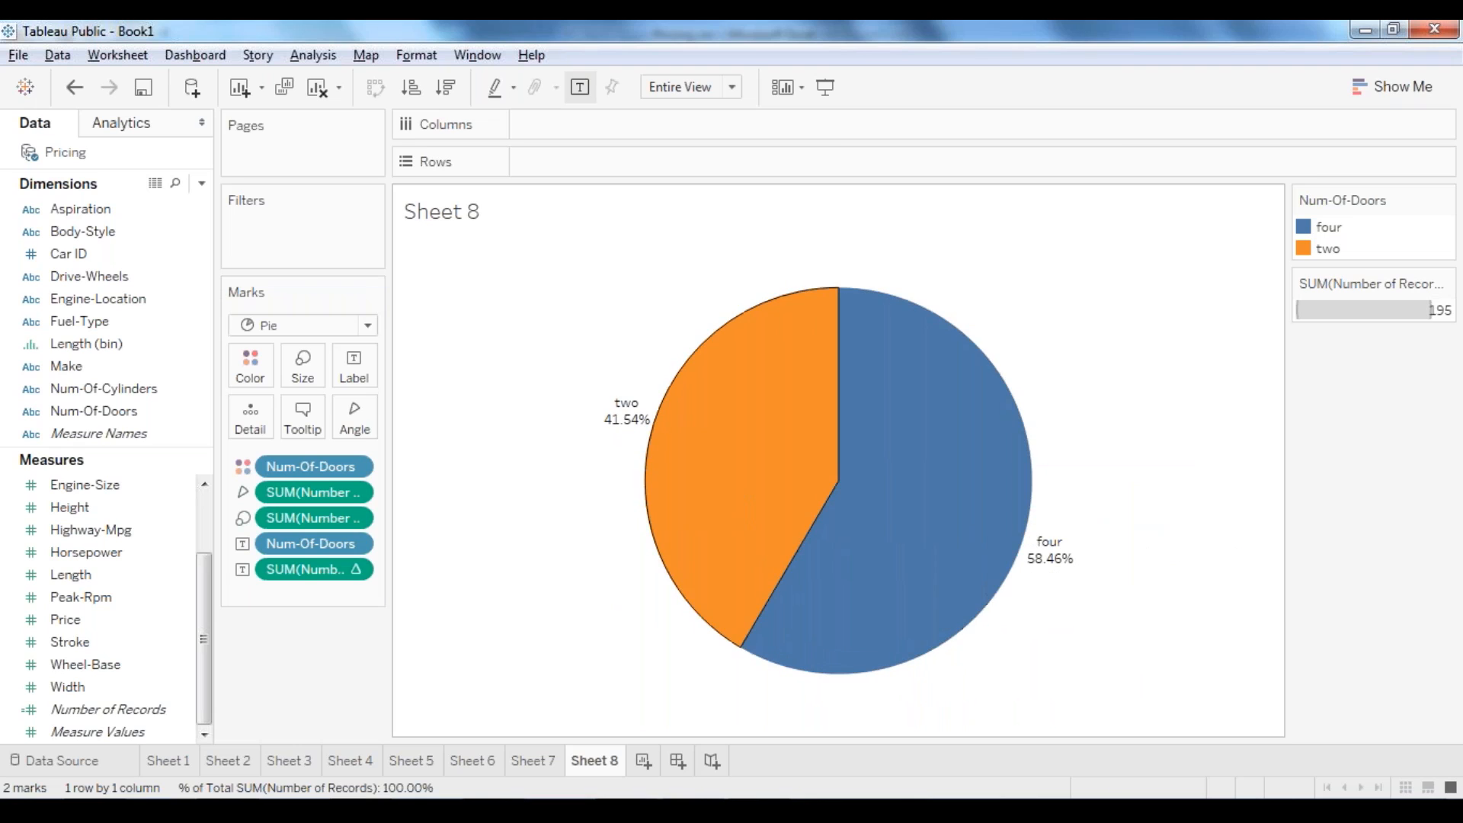
Step: Open the format settings of the percent-of-total label field
right_click(338, 571)
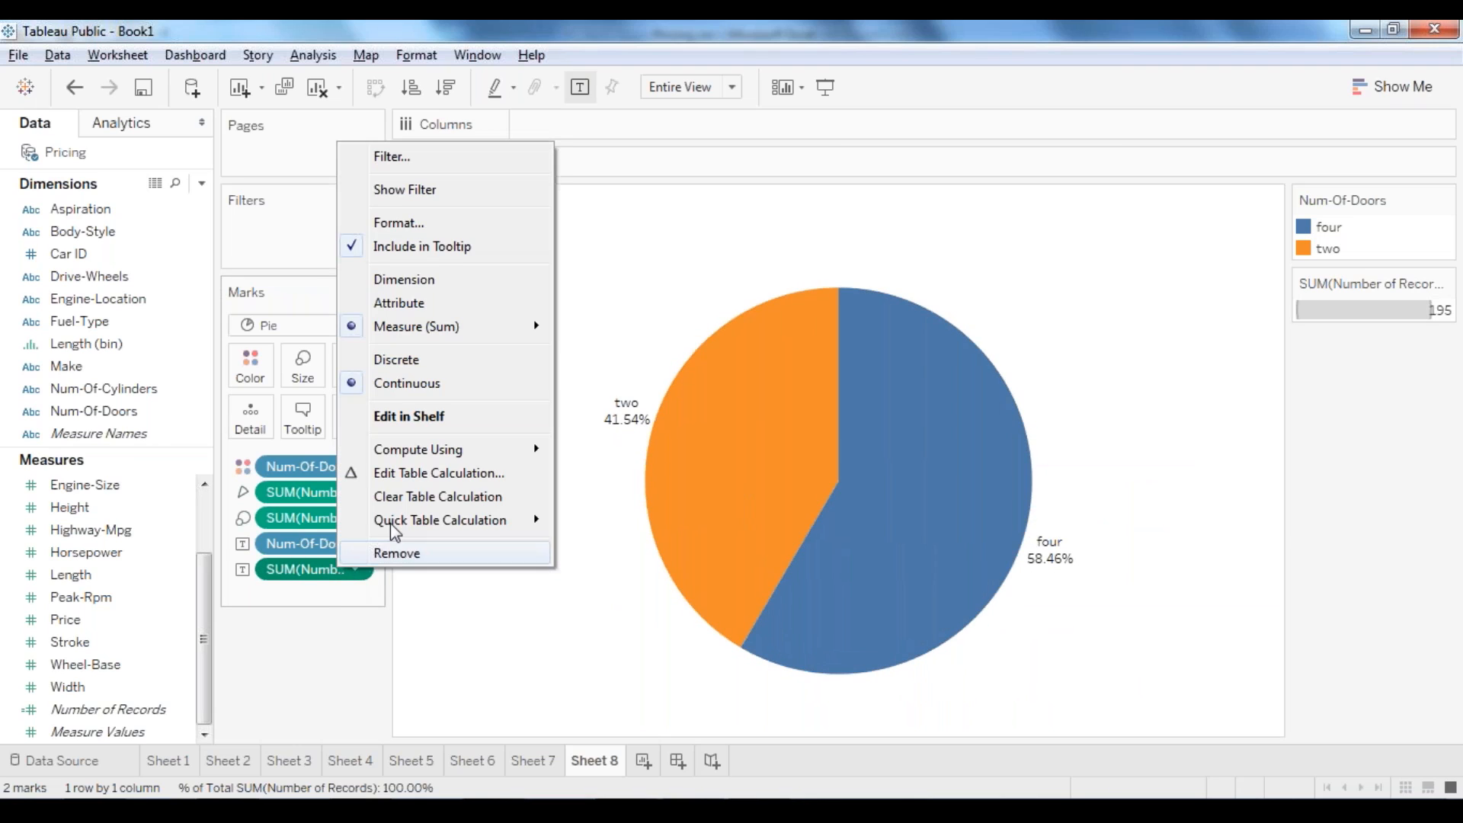
left_click(400, 223)
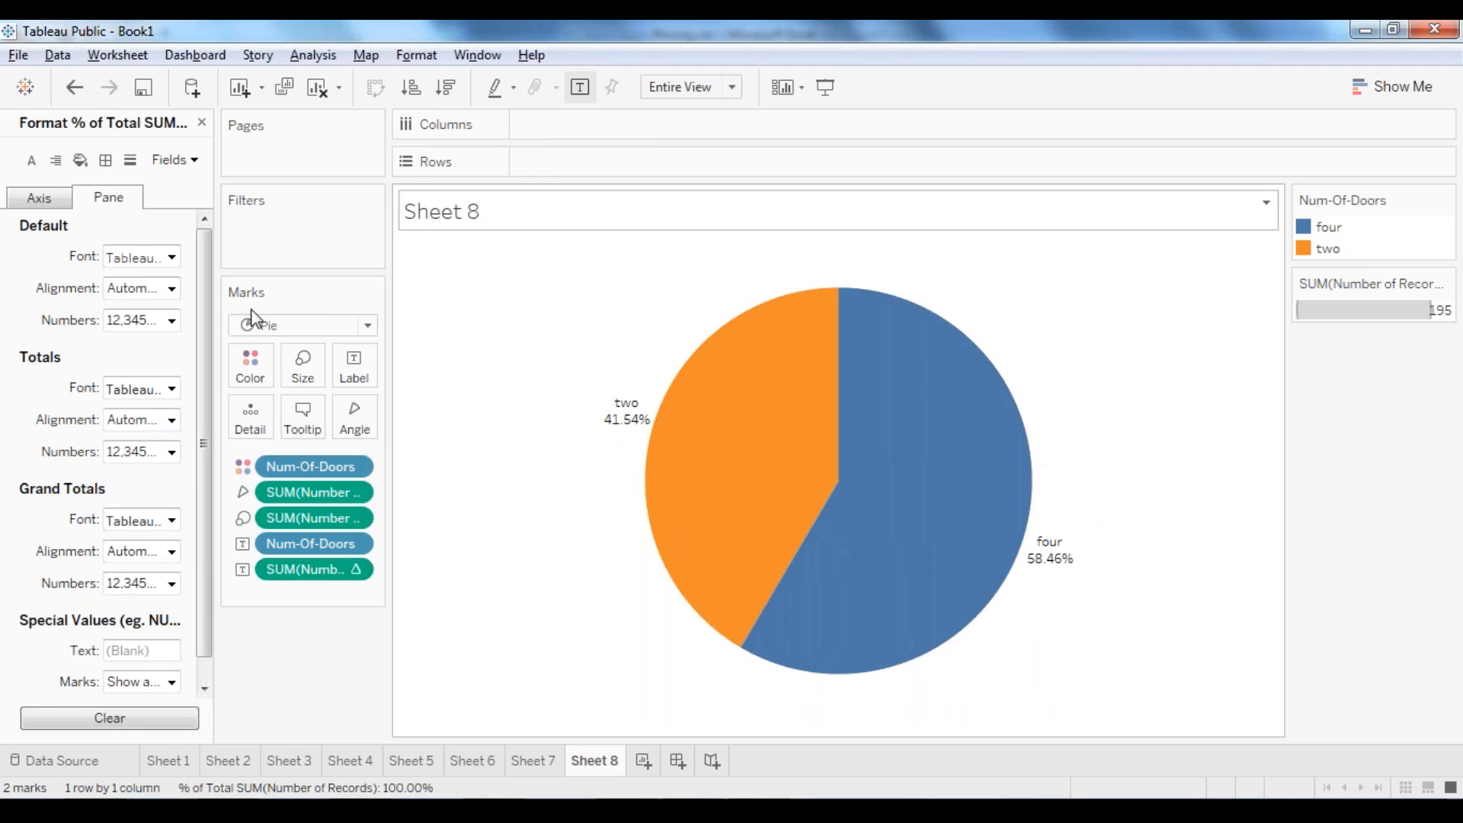
Step: Format the percent-of-total labels in the pane as Percentage with 0 decimal places, then close the formatting pane
left_click(174, 319)
left_click(178, 446)
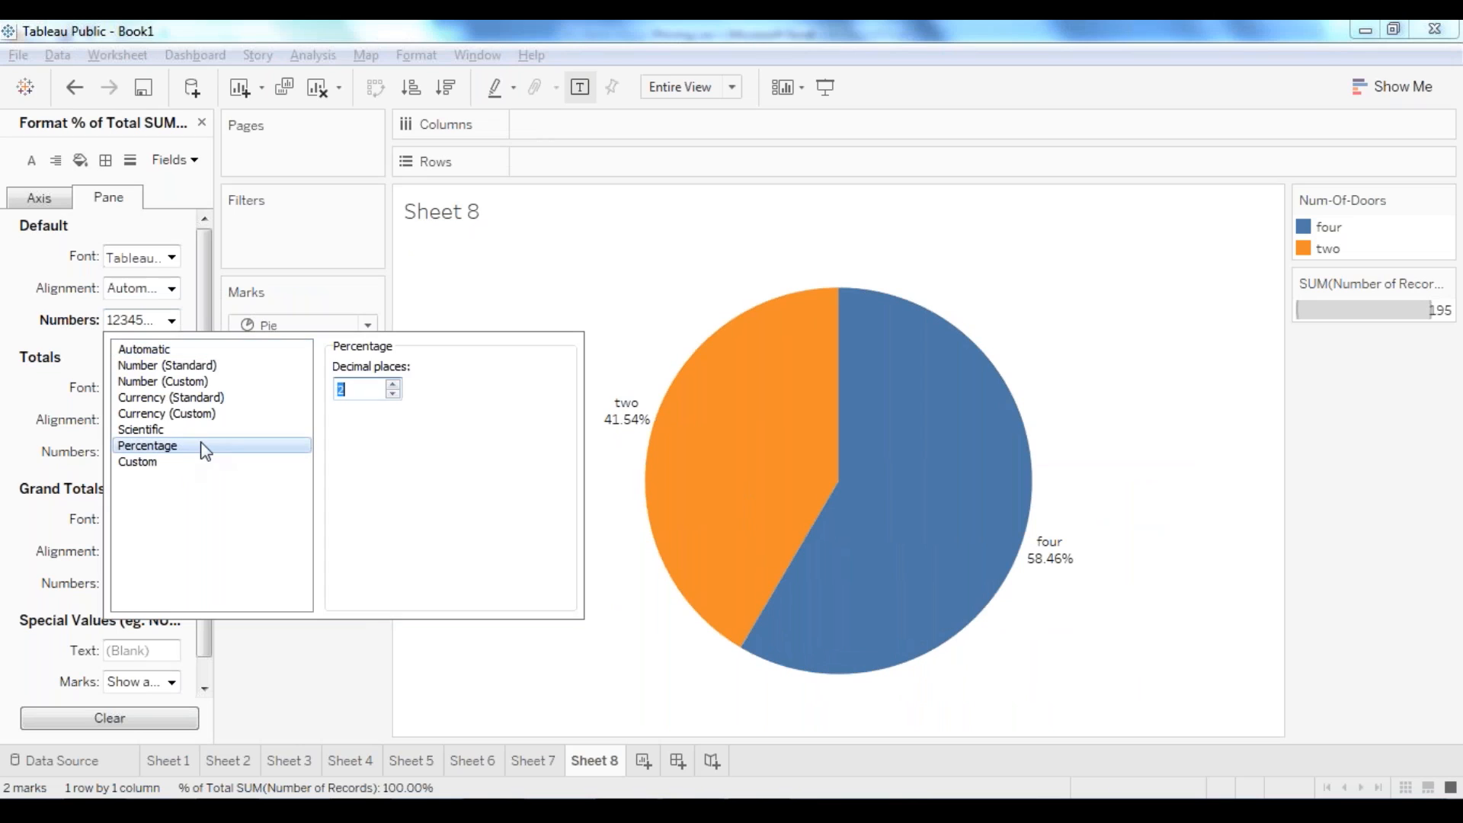
left_click(393, 394)
left_click(393, 394)
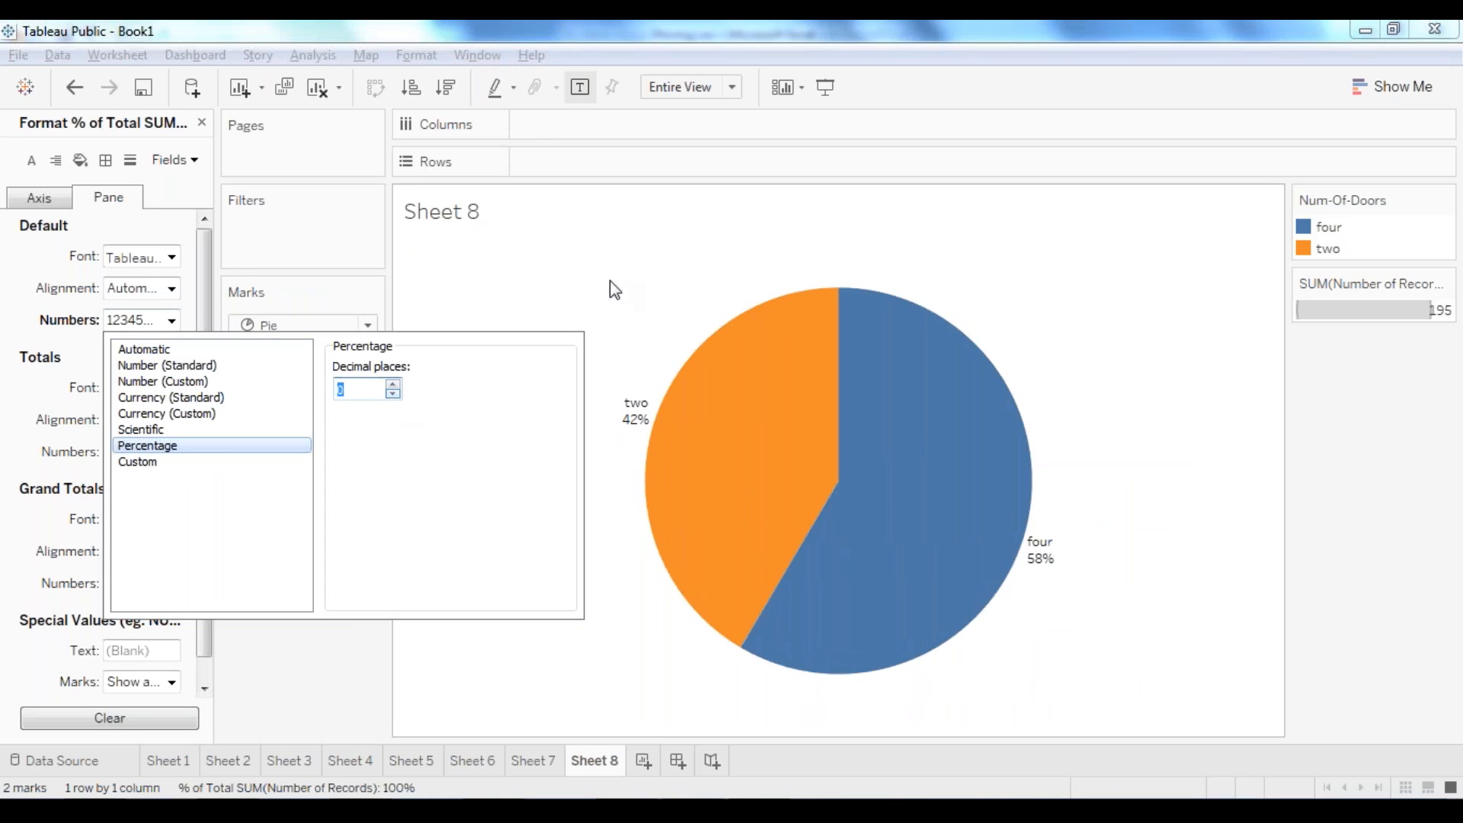
left_click(613, 404)
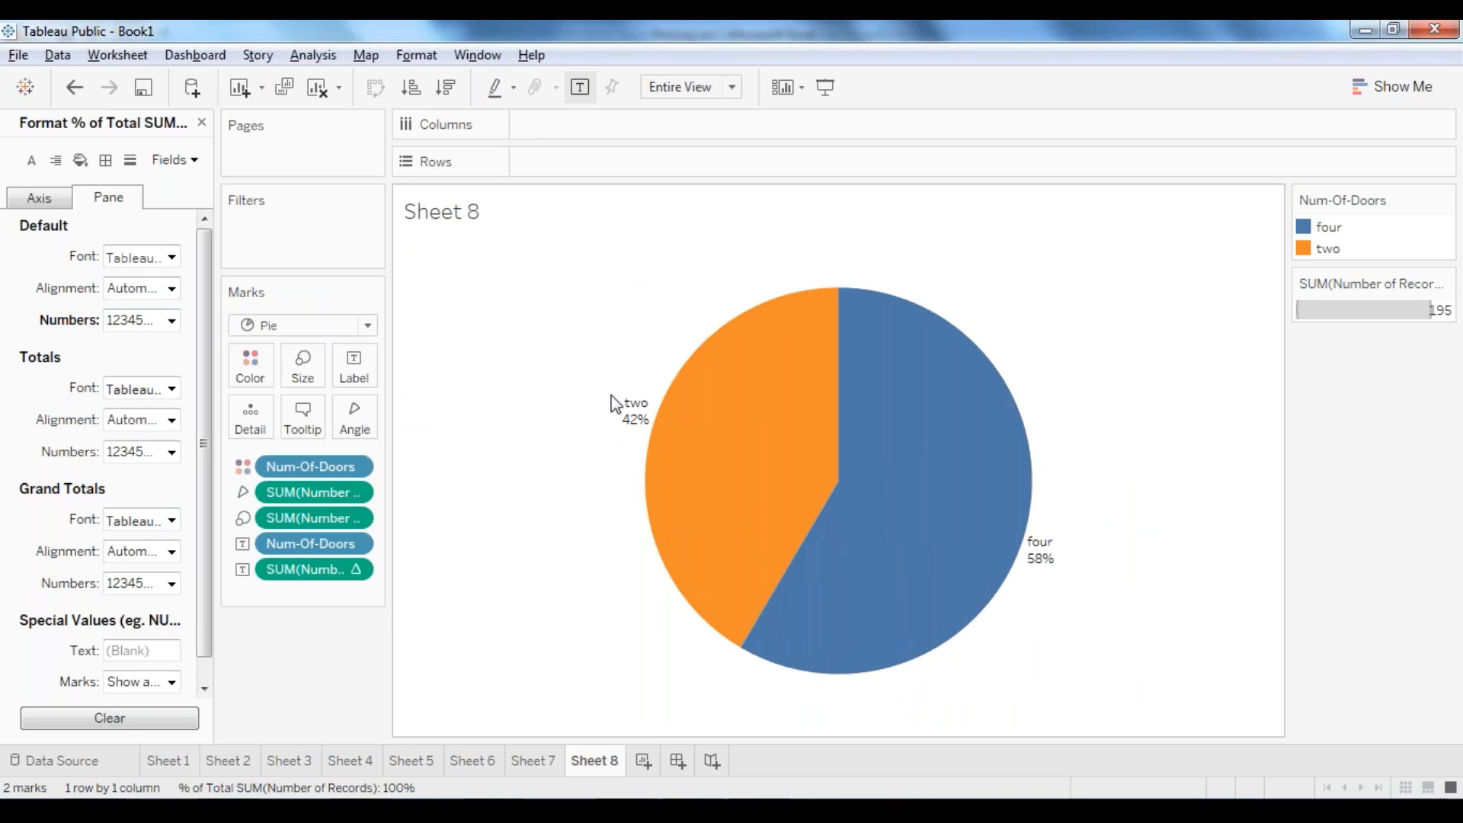
left_click(202, 122)
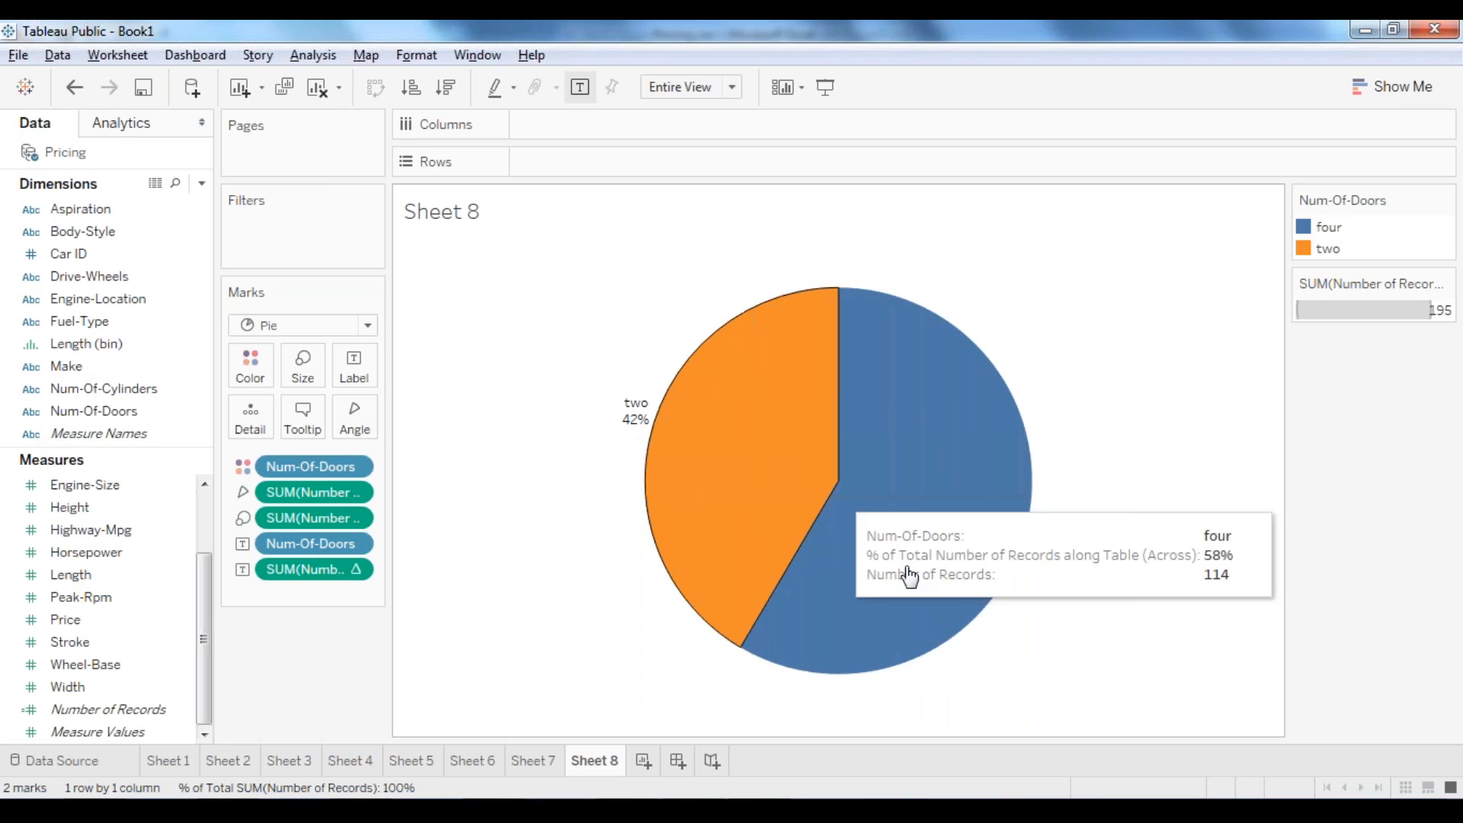
Step: Add Number of Records to the pie labels and prefix the Num-Of-Doors line of the label text with "No of Doors ="
left_click_drag(113, 711, 366, 372)
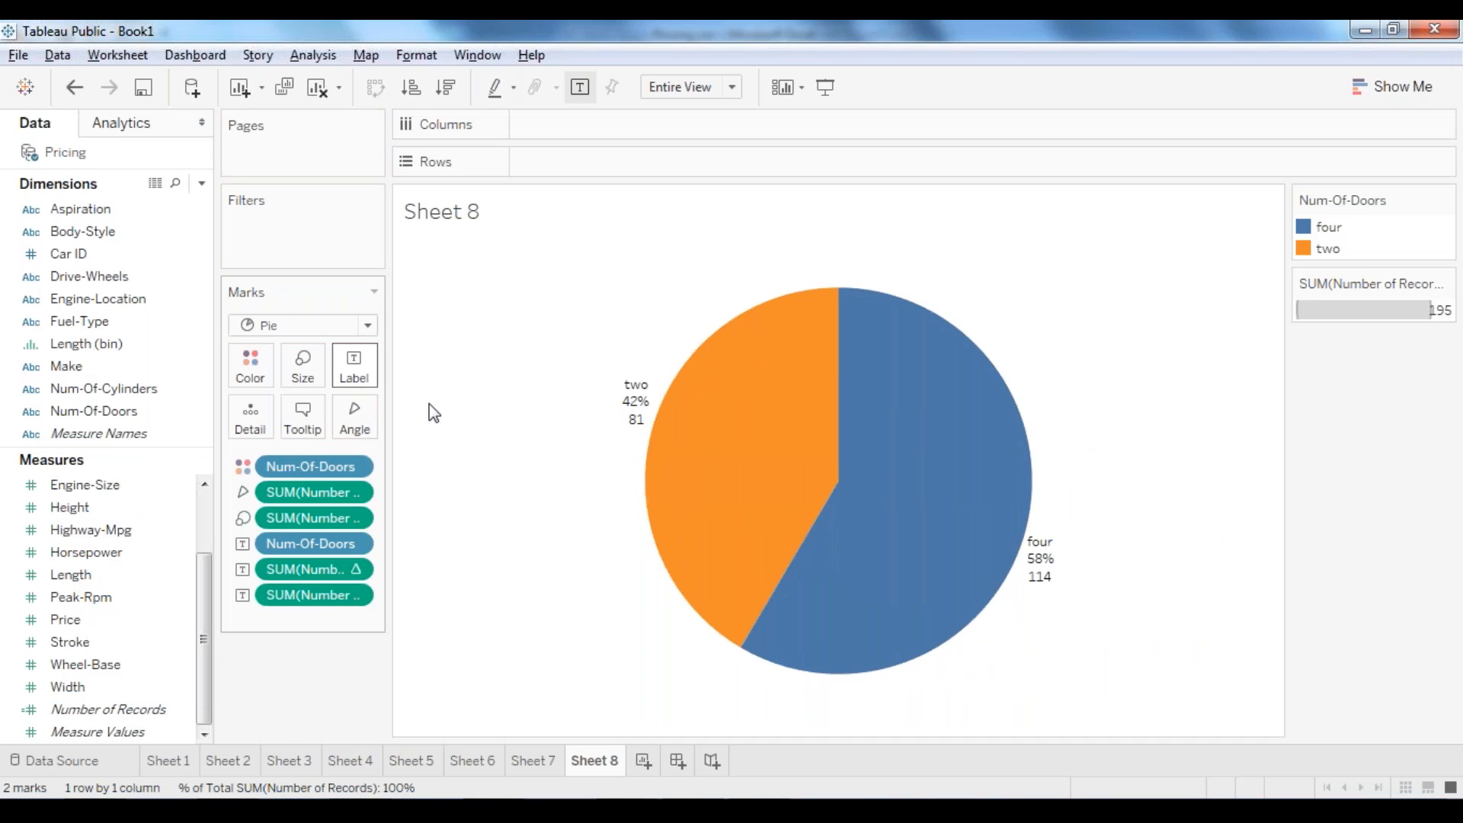
mouse_move(649, 400)
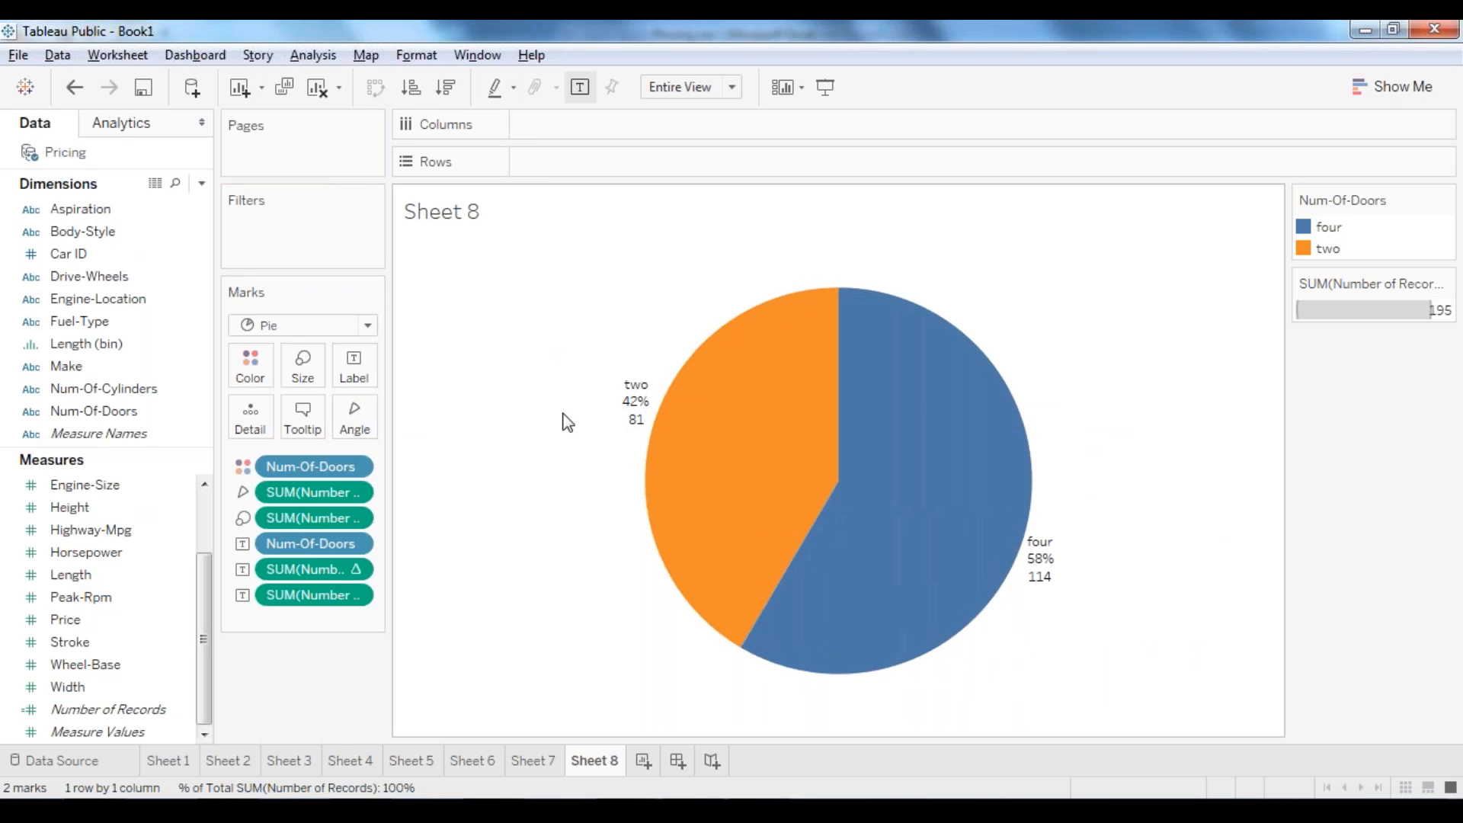
left_click(358, 363)
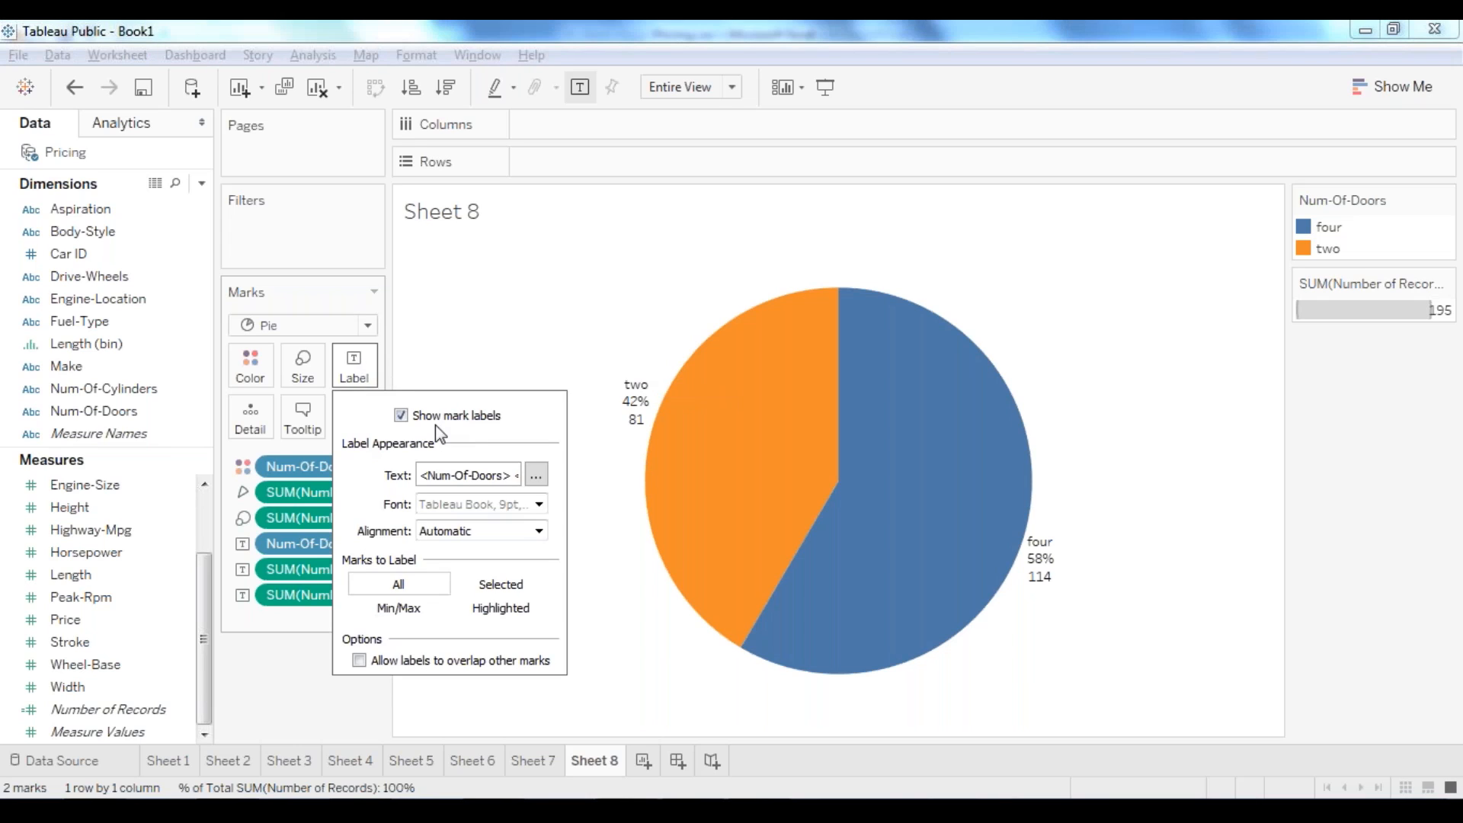
left_click(536, 475)
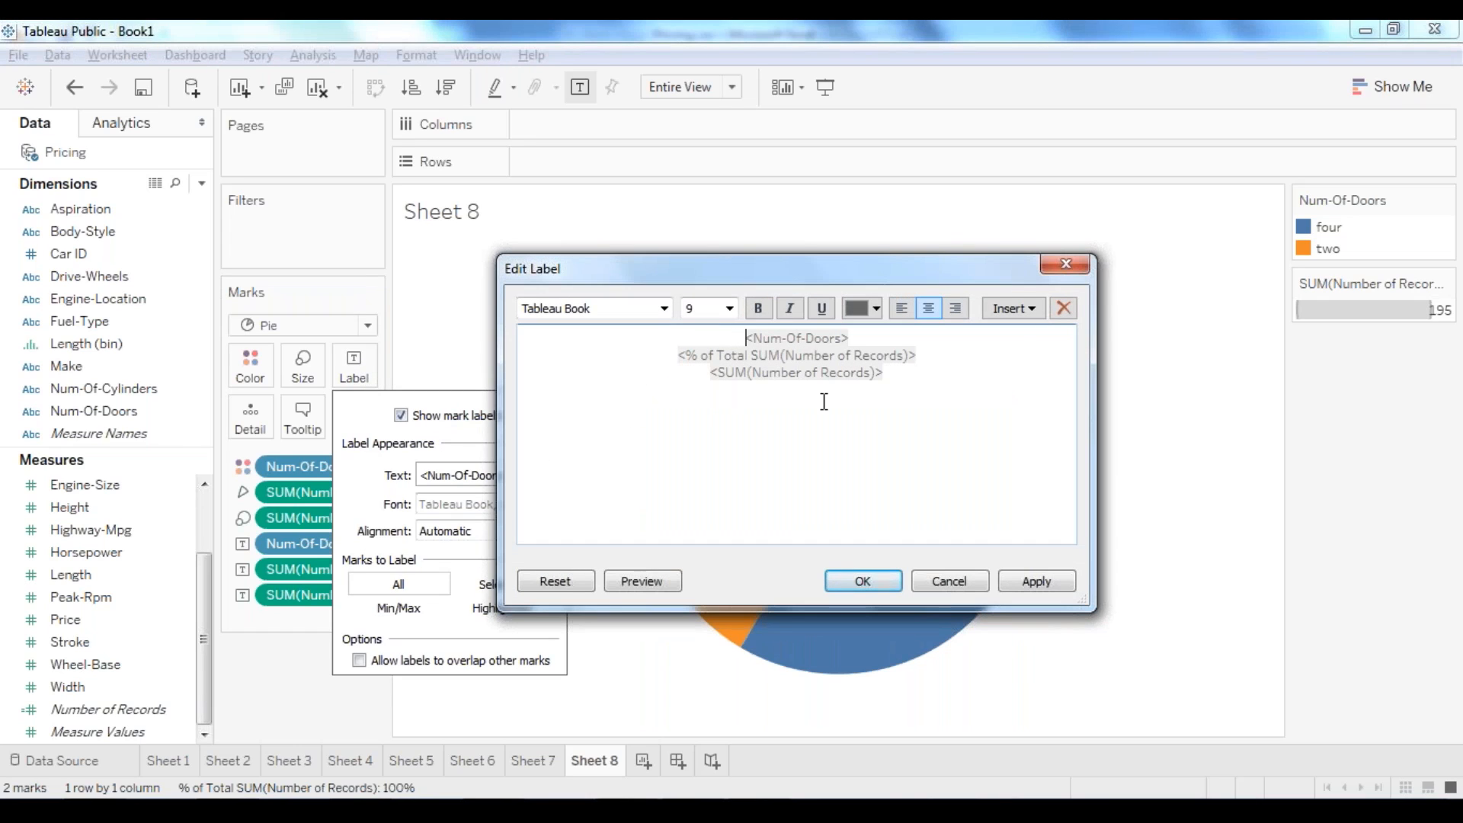
type("No of Doors =")
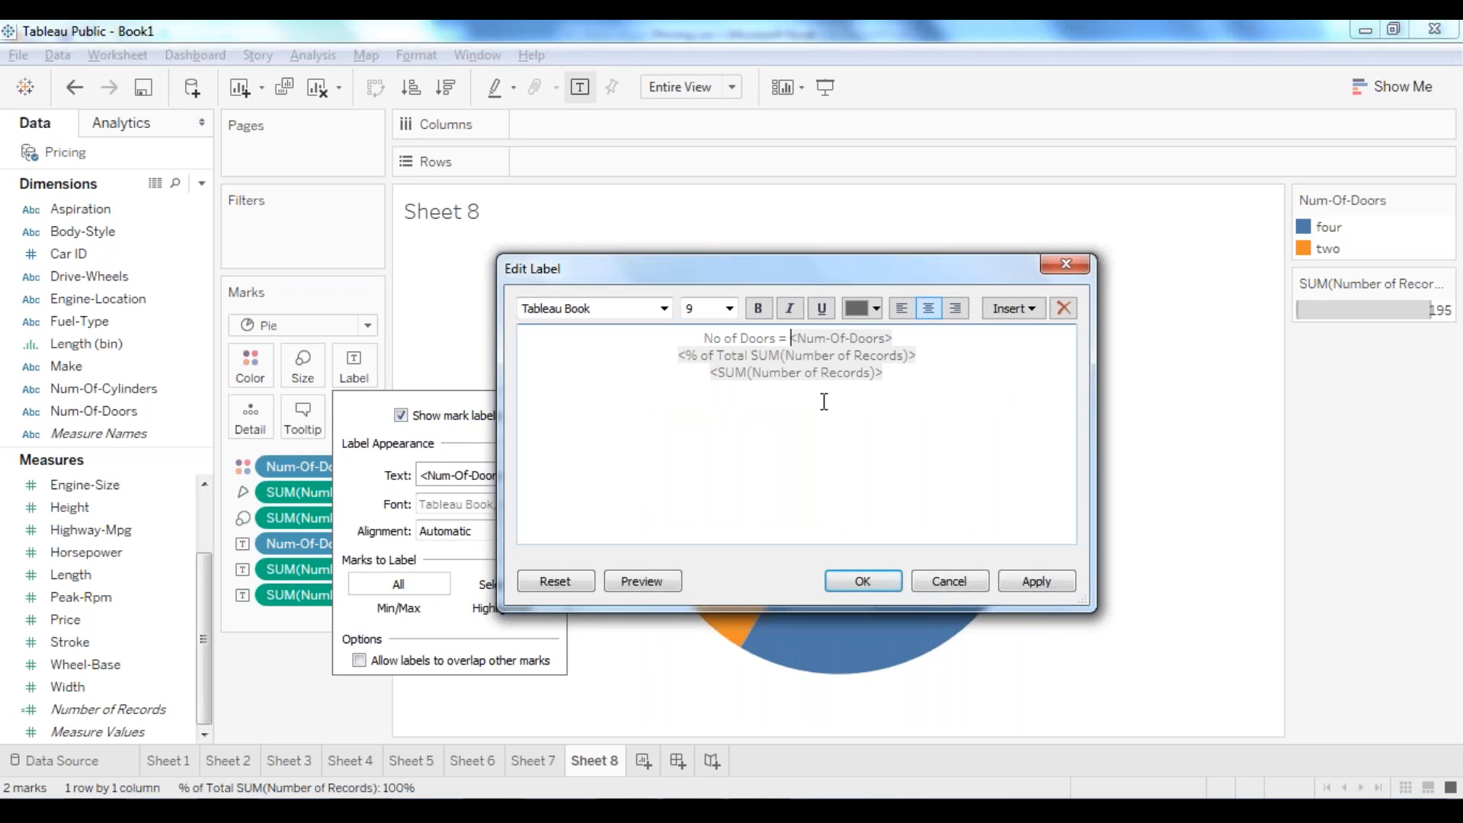
Step: Insert "abs Val" after the percent-of-total field, bring the record count onto the same line, and apply the label
left_click_drag(913, 332, 788, 341)
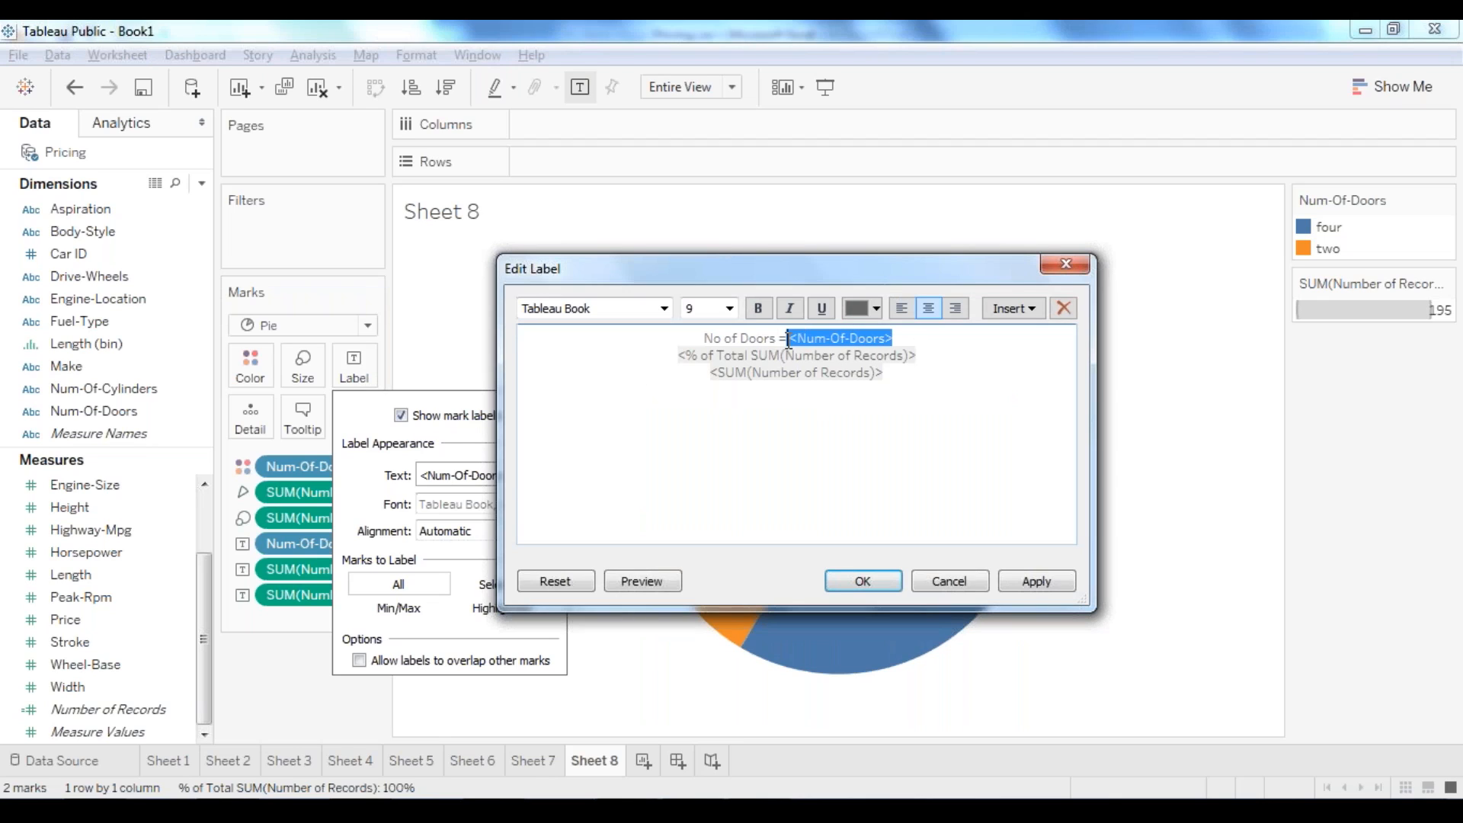
left_click(930, 352)
left_click_drag(898, 339, 789, 338)
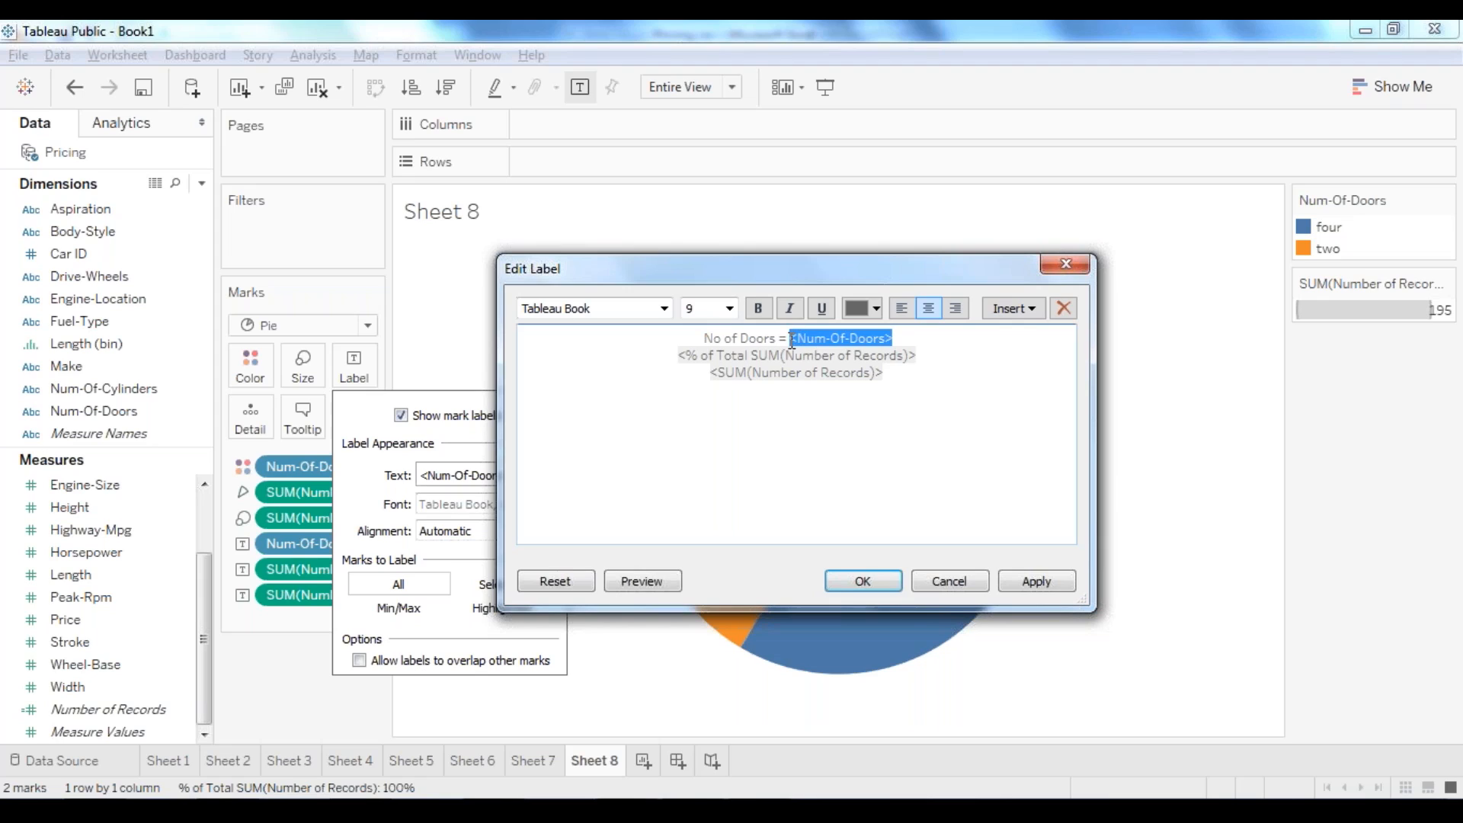
left_click(931, 354)
left_click_drag(789, 338, 703, 338)
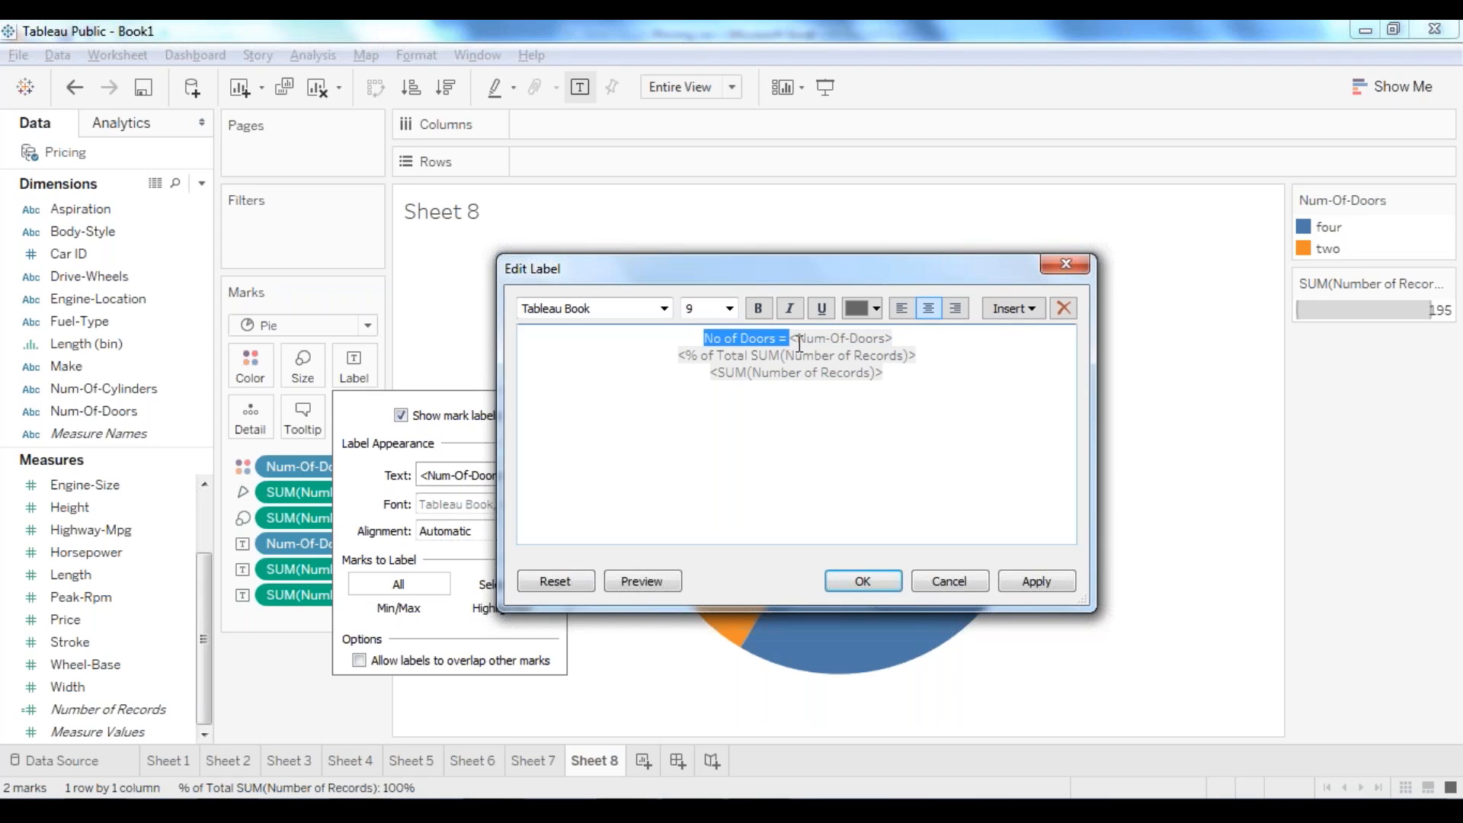
left_click(939, 358)
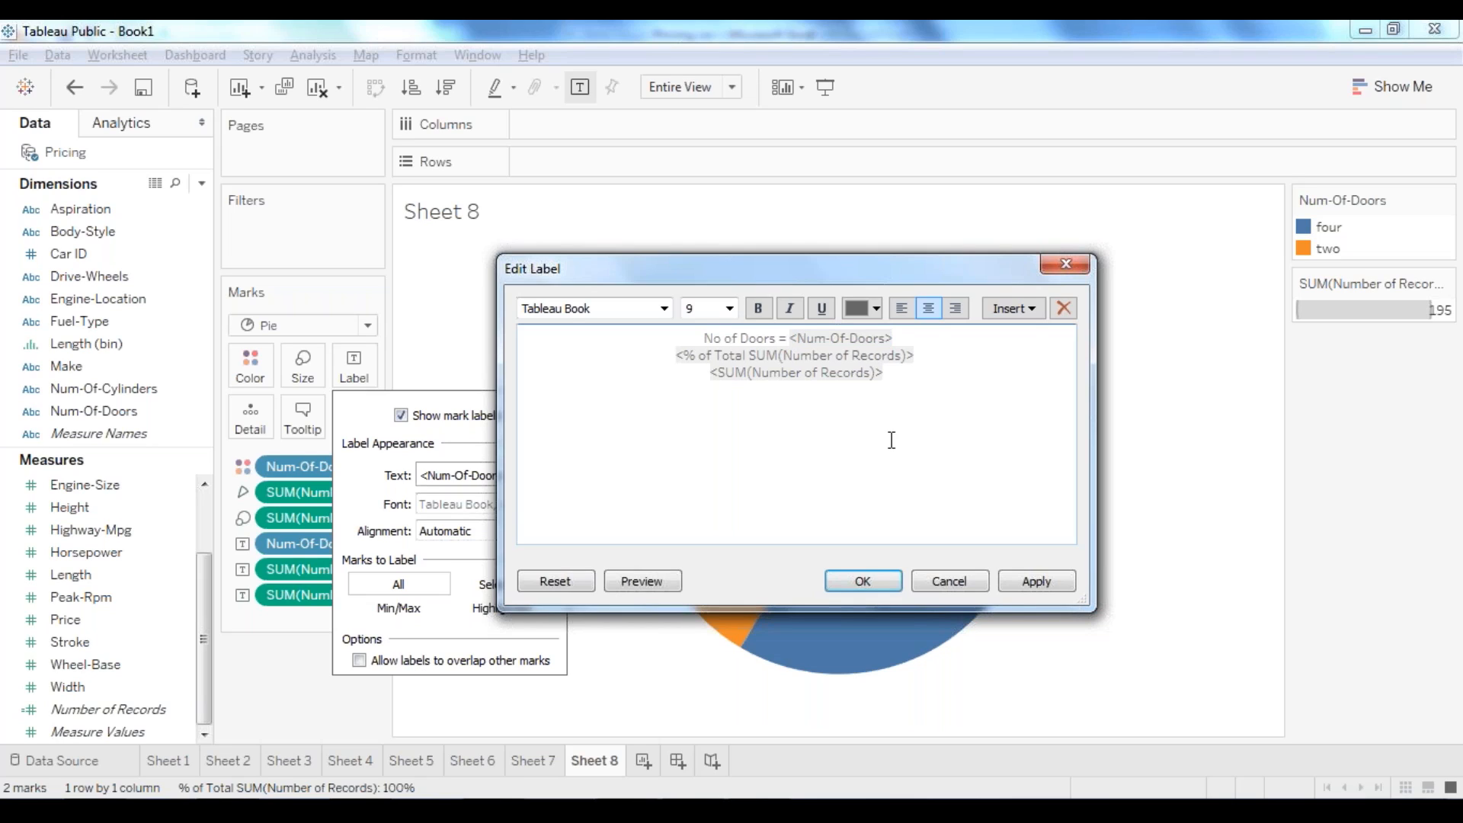
type("abs")
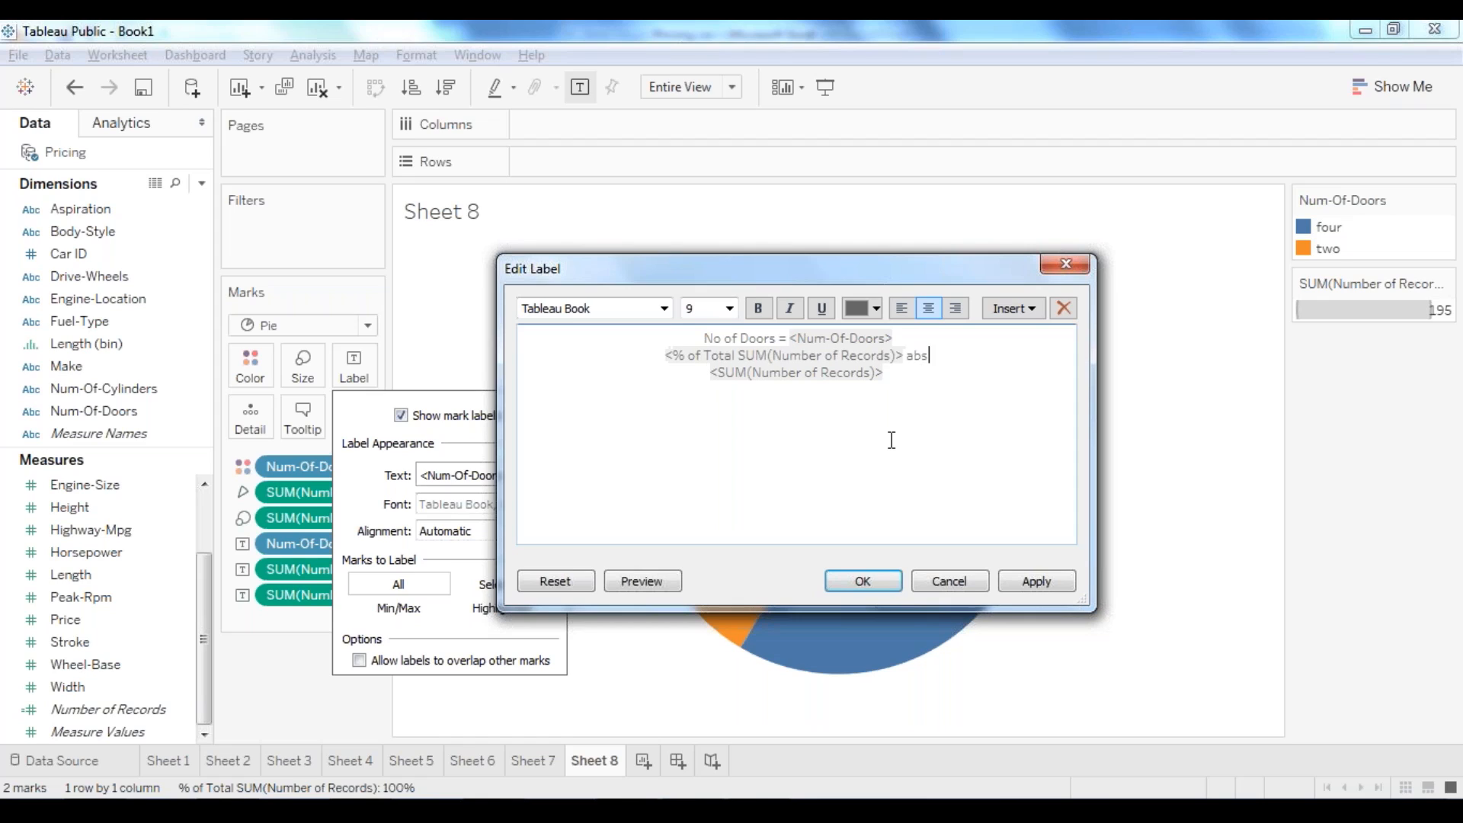
type(" Val")
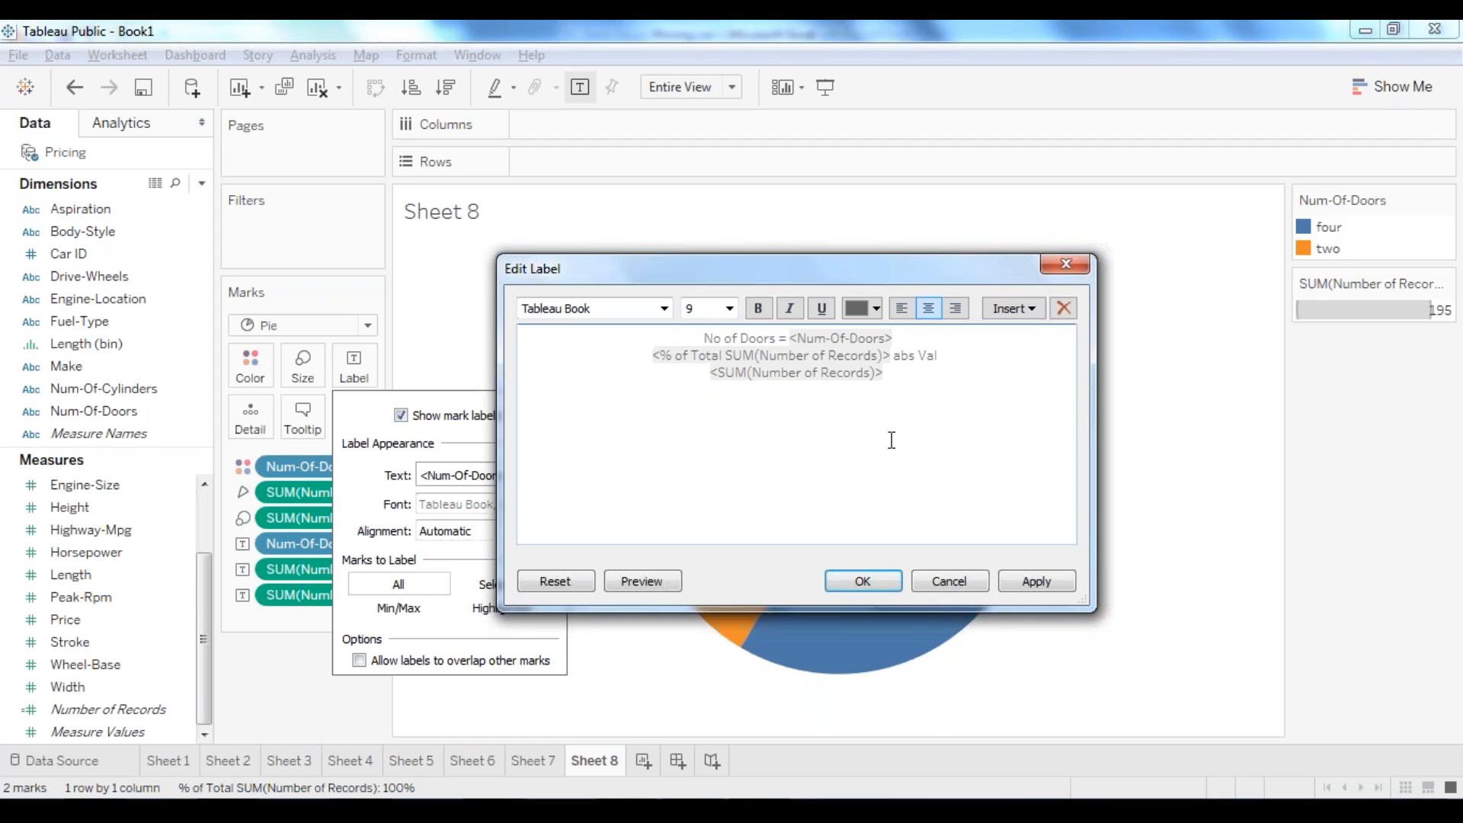
key("Delete")
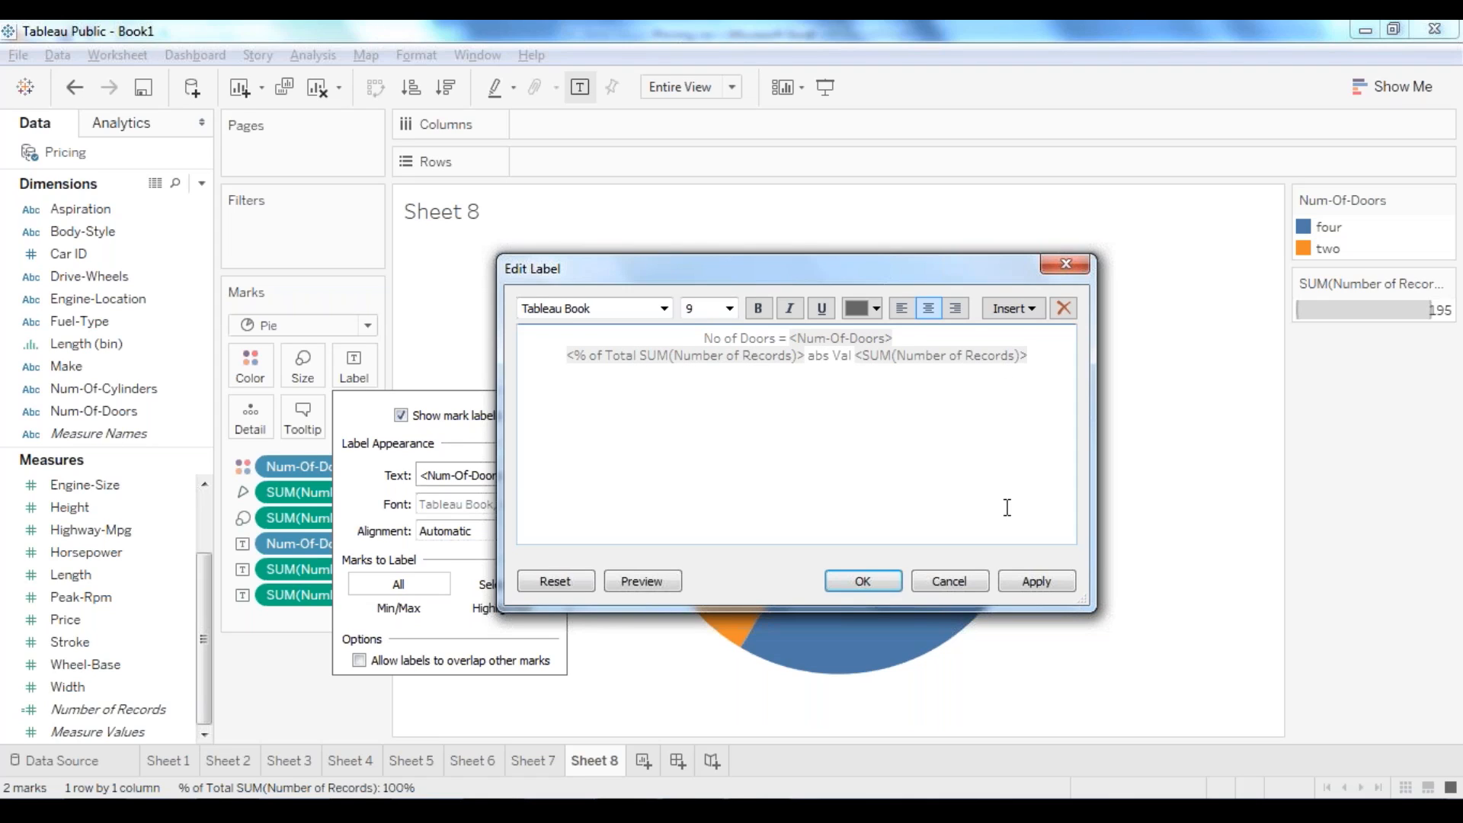
left_click(1036, 581)
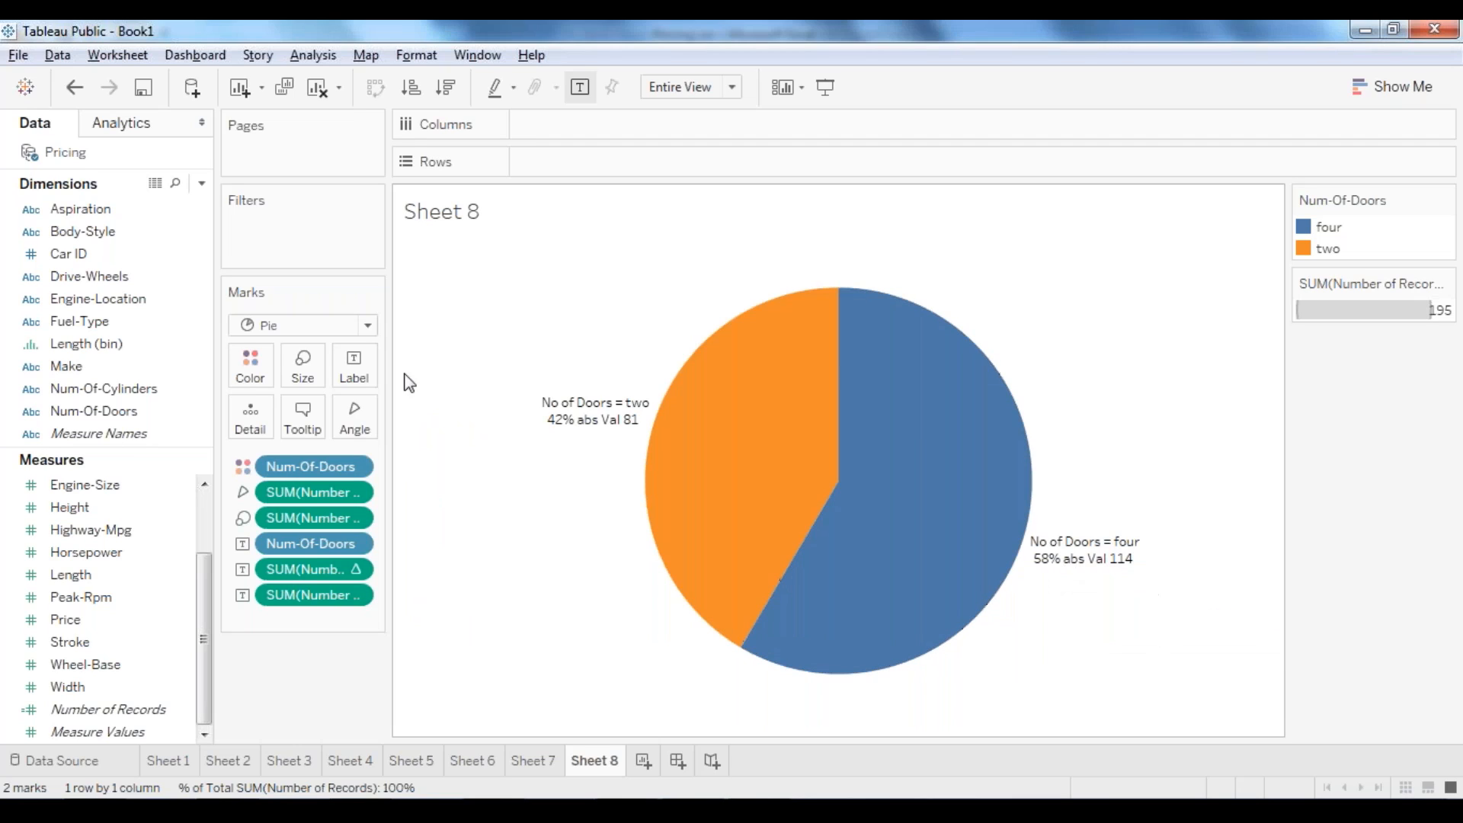
Step: Replace "abs Val" in the label text with parentheses around the SUM(Number of Records) field and apply the change
left_click(353, 368)
left_click(536, 475)
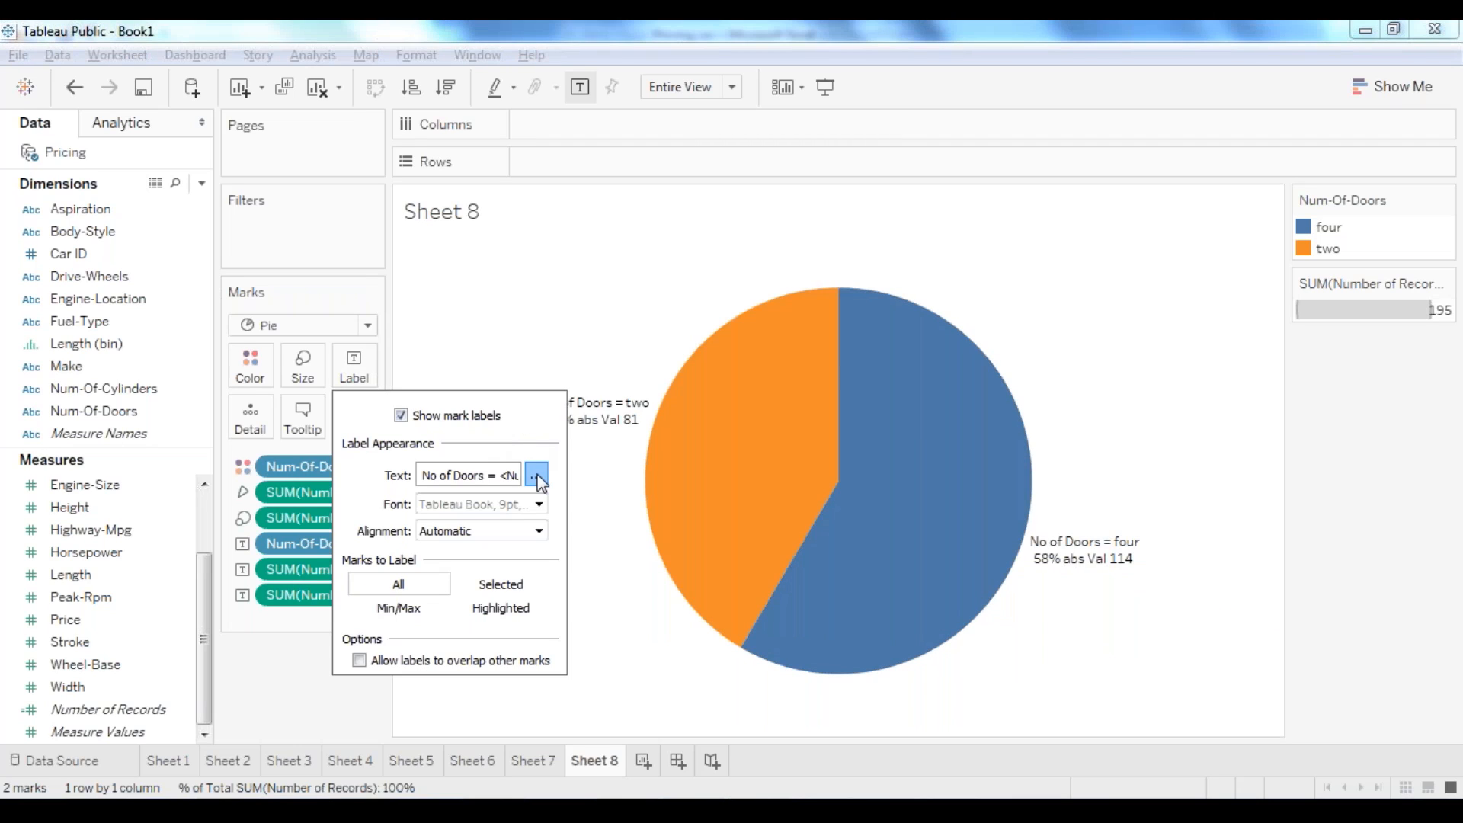
left_click_drag(853, 356, 810, 358)
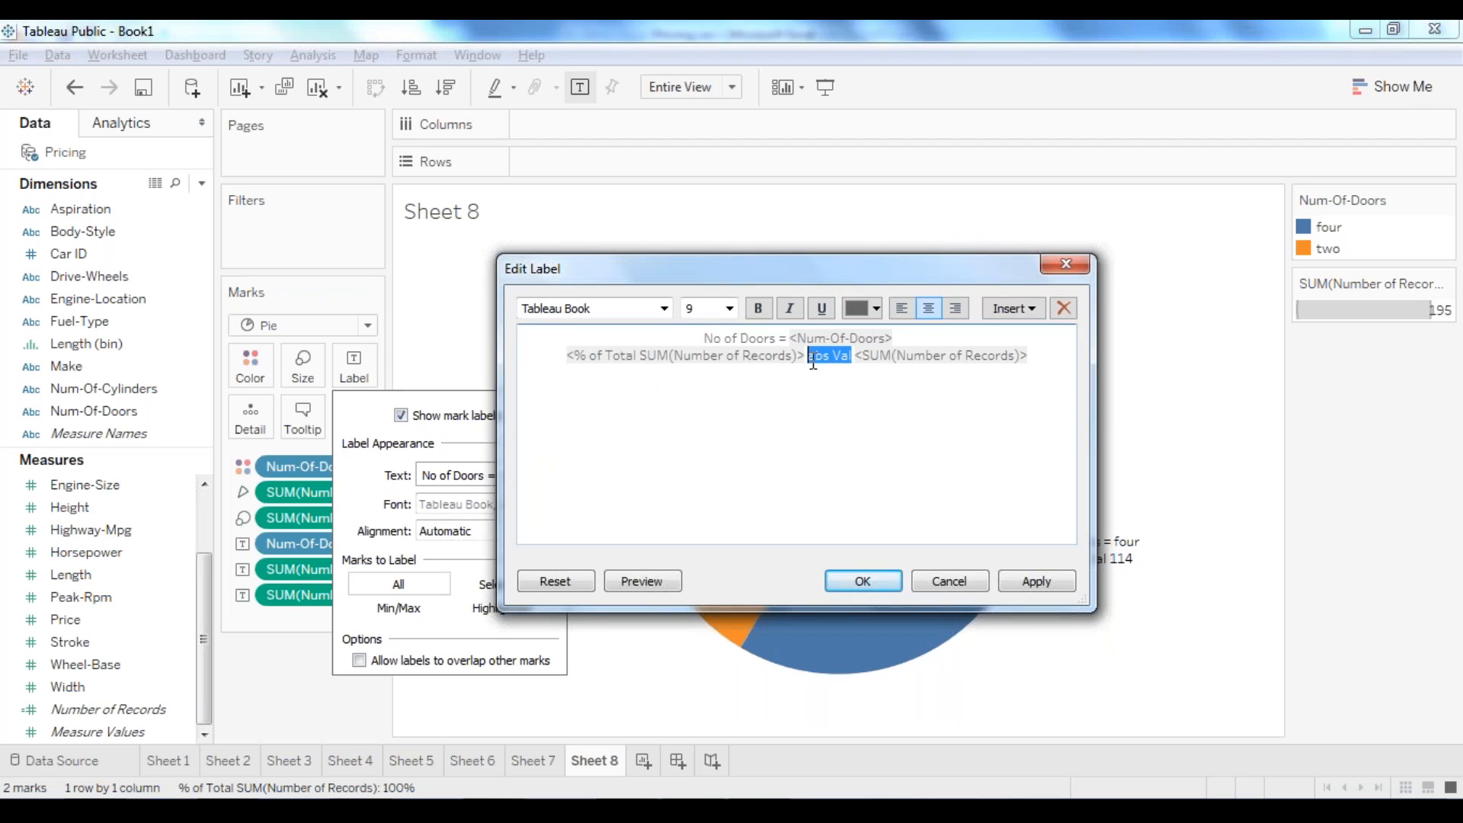
type("(")
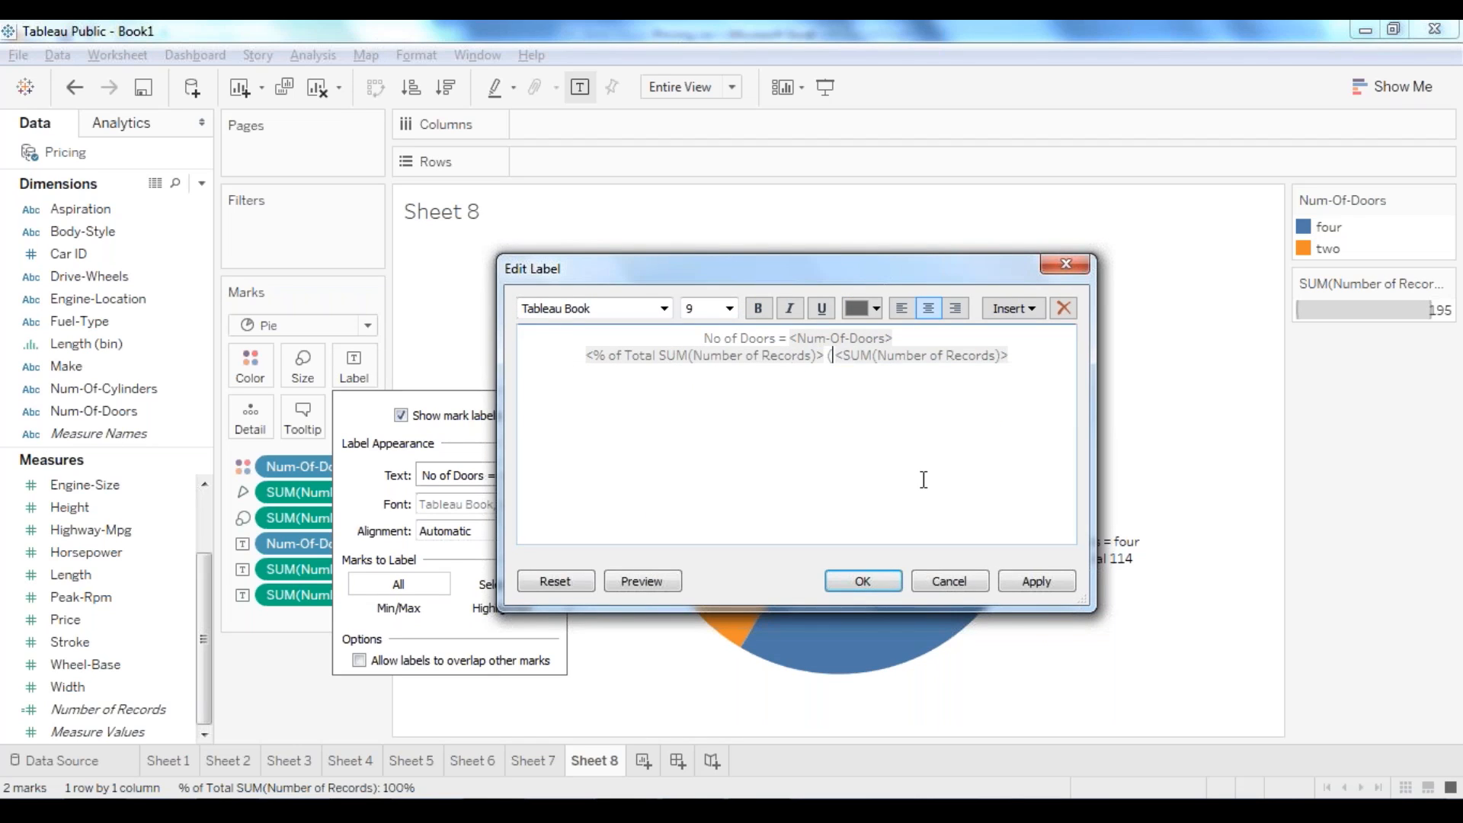
key("Delete")
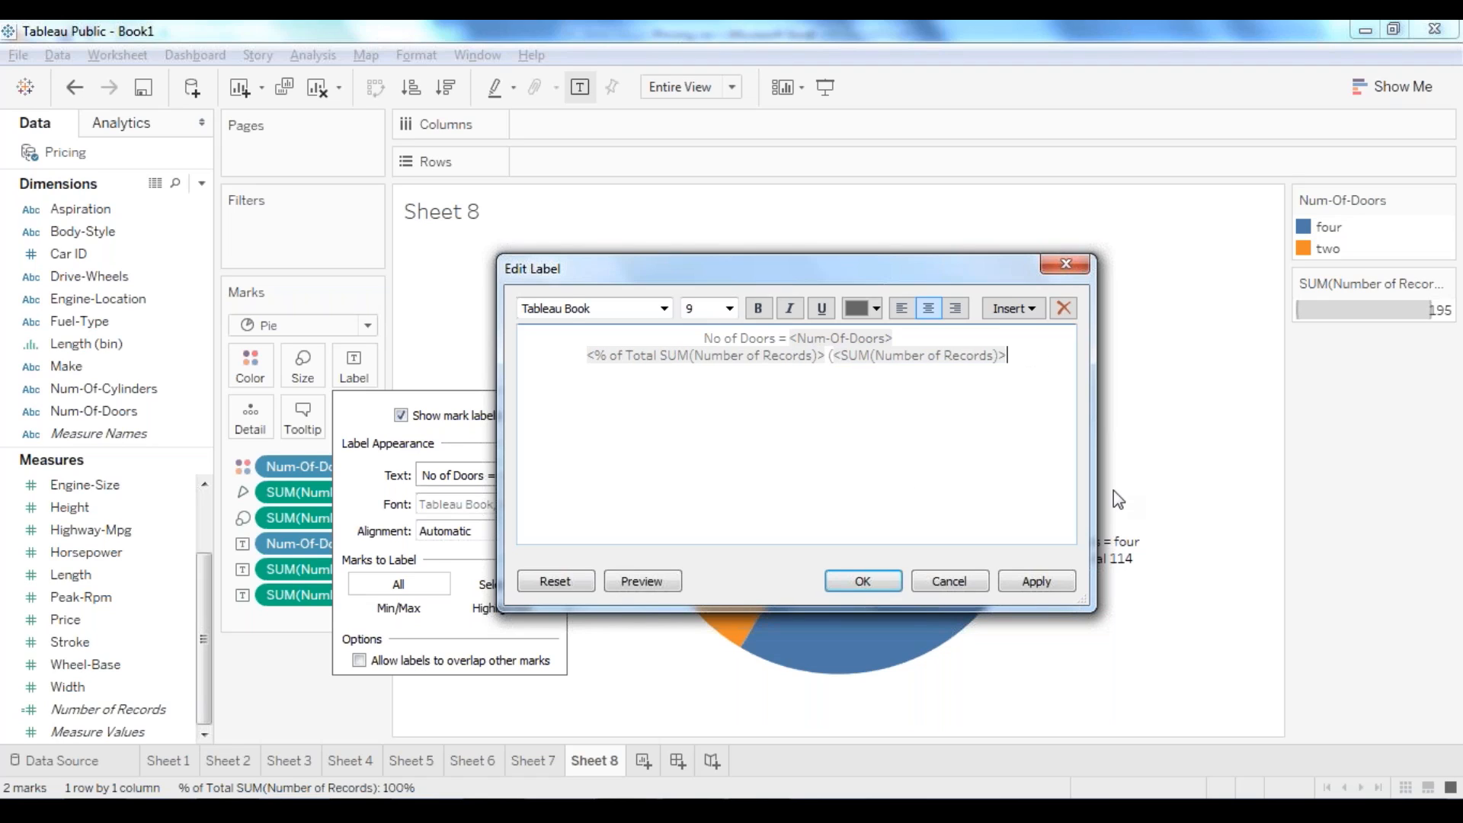
type(")")
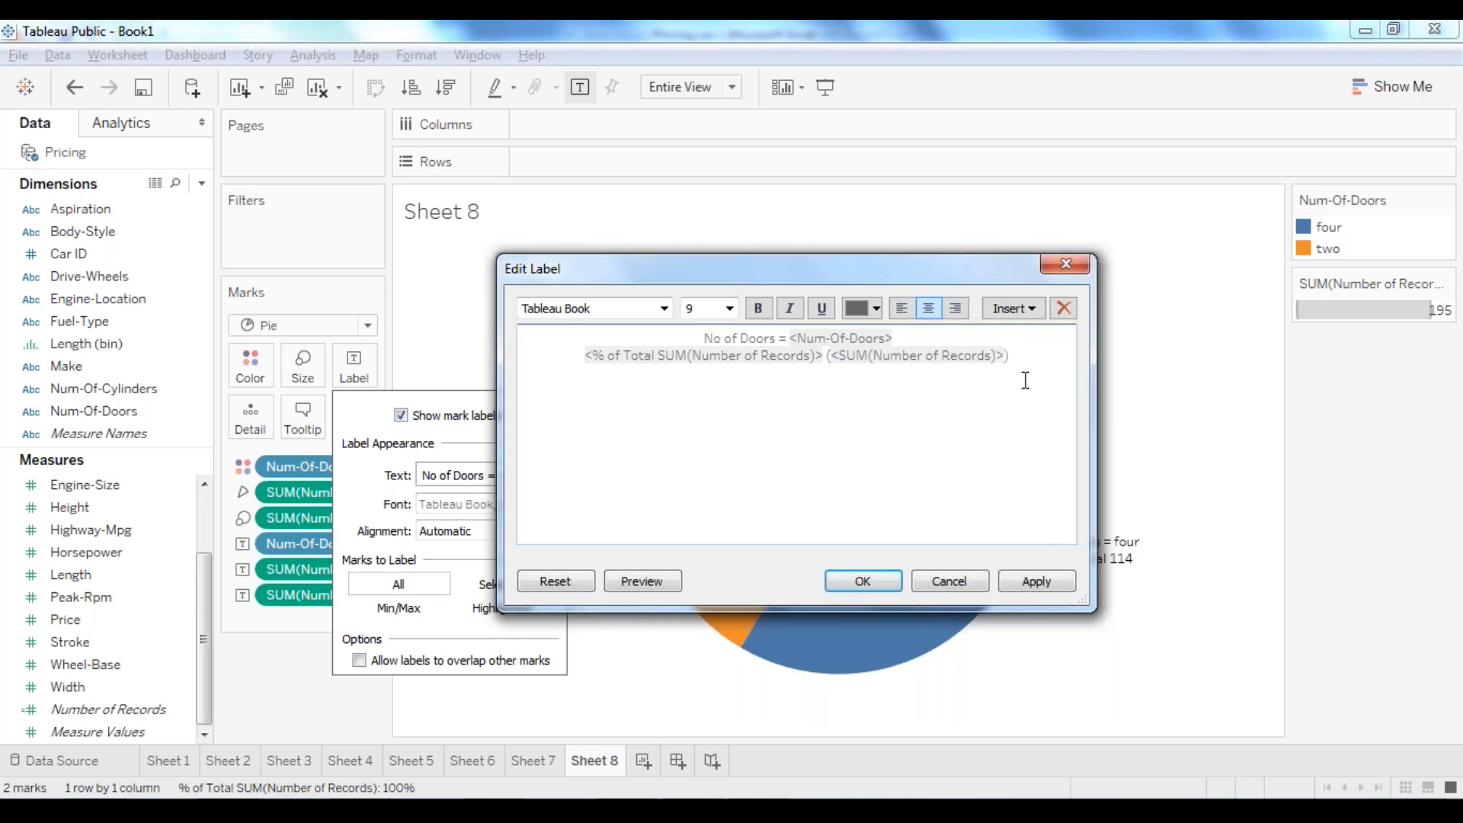
left_click(1038, 582)
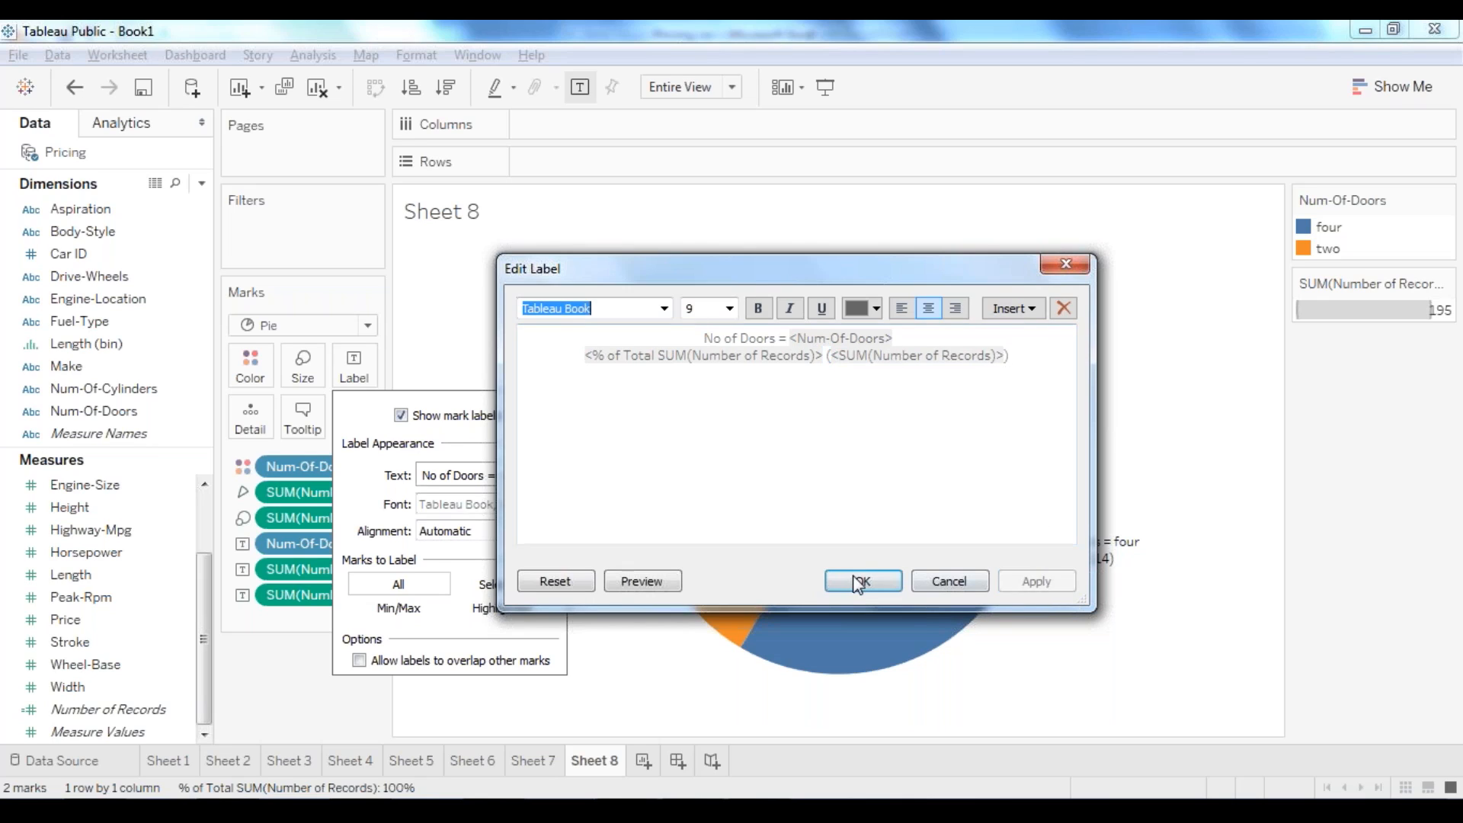
left_click(861, 581)
left_click(1343, 575)
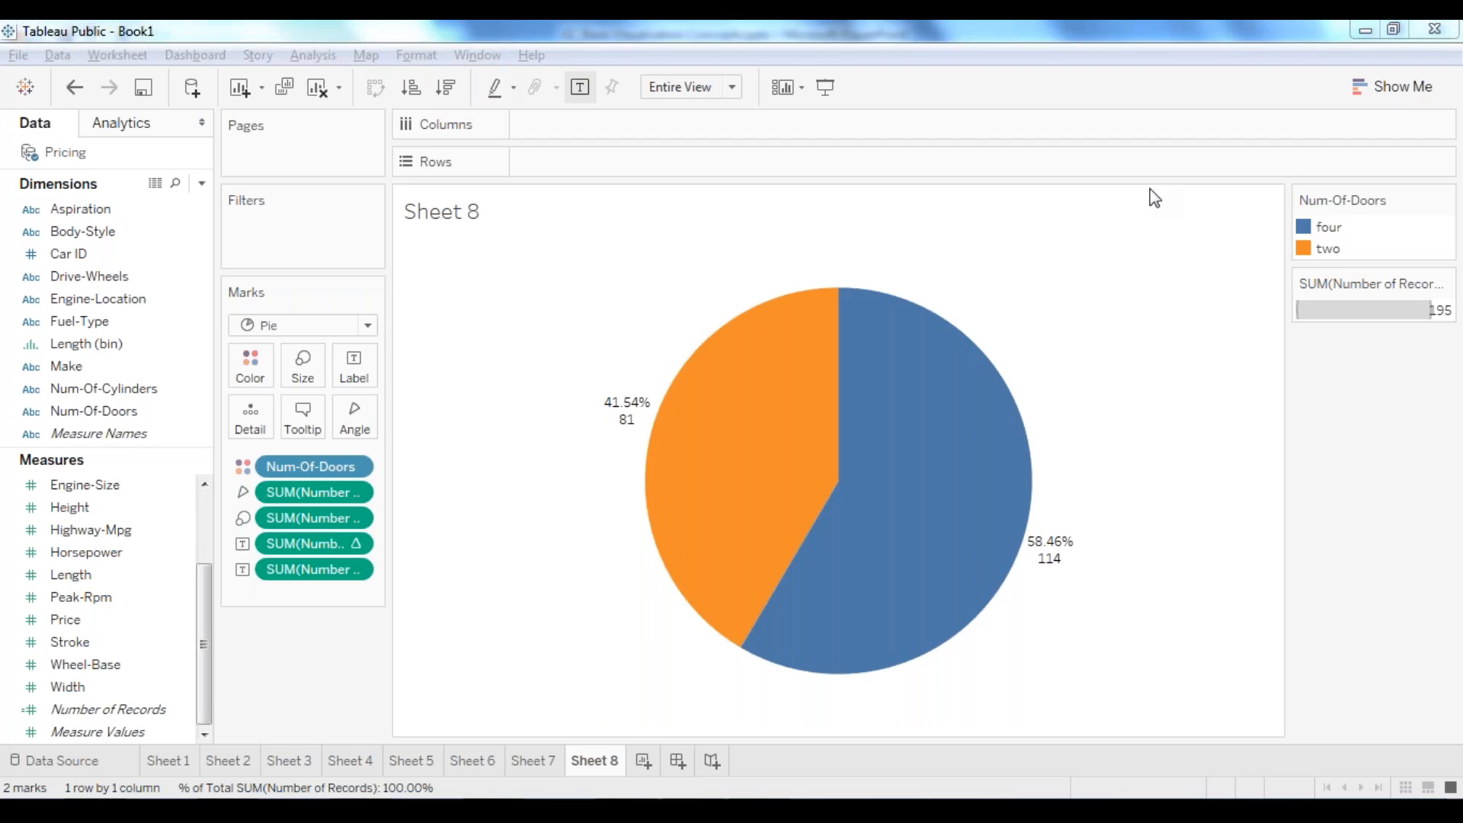
mouse_move(964, 364)
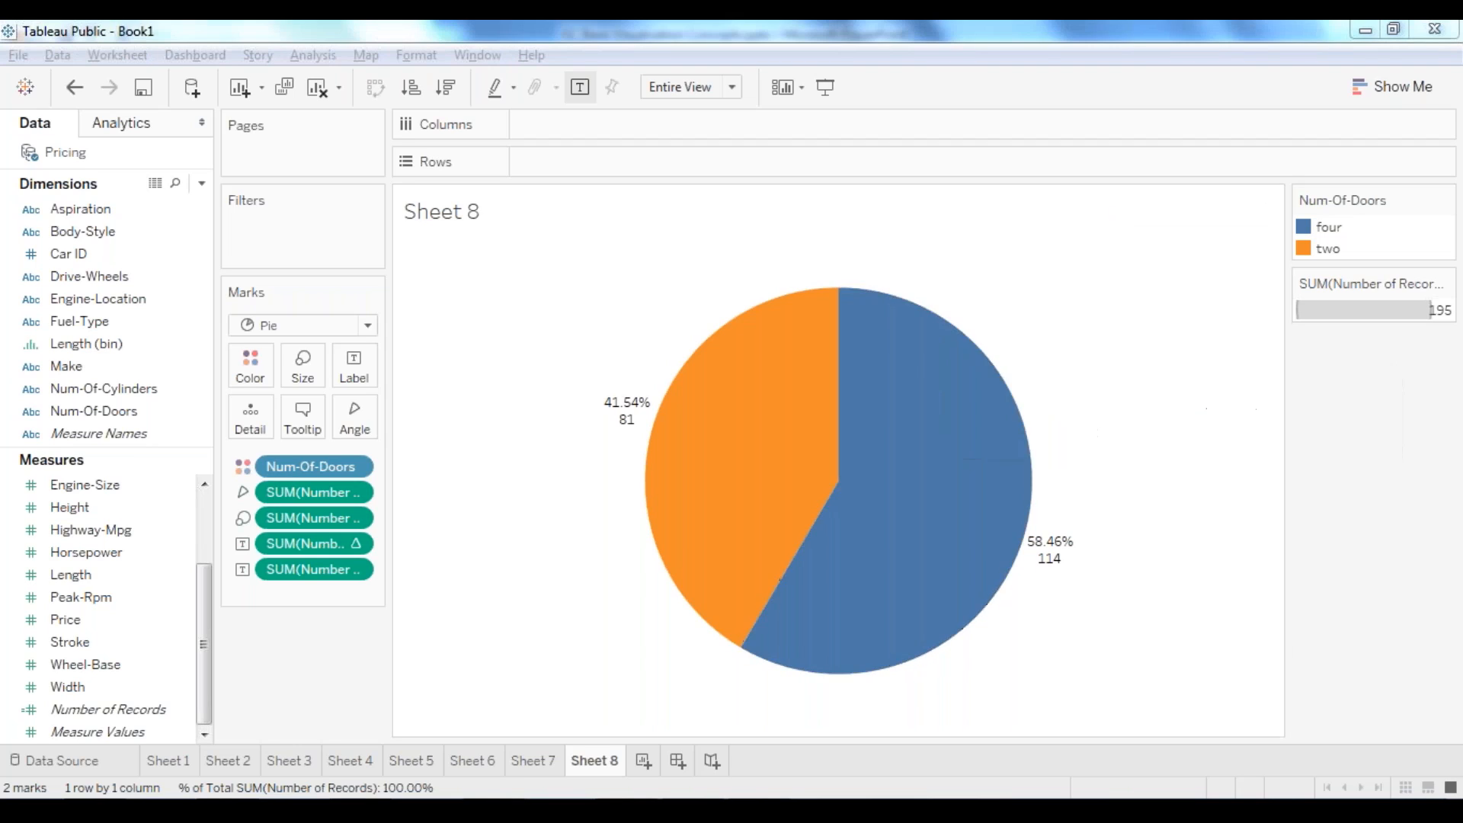
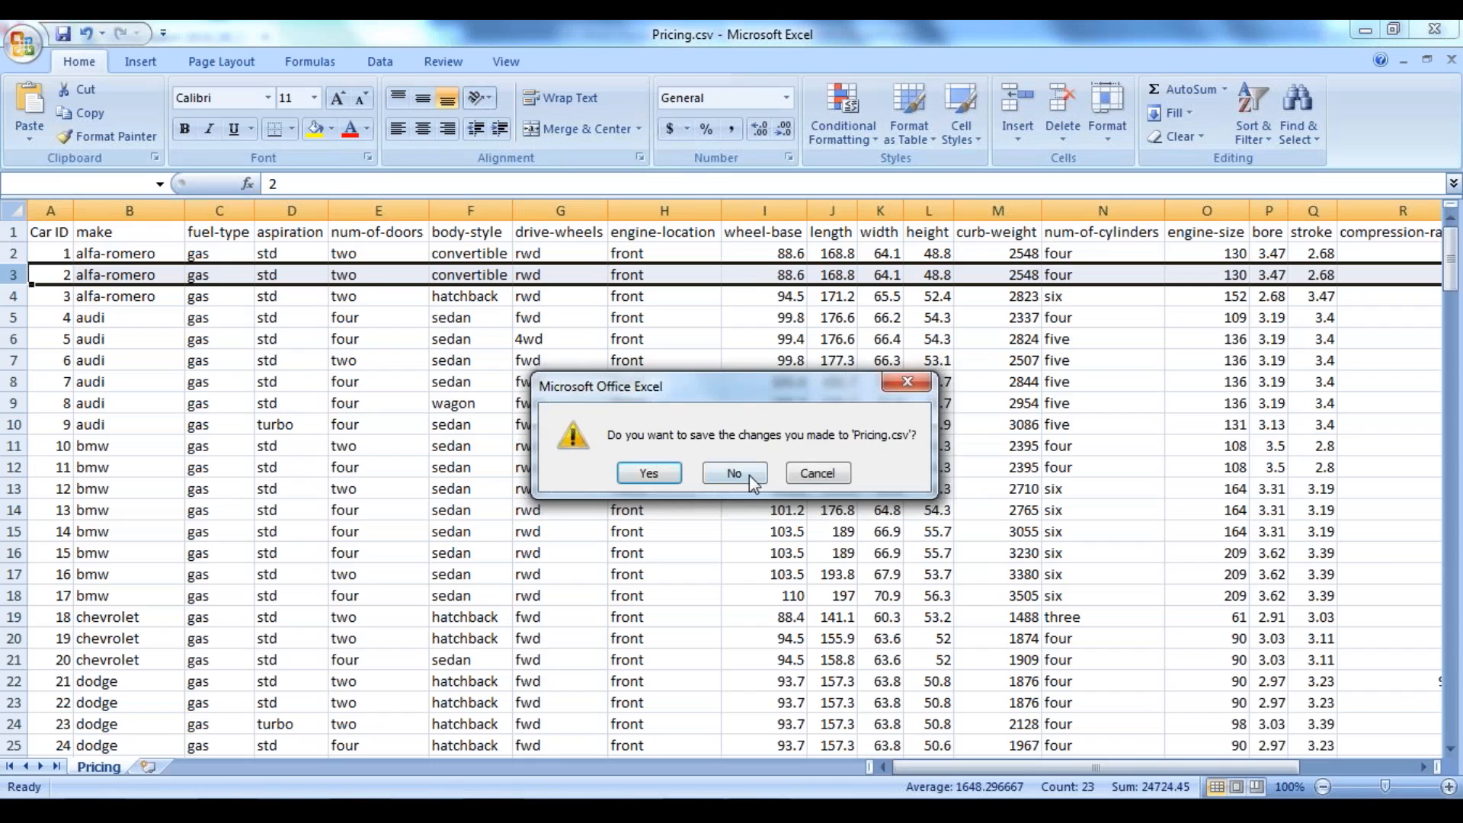
Step: Switch to the file explorer and open ts_Wide_MaleFemale_BirthRate.xlsx from the Data folder inside the Tableau folder in Excel
right_click(494, 810)
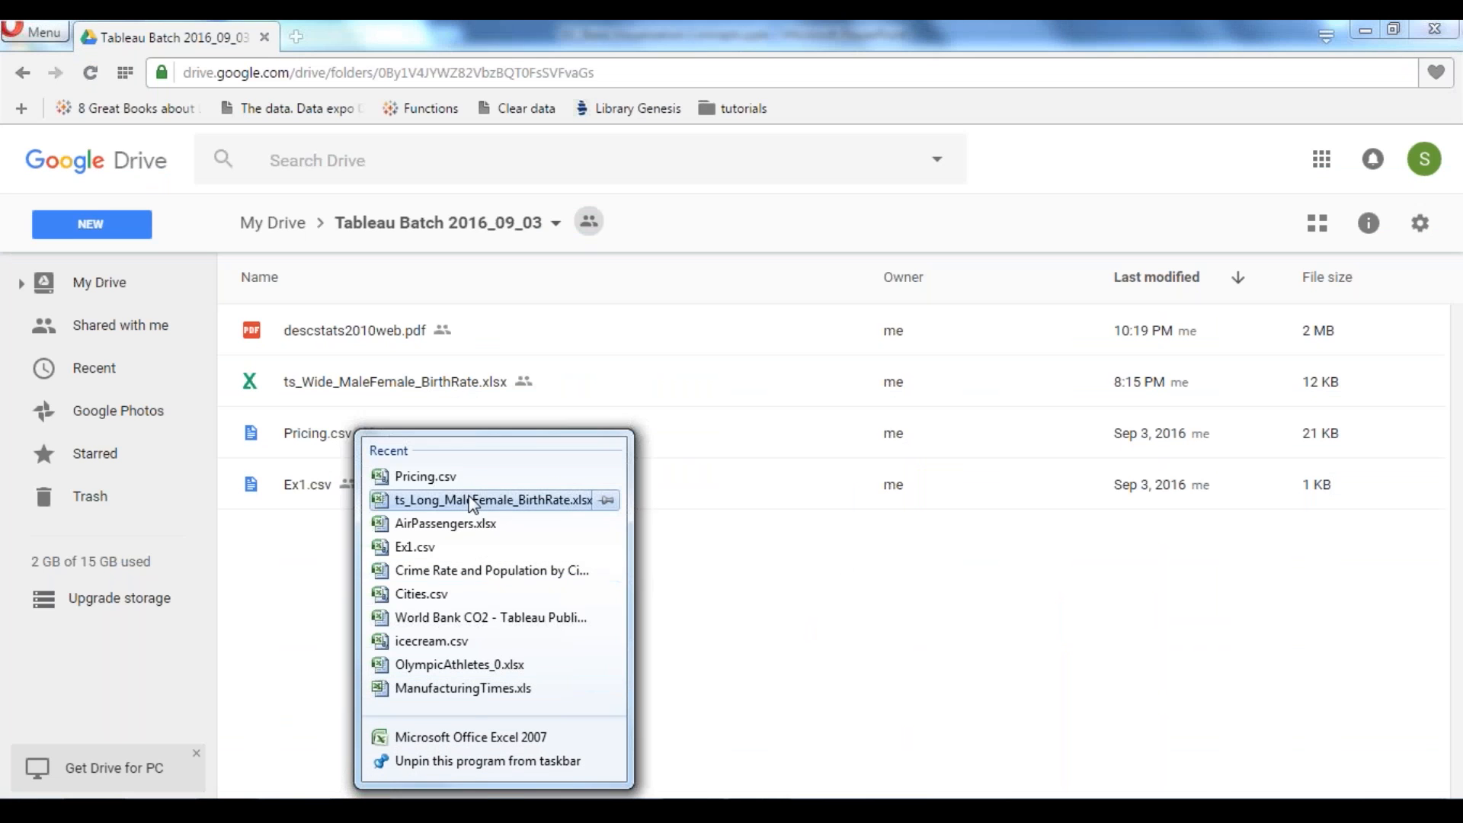
left_click(779, 699)
left_click(451, 809)
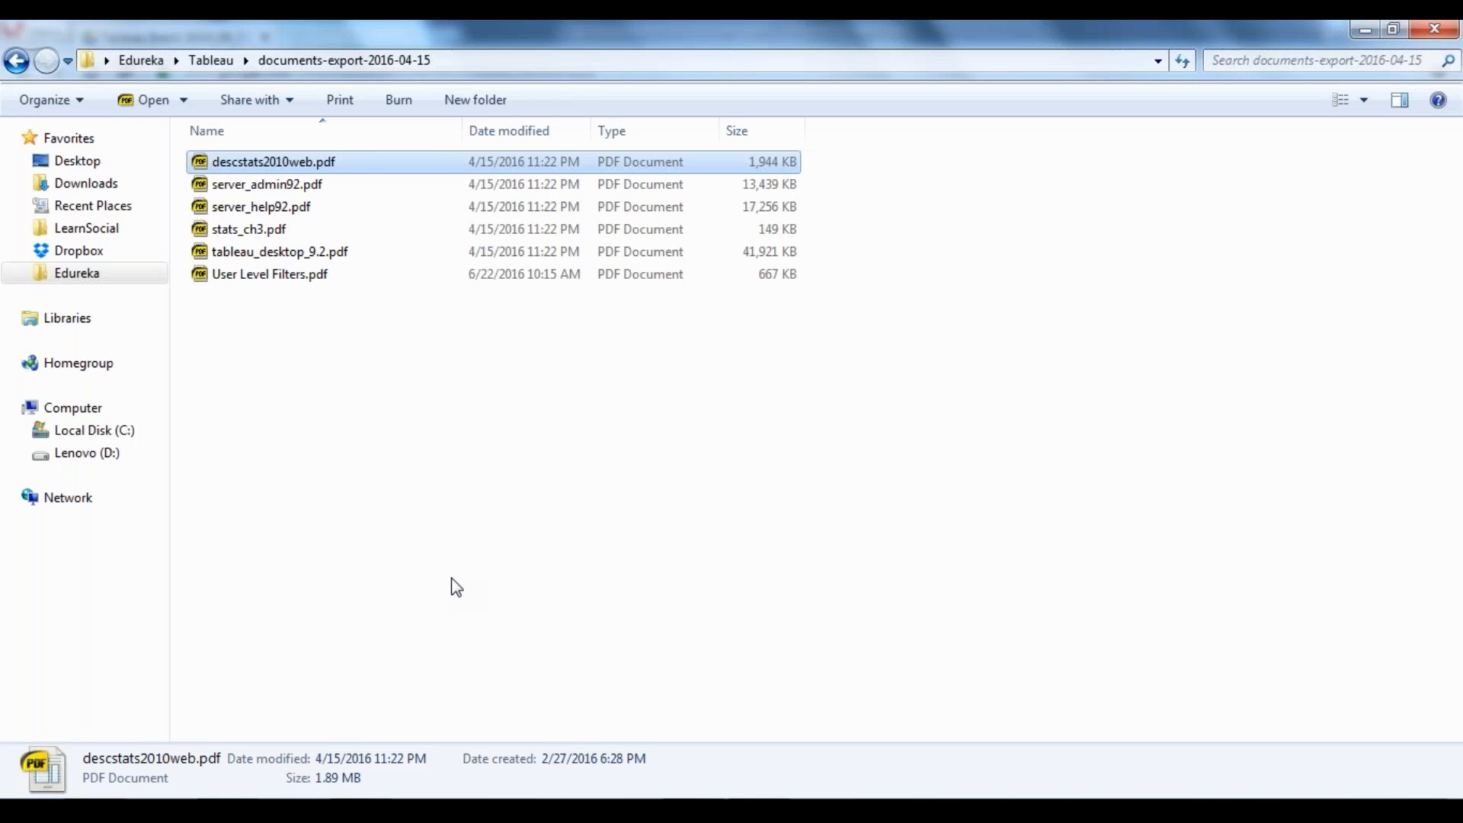
left_click(220, 61)
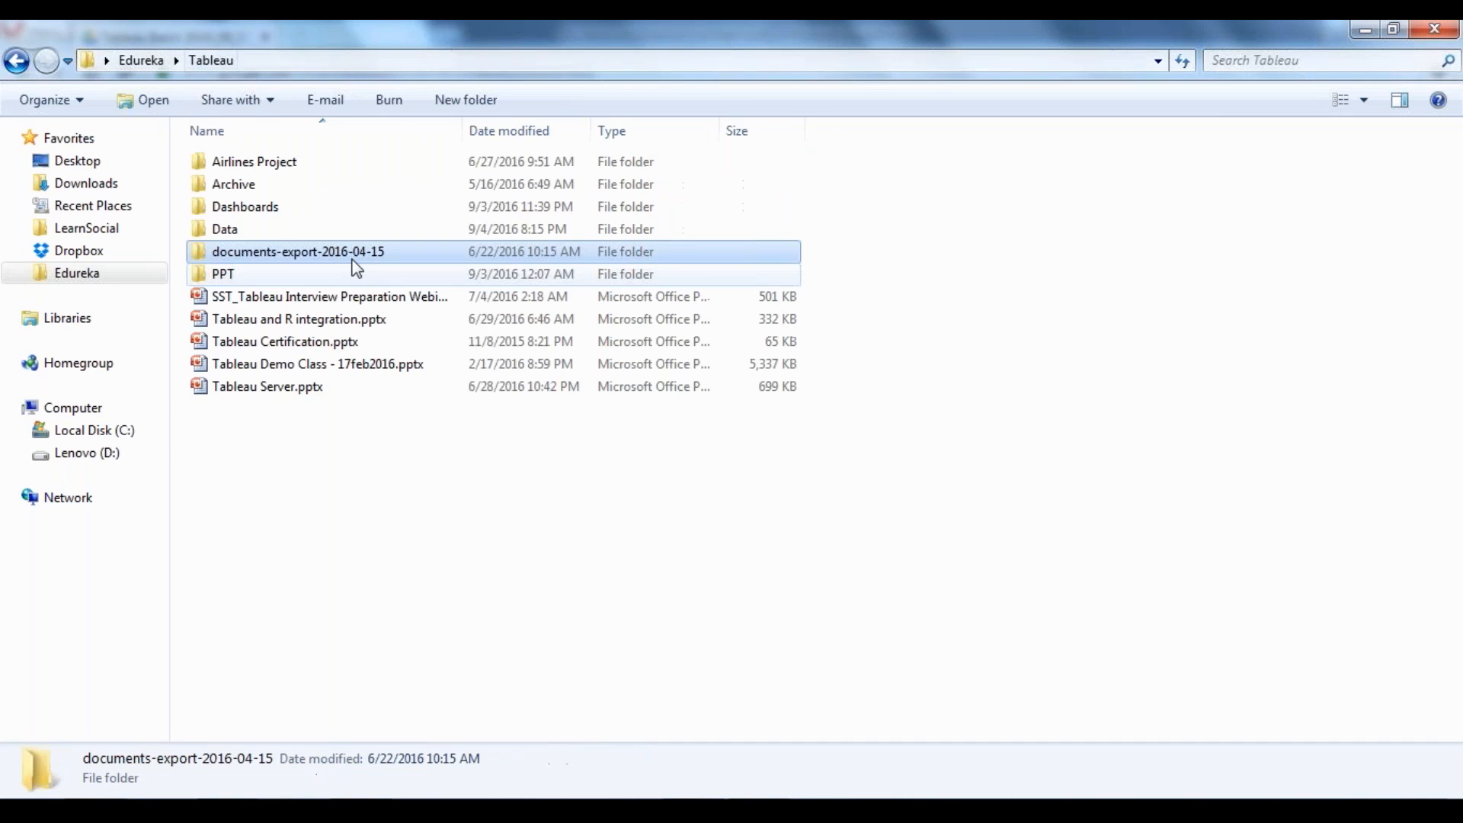
double_click(358, 229)
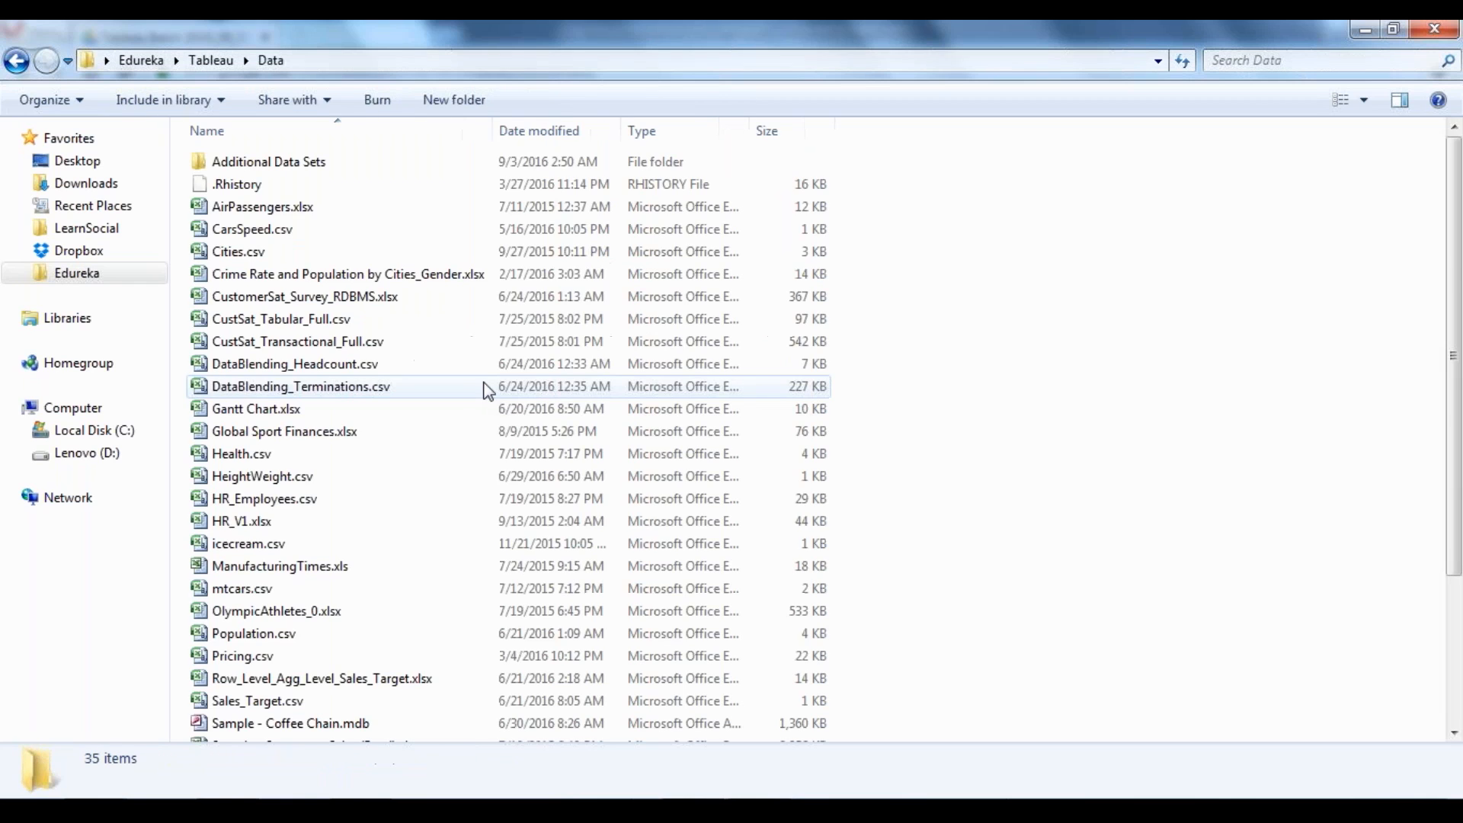
scroll(487, 391, "down", 3)
left_click(325, 714)
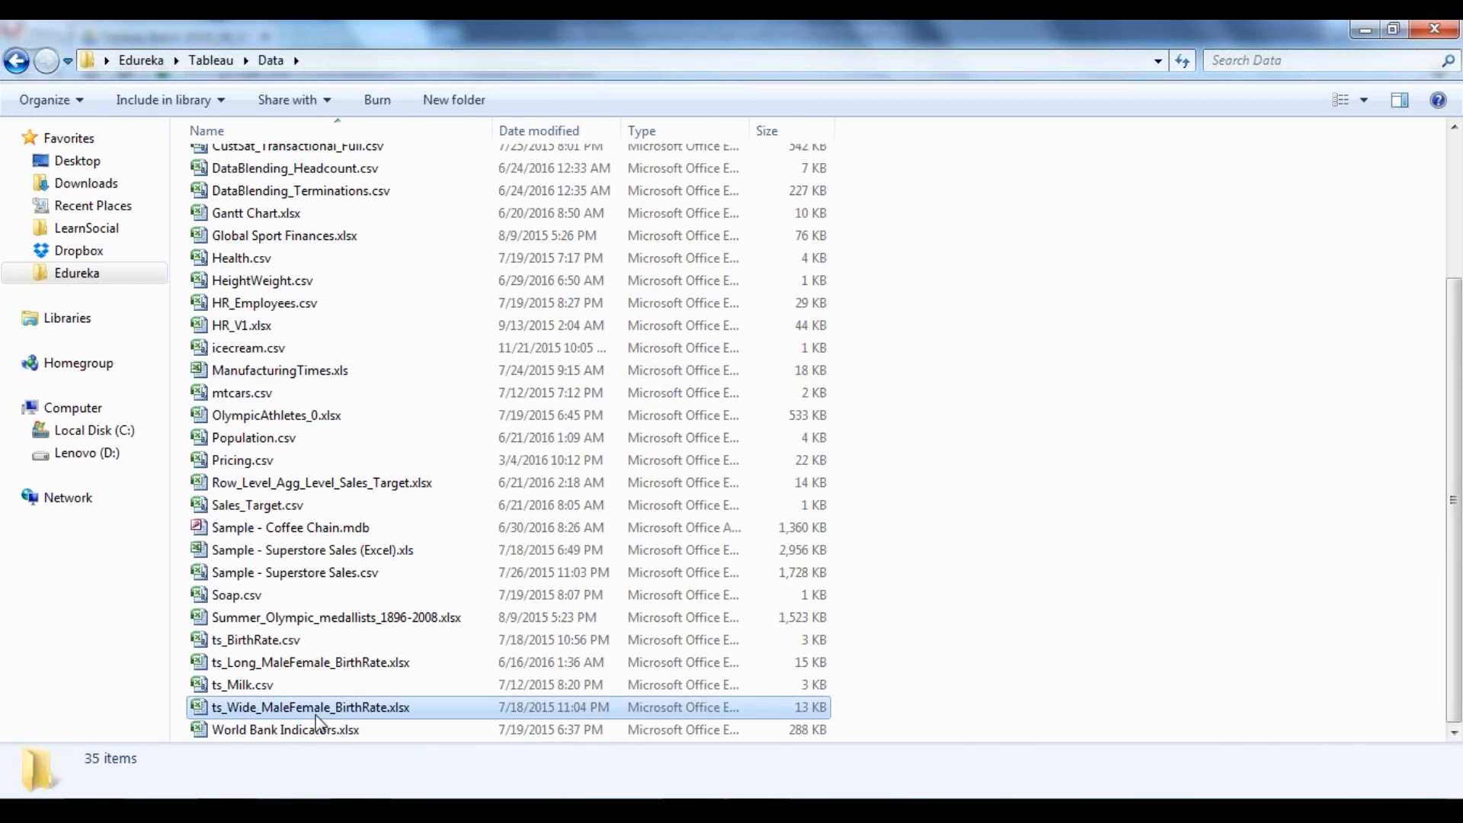
double_click(325, 714)
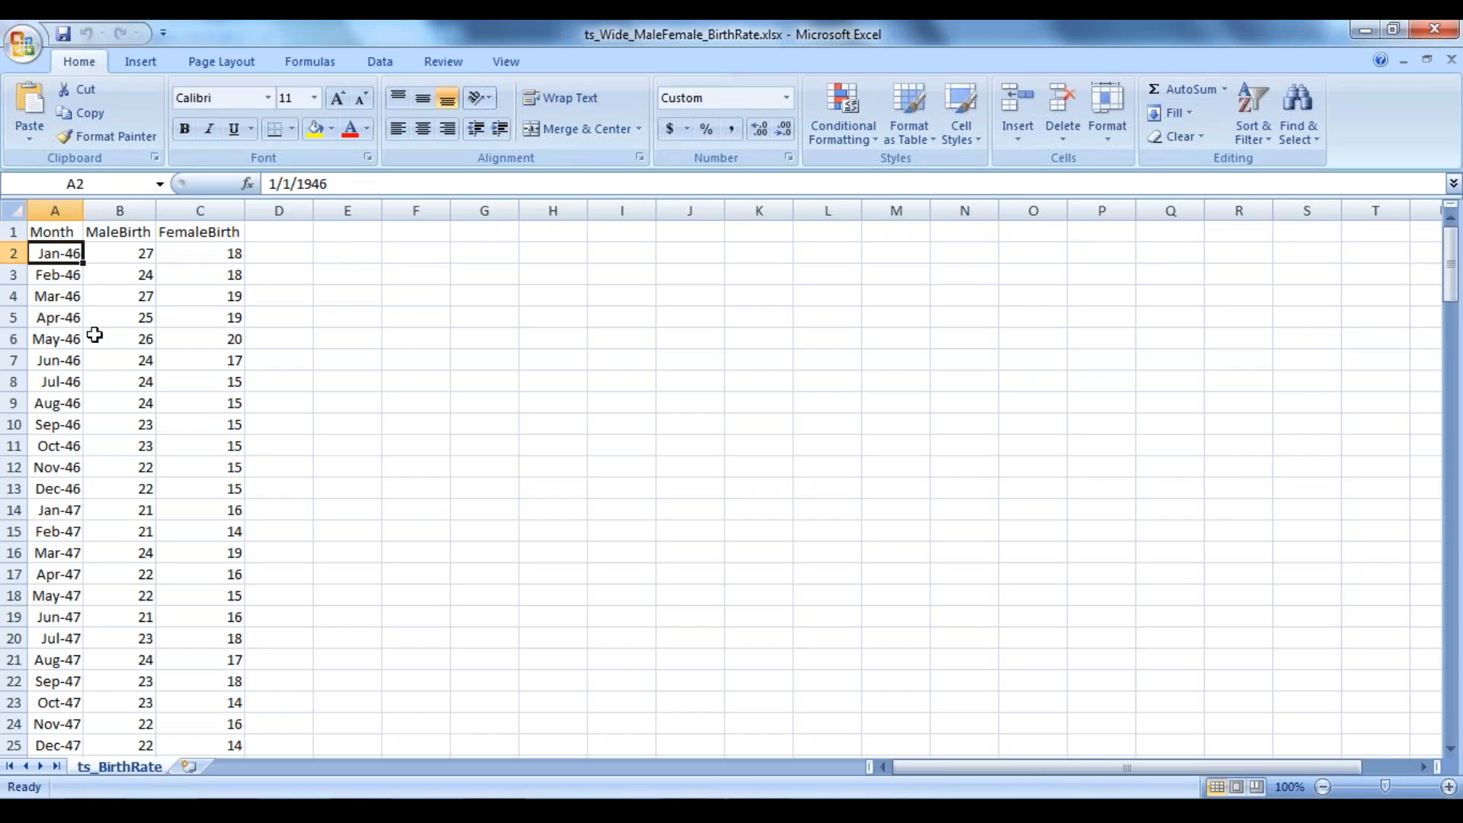
Step: Widen the Month column of the ts_BirthRate sheet
left_click(62, 295)
left_click_drag(80, 205, 132, 206)
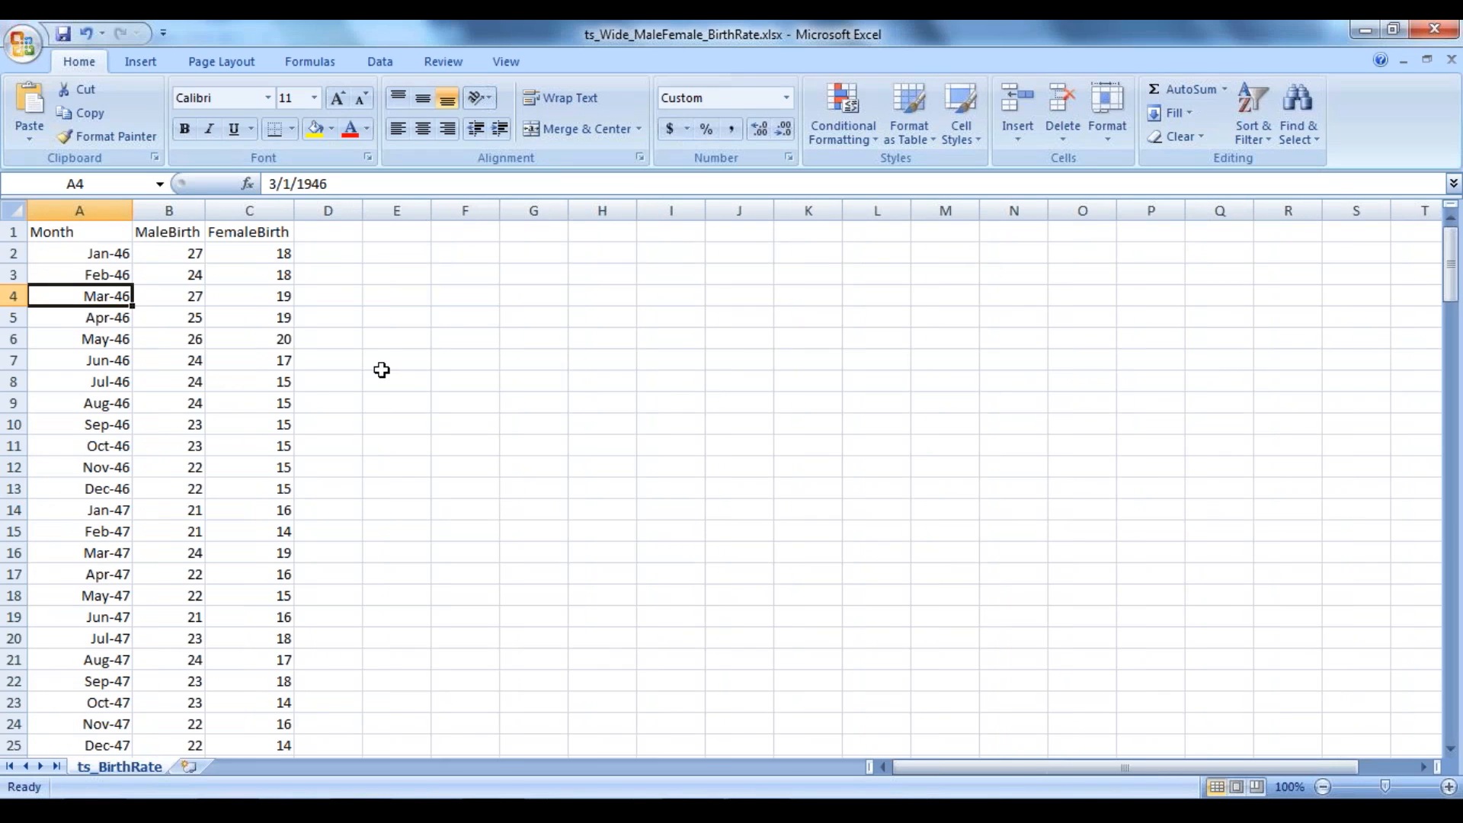
Step: Examine how the Month, MaleBirth and FemaleBirth columns of the birth-rate data are laid out and what values they hold
left_click(74, 253)
left_click(73, 320)
left_click(73, 406)
left_click(188, 251)
left_click(172, 373)
left_click(232, 253)
left_click(232, 363)
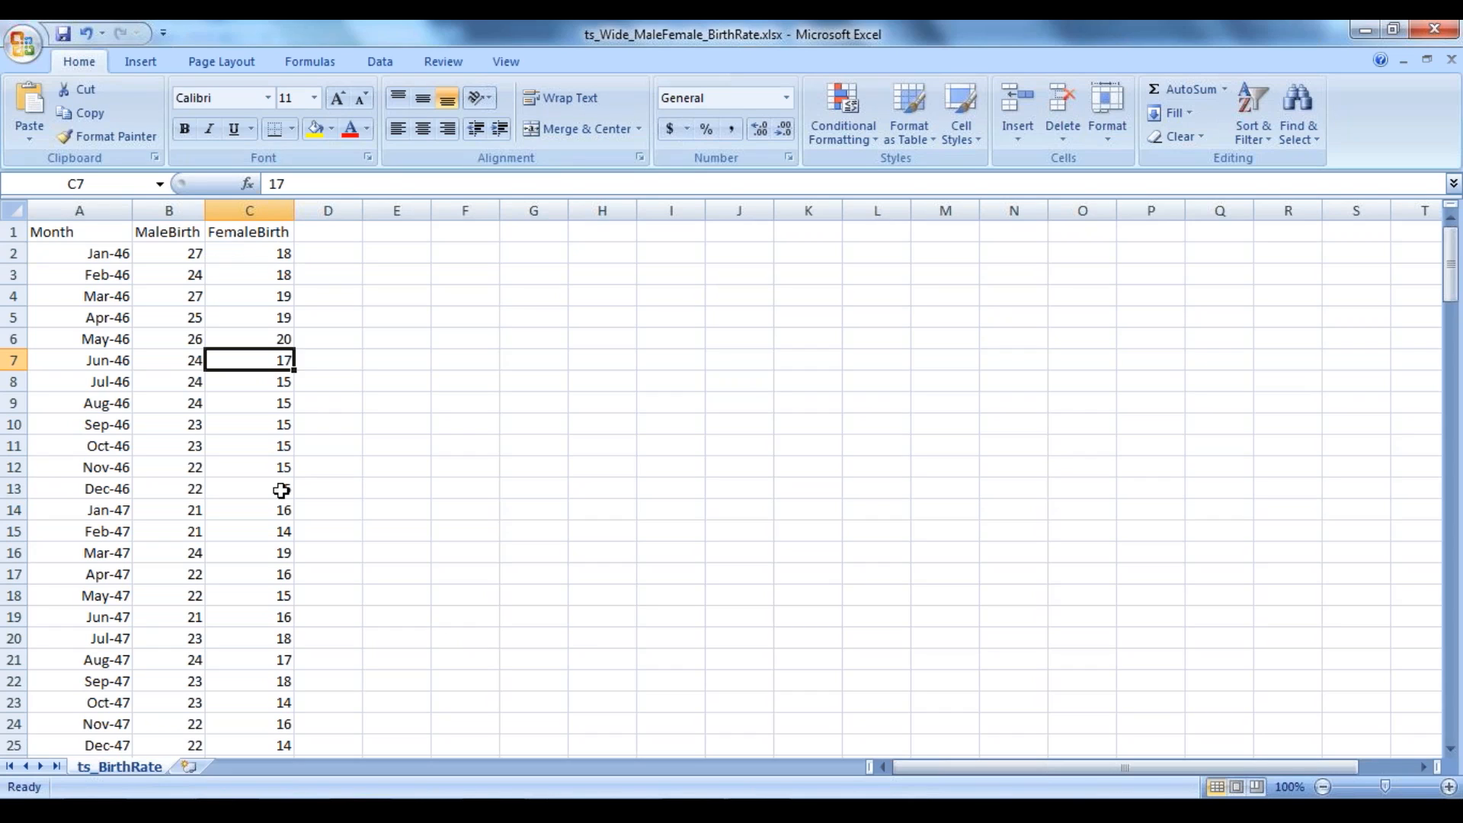
left_click(174, 257)
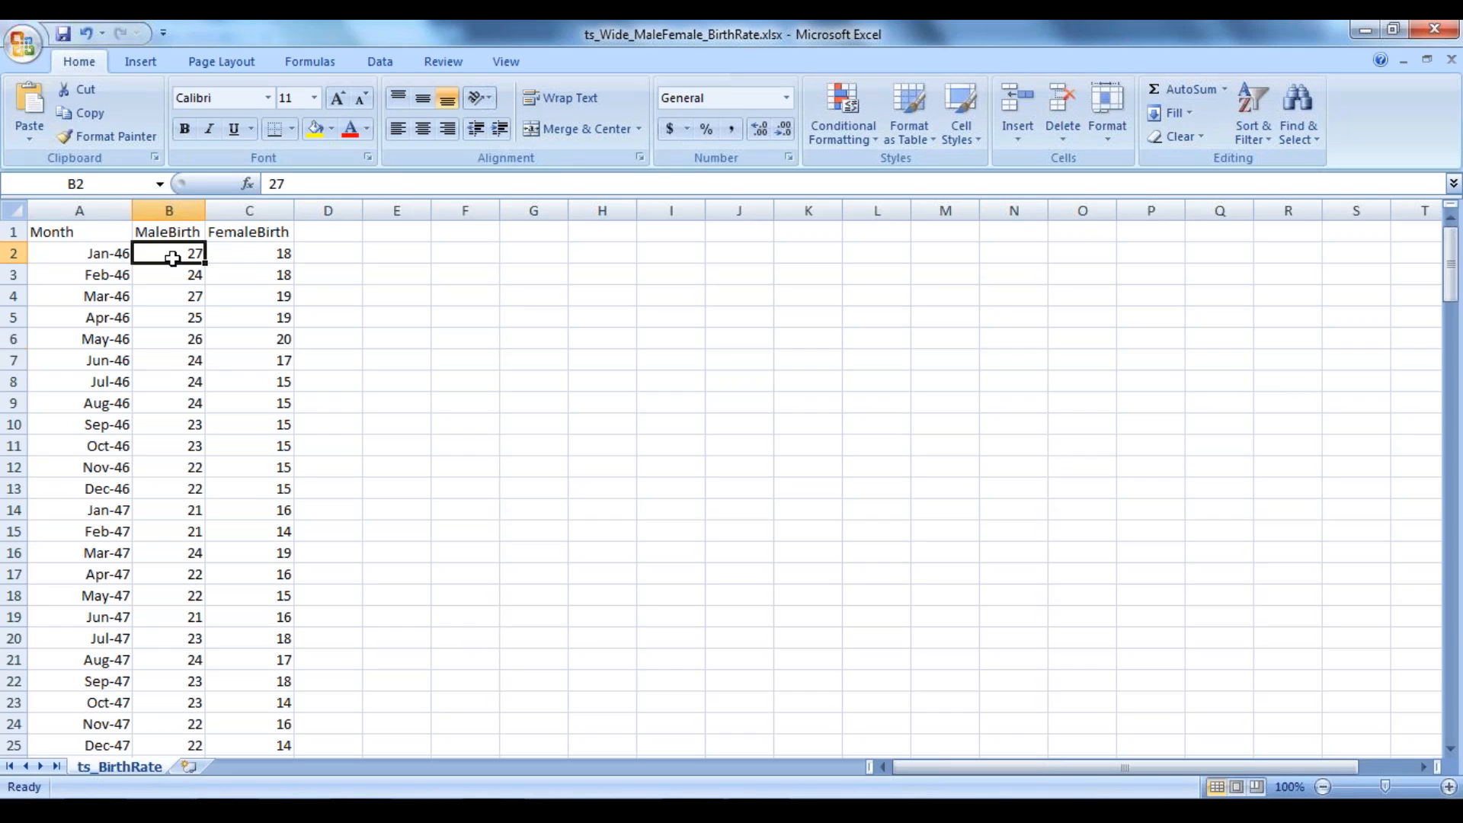
Step: Examine the male and female birth counts and the underlying month dates in the first rows, and close the workbook without saving
left_click(254, 253)
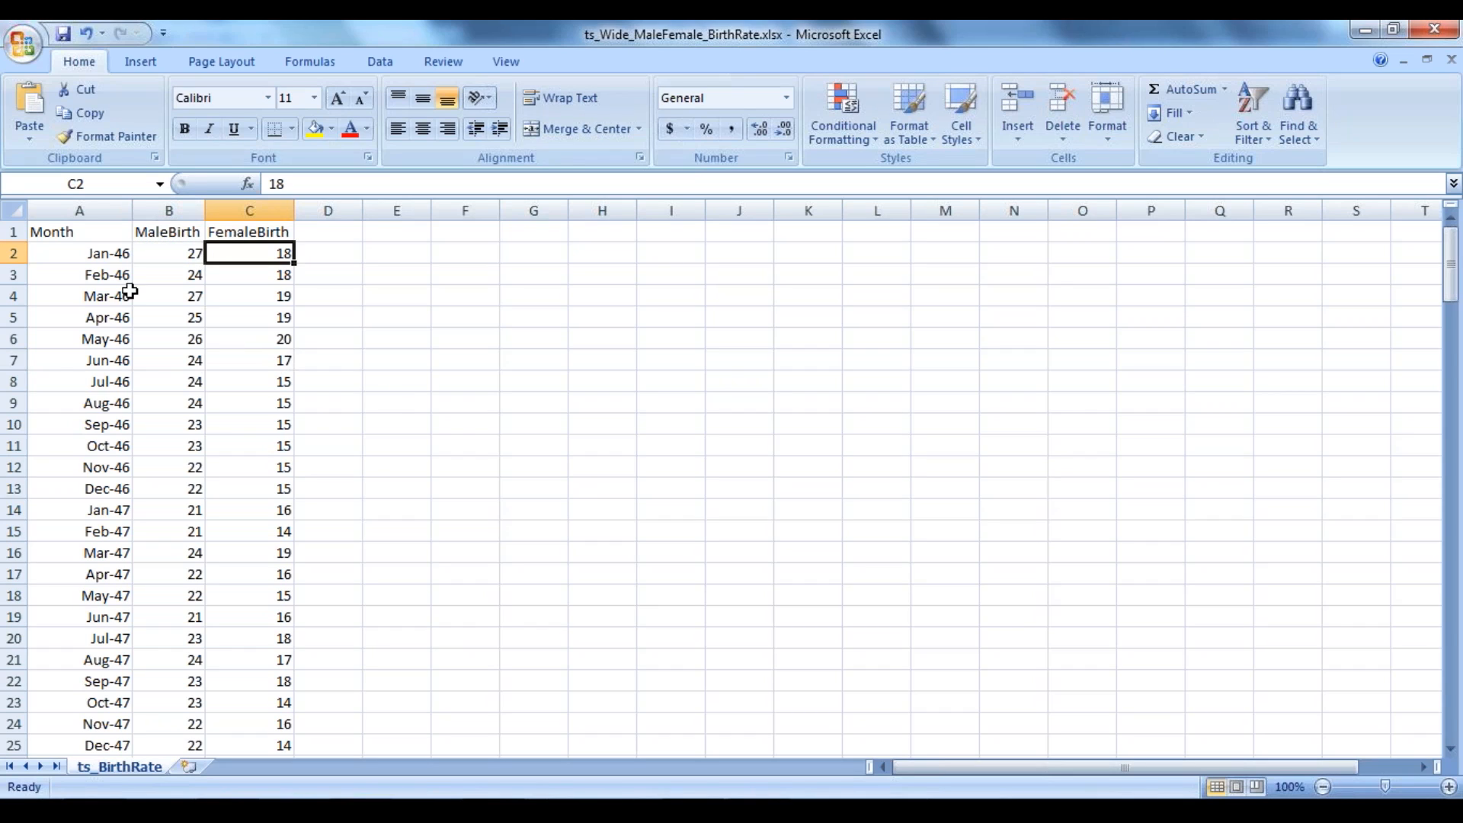
left_click(112, 259)
left_click(98, 273)
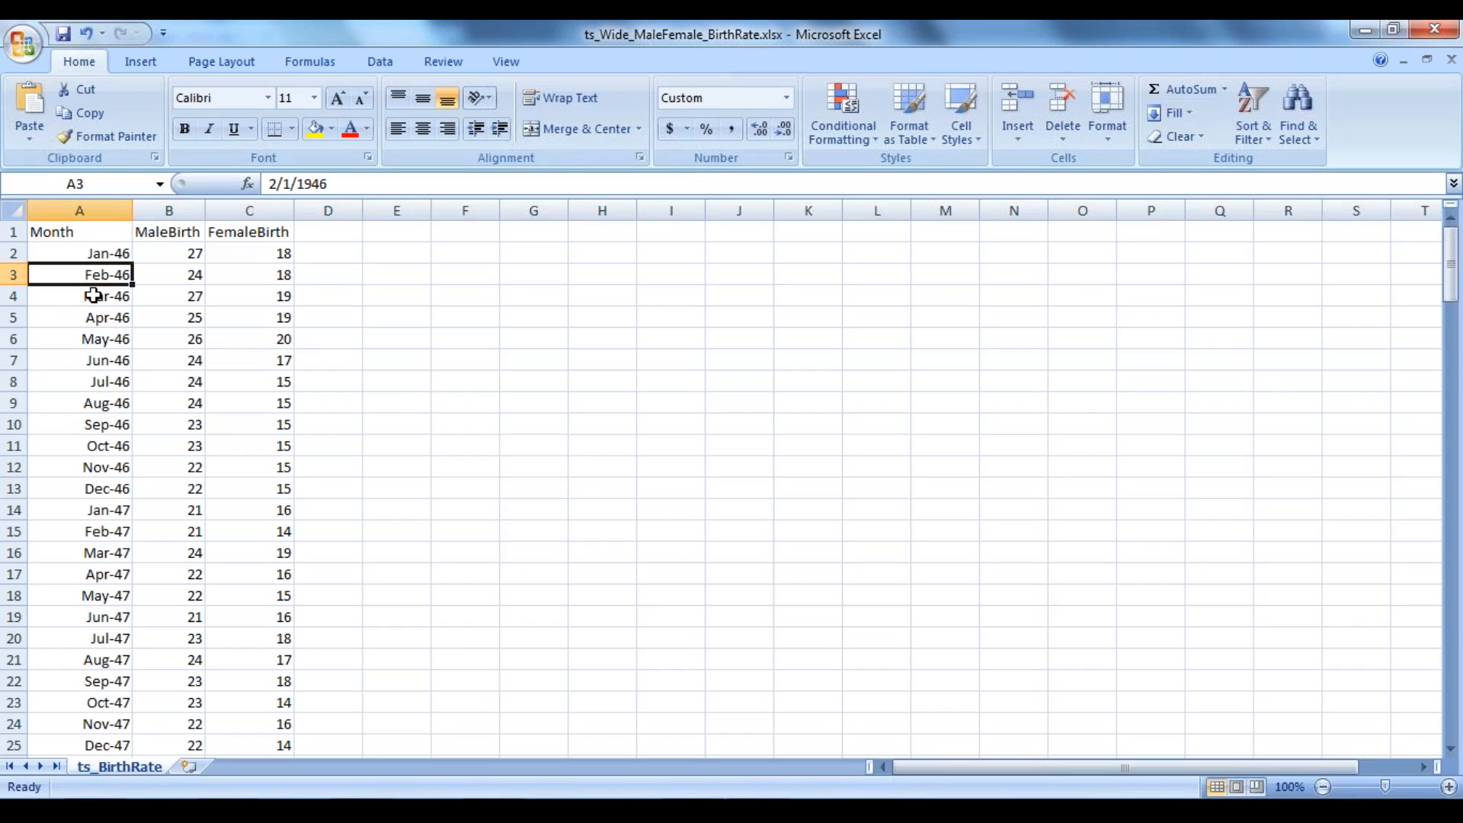
left_click(94, 295)
scroll(503, 552, "down", 4)
scroll(503, 551, "up", 4)
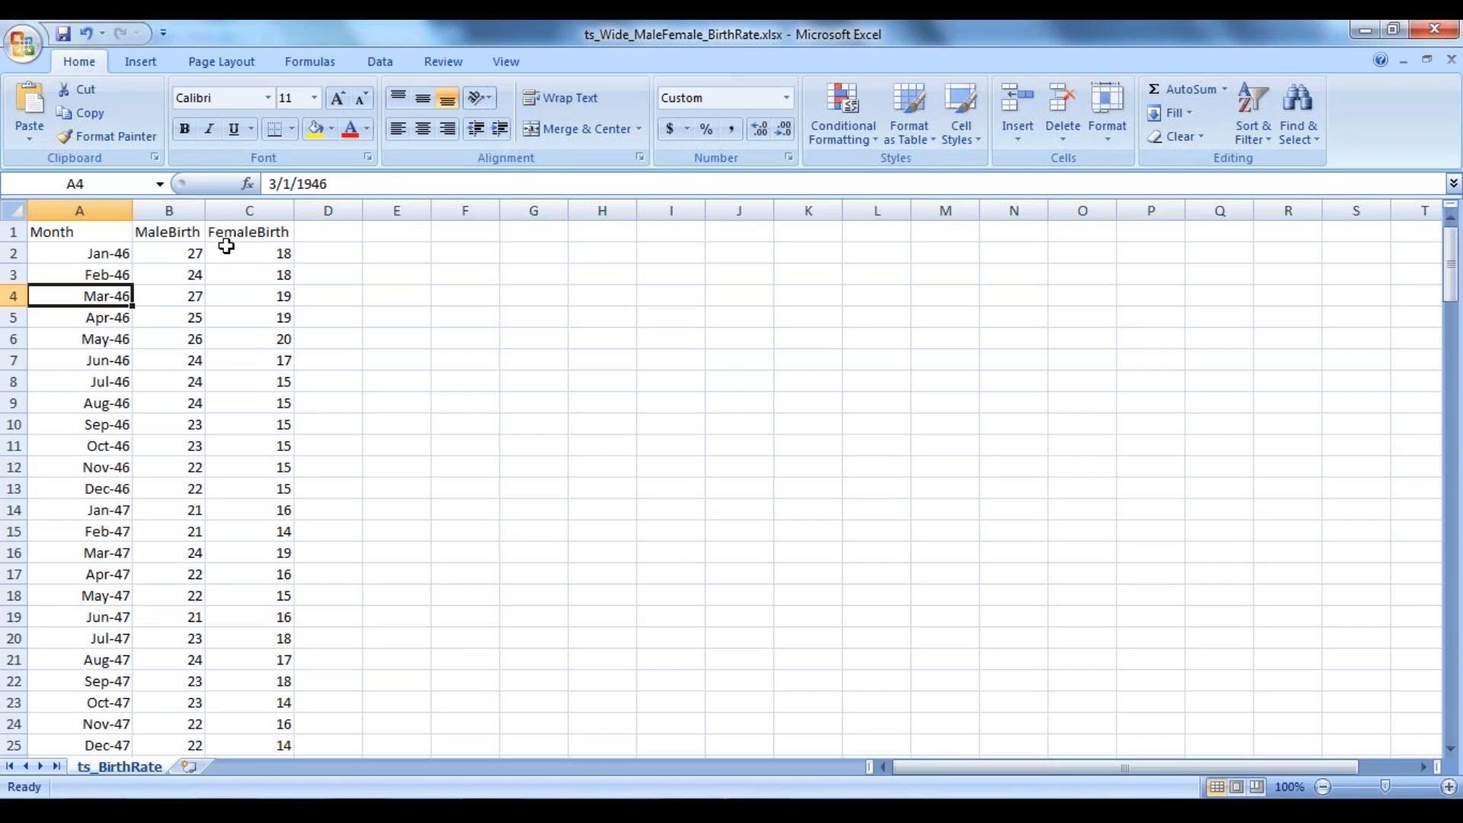
left_click(1445, 30)
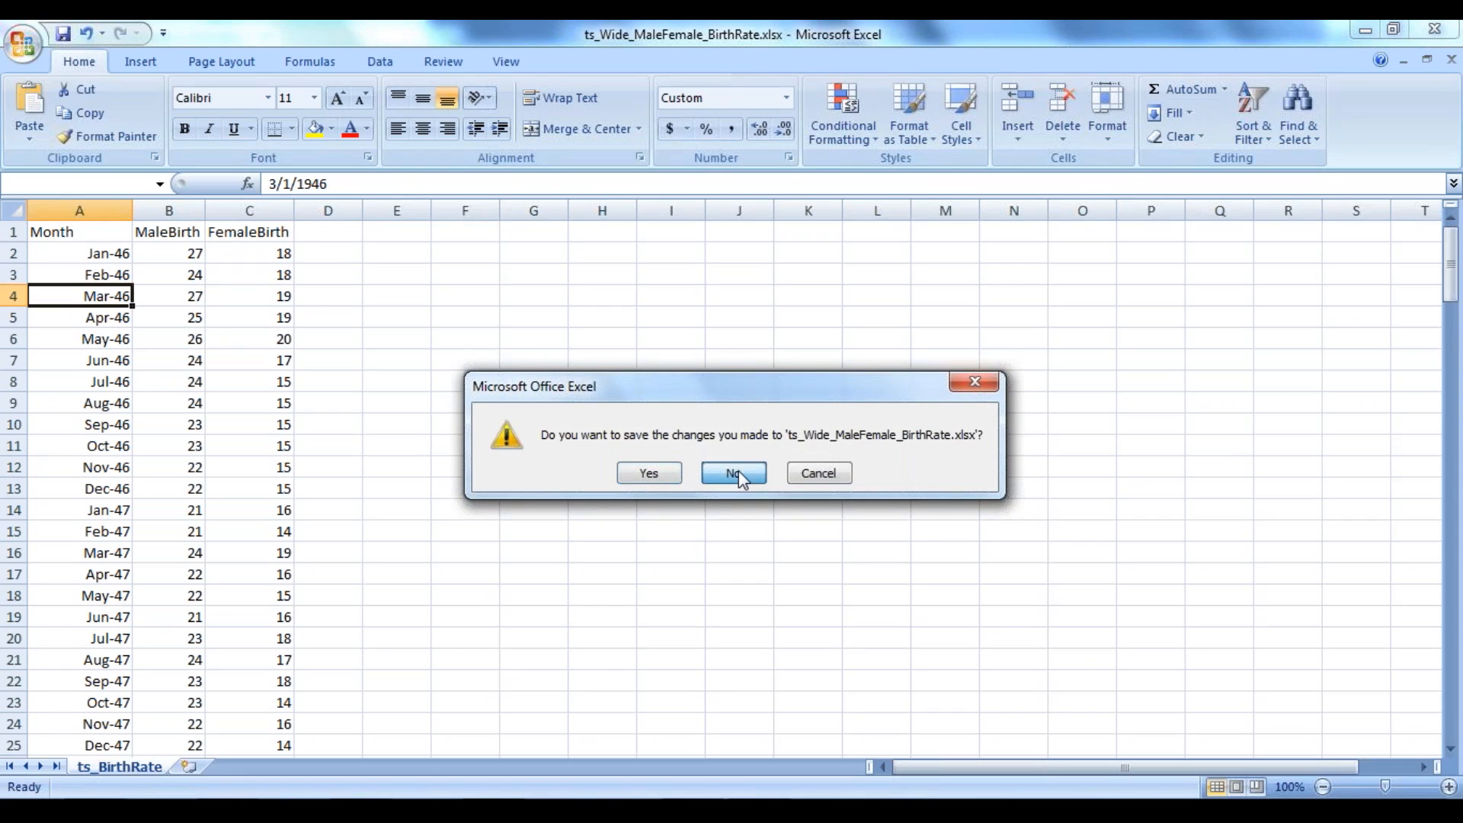
left_click(736, 472)
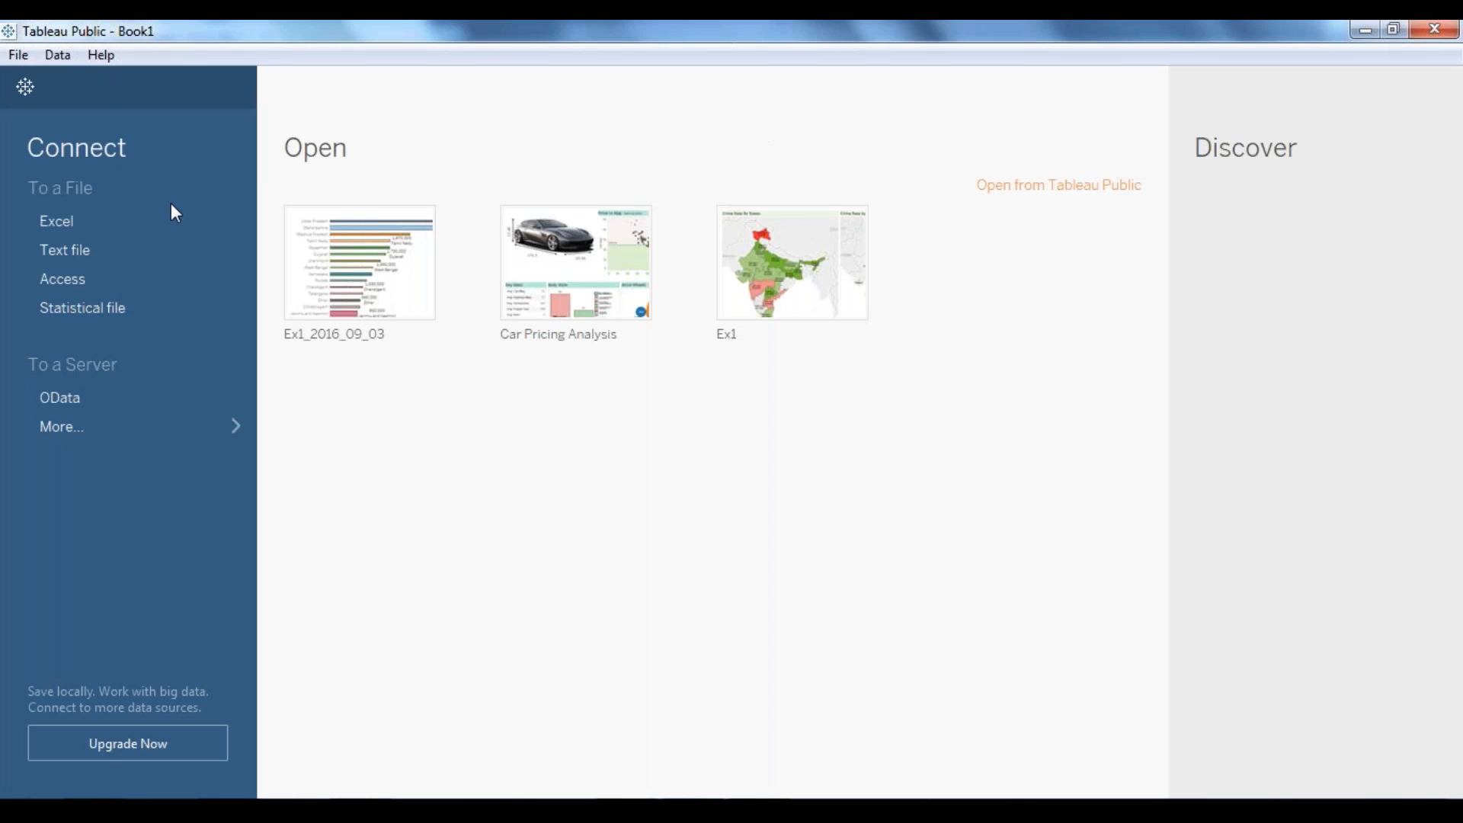
Step: Connect Tableau Public to the Excel file ts_Wide_MaleFemale_BirthRate.xlsx in the Data folder and open Sheet 1
left_click(82, 230)
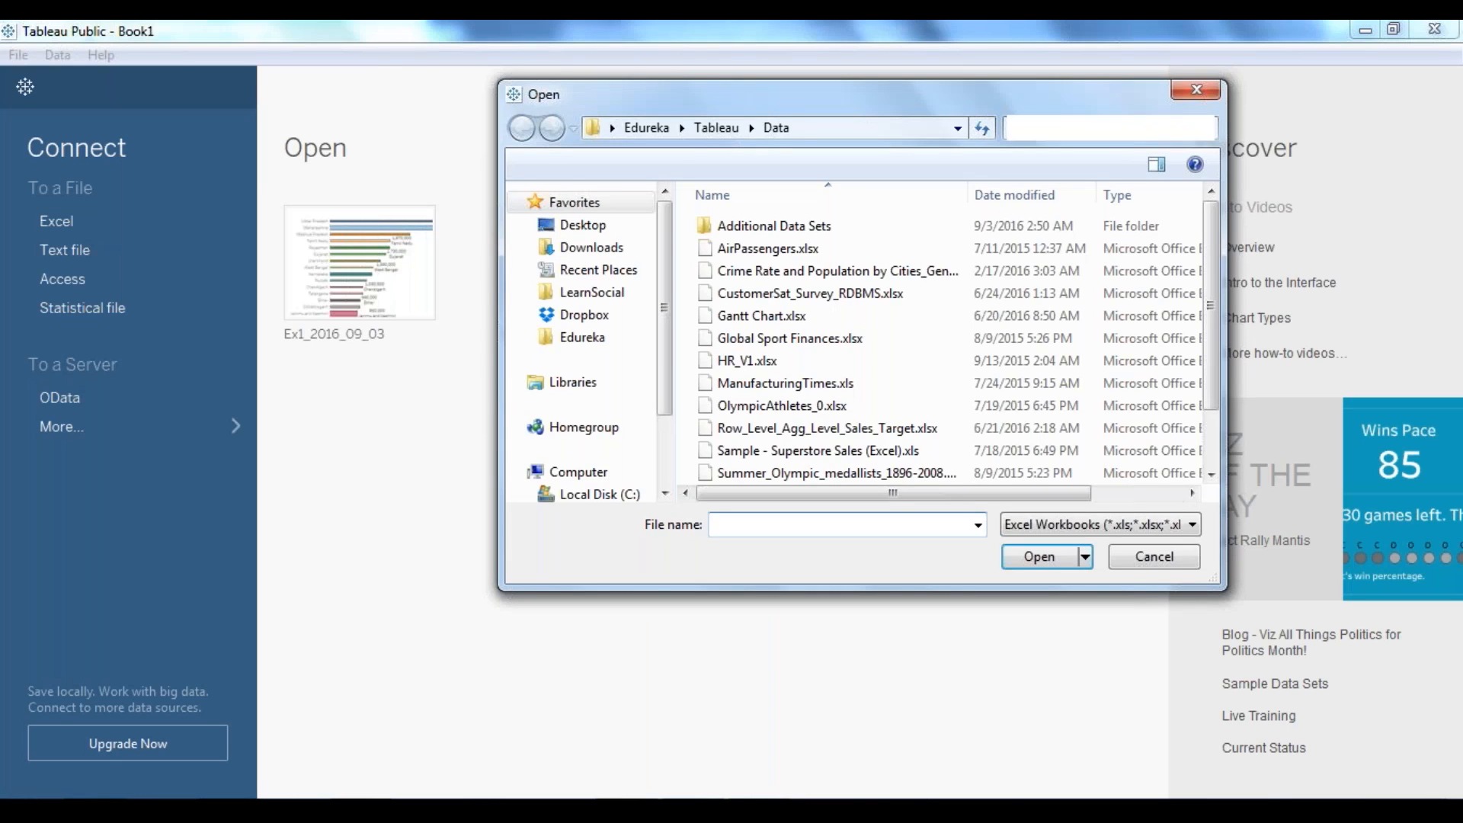
scroll(1143, 427, "down", 1)
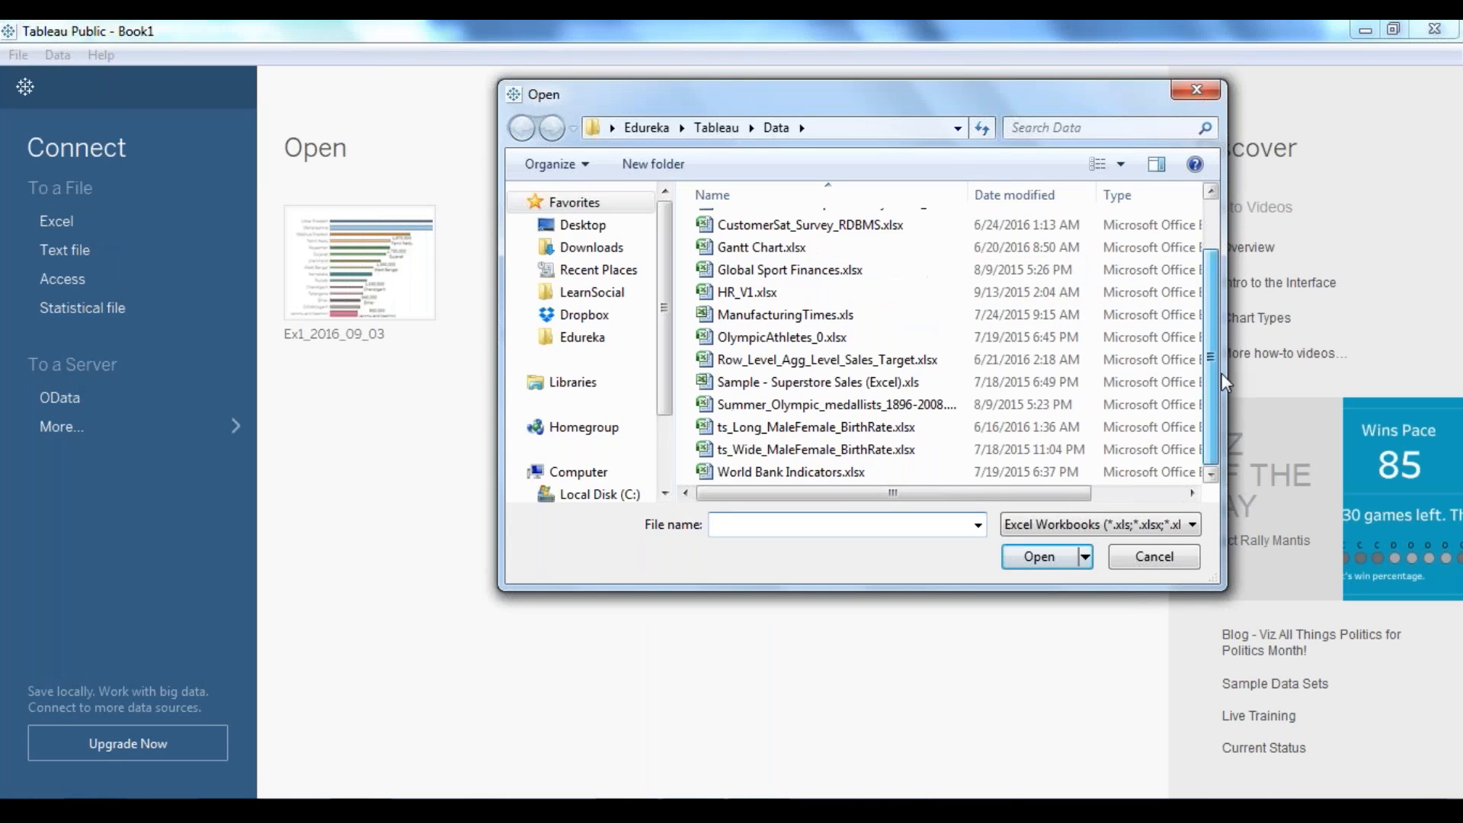
left_click(838, 449)
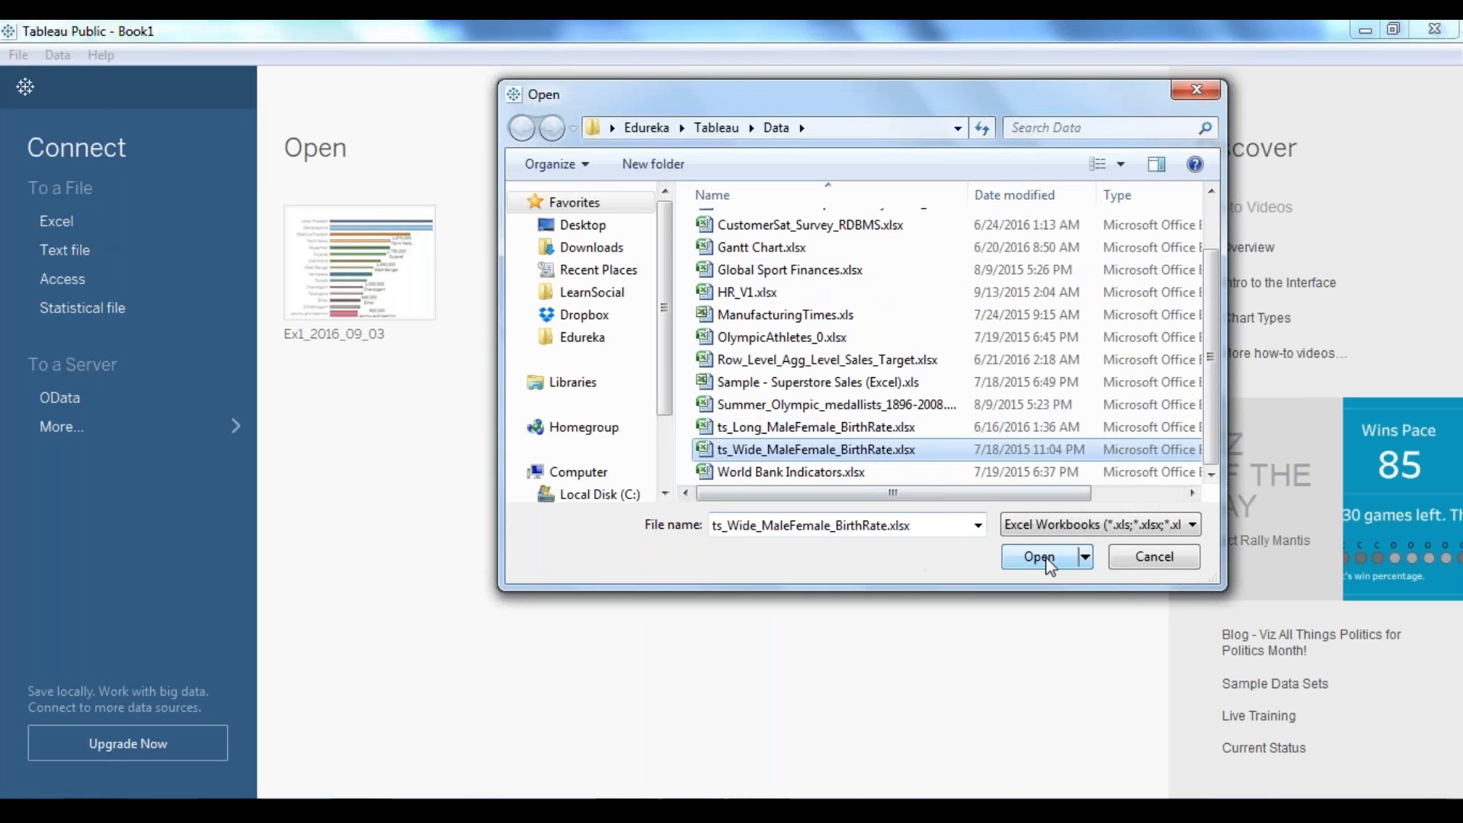
left_click(1040, 557)
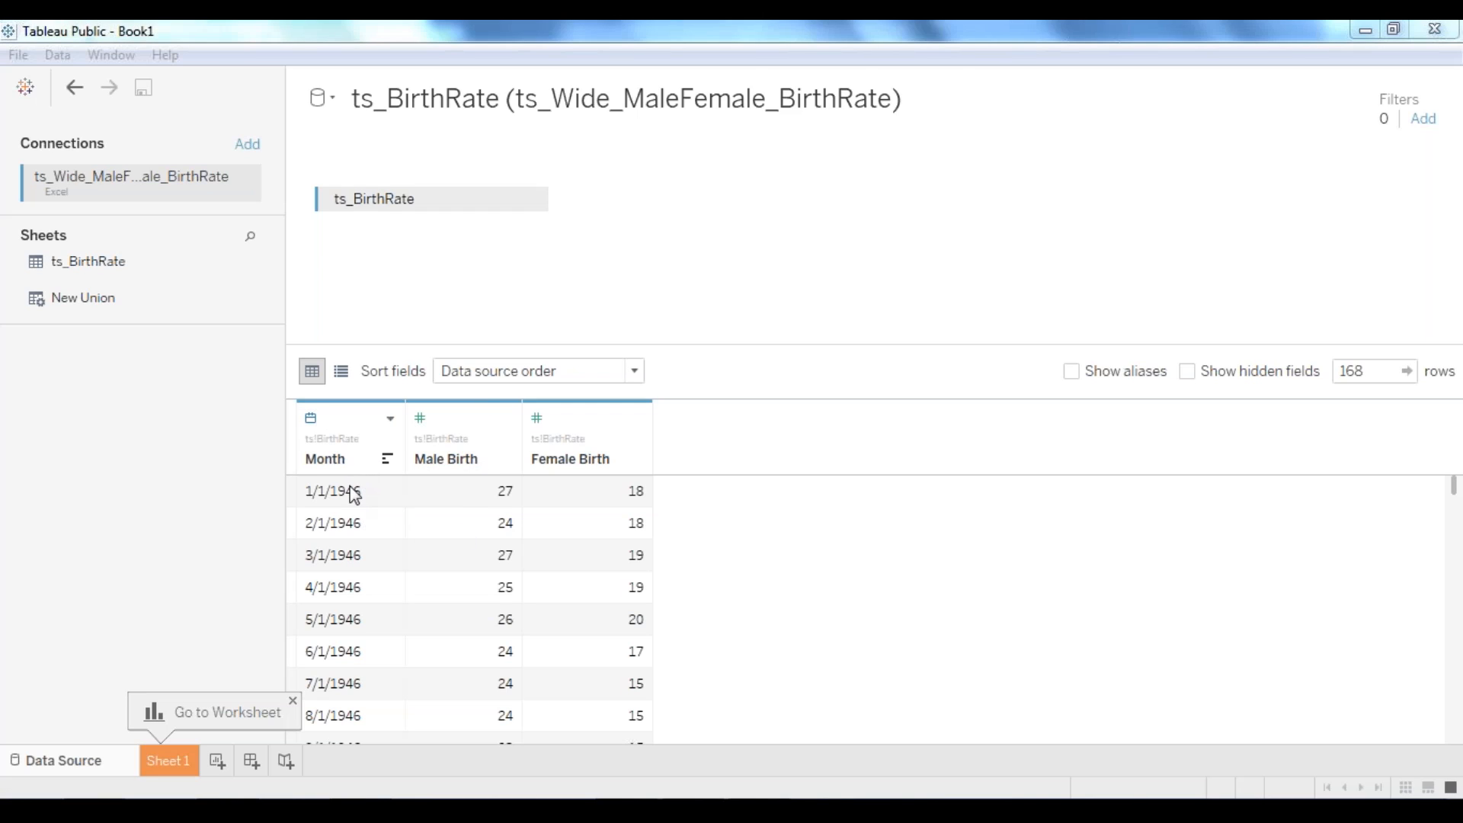
left_click(180, 762)
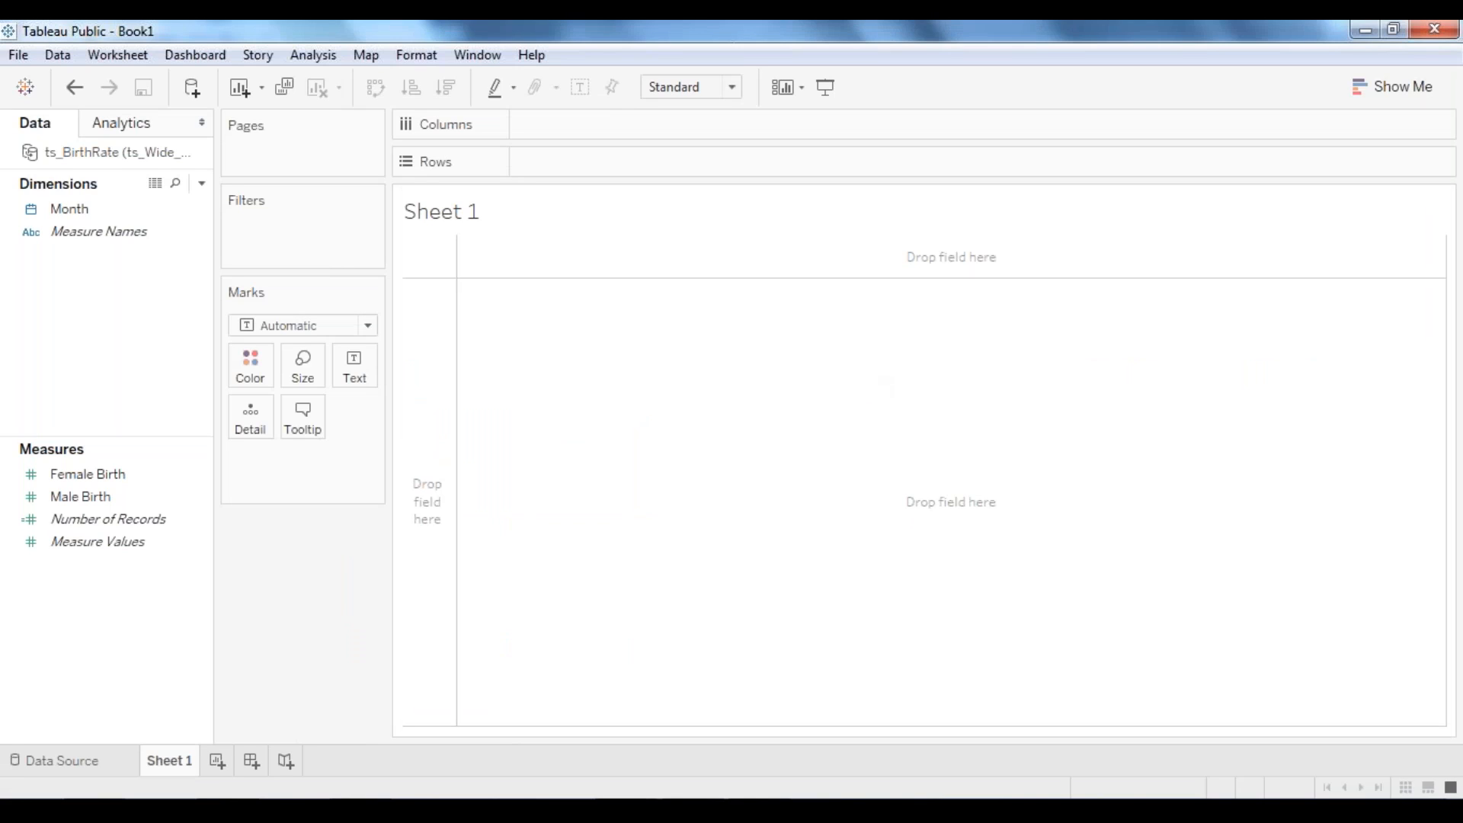
Step: Reopen ts_Wide_MaleFemale_BirthRate.xlsx in Excel and widen the Month column
left_click(98, 213)
right_click(497, 810)
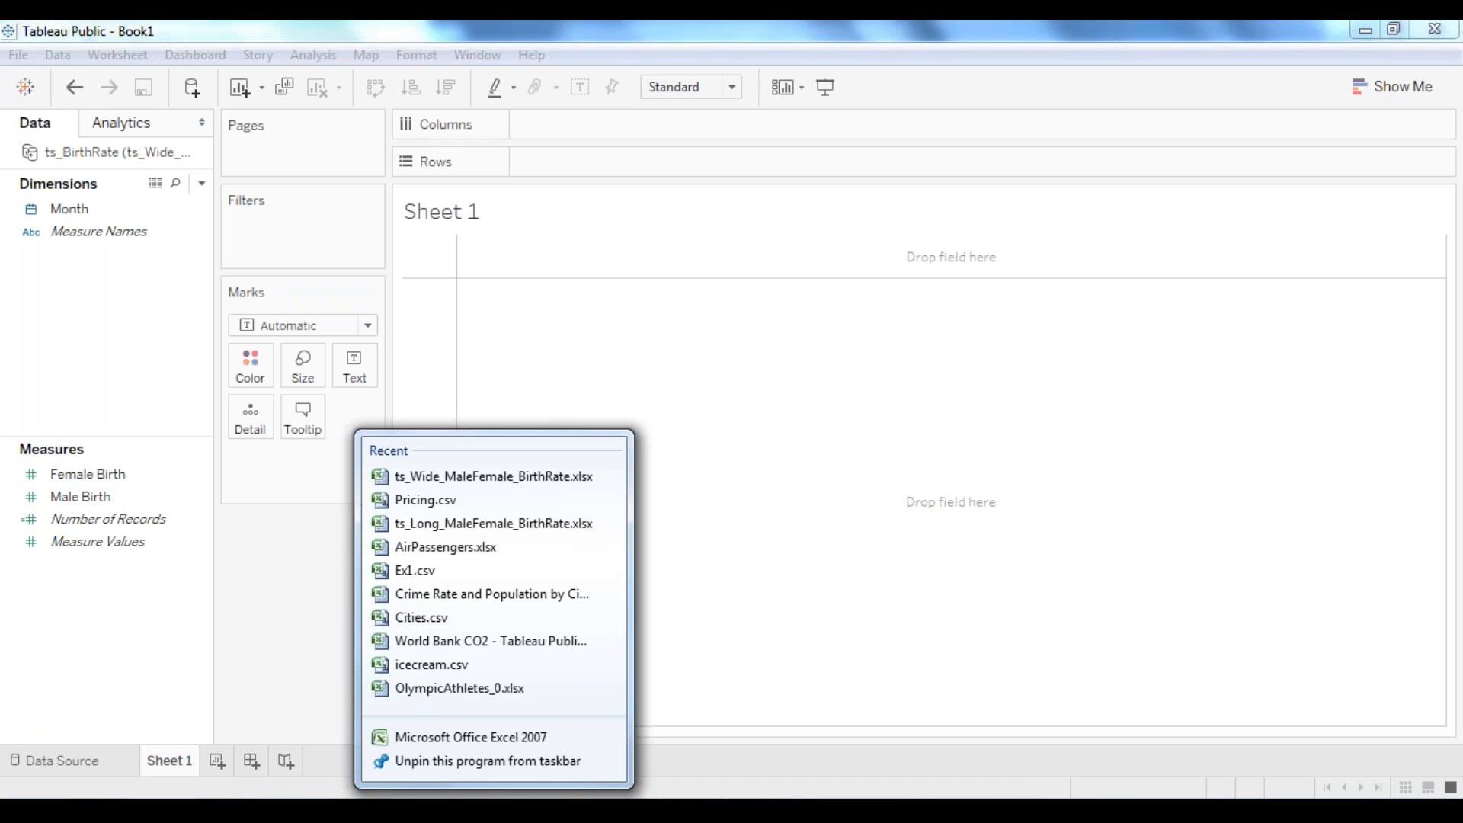
left_click(469, 479)
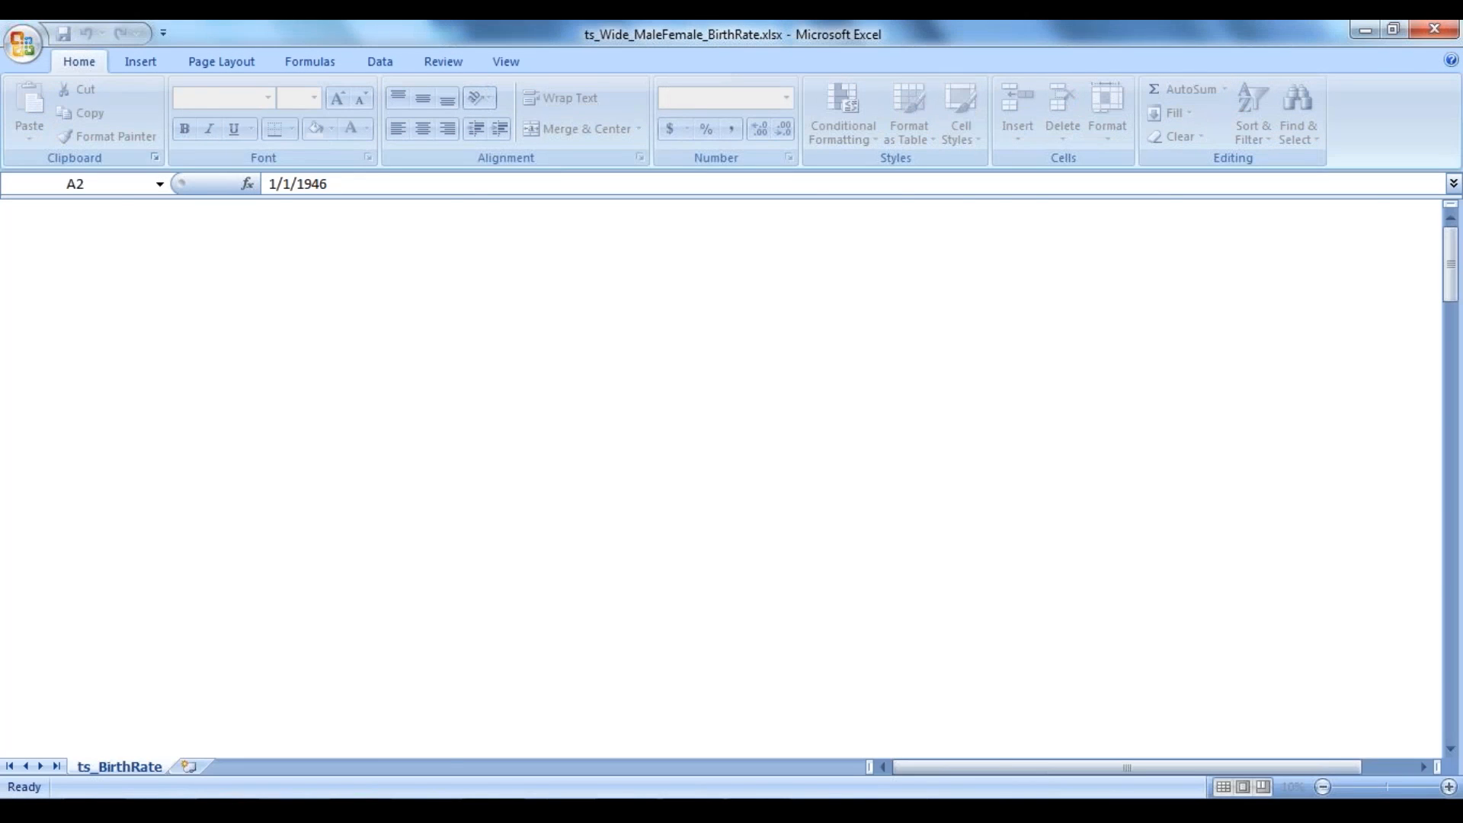
left_click_drag(84, 210, 139, 211)
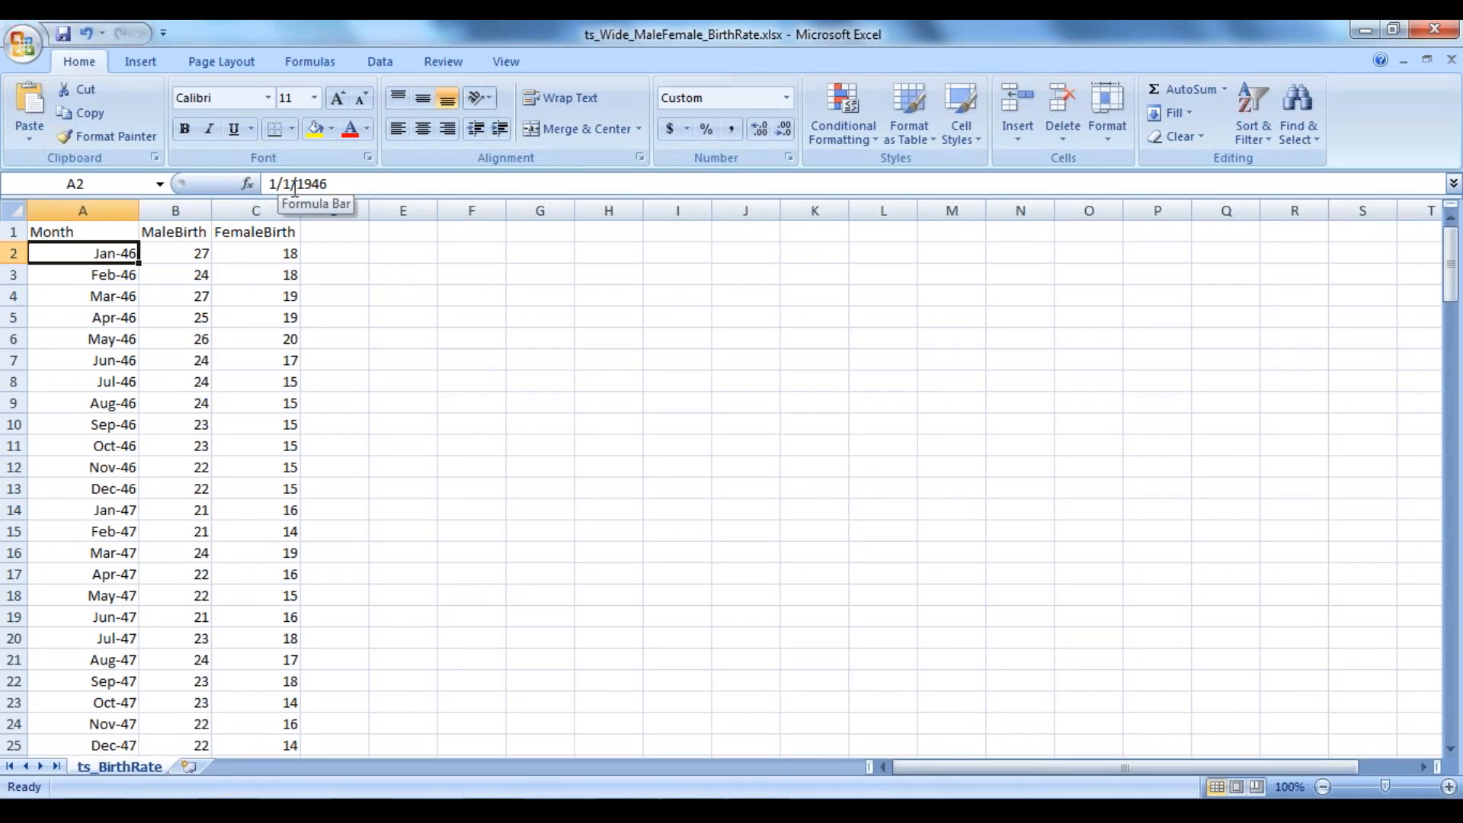
Step: Inspect the full dates stored behind several Month entries, and close the workbook without saving
left_click(103, 352)
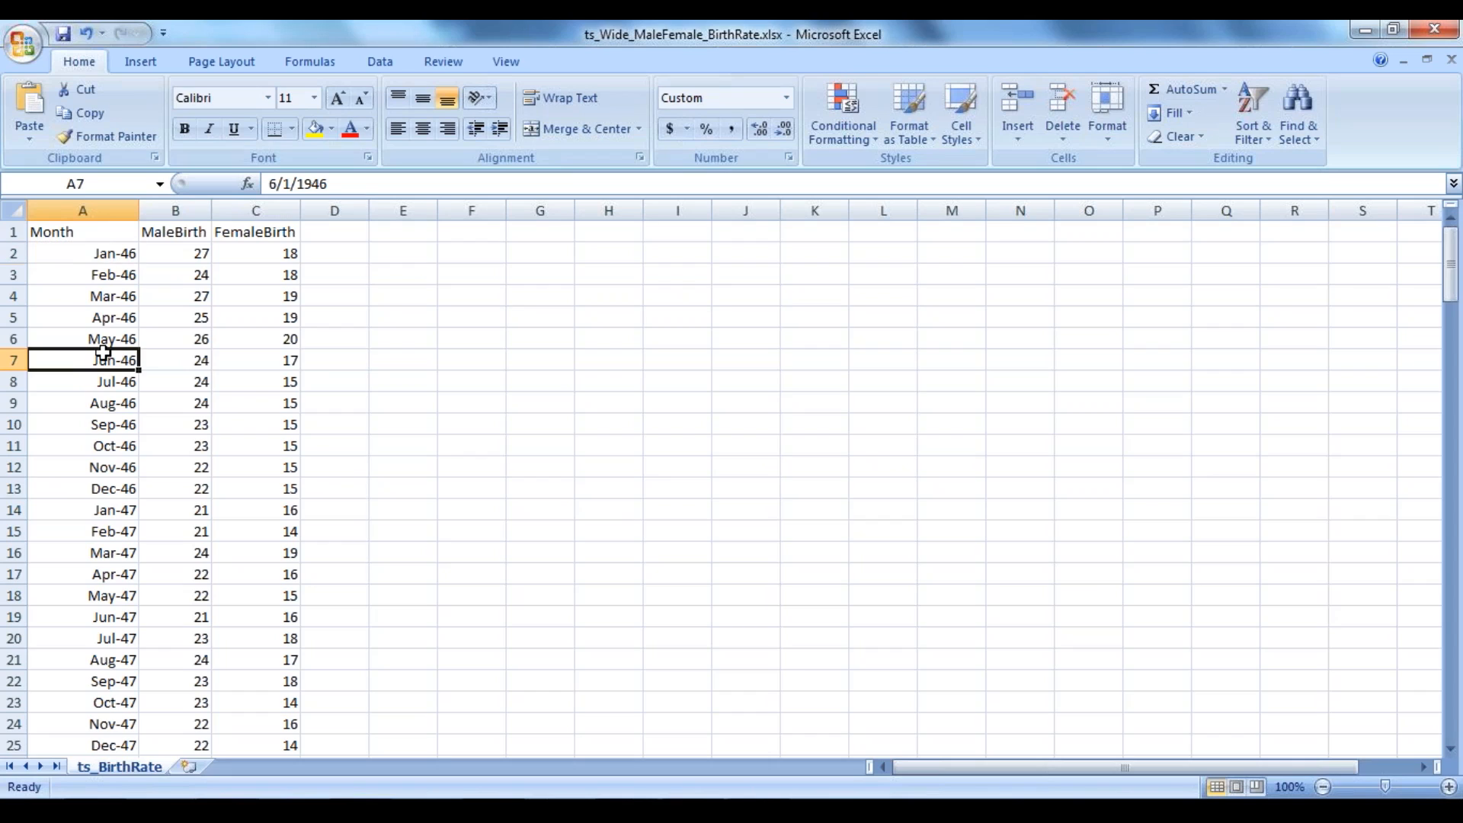
left_click(102, 436)
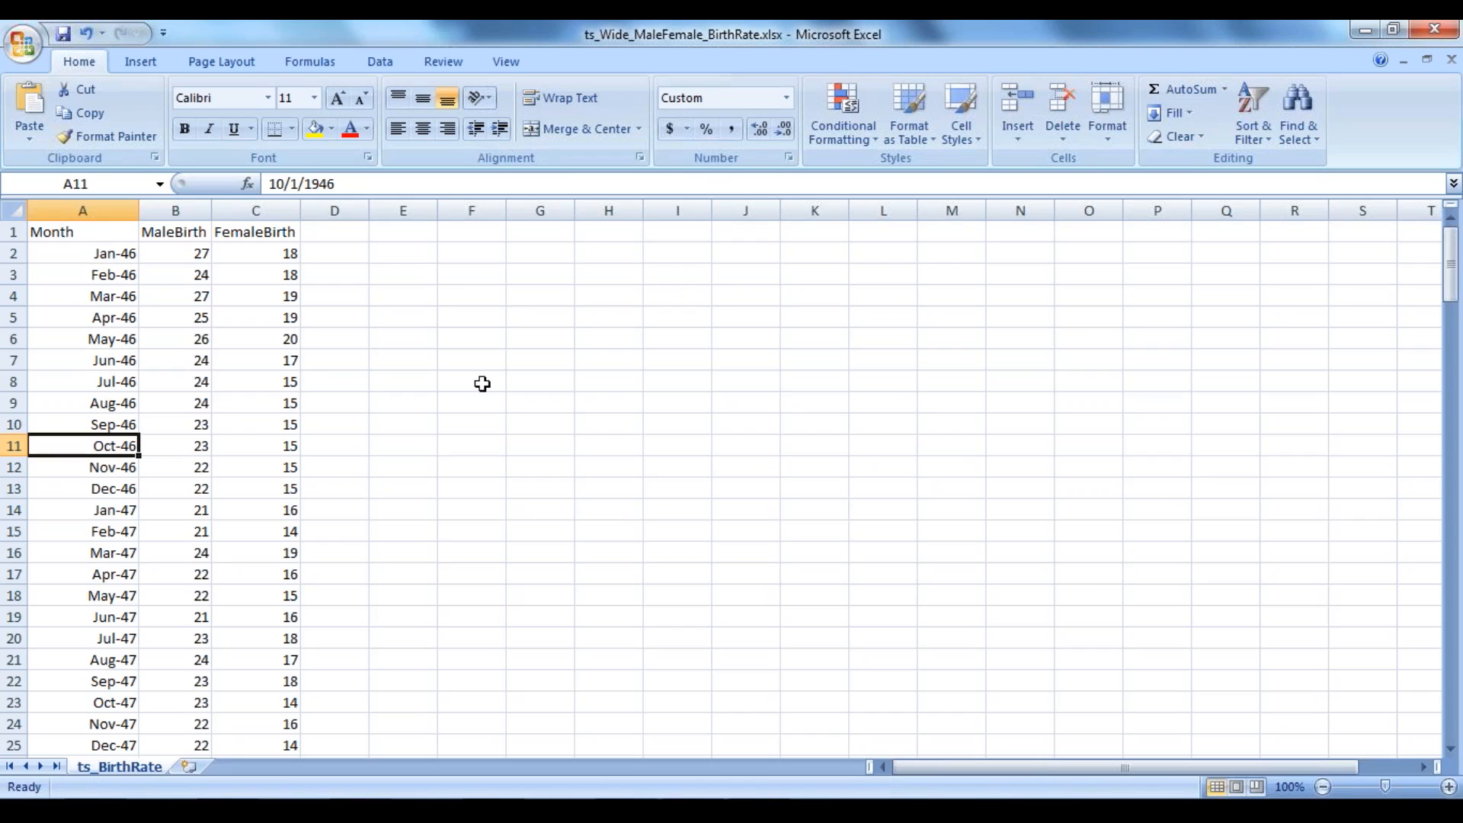
left_click(105, 381)
left_click(114, 488)
left_click(116, 541)
left_click(114, 360)
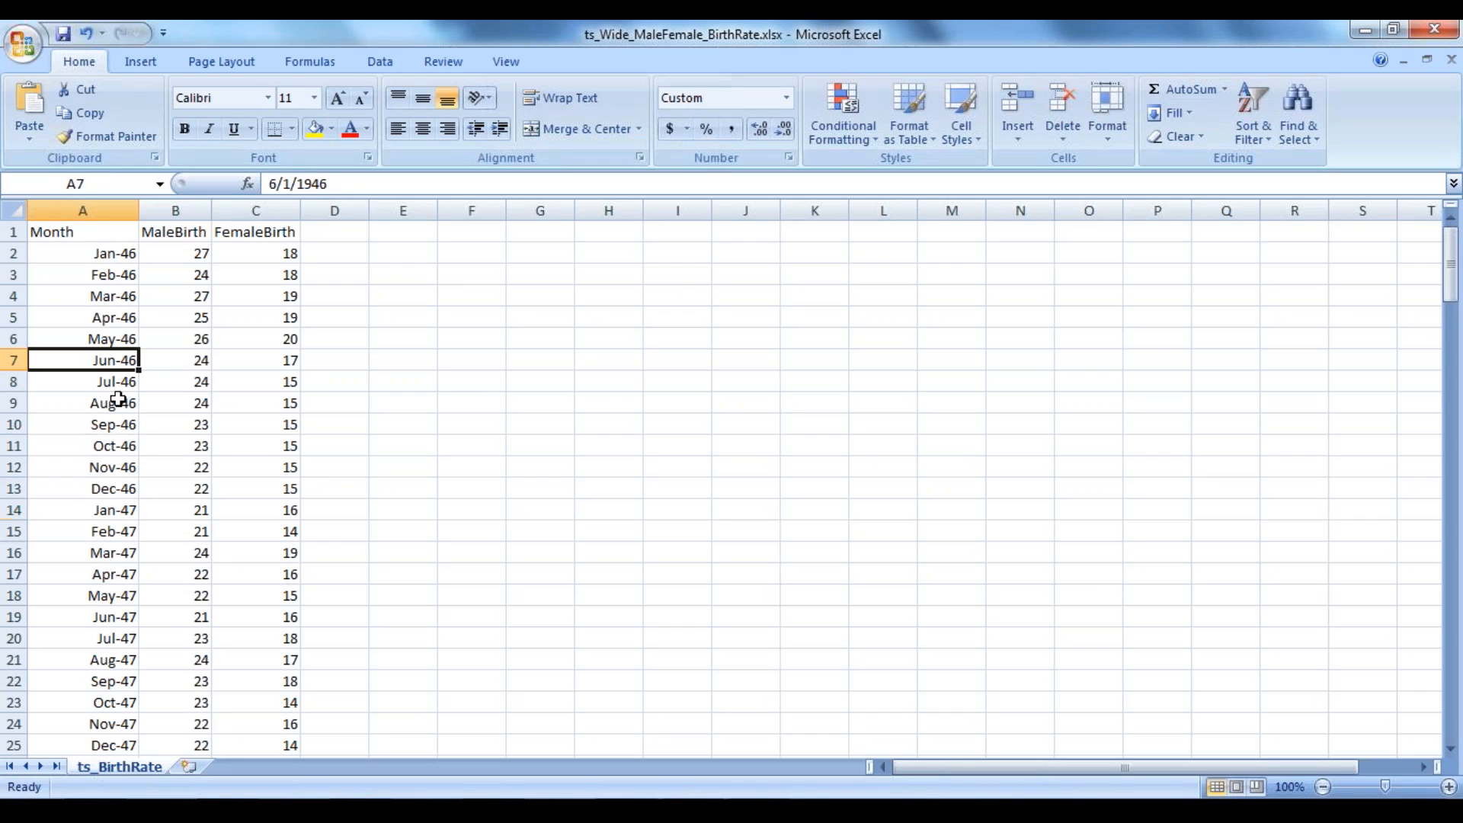
left_click(1435, 30)
left_click(729, 475)
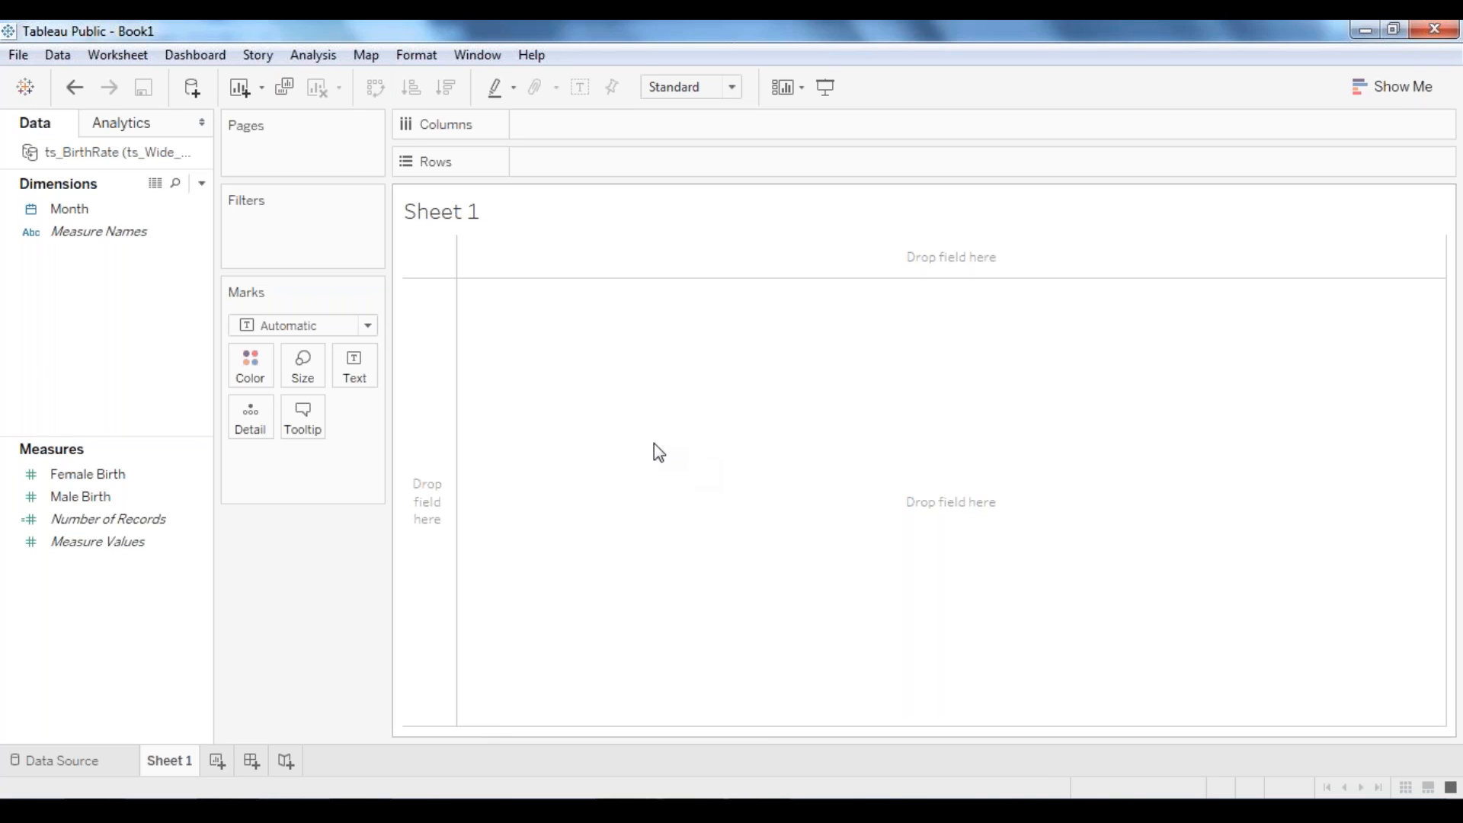
Step: In Tableau, build a continuous line chart of Male Birth by year of Month with Show Me, and add Female Birth to the rows
left_click(91, 218)
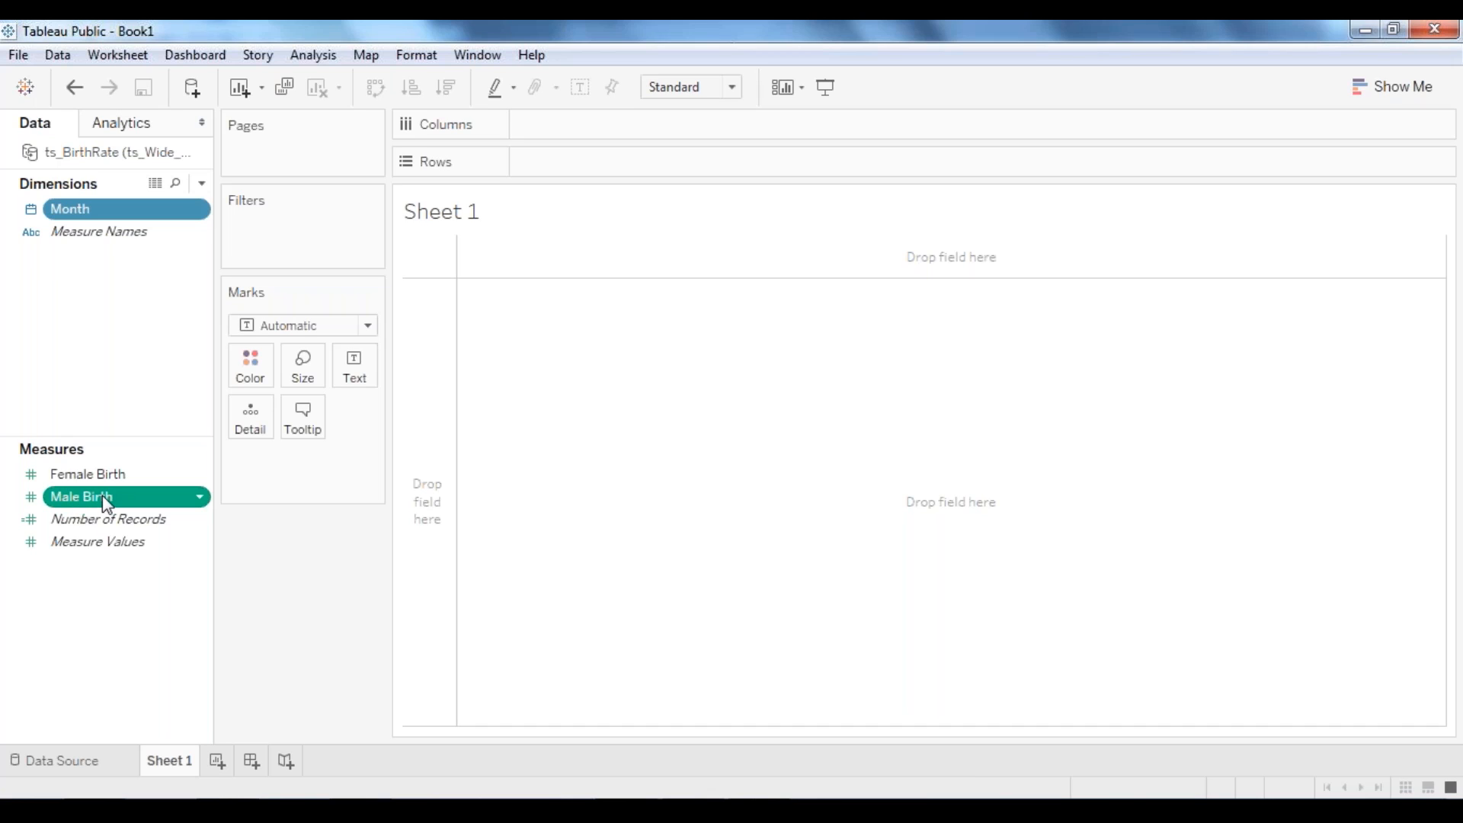
left_click(1388, 87)
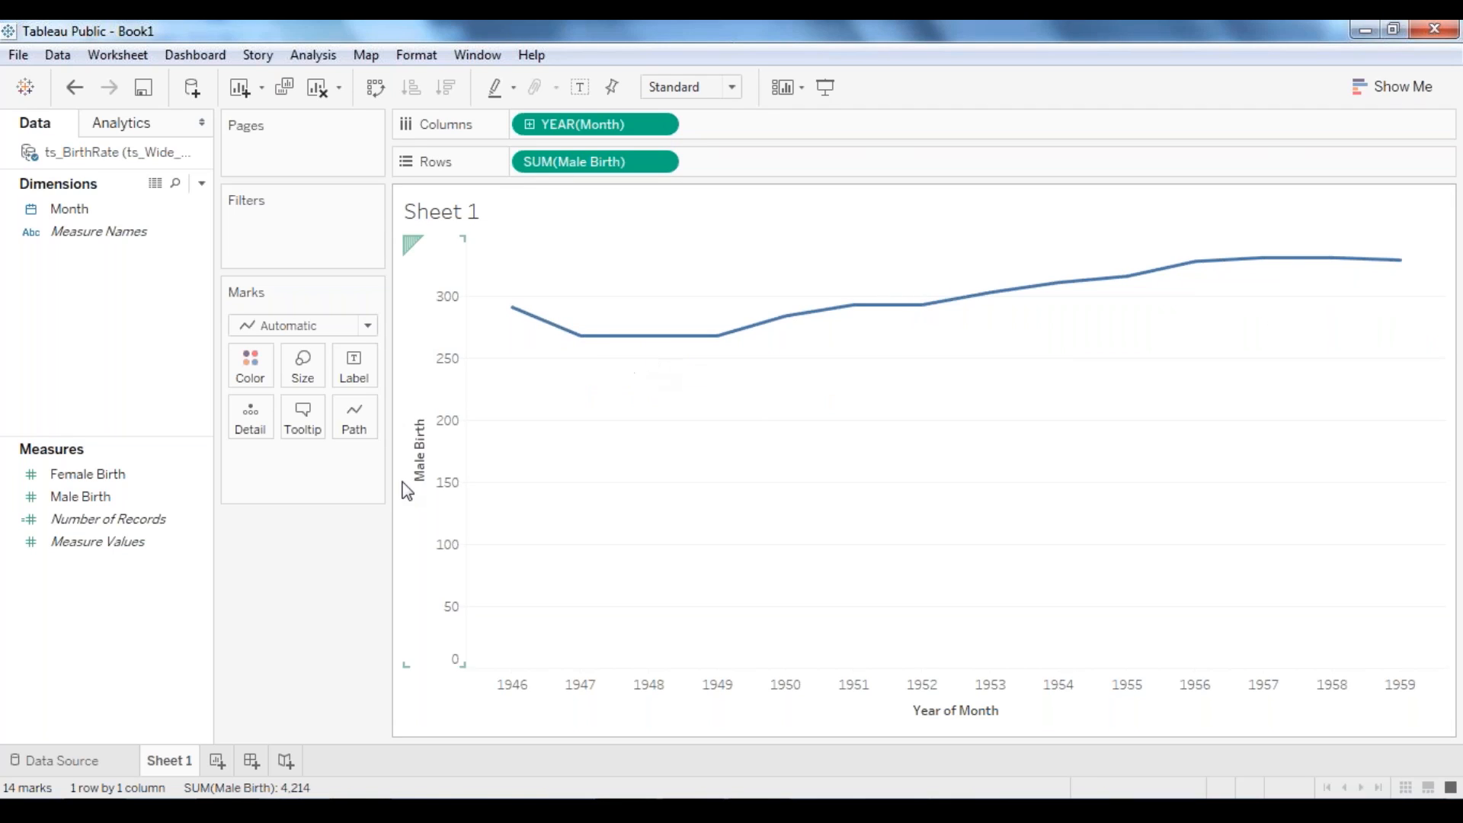
left_click(115, 496)
left_click(115, 476)
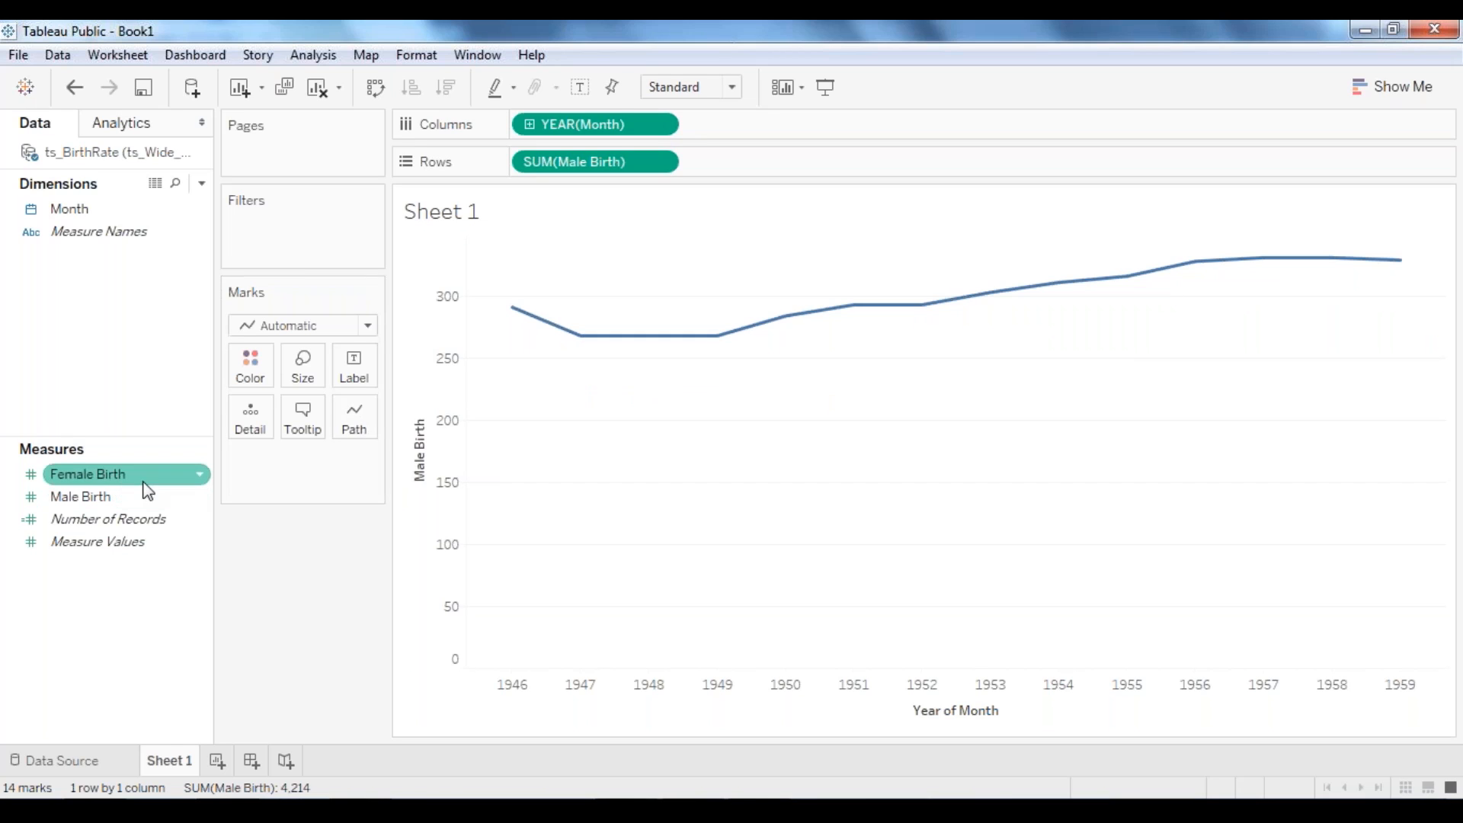
left_click_drag(114, 480, 774, 154)
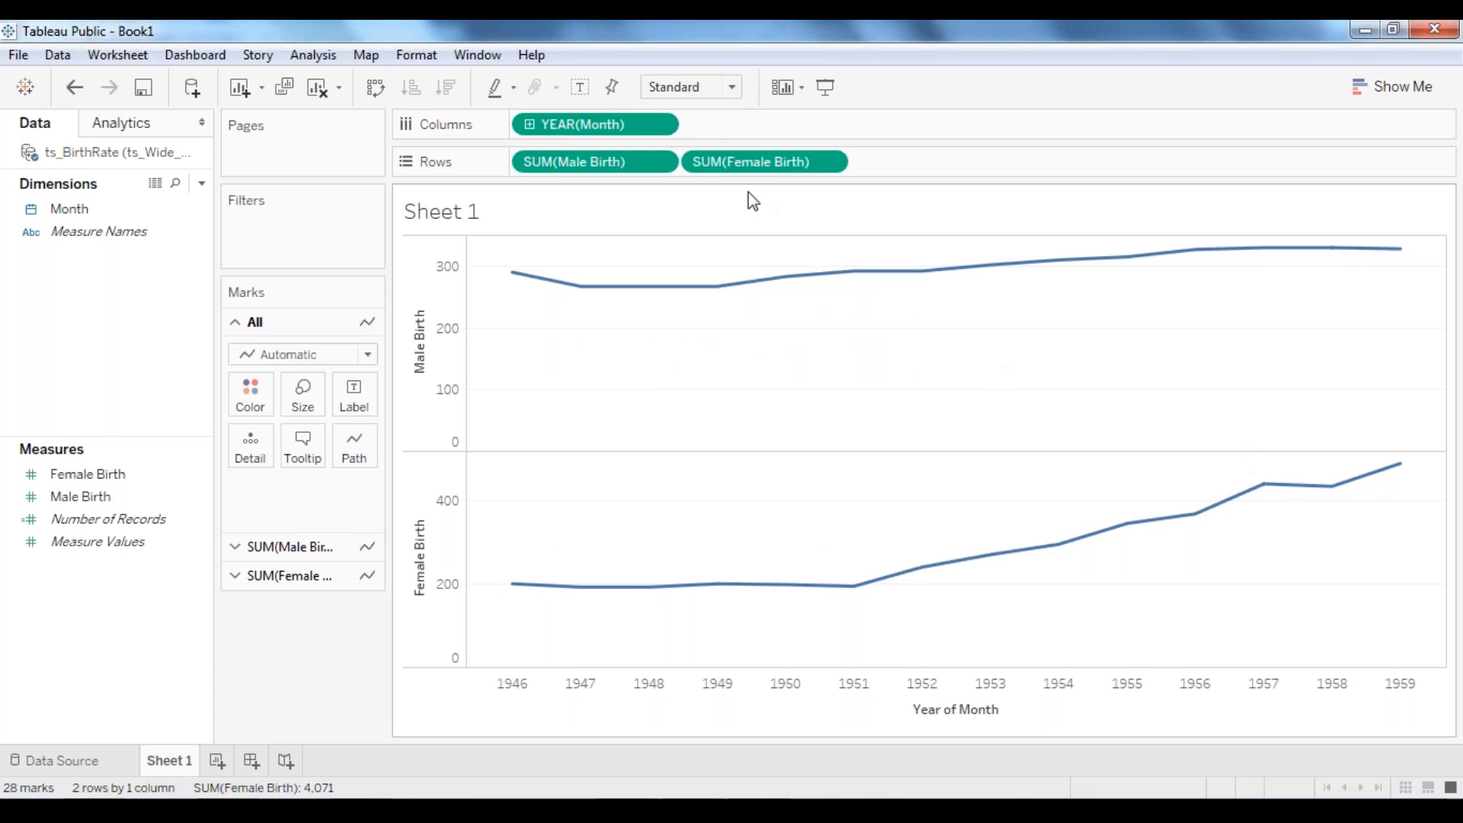
Step: Change the Month field on the columns to the discrete month part and inspect the birth totals at the line's first points
left_click(660, 126)
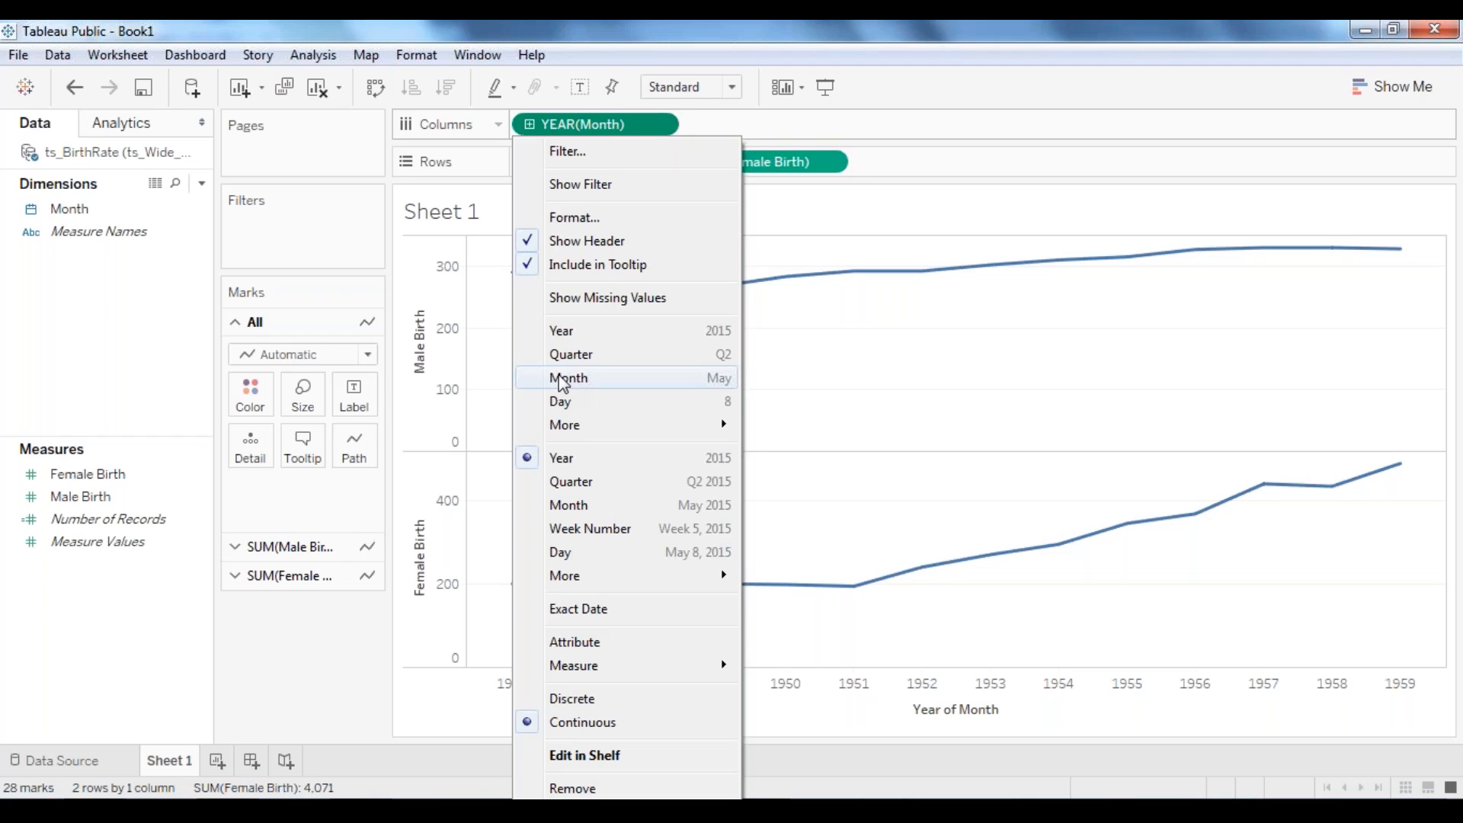
left_click(562, 379)
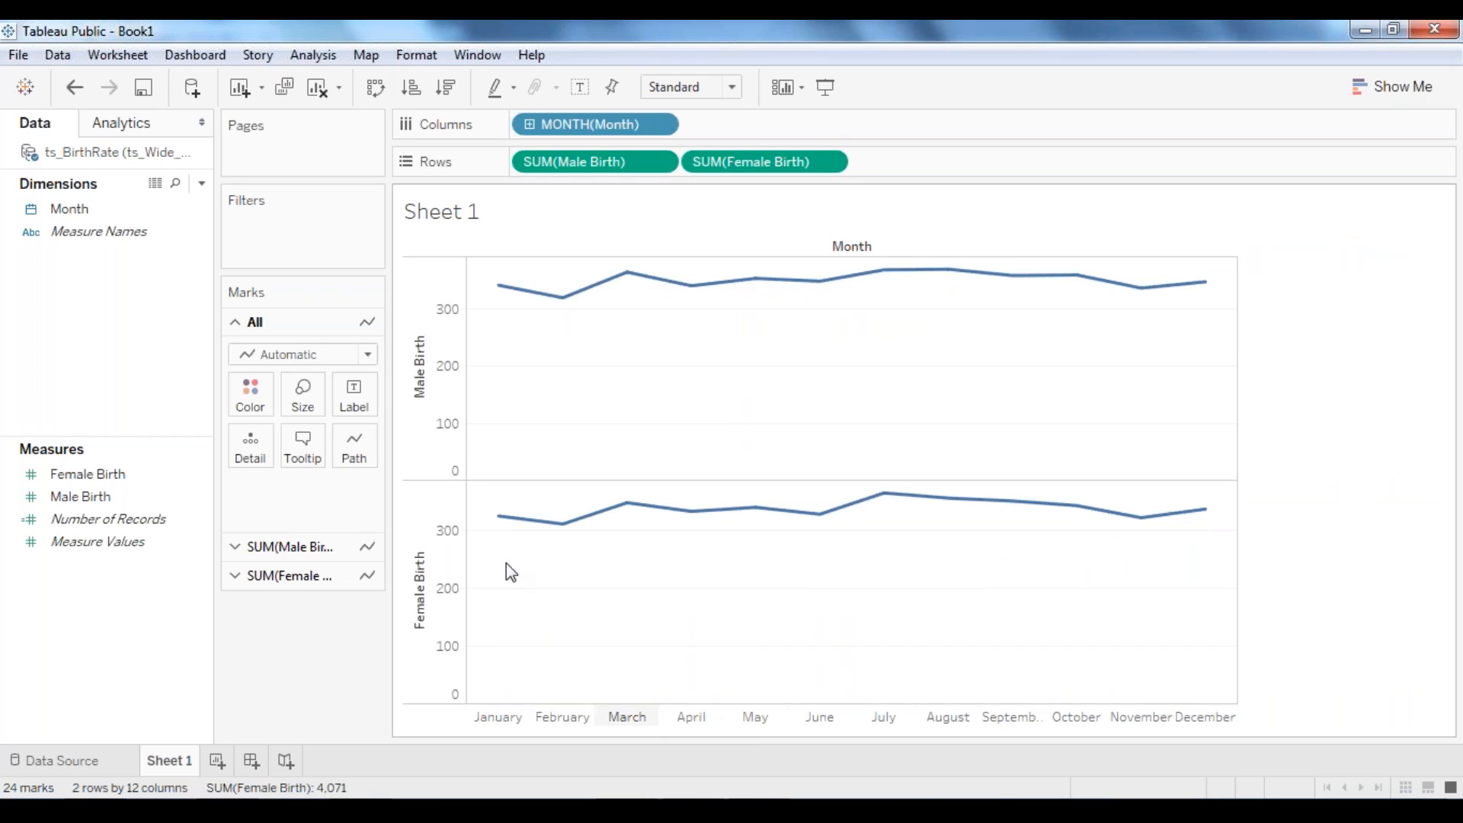
mouse_move(501, 527)
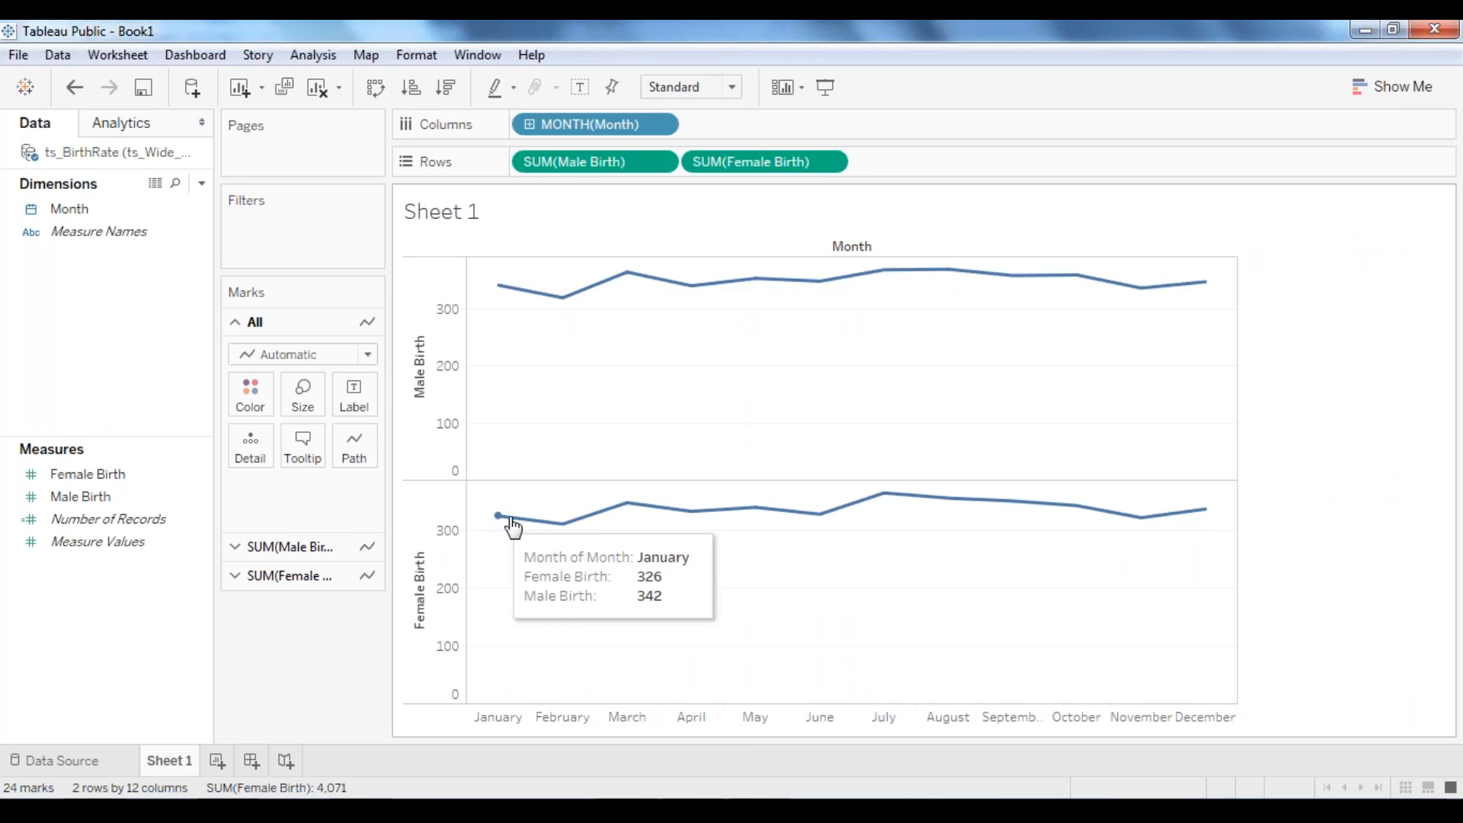
mouse_move(587, 527)
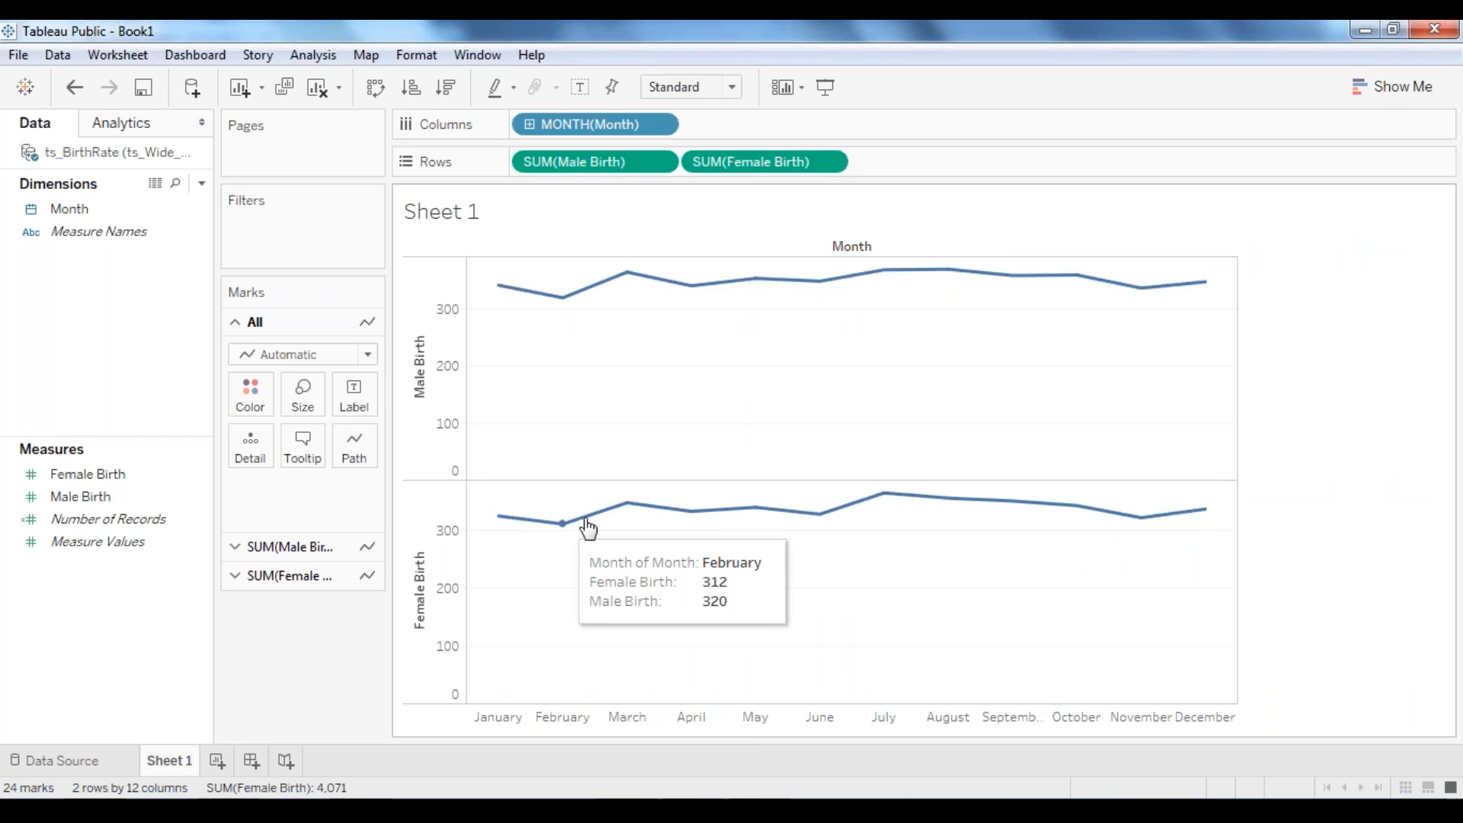
mouse_move(626, 510)
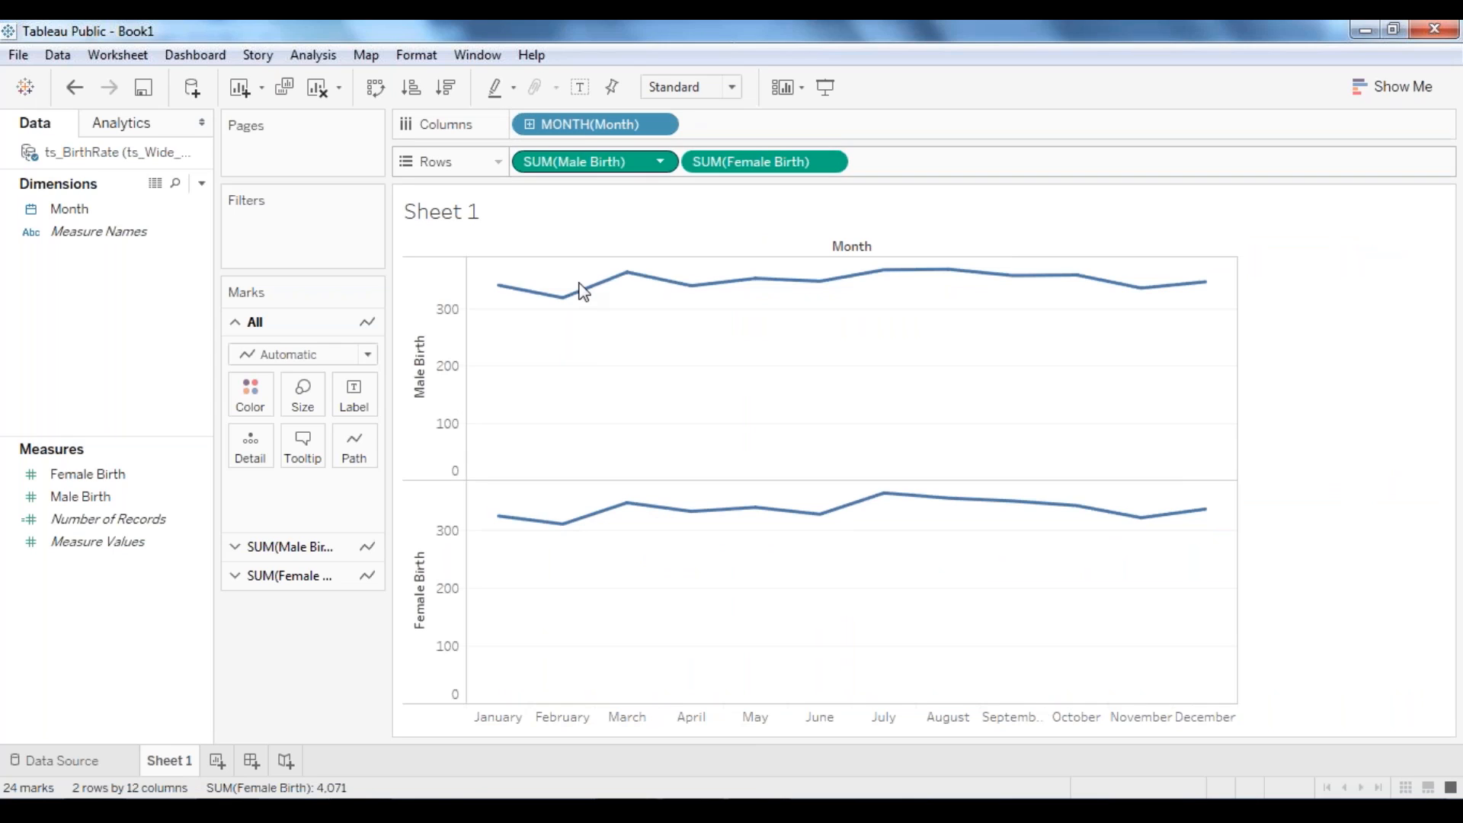
Step: Change the Month field on the columns to the continuous month-and-year level
left_click(661, 126)
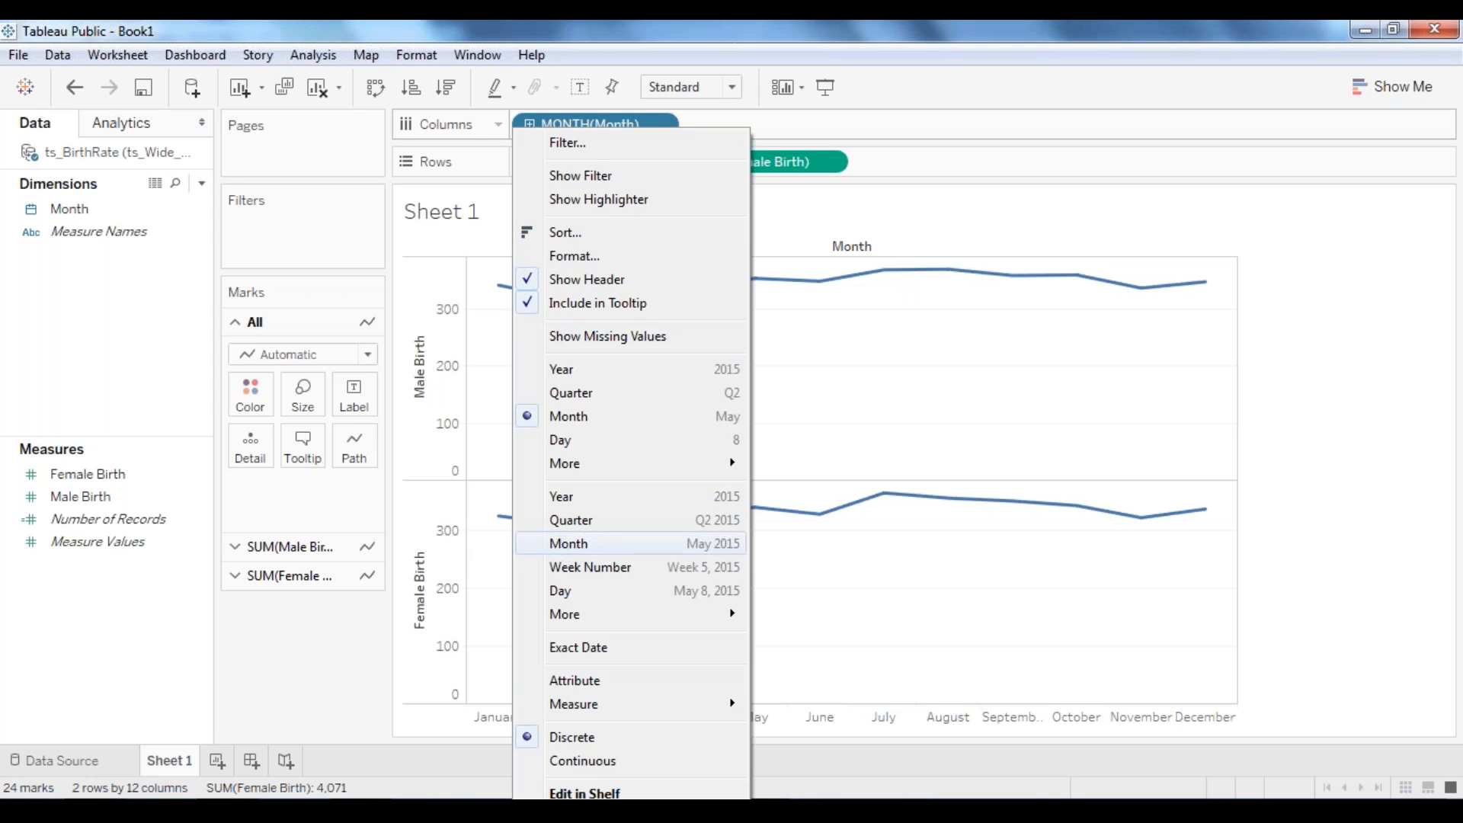
left_click(580, 543)
mouse_move(526, 593)
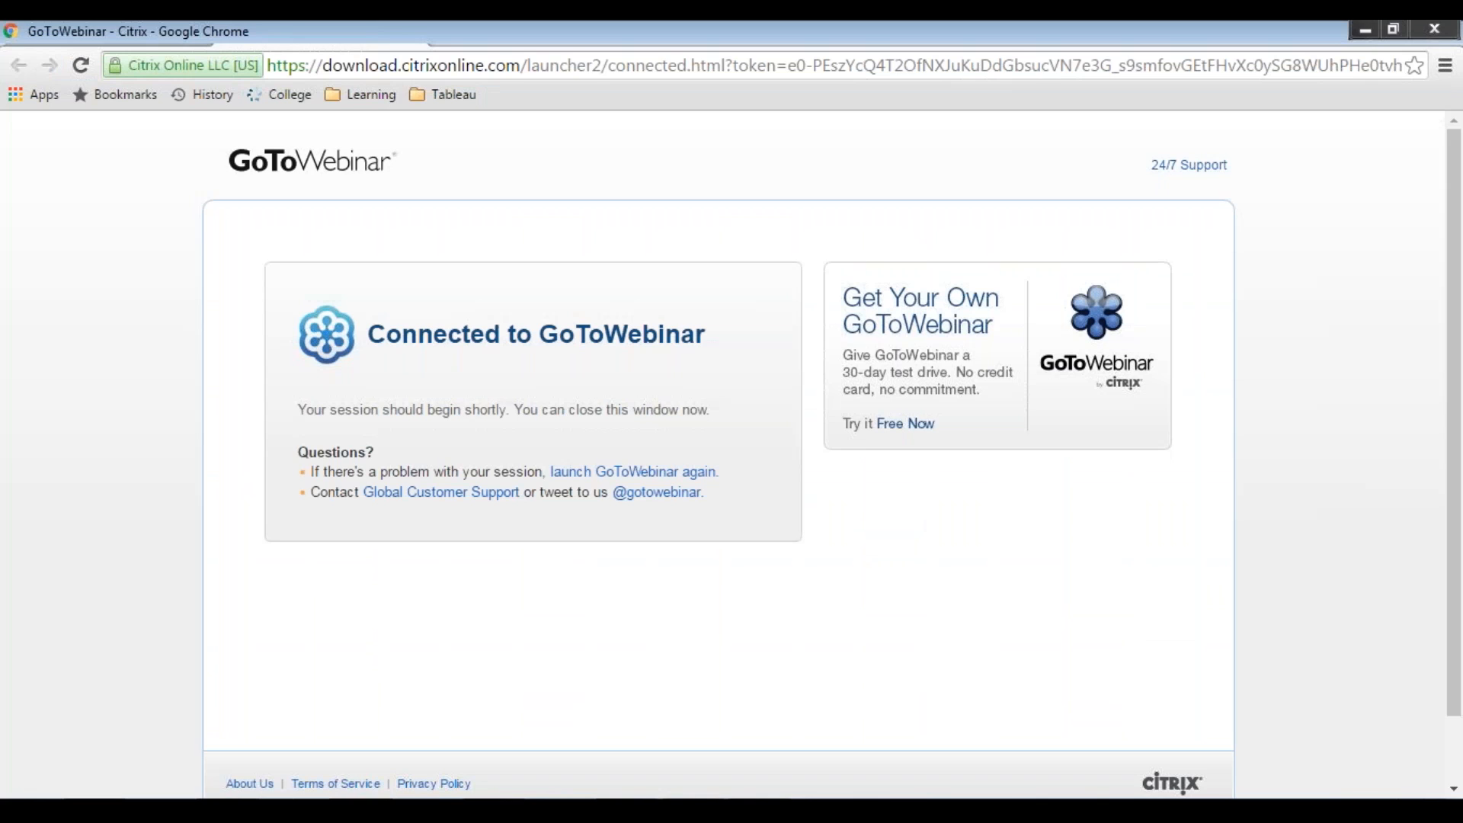
Step: Switch to Chrome, search Google for "libreoffice" in a new tab, and close that tab
left_click(445, 34)
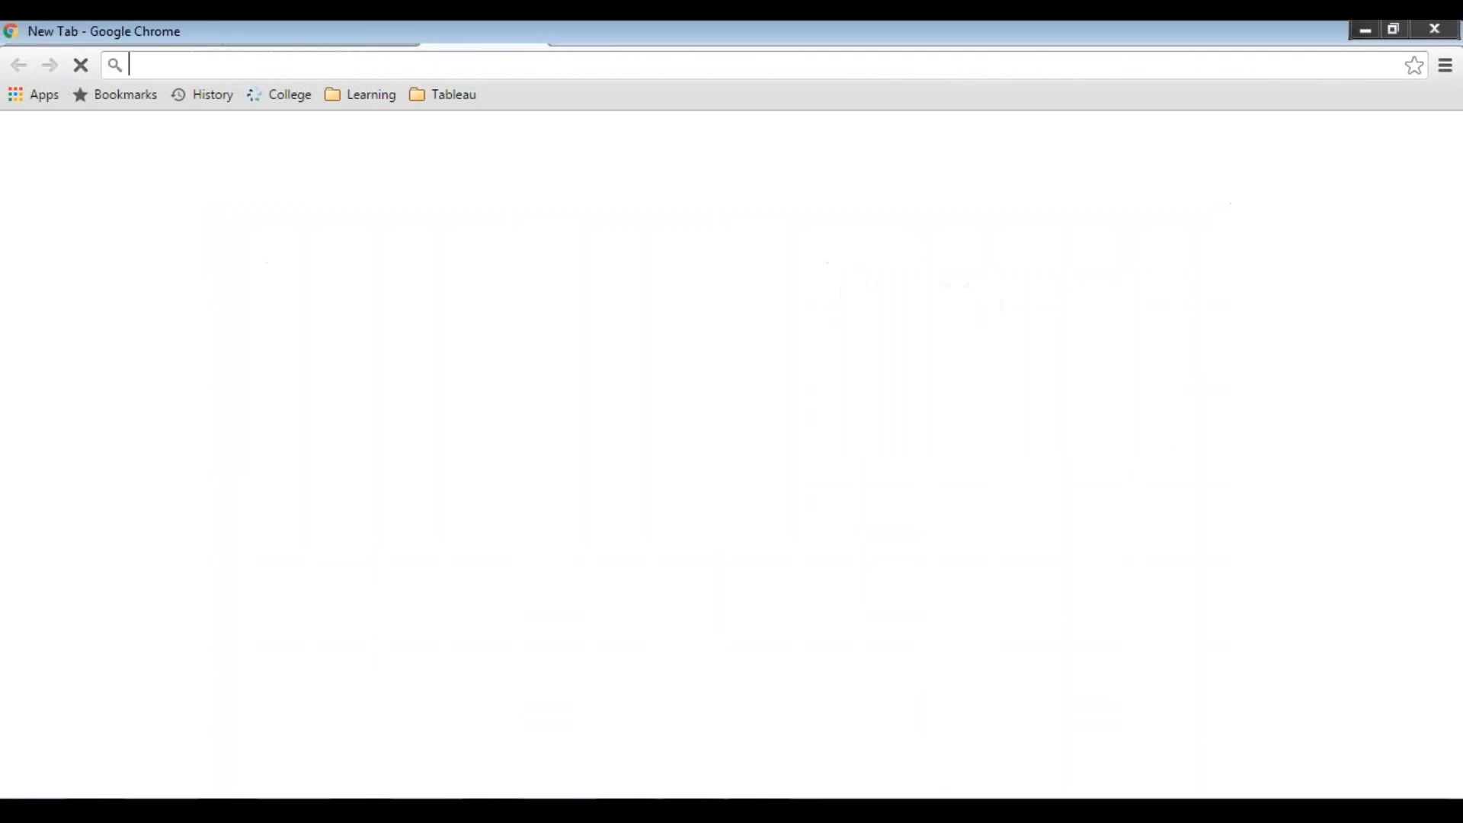
type("libre")
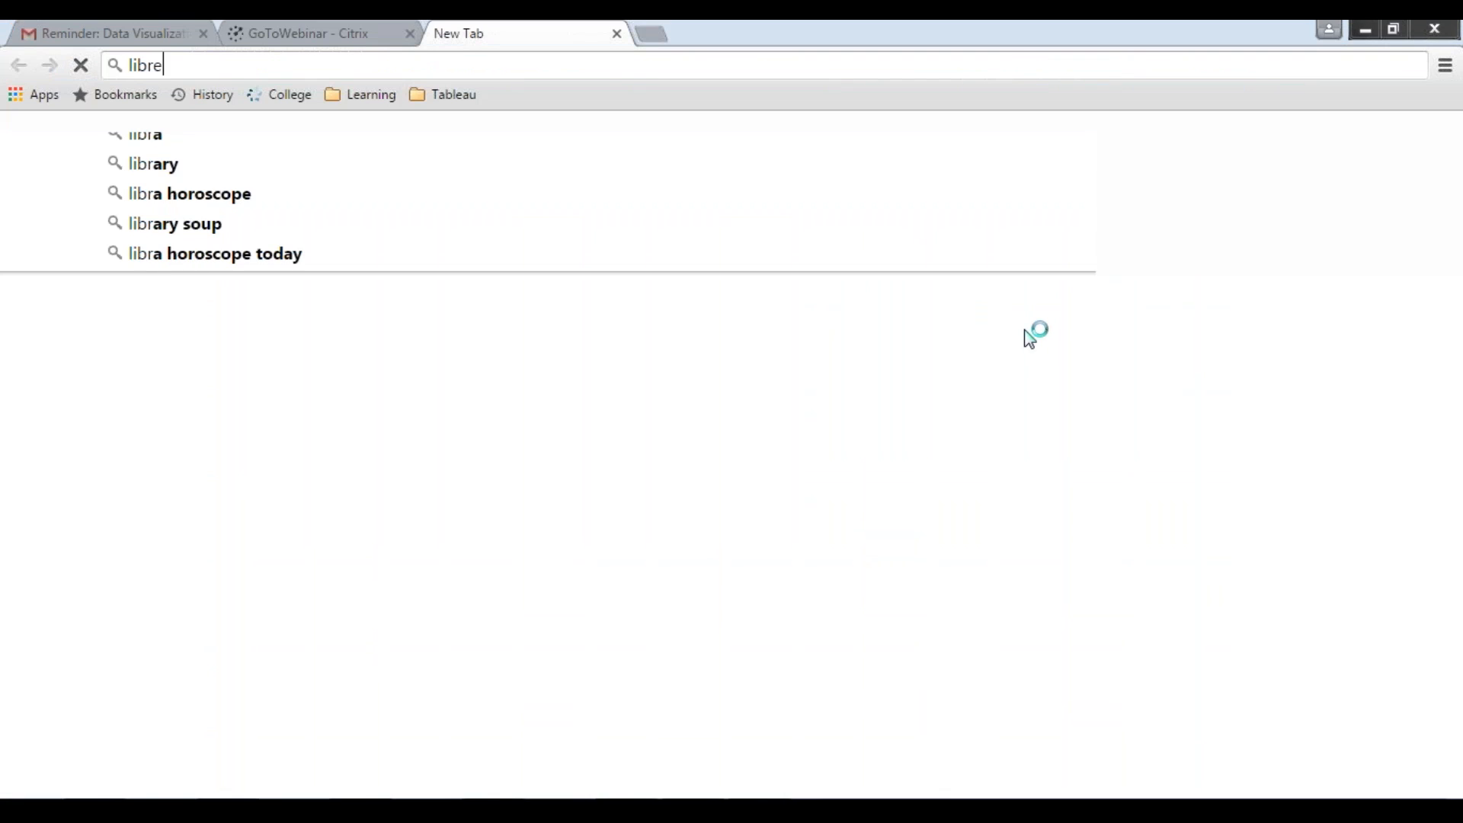
type("office")
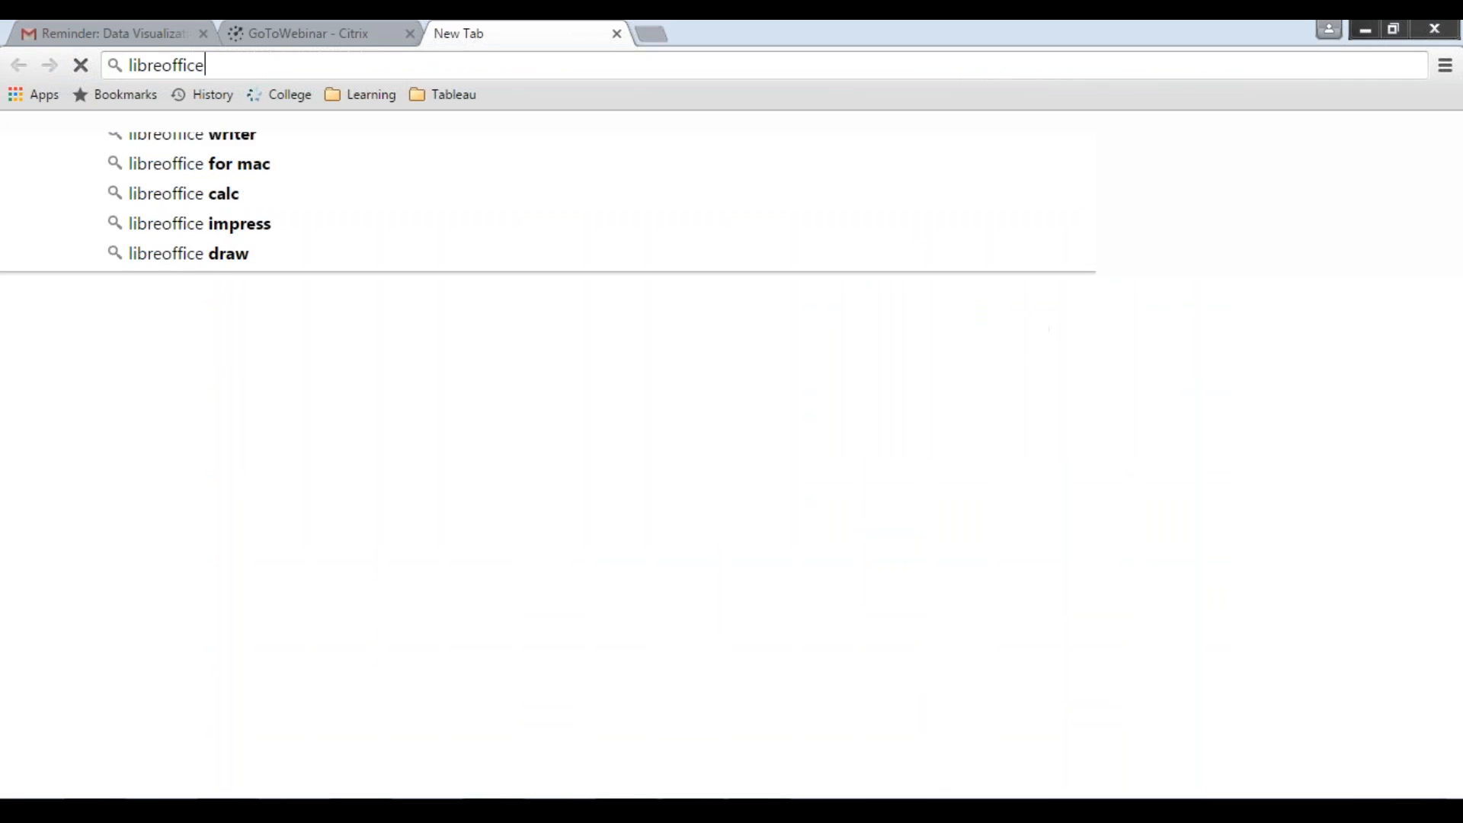
key("Return")
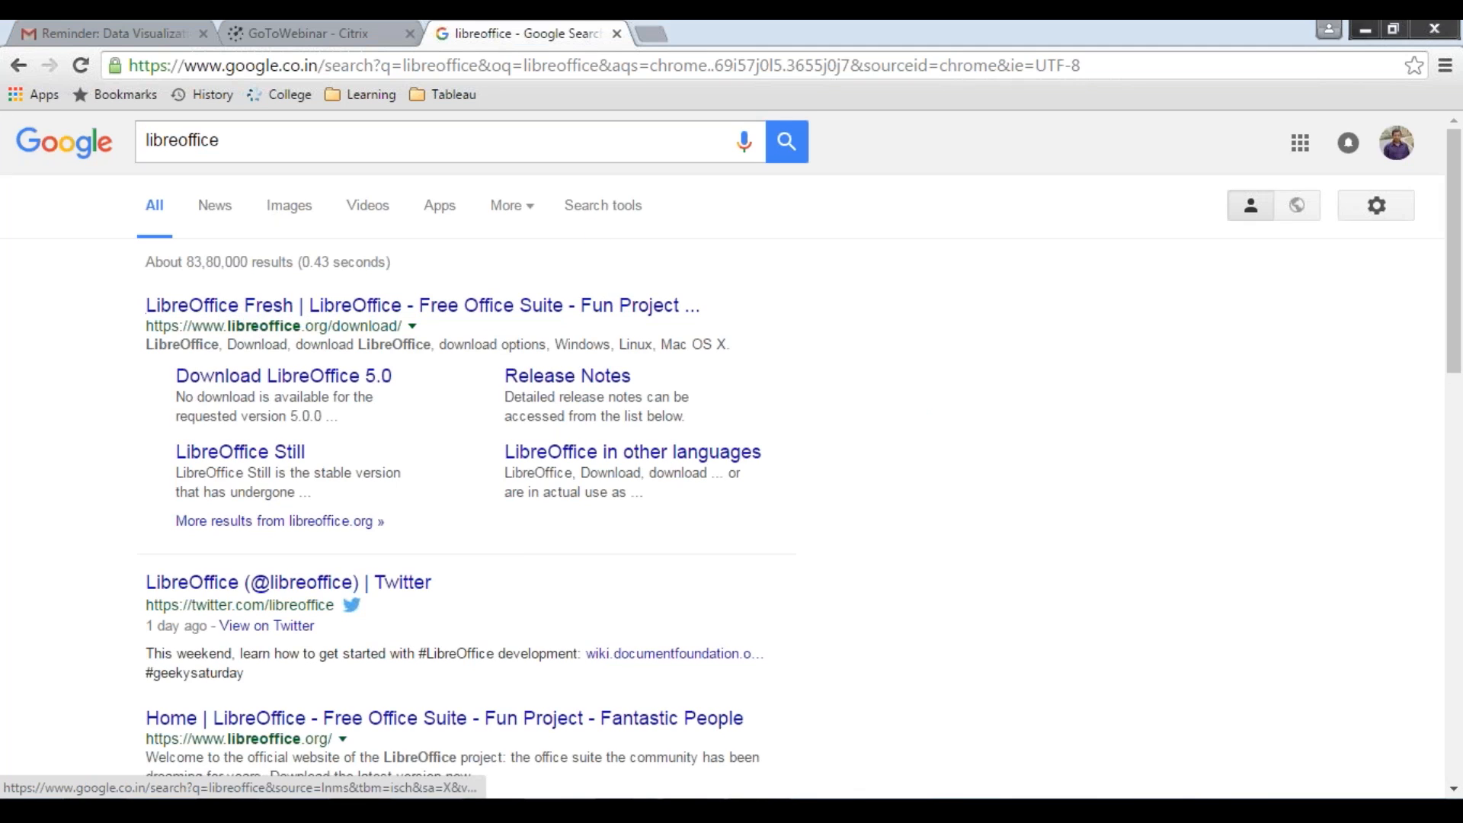
left_click(616, 38)
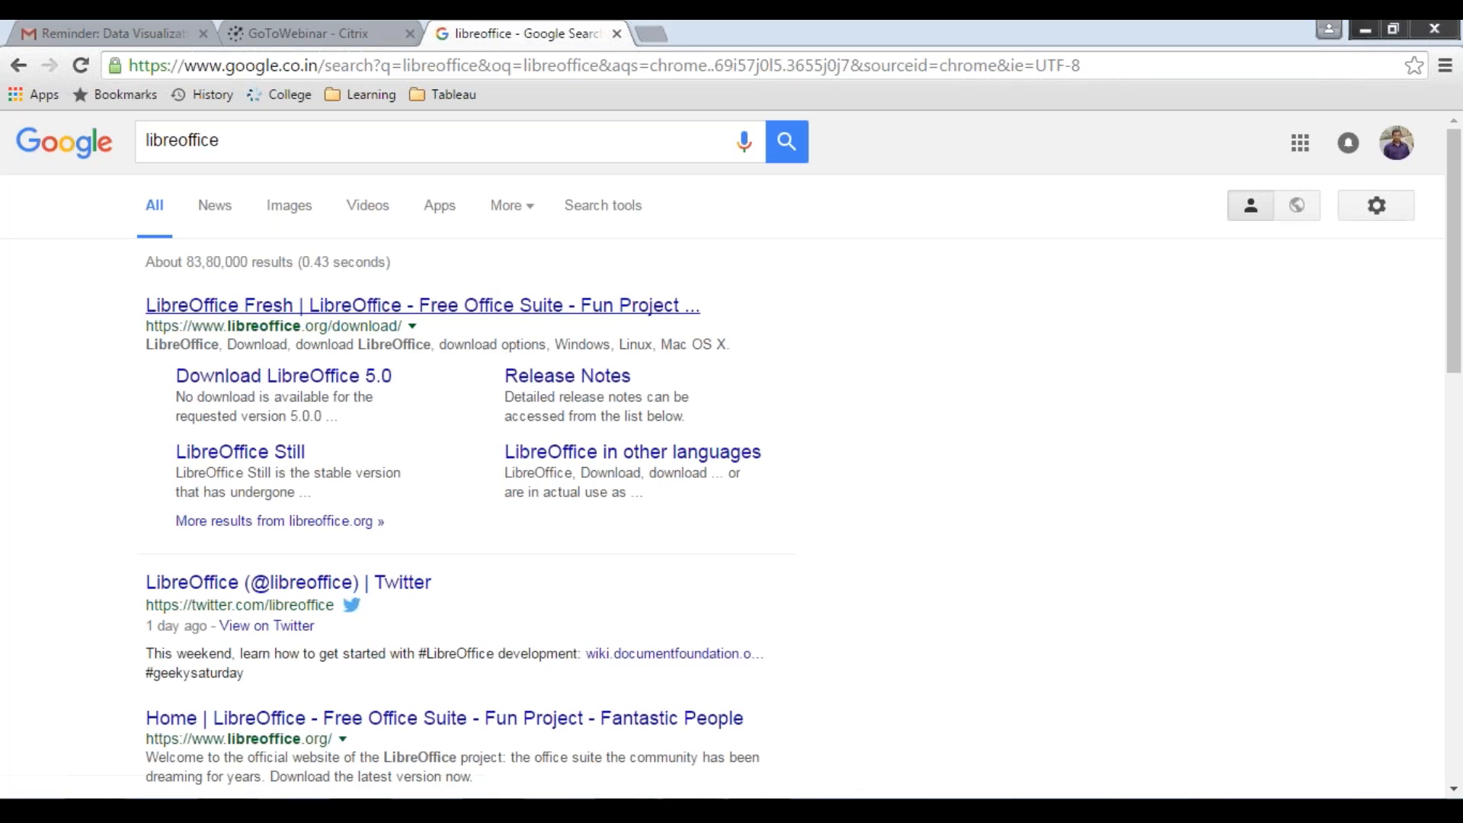
left_click(616, 34)
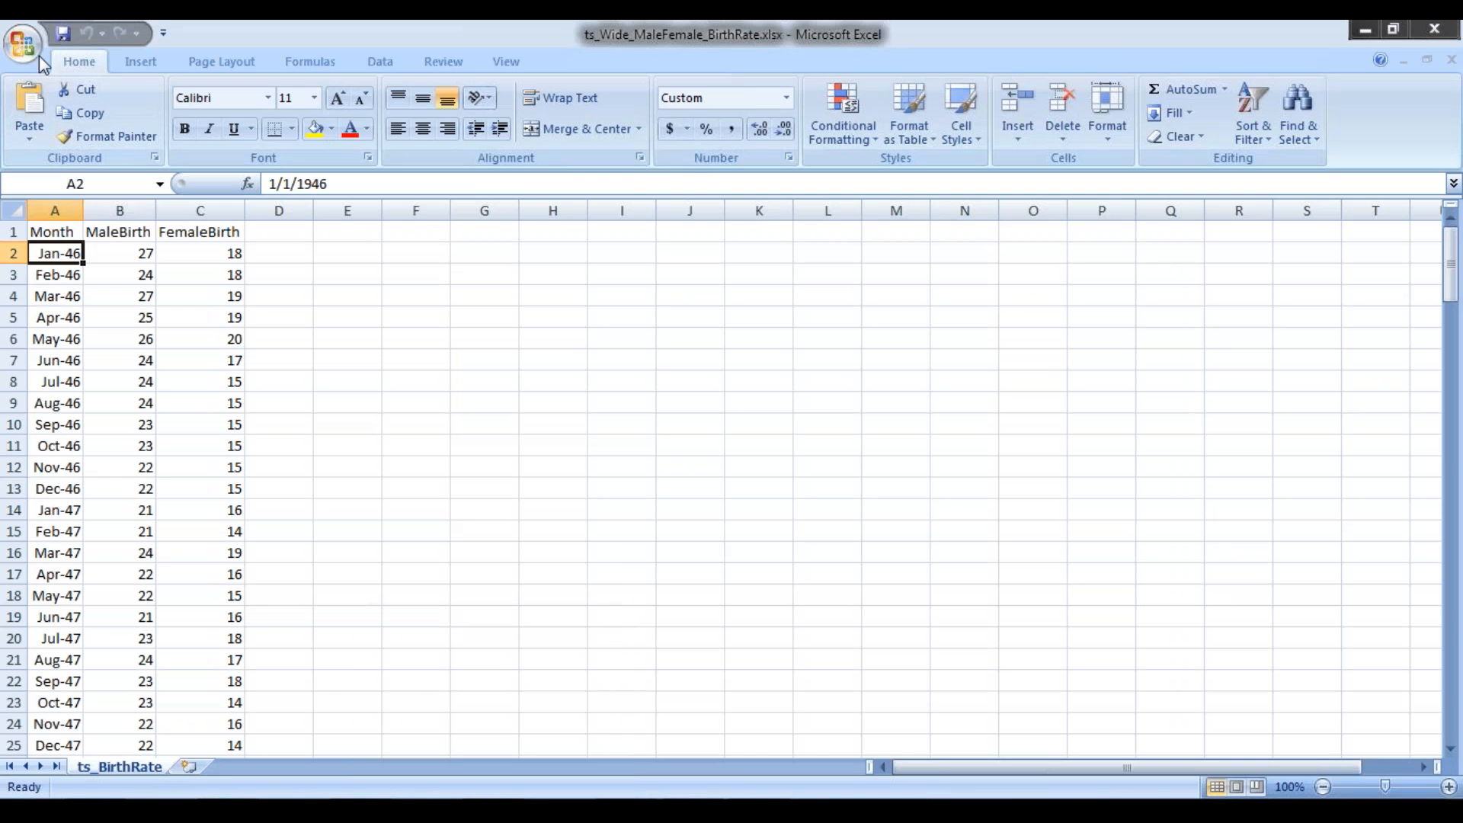
Step: Save a copy of the birth-rate workbook to the Desktop in CSV (Comma delimited) format, keeping that format
left_click(25, 61)
mouse_move(82, 237)
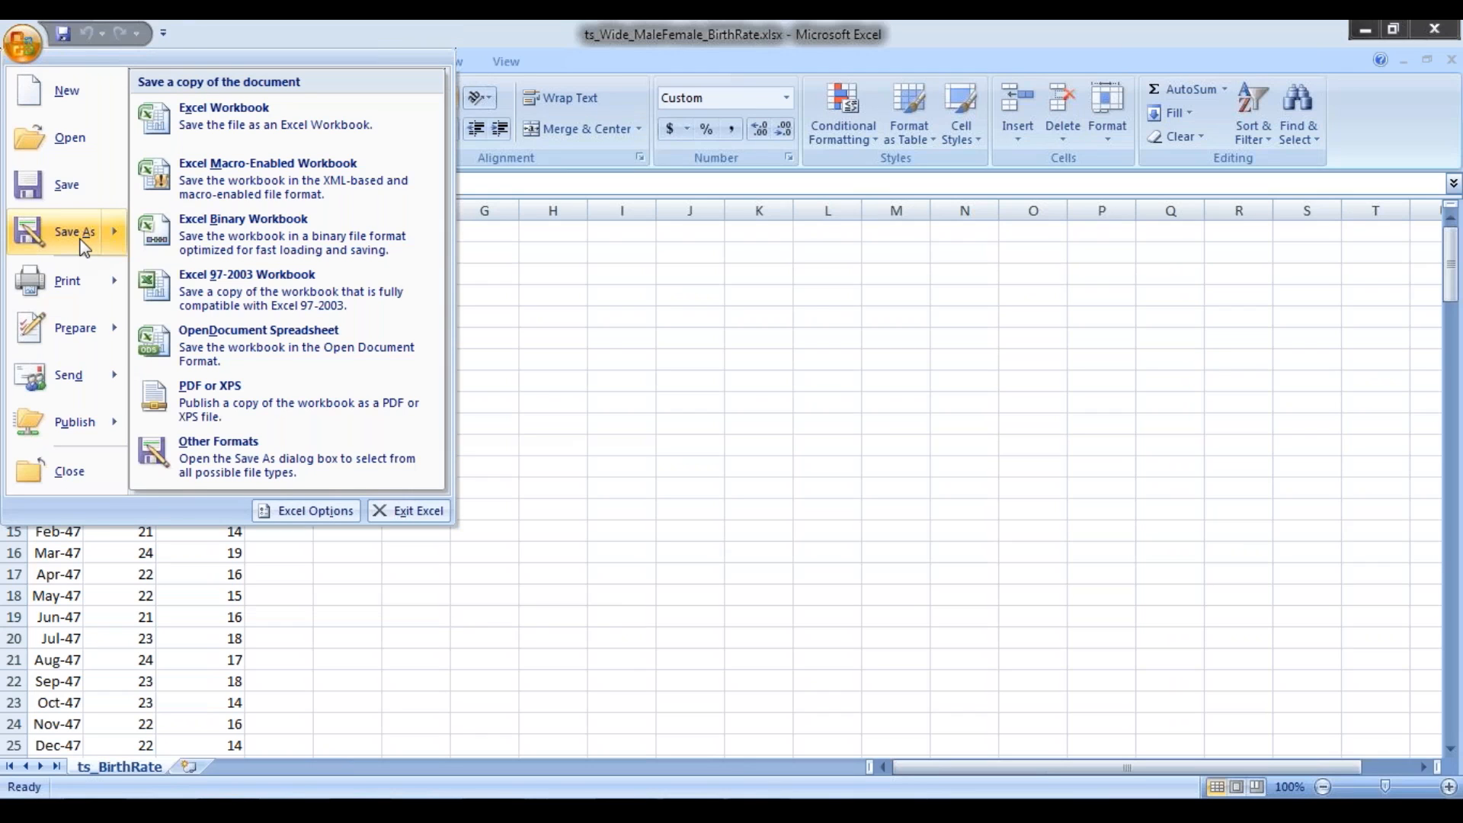
left_click(276, 465)
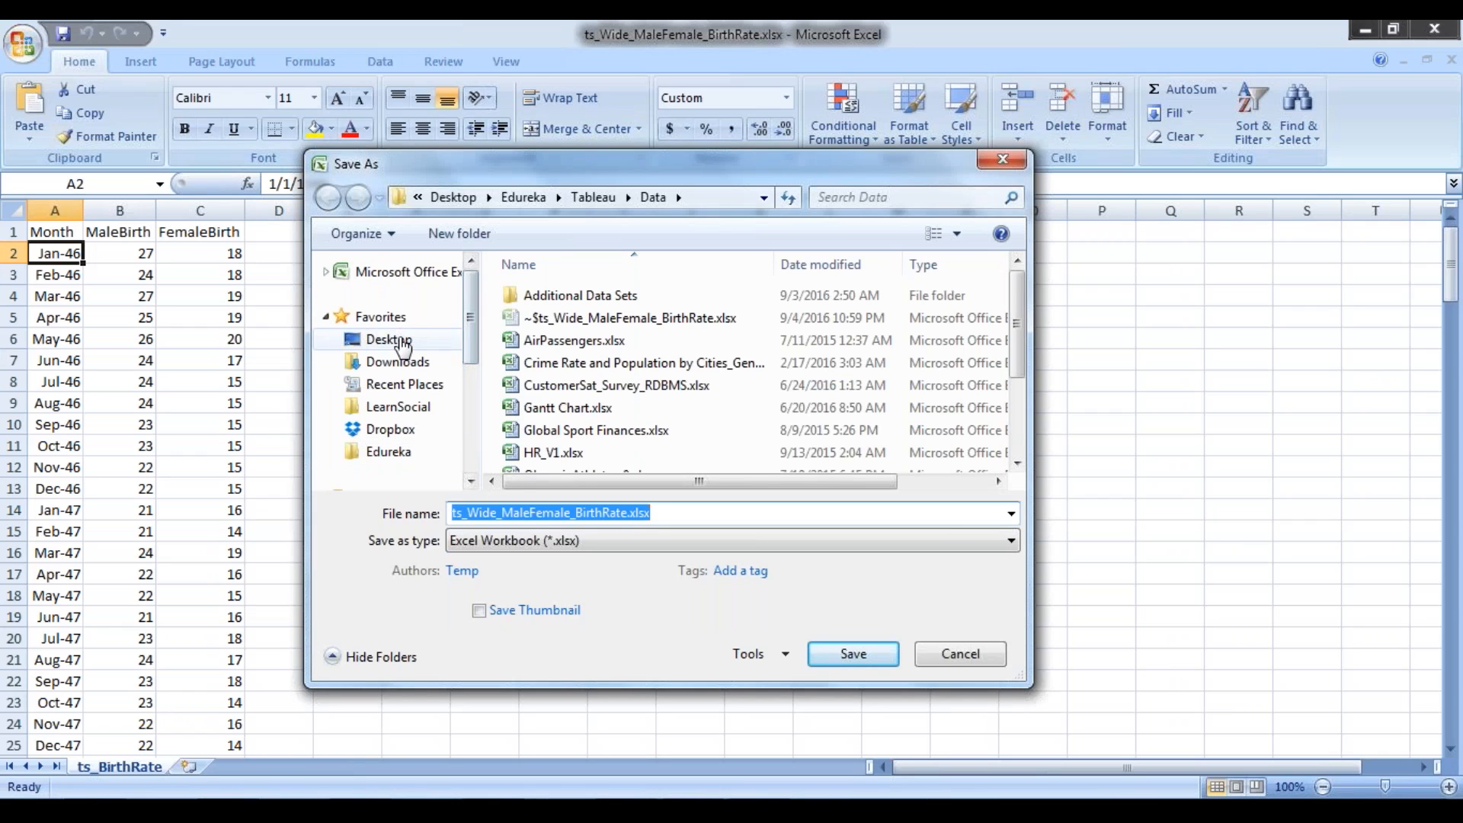
left_click(572, 540)
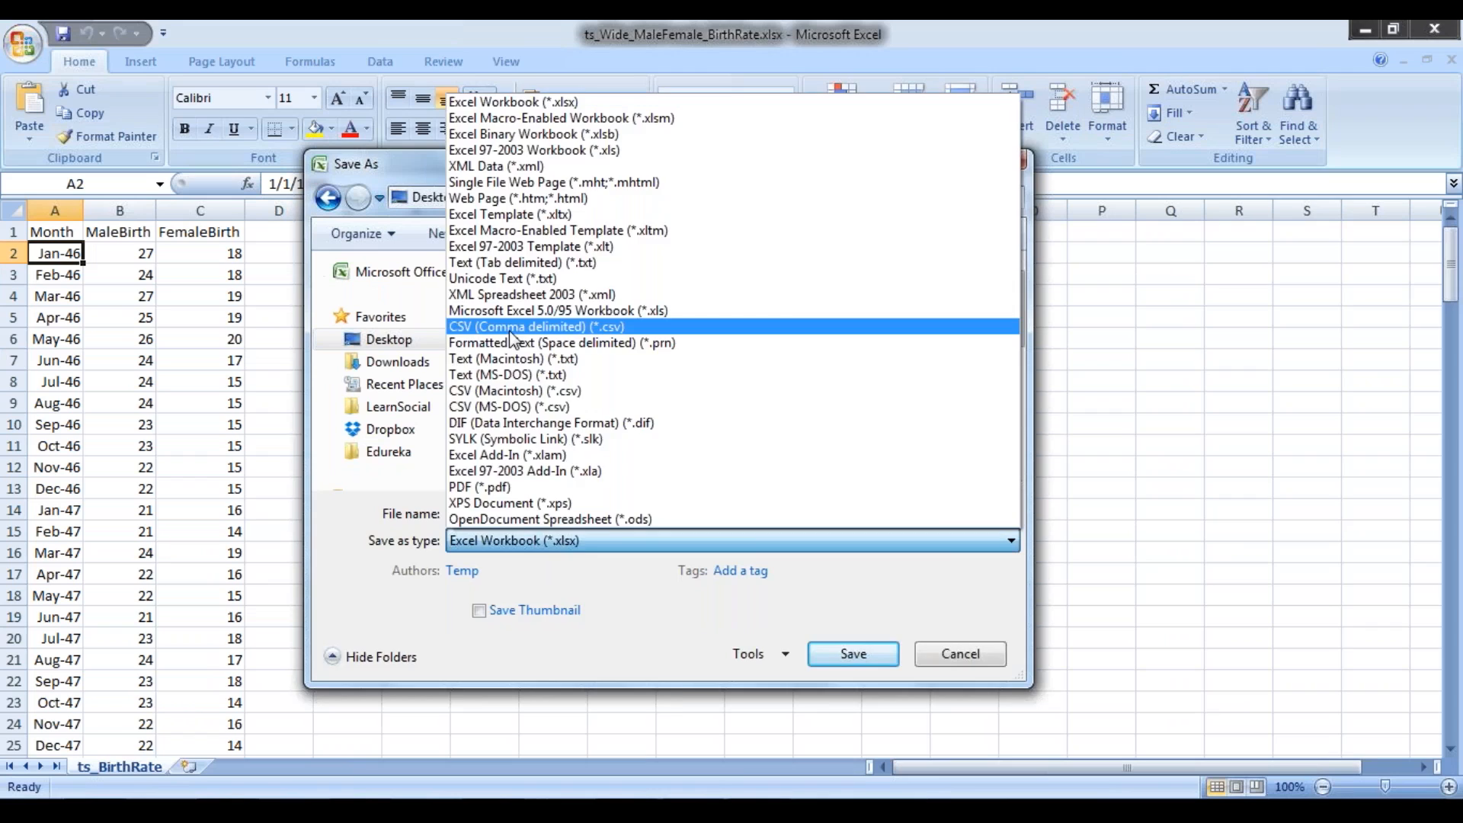
left_click(535, 334)
left_click(854, 629)
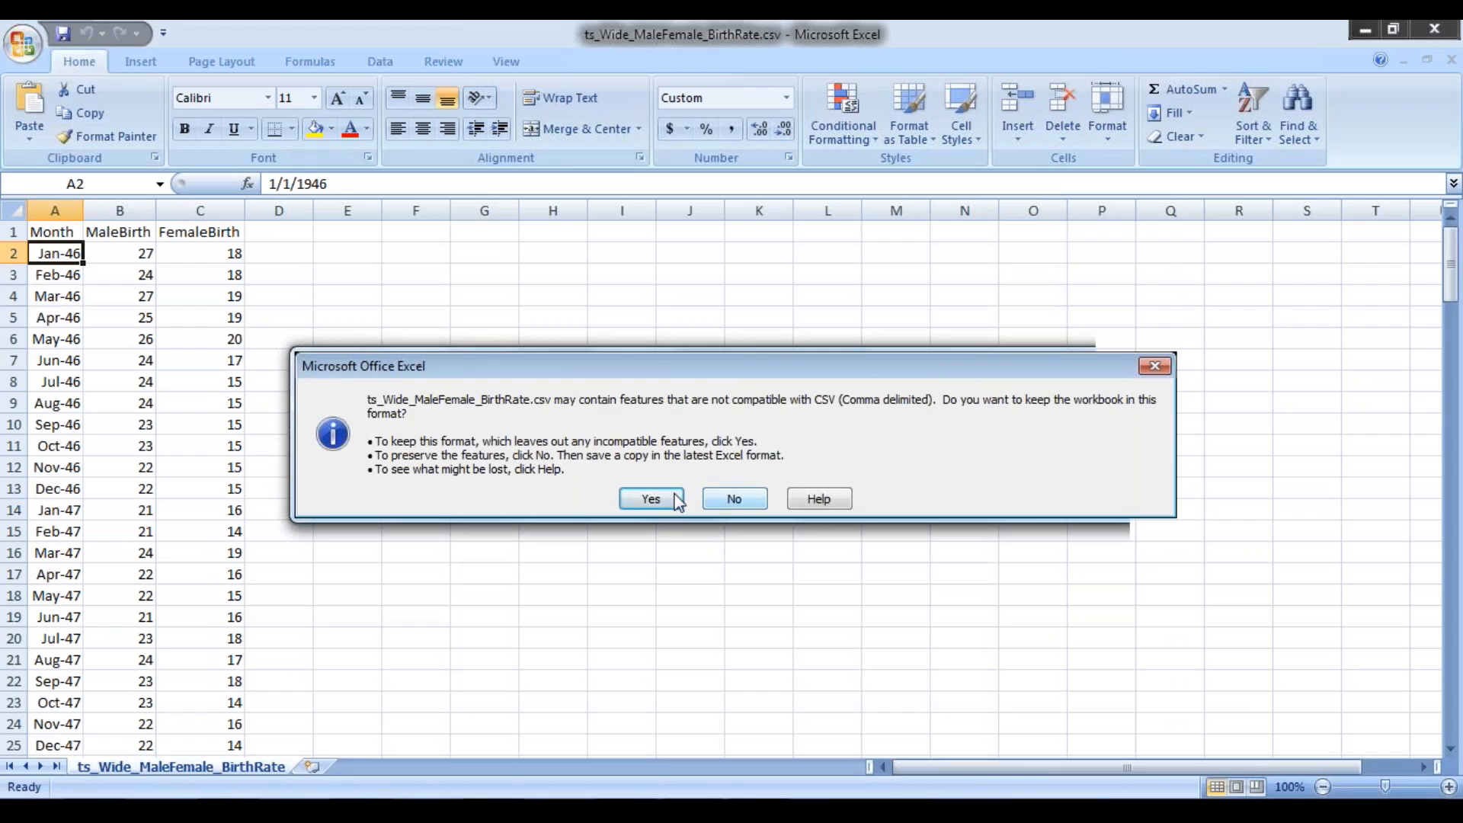
left_click(651, 499)
Step: Copy ts_Wide_MaleFemale_BirthRate.csv from the desktop into the Tableau Batch 2016_09_03 folder in Google Drive in Opera
left_click(1447, 30)
left_click(298, 811)
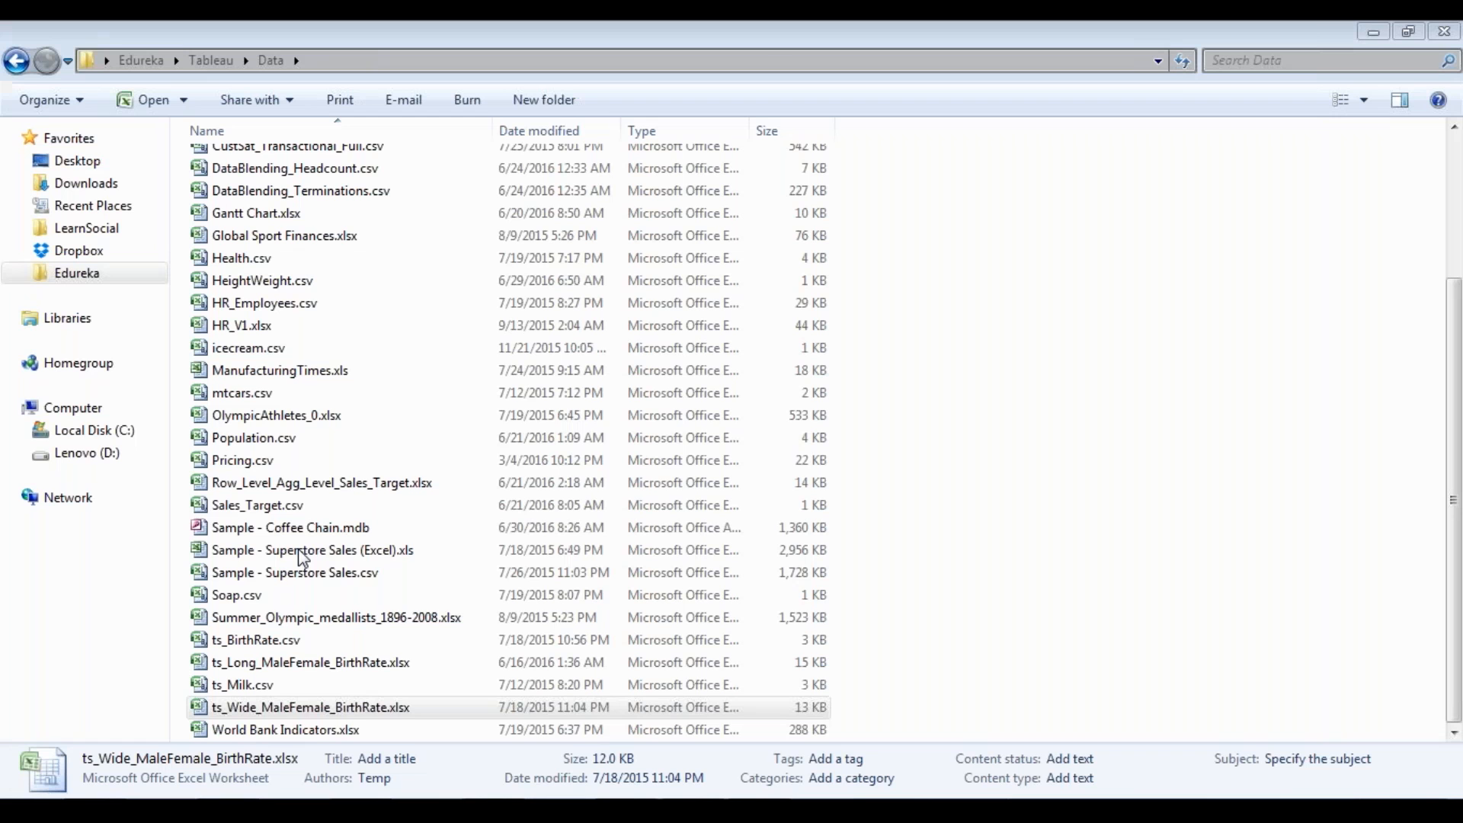
key("super+d")
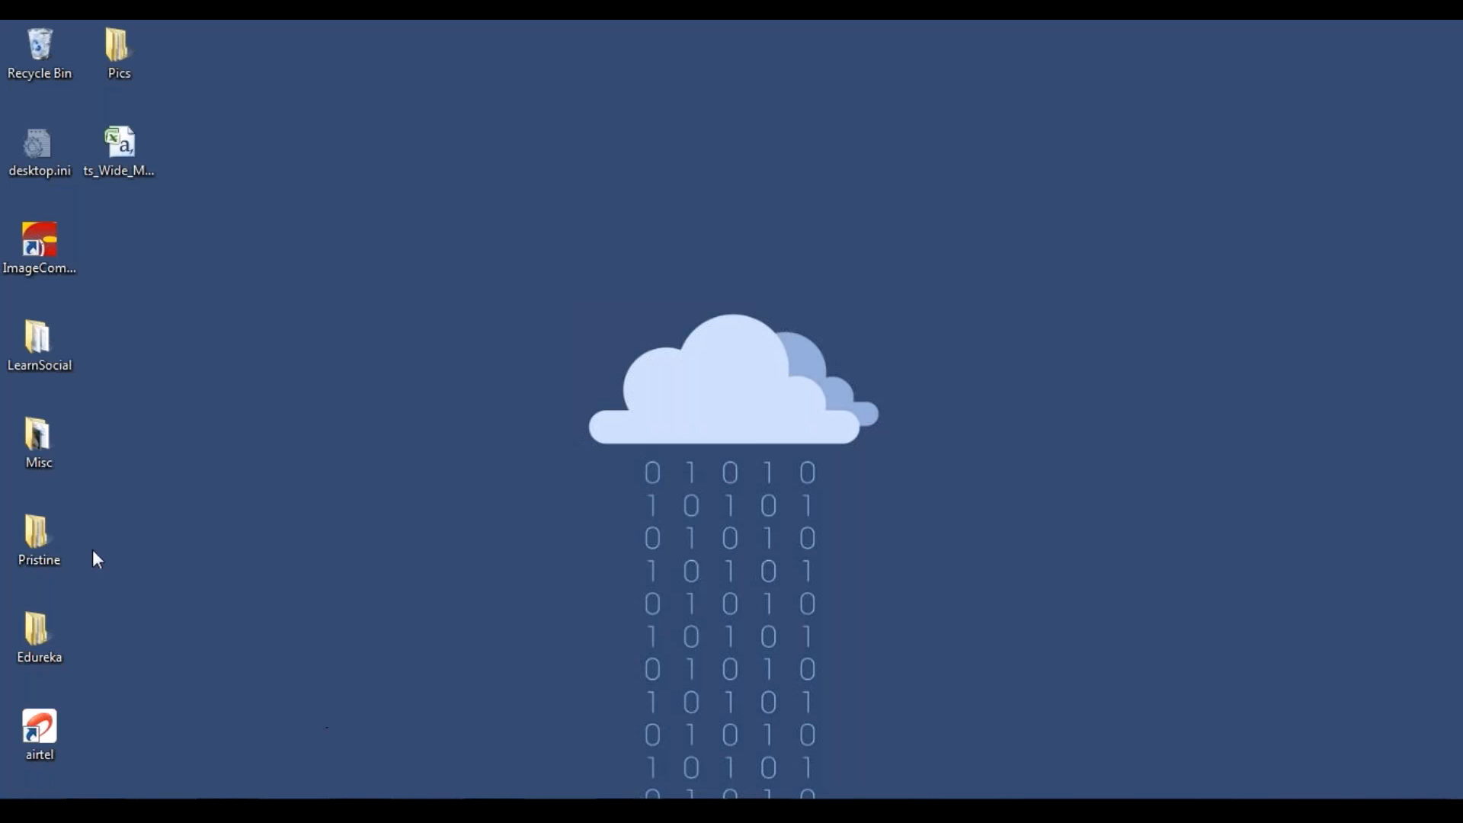
left_click_drag(112, 156, 519, 495)
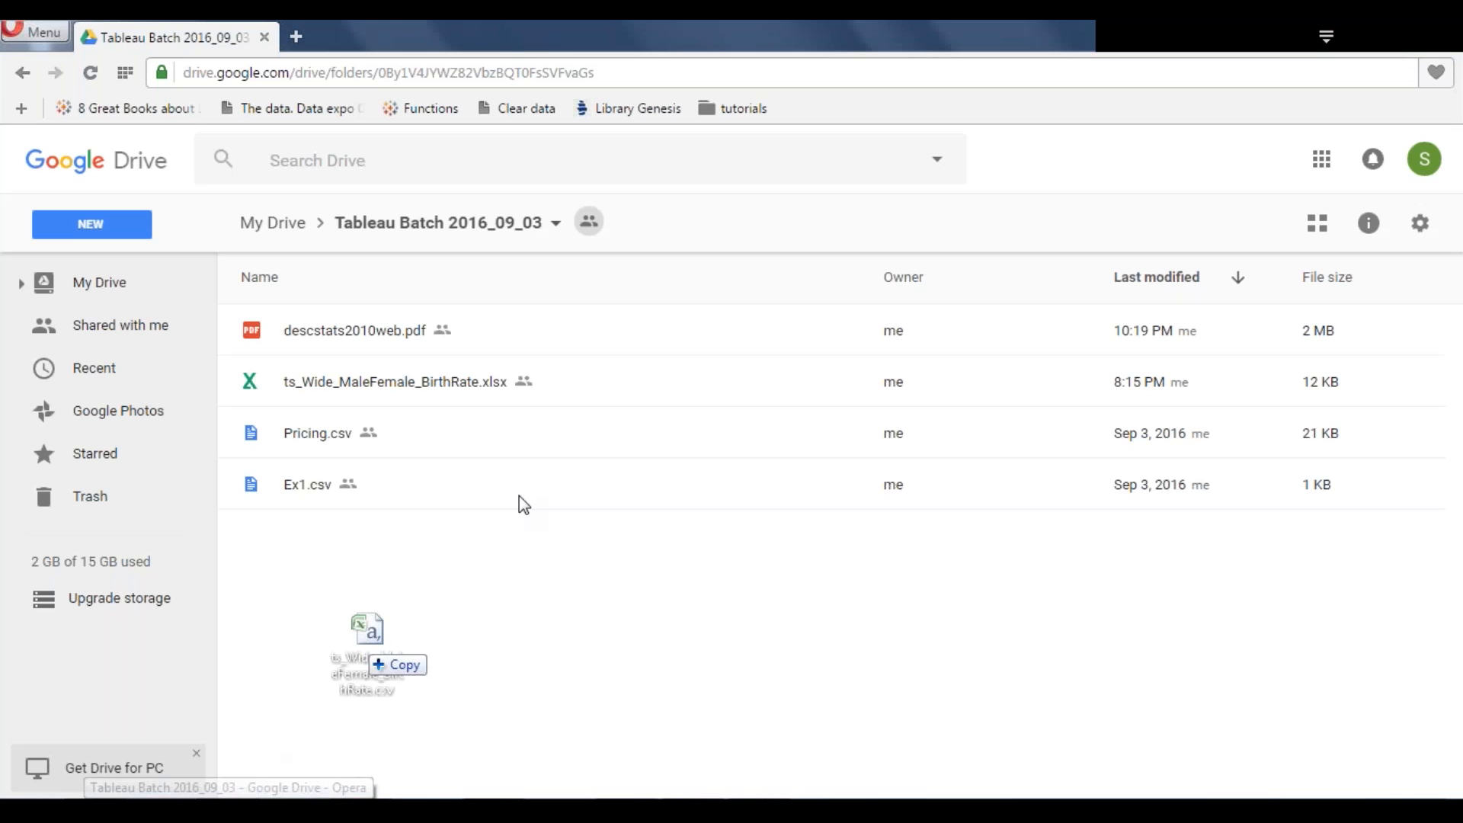
left_click_drag(519, 495, 464, 512)
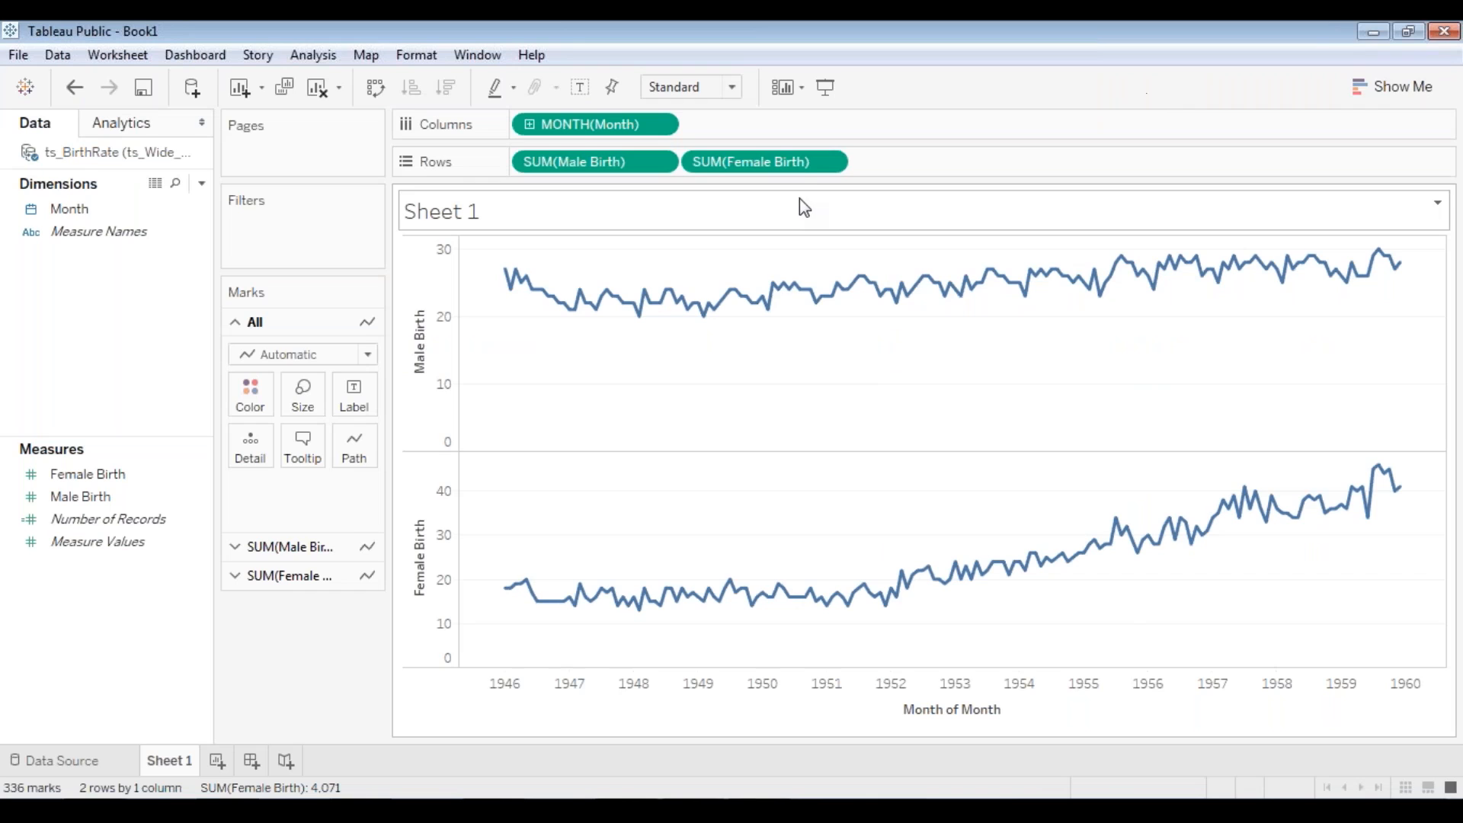
Step: In Tableau, change the Month field on the columns to the discrete month part
left_click(660, 124)
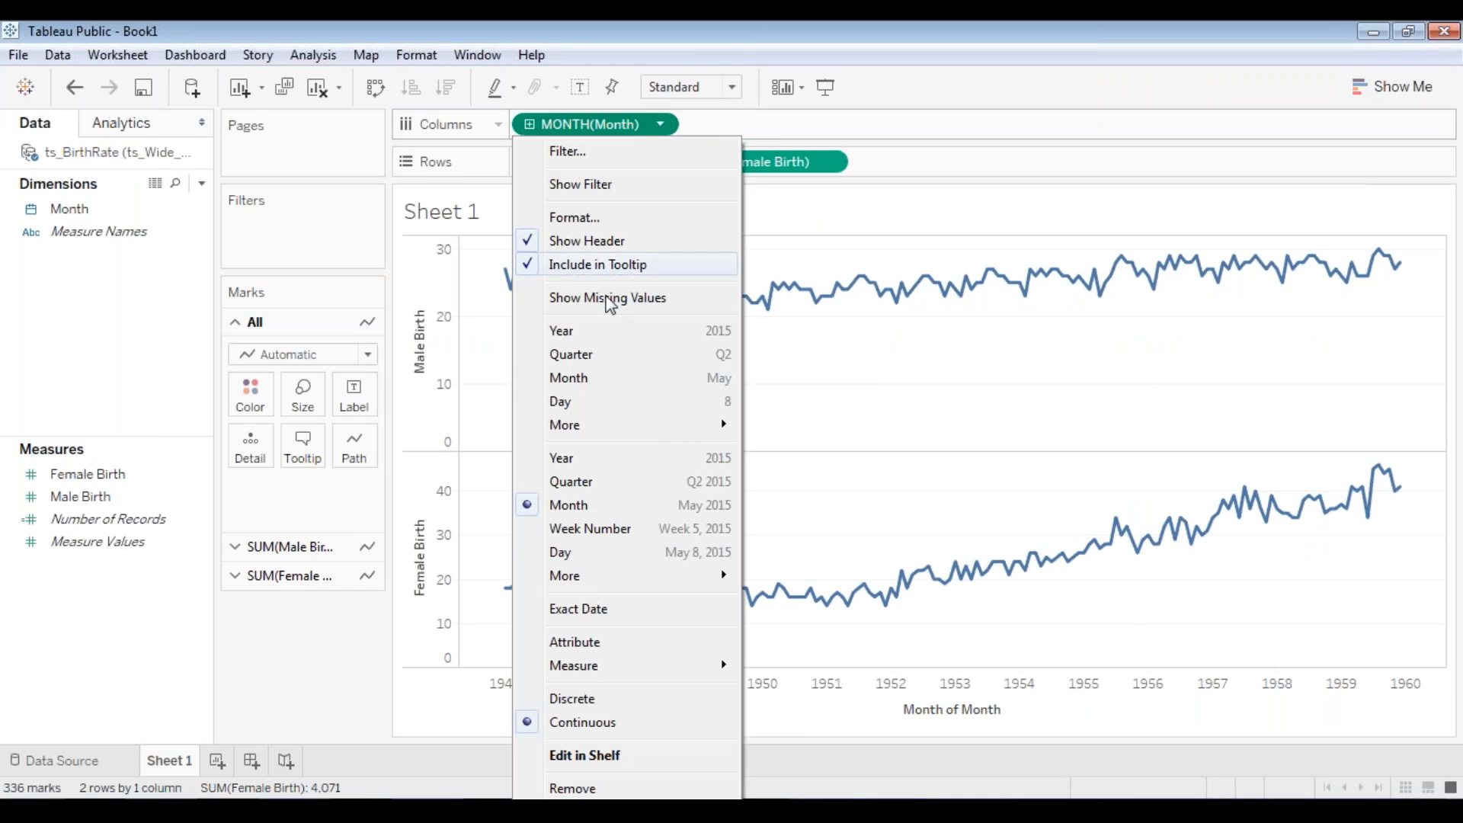
left_click(577, 381)
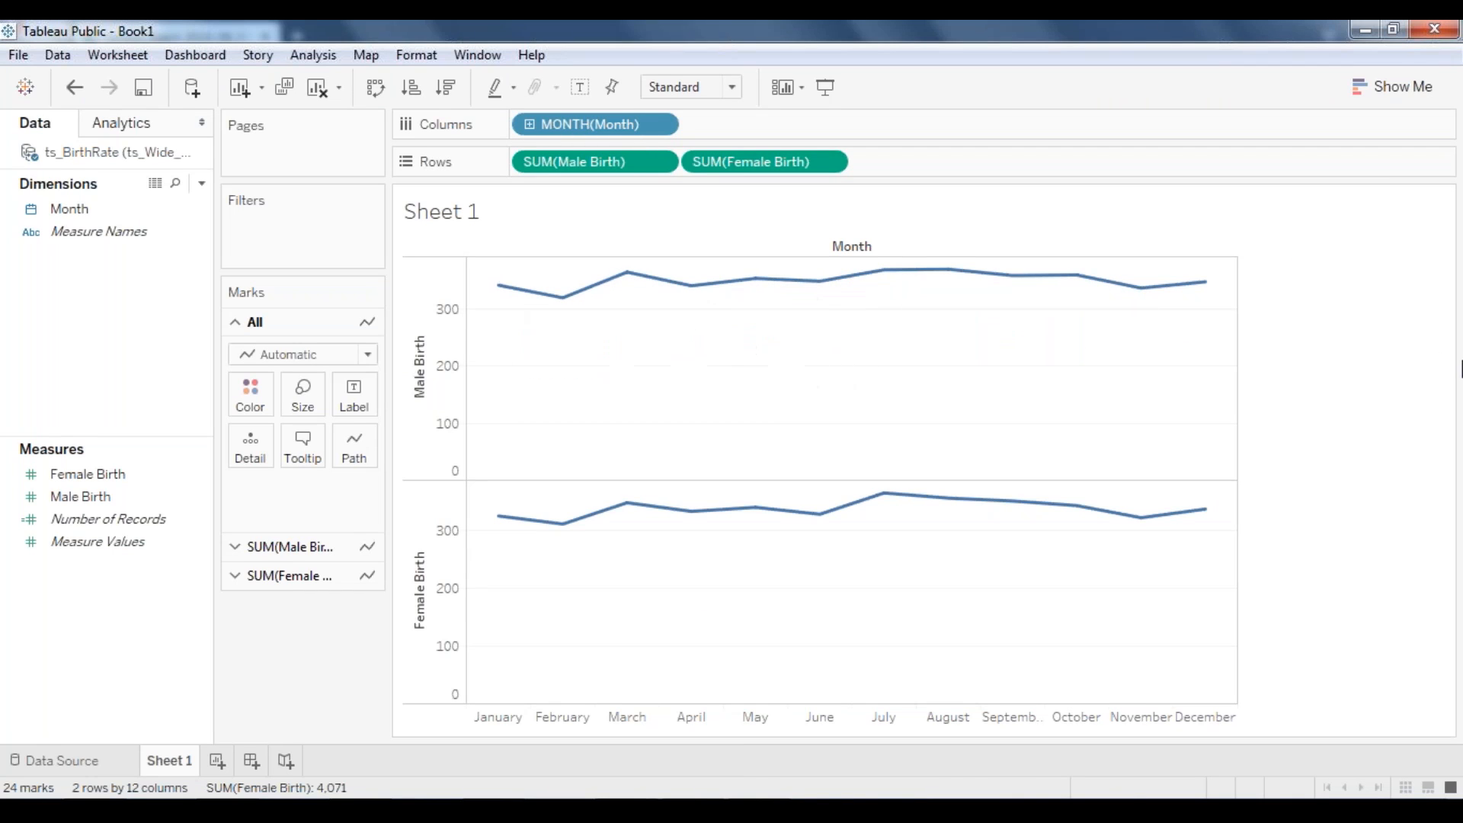
left_click(1443, 327)
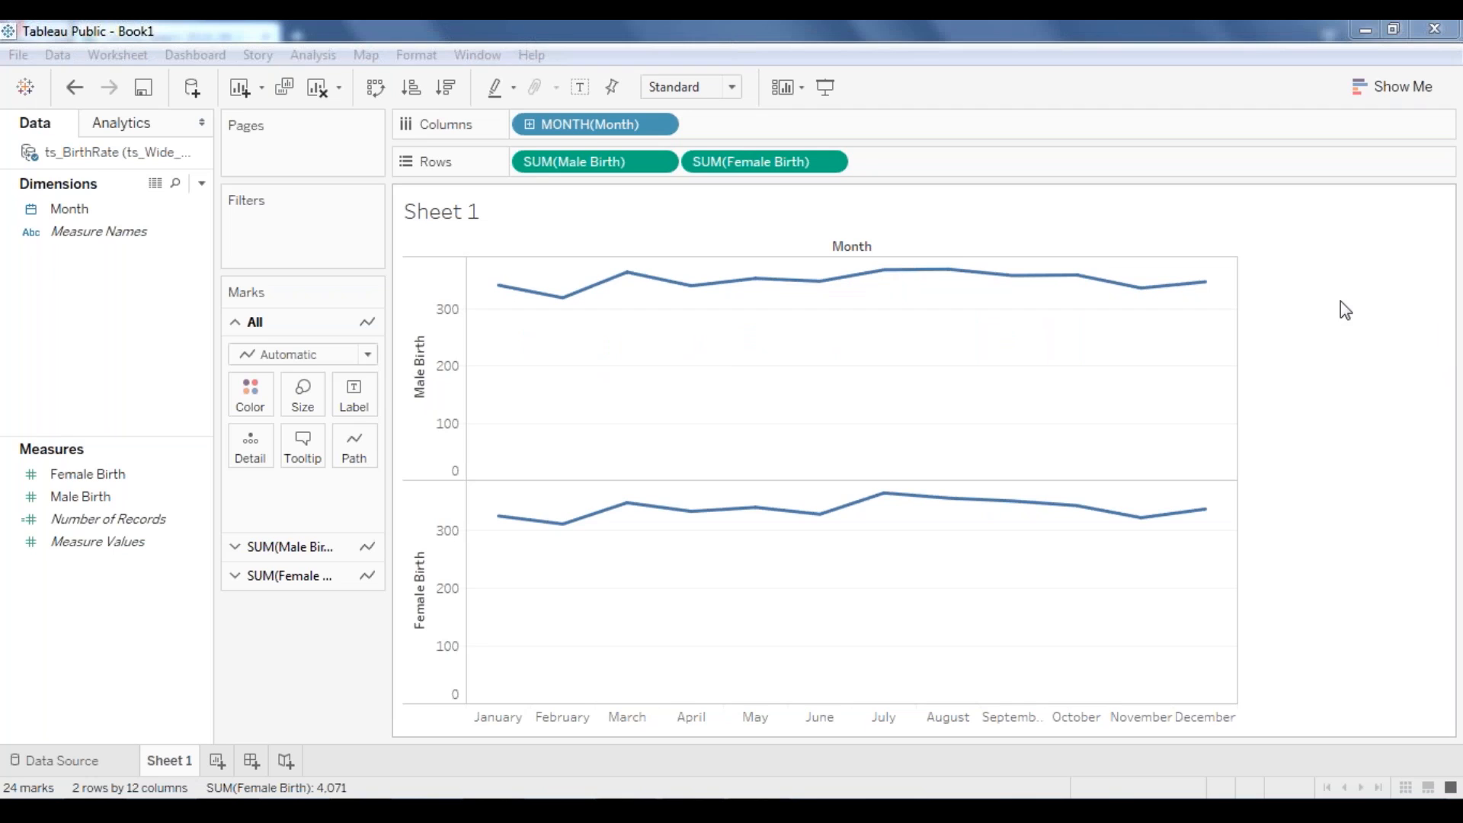
Step: Change the Month field on the columns to the discrete quarter part and inspect the birth totals on the Male Birth line
left_click(663, 128)
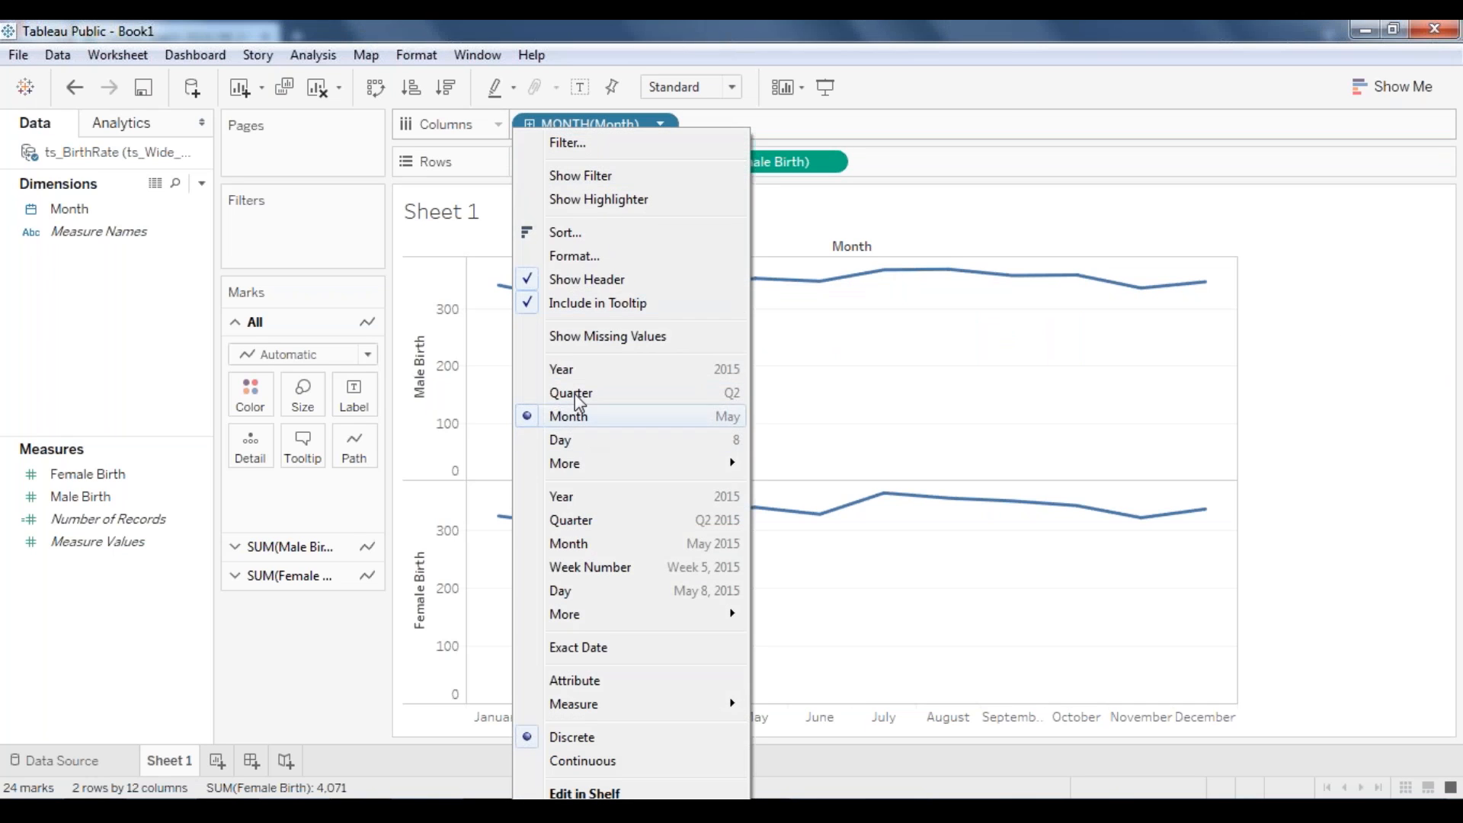
left_click(574, 393)
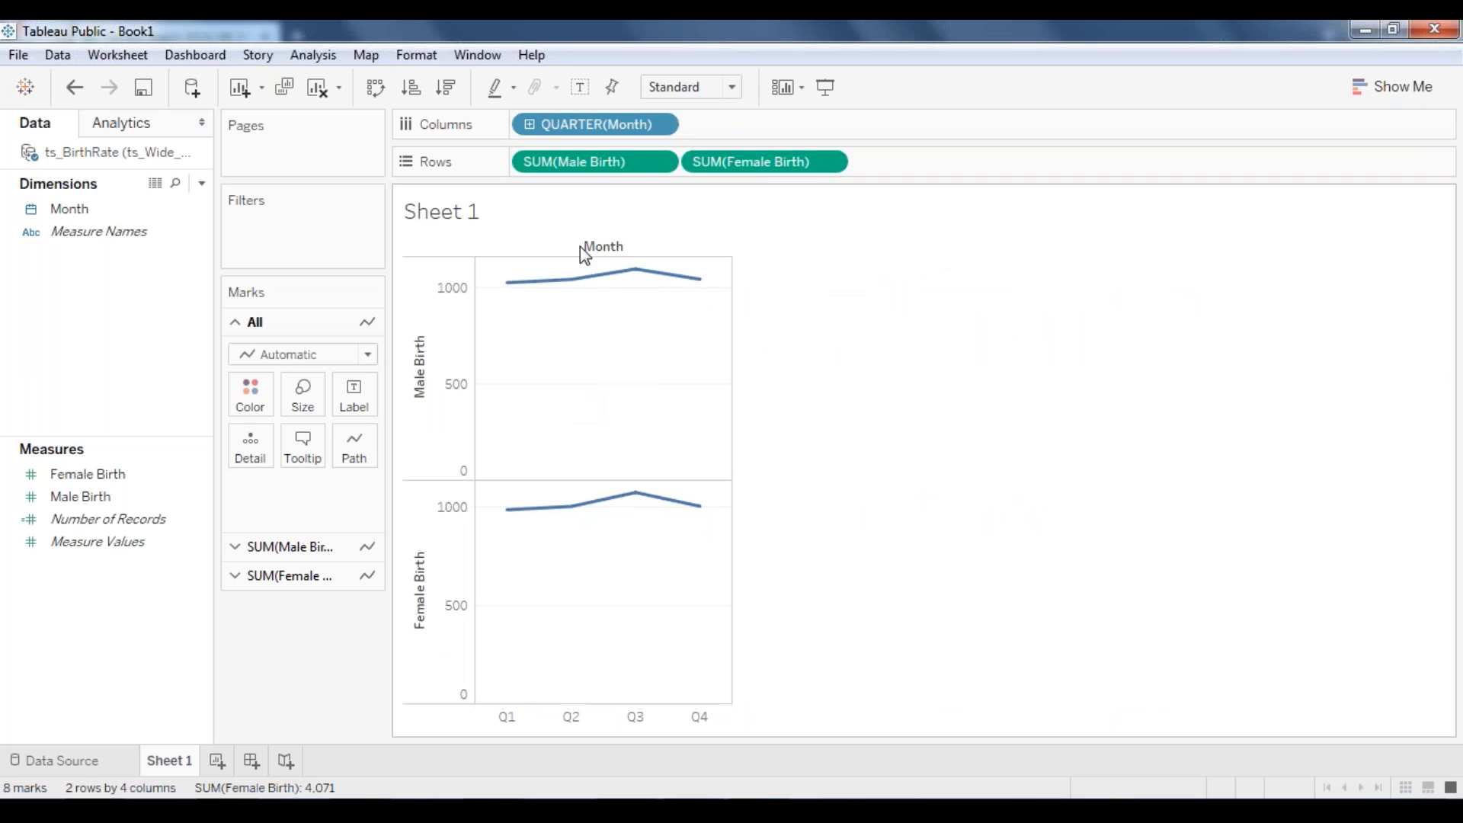
left_click(660, 124)
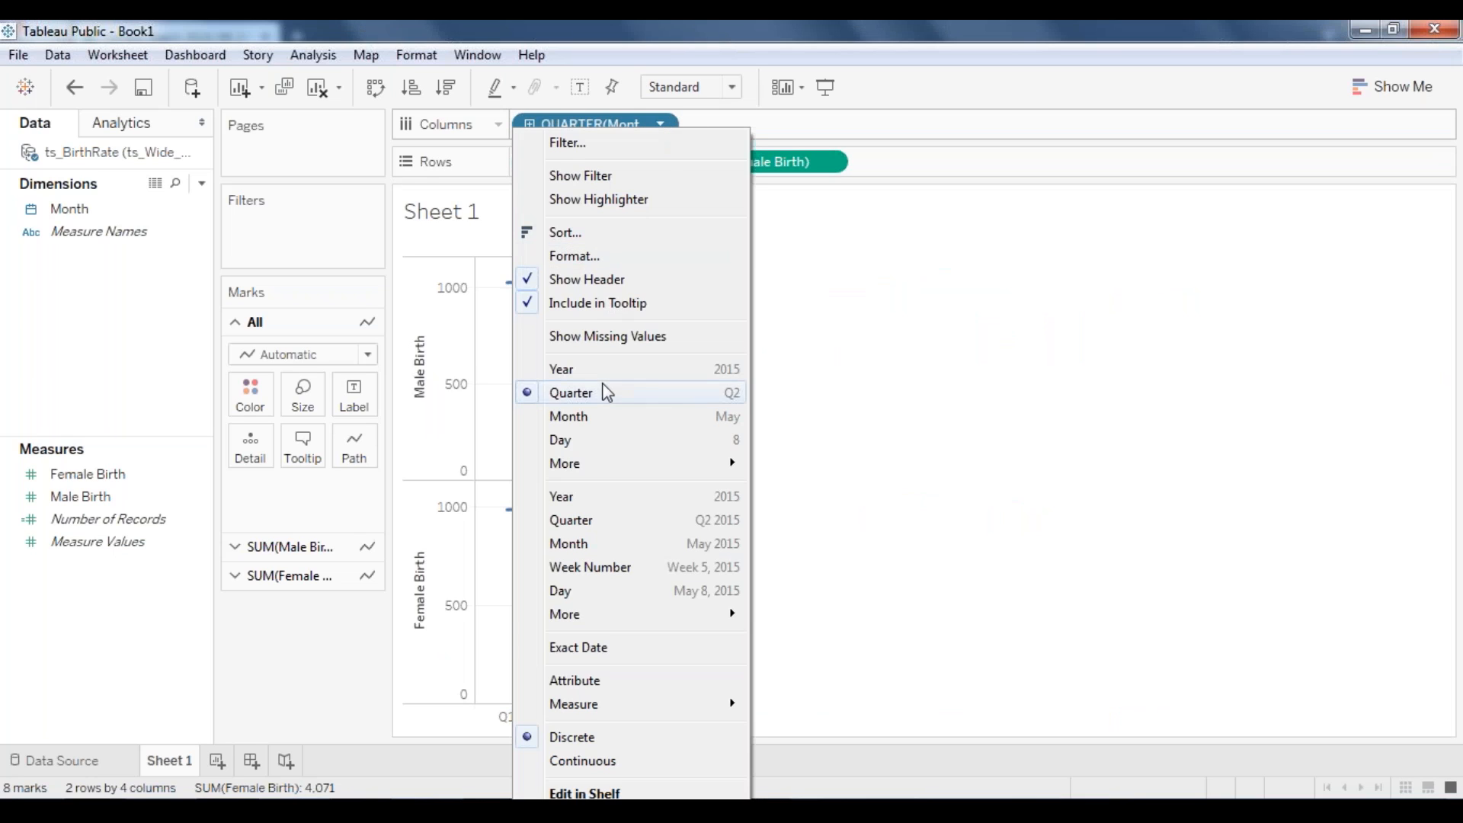
left_click(920, 424)
mouse_move(583, 292)
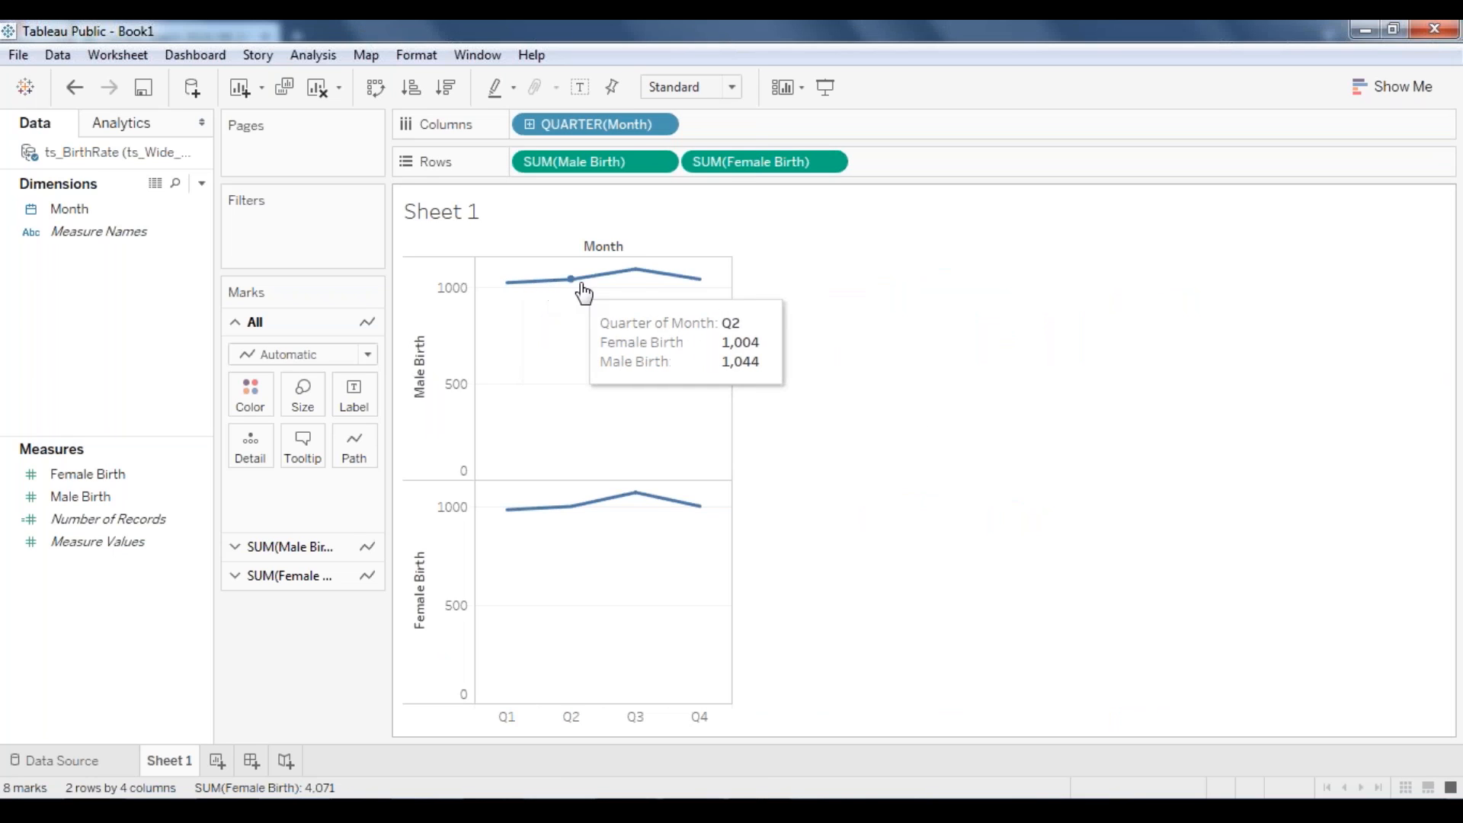
mouse_move(503, 294)
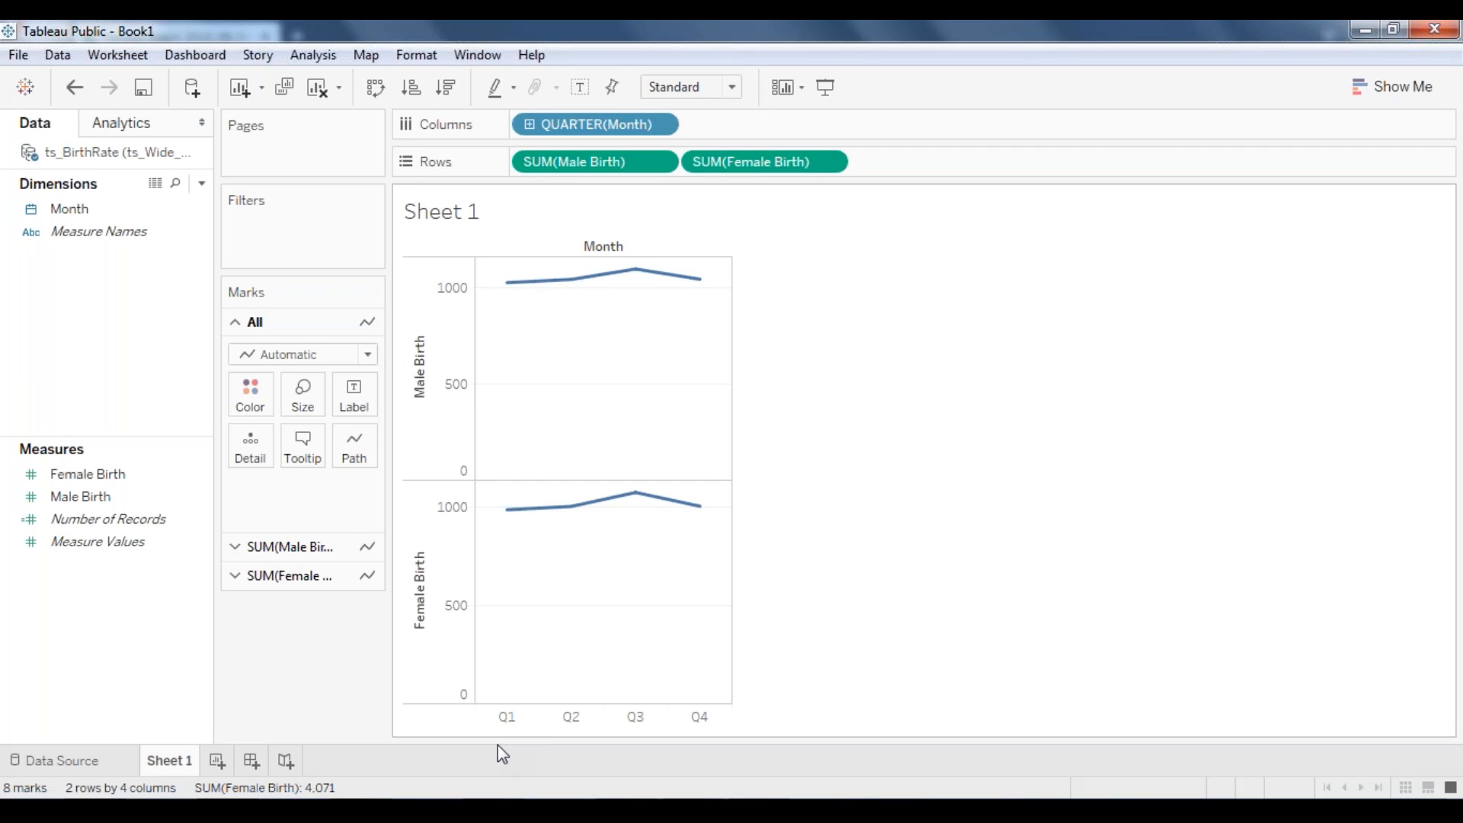
Step: Switch to Excel to review the monthly birth records down to the last row, and return to Tableau to examine the first-quarter points
left_click(496, 810)
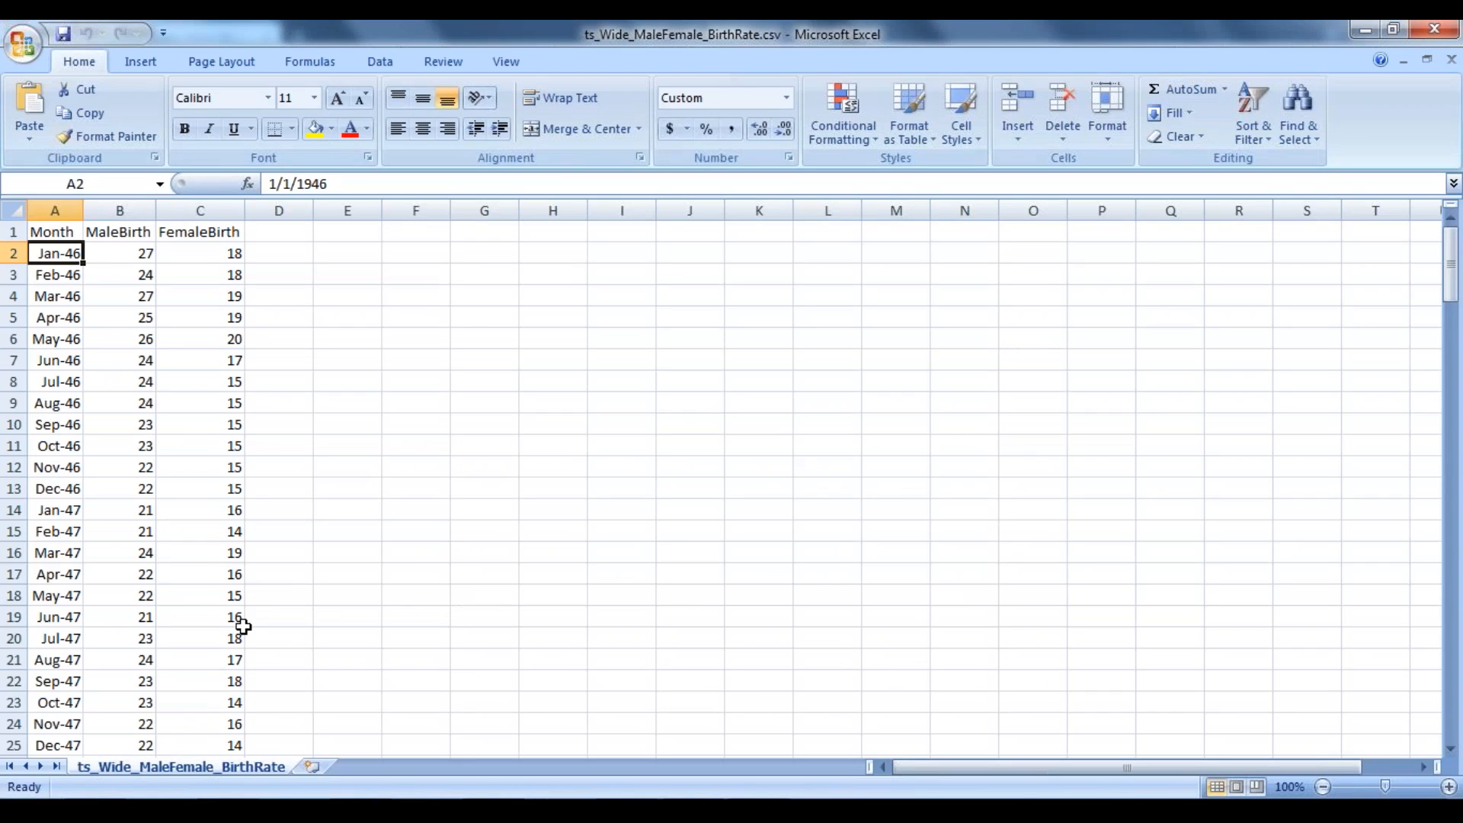
key("ctrl+Down")
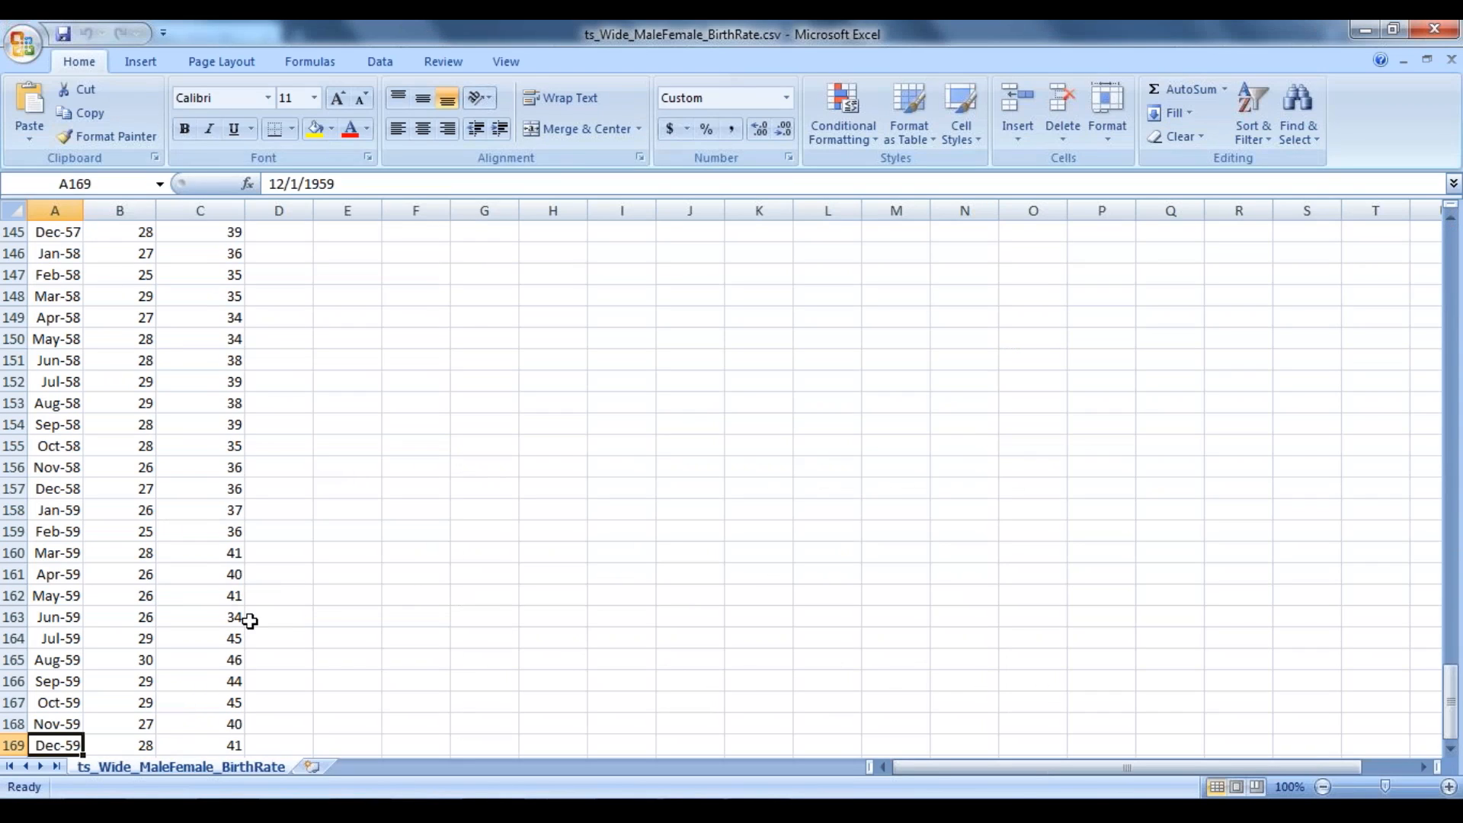
scroll(250, 621, "down", 2)
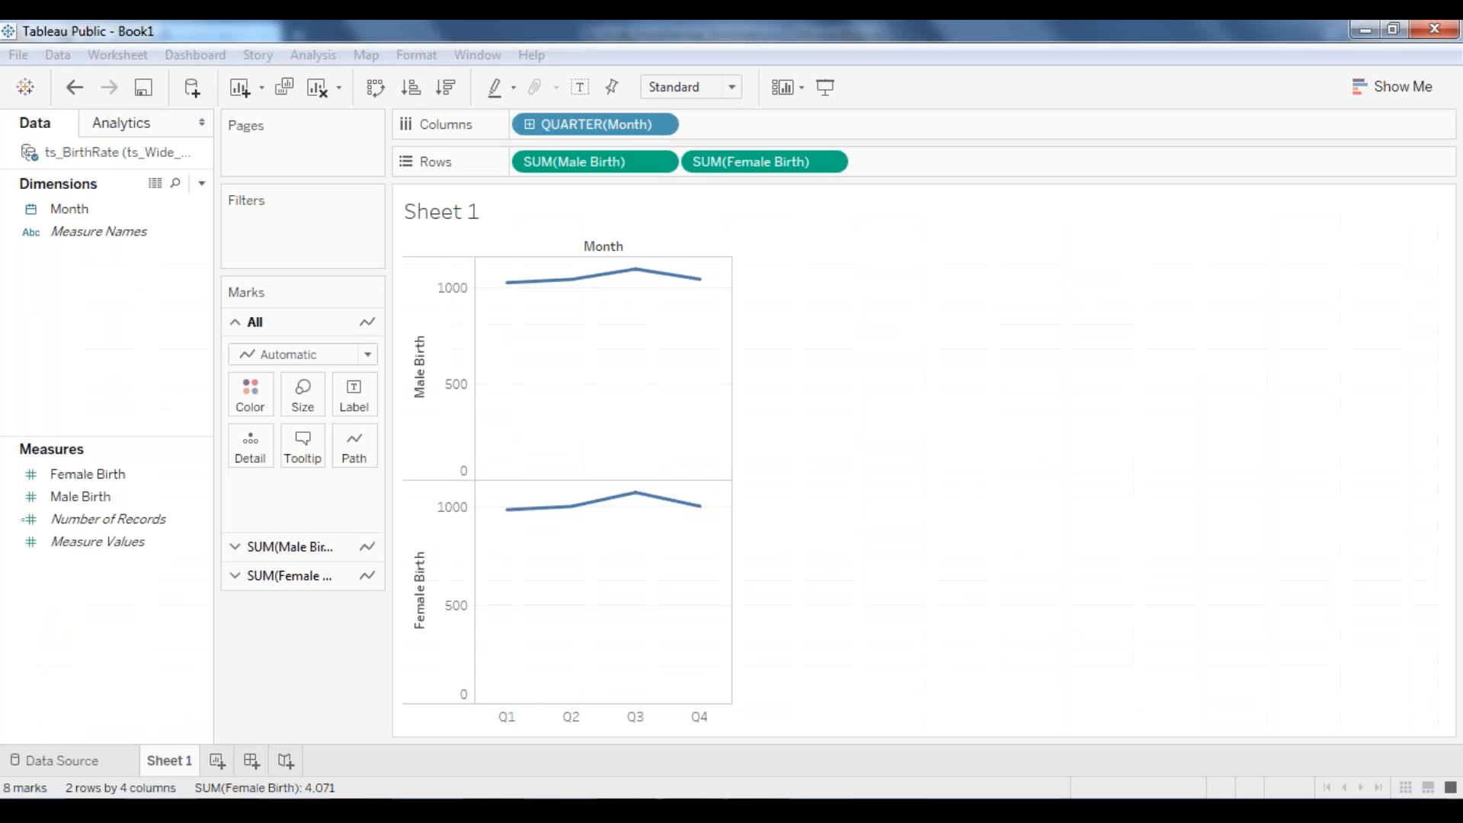
mouse_move(508, 515)
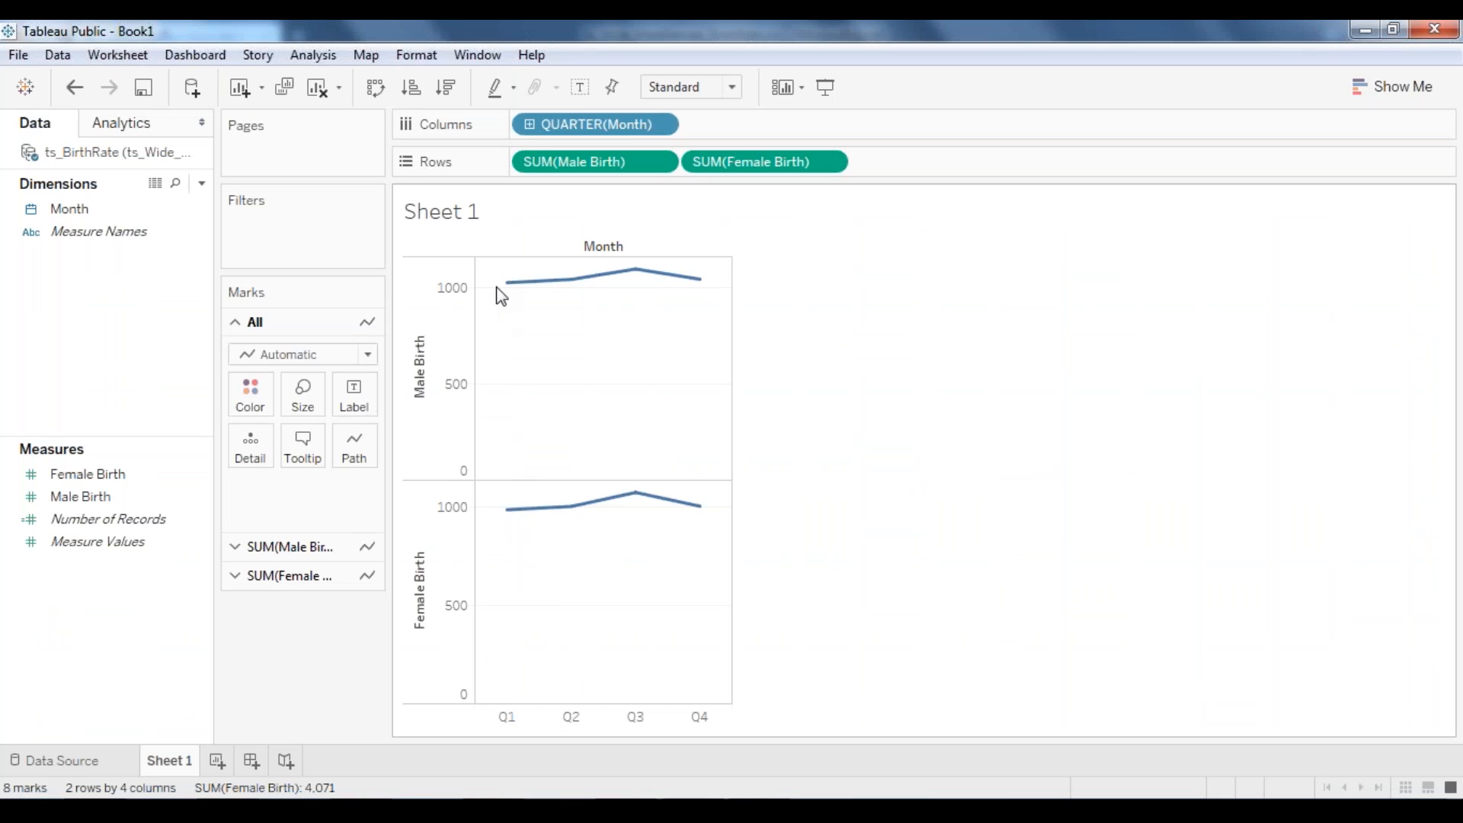
mouse_move(507, 283)
Step: Change the Month field on the columns to the continuous quarter-and-year level and inspect the 1946 quarters on the Male Birth line
left_click(660, 124)
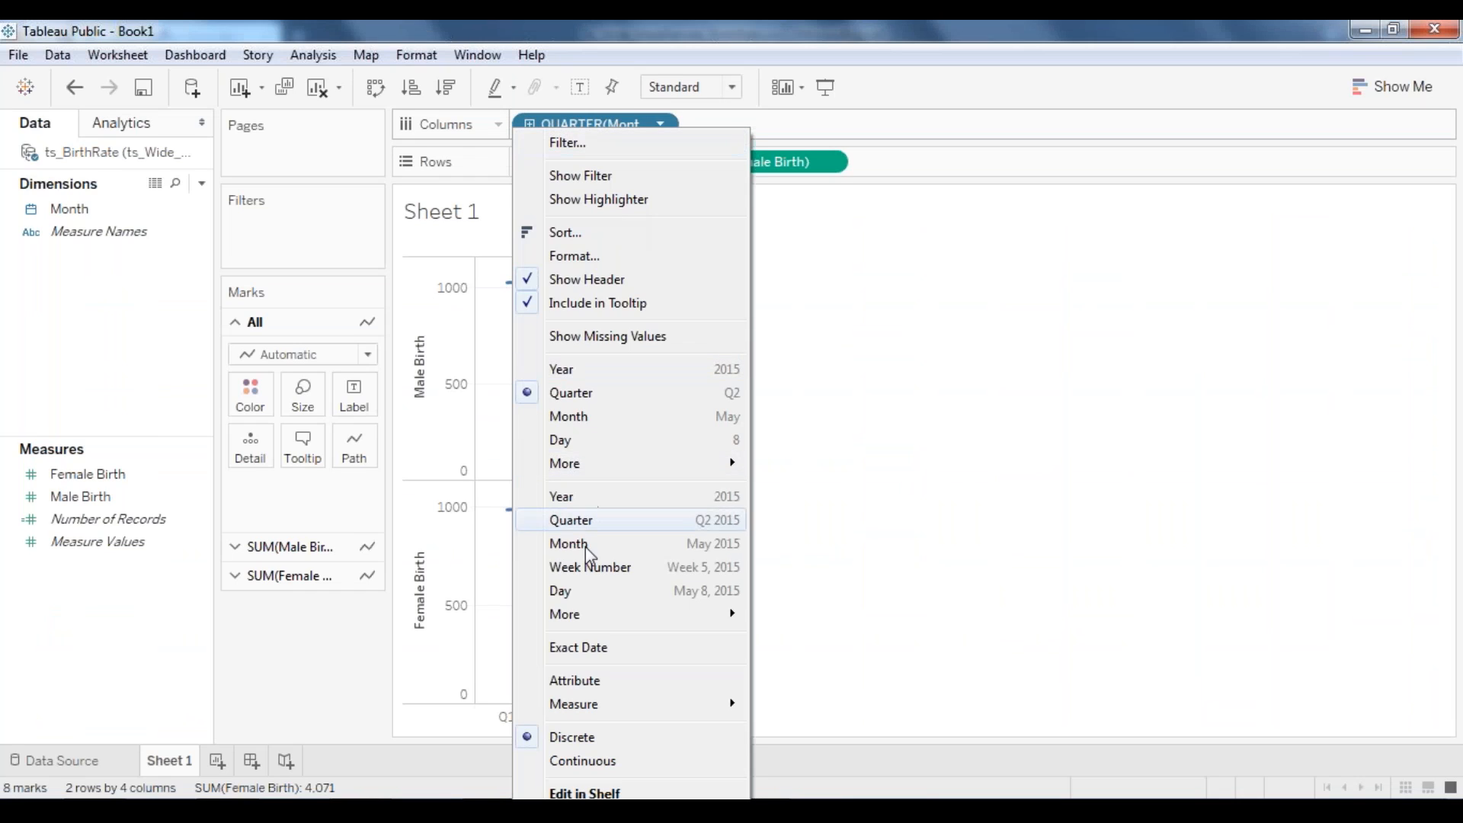
left_click(575, 521)
mouse_move(539, 290)
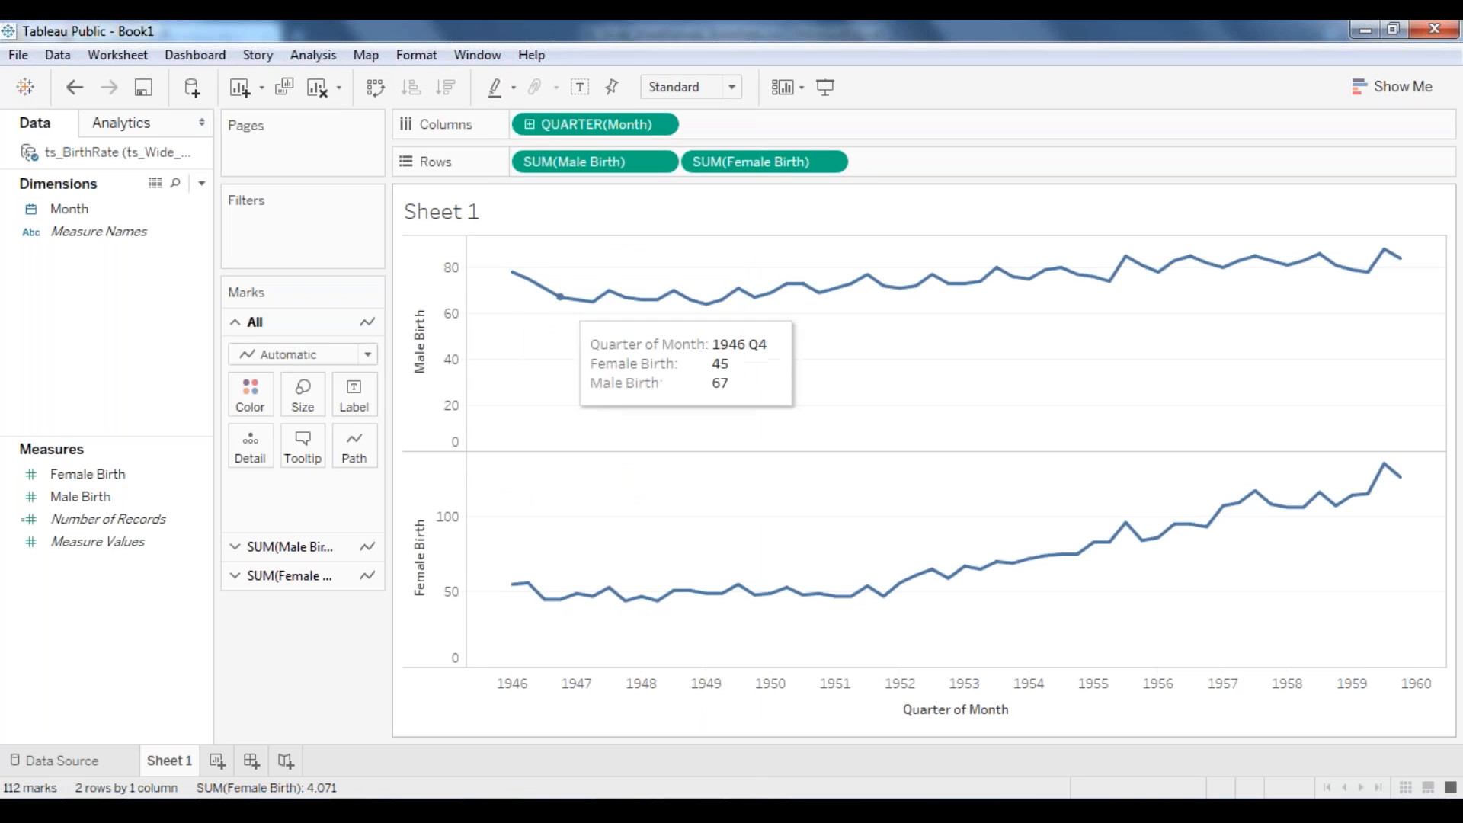
mouse_move(566, 313)
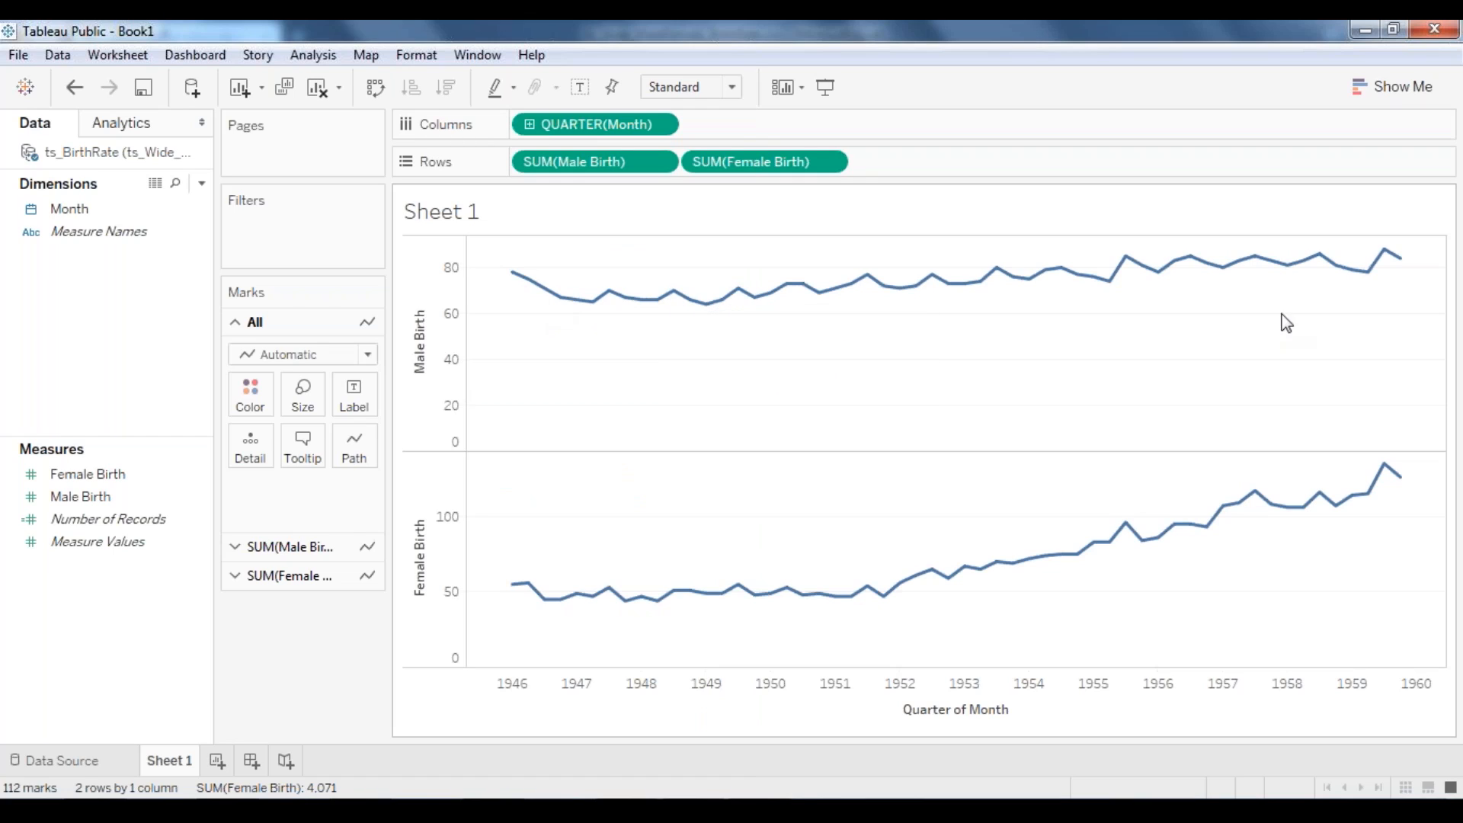
Step: Switch the Month field on the columns to the discrete quarter part and back to the continuous quarter-and-year level for comparison
left_click(660, 125)
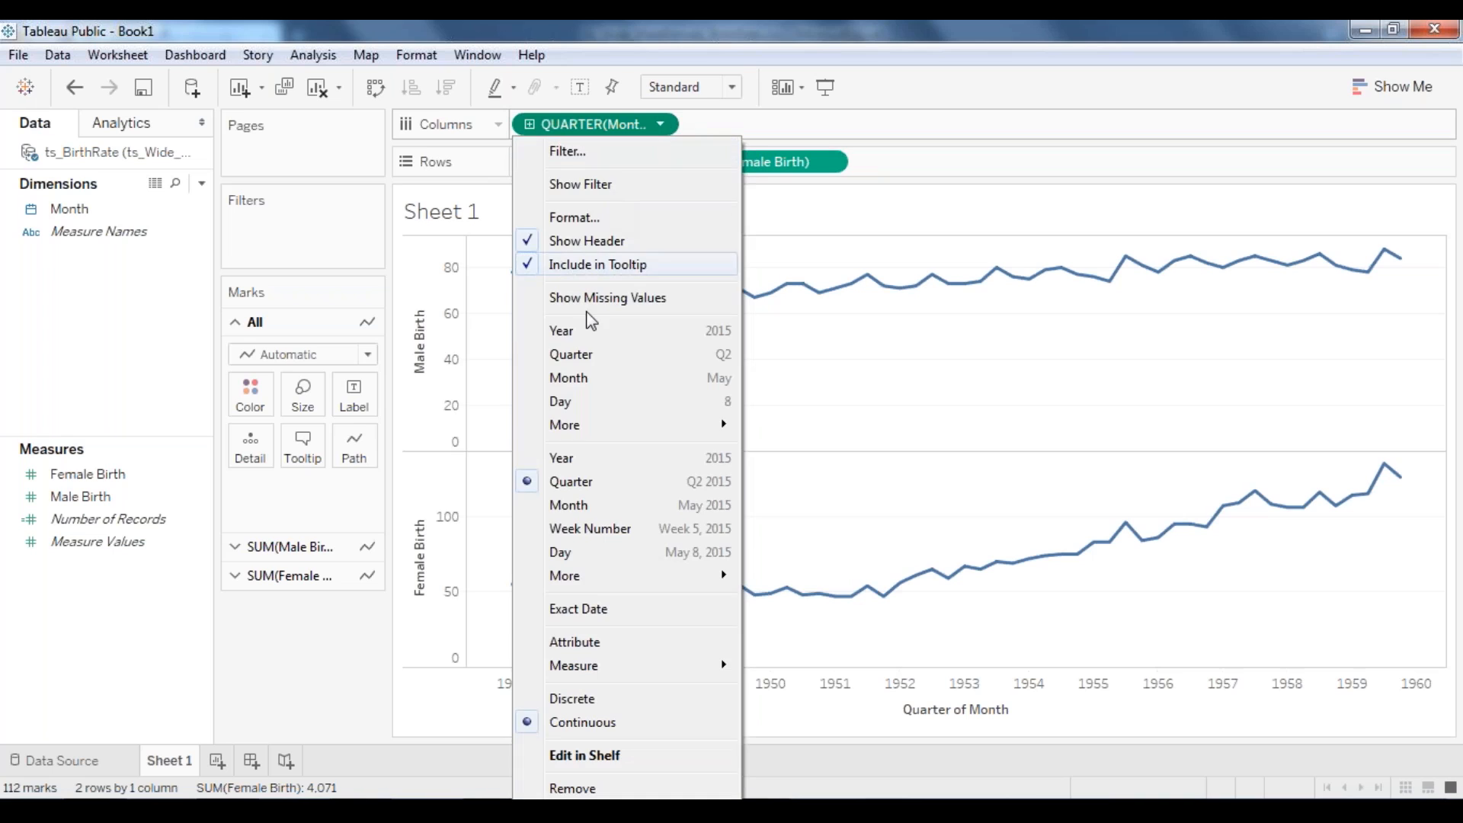
left_click(587, 354)
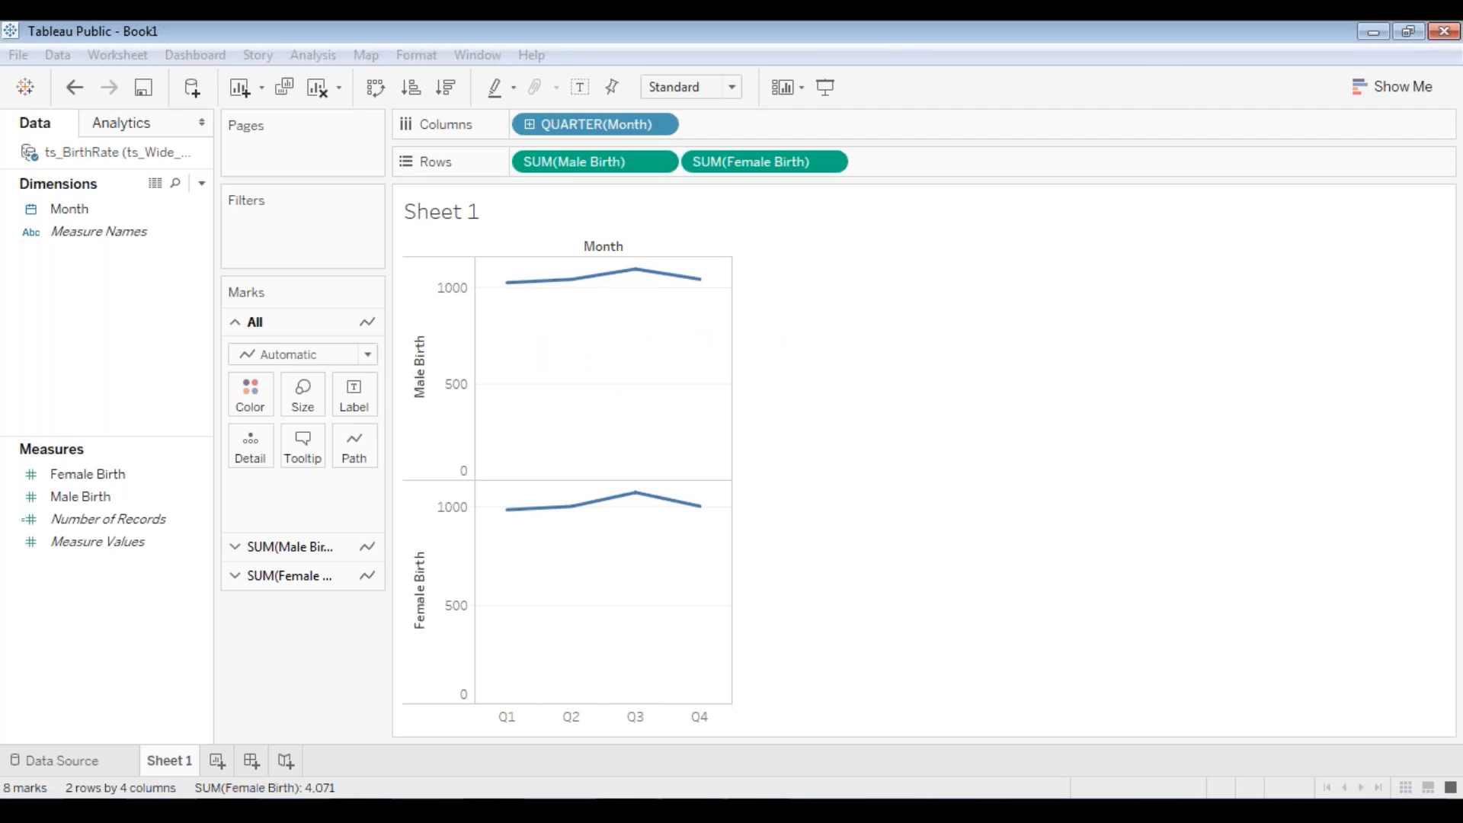
left_click(660, 123)
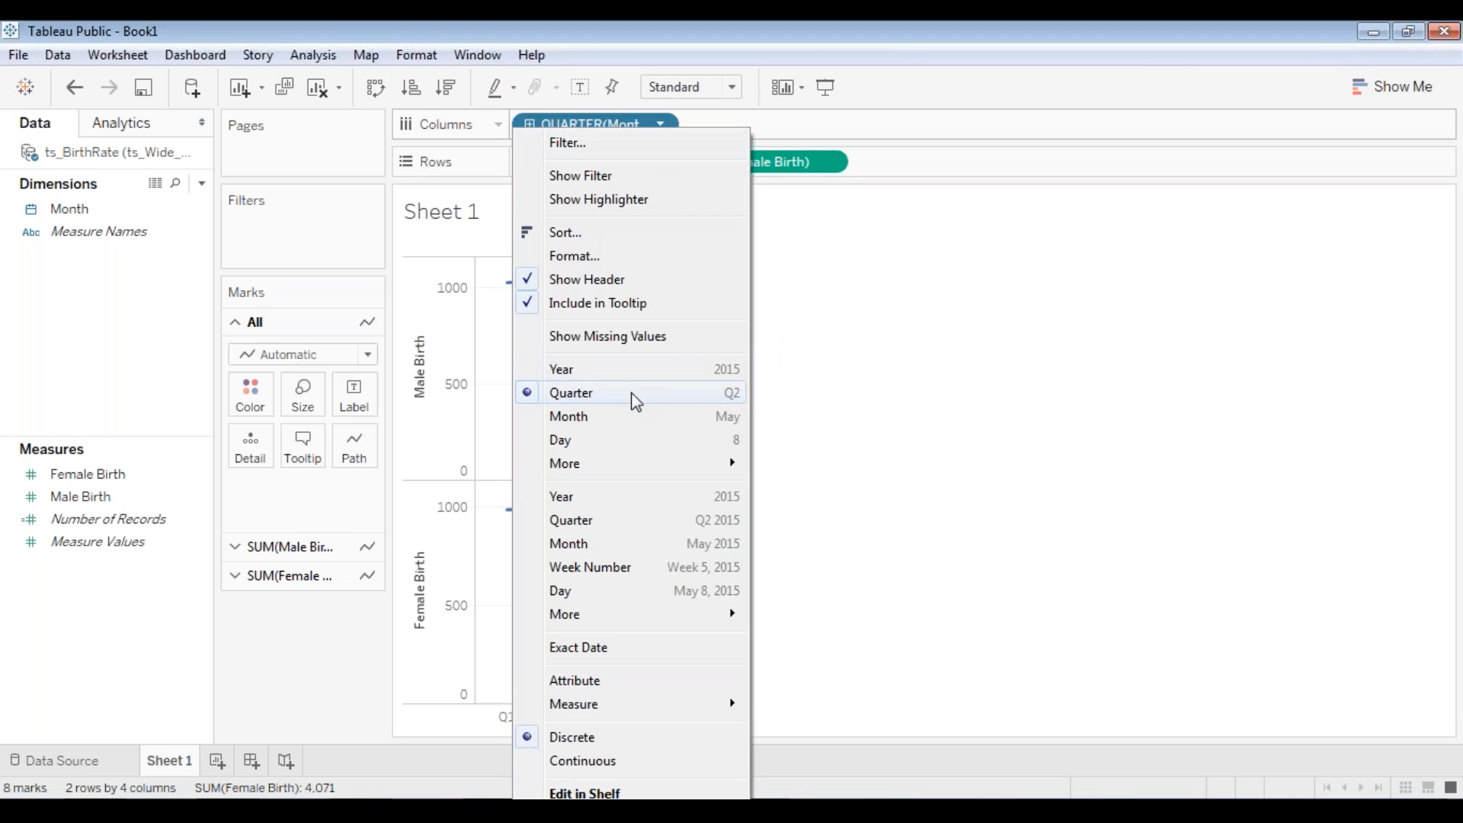
left_click(573, 520)
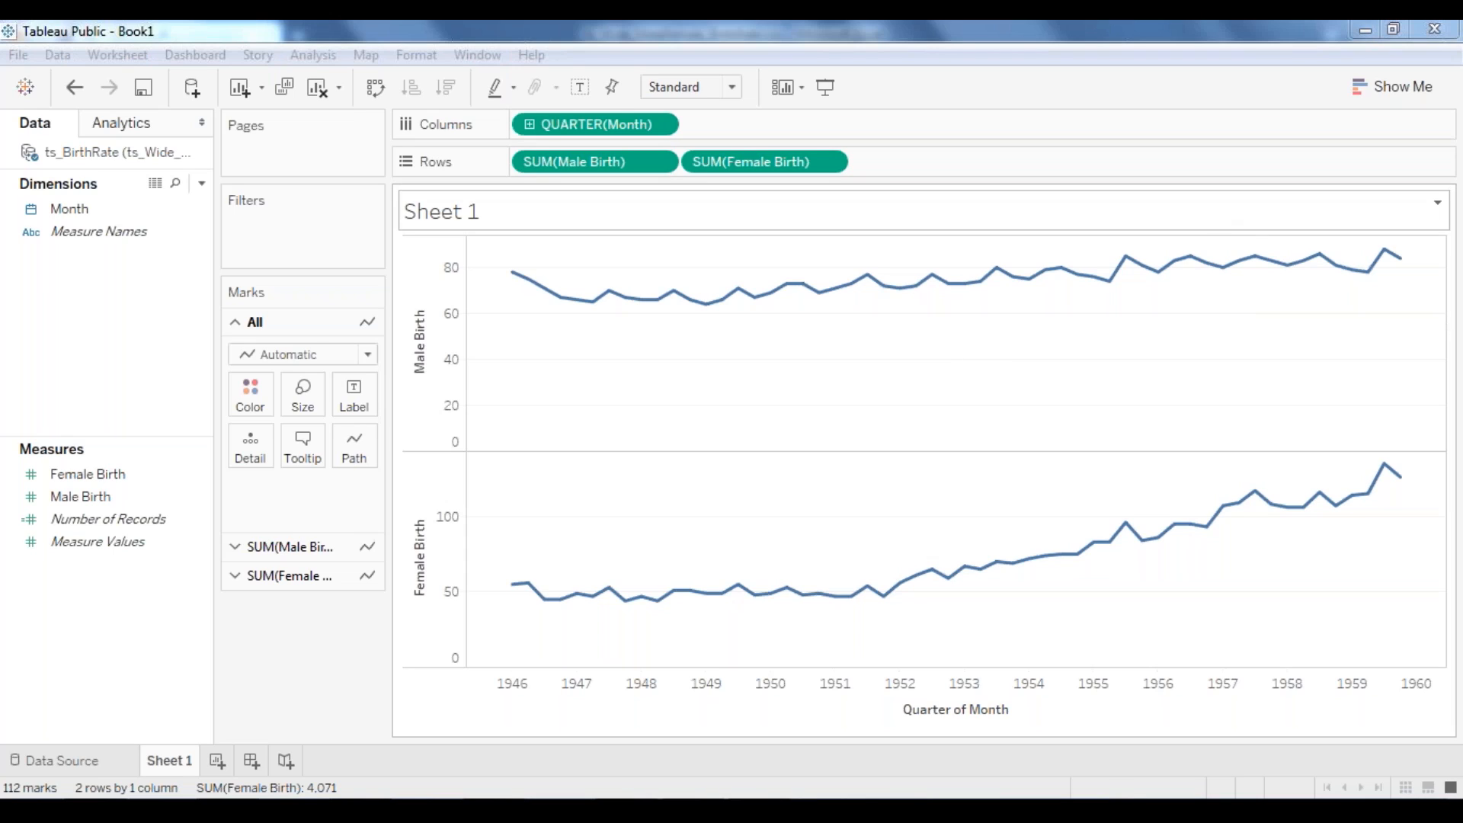
mouse_move(503, 259)
Step: Set the Month field on the columns to the continuous month-and-year level and inspect the November 1955 point on the Male Birth line
left_click(659, 128)
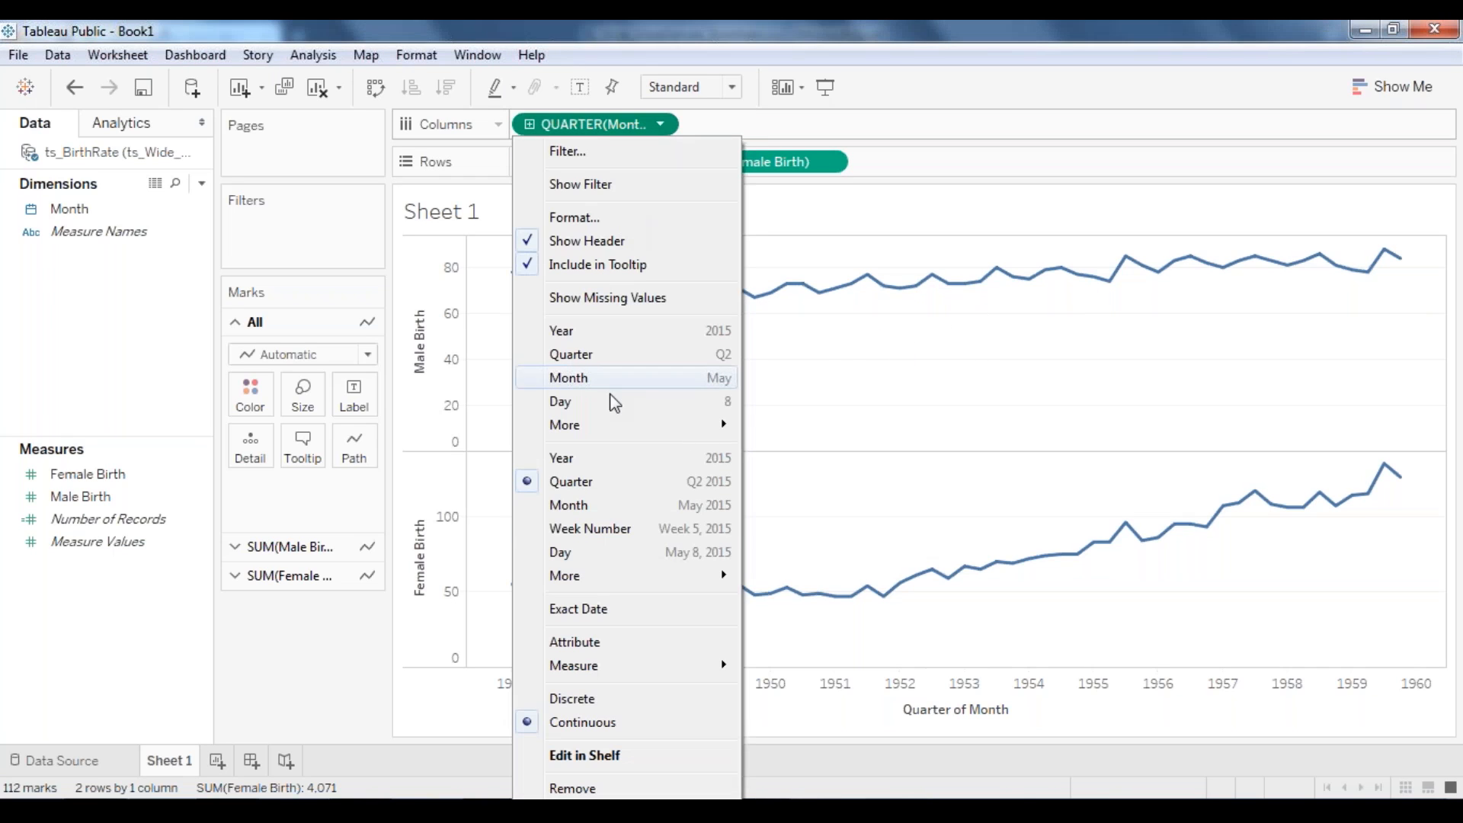
left_click(578, 504)
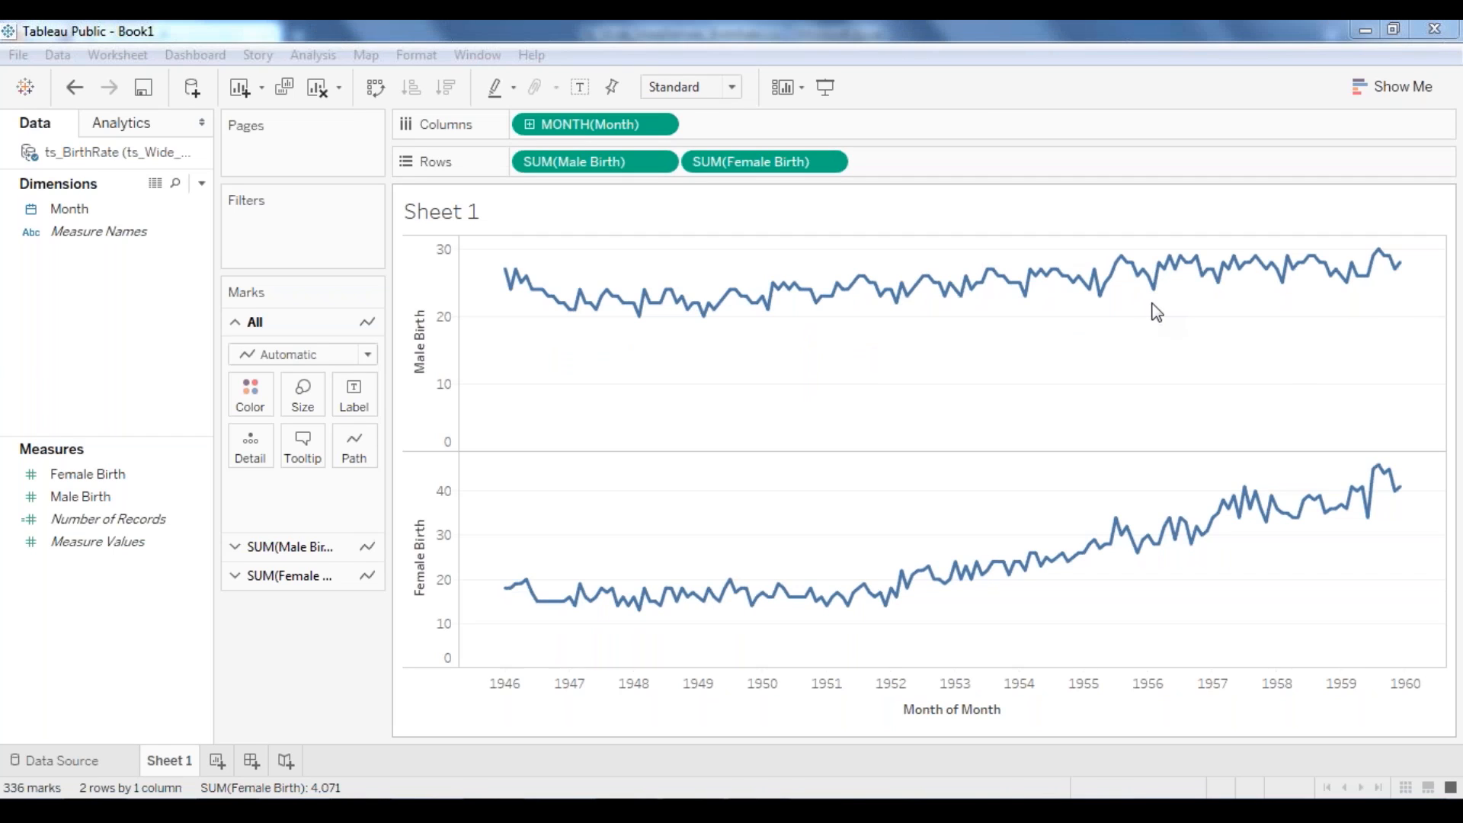
mouse_move(1137, 291)
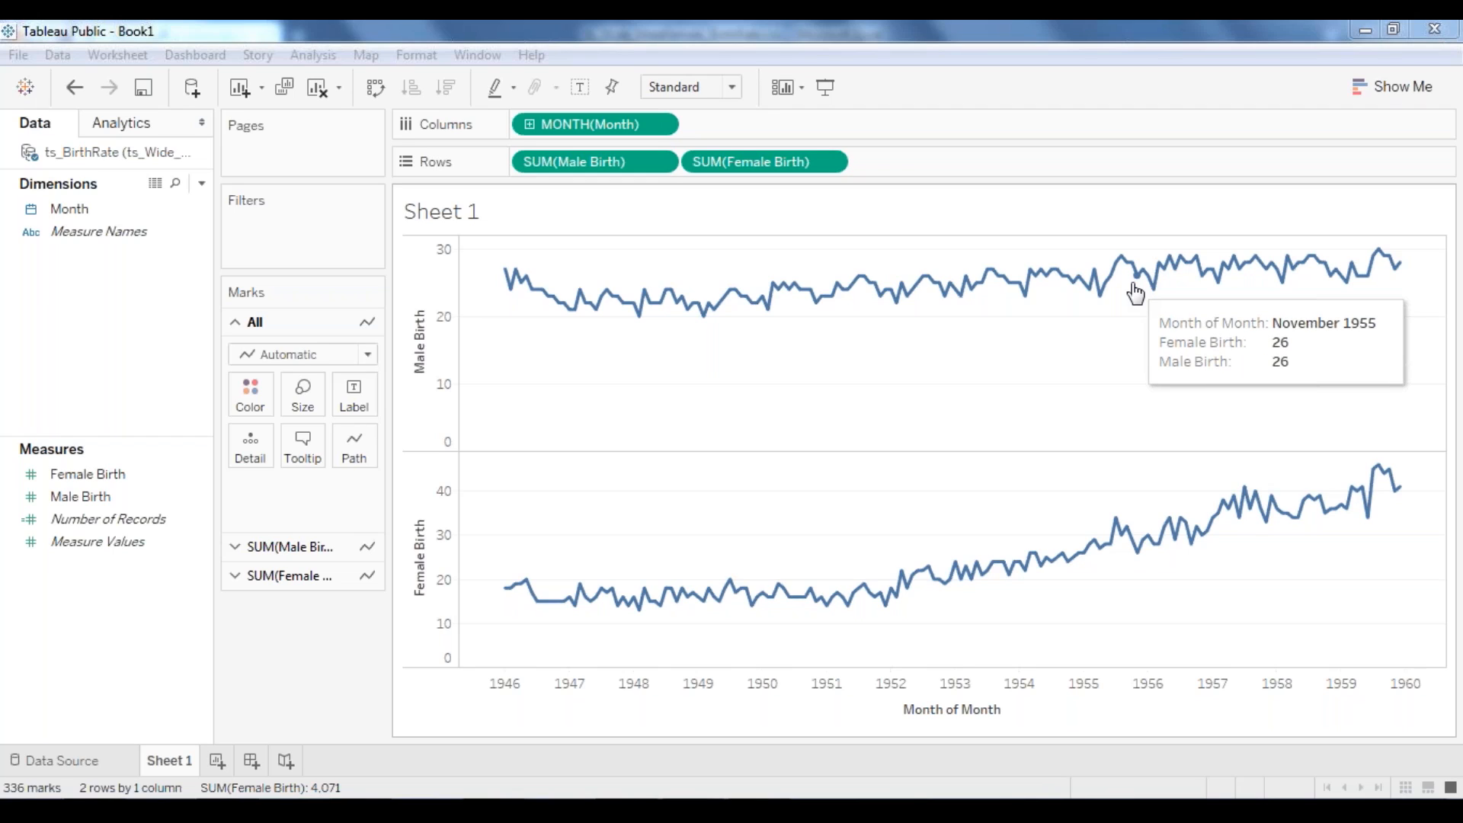
left_click(926, 22)
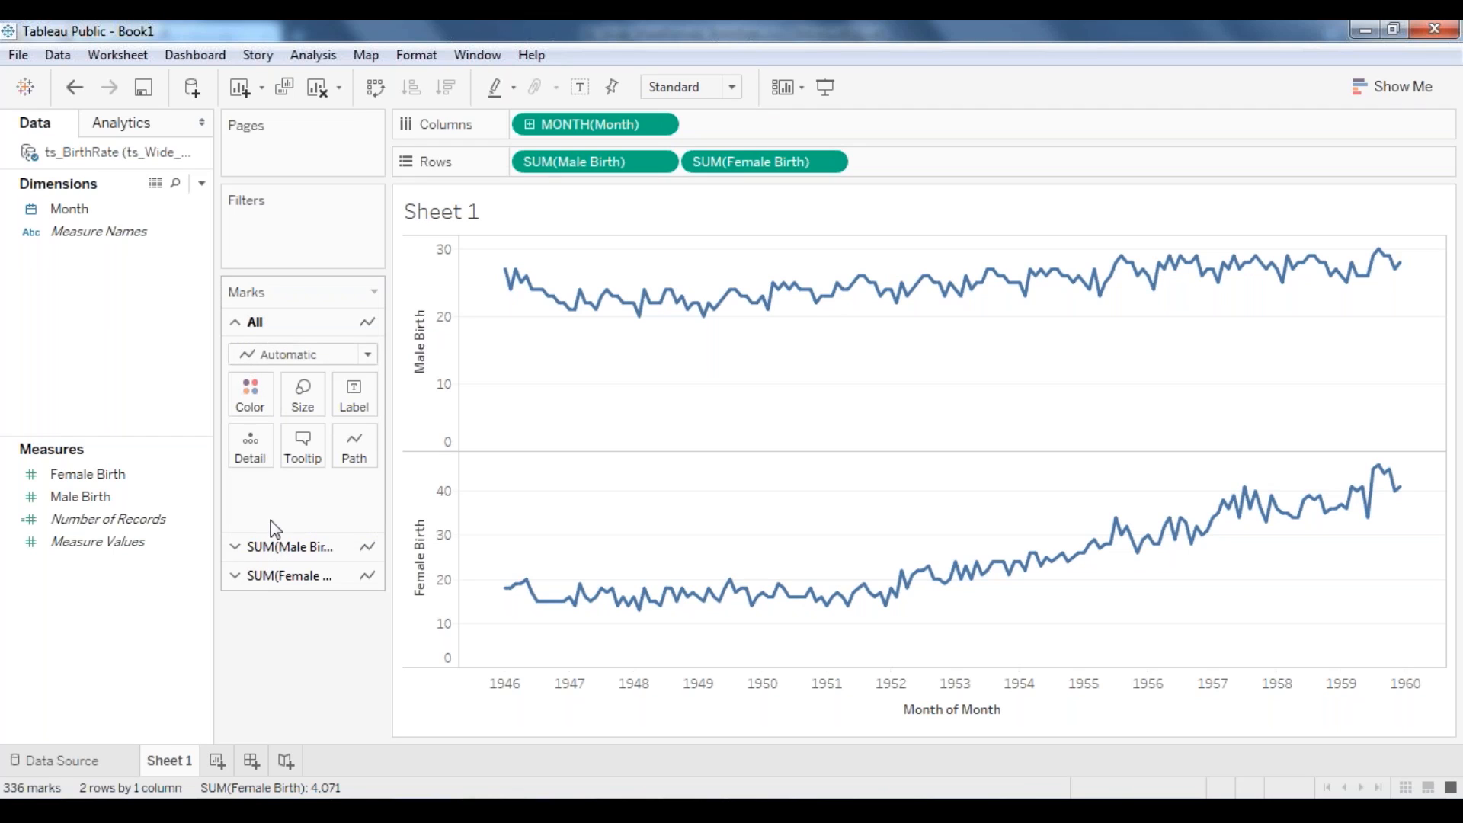
Step: View the separate Marks settings for Male Birth, Female Birth and All, and return to the Male Birth settings
left_click(281, 547)
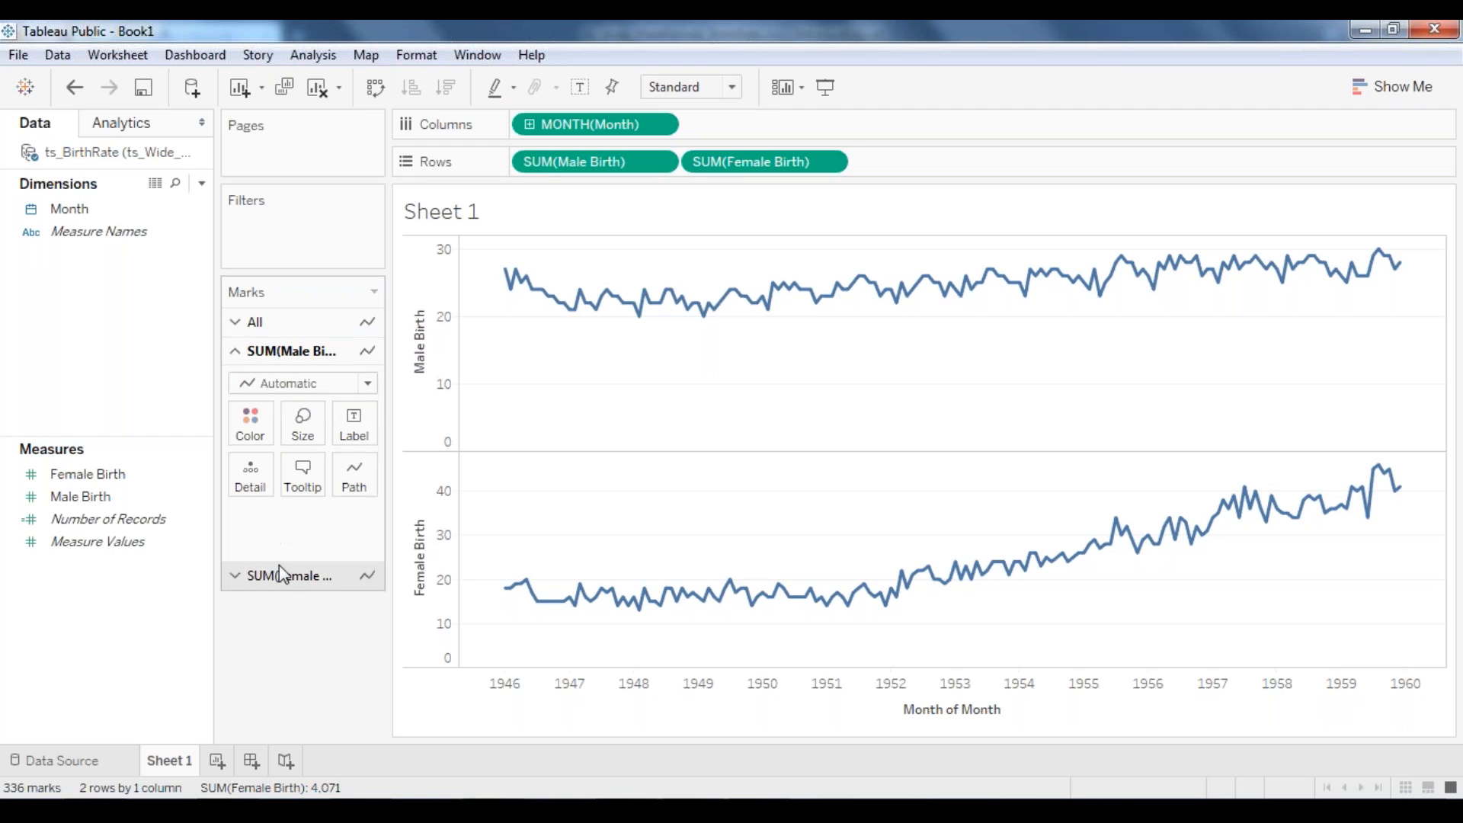
left_click(282, 575)
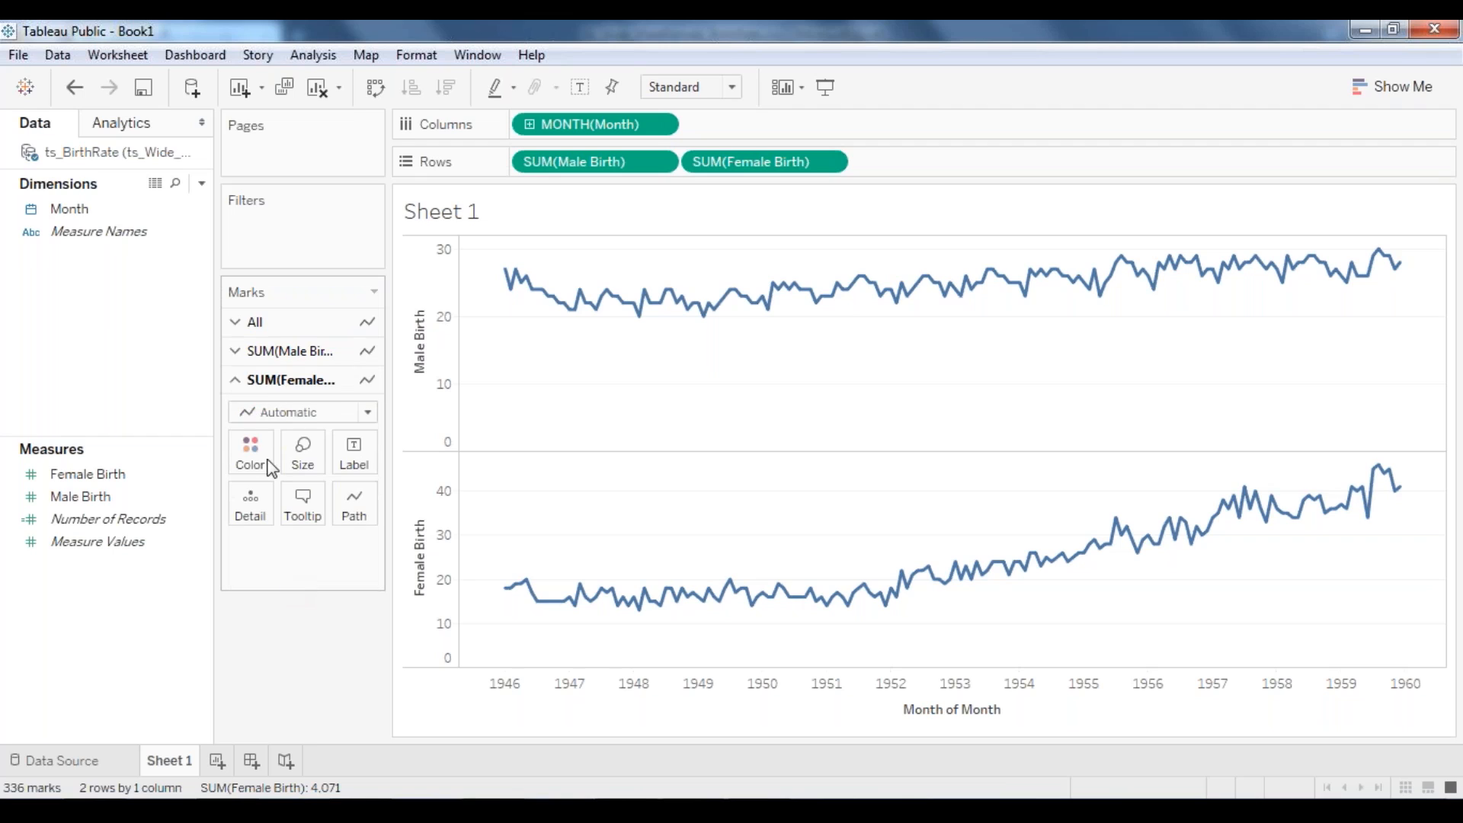
left_click(257, 323)
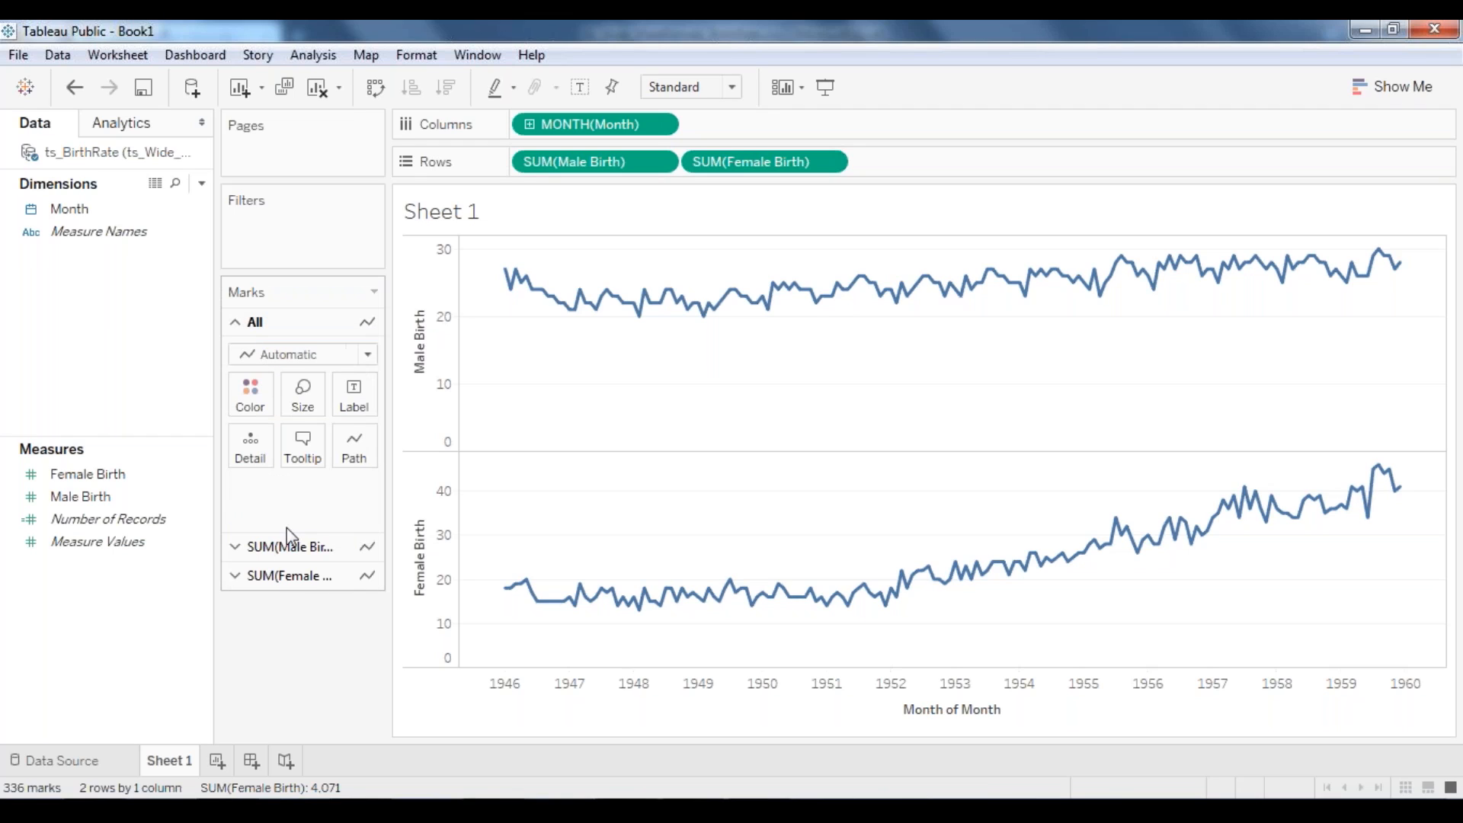
left_click(288, 547)
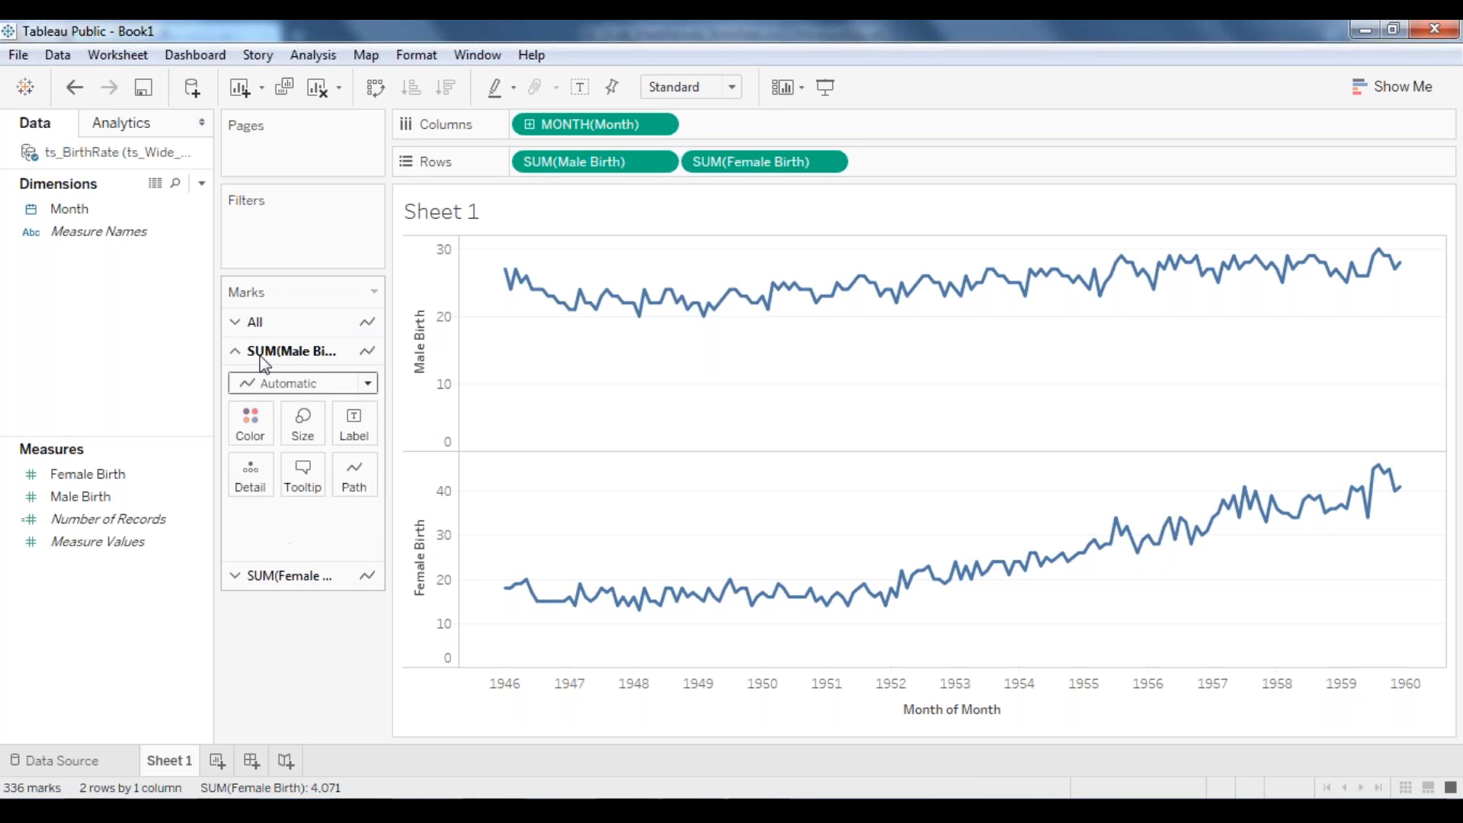
Step: Set the line color for all measures to orange through the shared All marks settings
left_click(307, 581)
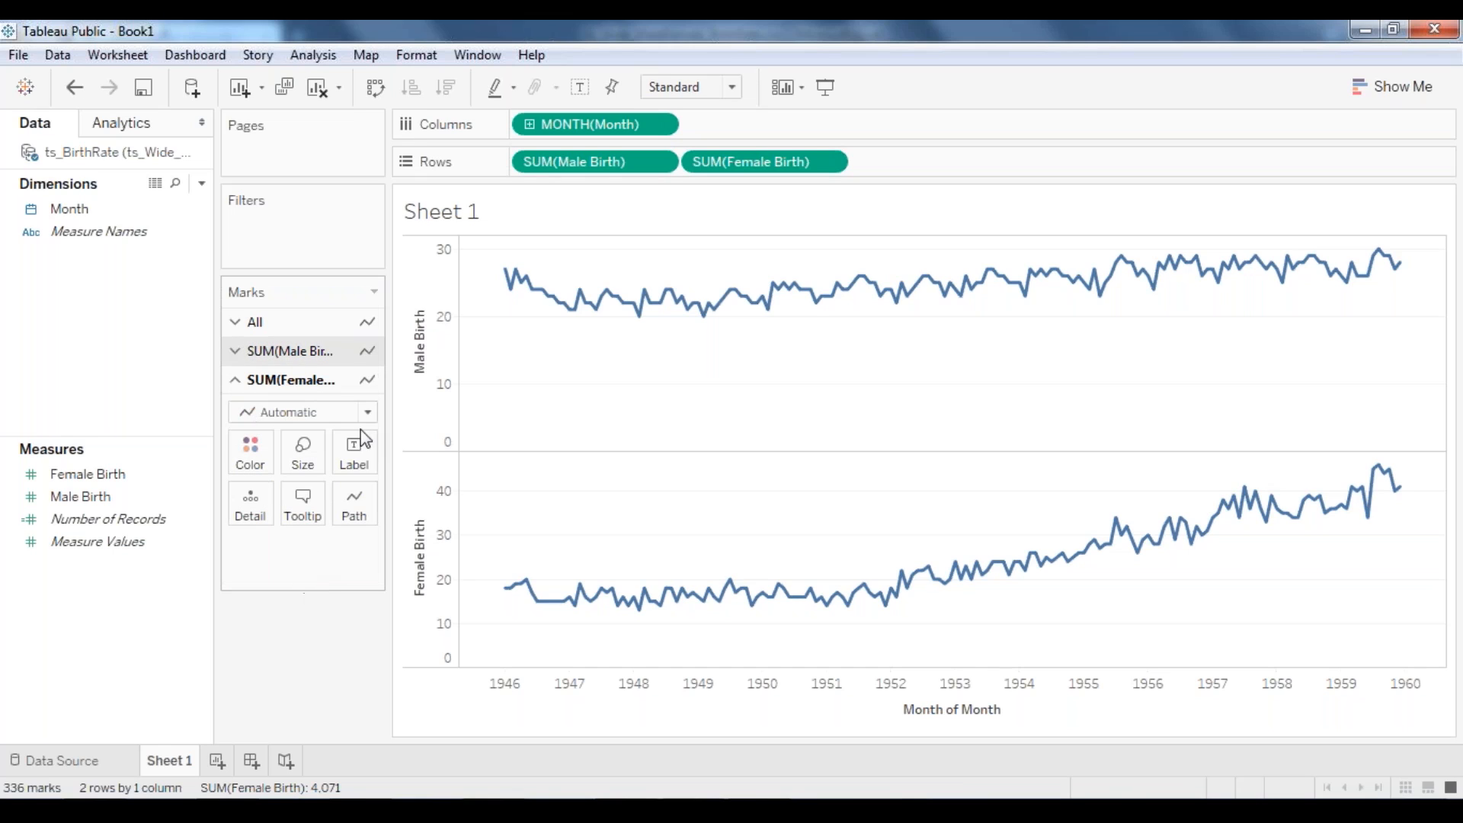
left_click(285, 322)
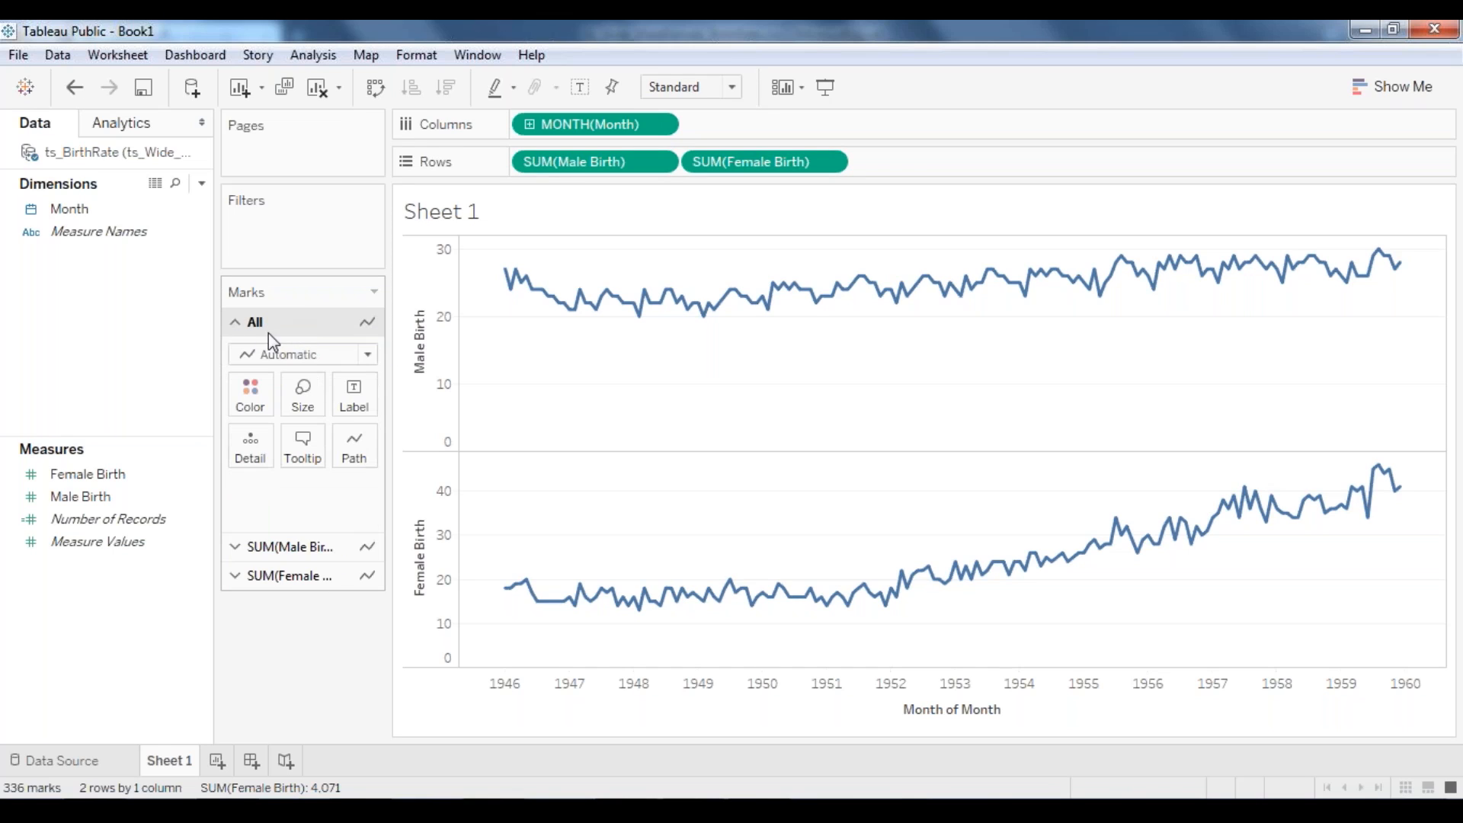
left_click(255, 400)
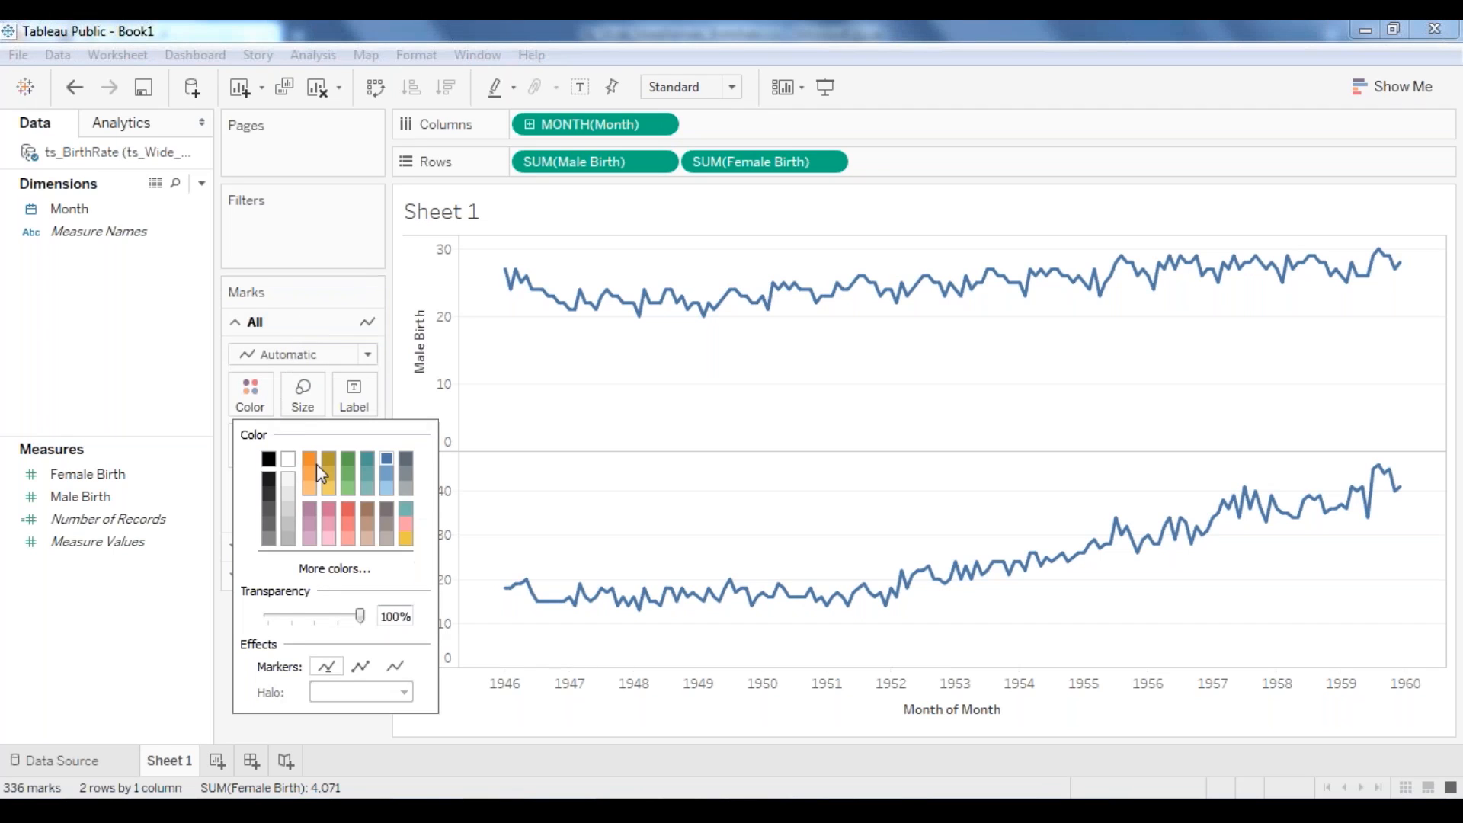
left_click(315, 462)
left_click(676, 418)
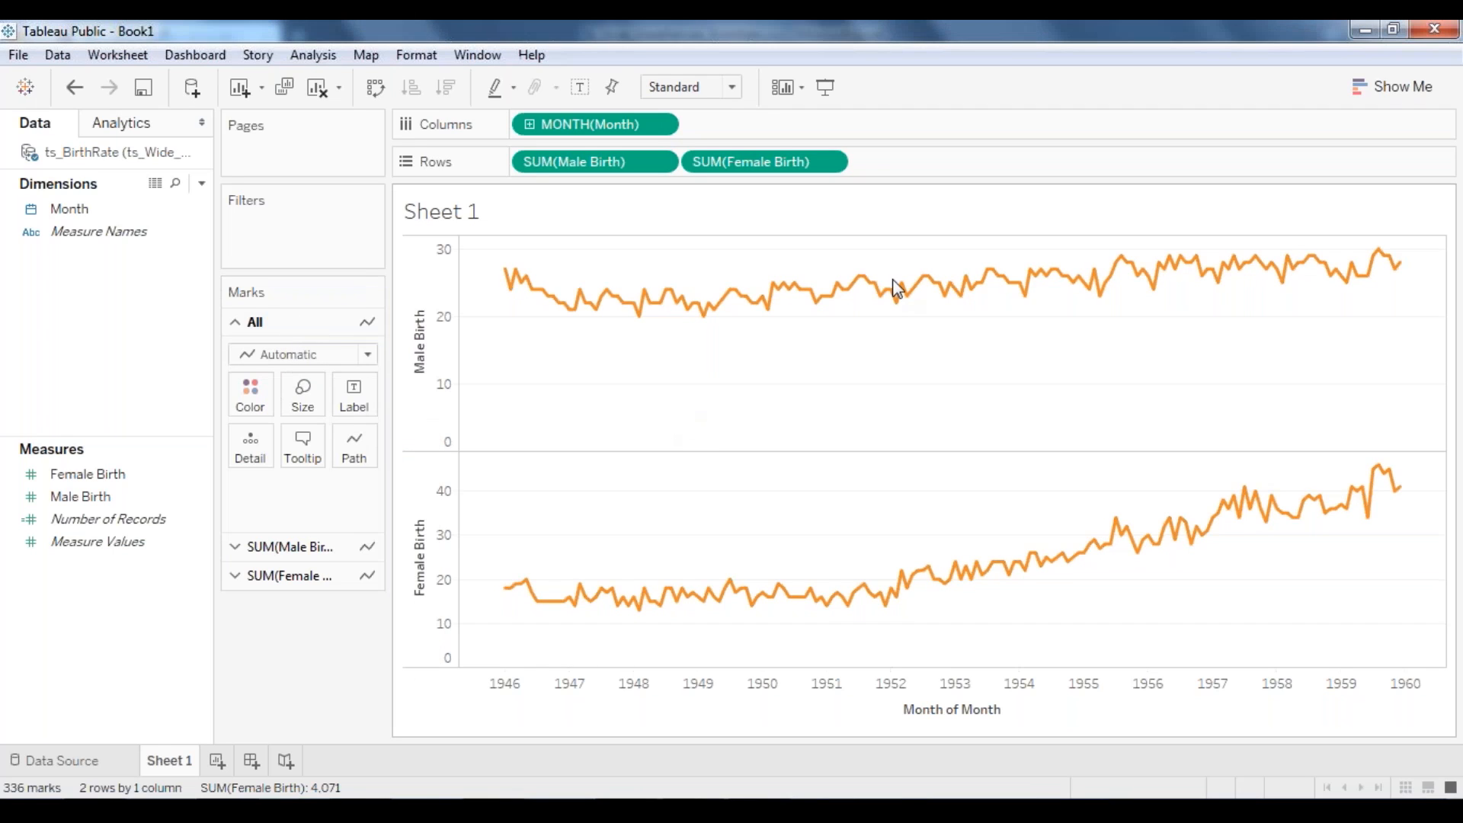
Step: Color the Male Birth line red and the Female Birth line teal using each measure's own marks settings
left_click(300, 548)
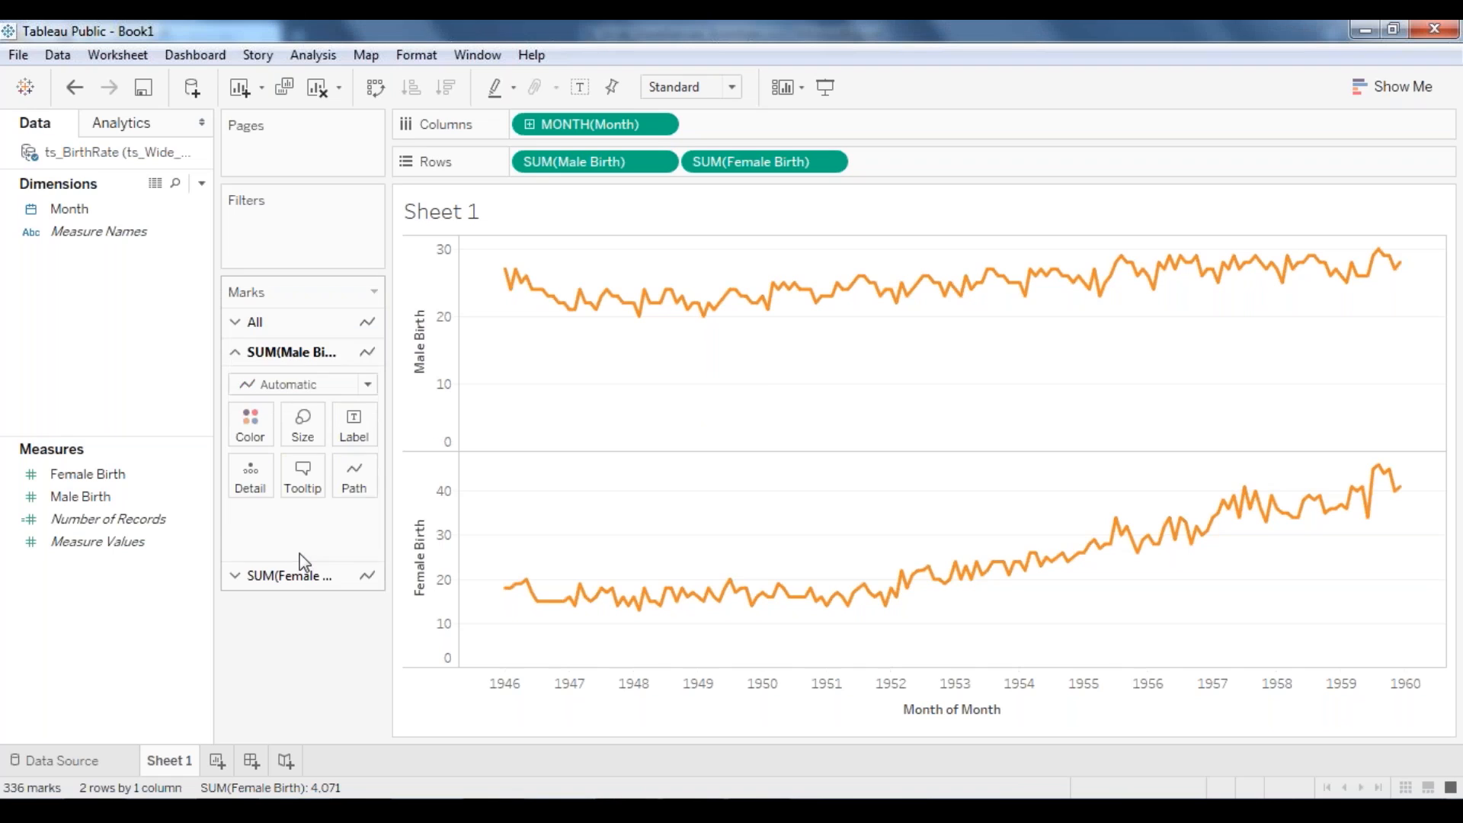
left_click(251, 423)
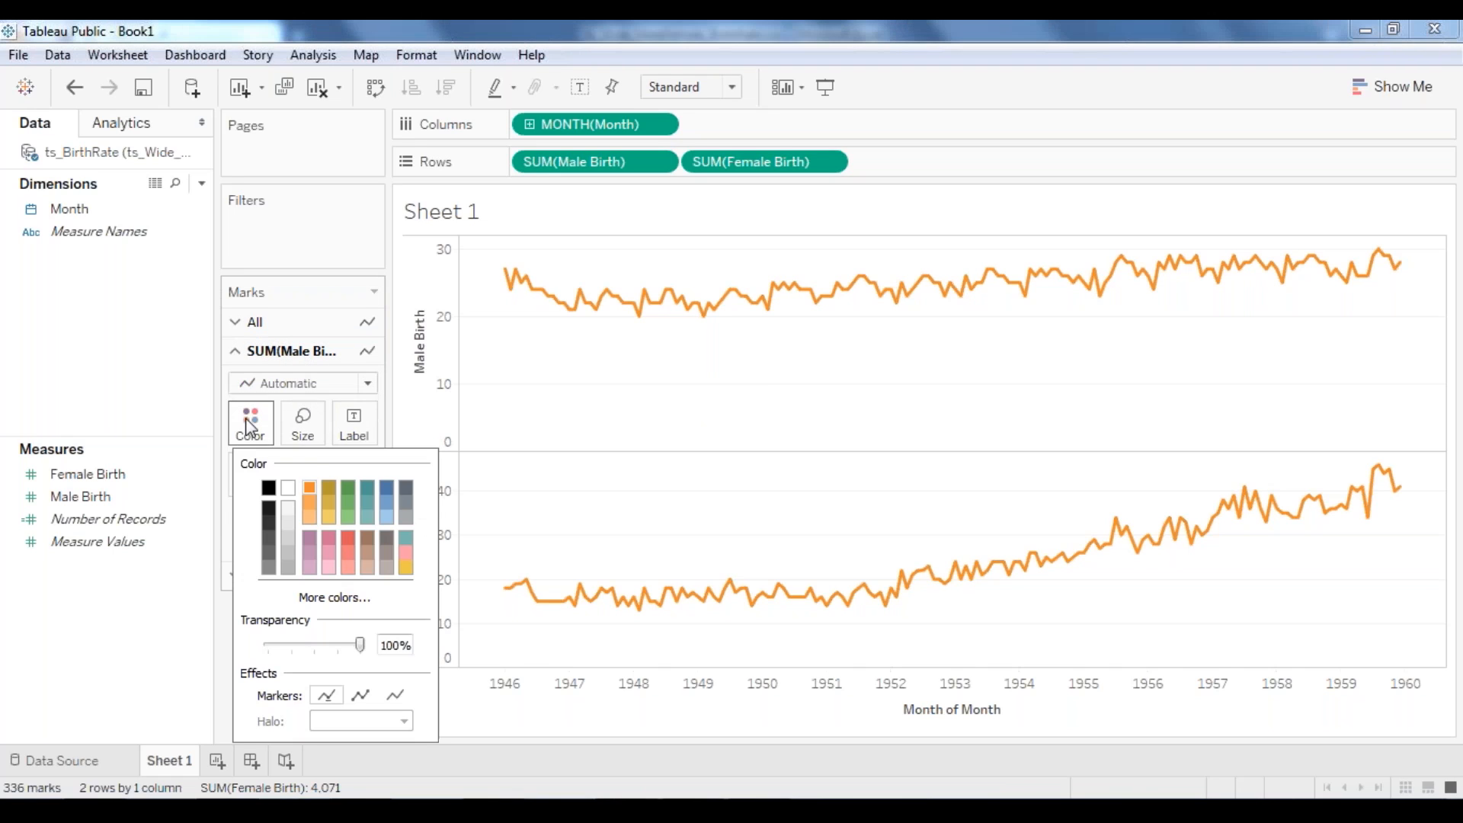
left_click(349, 537)
left_click(555, 351)
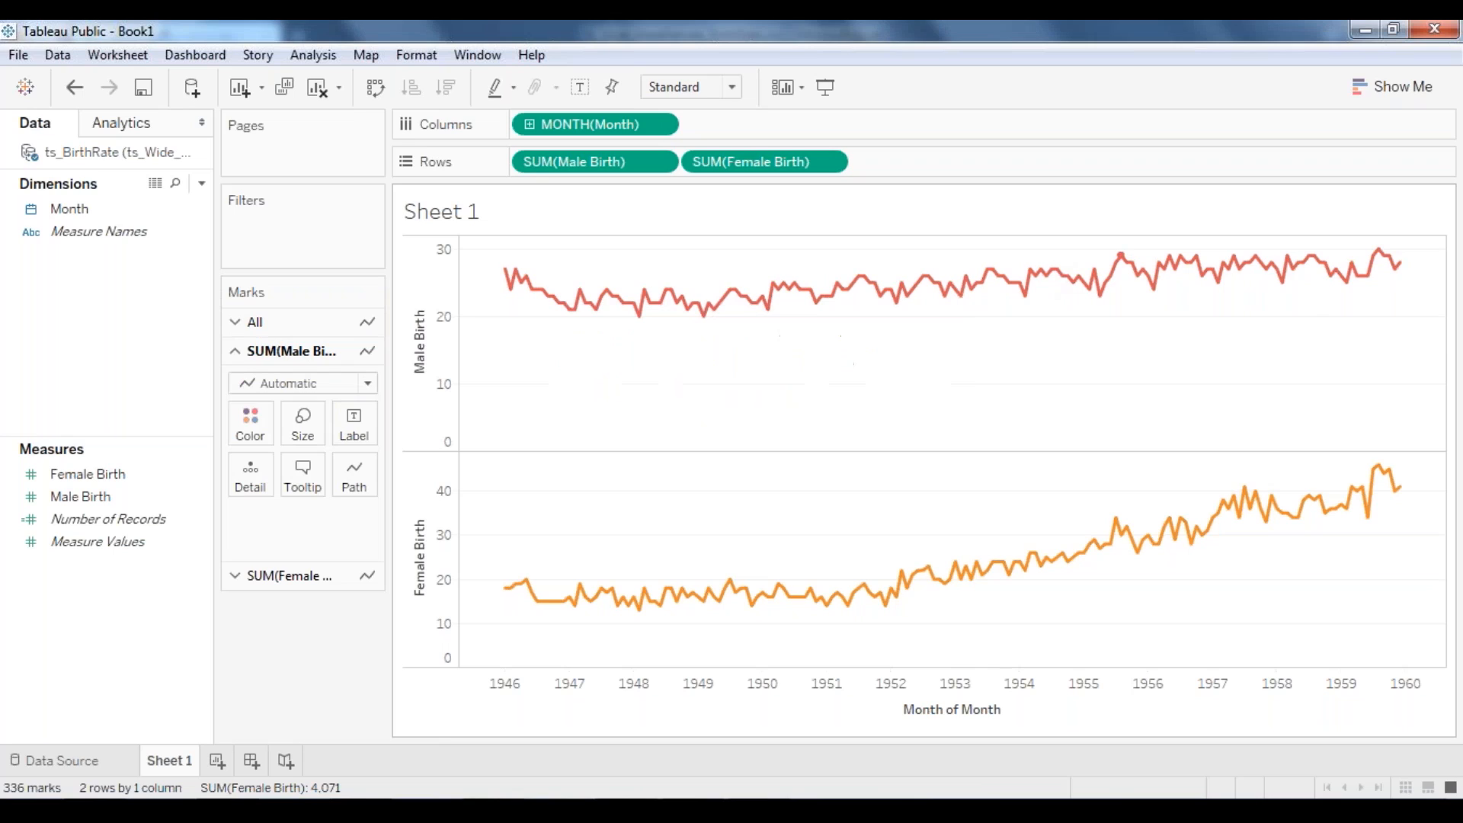
left_click(284, 577)
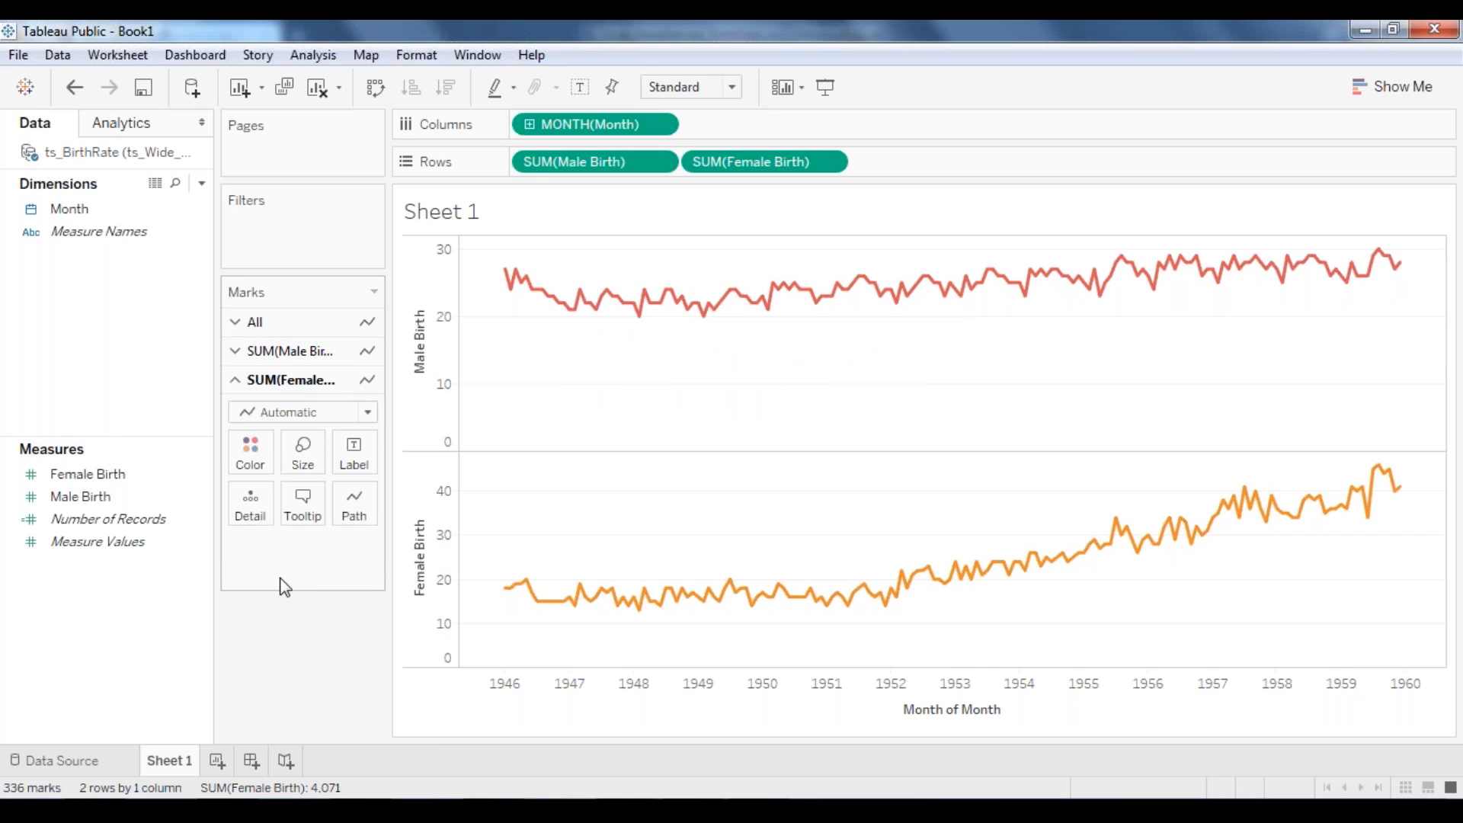
left_click(249, 455)
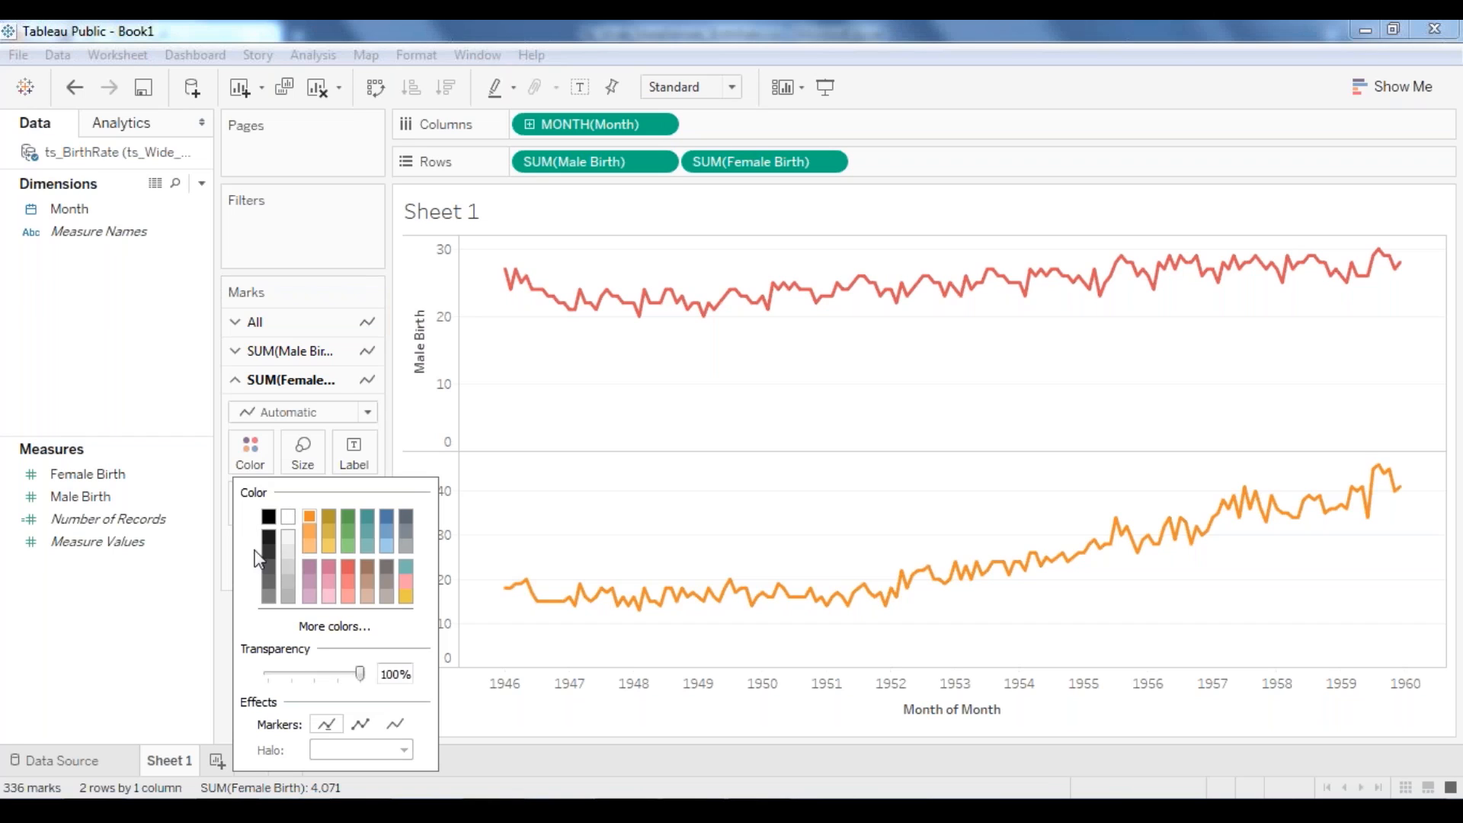
left_click(367, 519)
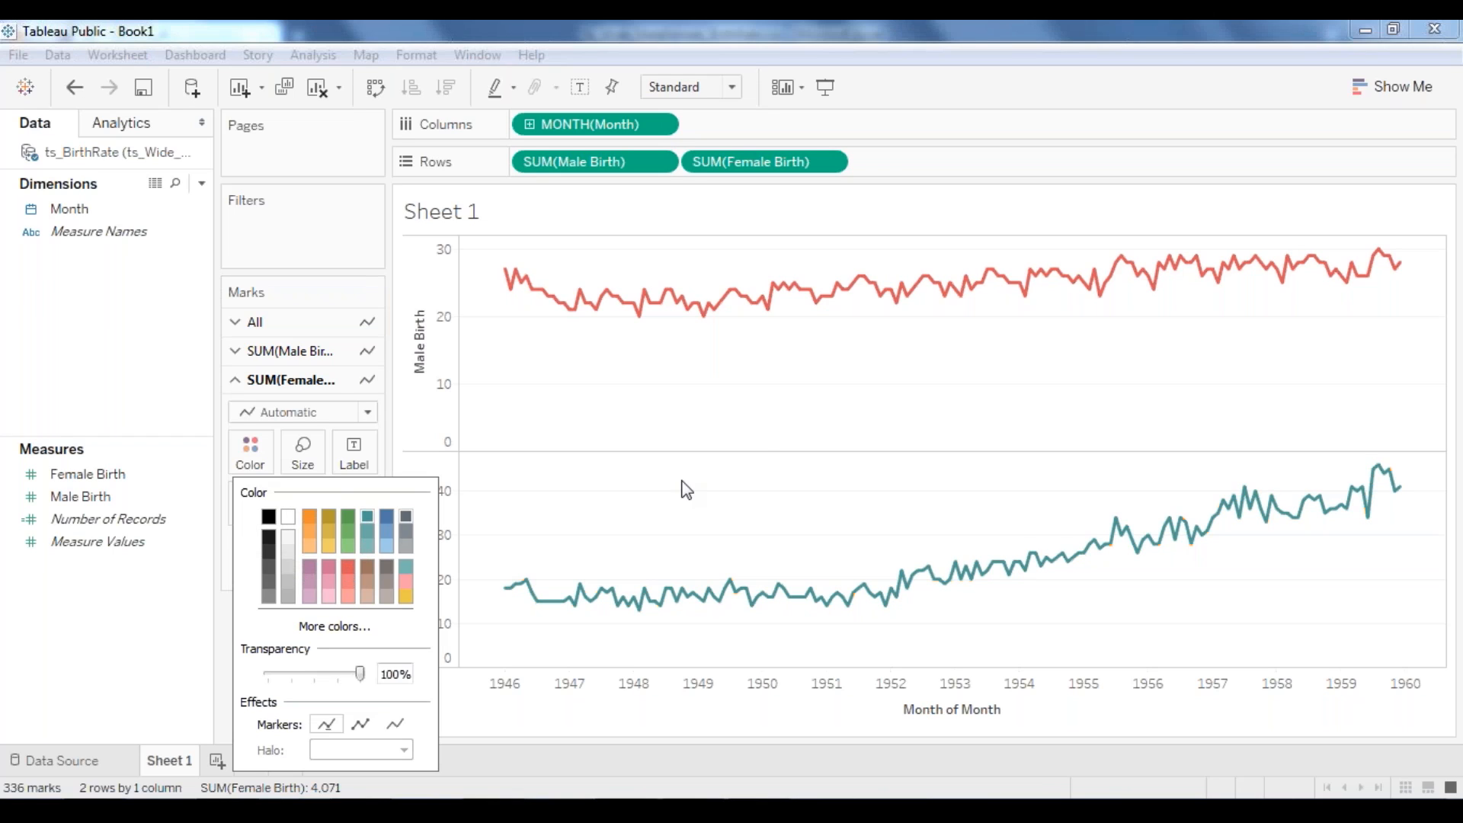
left_click(514, 540)
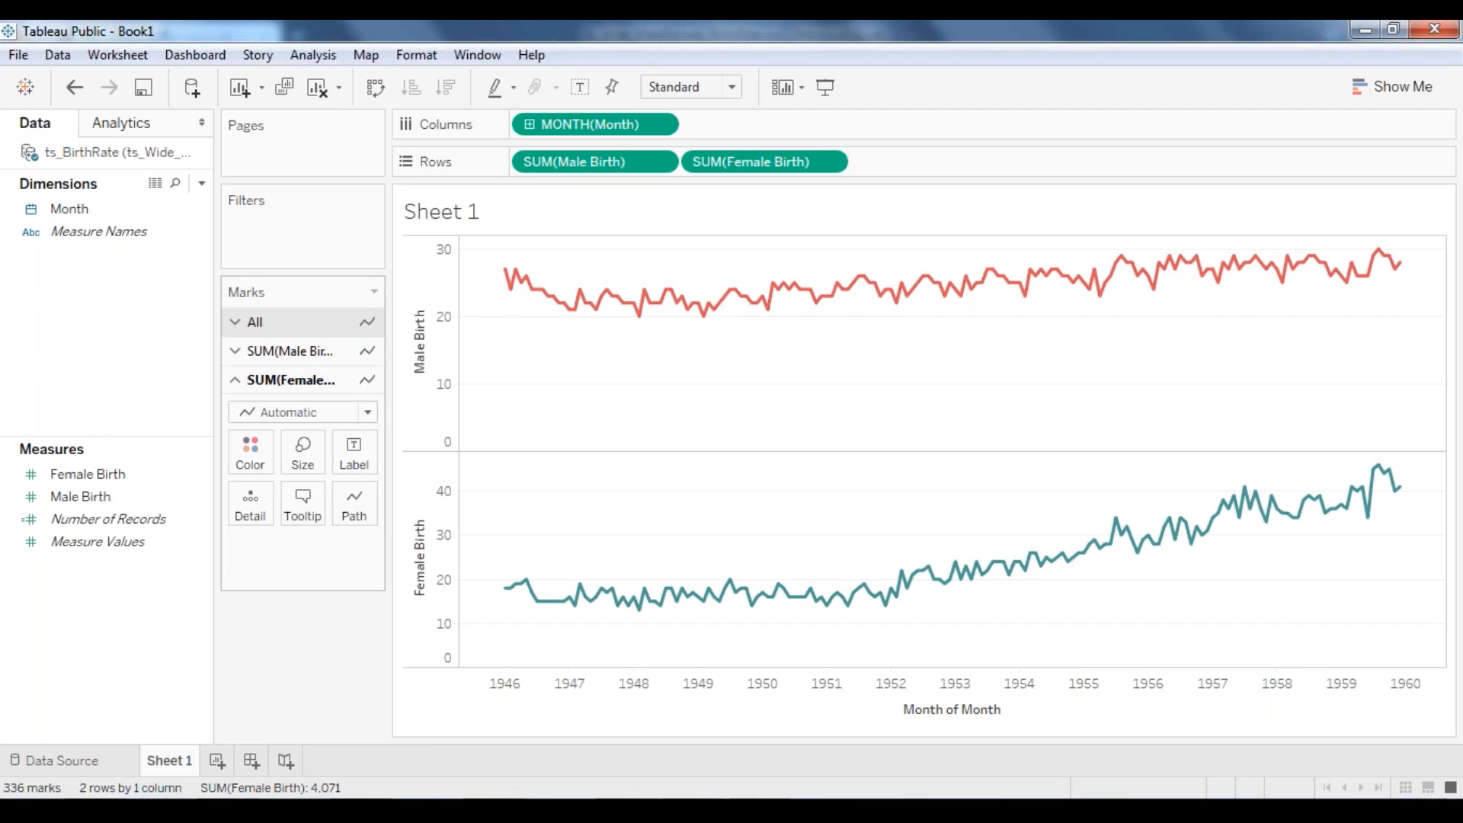
Step: View the separate Marks settings of Male Birth and return to those of Female Birth
left_click(262, 352)
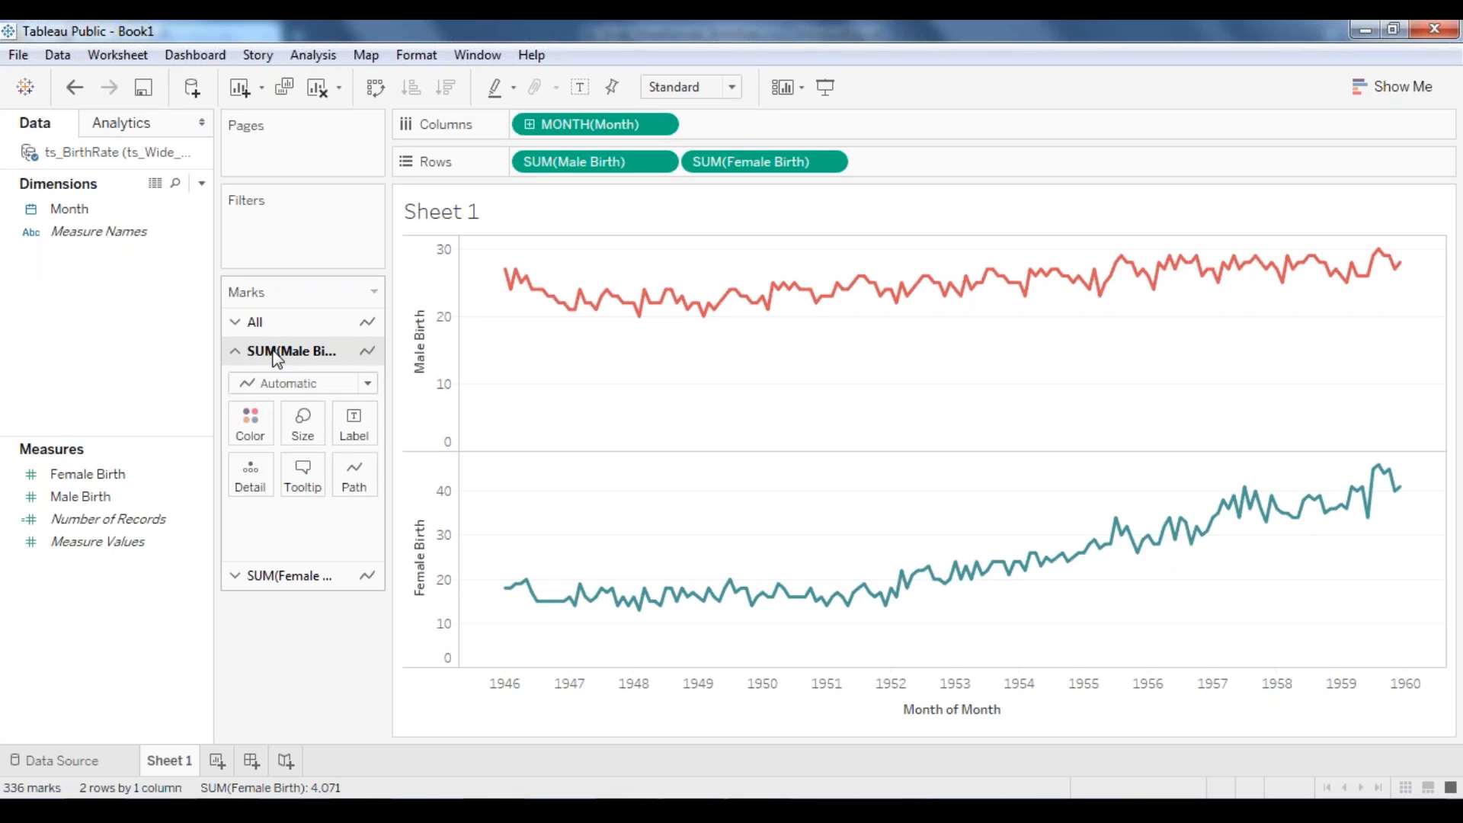
mouse_move(627, 307)
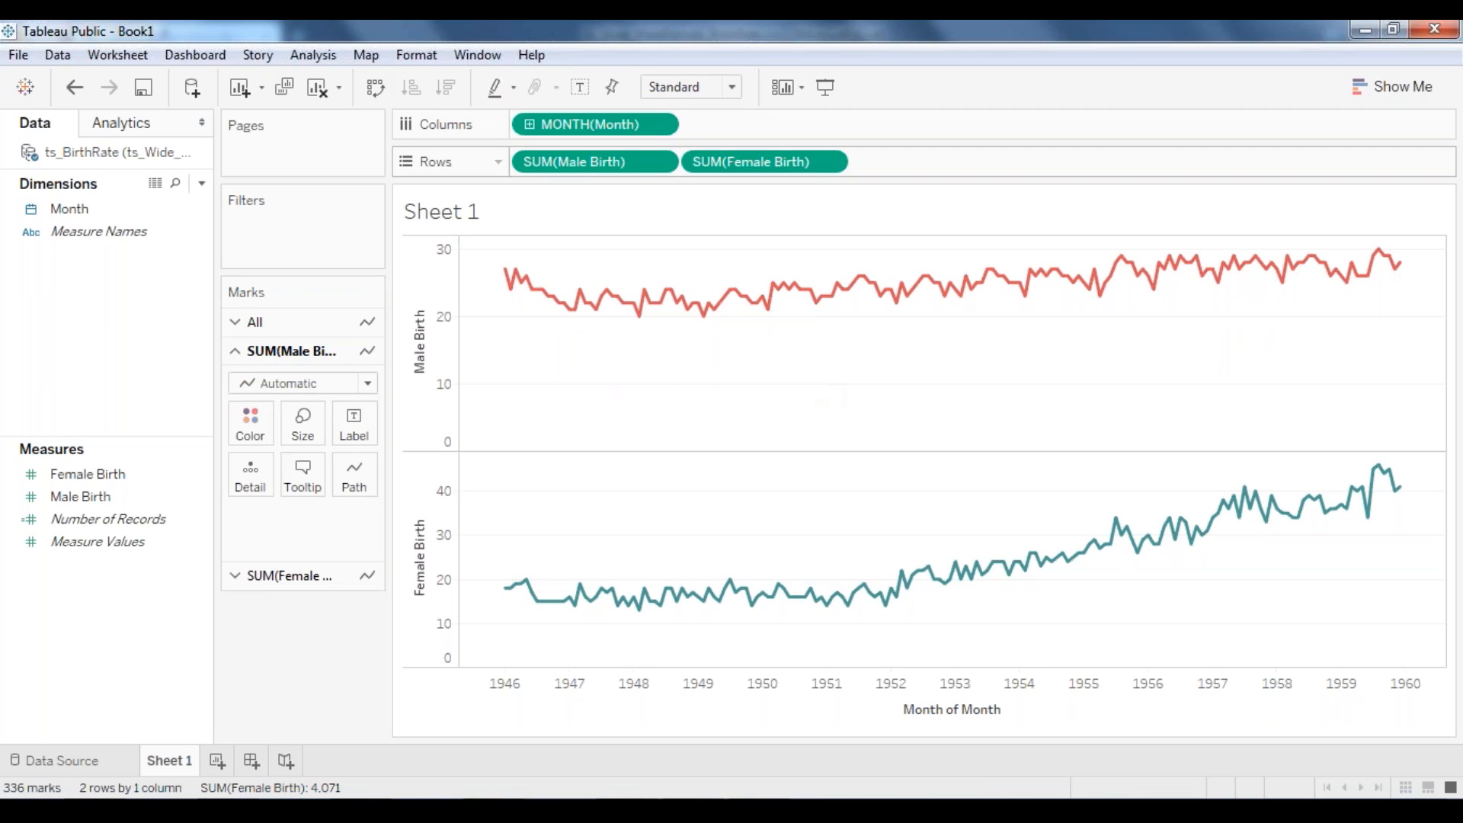
left_click(317, 578)
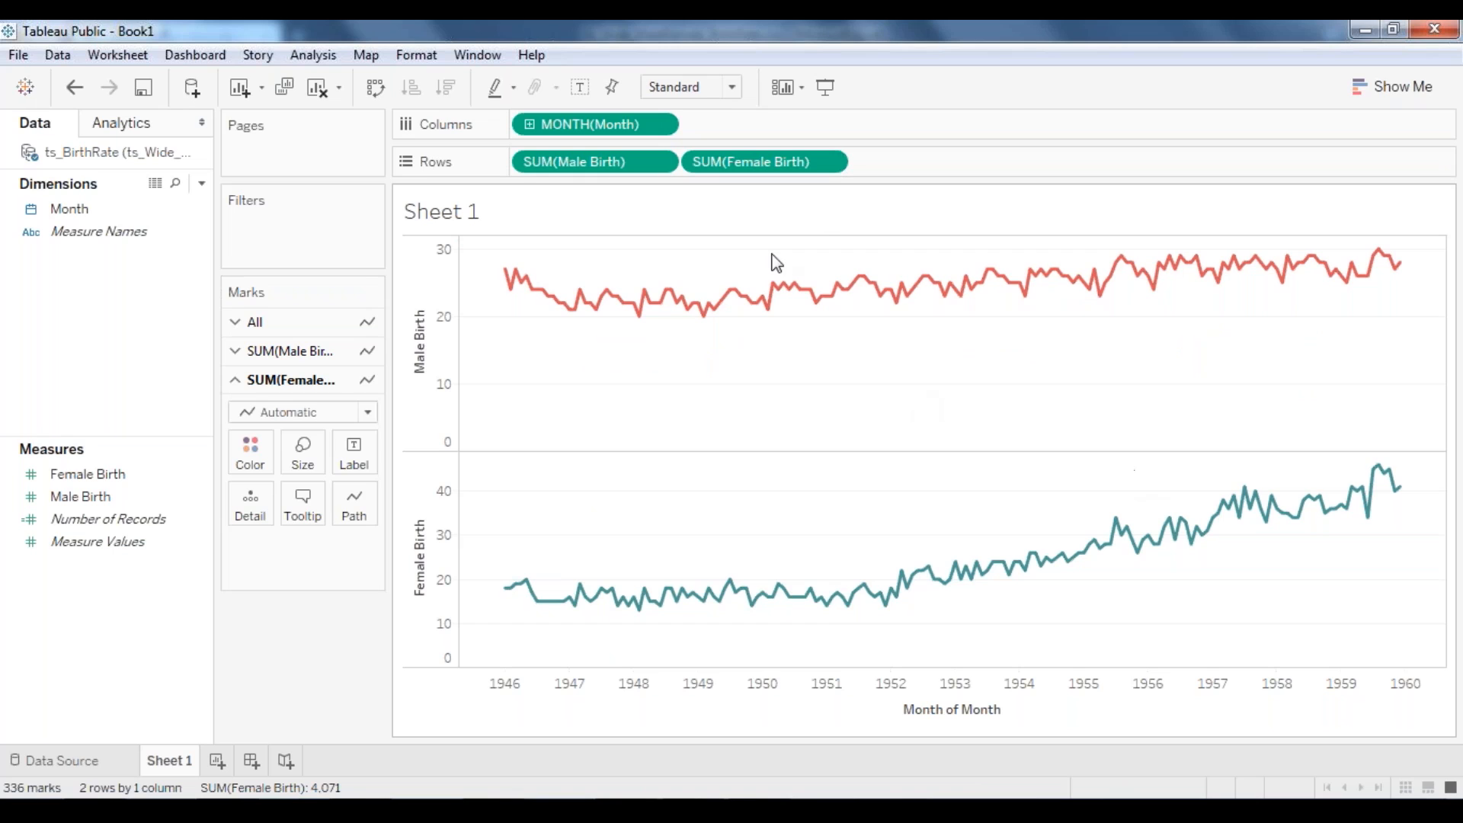
Step: Compare the field options available for Female Birth and Male Birth on the rows
left_click(831, 161)
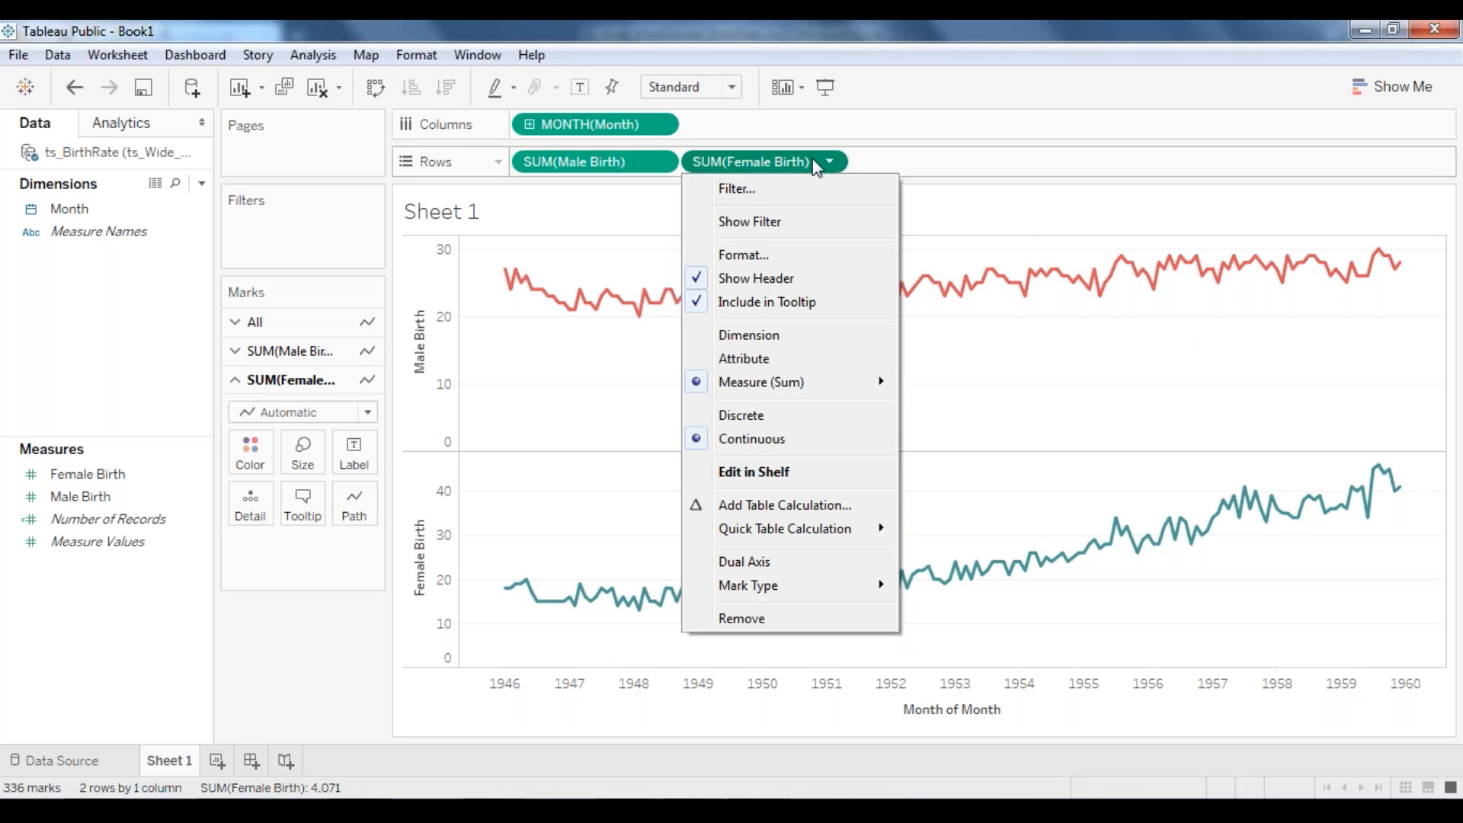
right_click(814, 162)
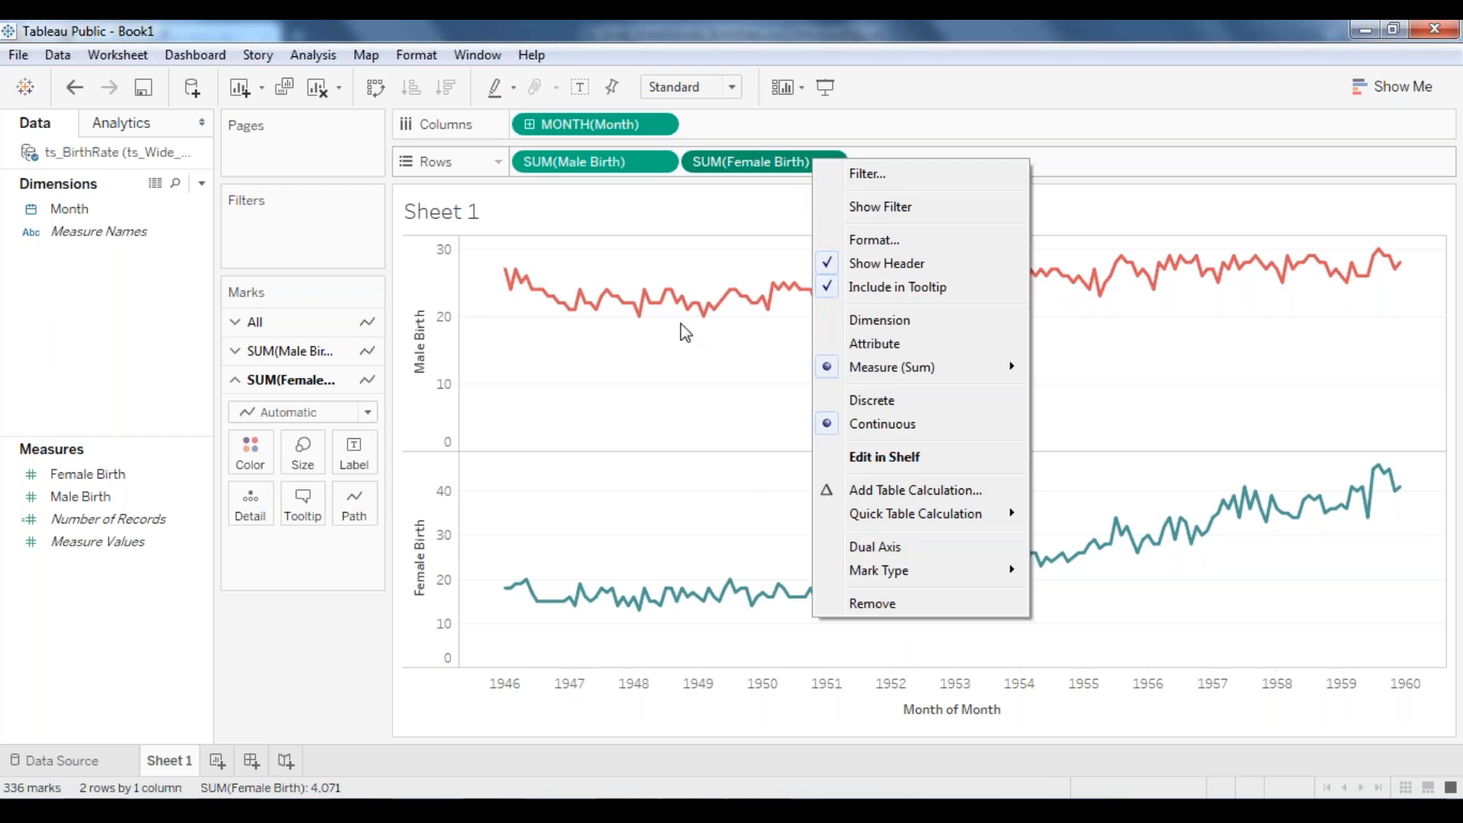
left_click(735, 427)
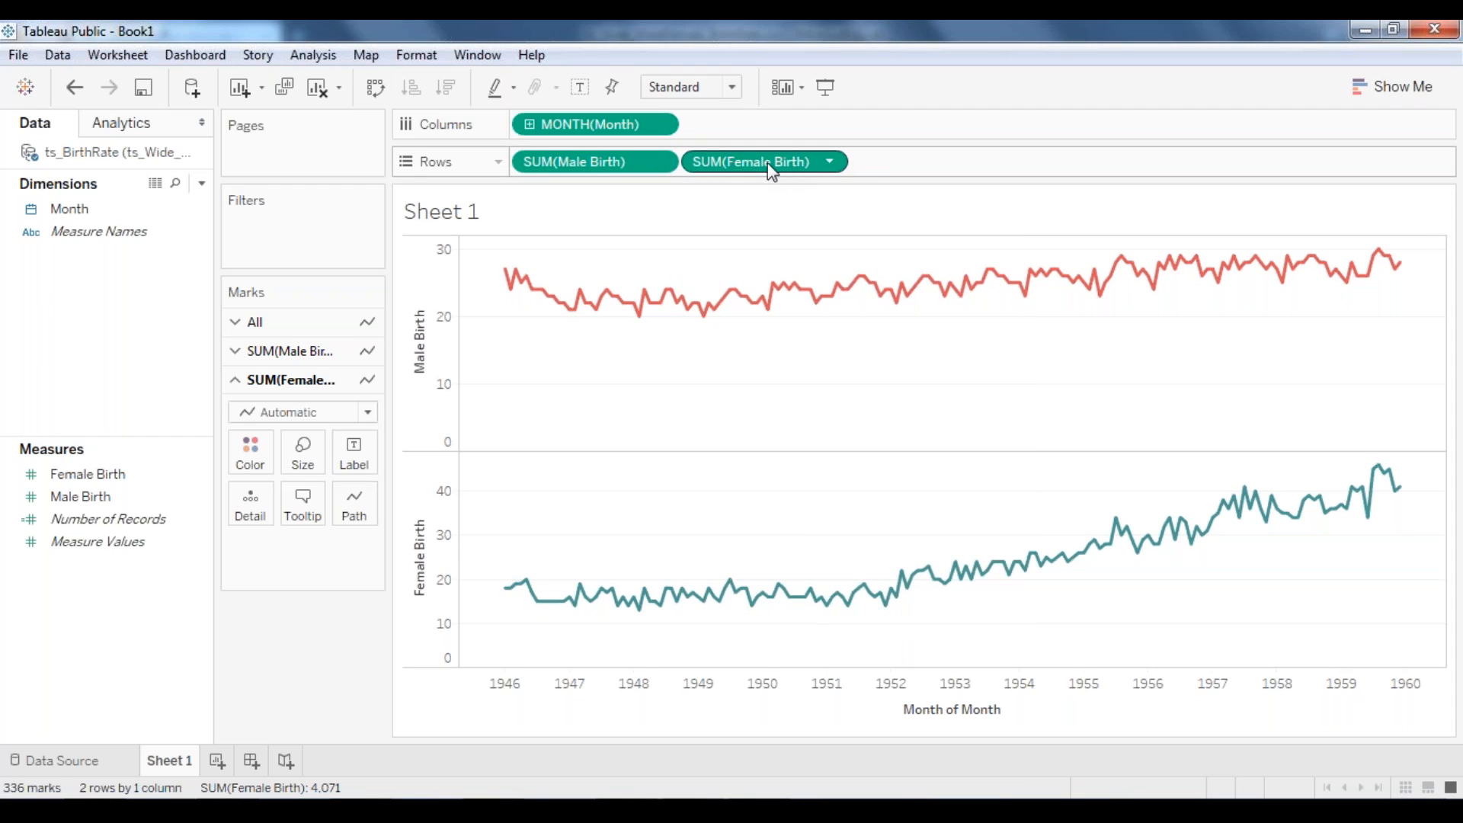
right_click(616, 166)
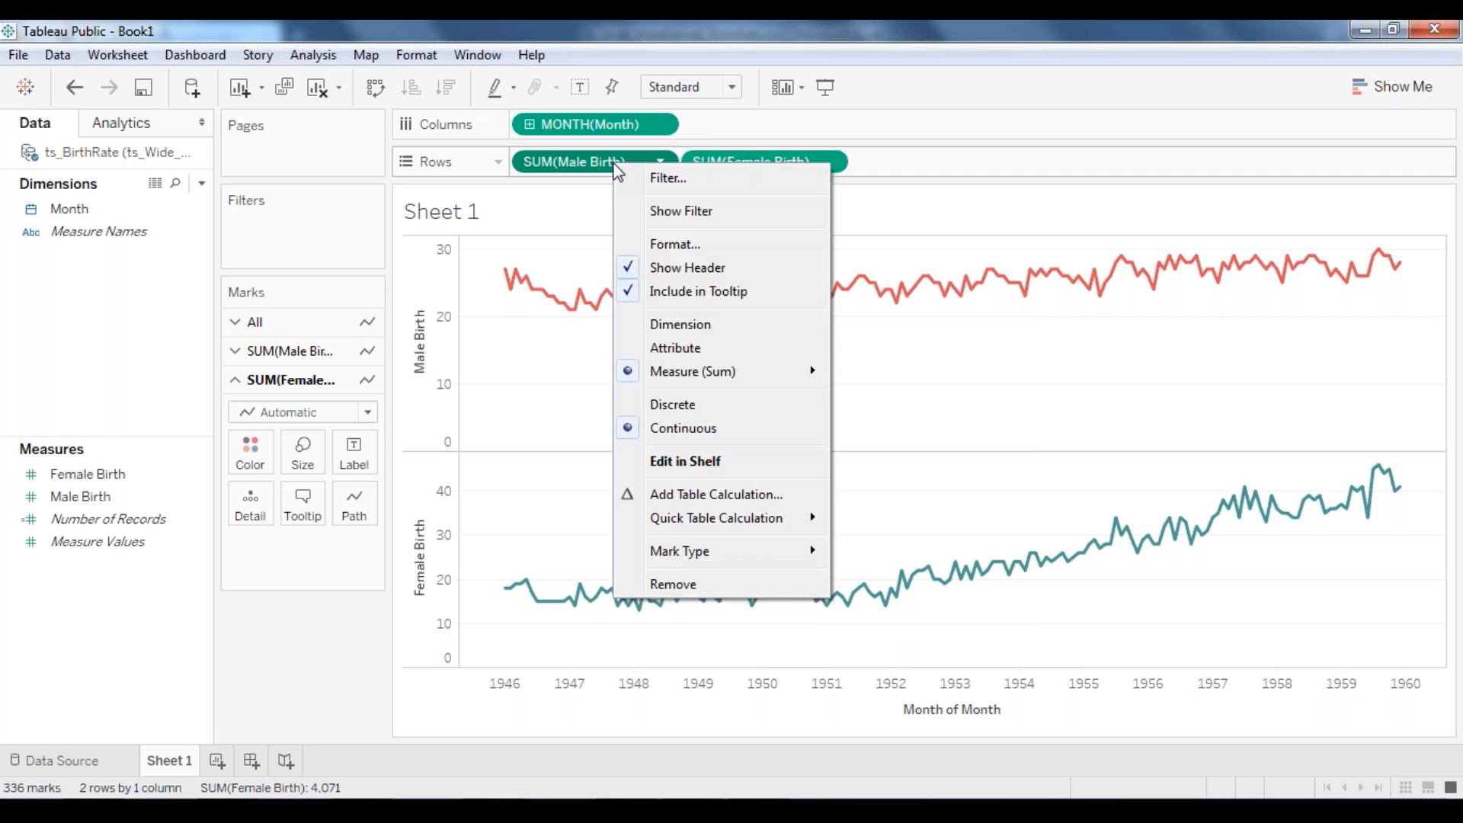
left_click(980, 340)
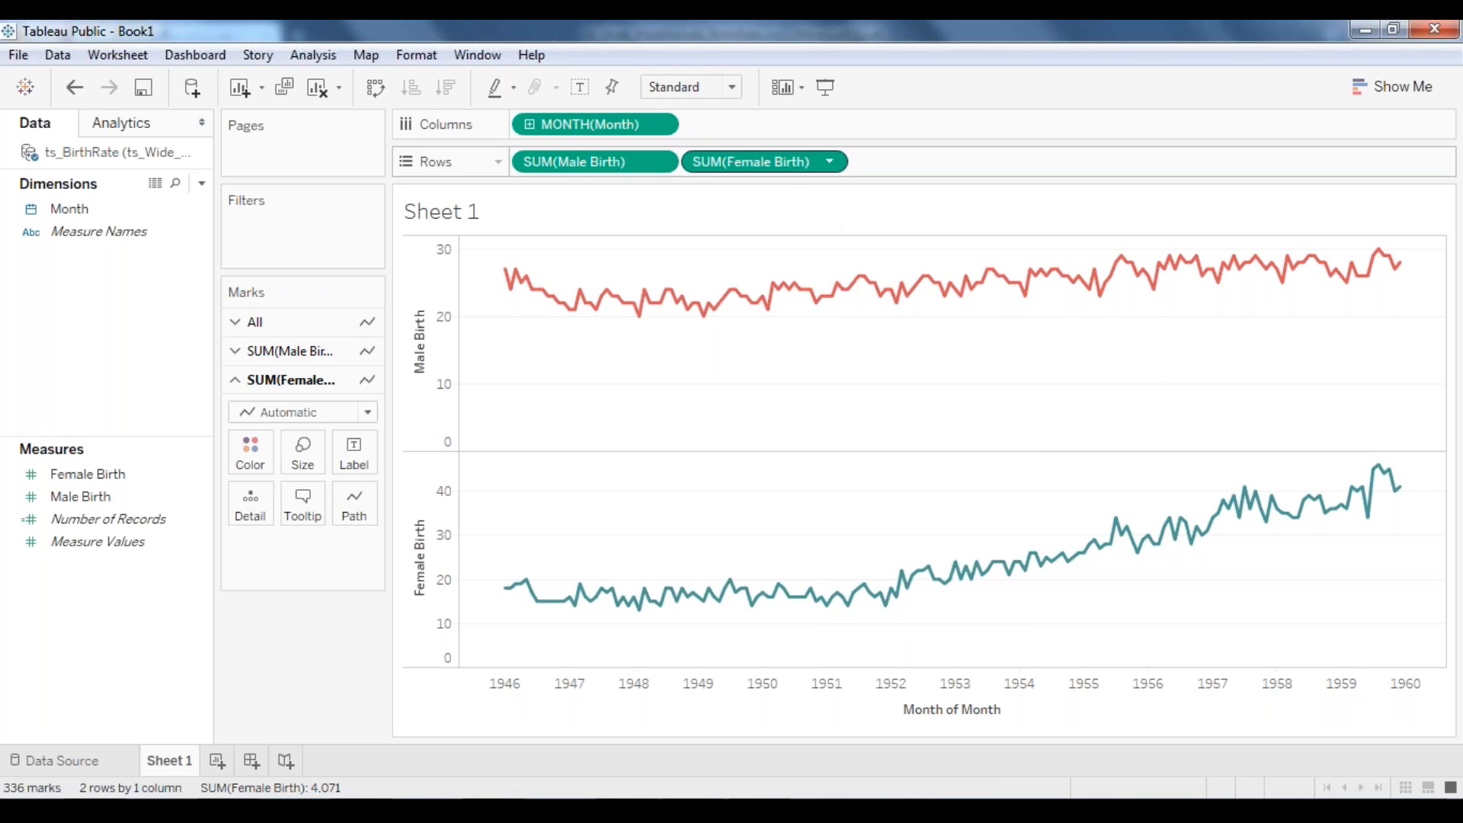
Step: Try combining both measures by setting Female Birth to Dual Axis, and undo the change
right_click(785, 163)
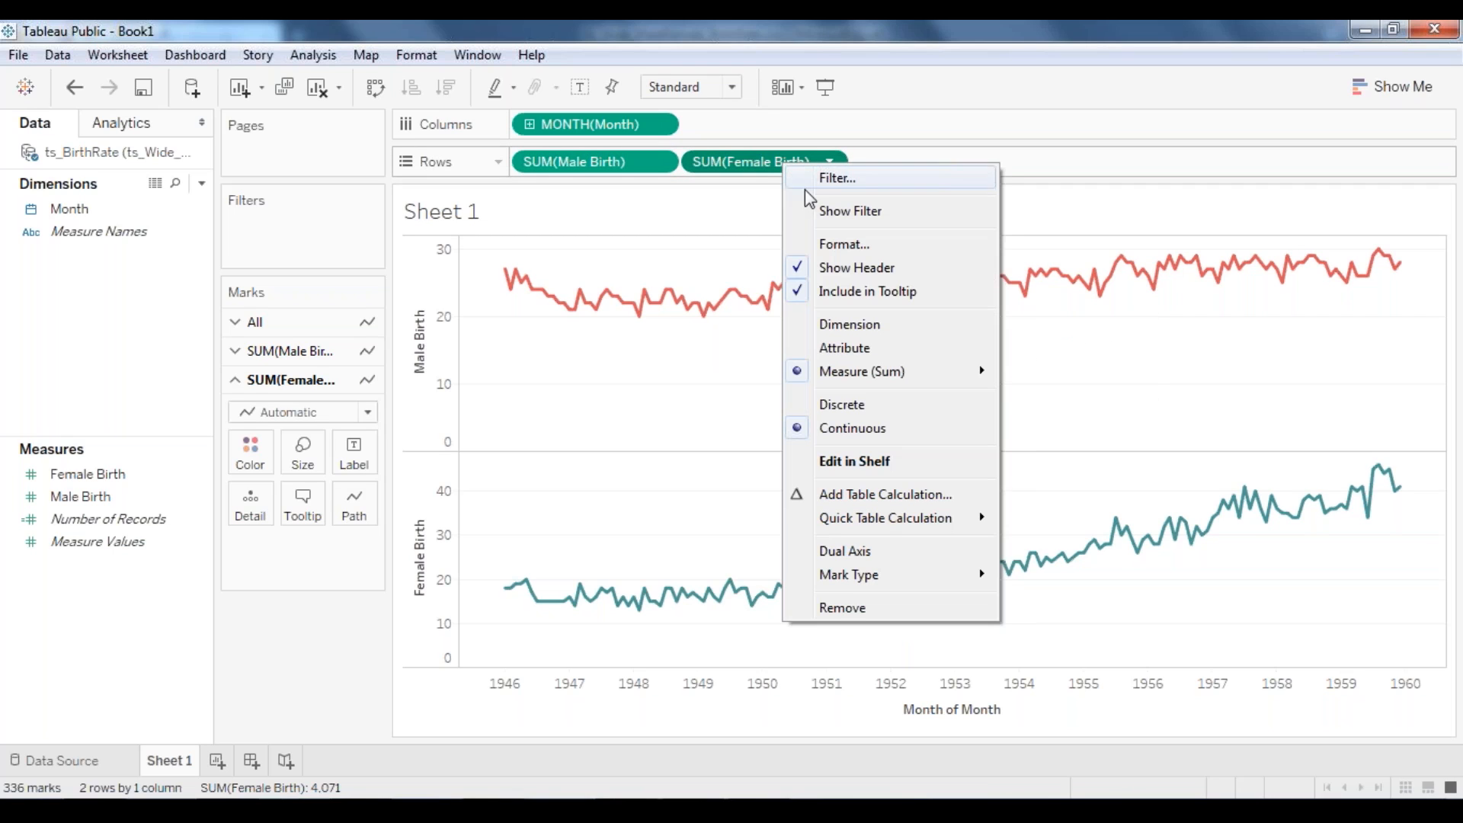
left_click(864, 555)
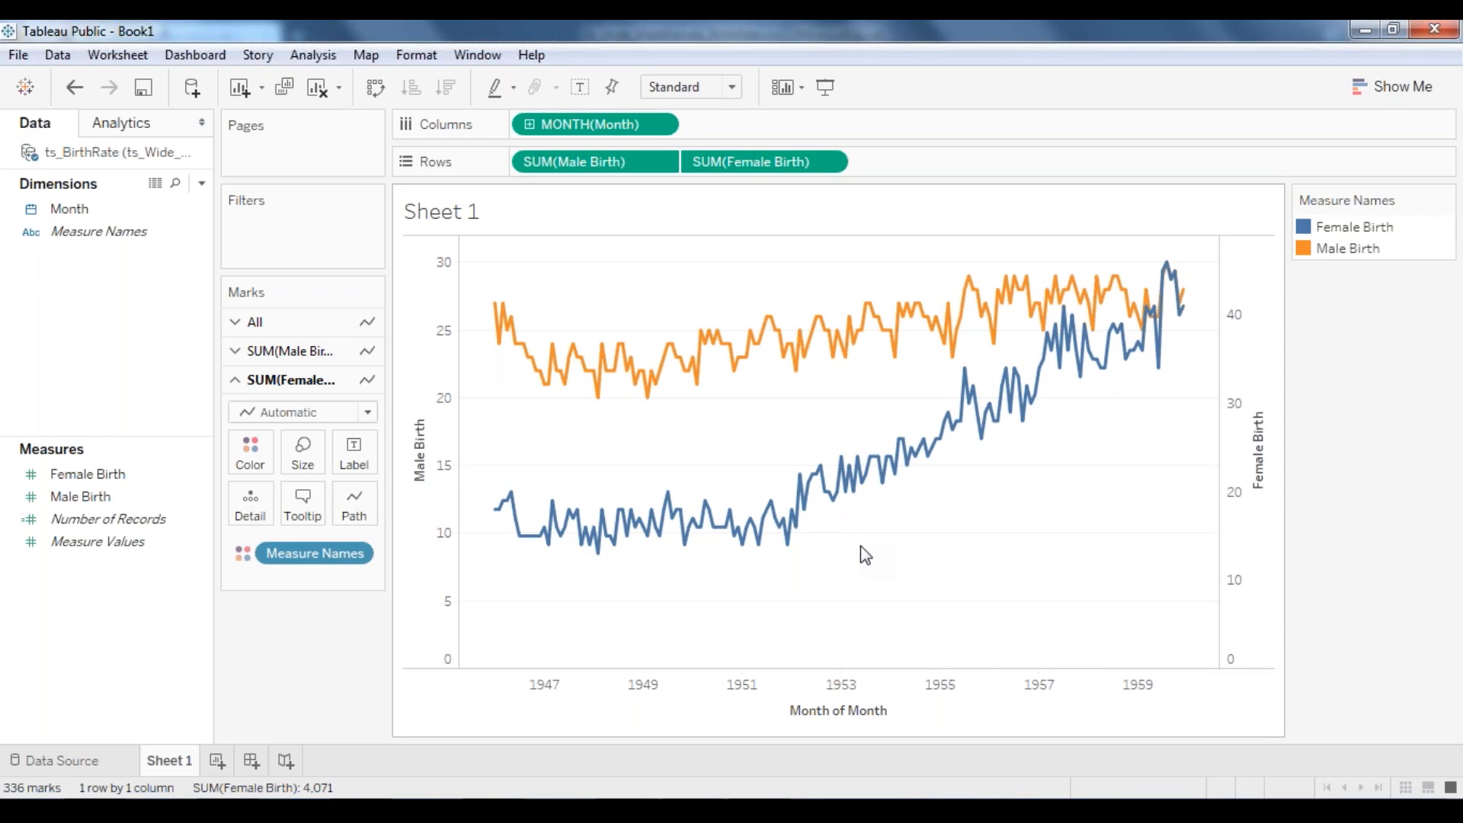
left_click(75, 88)
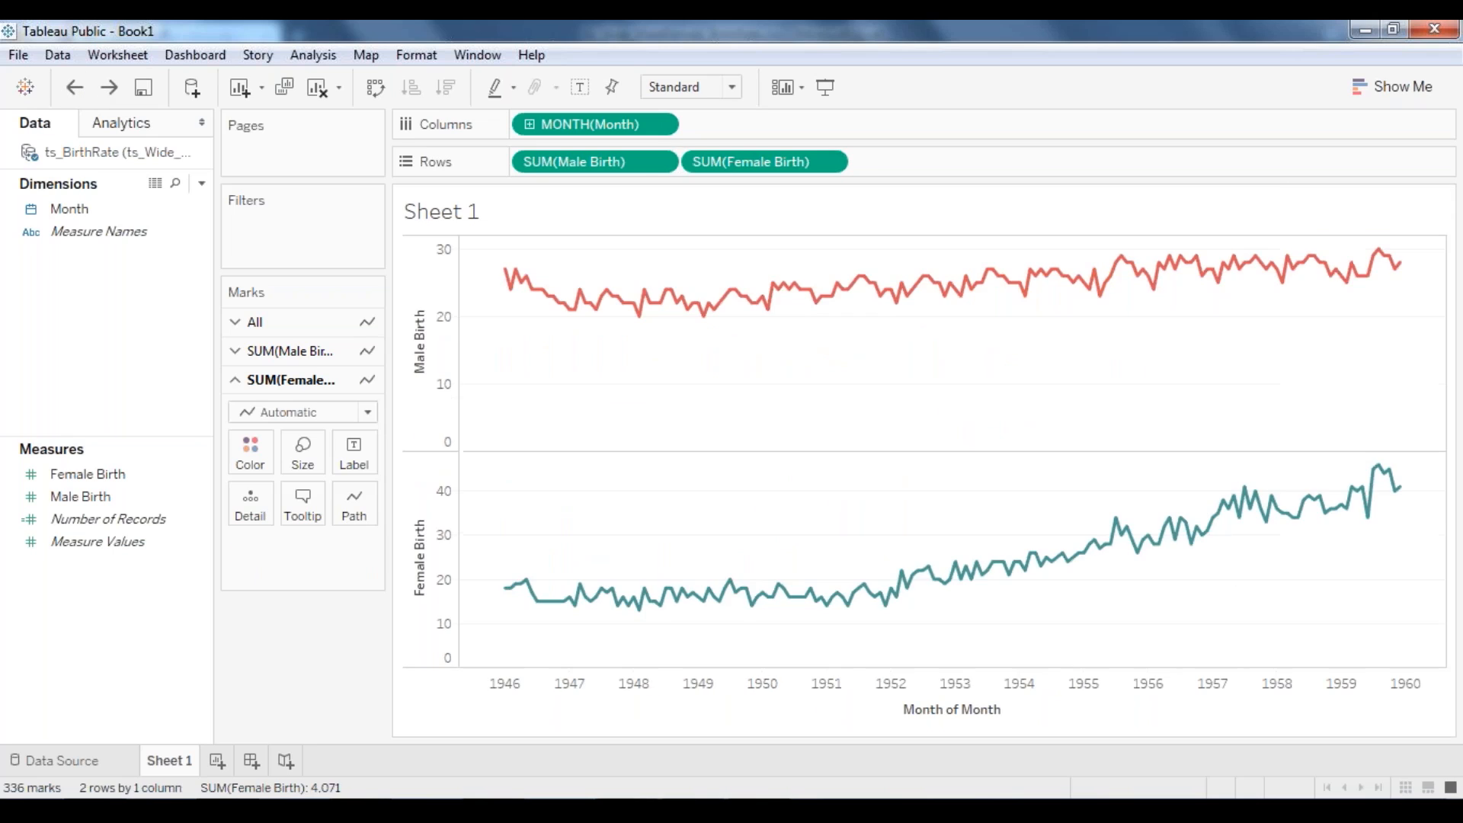
Step: Check the field options for Male Birth and reorder the rows to place it after Female Birth
right_click(637, 167)
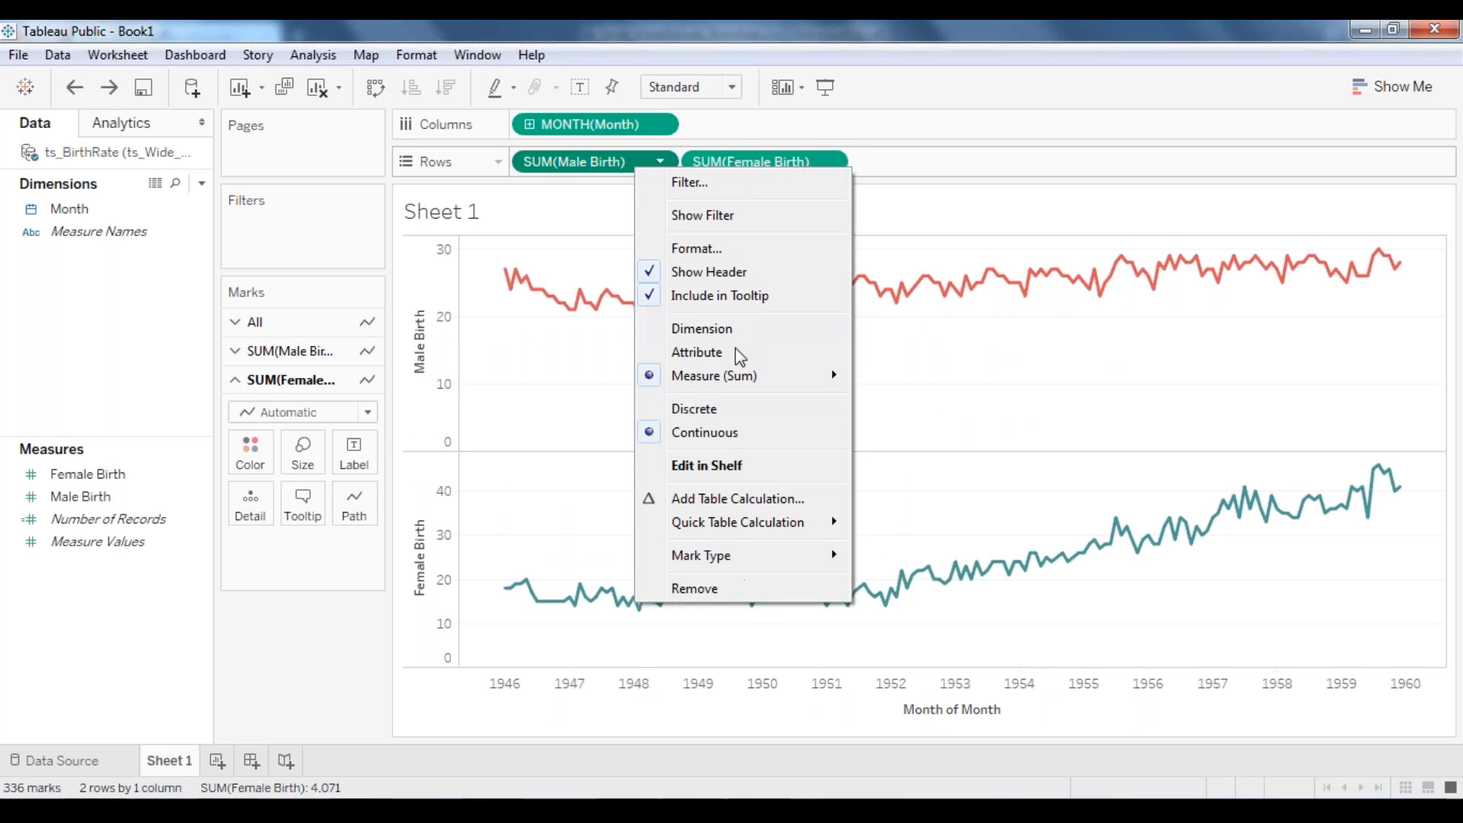
left_click(1002, 392)
left_click_drag(580, 158, 857, 161)
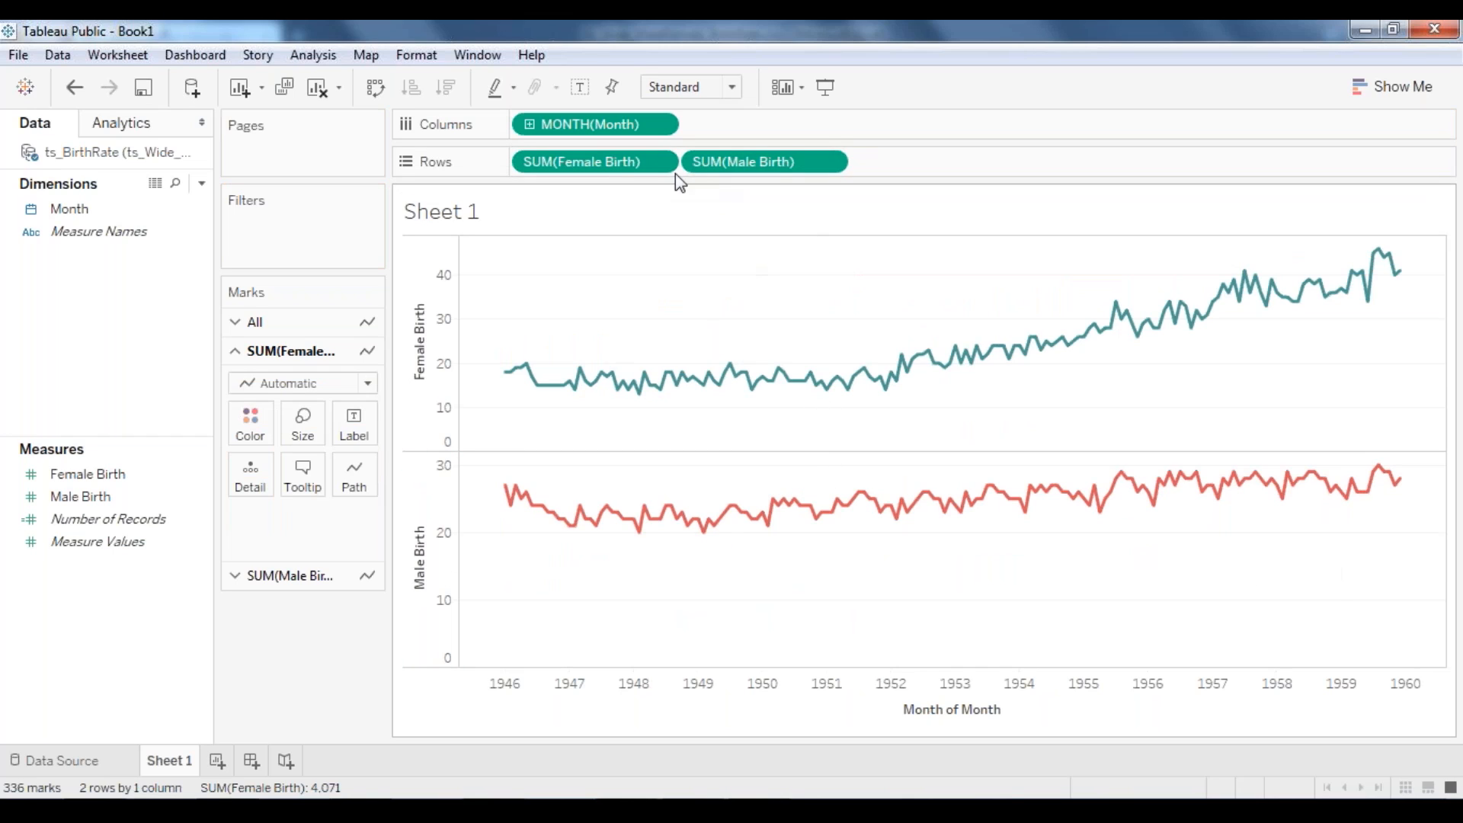
Step: Check the field options for Female Birth and overlay both lines in one chart by setting Male Birth to Dual Axis
right_click(622, 162)
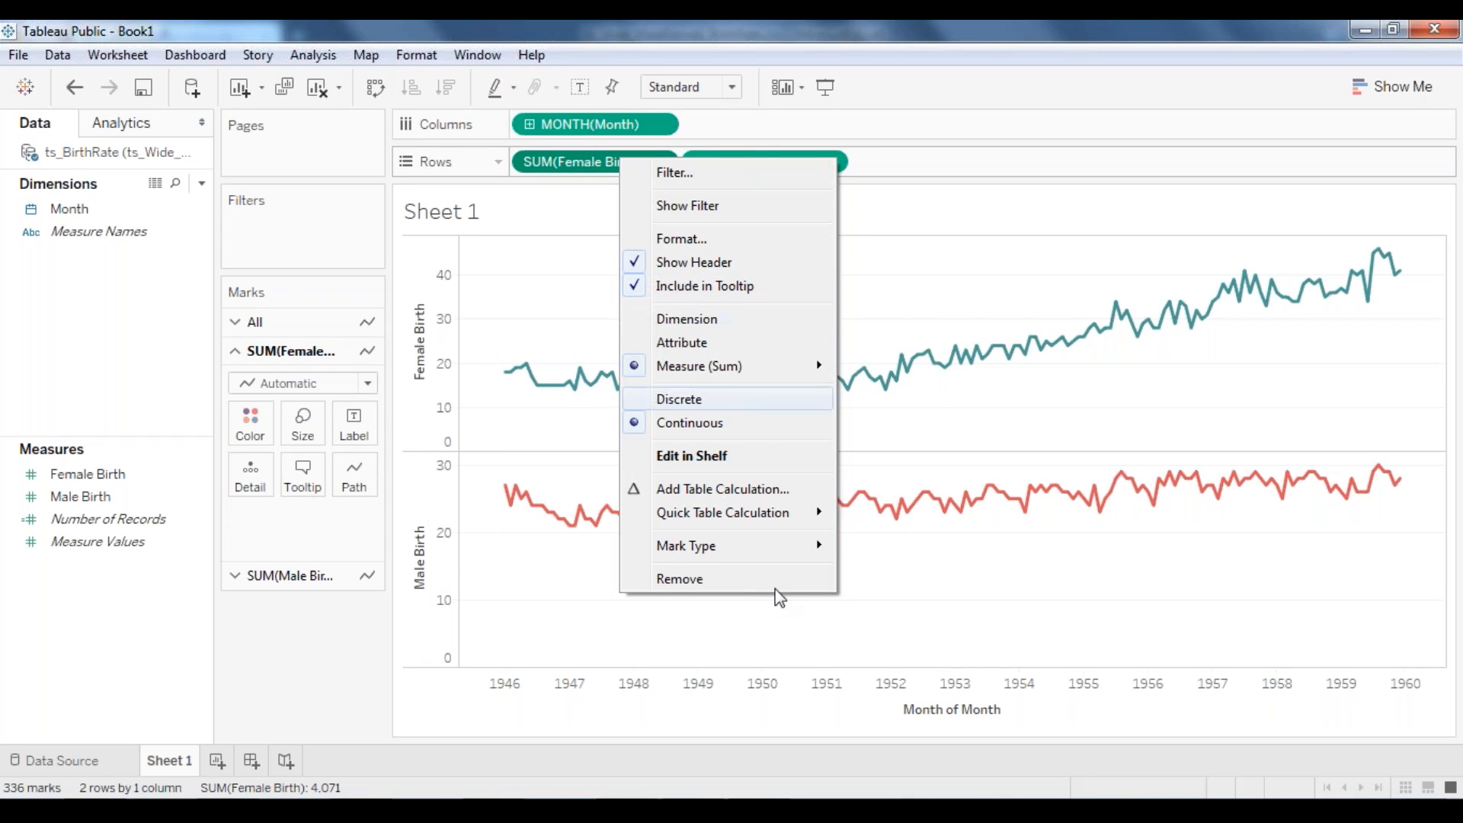
left_click(899, 255)
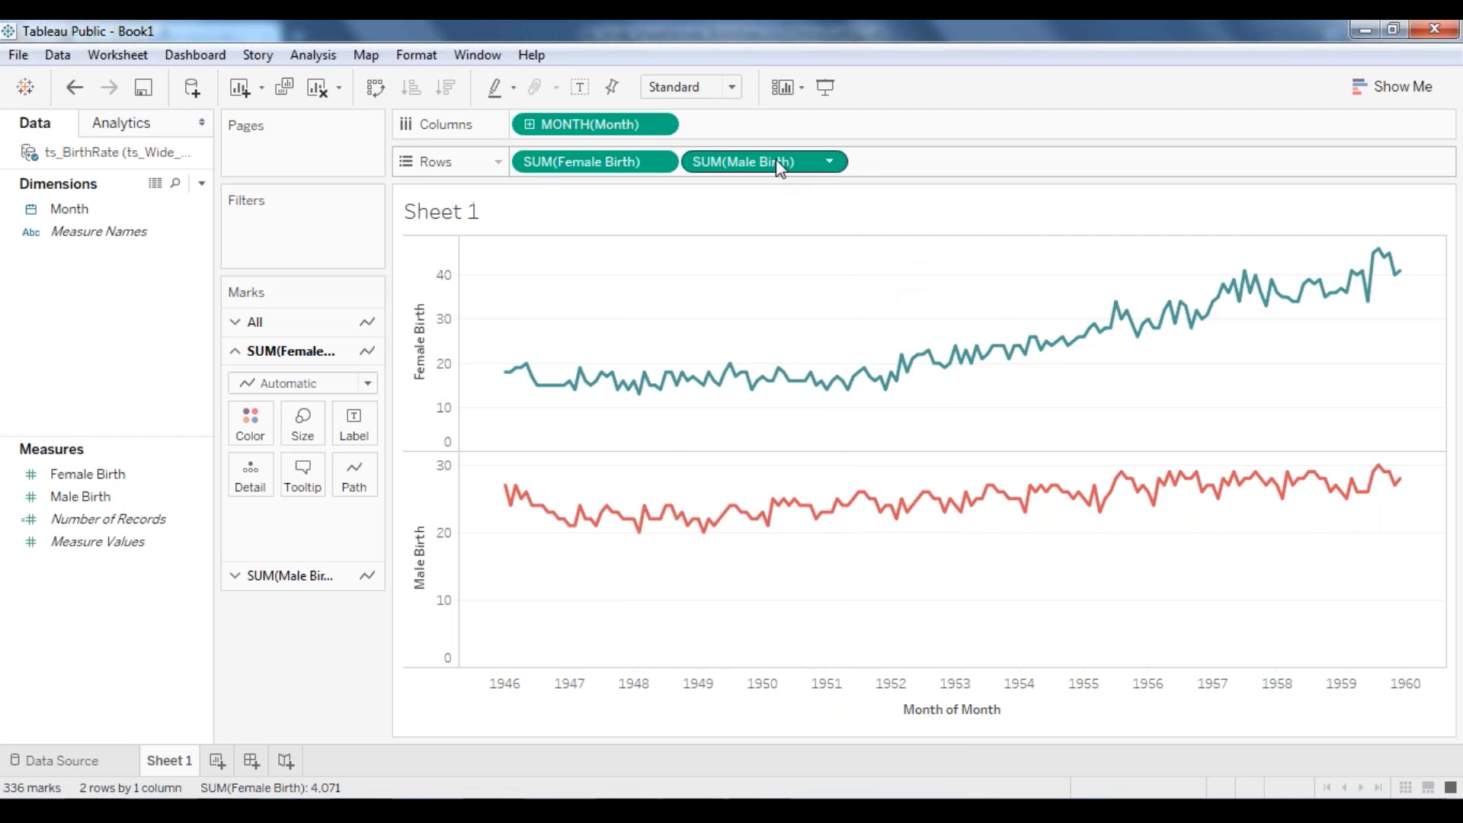
right_click(775, 158)
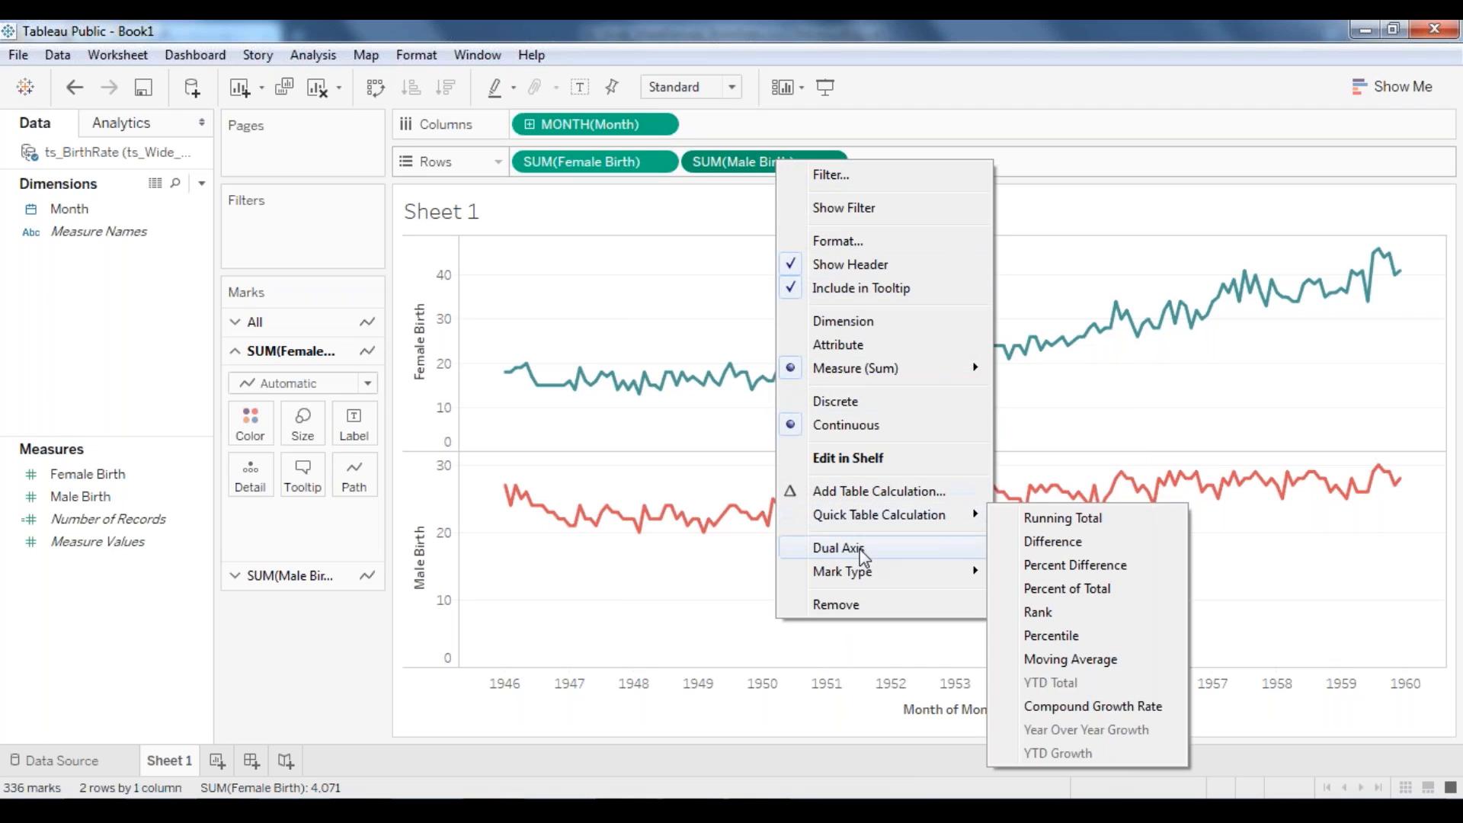
left_click(837, 555)
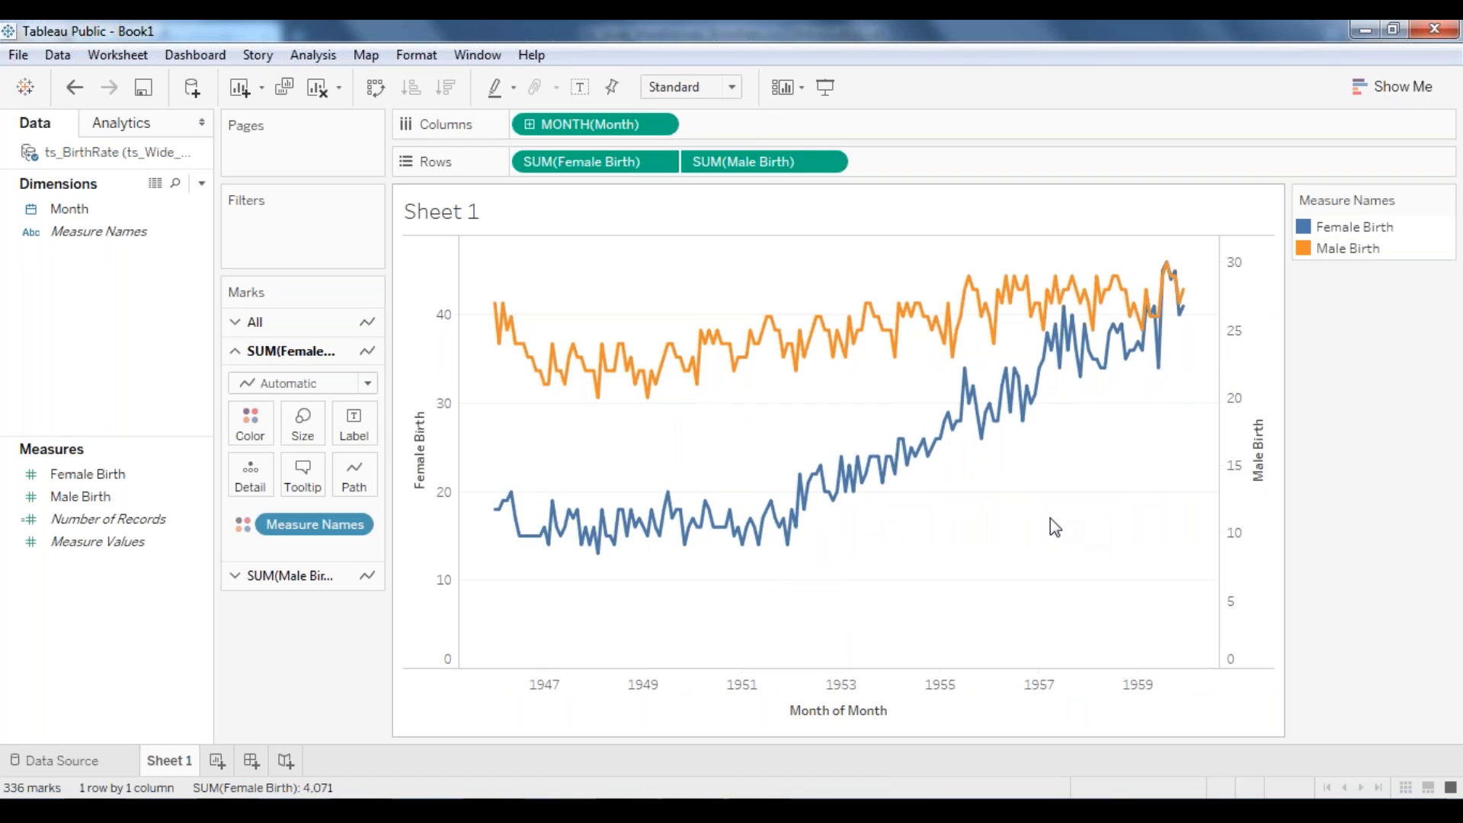
Step: Edit the Measure Names colors, assigning blue to Male Birth and red to Female Birth
left_click(288, 574)
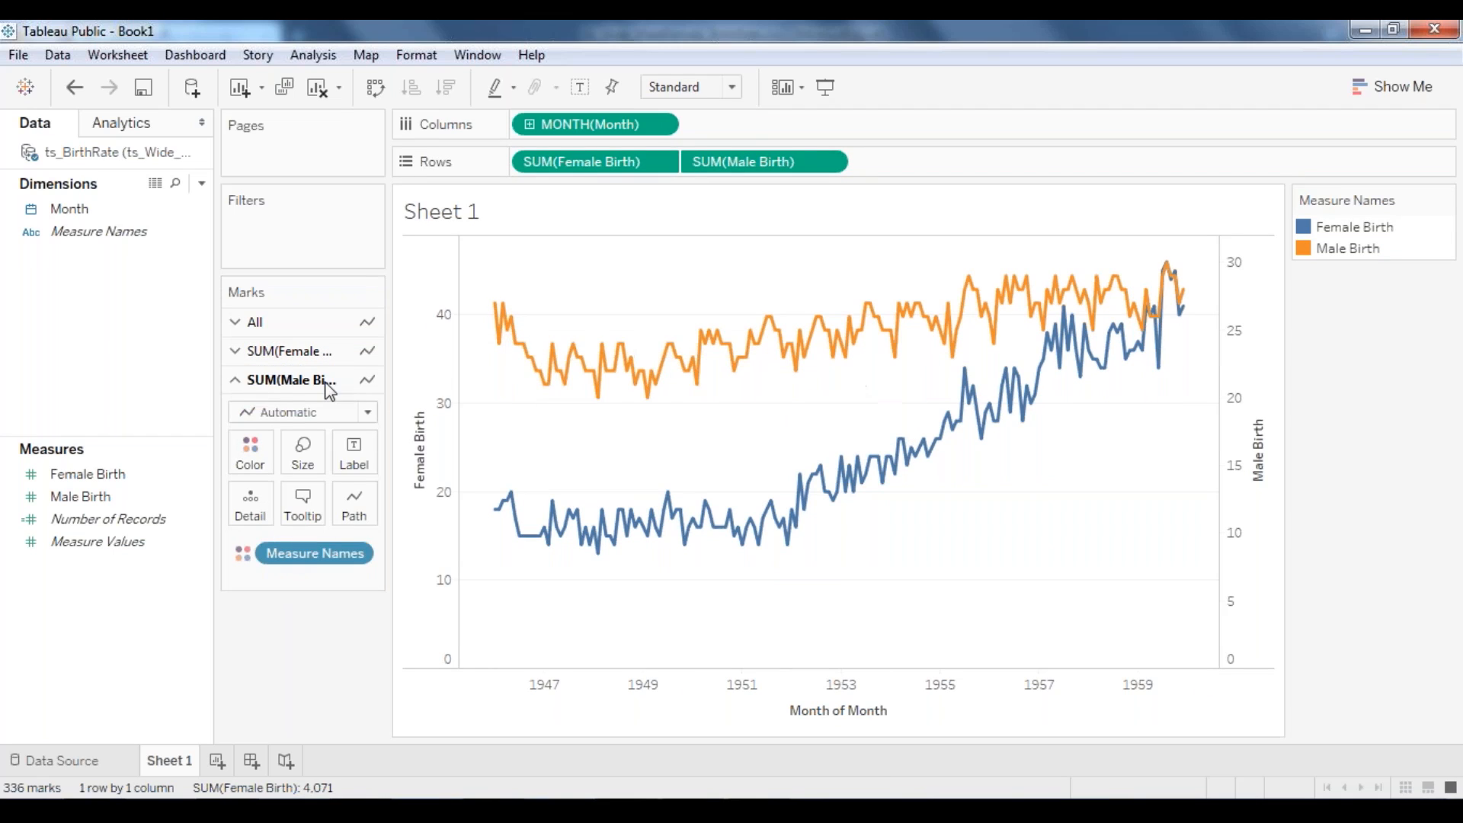
left_click(269, 451)
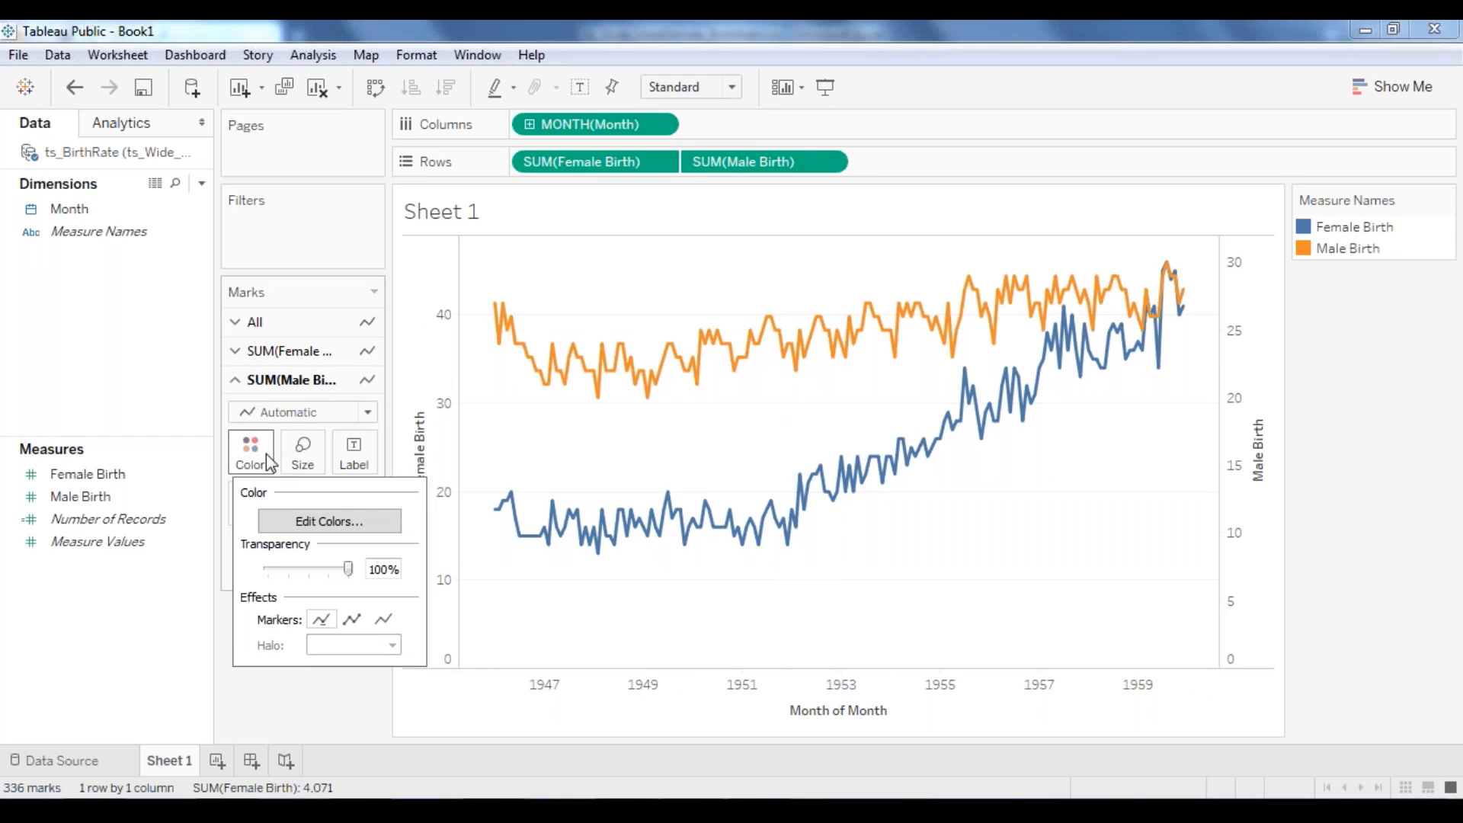
left_click(329, 525)
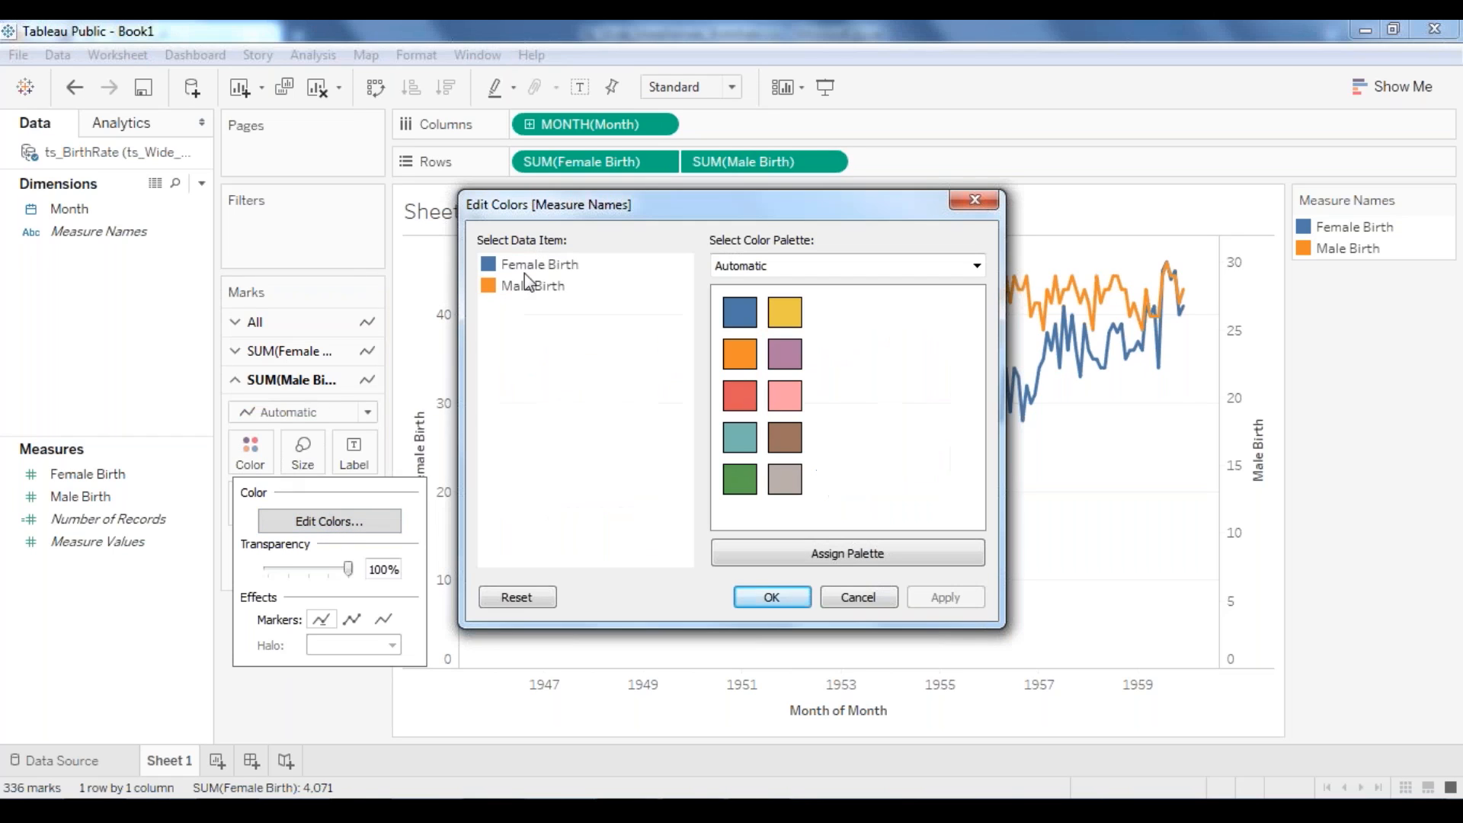
left_click(523, 288)
left_click(739, 312)
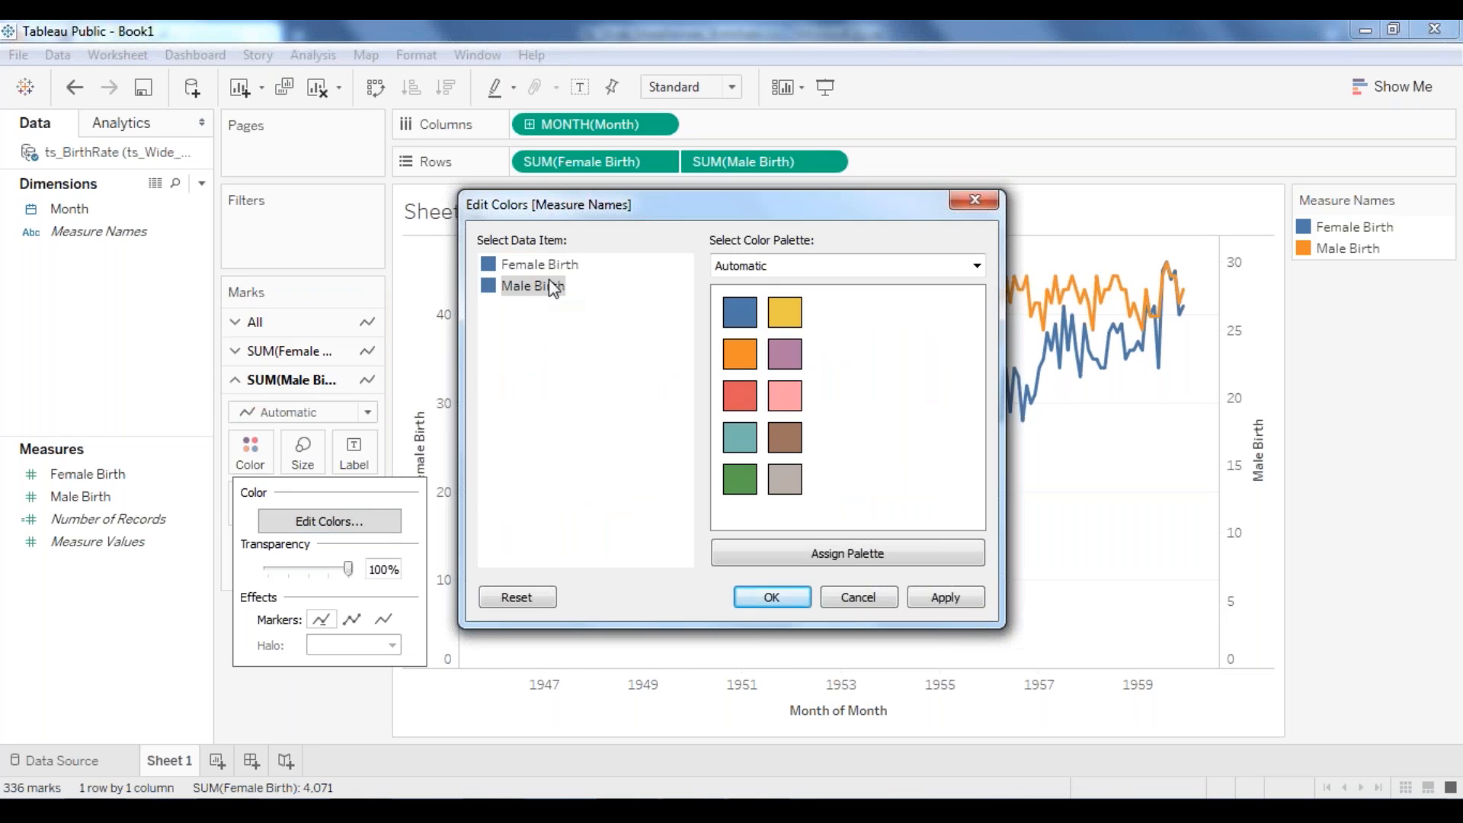
left_click(533, 264)
left_click(739, 390)
left_click(945, 598)
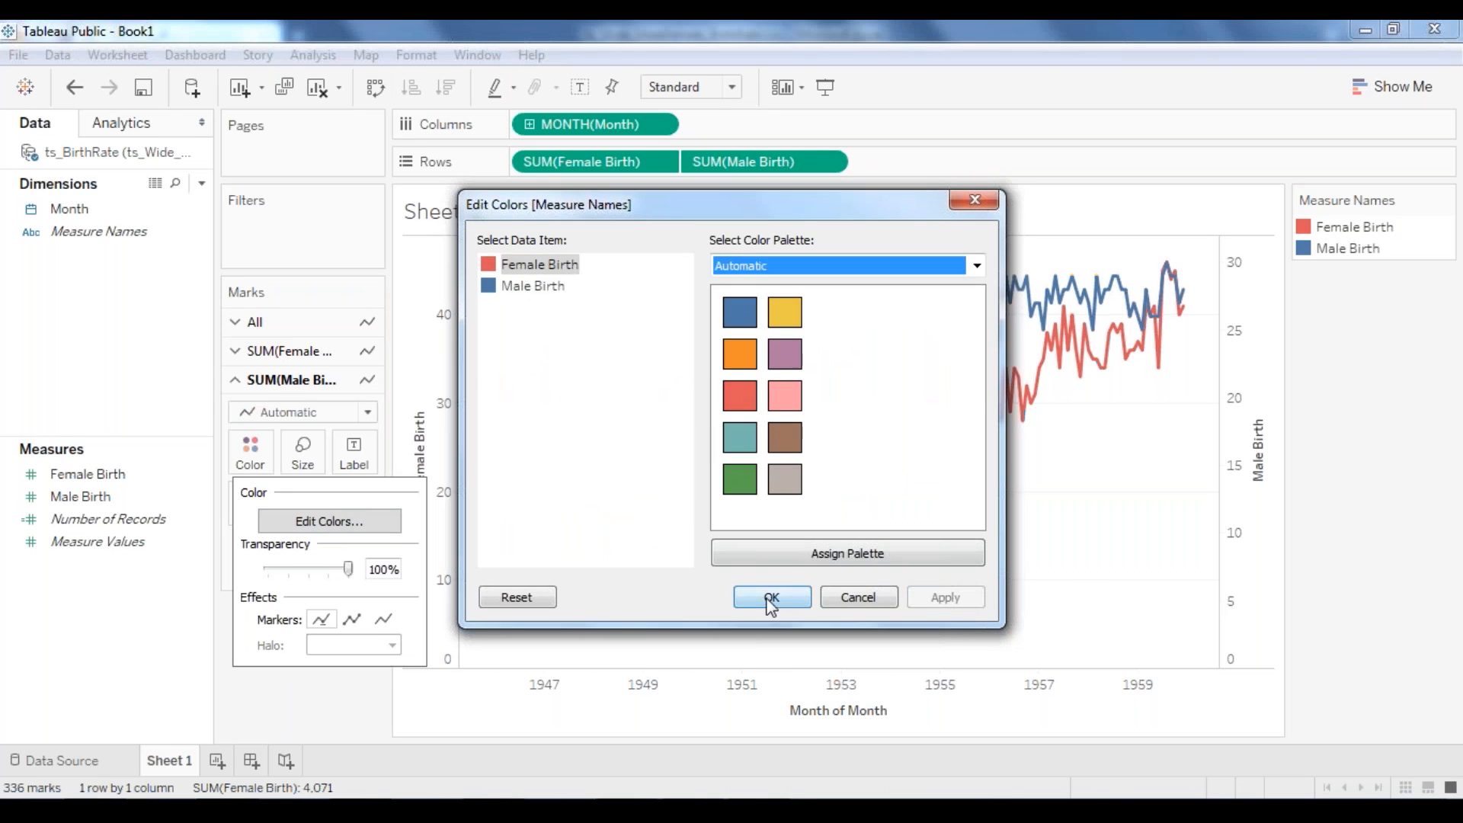
left_click(769, 599)
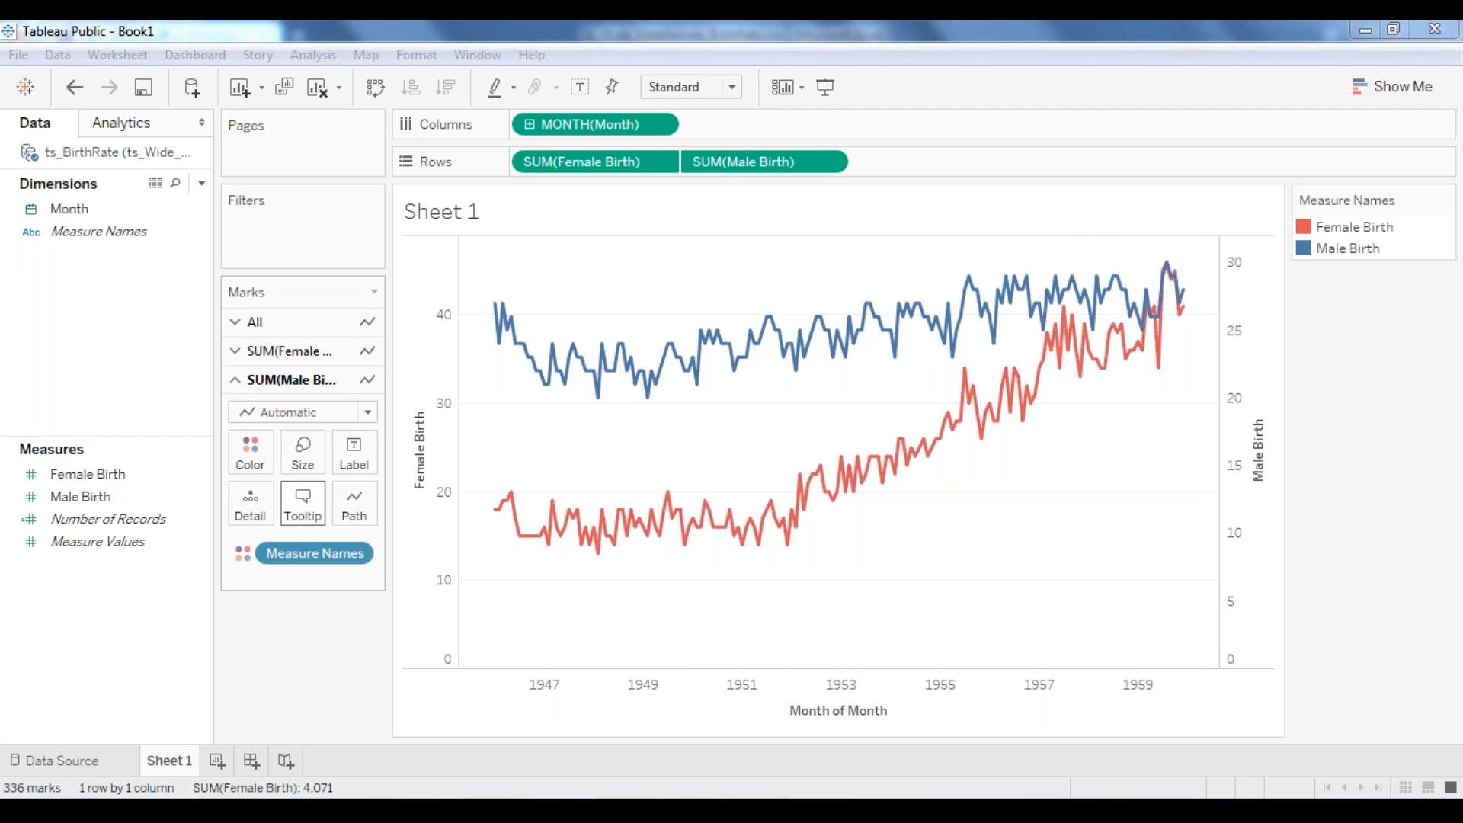
Step: Edit the Measure Names colors for all marks, assigning pink to Female Birth and teal to Male Birth
left_click(266, 314)
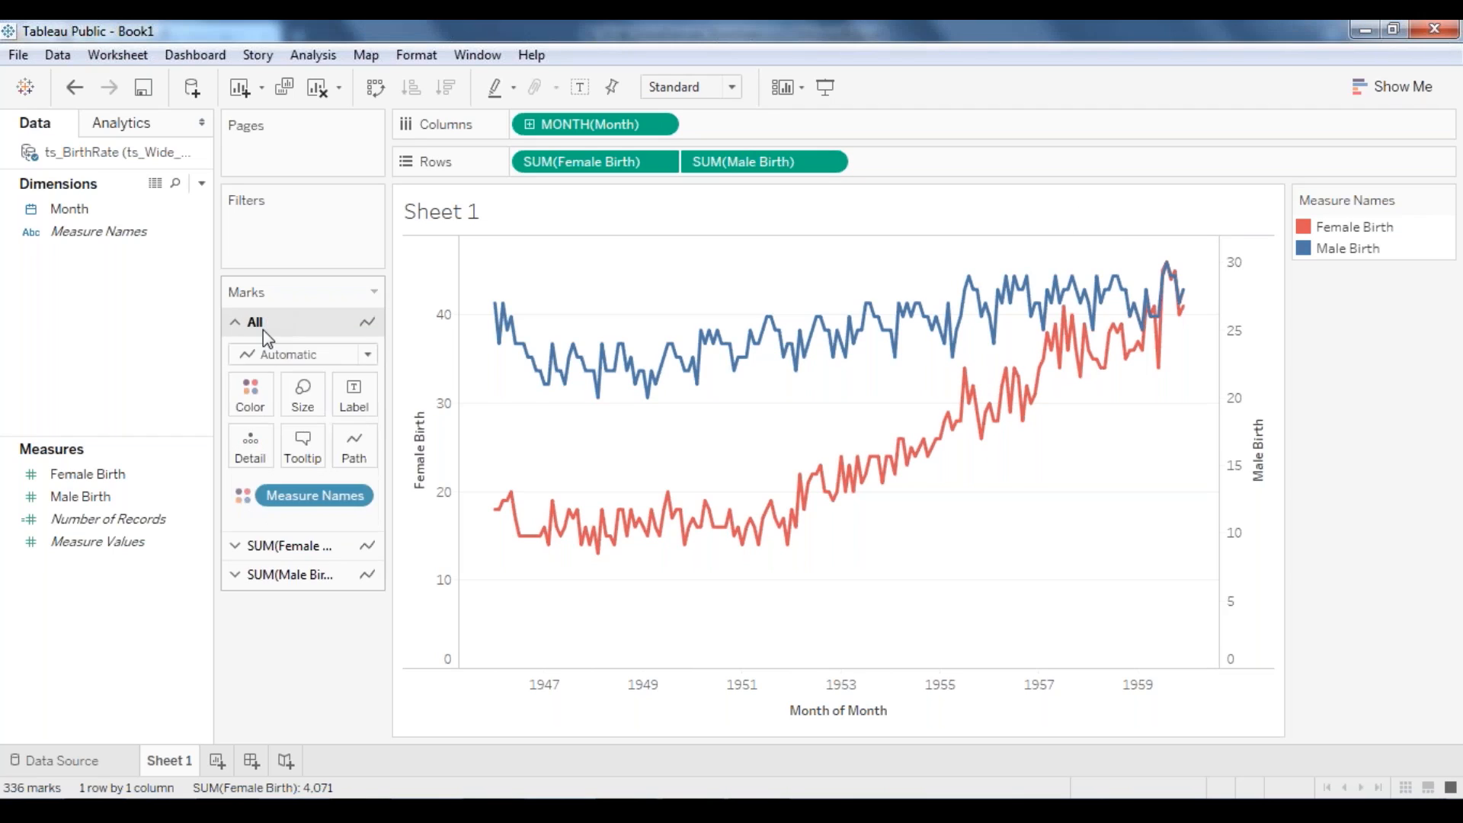
left_click(250, 404)
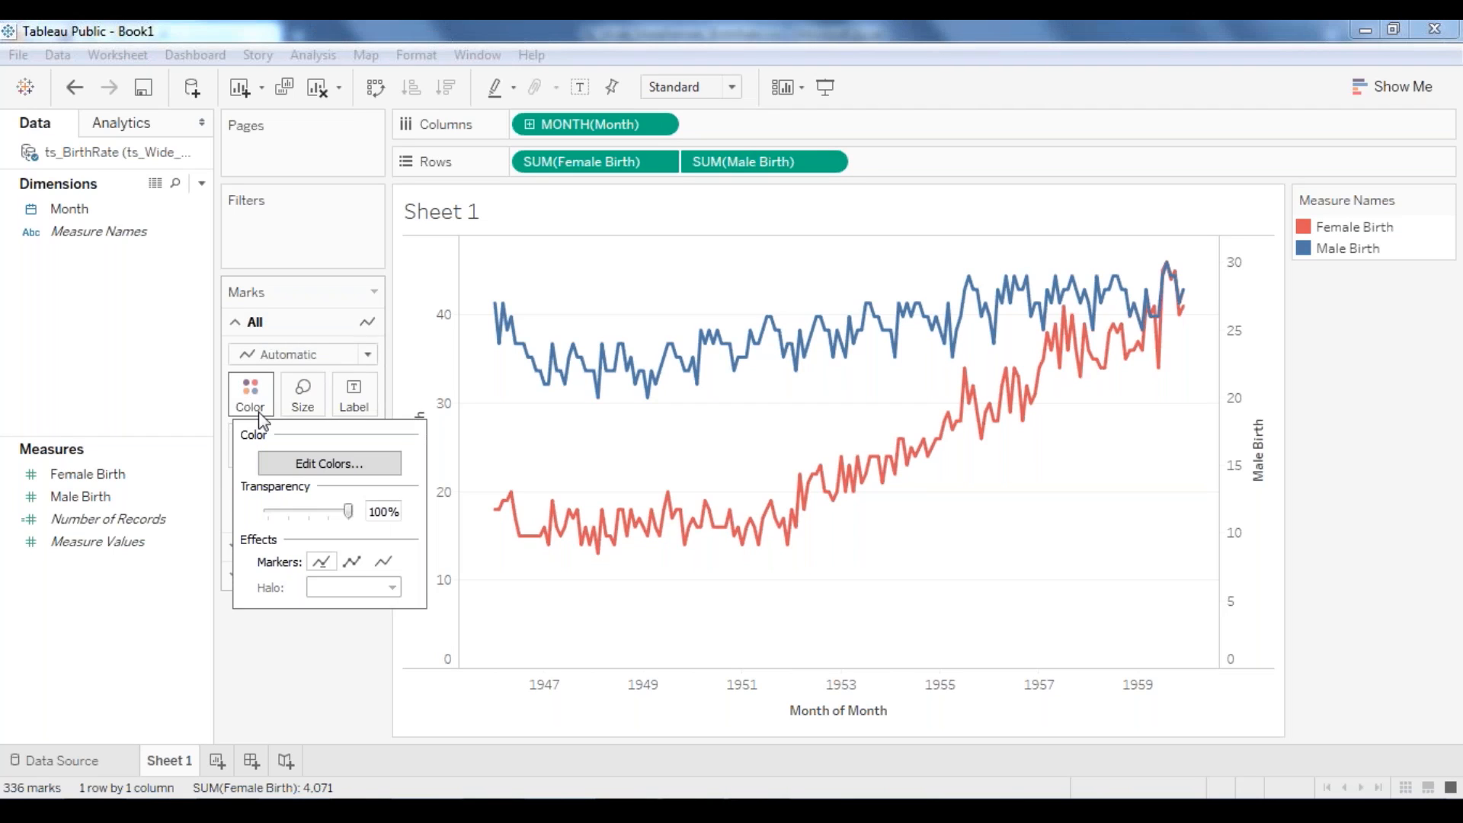
left_click(347, 466)
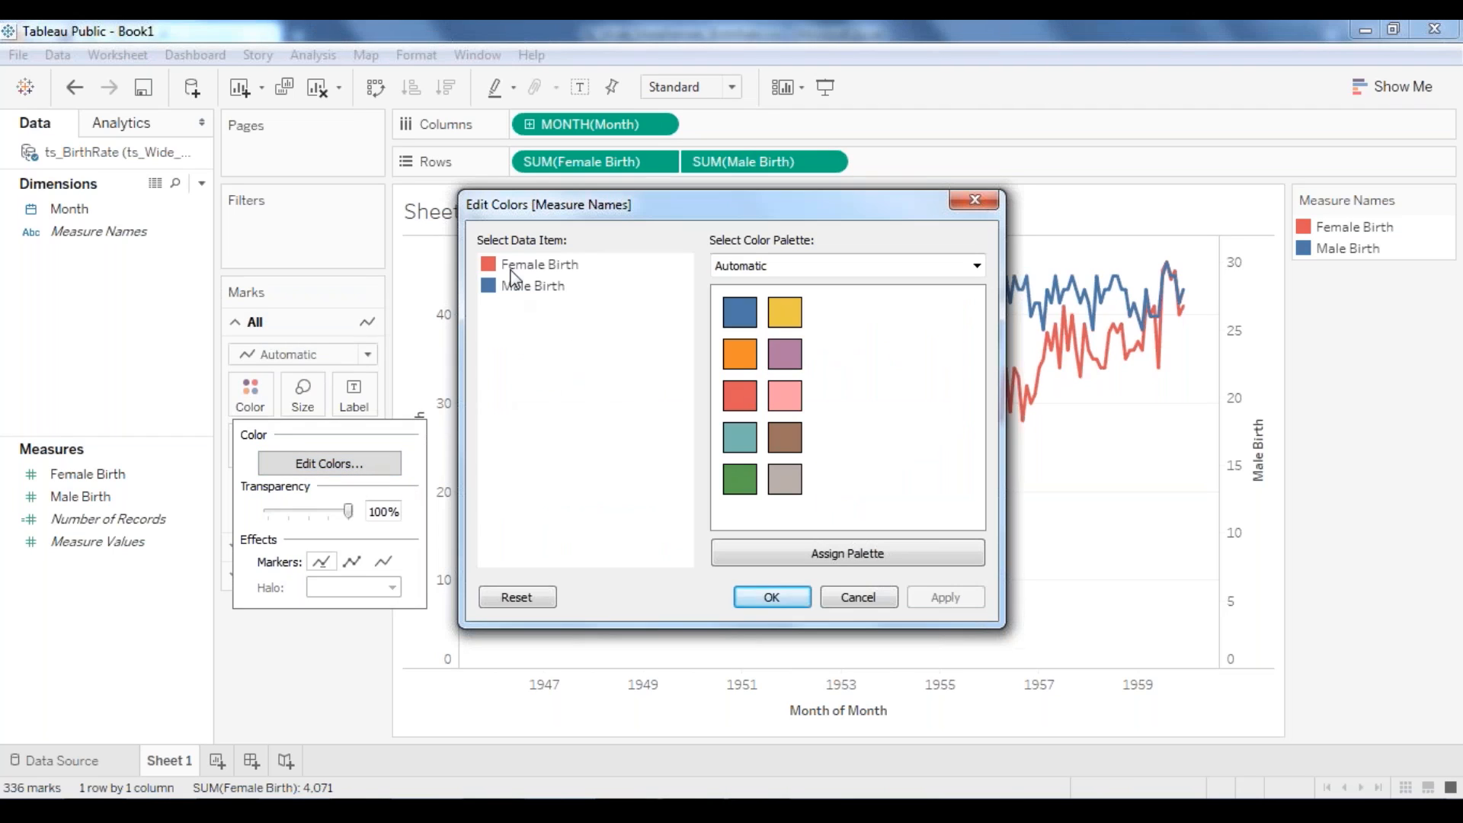
left_click(509, 269)
left_click(514, 291)
left_click(527, 263)
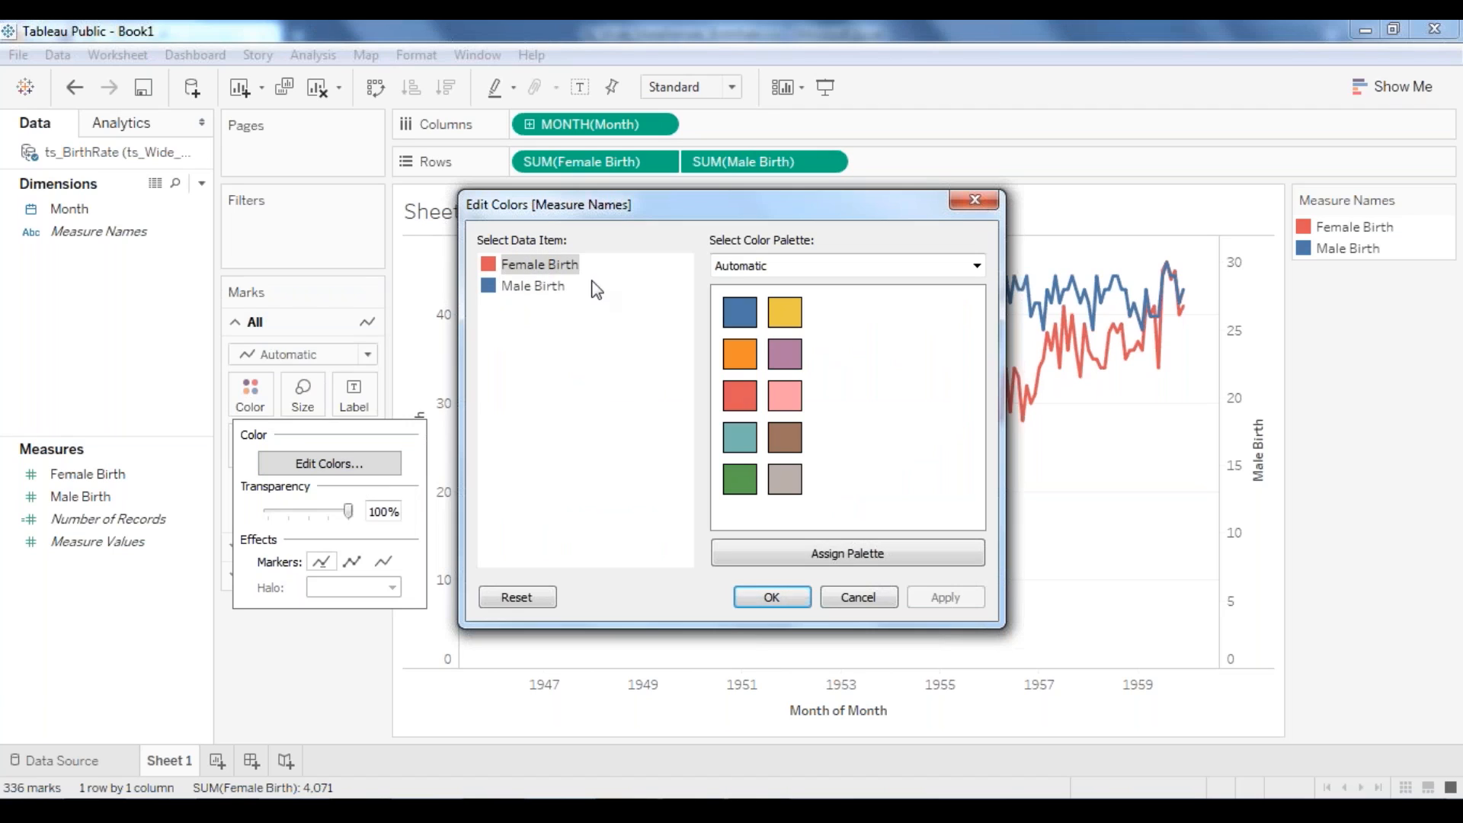
left_click(789, 393)
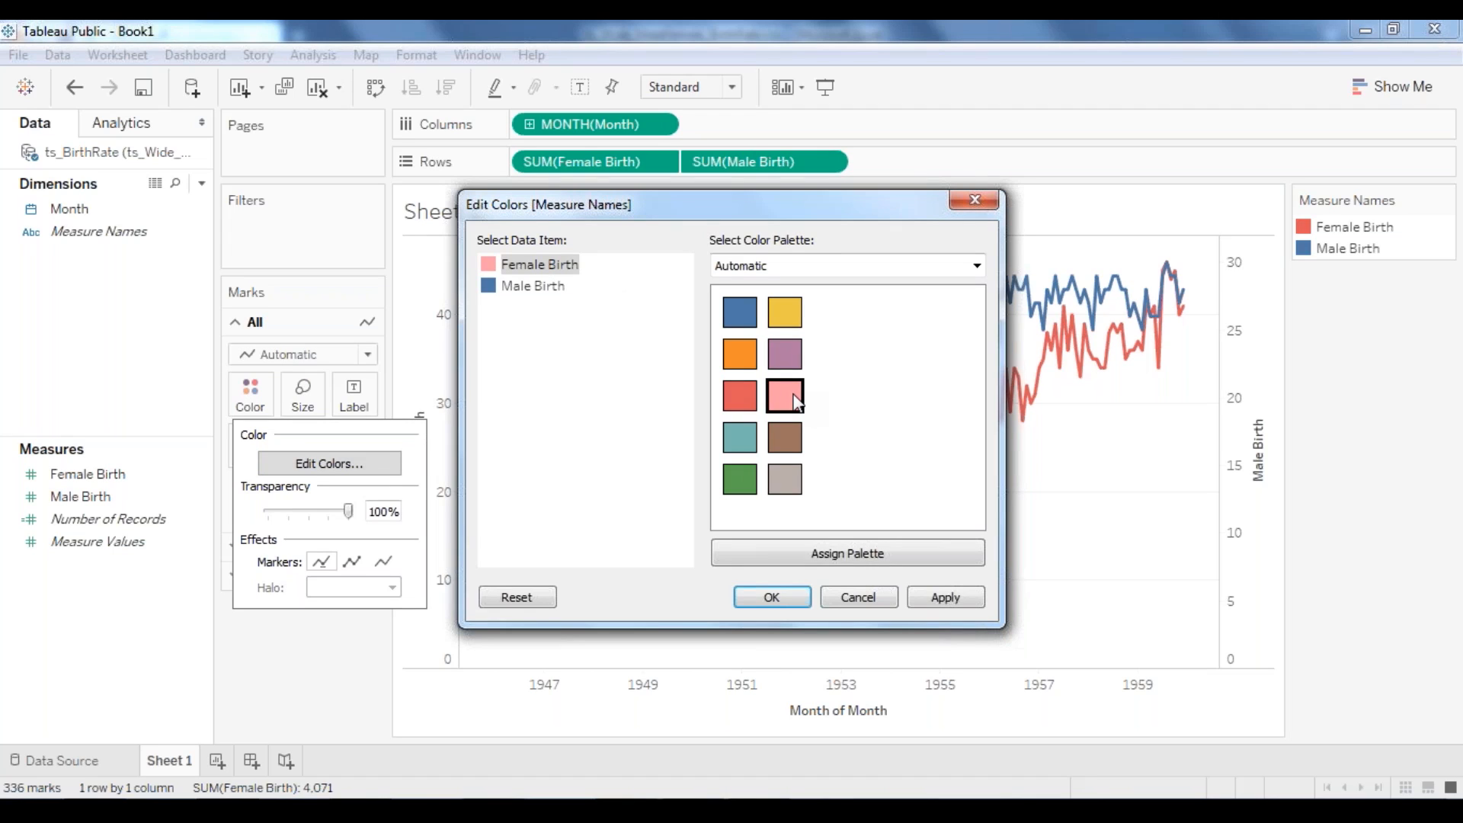
left_click(531, 293)
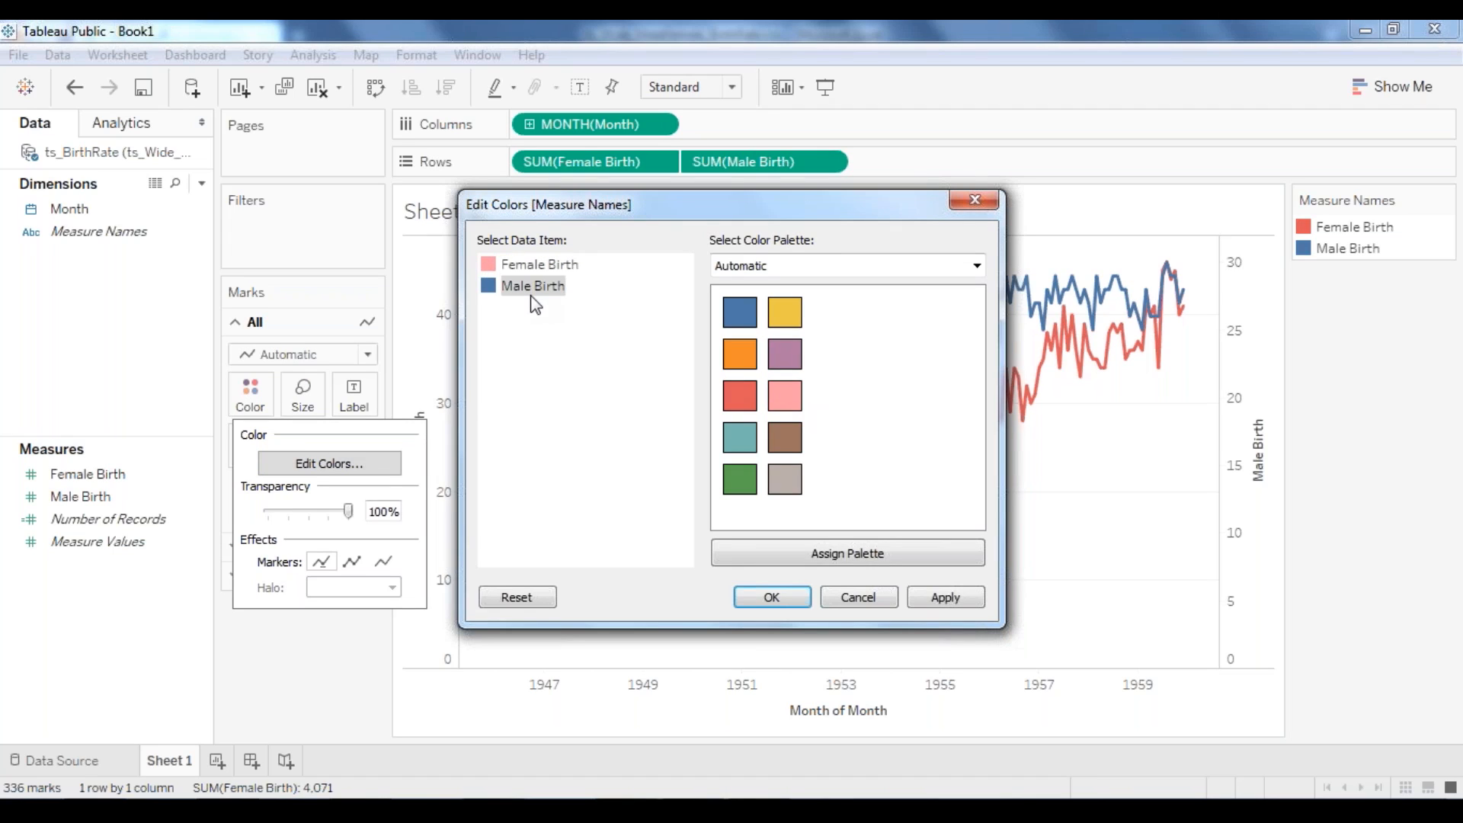
left_click(743, 439)
left_click(940, 596)
left_click(772, 596)
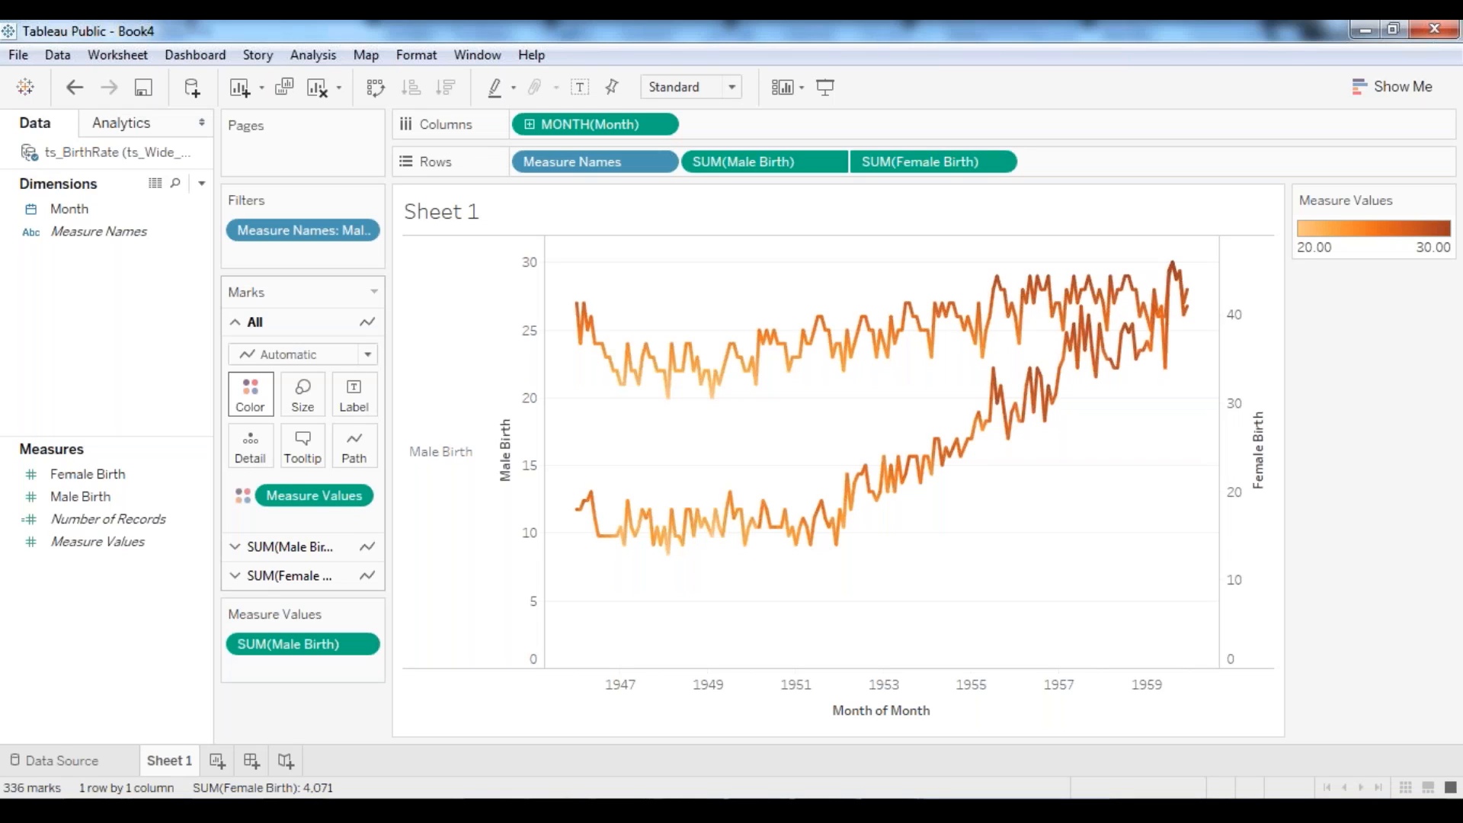
Step: Change the Measure Values color palette to Green for all marks
left_click(250, 393)
left_click(328, 463)
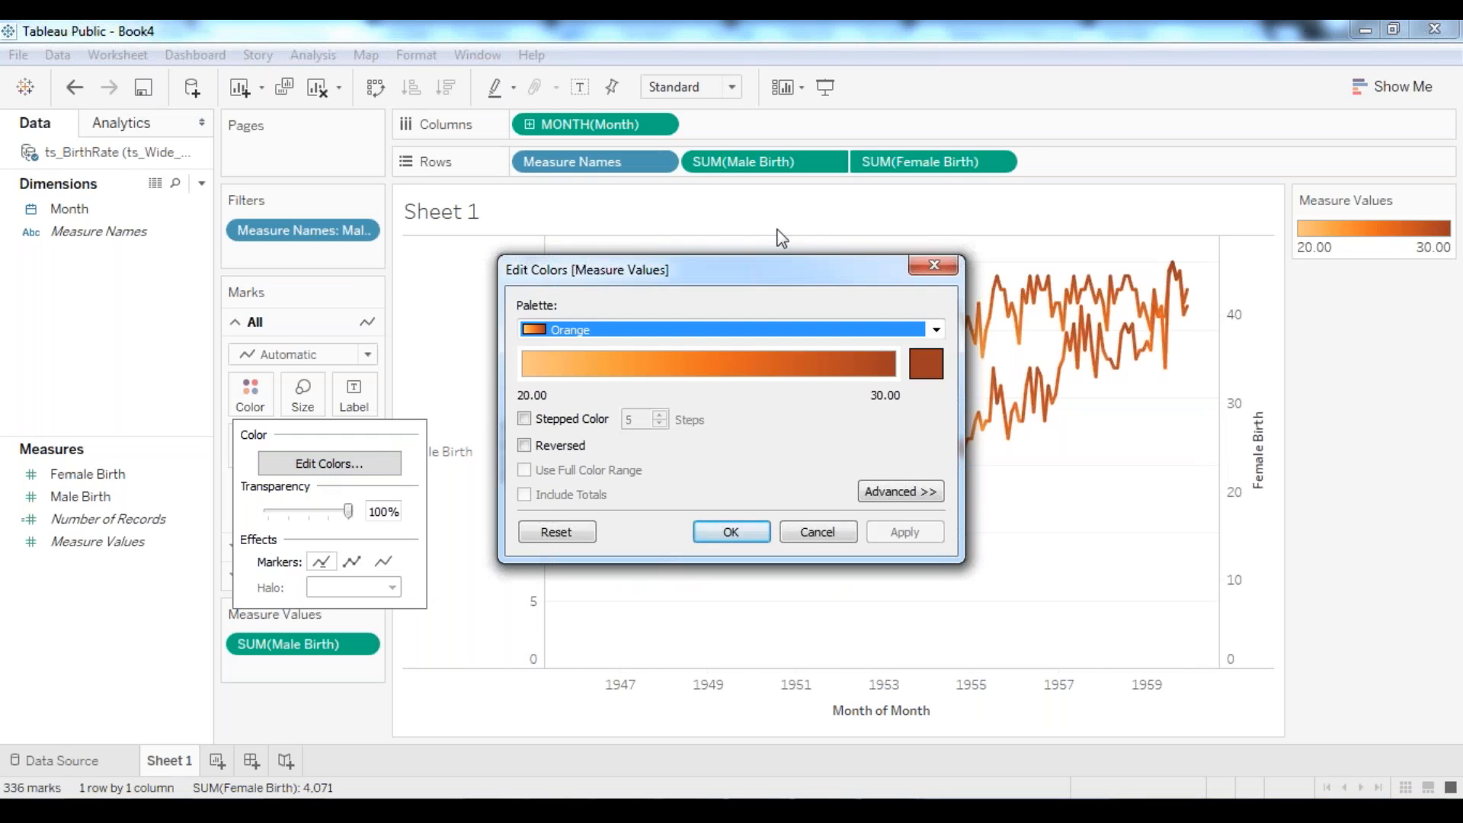
left_click(813, 333)
left_click(762, 377)
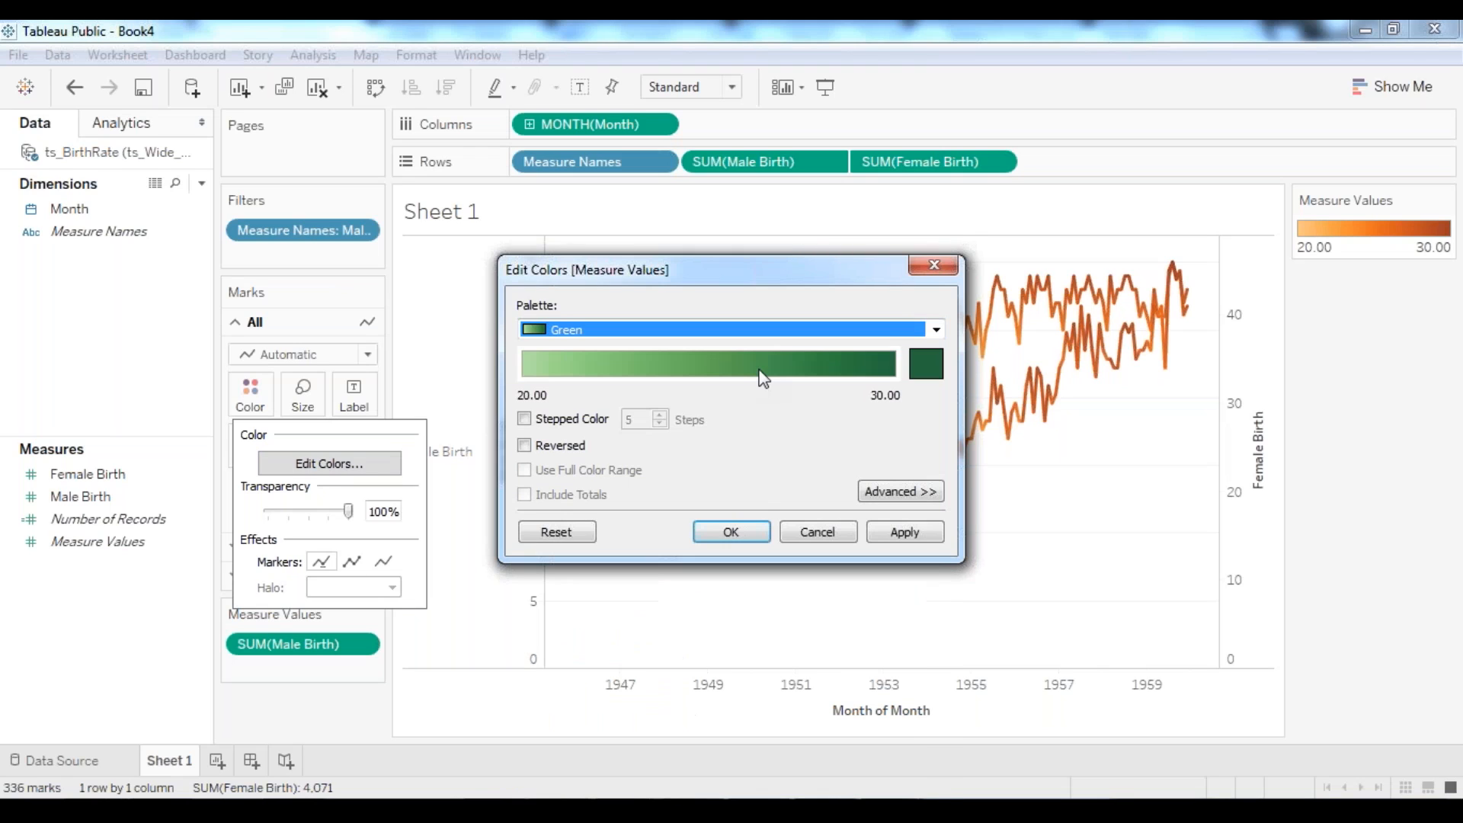
left_click(751, 535)
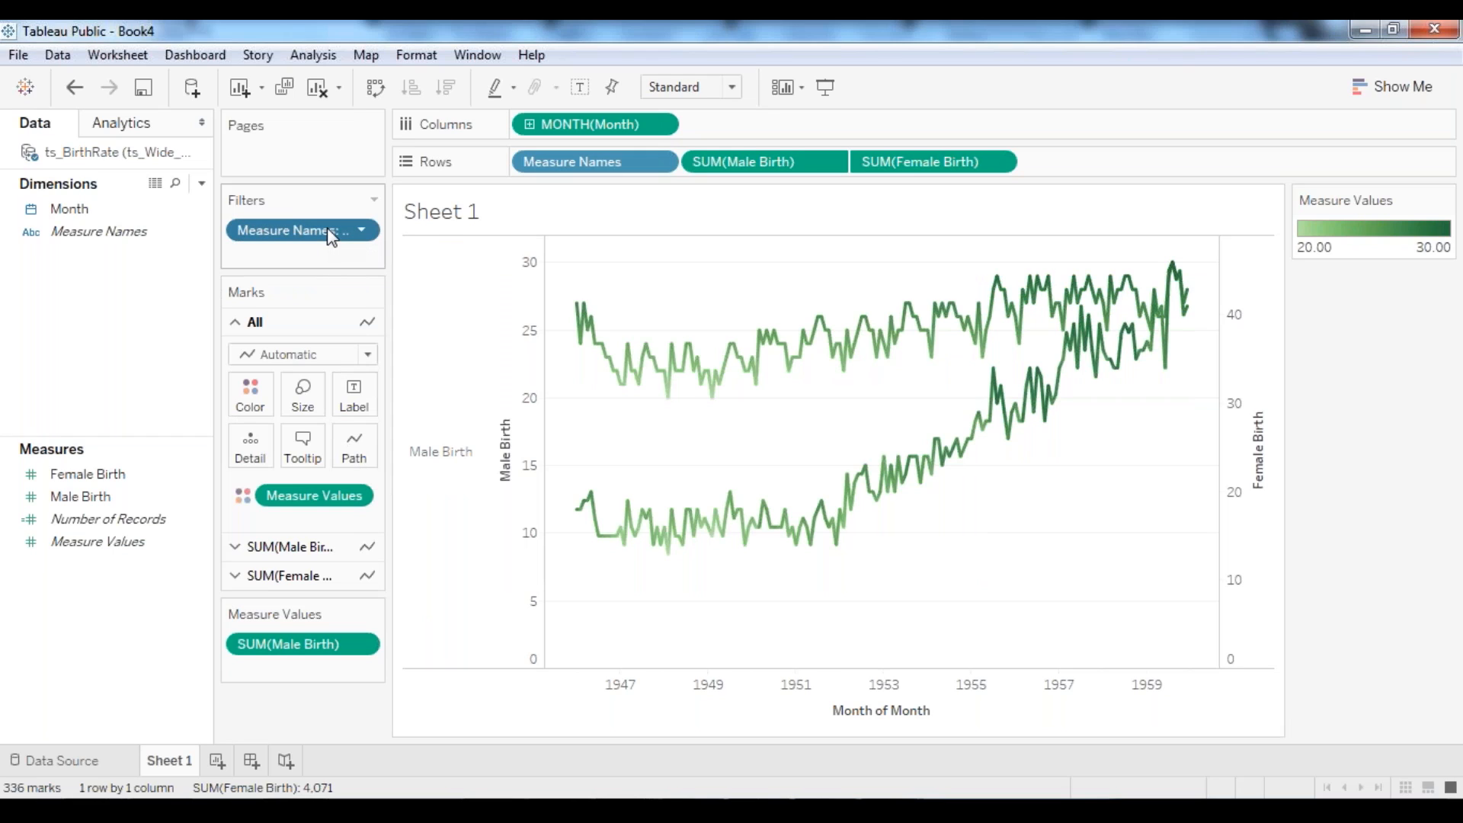
Step: Remove the existing Measure Names filter and move Measure Names from the rows to the filters
left_click_drag(330, 236, 160, 282)
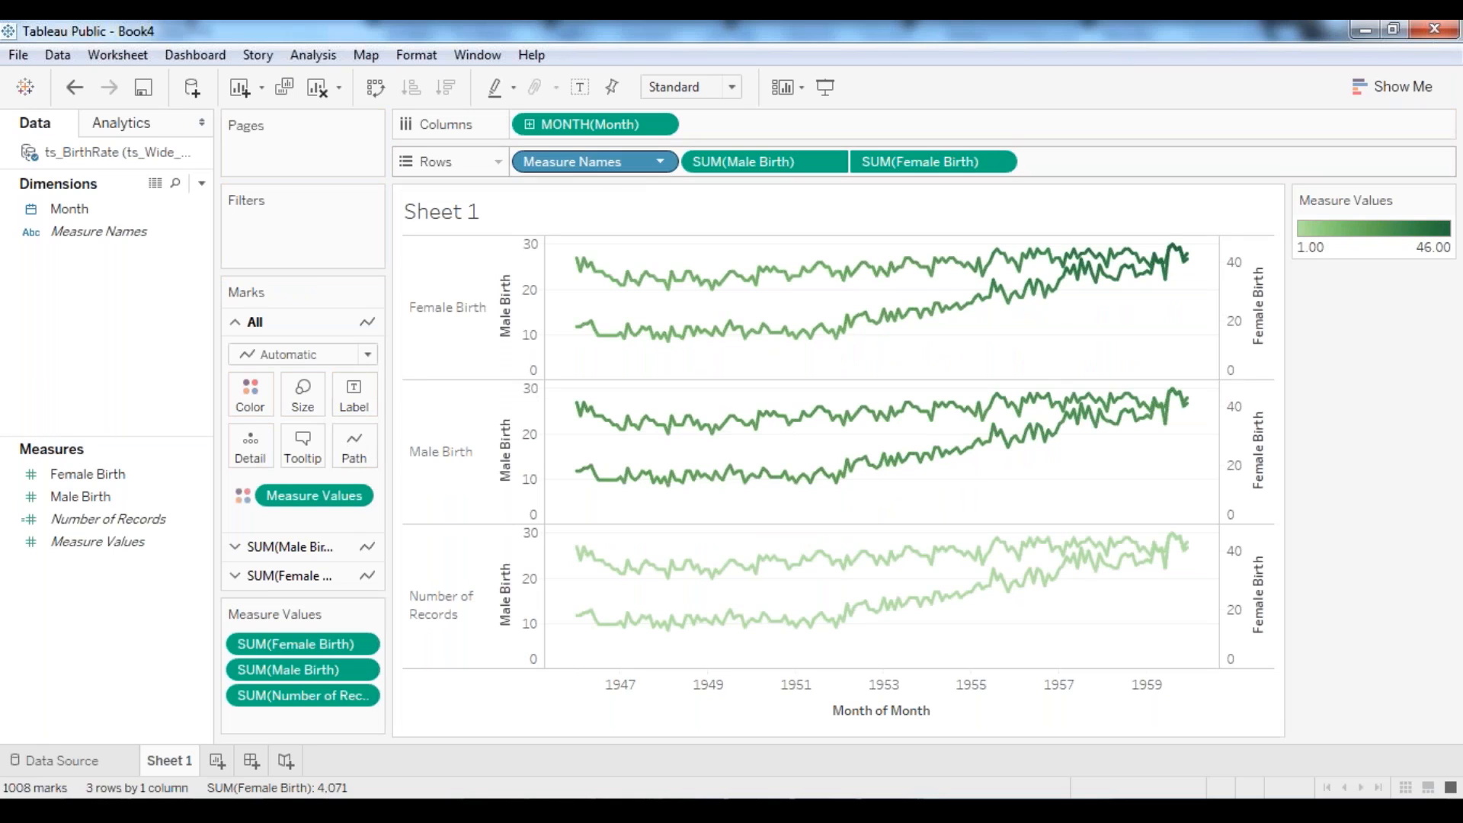
key("ctrl+z")
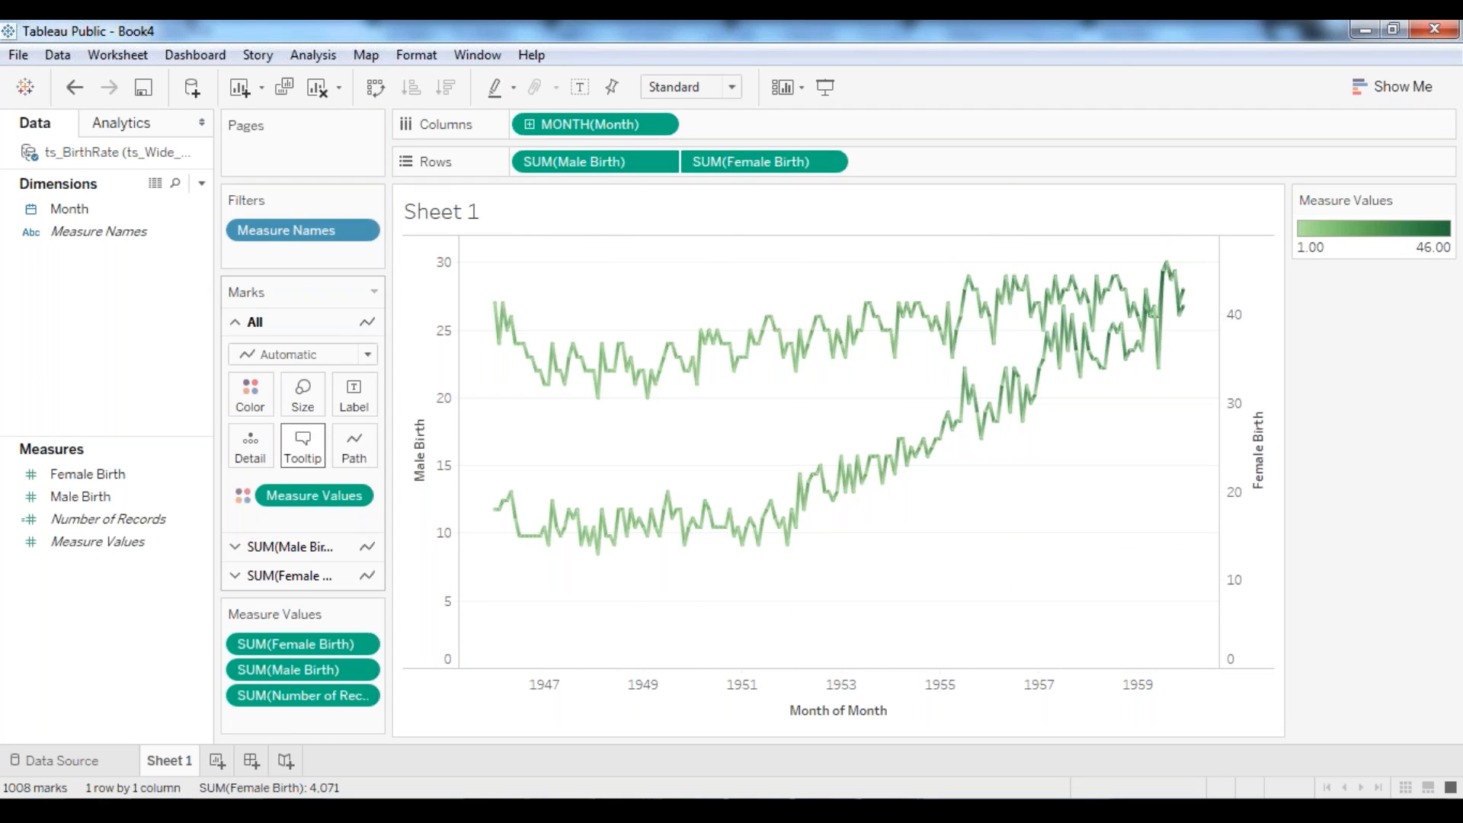
Step: Check the Measure Values color settings without changing them, and remove Measure Values from the marks color
left_click(250, 392)
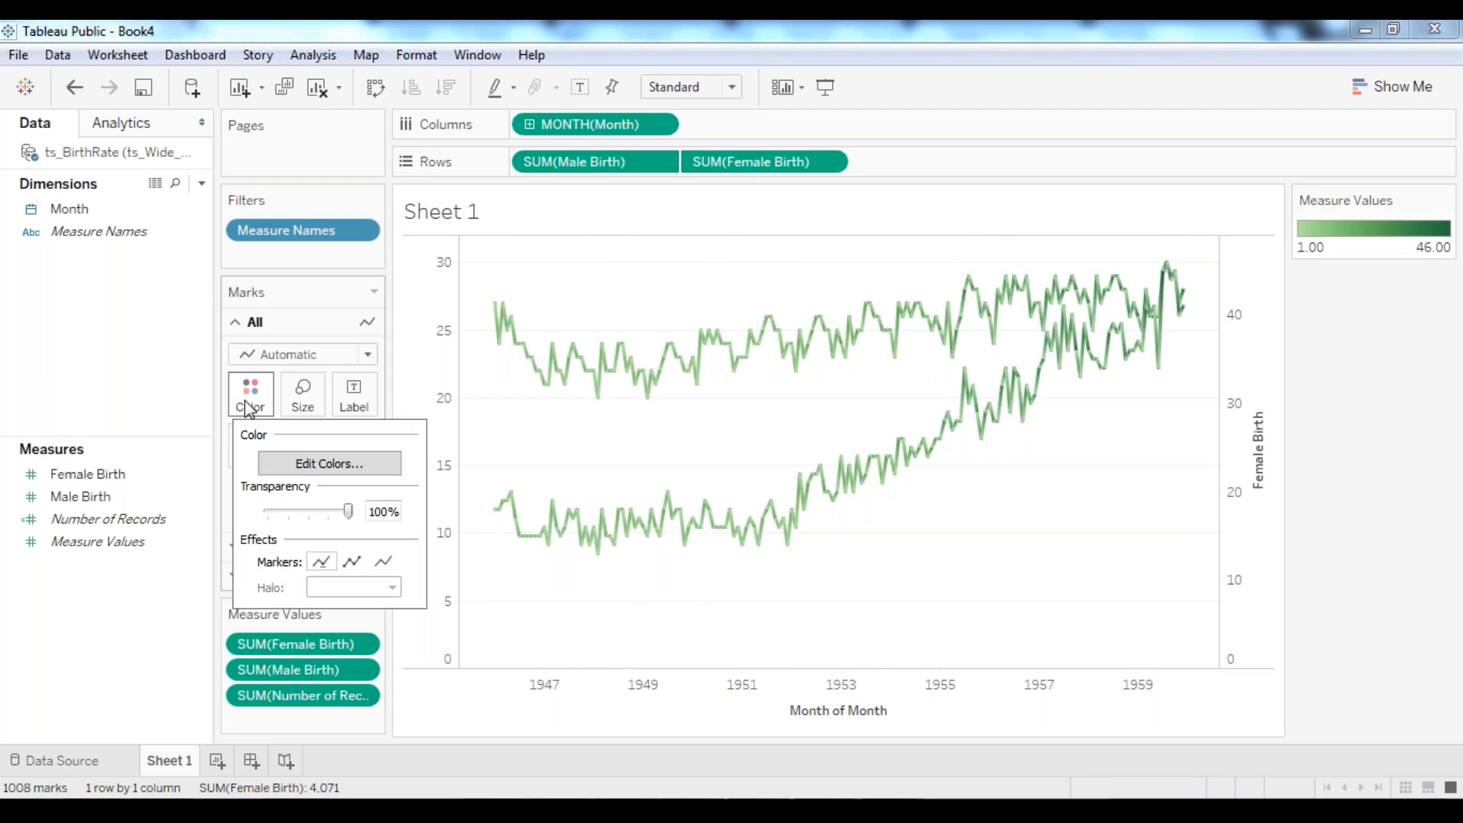
left_click(282, 461)
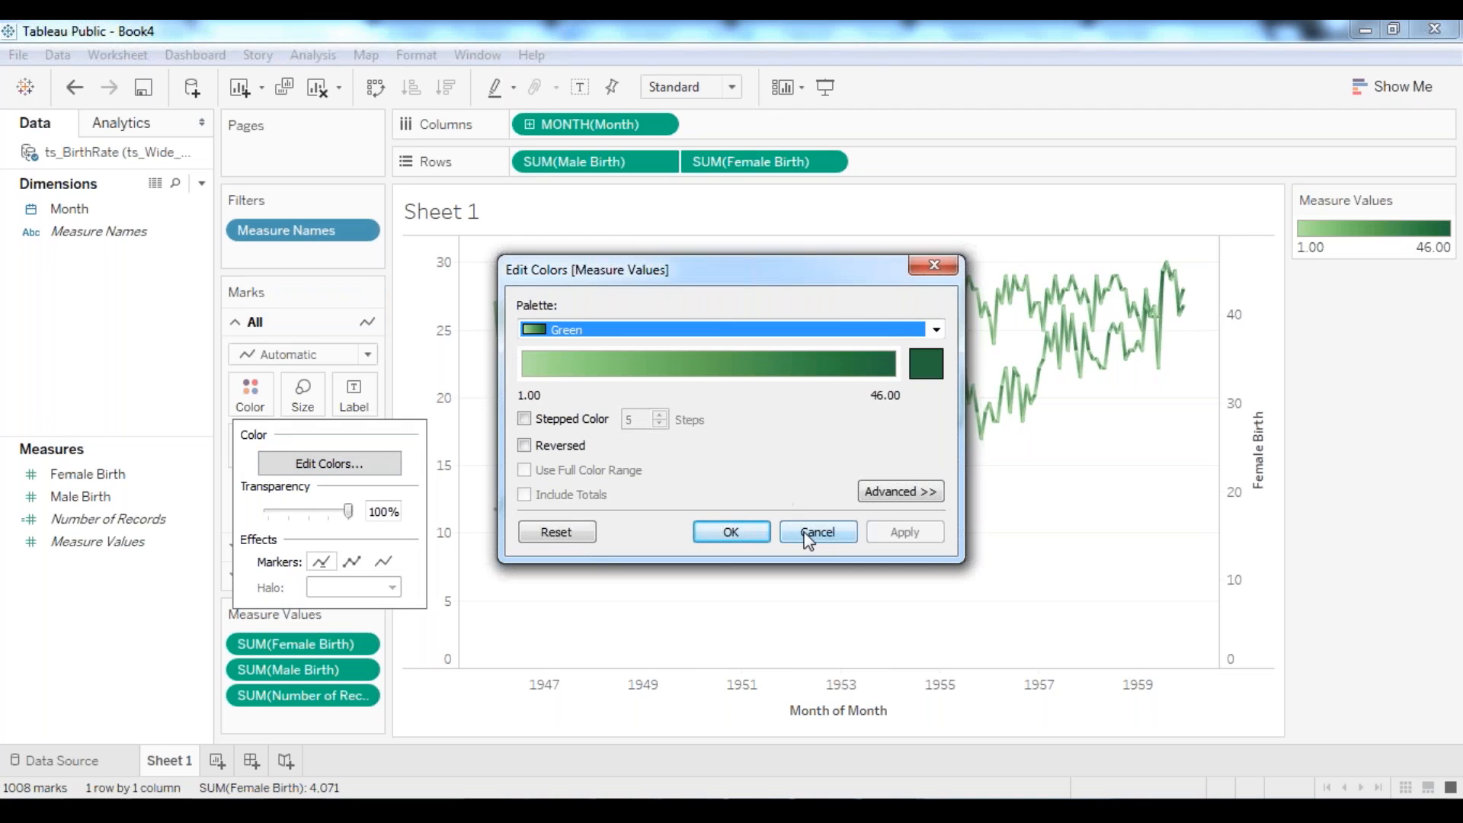
left_click(809, 533)
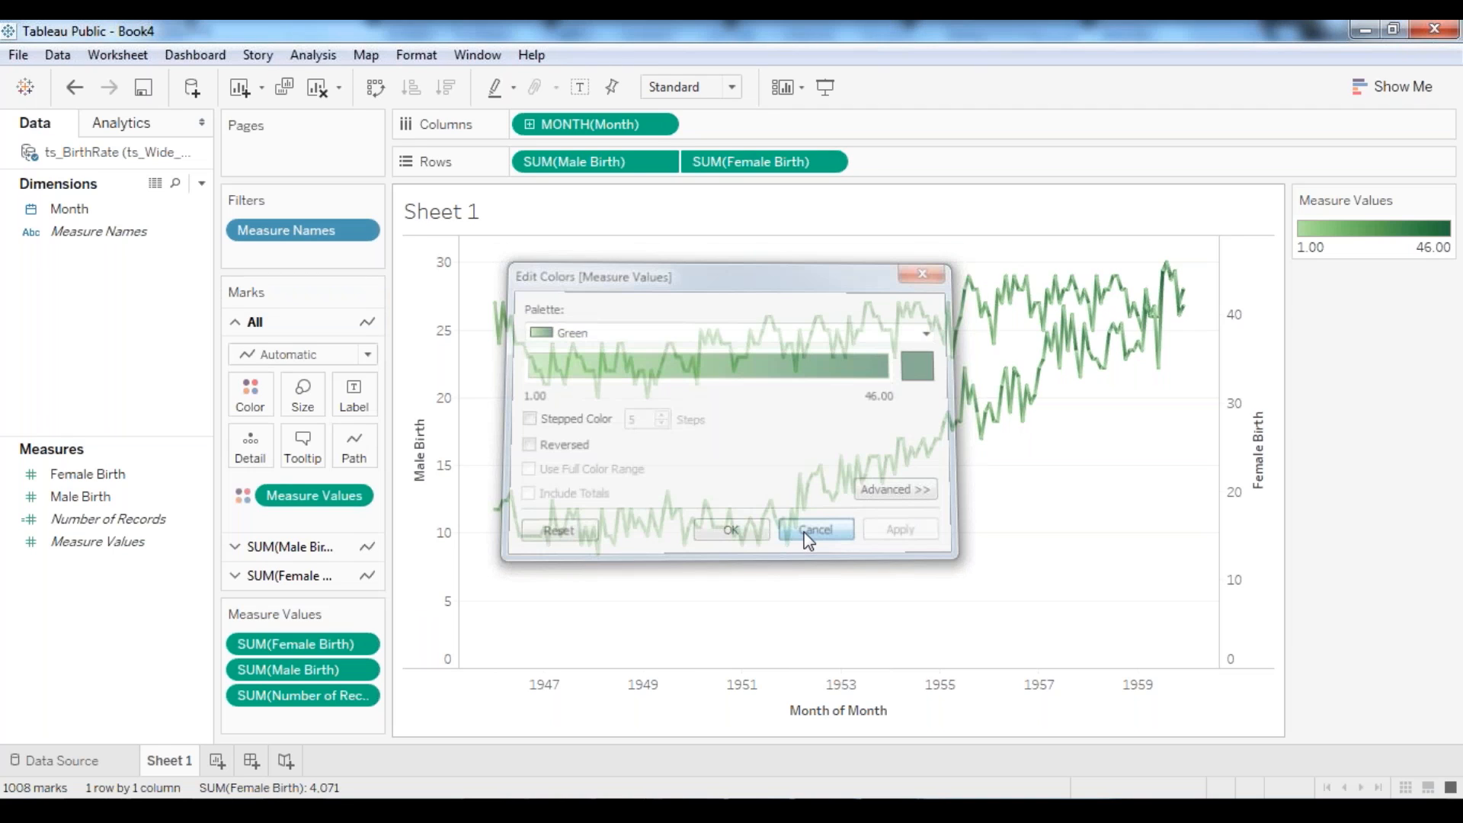
left_click_drag(314, 496, 106, 500)
Step: Set the color of all marks to light orange for both birth lines
left_click(258, 400)
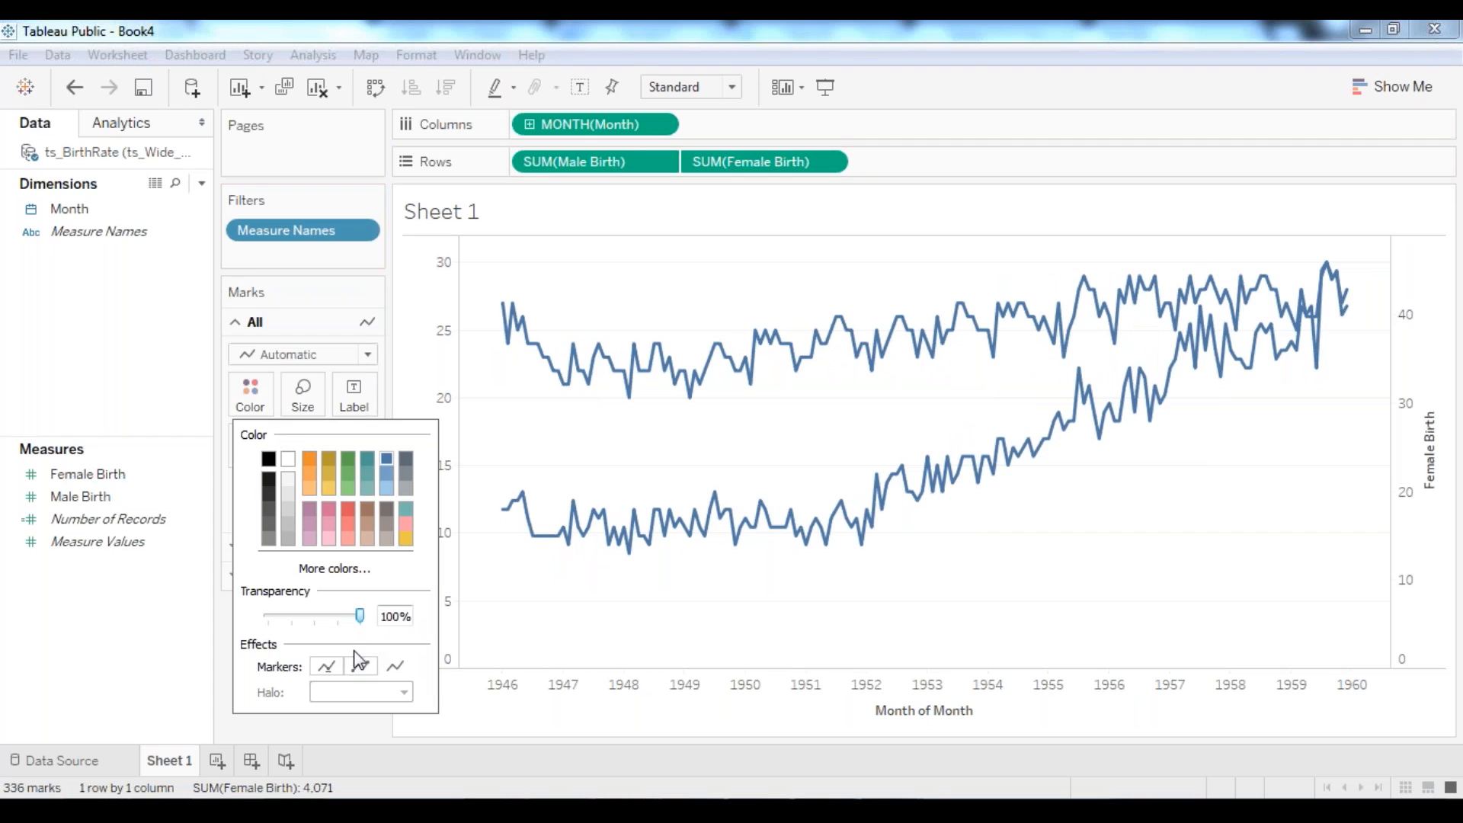
left_click(259, 399)
left_click(259, 401)
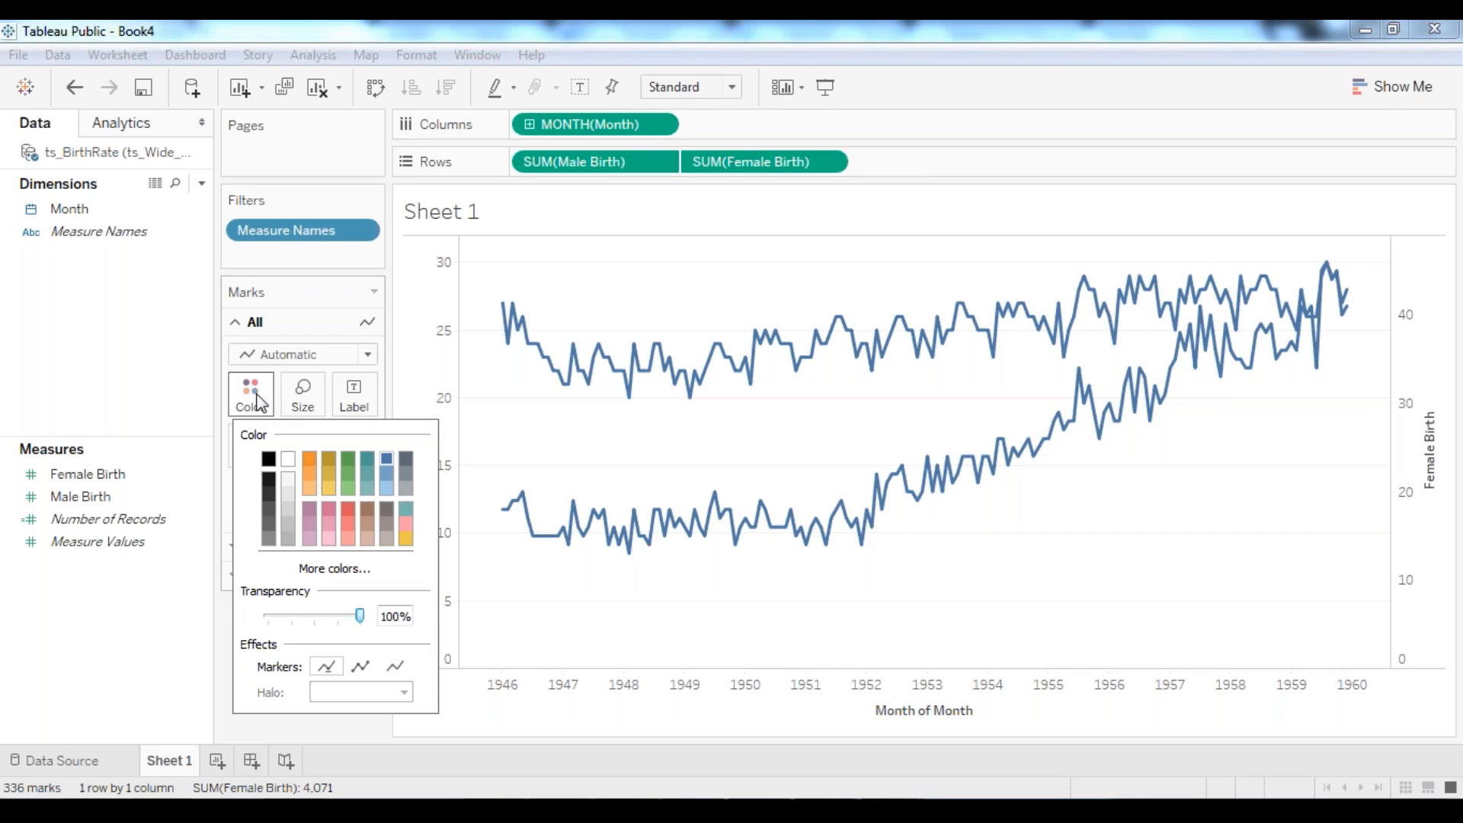
left_click(310, 488)
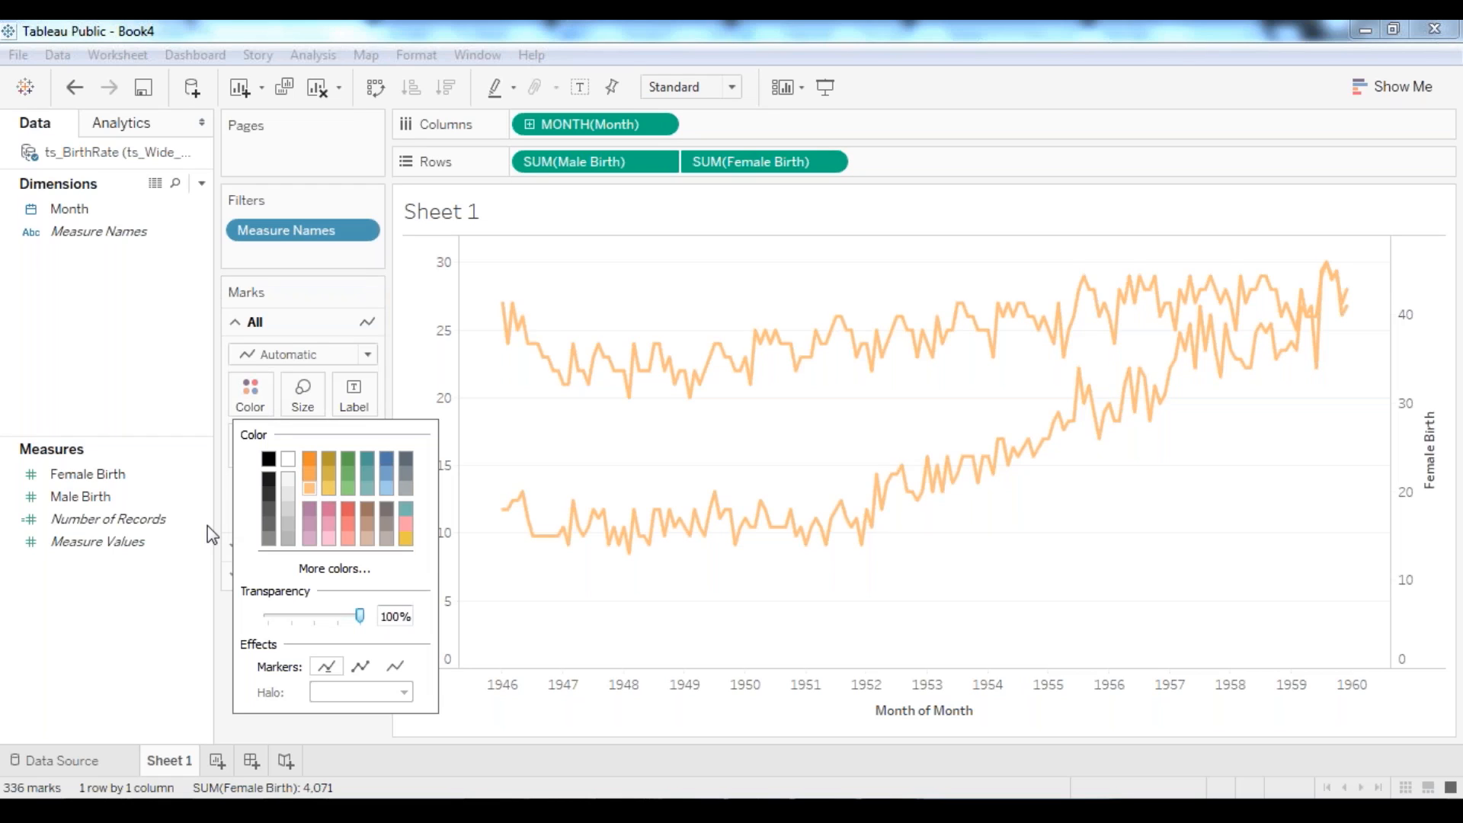
left_click(152, 619)
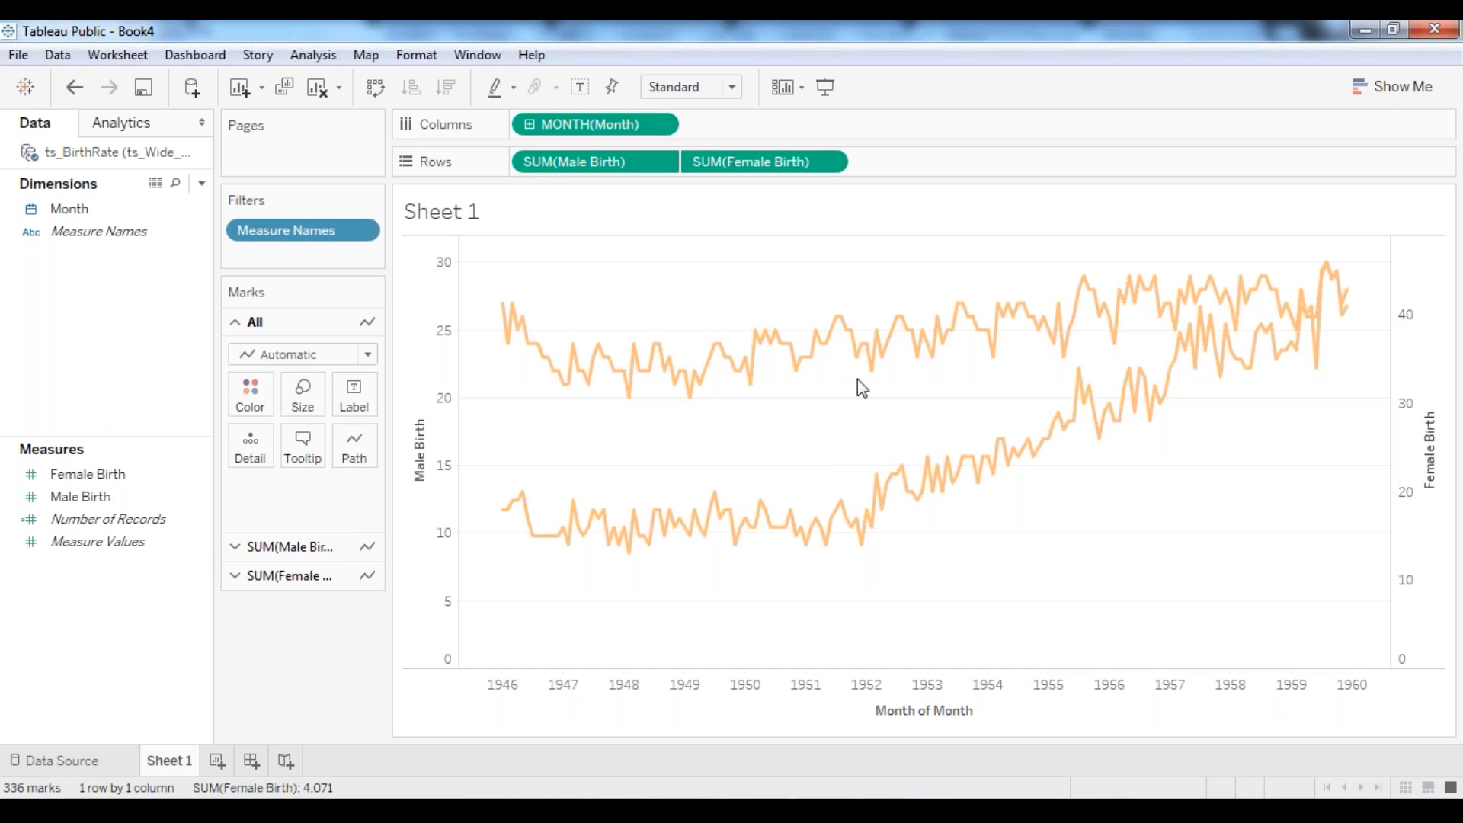
Step: Dismiss the keyboard and mouse control notice and remove the Measure Names filter
left_click(798, 459)
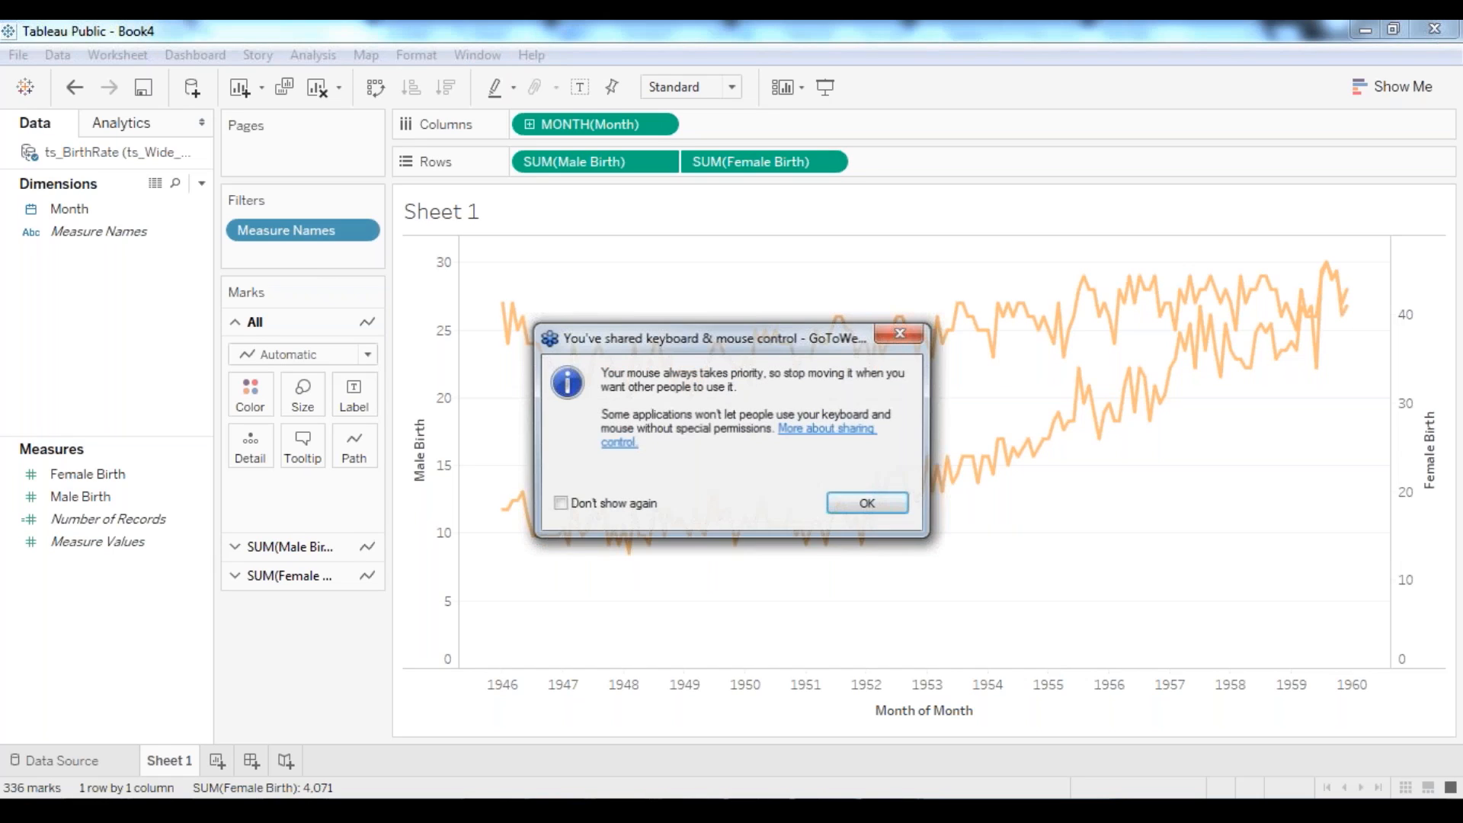
left_click(858, 499)
mouse_move(808, 544)
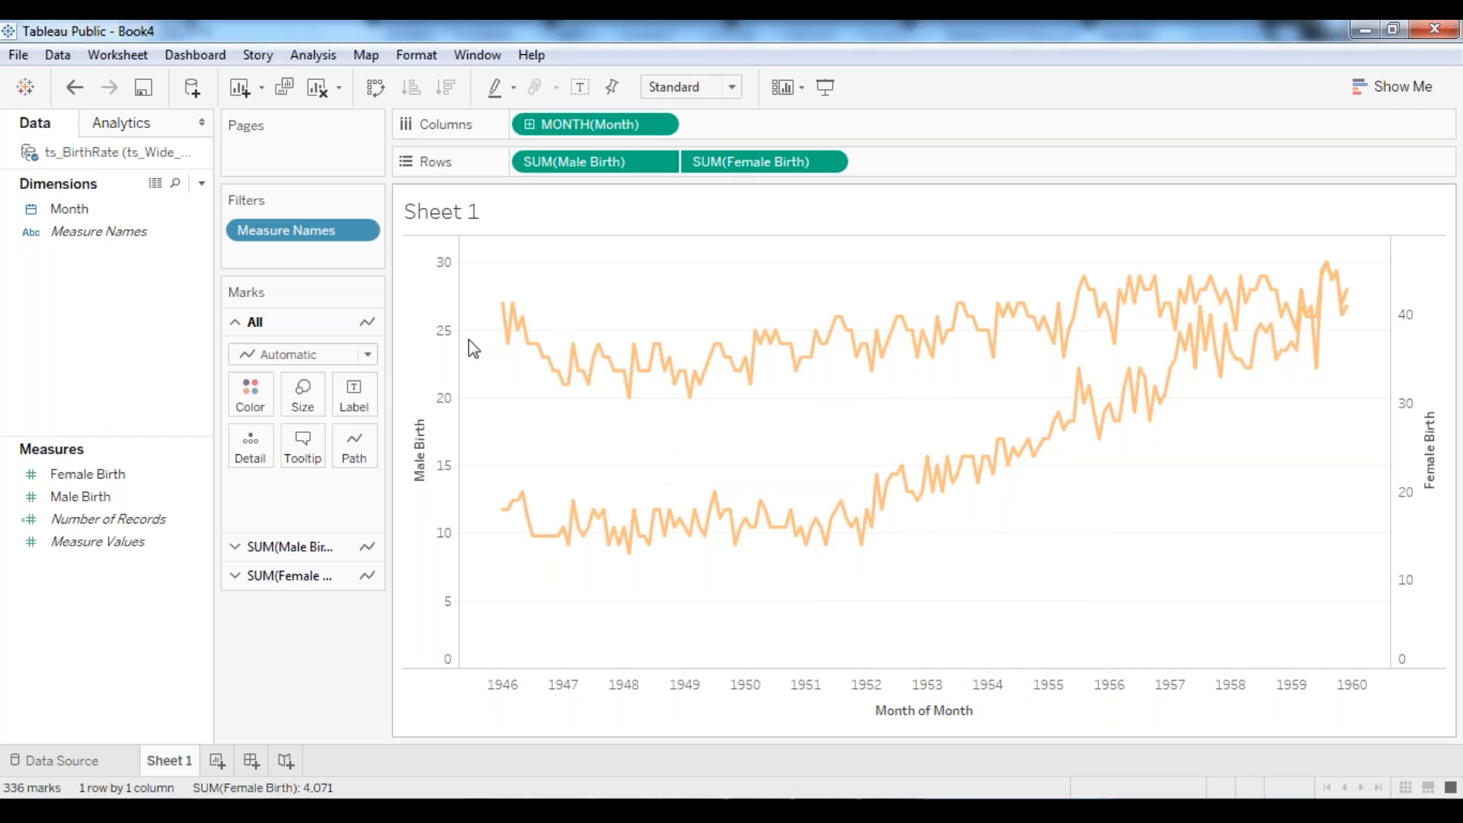
left_click_drag(285, 230, 144, 293)
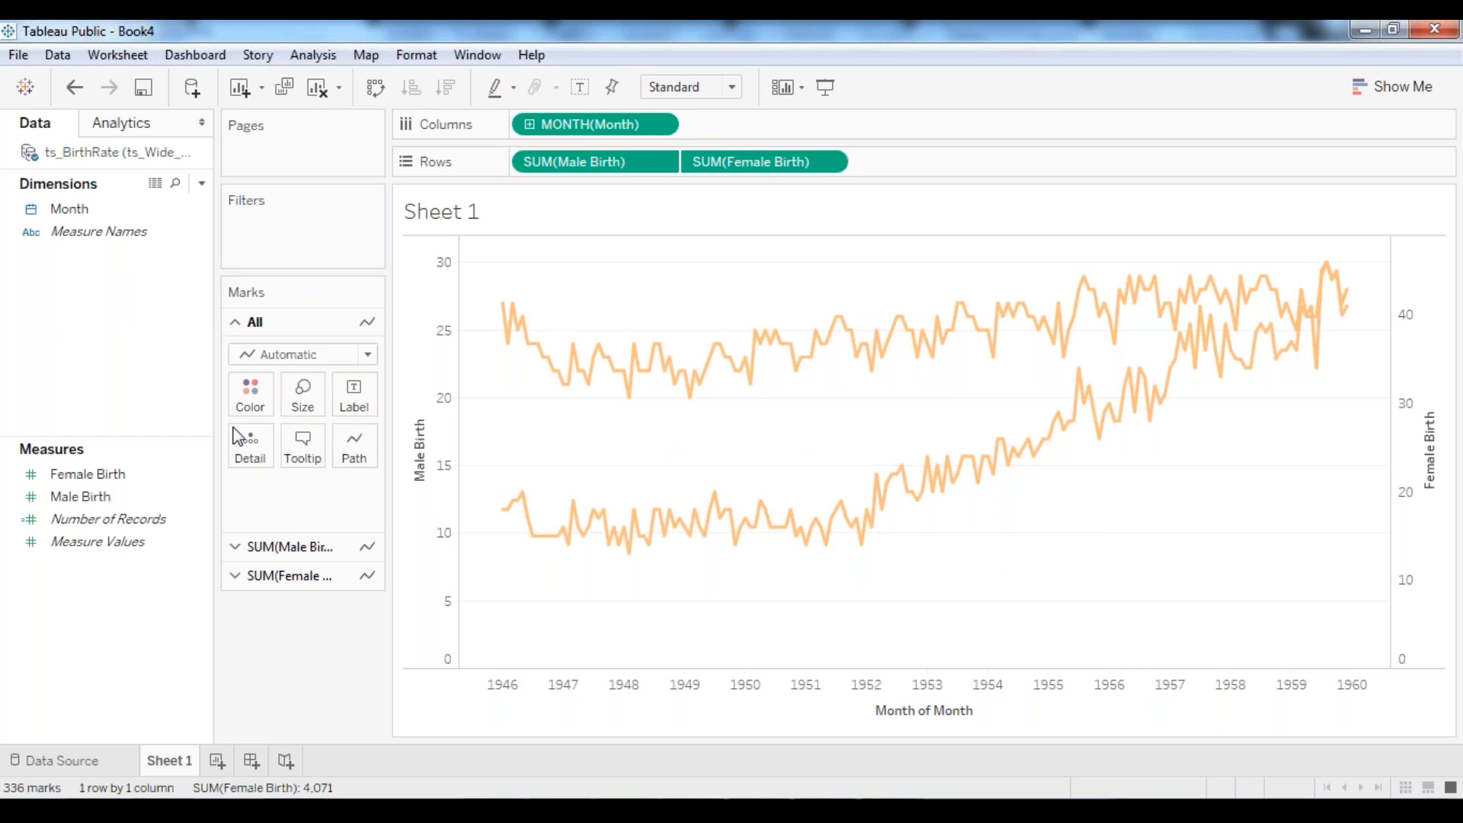
Step: Try orange on the Male Birth line alone, and set its color to teal
left_click(268, 547)
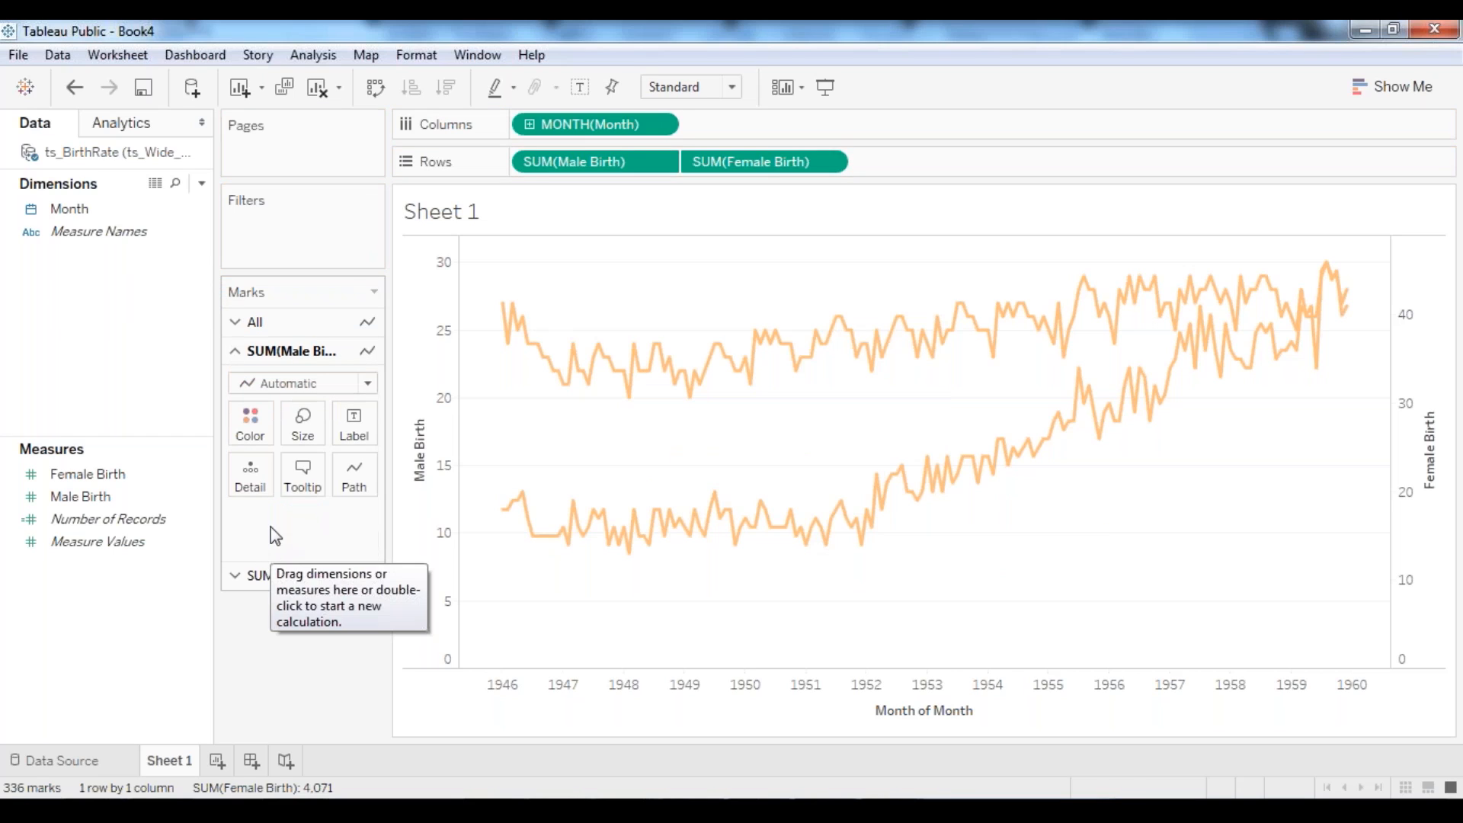
left_click(261, 421)
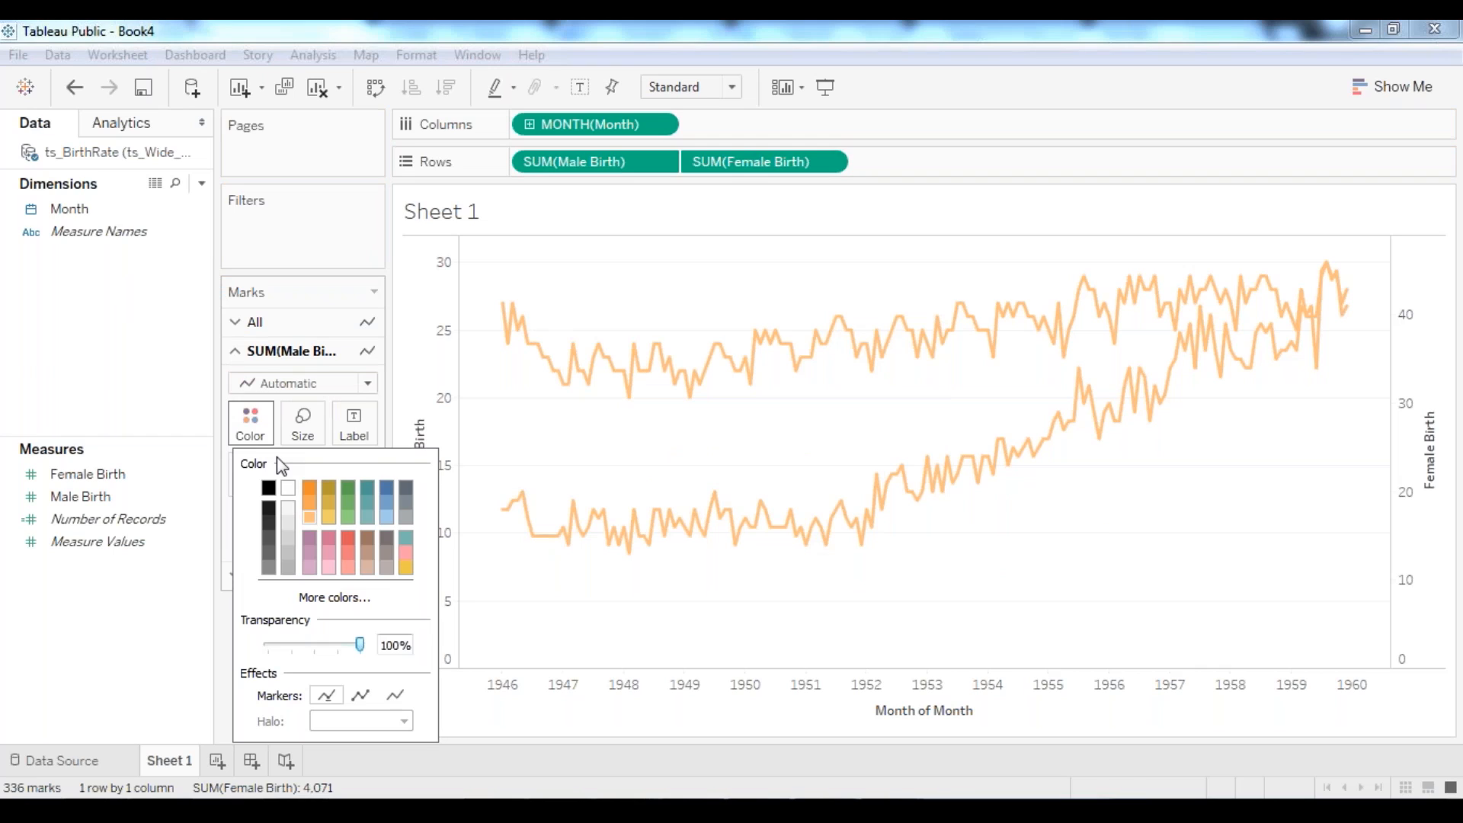
left_click(311, 490)
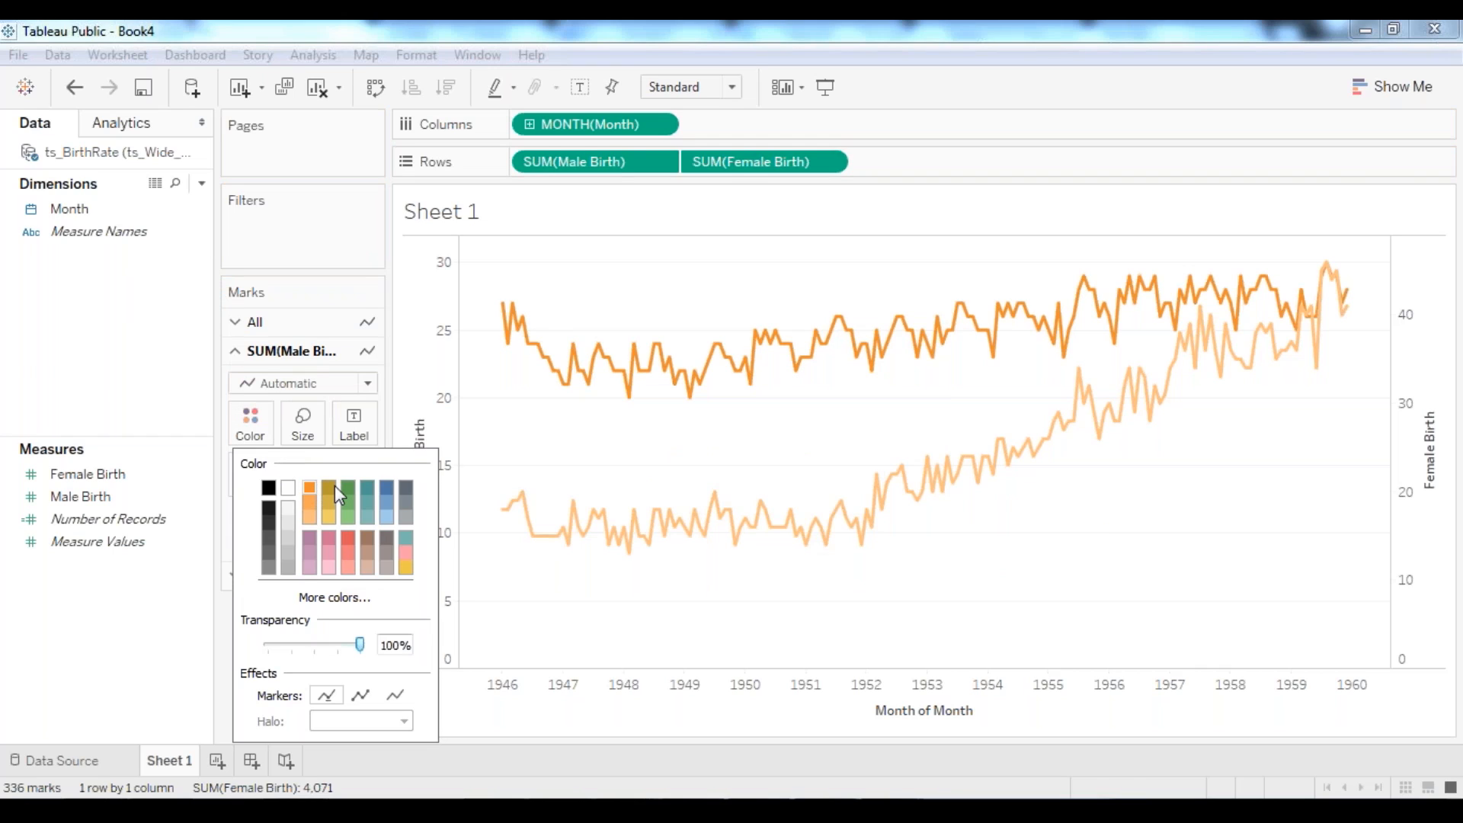
left_click(369, 506)
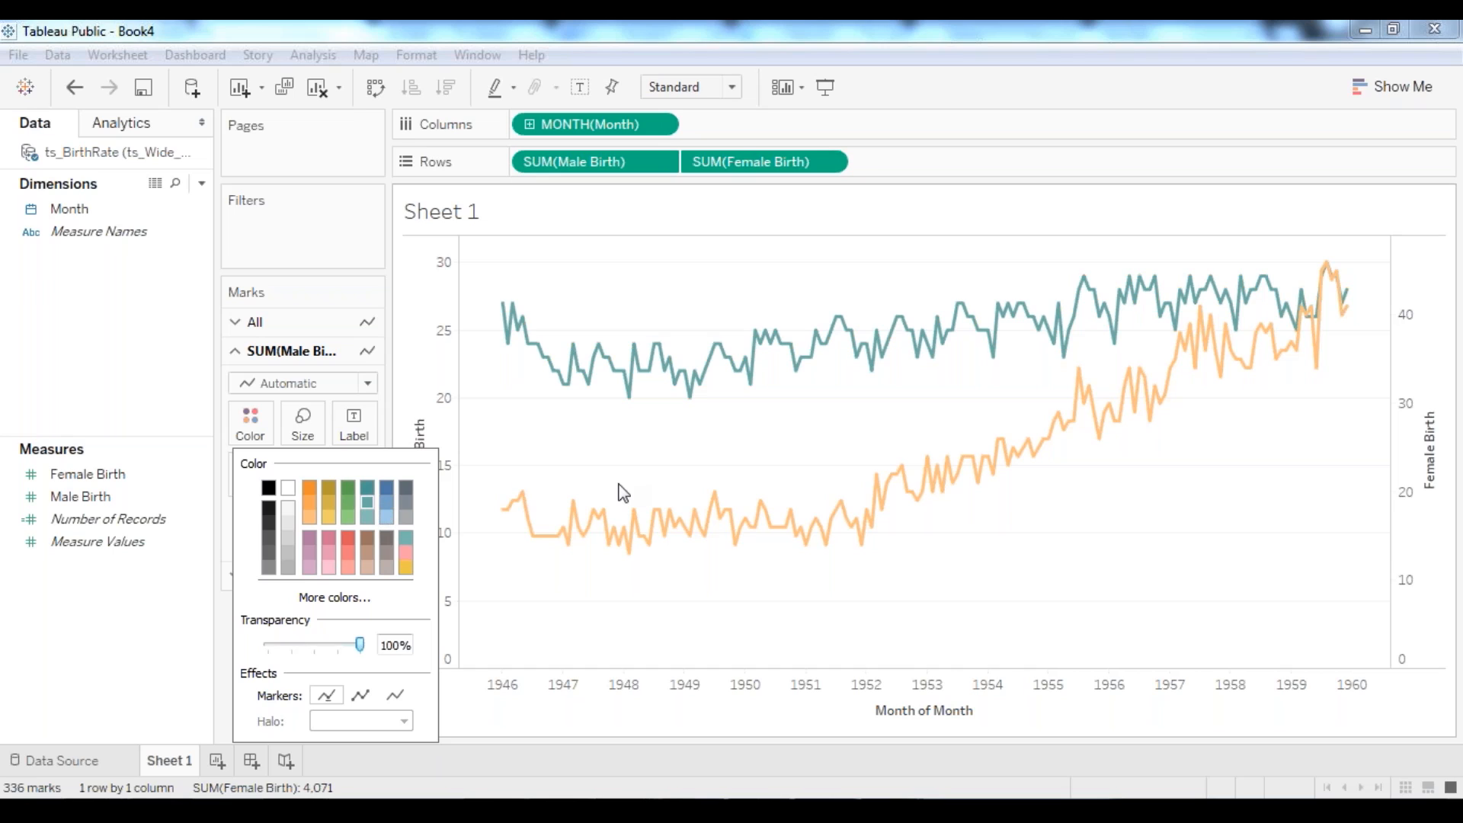
left_click(905, 525)
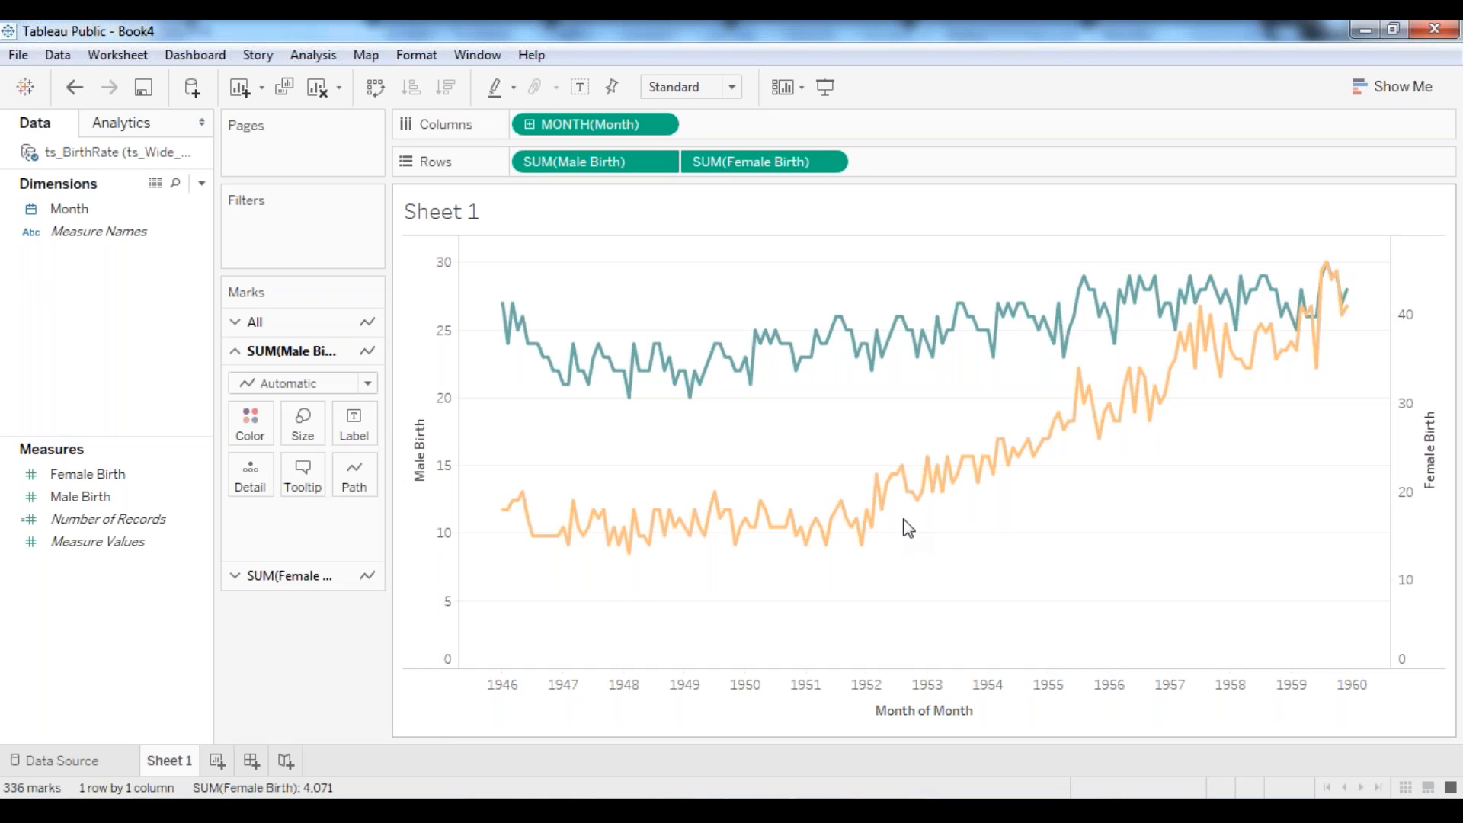
Step: Set the color of the Female Birth line to red and check the Female Birth field options for Dual Axis
left_click(281, 577)
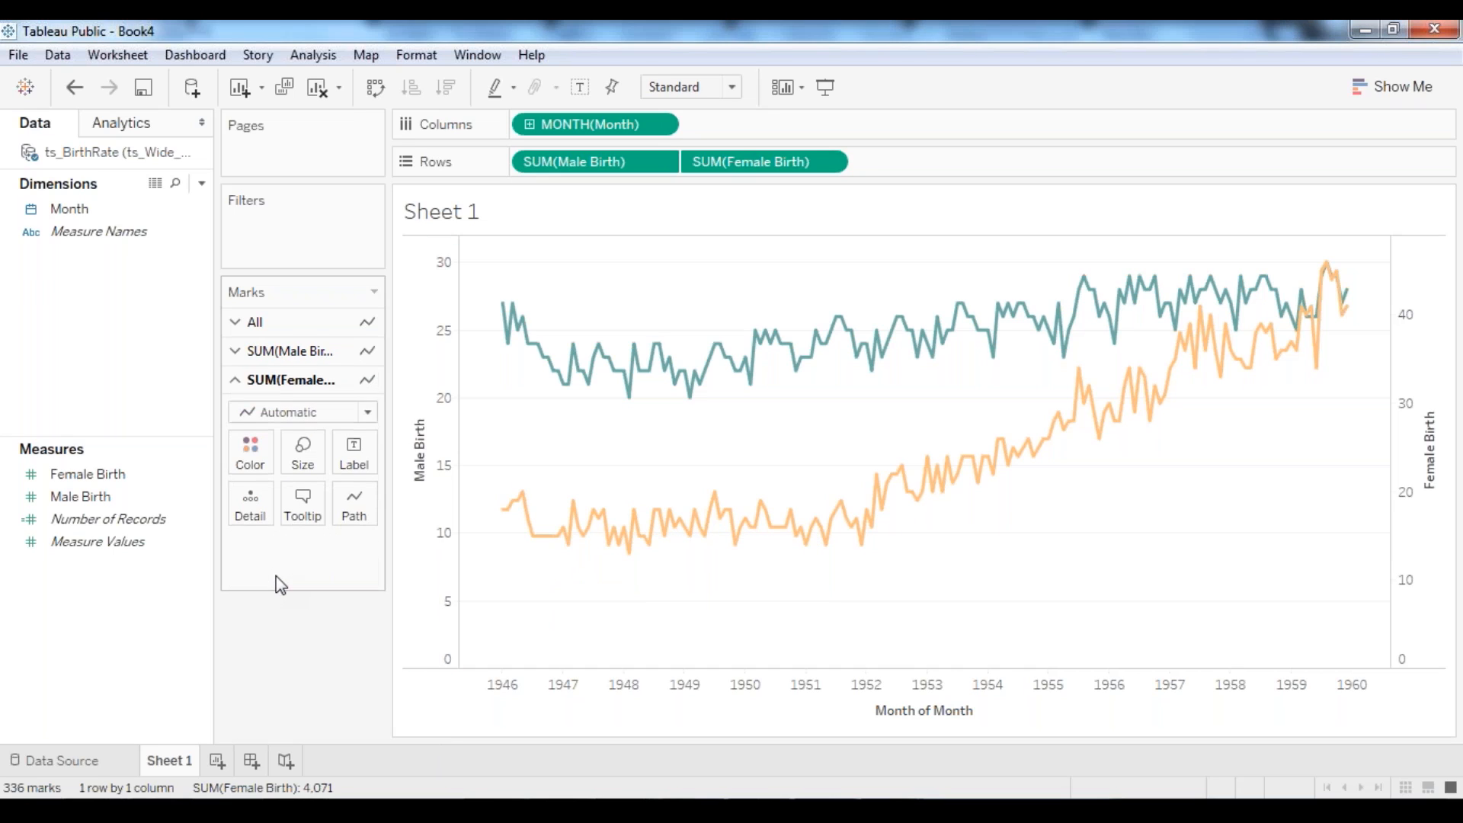
left_click(268, 454)
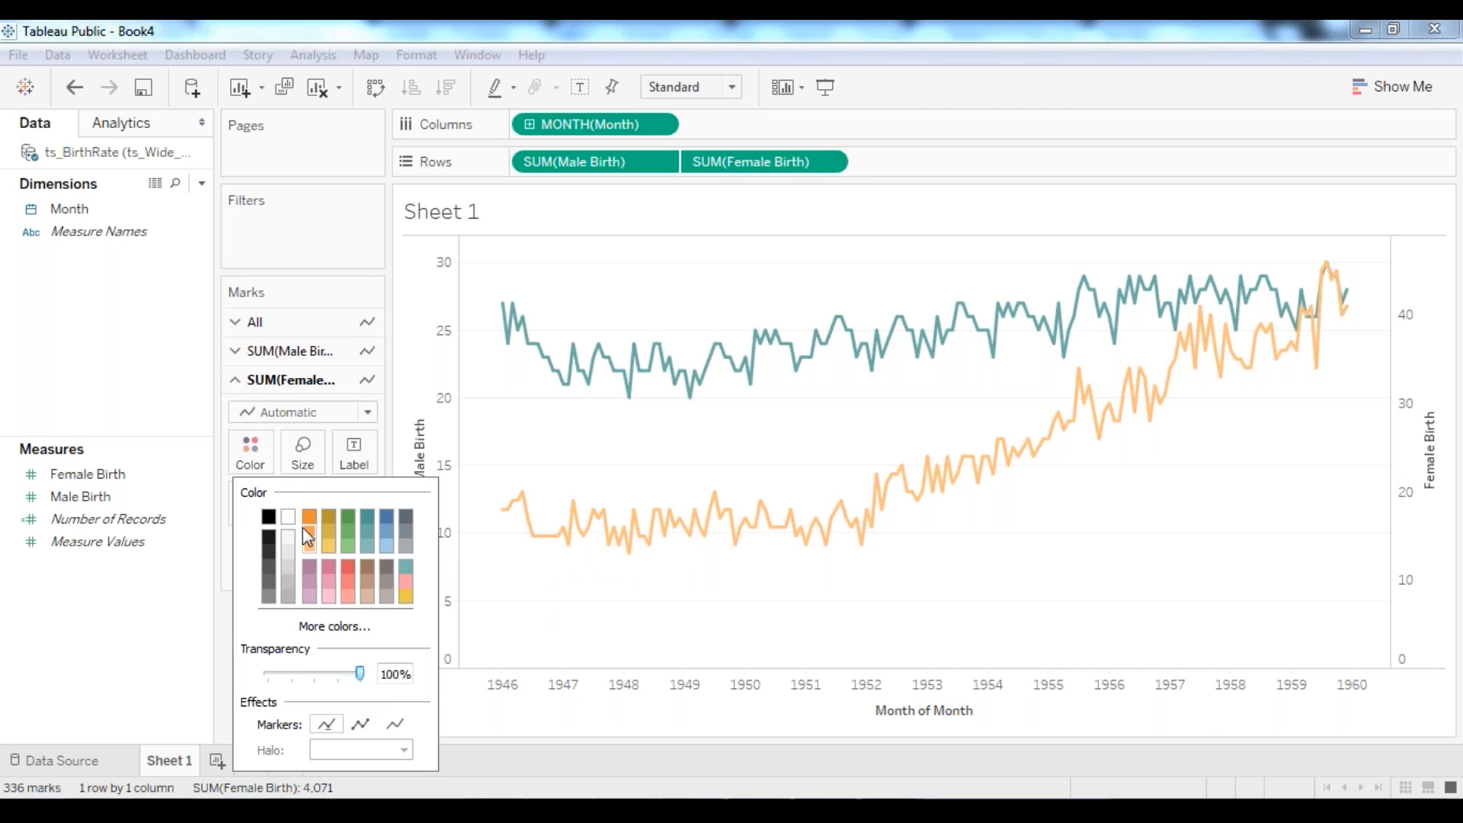
left_click(349, 567)
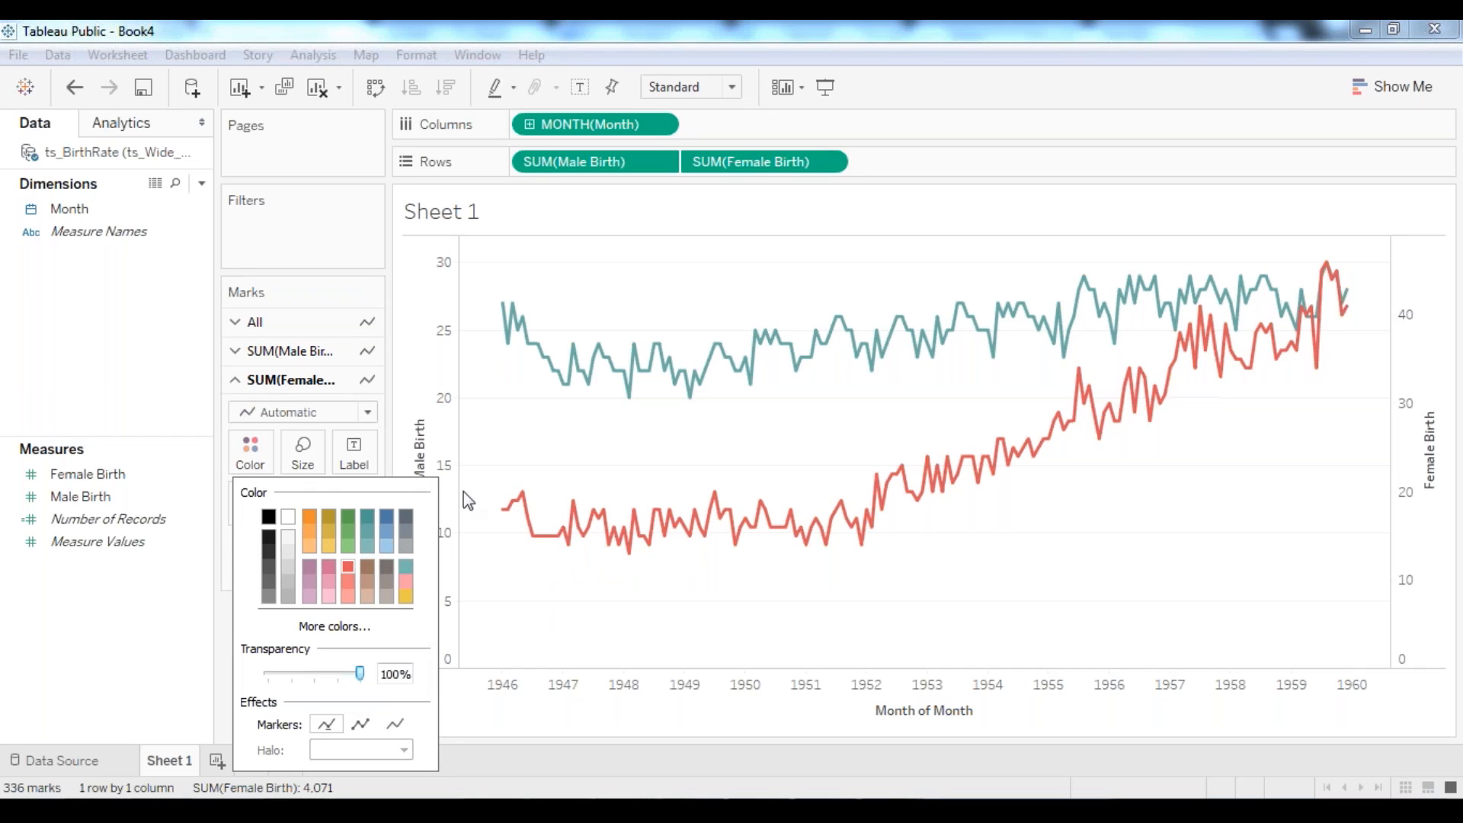
left_click(569, 450)
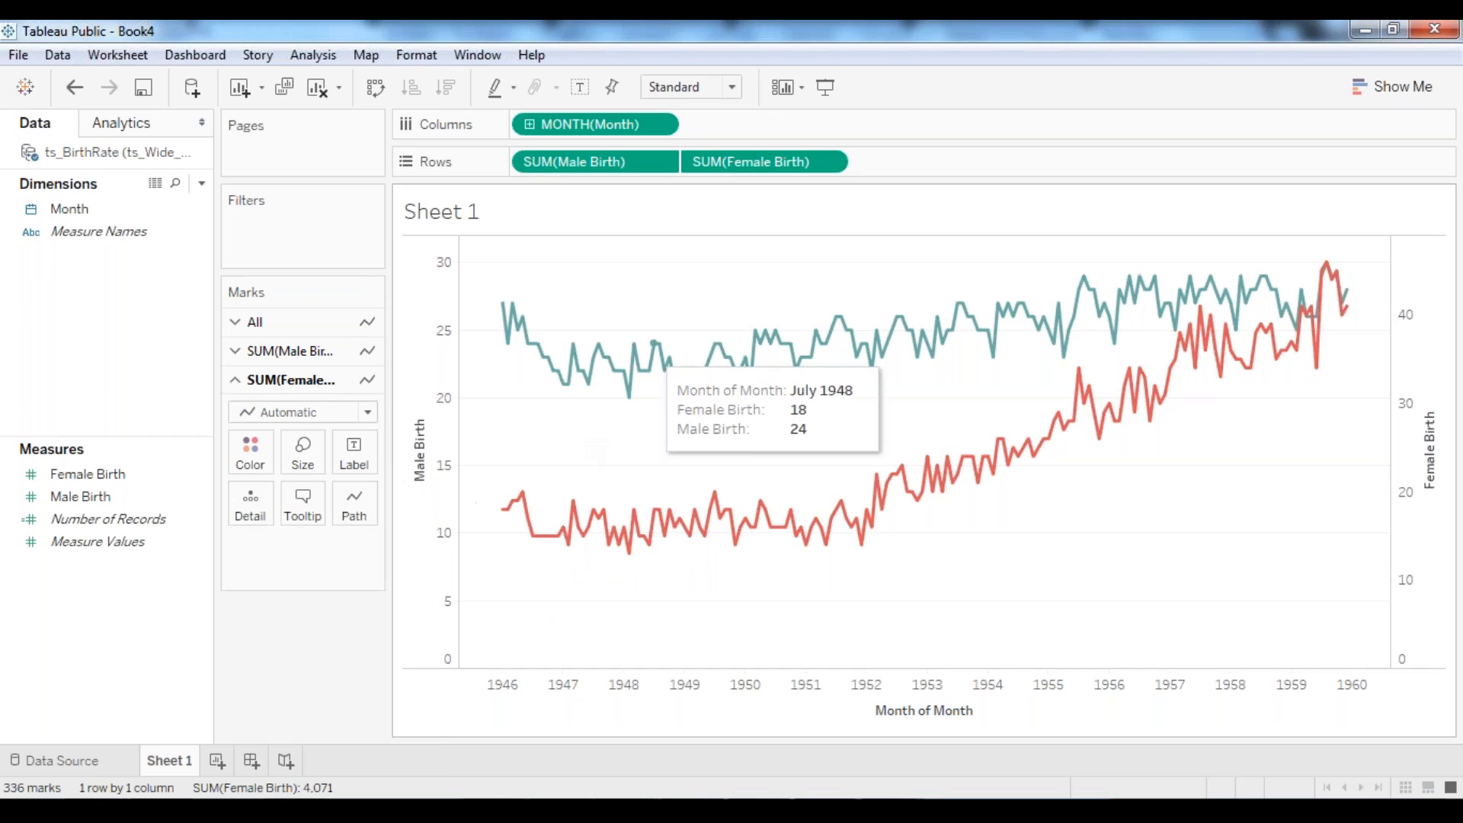
left_click(828, 163)
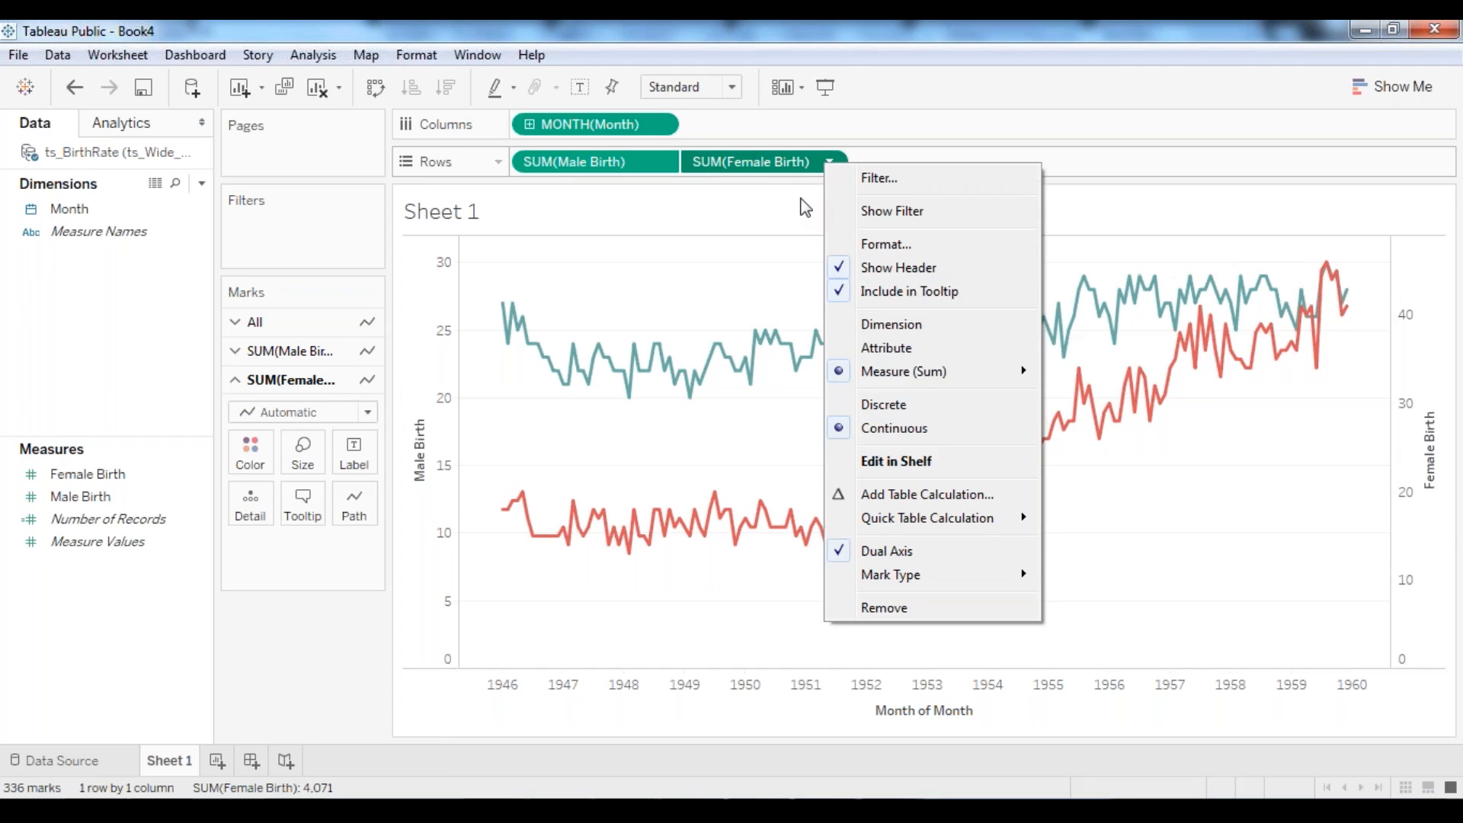
left_click(561, 447)
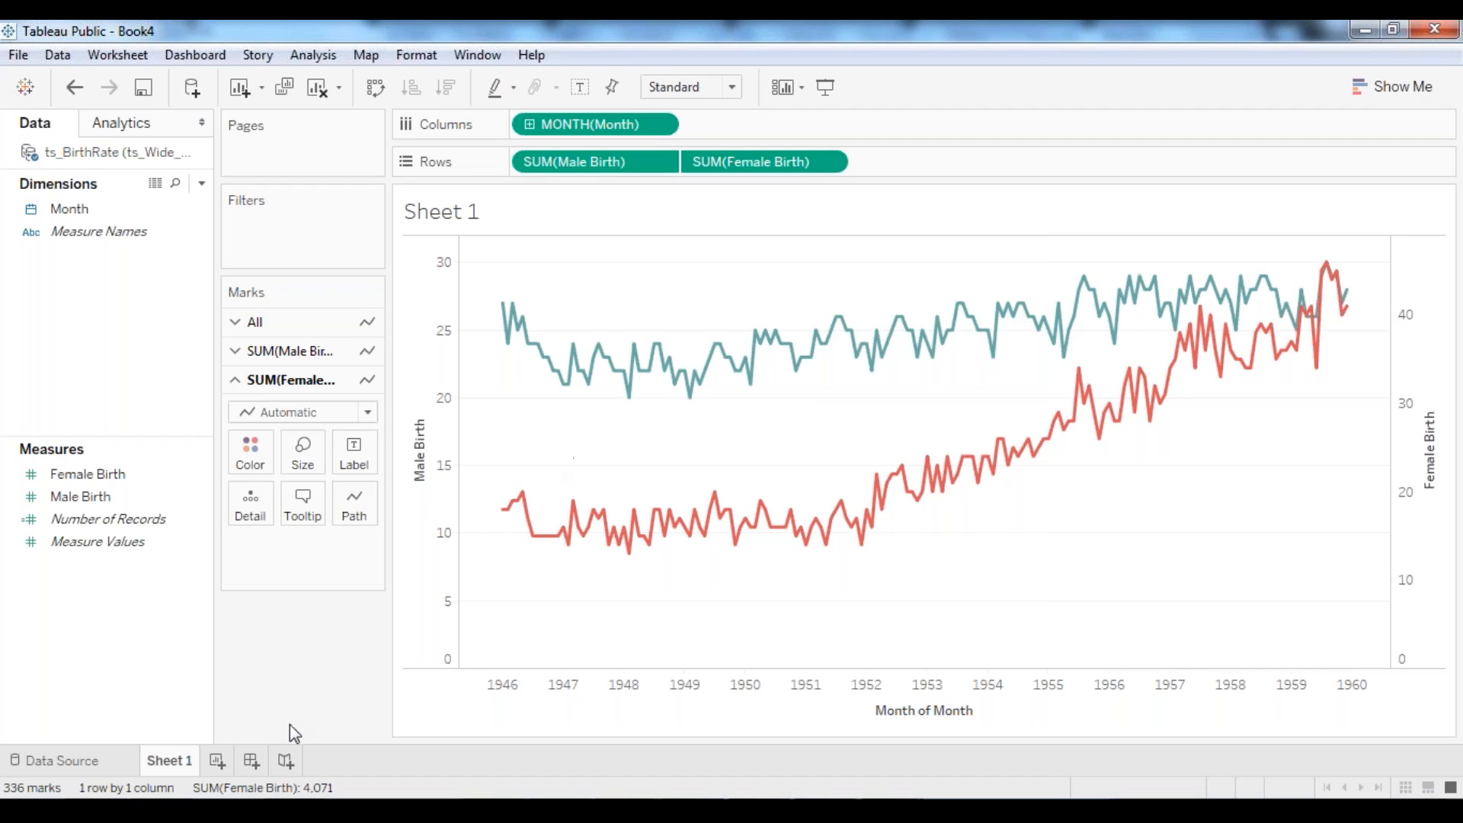
Step: Add a new worksheet and plot Female Birth and Male Birth against Month as a continuous line chart
left_click(218, 761)
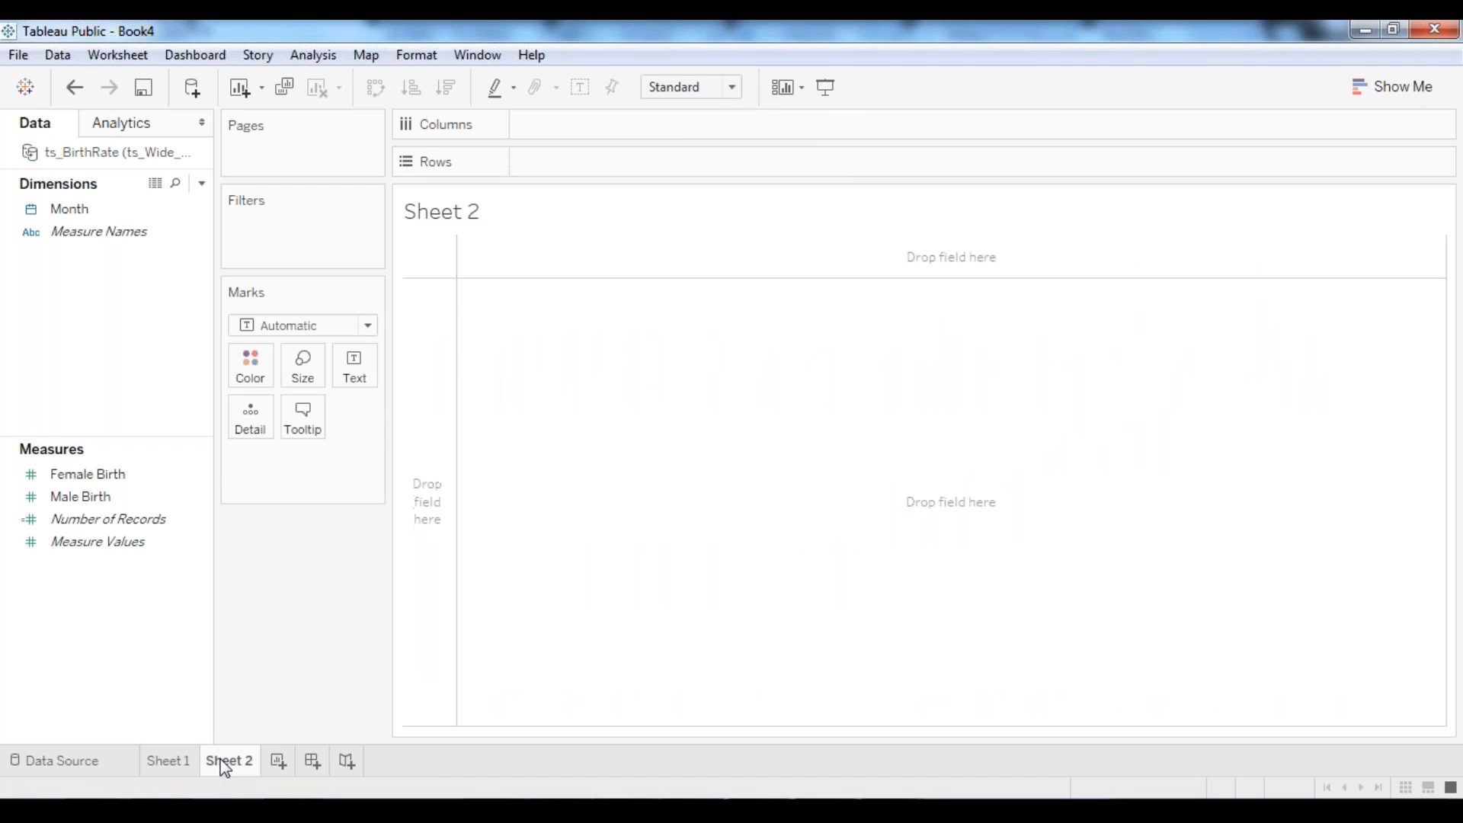
left_click(68, 211)
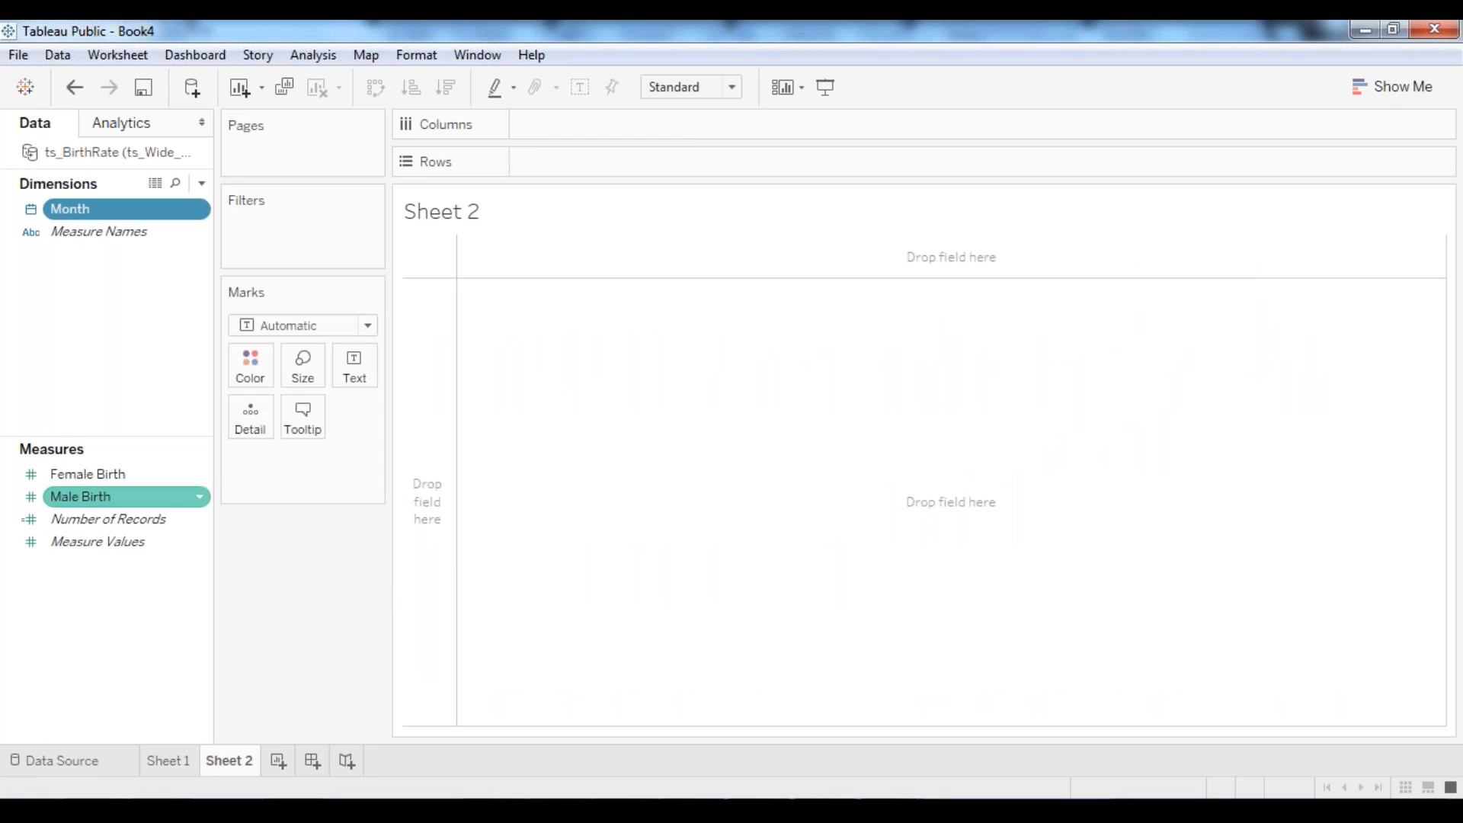
left_click(71, 499, "ctrl")
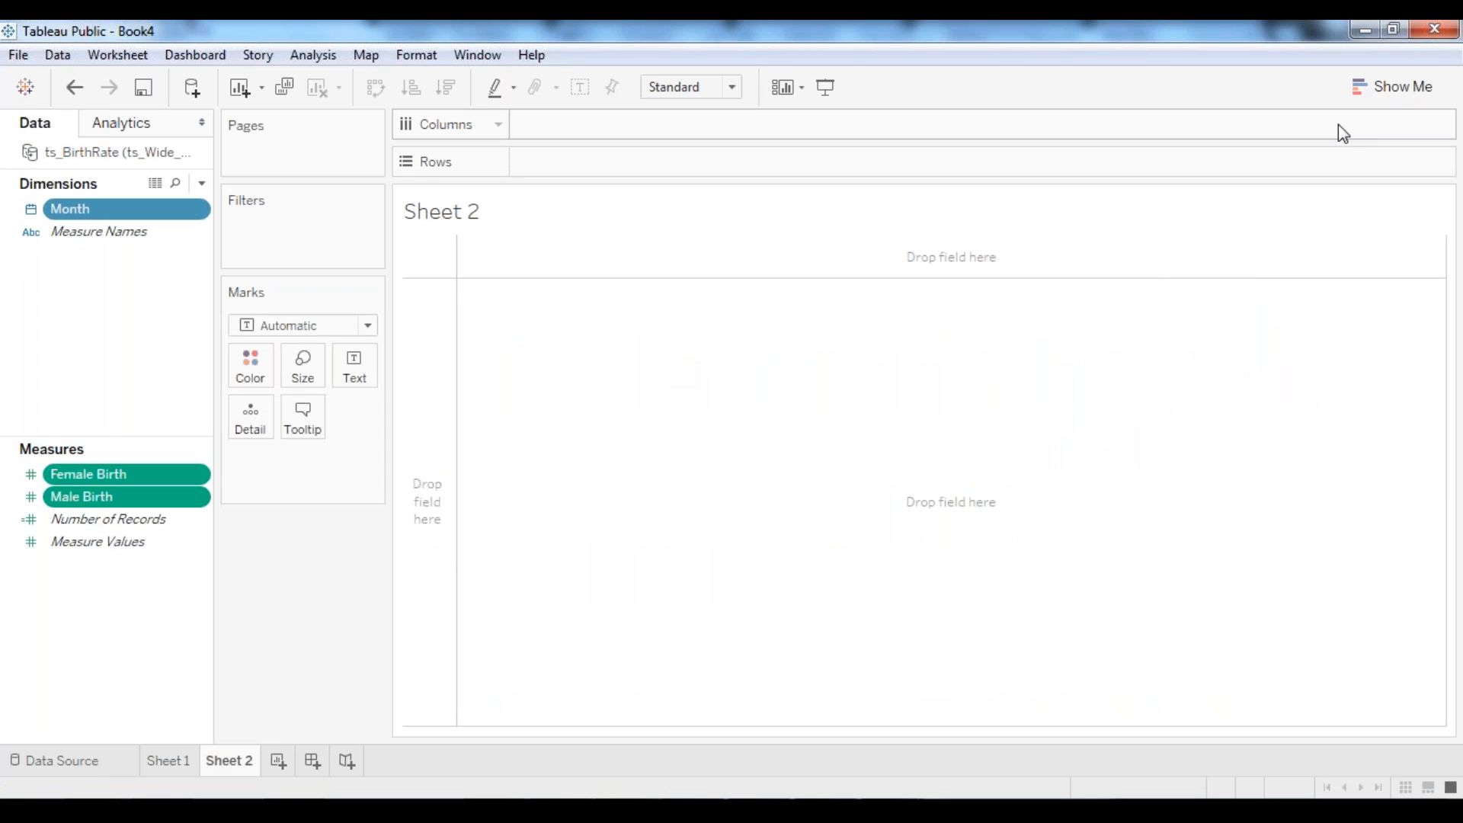
left_click(1390, 87)
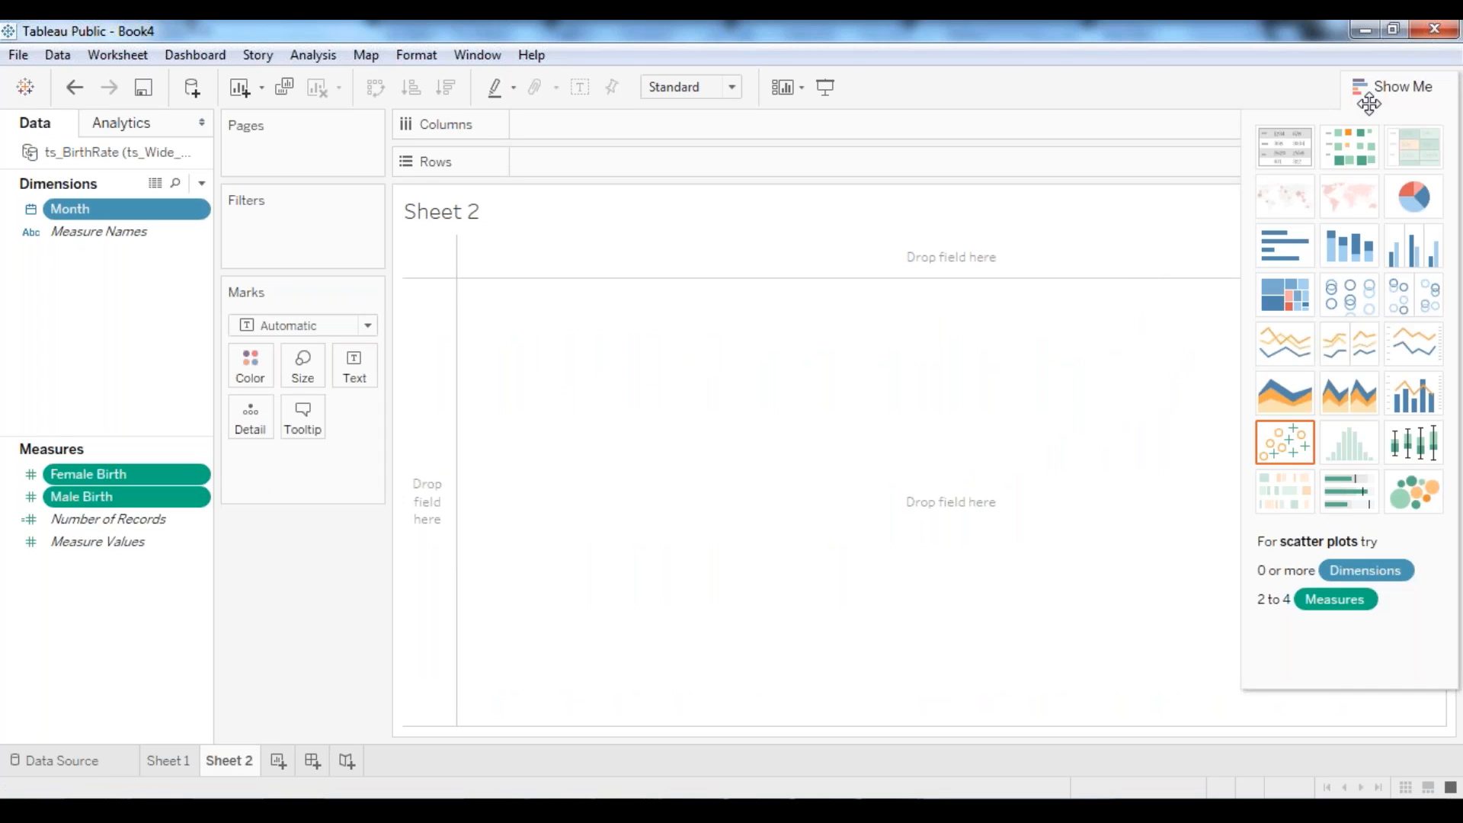
left_click(1282, 347)
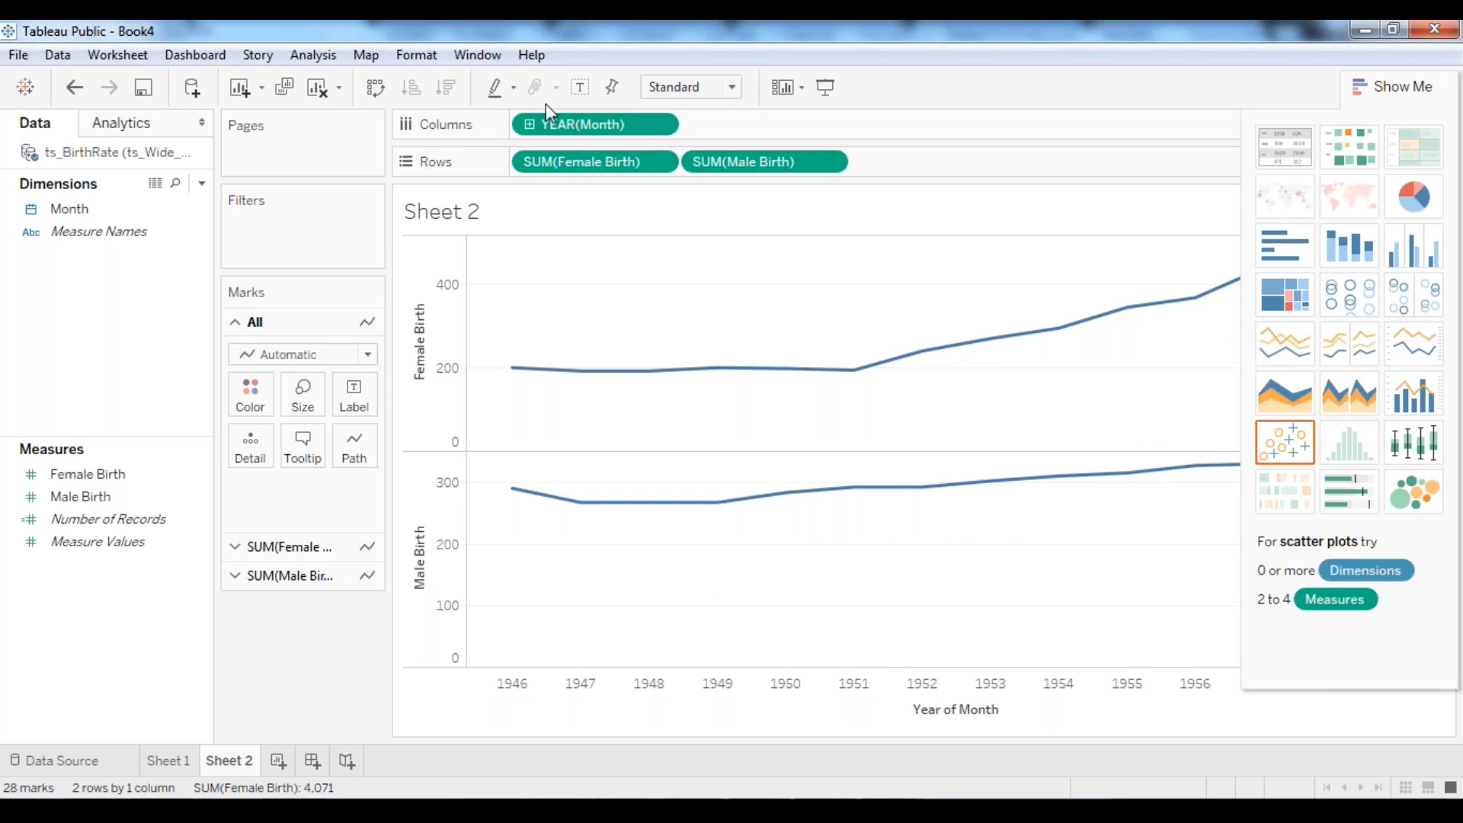
Step: Change the date level of the Month field in Columns to continuous Month and close the chart suggestions
right_click(587, 127)
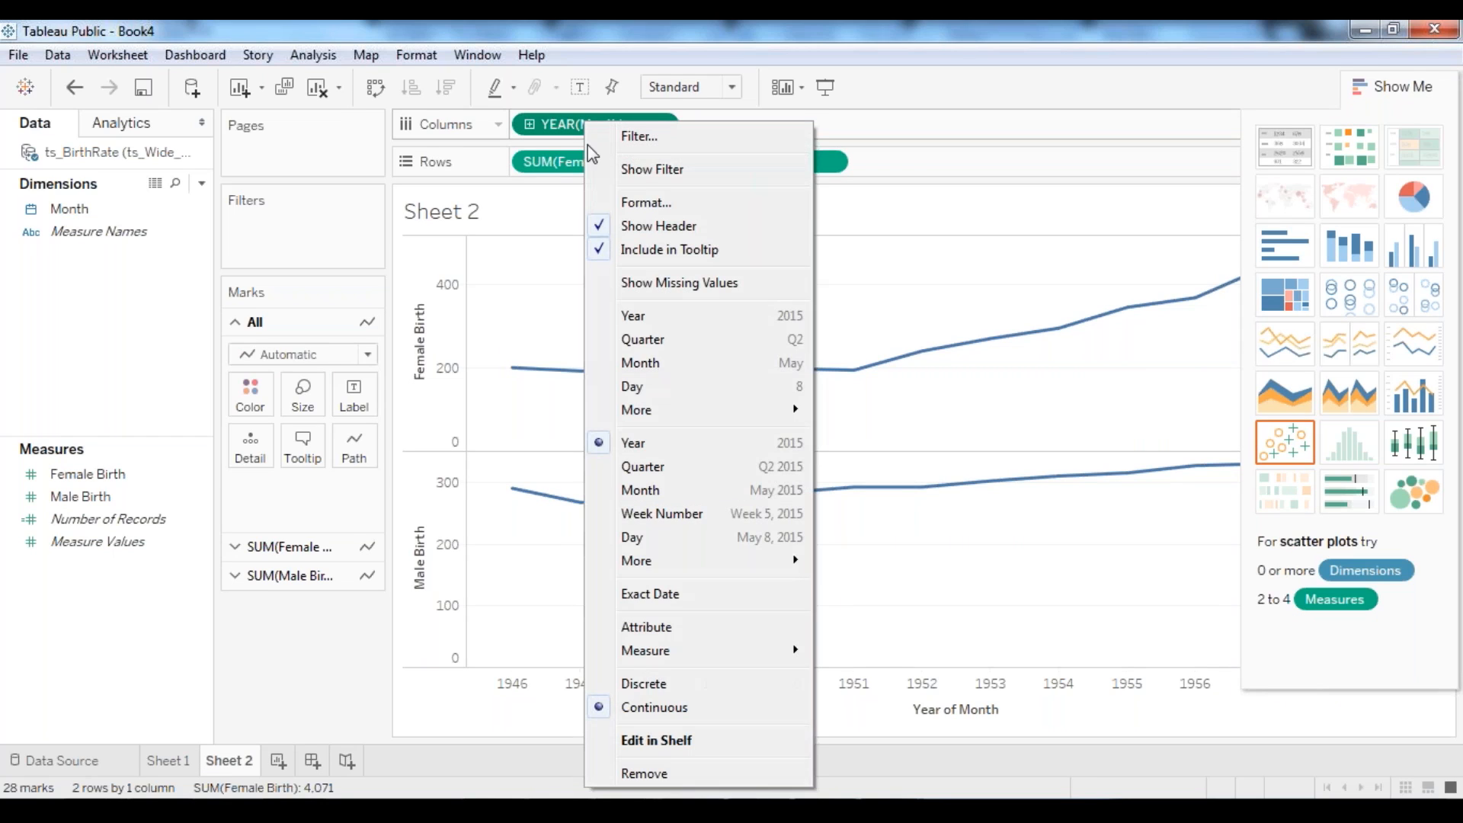
left_click(643, 490)
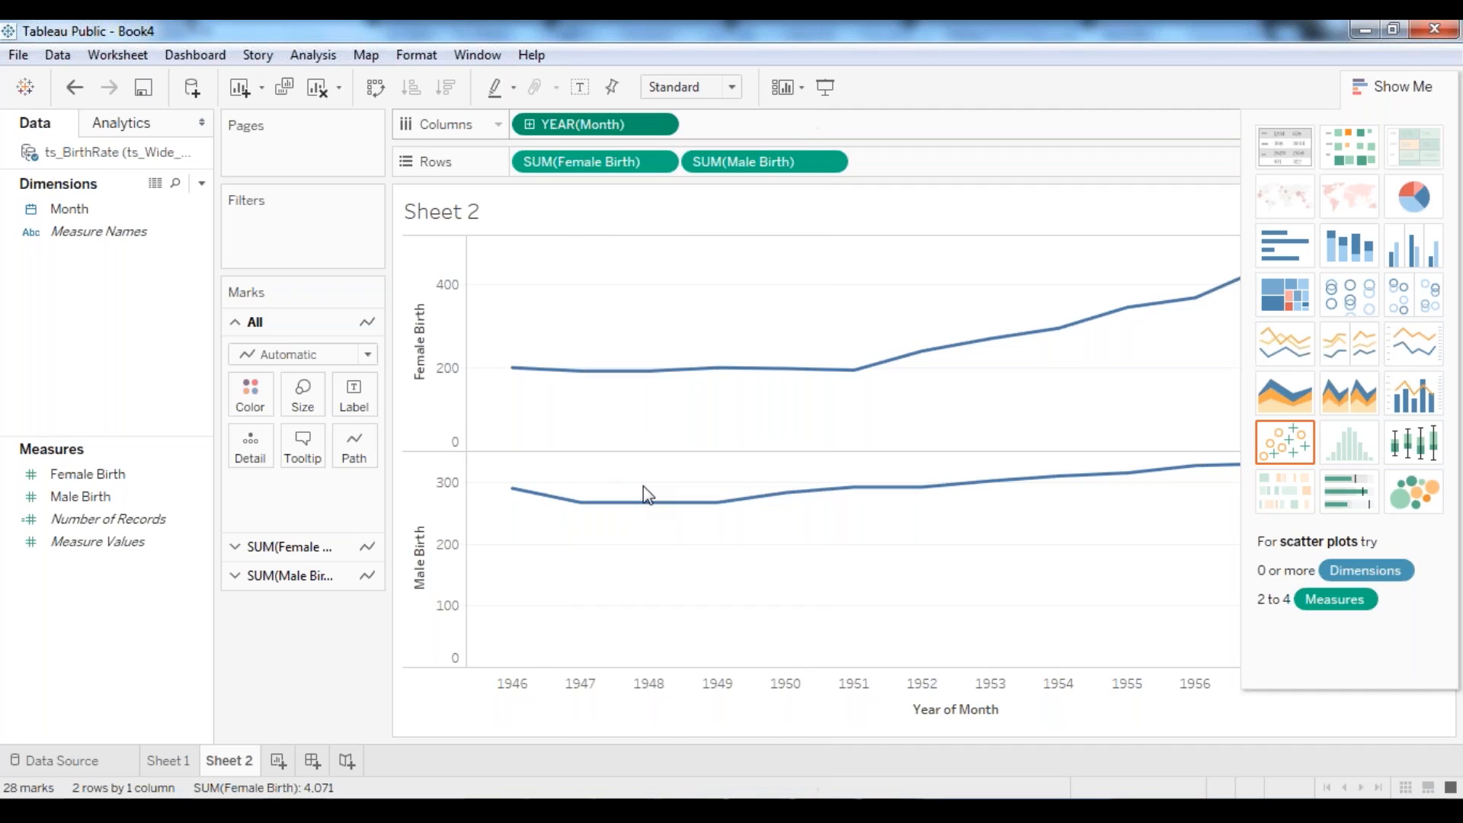
left_click(1391, 87)
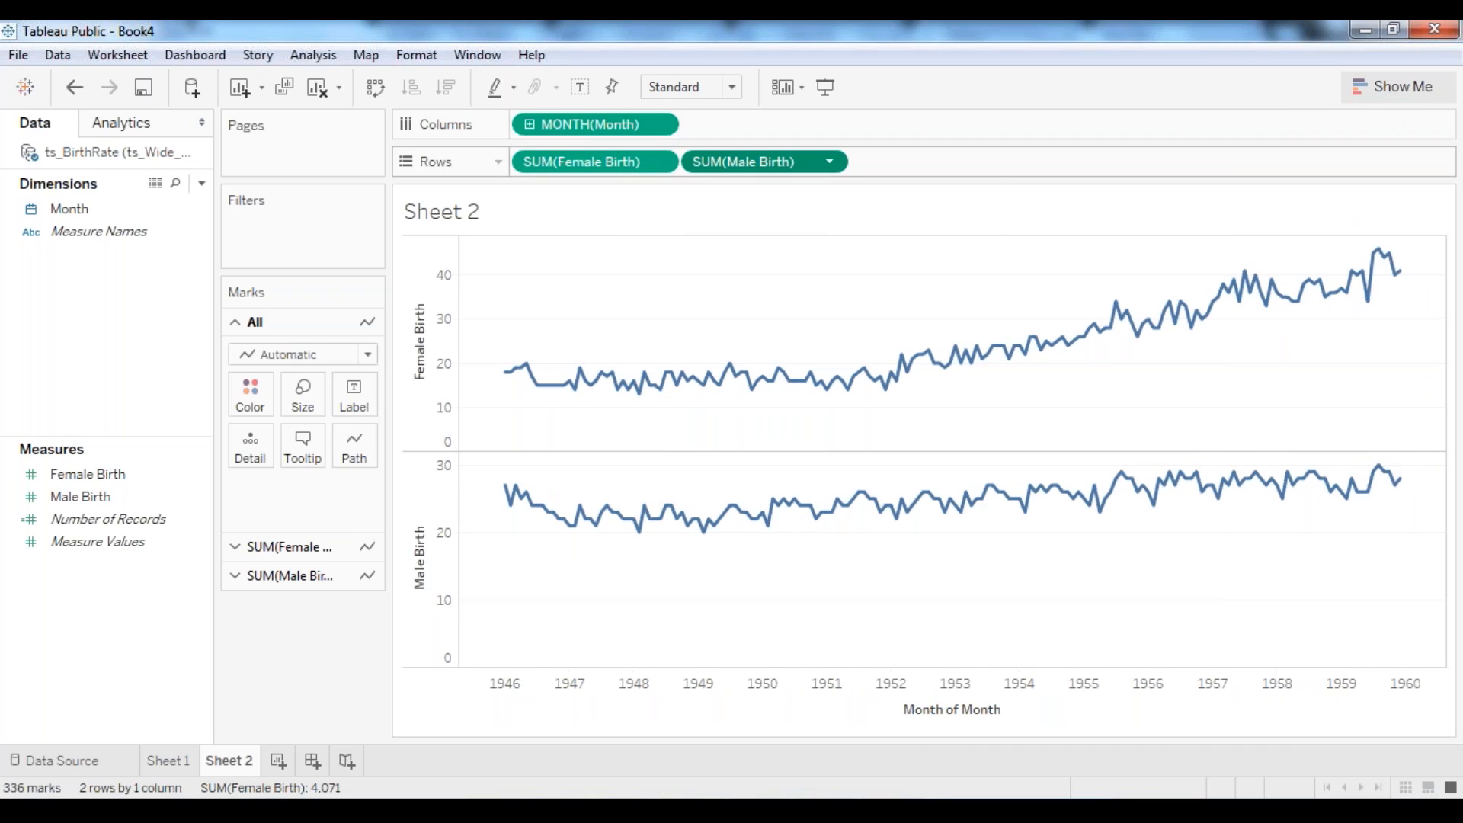
Step: Combine Male Birth with Female Birth as a Dual Axis chart and open the color editor for Measure Names
left_click(829, 161)
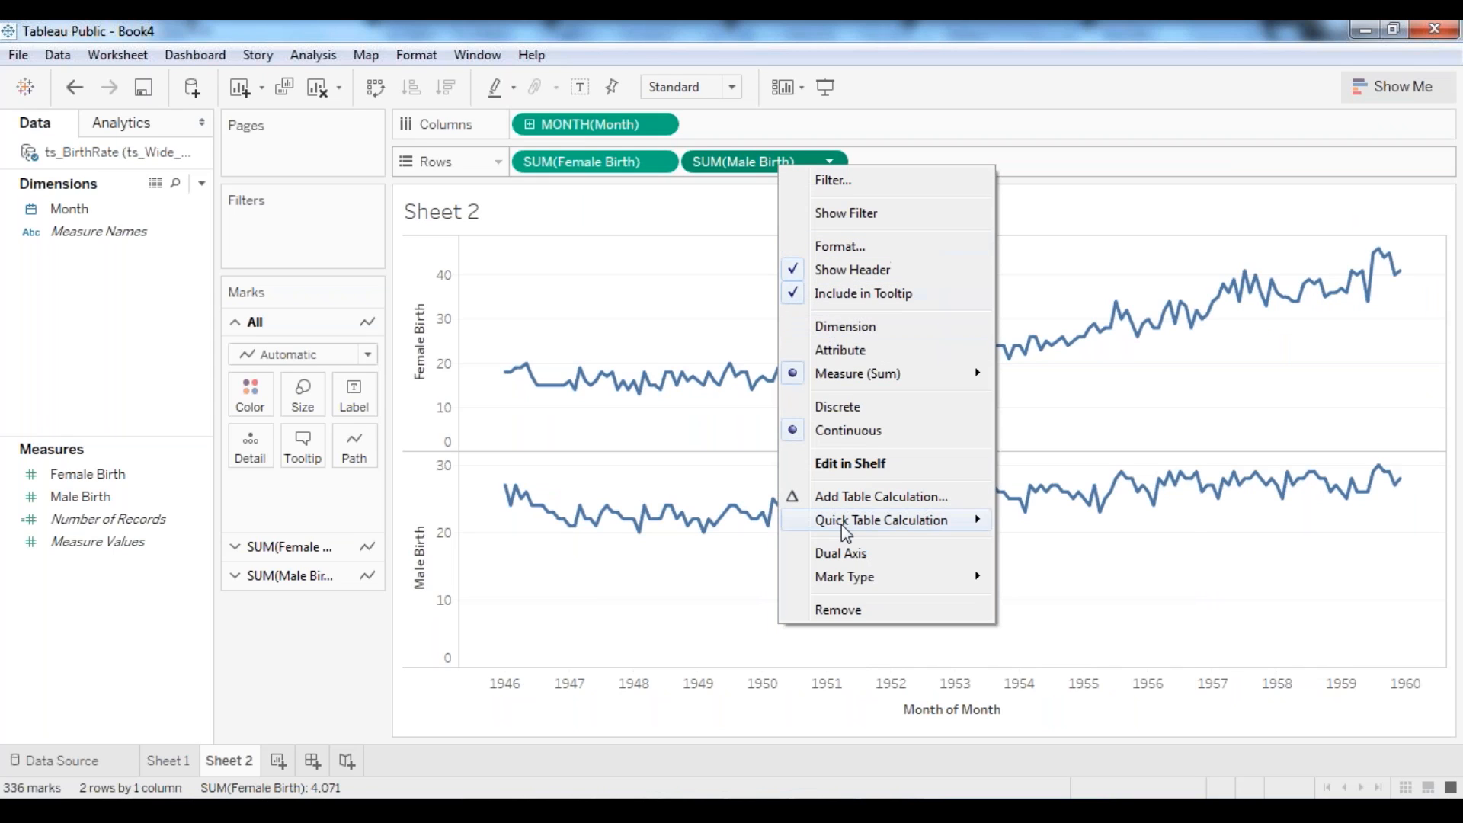
left_click(841, 551)
mouse_move(512, 493)
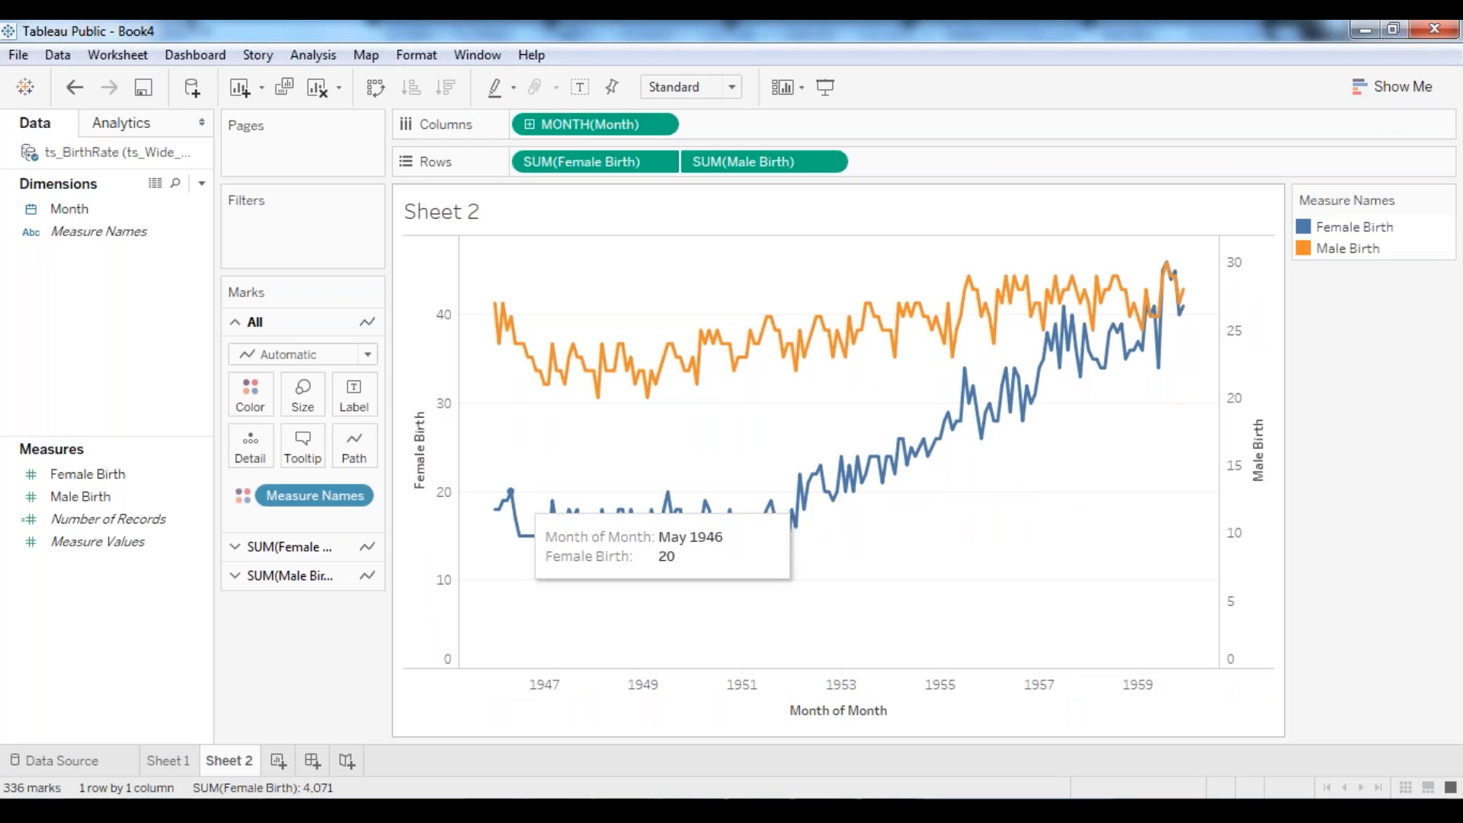
left_click(250, 394)
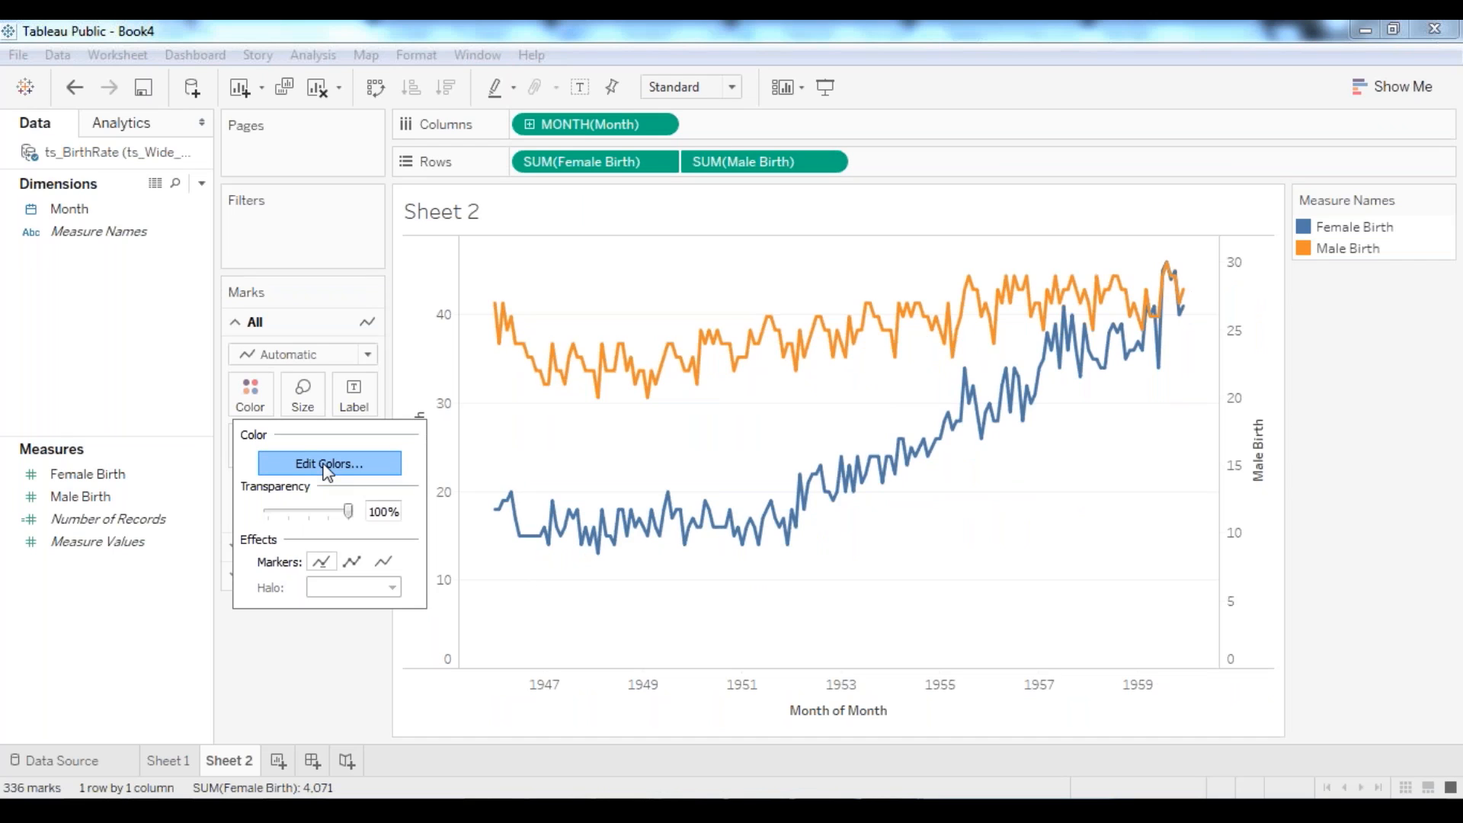
left_click(327, 467)
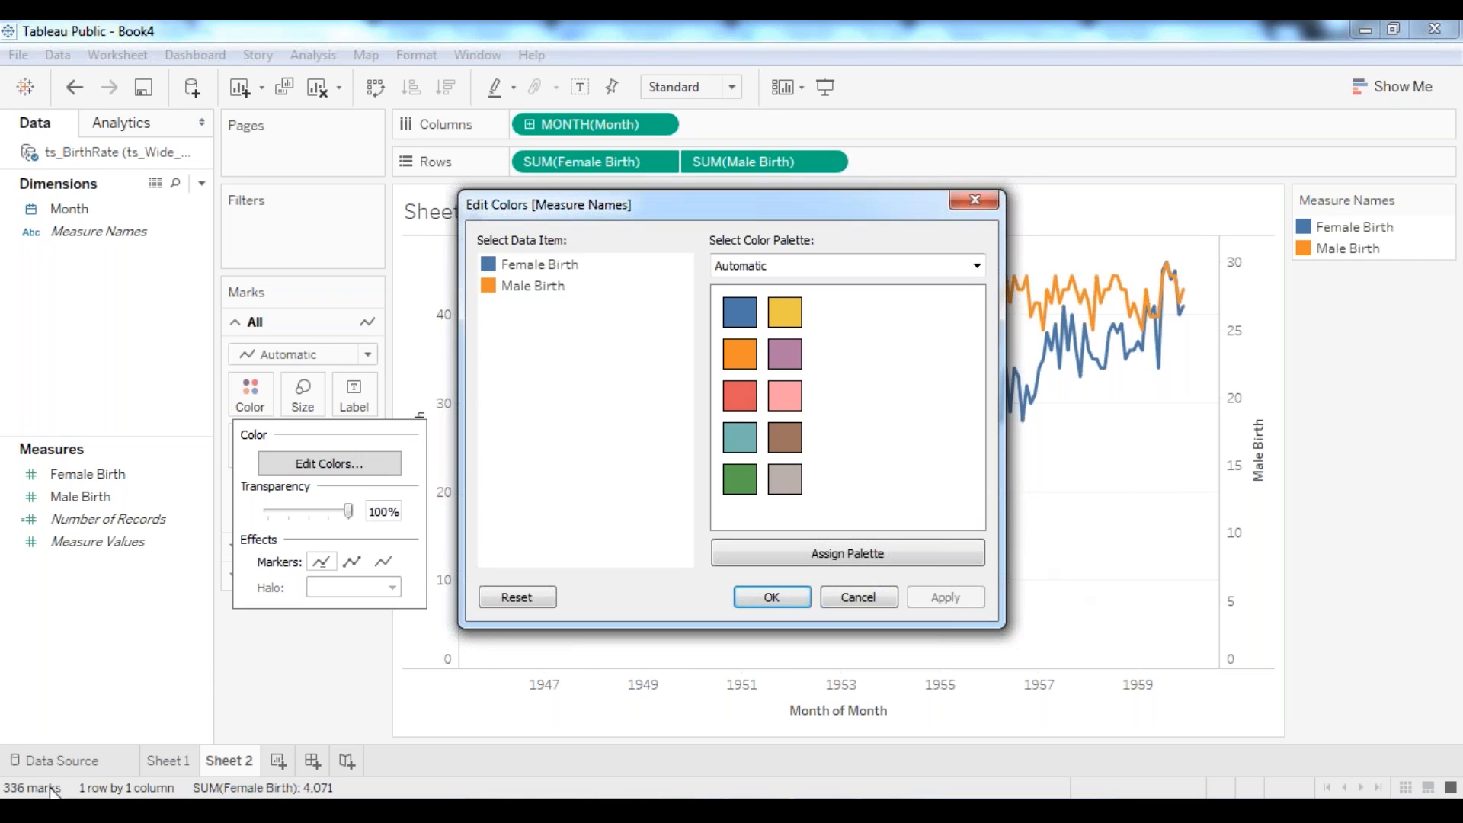
left_click(29, 811)
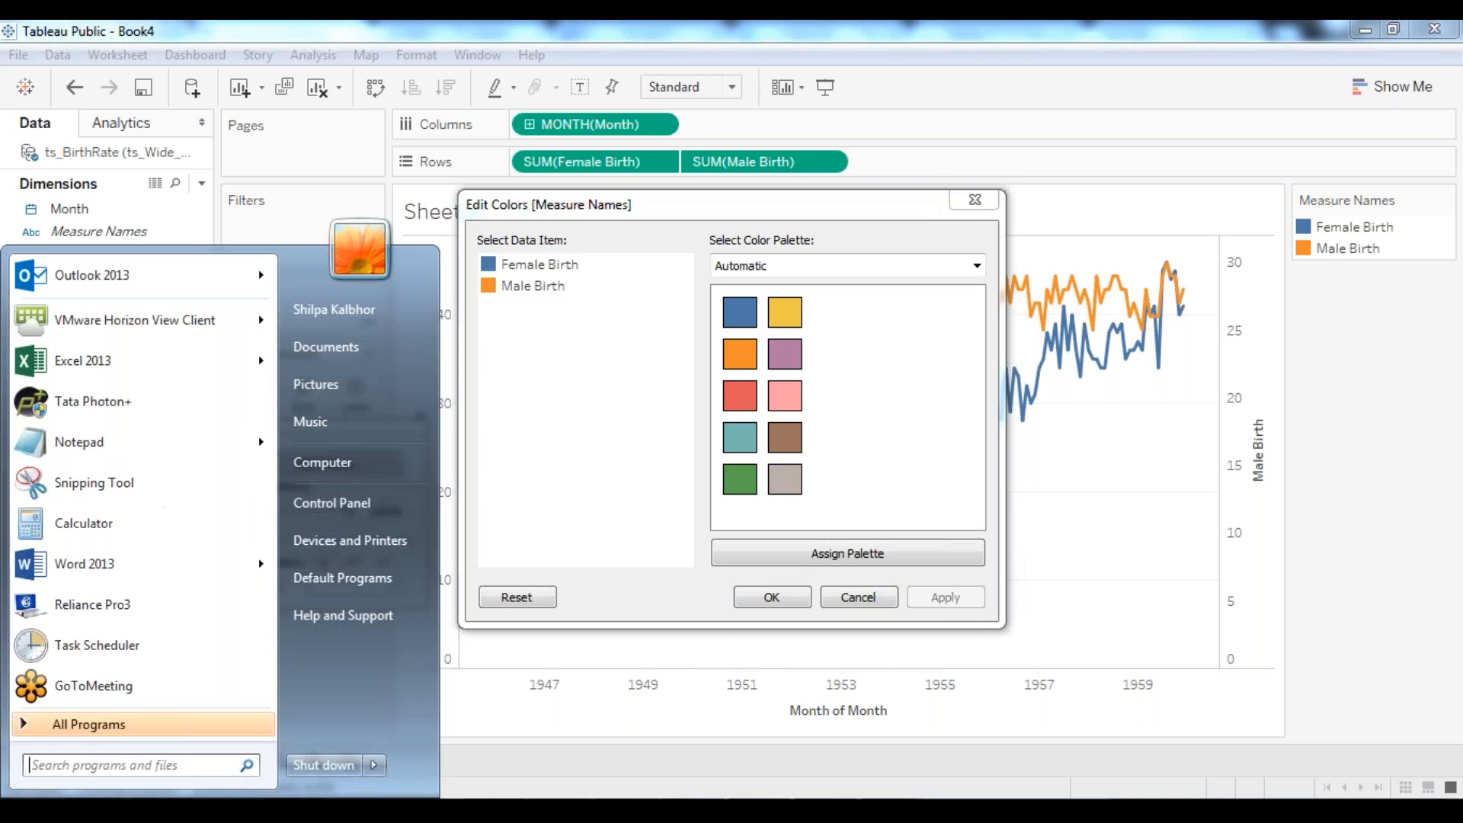
left_click(103, 442)
type("yes")
key("Return")
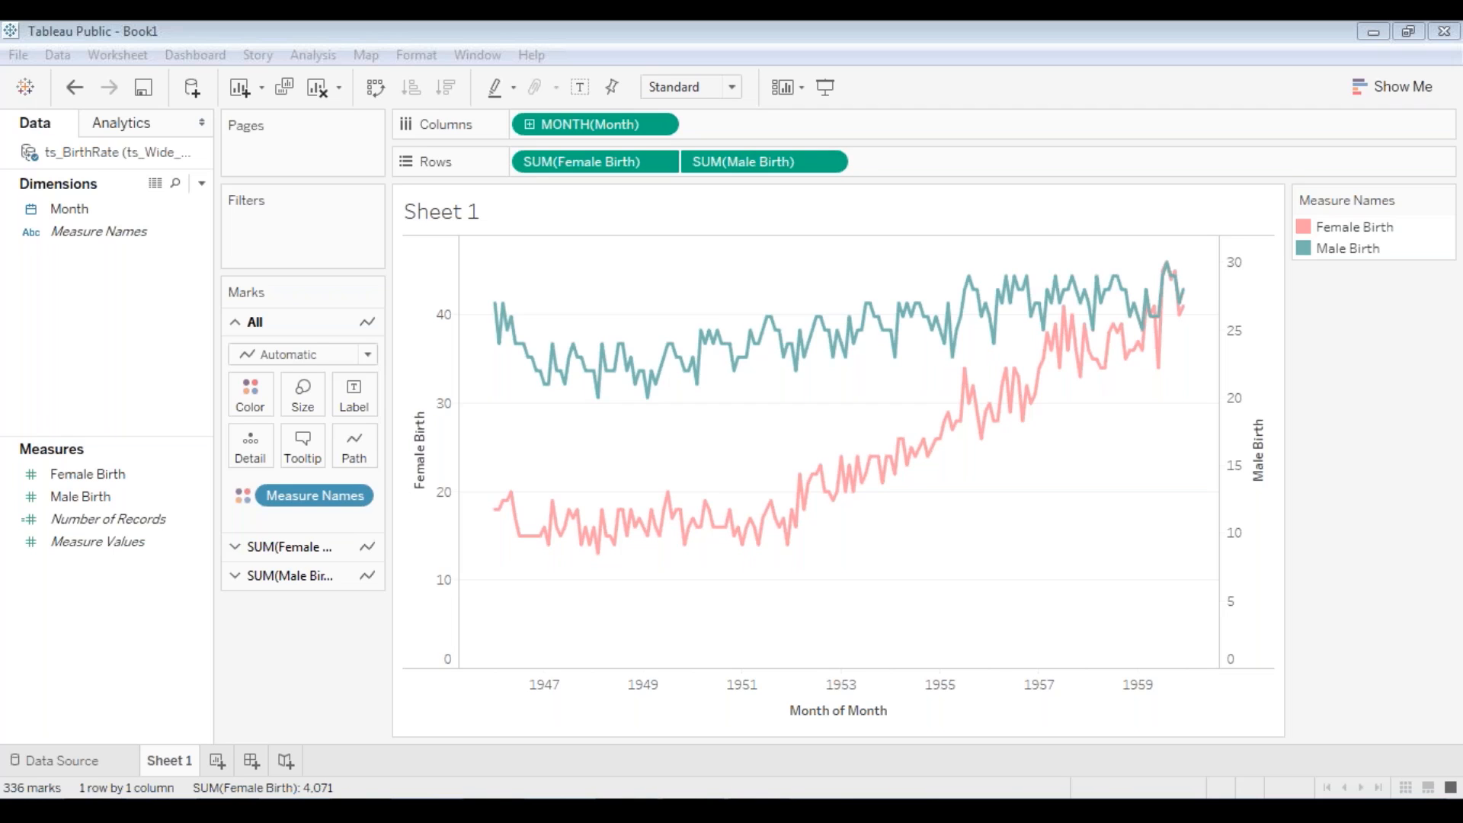
Step: Switch to ts_Wide_MaleFemale_BirthRate.csv in Excel, examine the full date in cell A169, and return to the Tableau chart
key("alt+Tab")
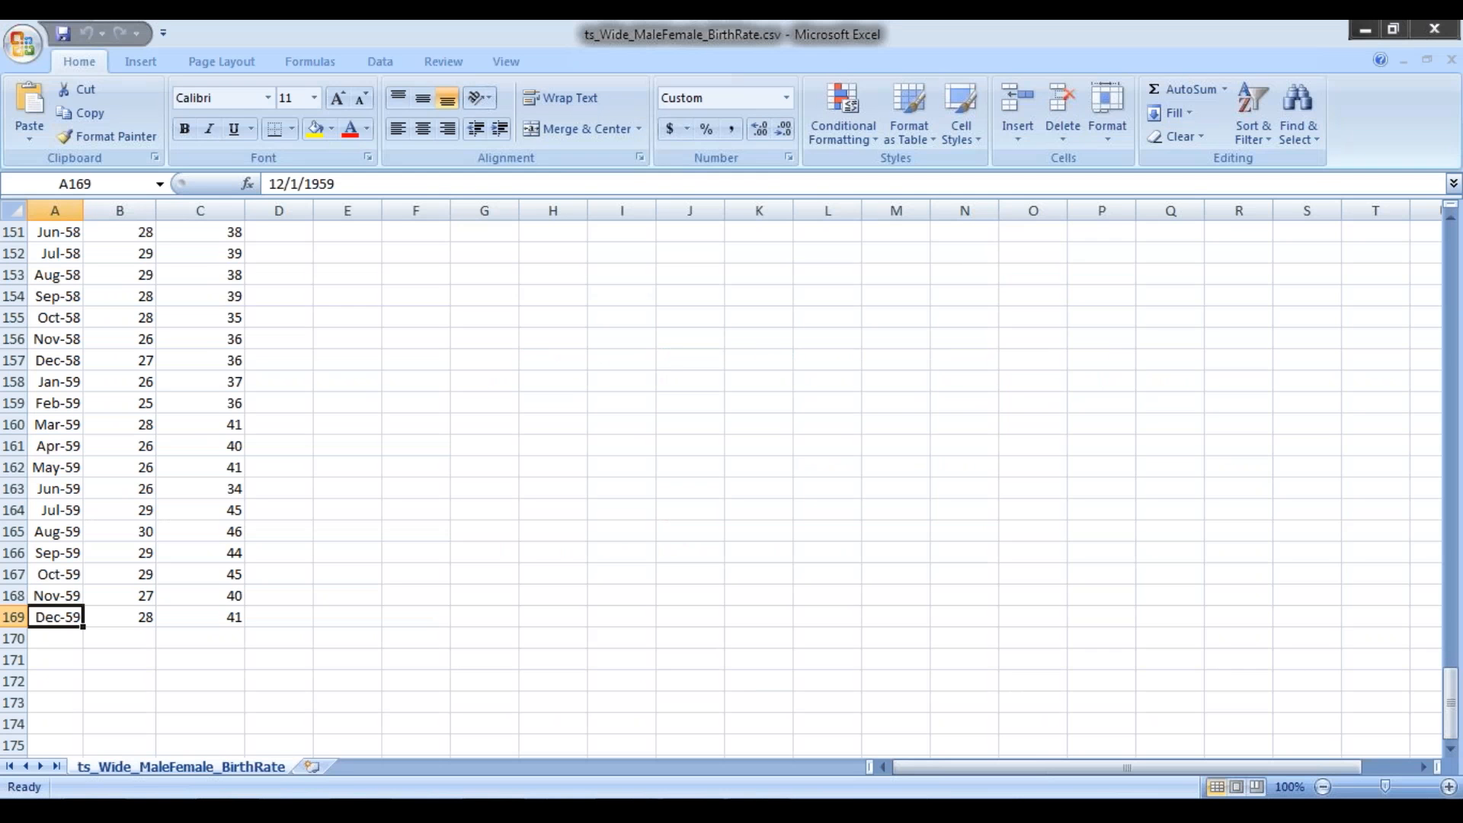
left_click(287, 183)
triple_click(287, 183)
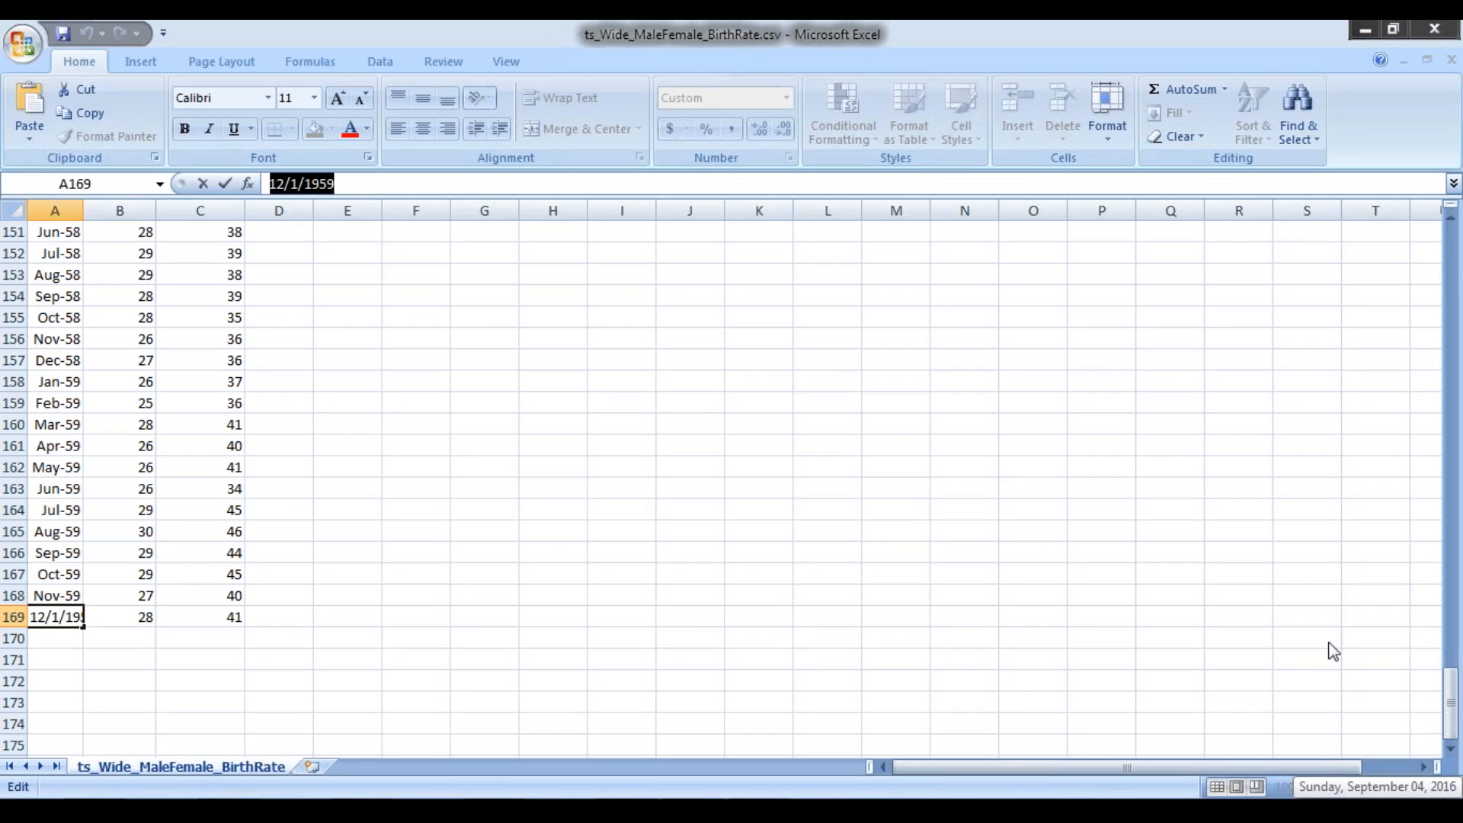
key("alt+Tab")
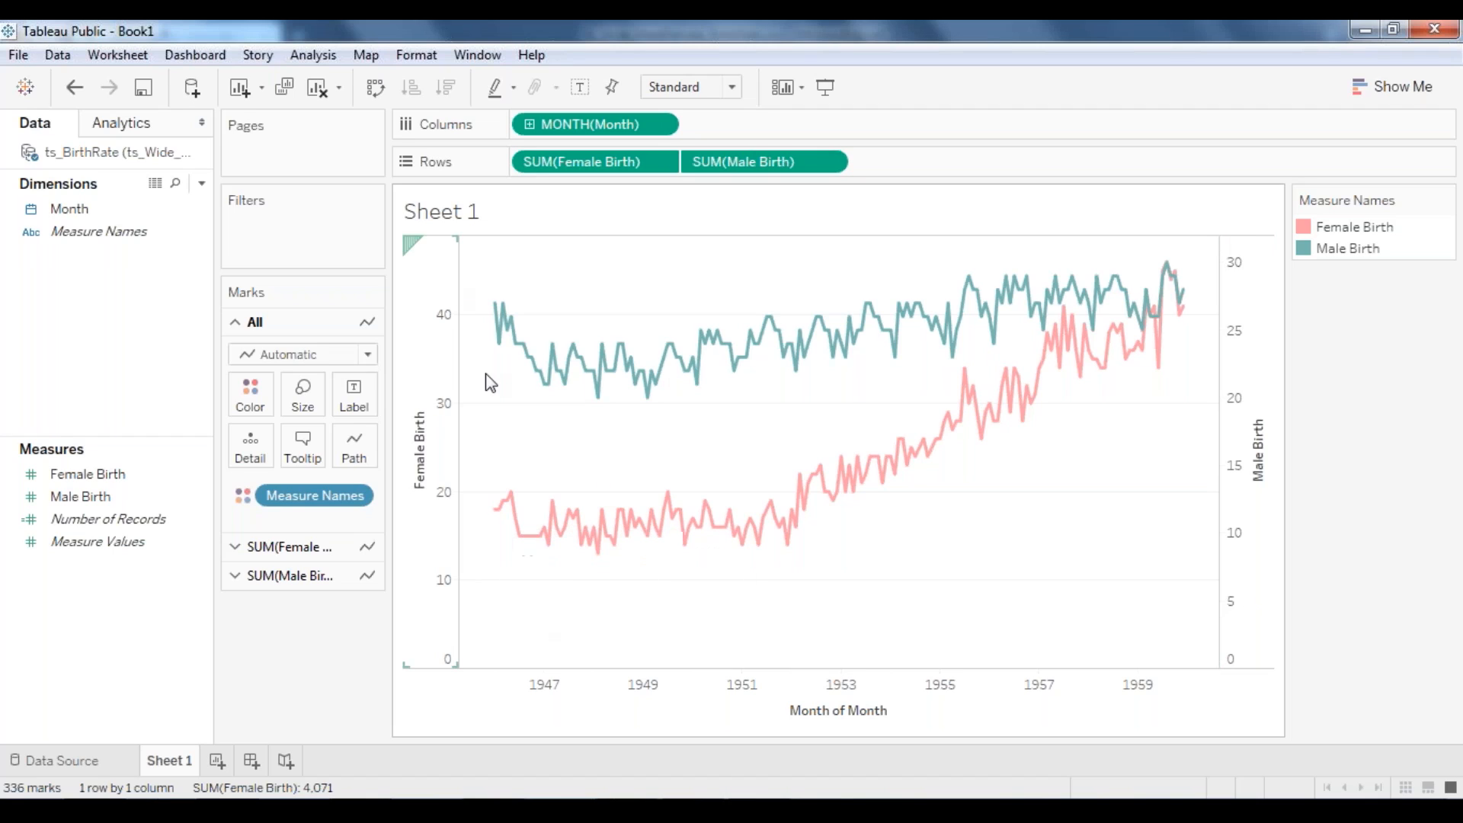
Step: Synchronize the Male Birth axis with the Female Birth axis and check the axis options
mouse_move(497, 291)
mouse_move(504, 507)
left_click(1149, 75)
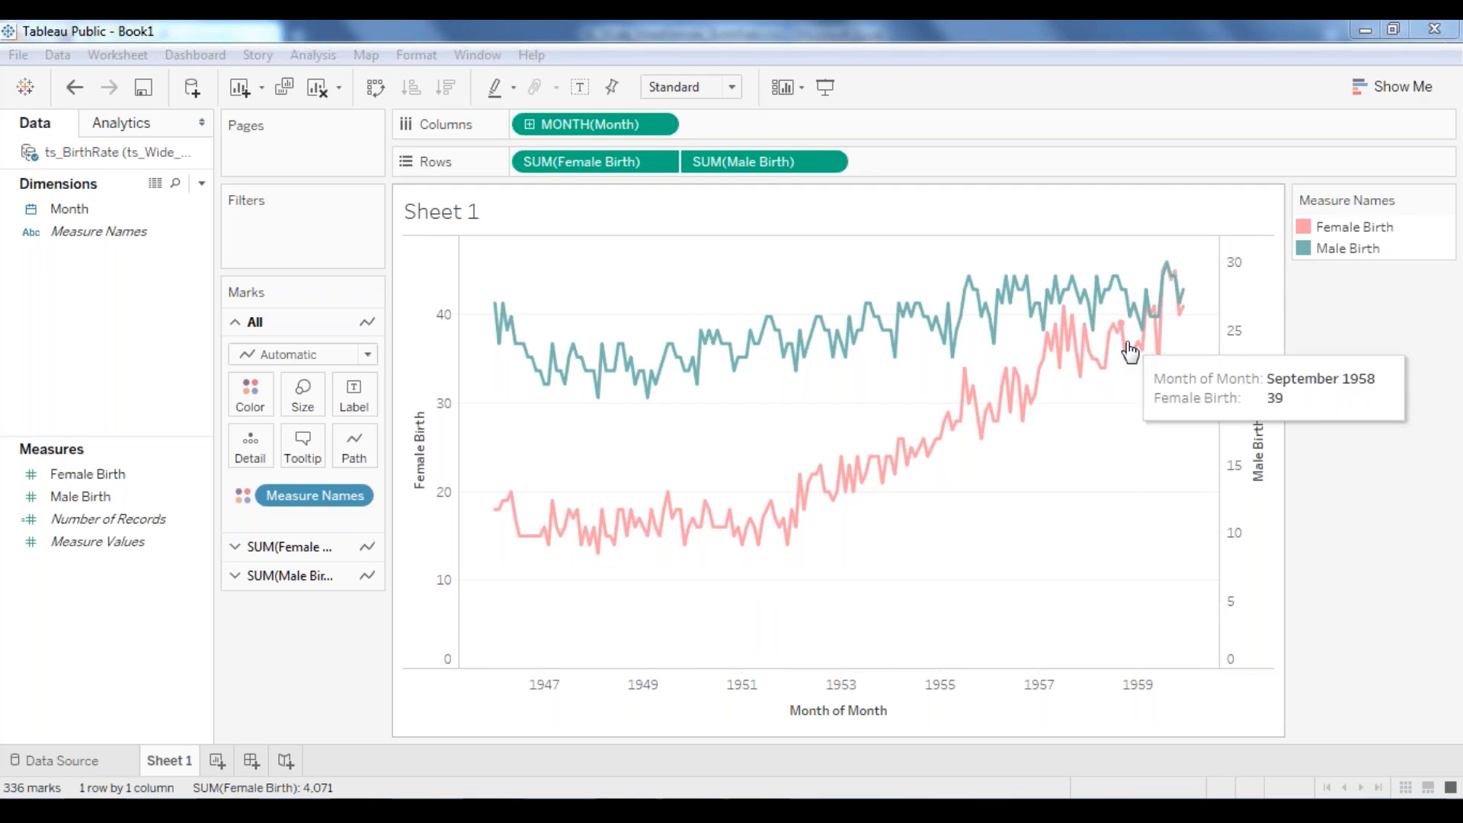
left_click(1229, 320)
right_click(1232, 326)
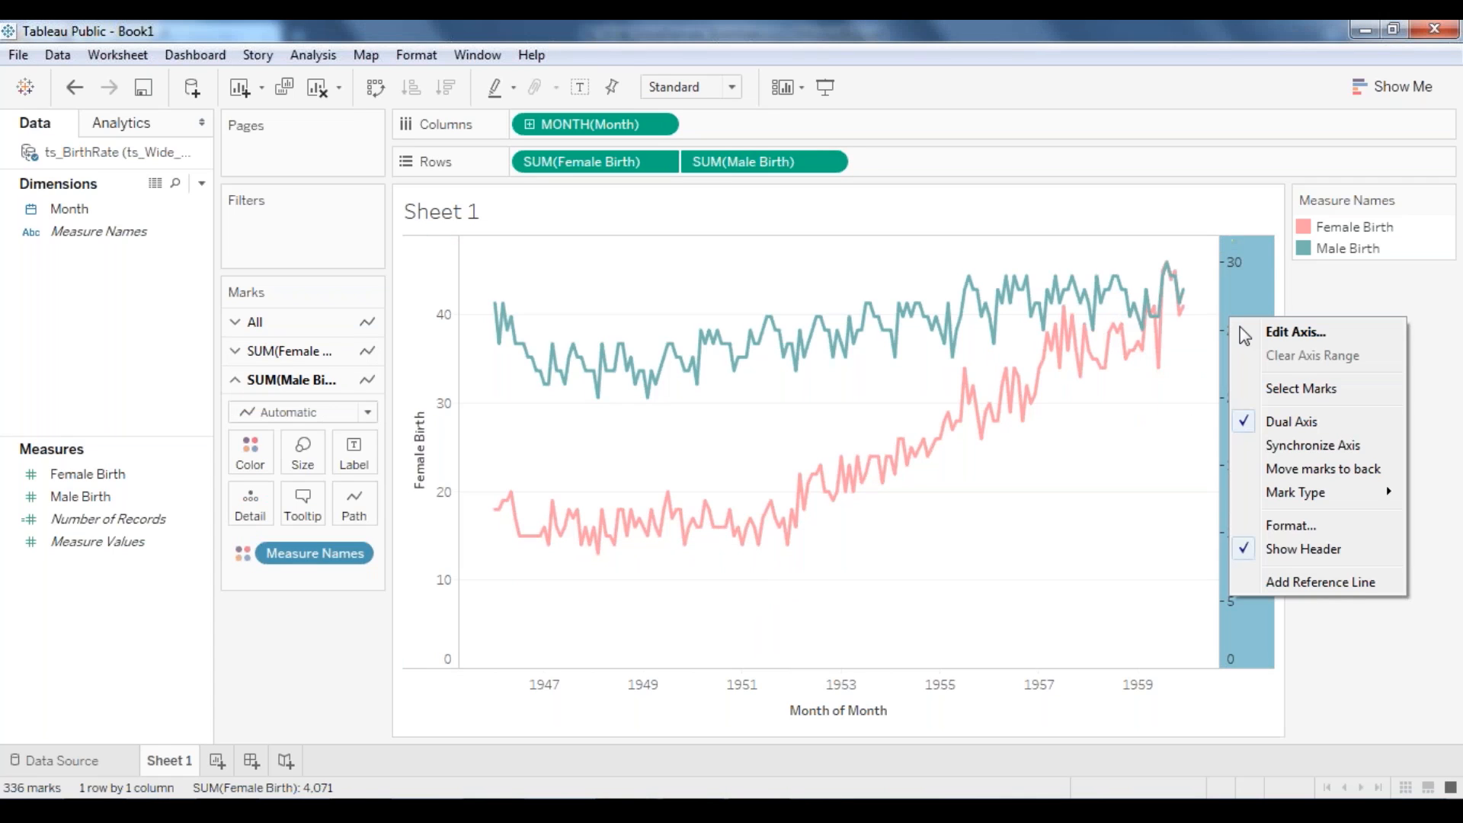
left_click(1316, 447)
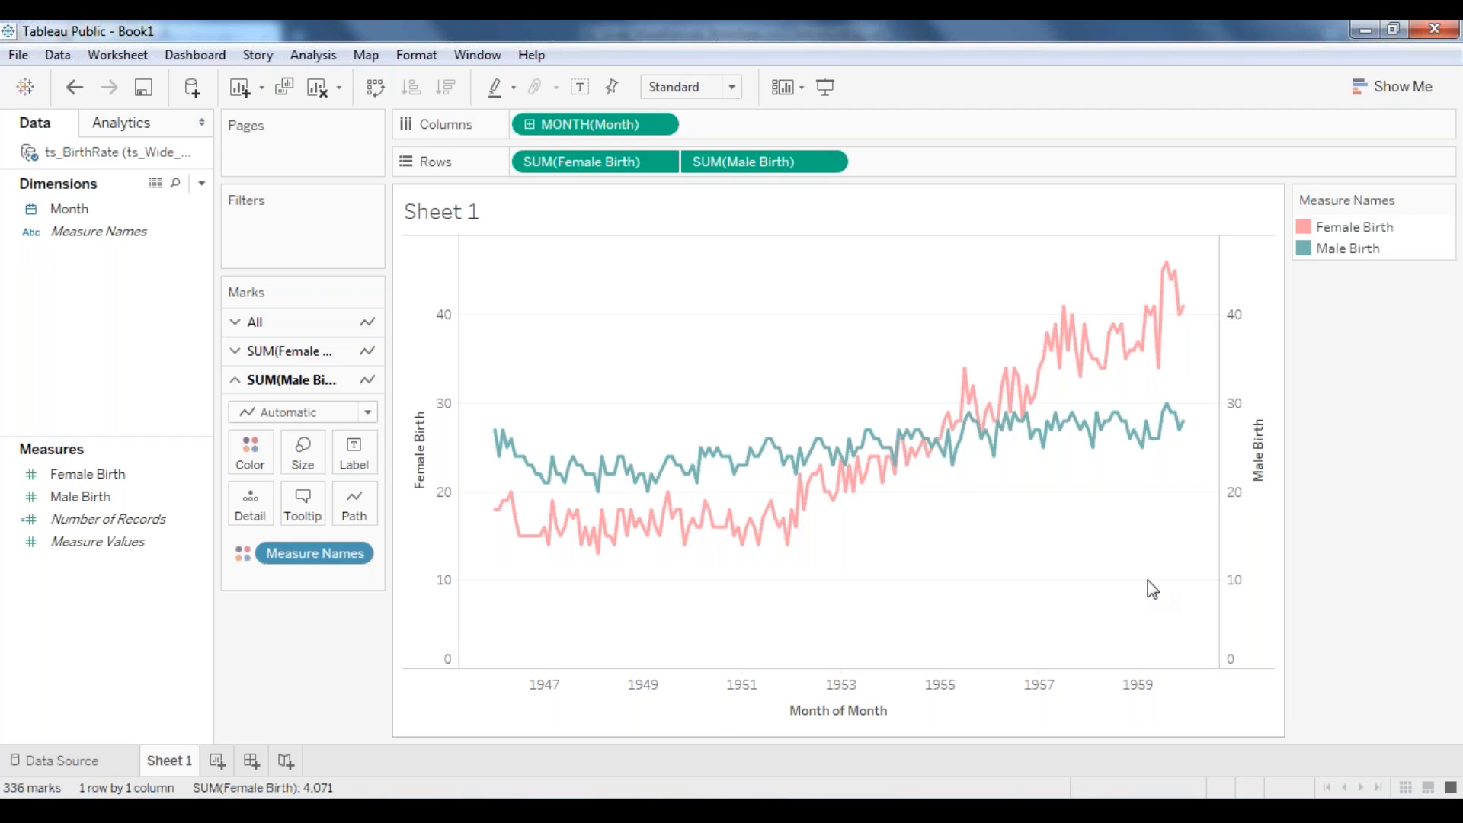
right_click(1248, 355)
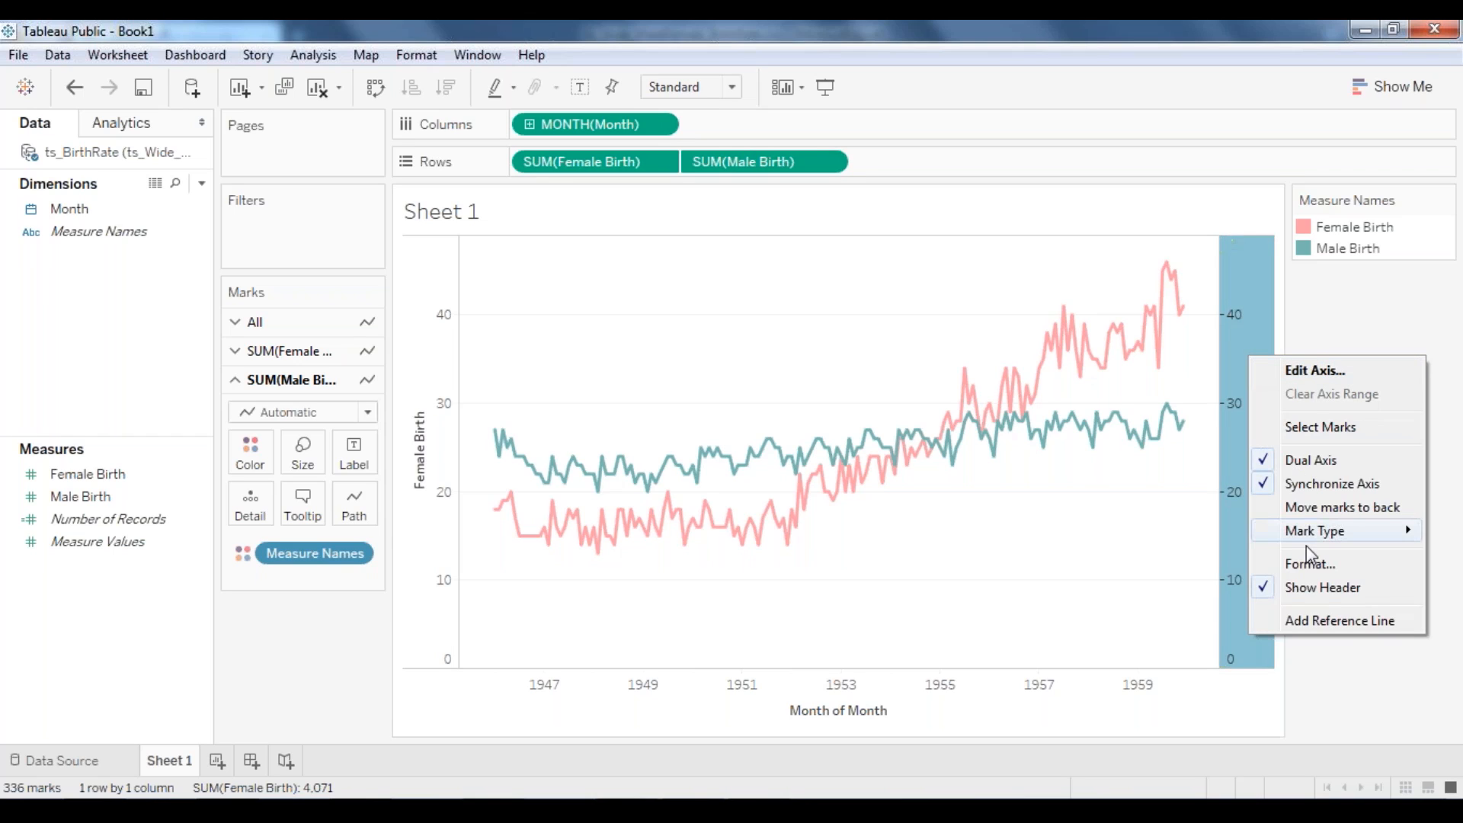
left_click(1351, 313)
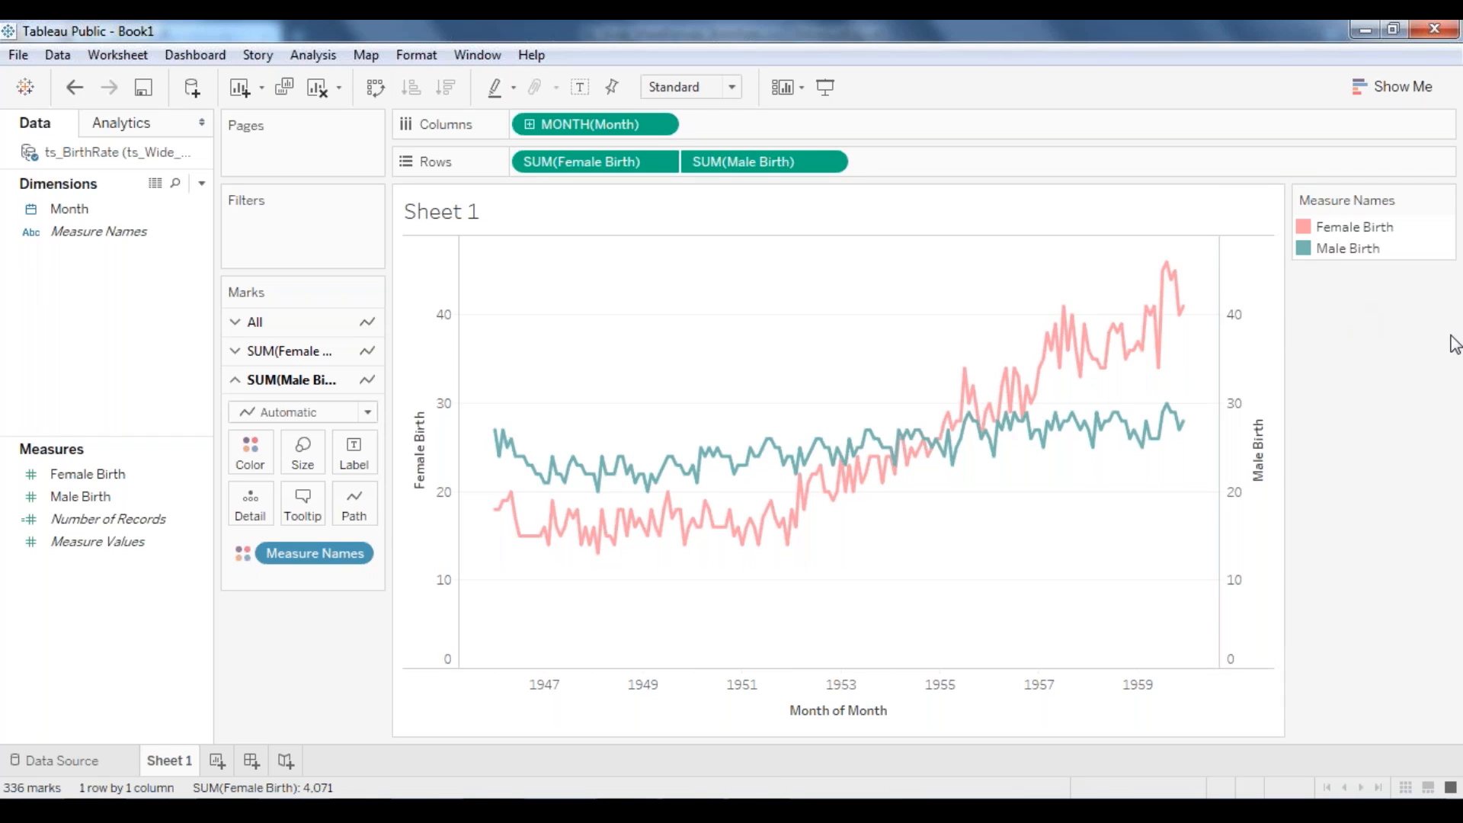
left_click(1363, 527)
Step: Try the Running Total quick table calculation on Female Birth and Male Birth, and undo both calculations
mouse_move(500, 508)
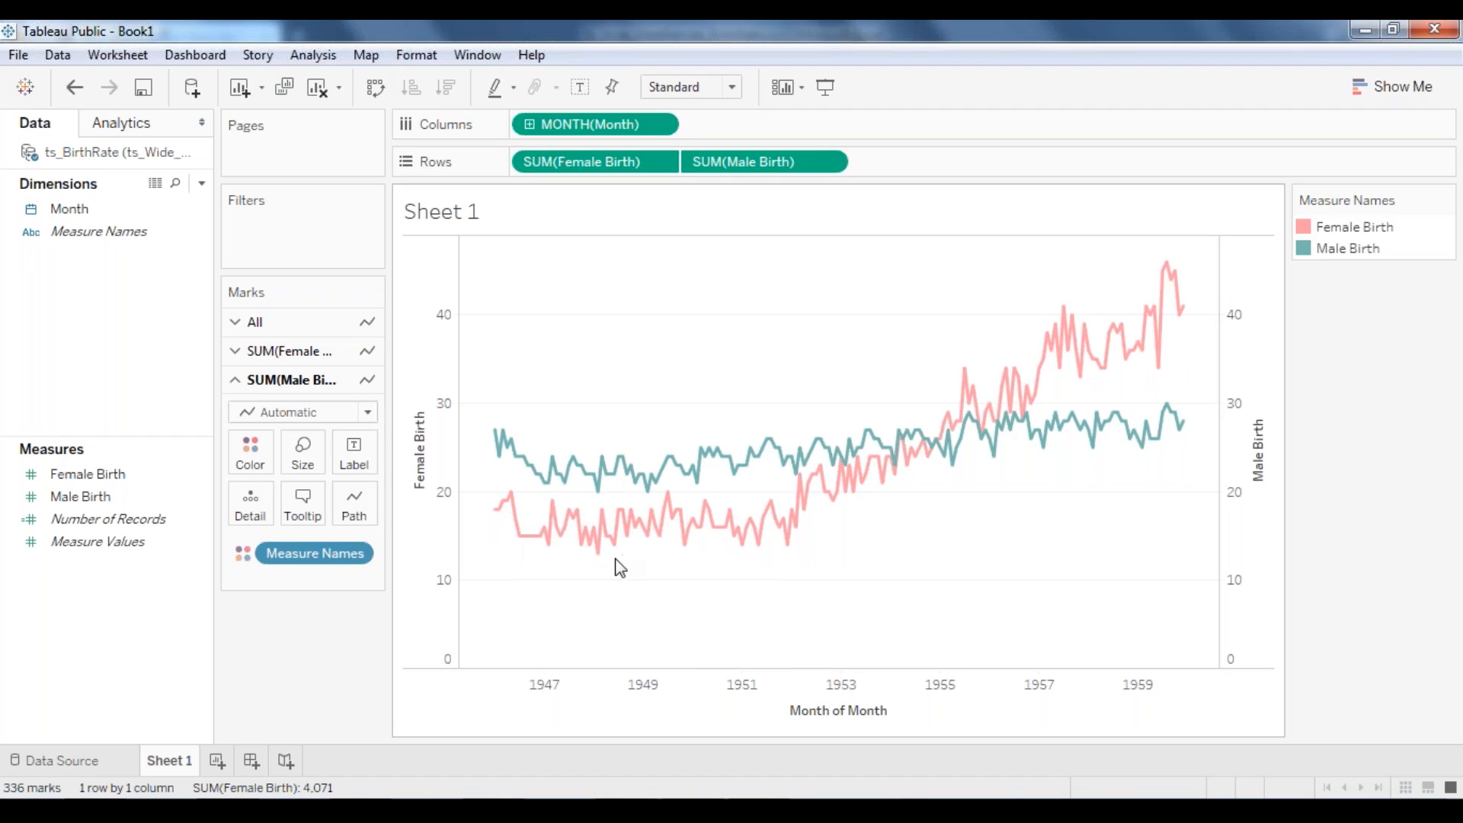
mouse_move(616, 560)
left_click(657, 162)
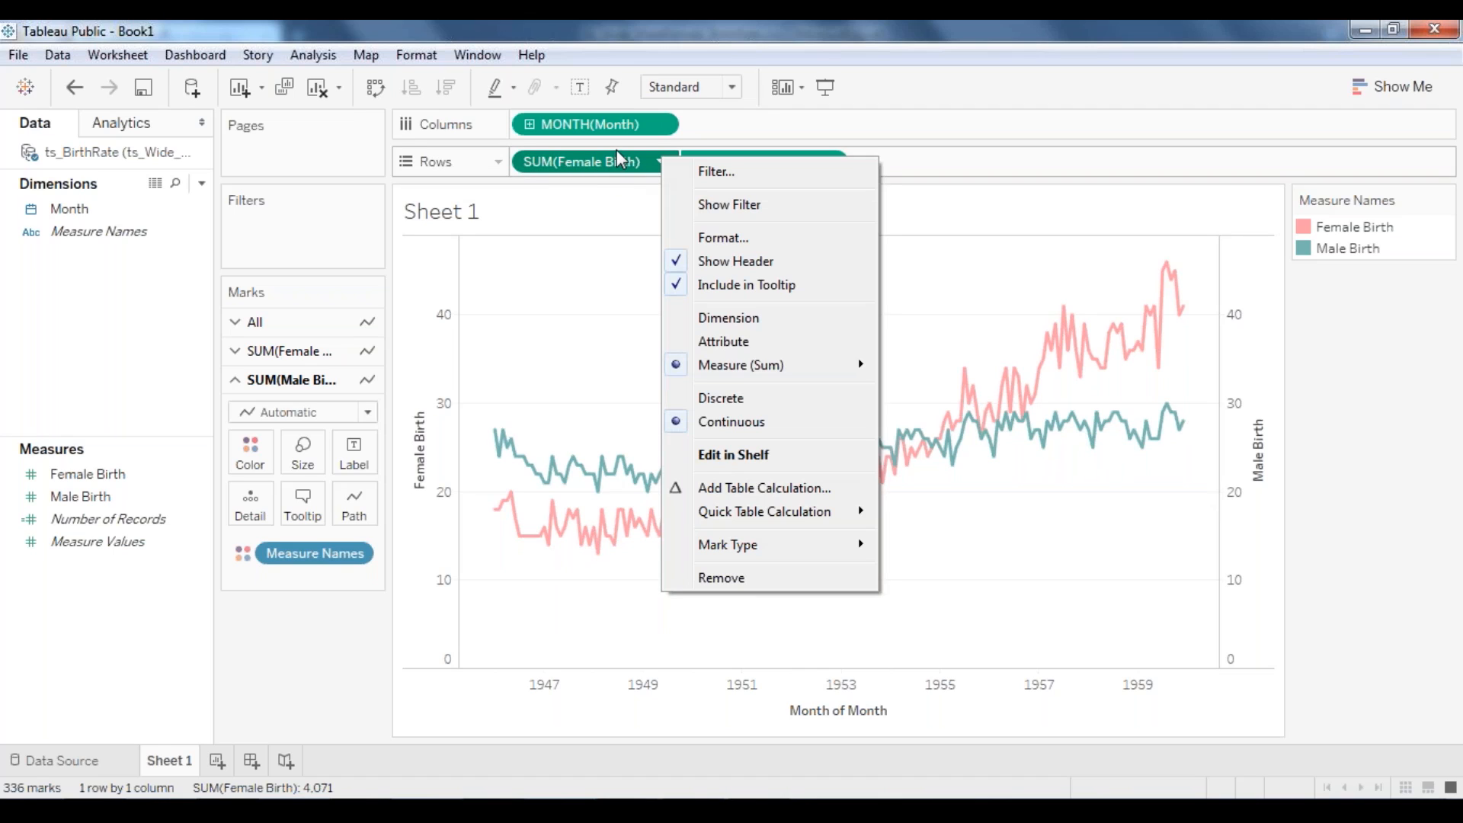
mouse_move(820, 514)
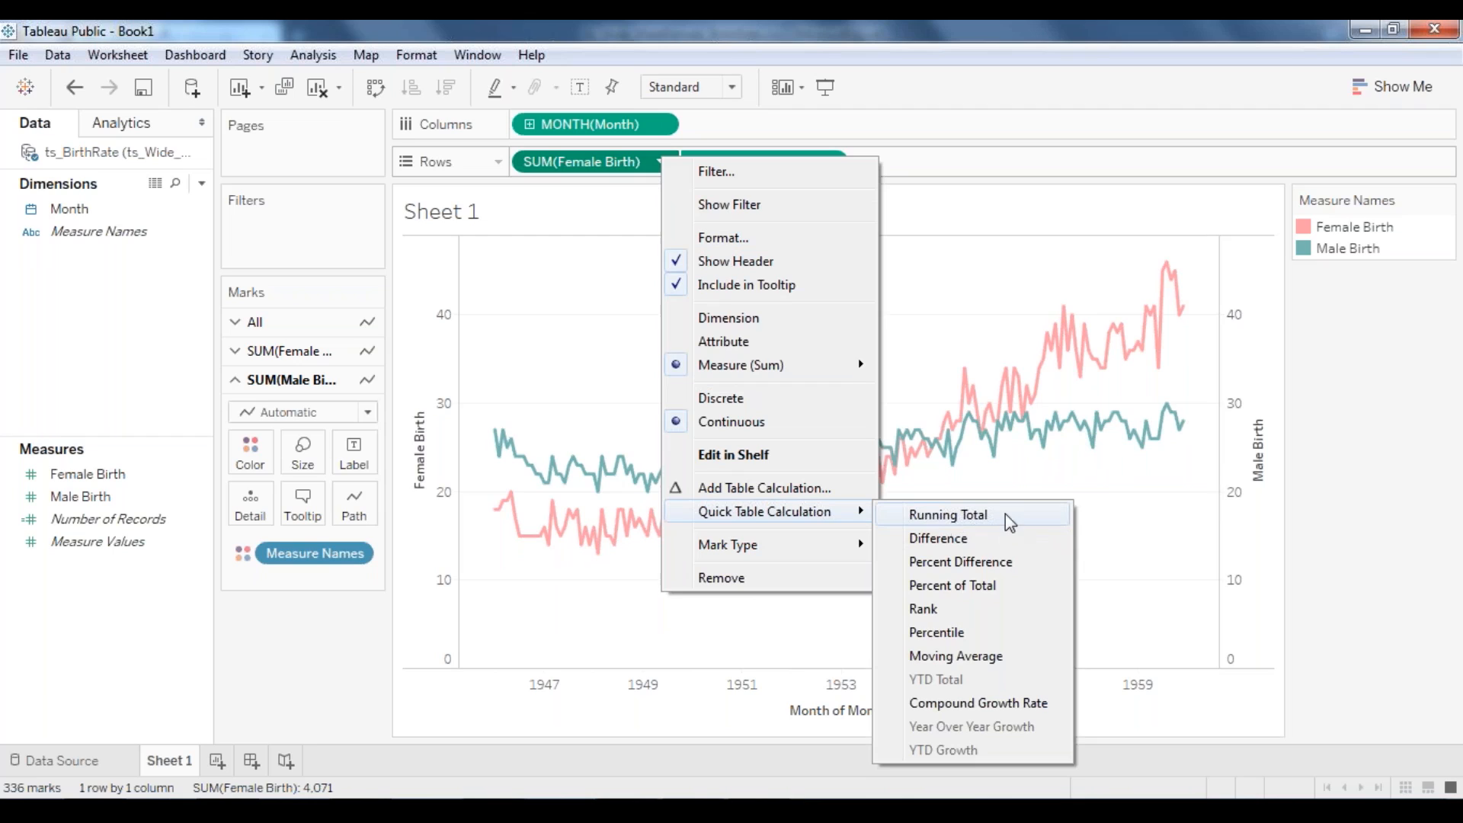
left_click(981, 519)
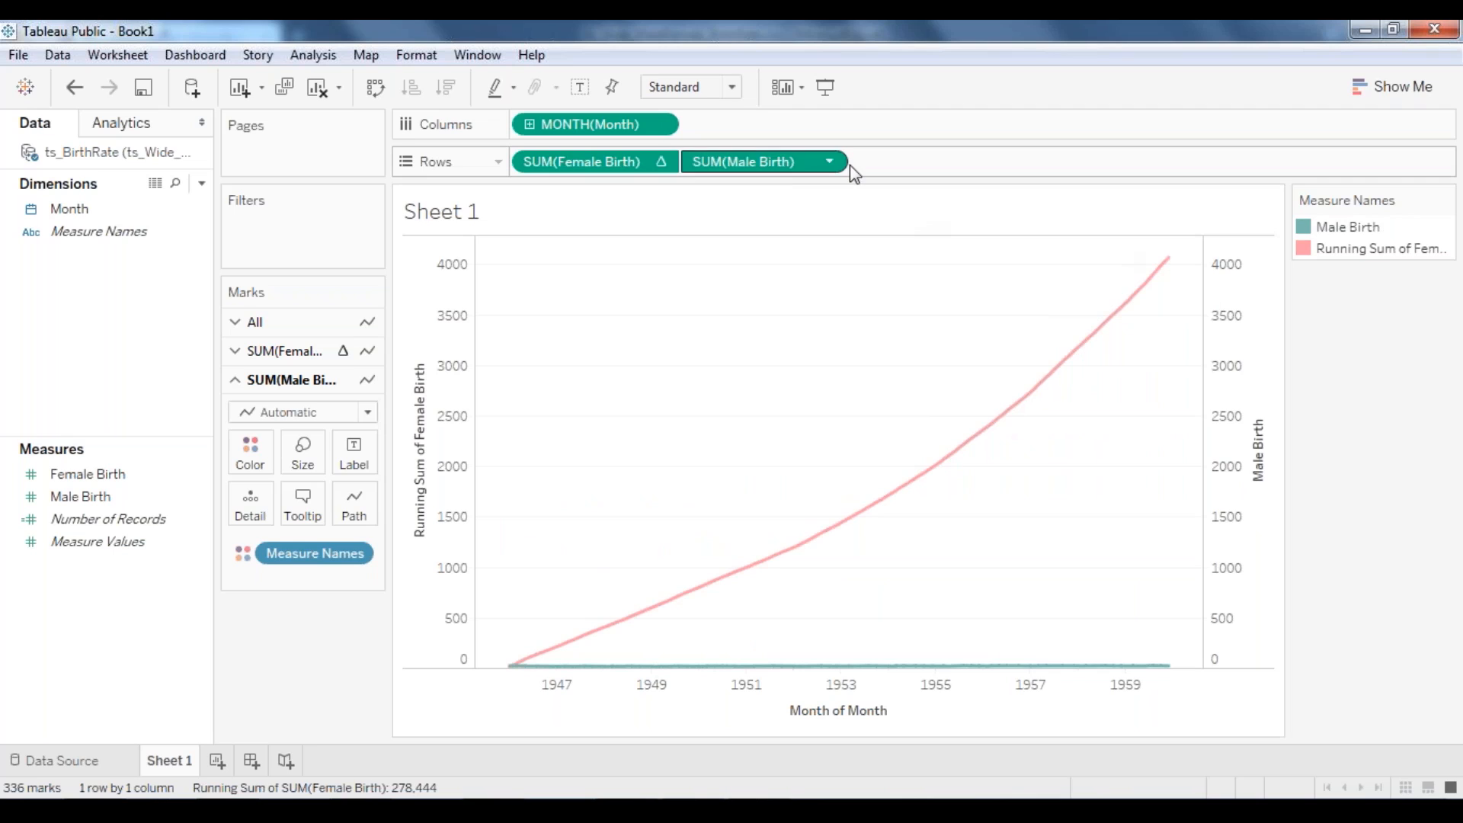
left_click(829, 163)
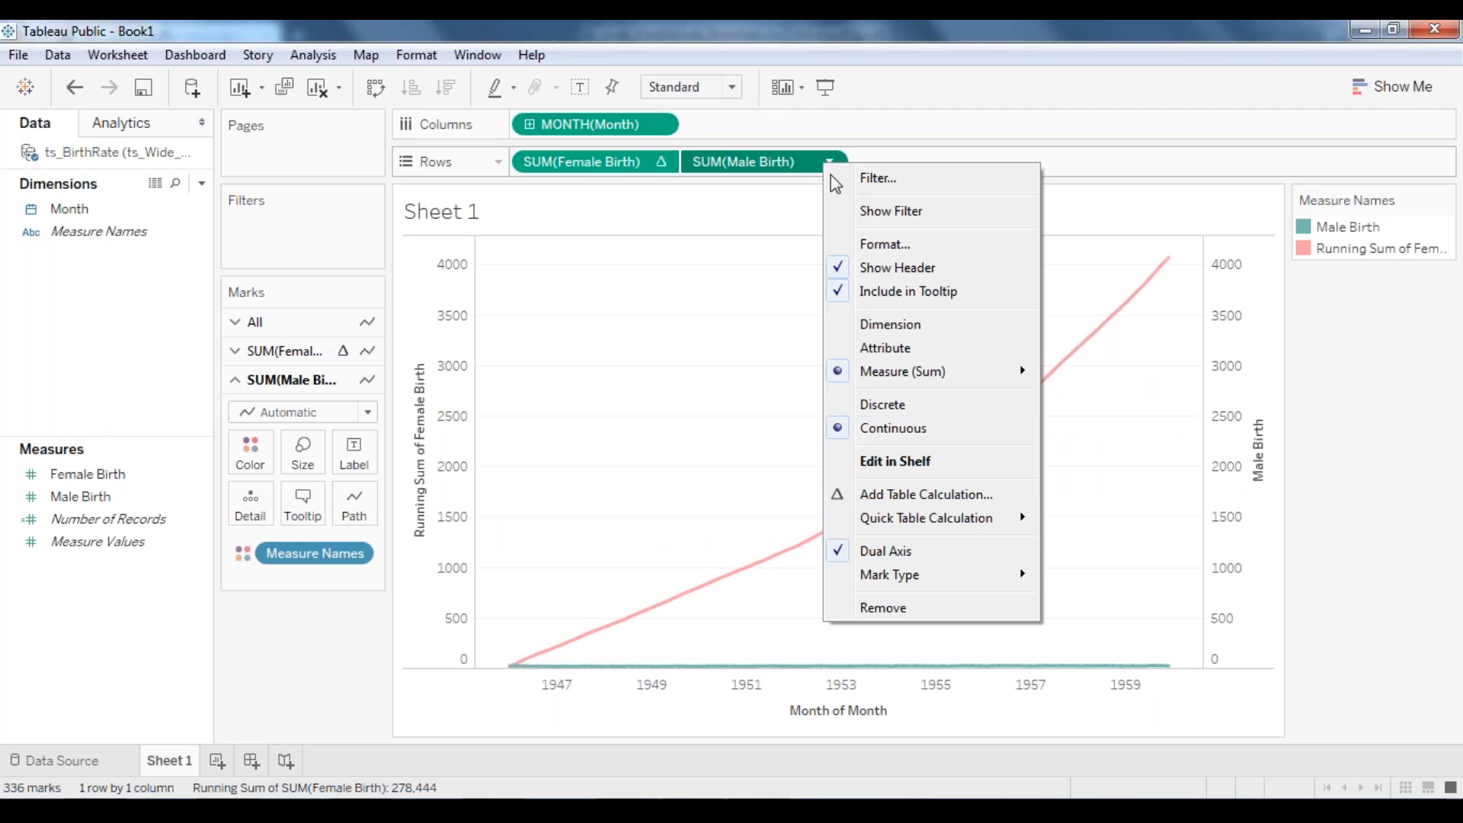
mouse_move(979, 518)
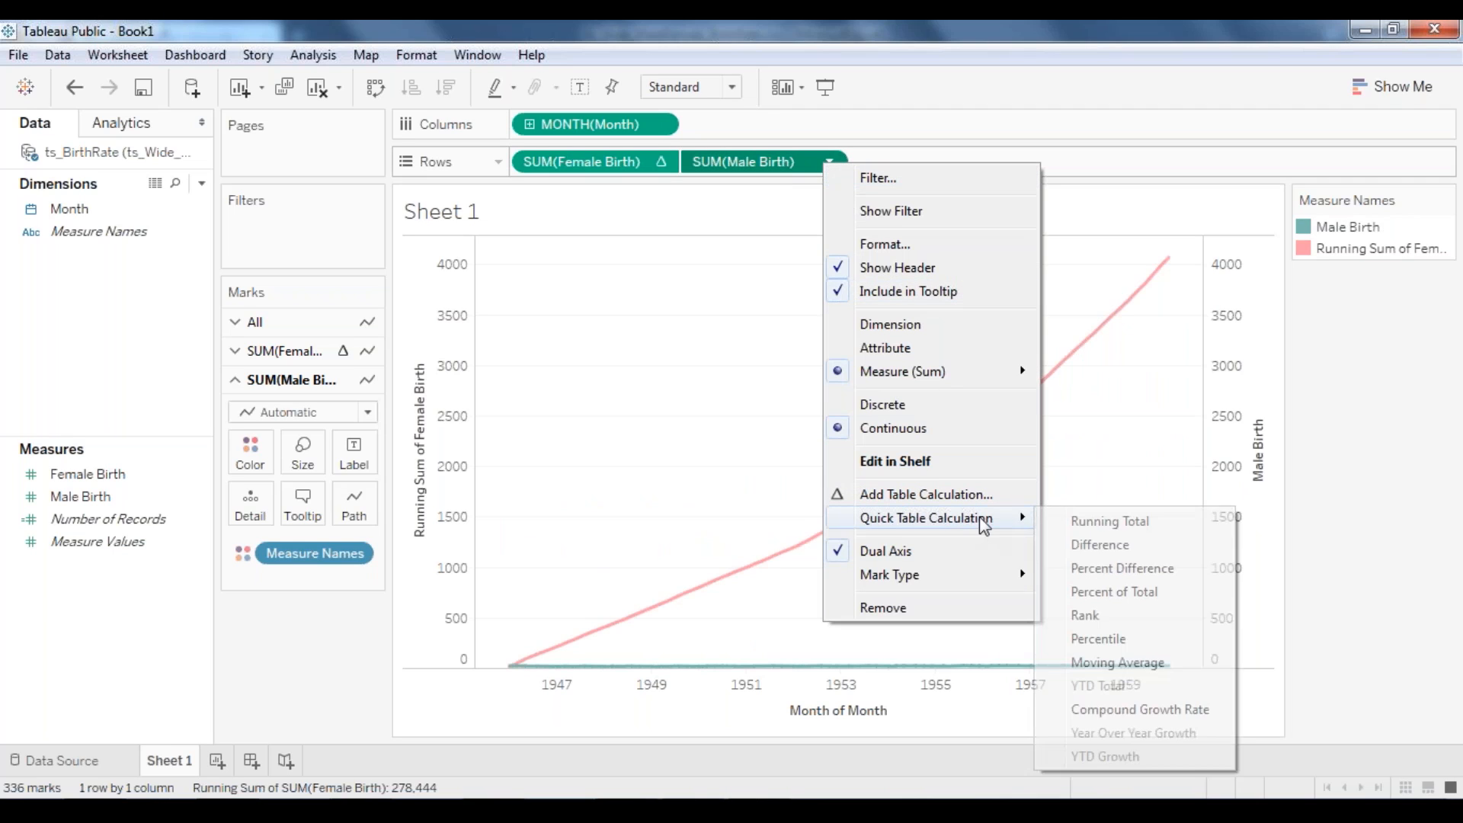
left_click(1089, 524)
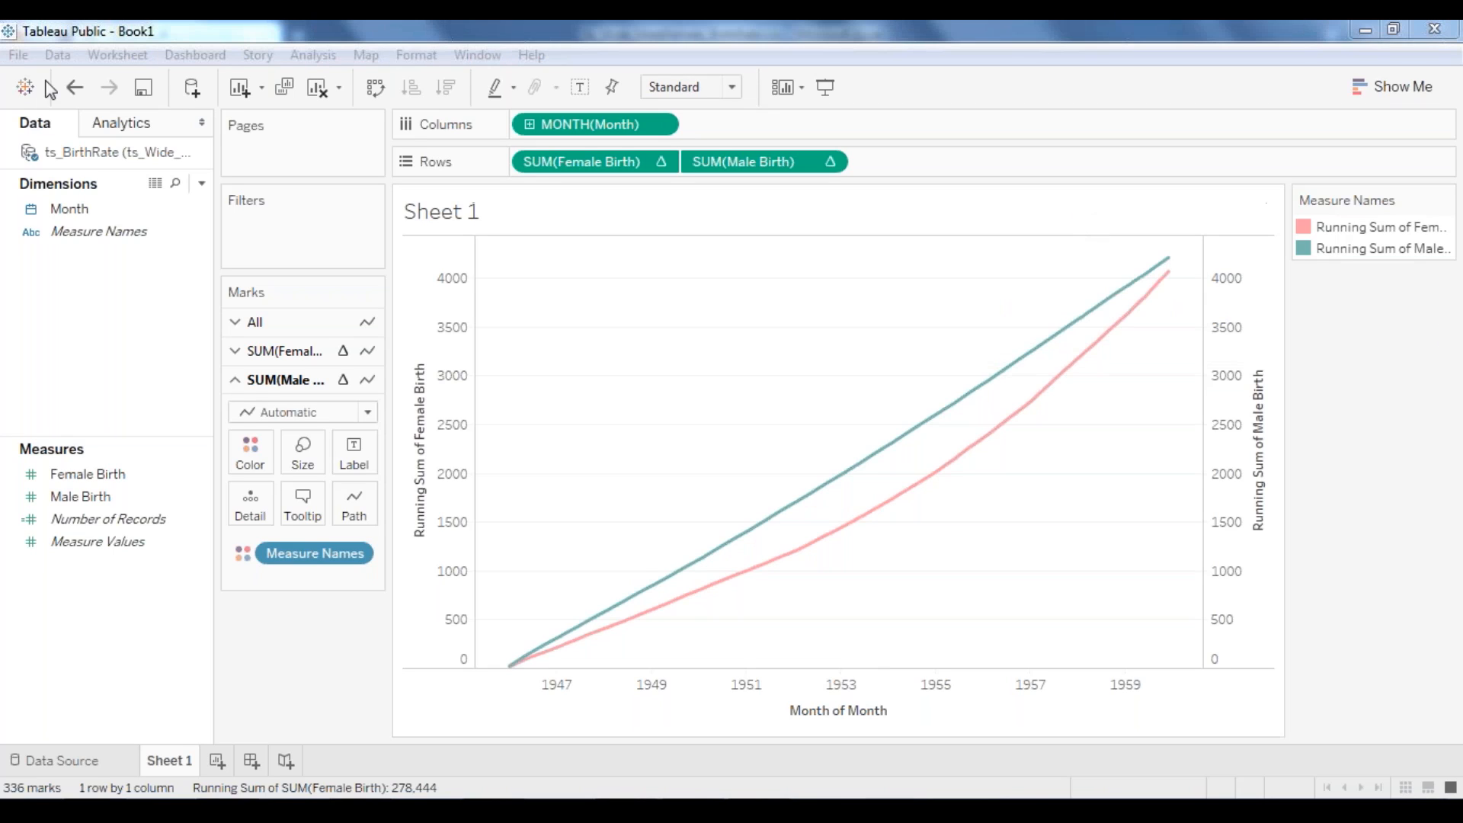
left_click(77, 88)
left_click(76, 89)
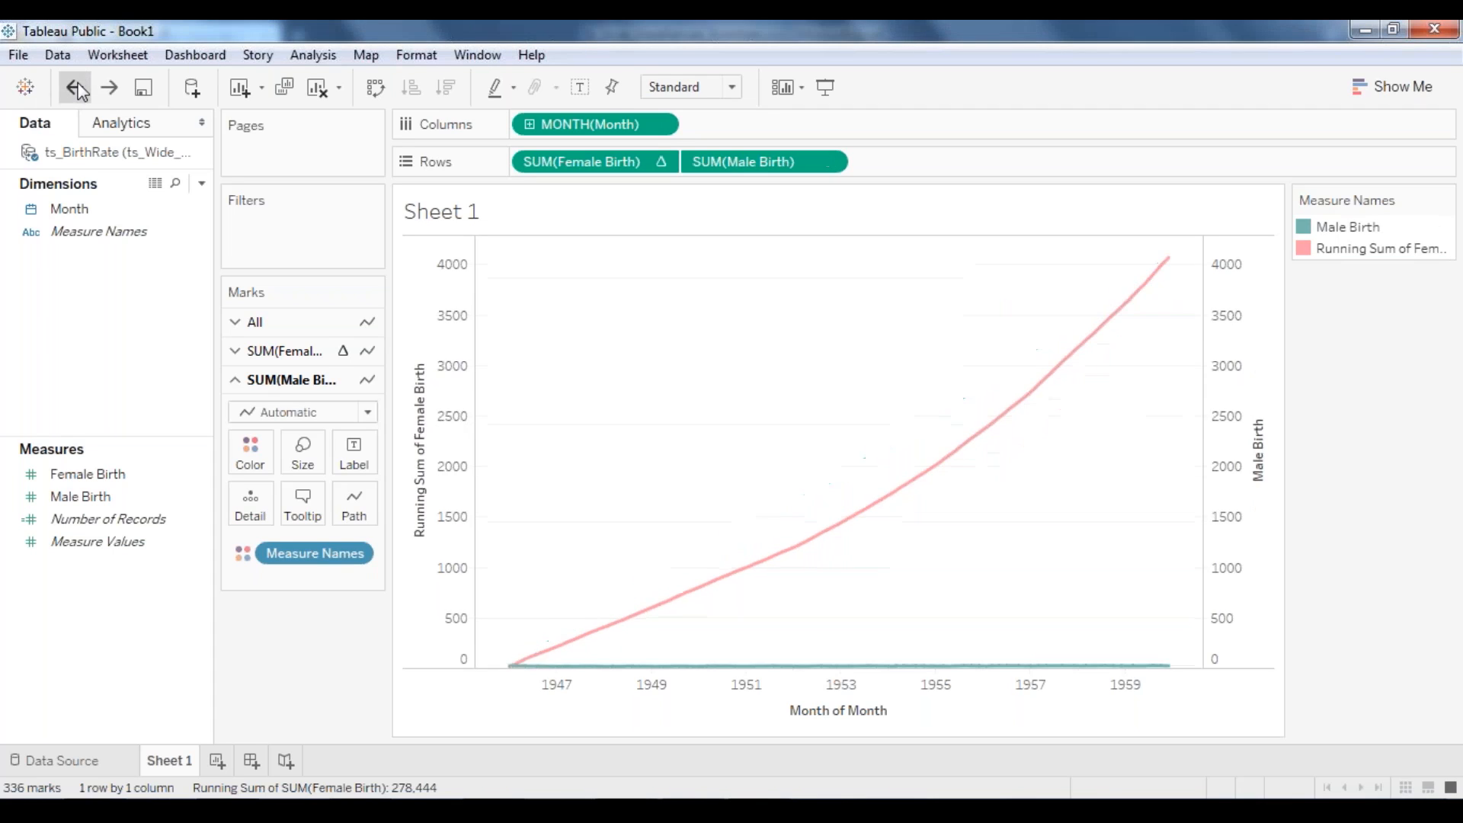
Step: Apply the Running Total quick table calculation to both Female Birth and Male Birth in Rows
left_click(660, 164)
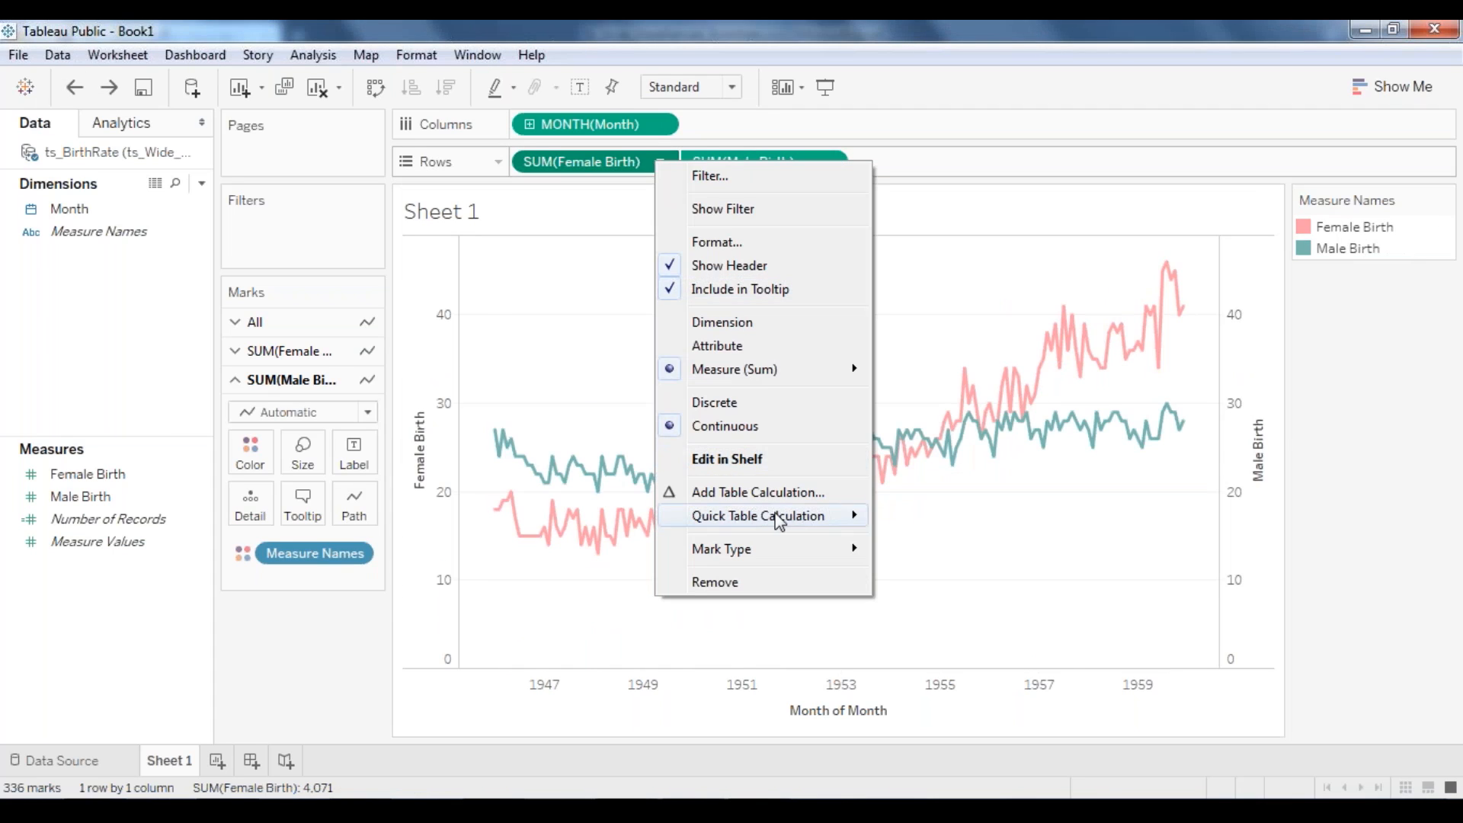
mouse_move(778, 521)
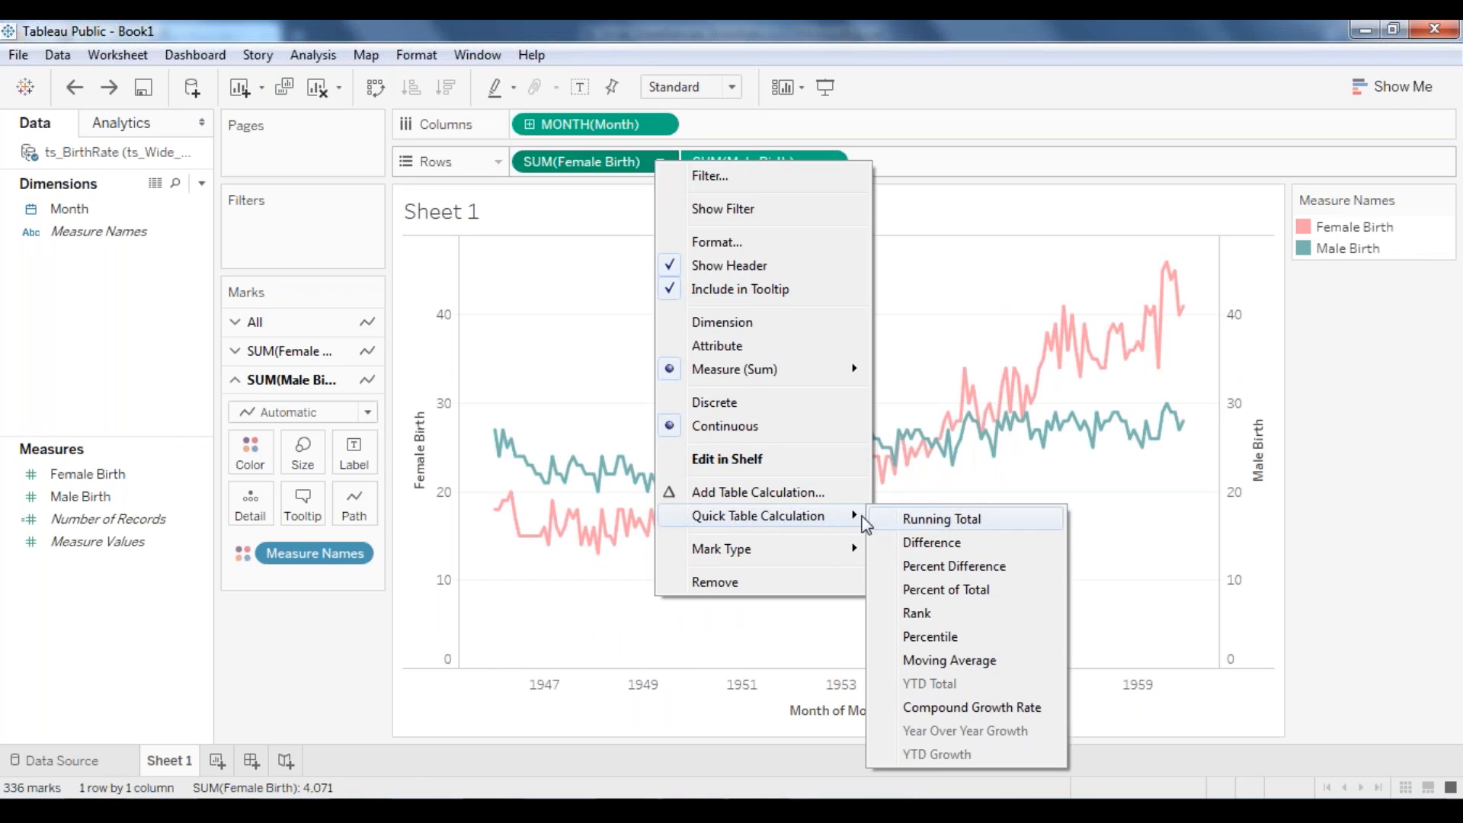
left_click(954, 521)
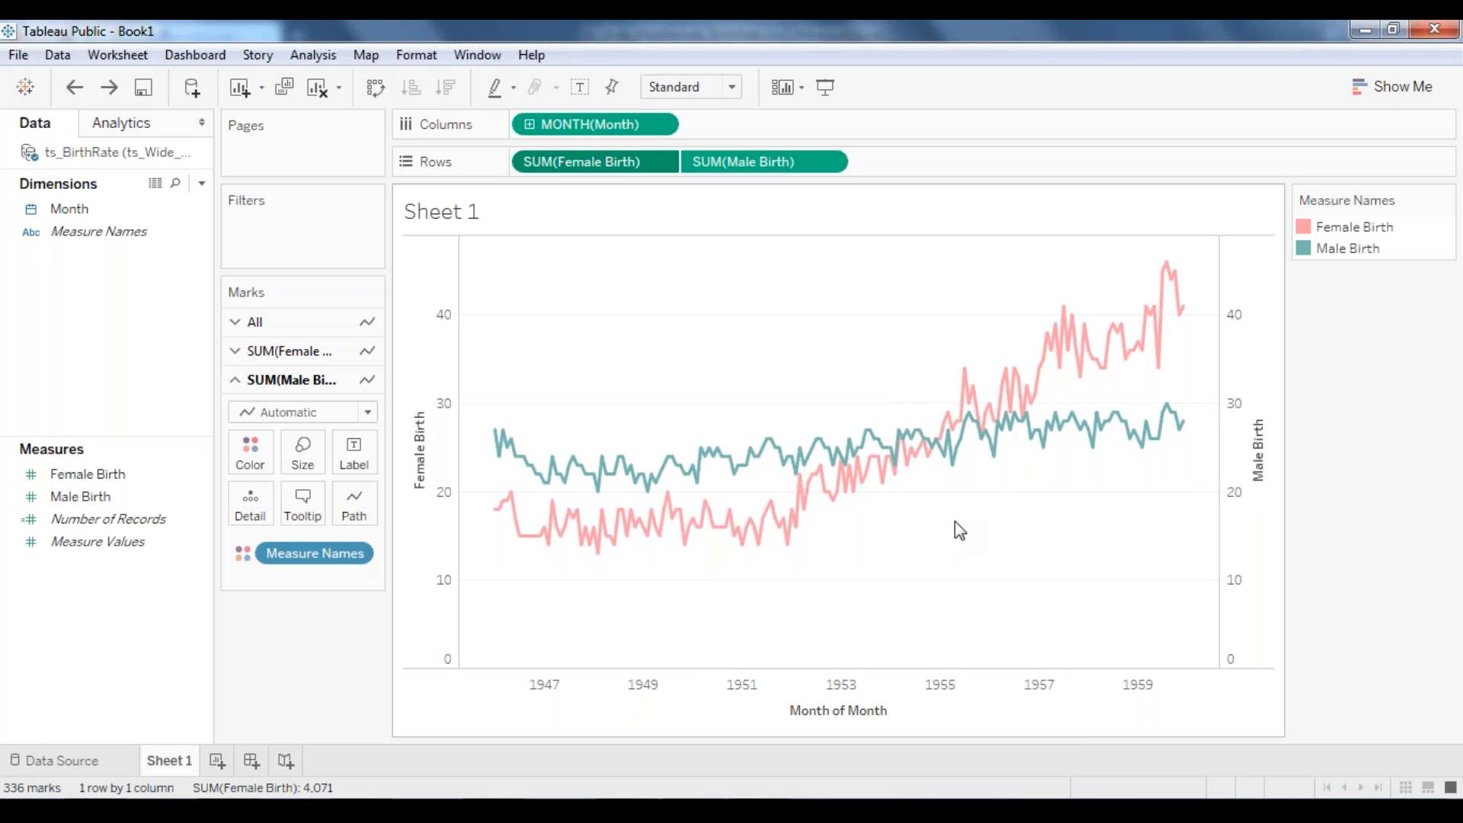
left_click(826, 162)
mouse_move(937, 513)
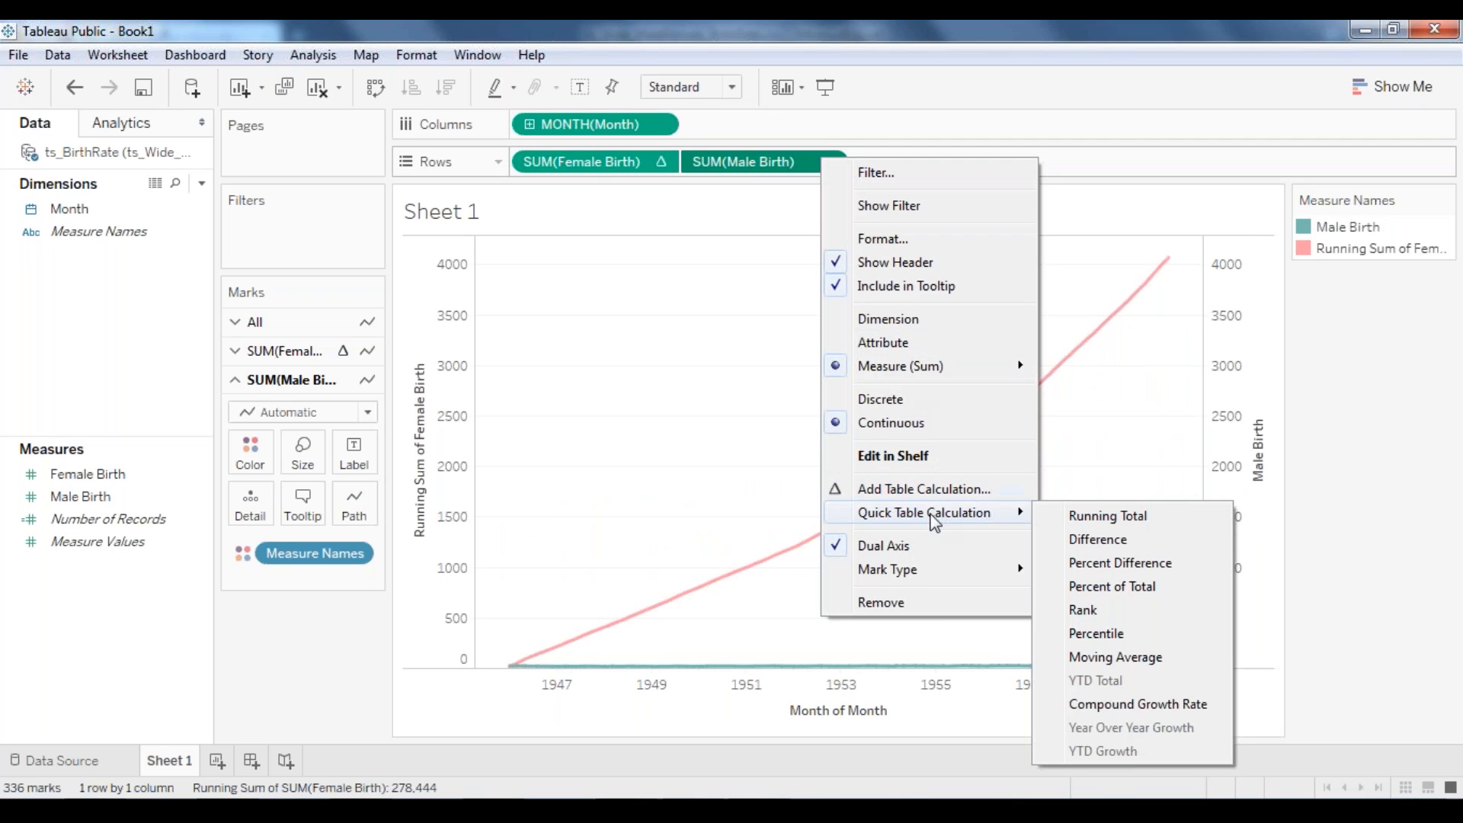
left_click(1087, 516)
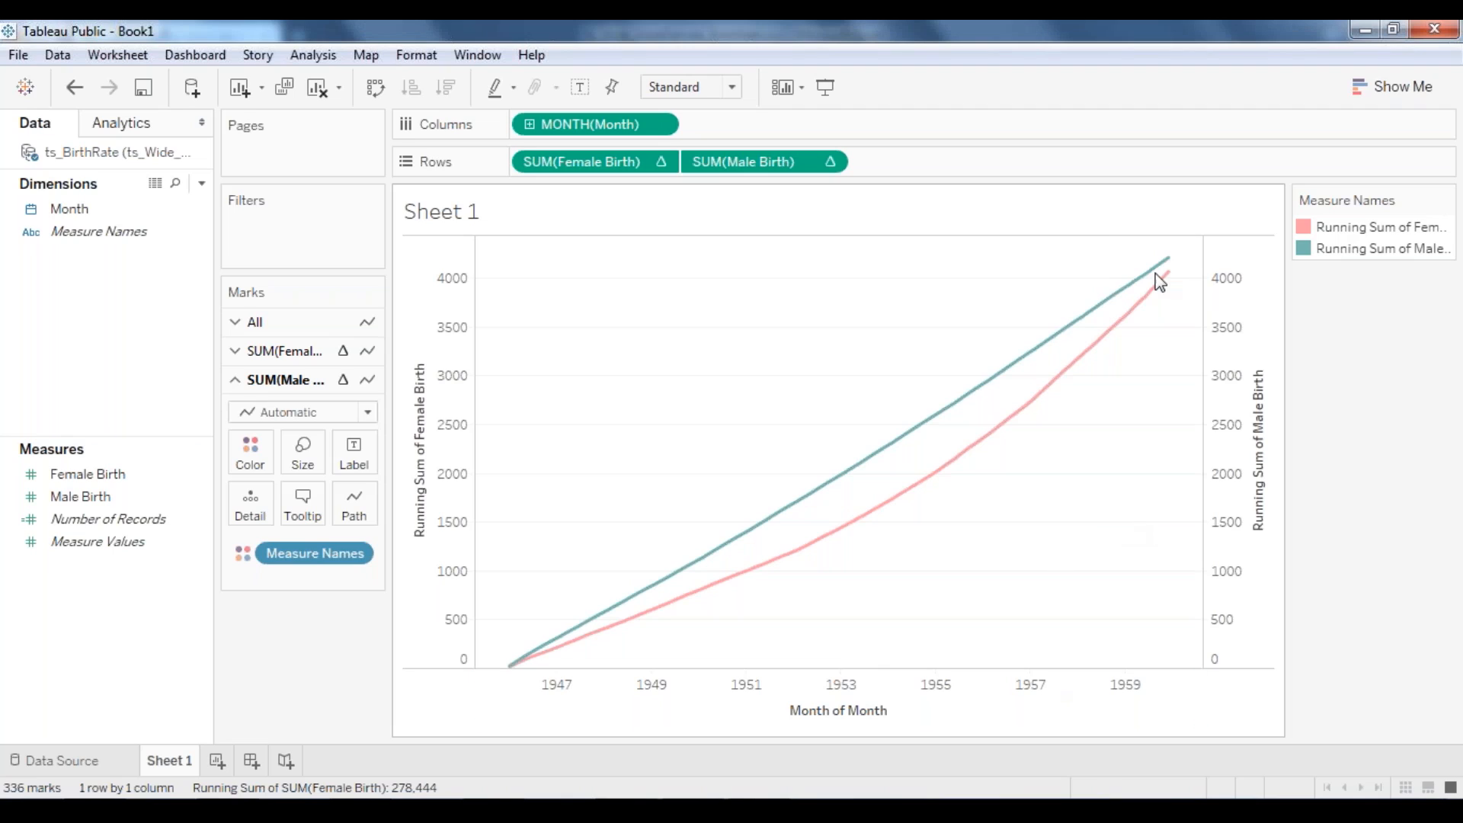
Step: Add a point annotation on the Female Birth line at January 1955 reading "Changing point in female birth rate"
mouse_move(809, 494)
mouse_move(932, 479)
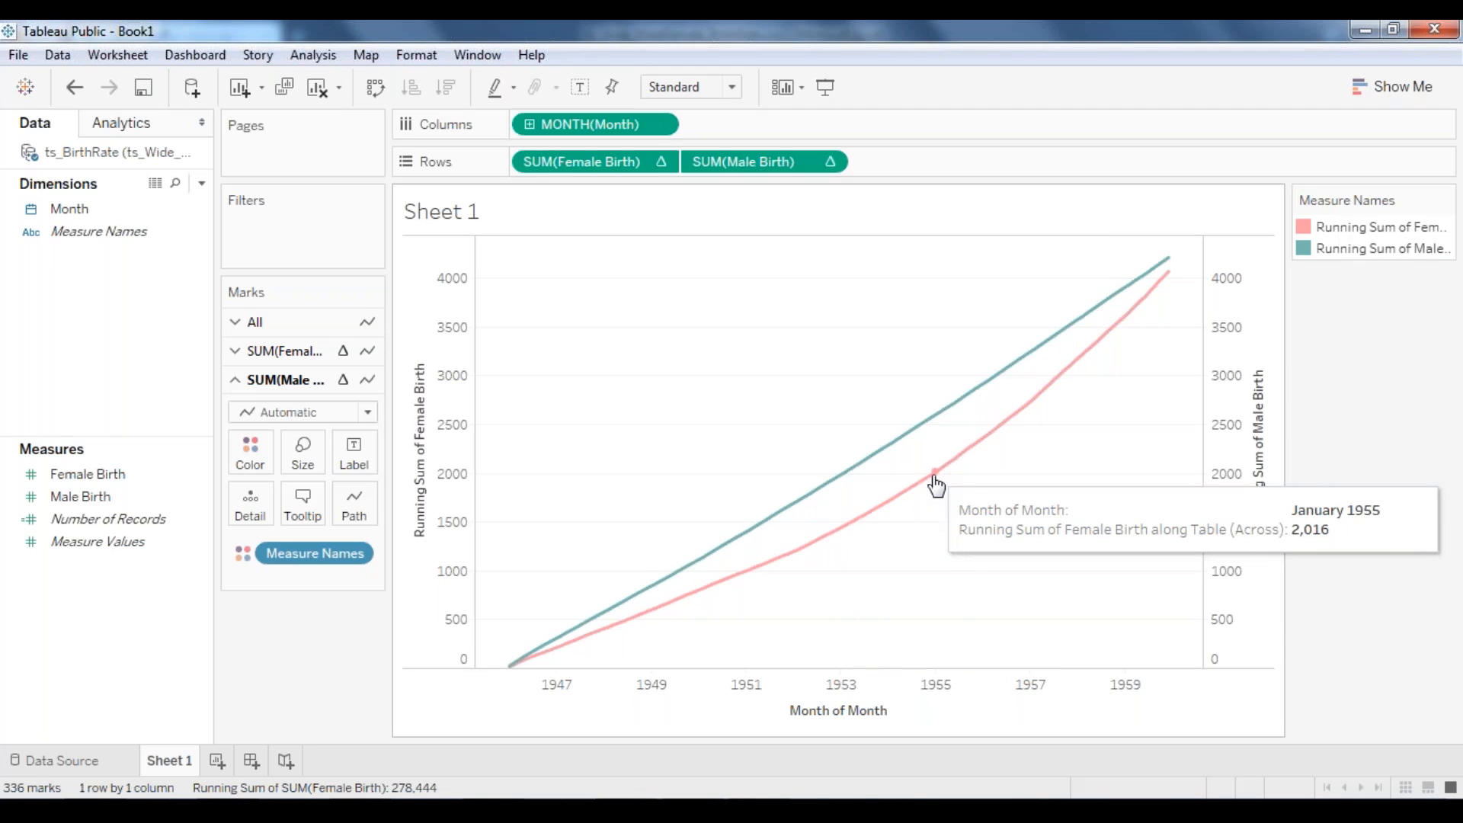
right_click(933, 471)
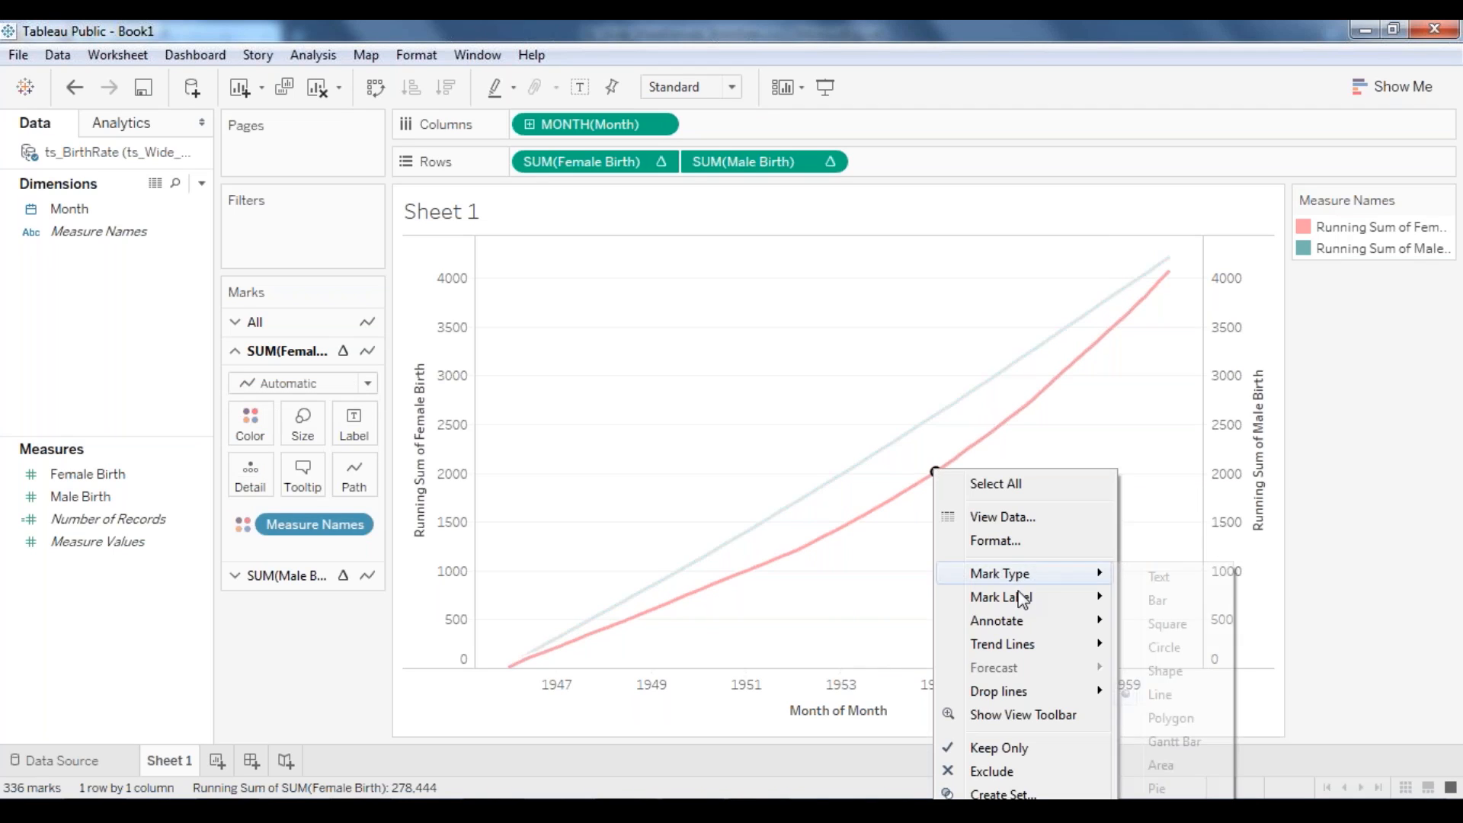
mouse_move(1115, 630)
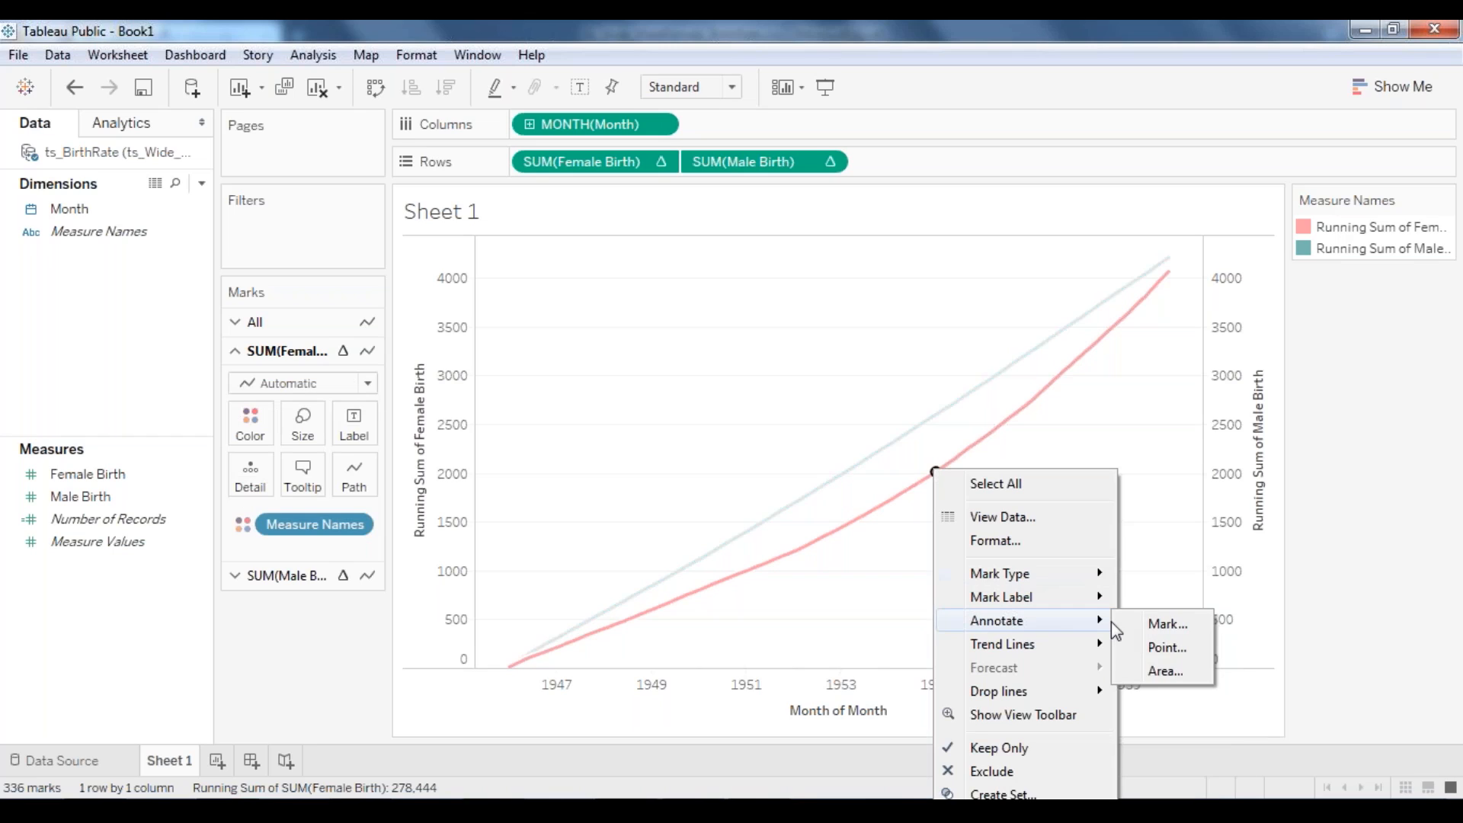
left_click(1173, 650)
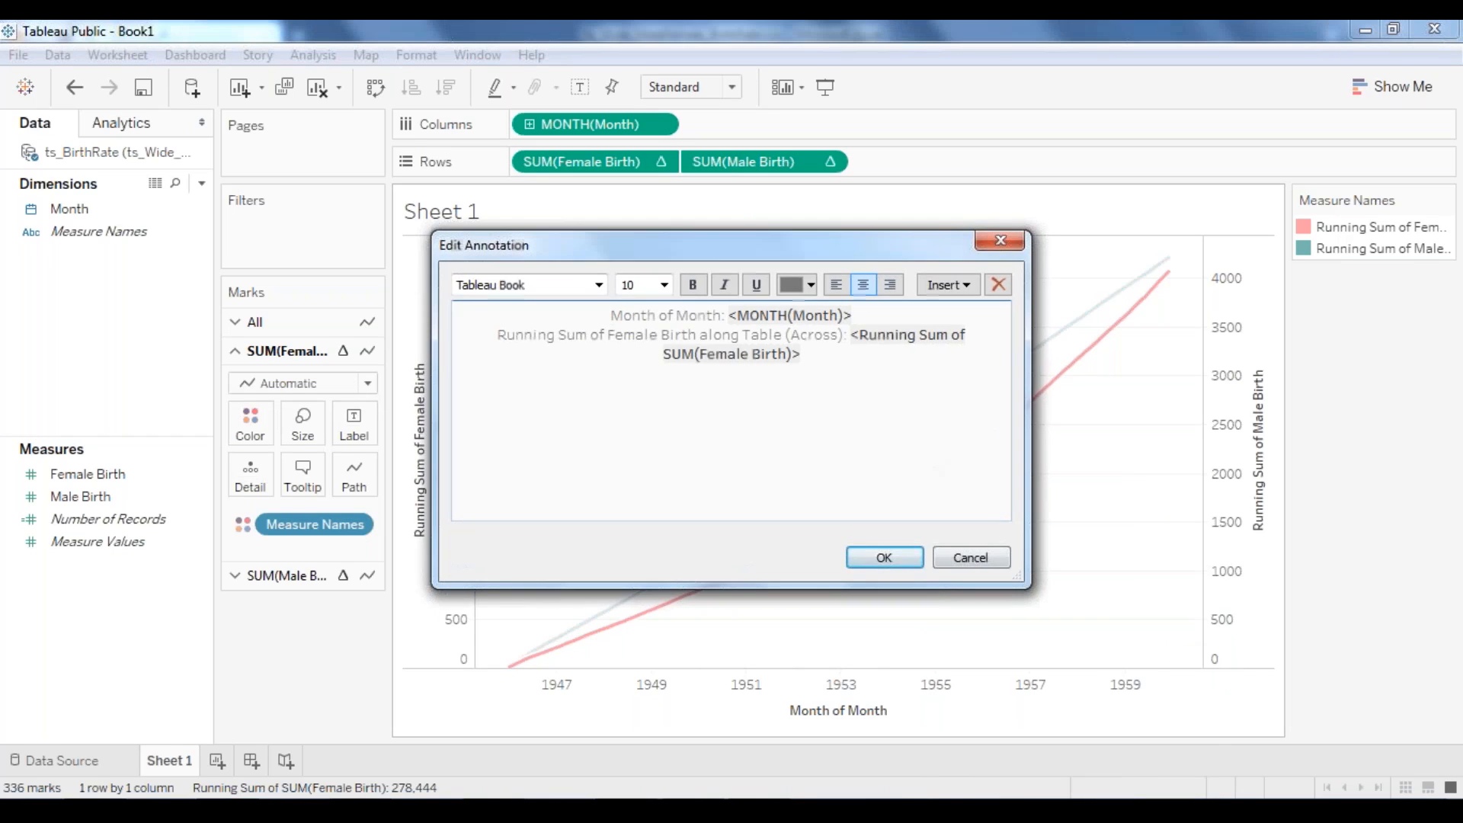
key("ctrl+a")
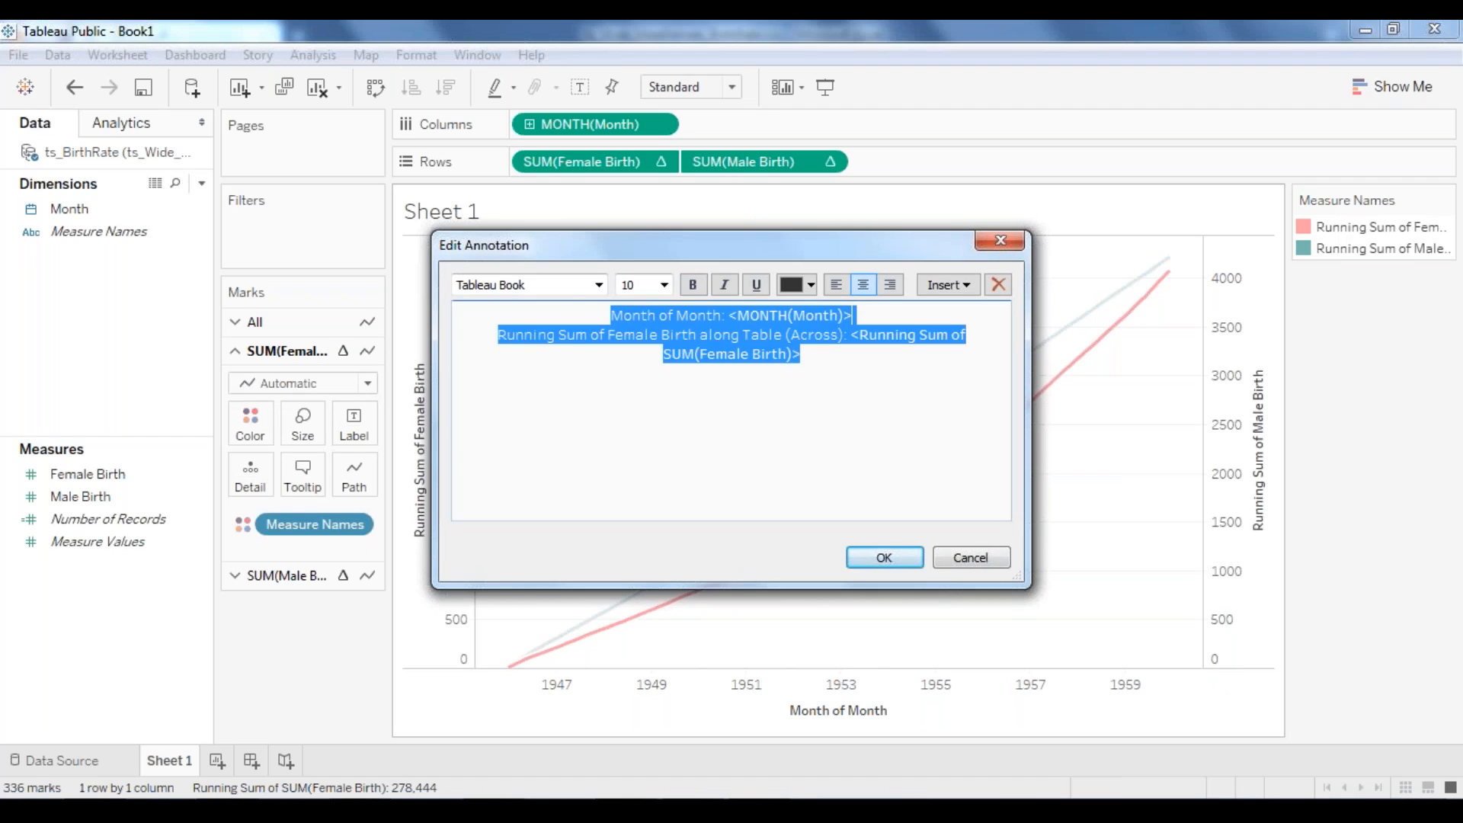
type("Changing point in female birth rate")
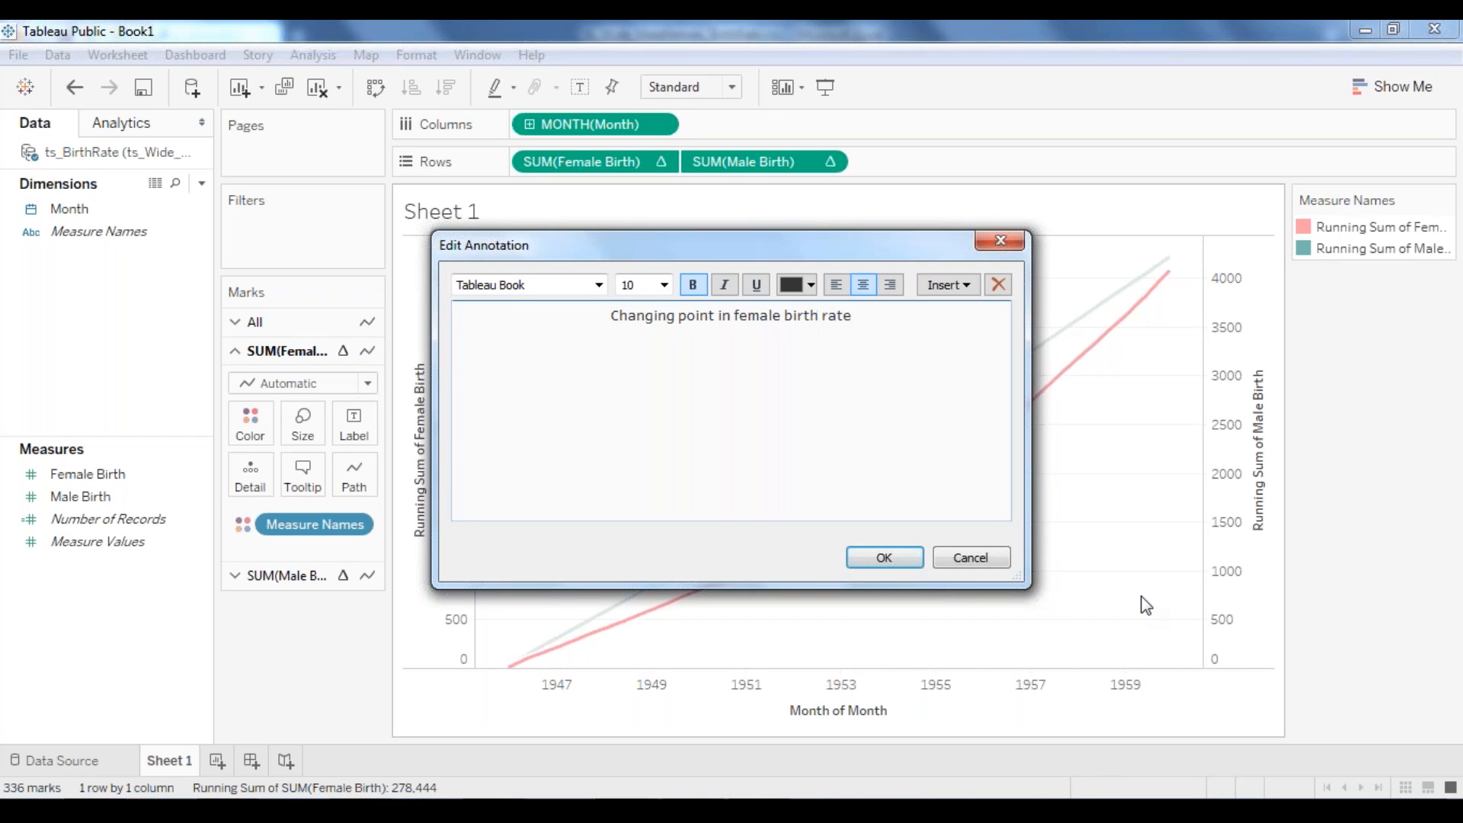
left_click(884, 557)
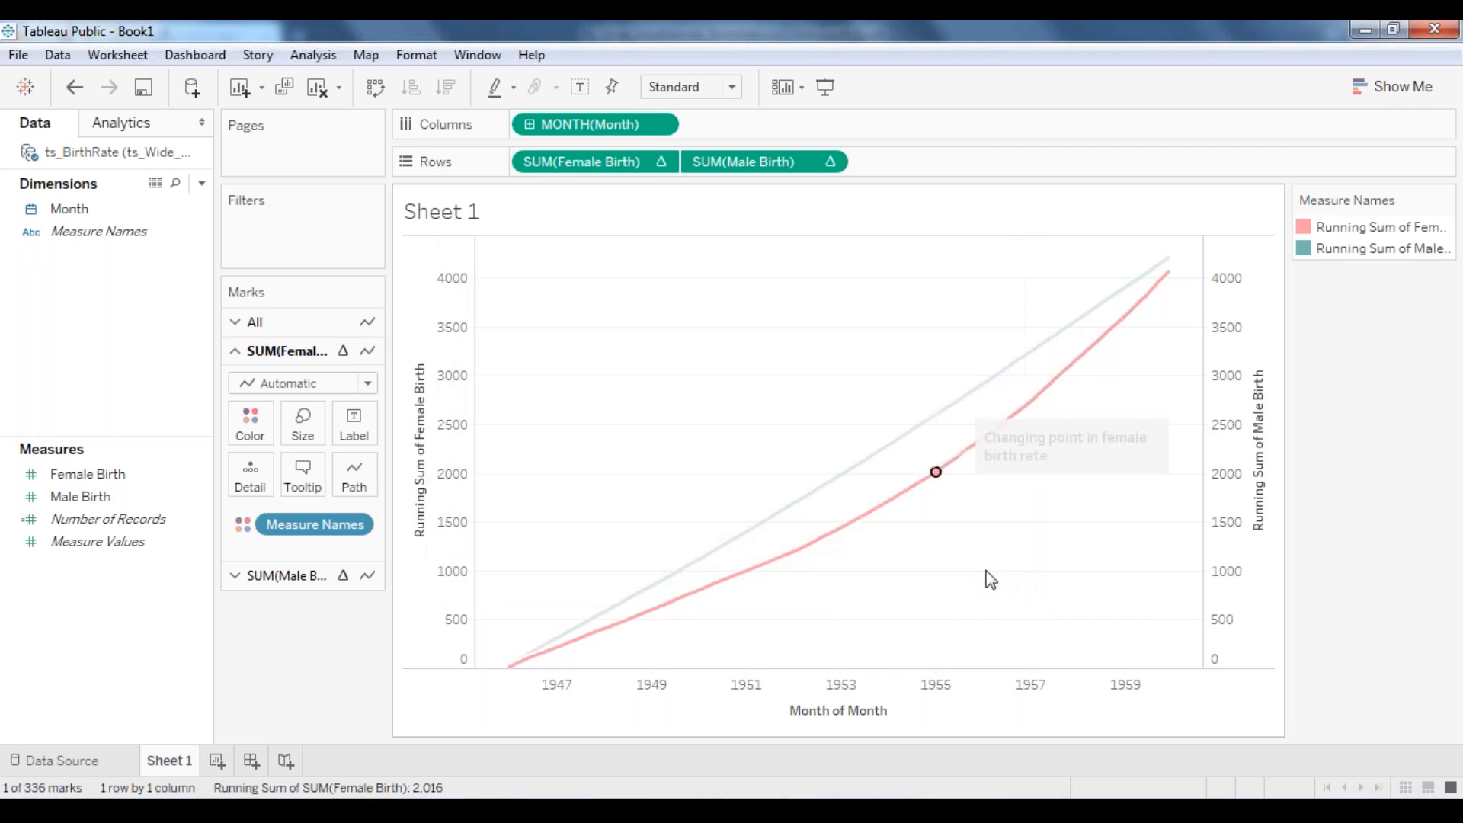
Step: Move the annotation box into the empty area below the Female Birth line, beside the annotated January 1955 point
left_click(1059, 447)
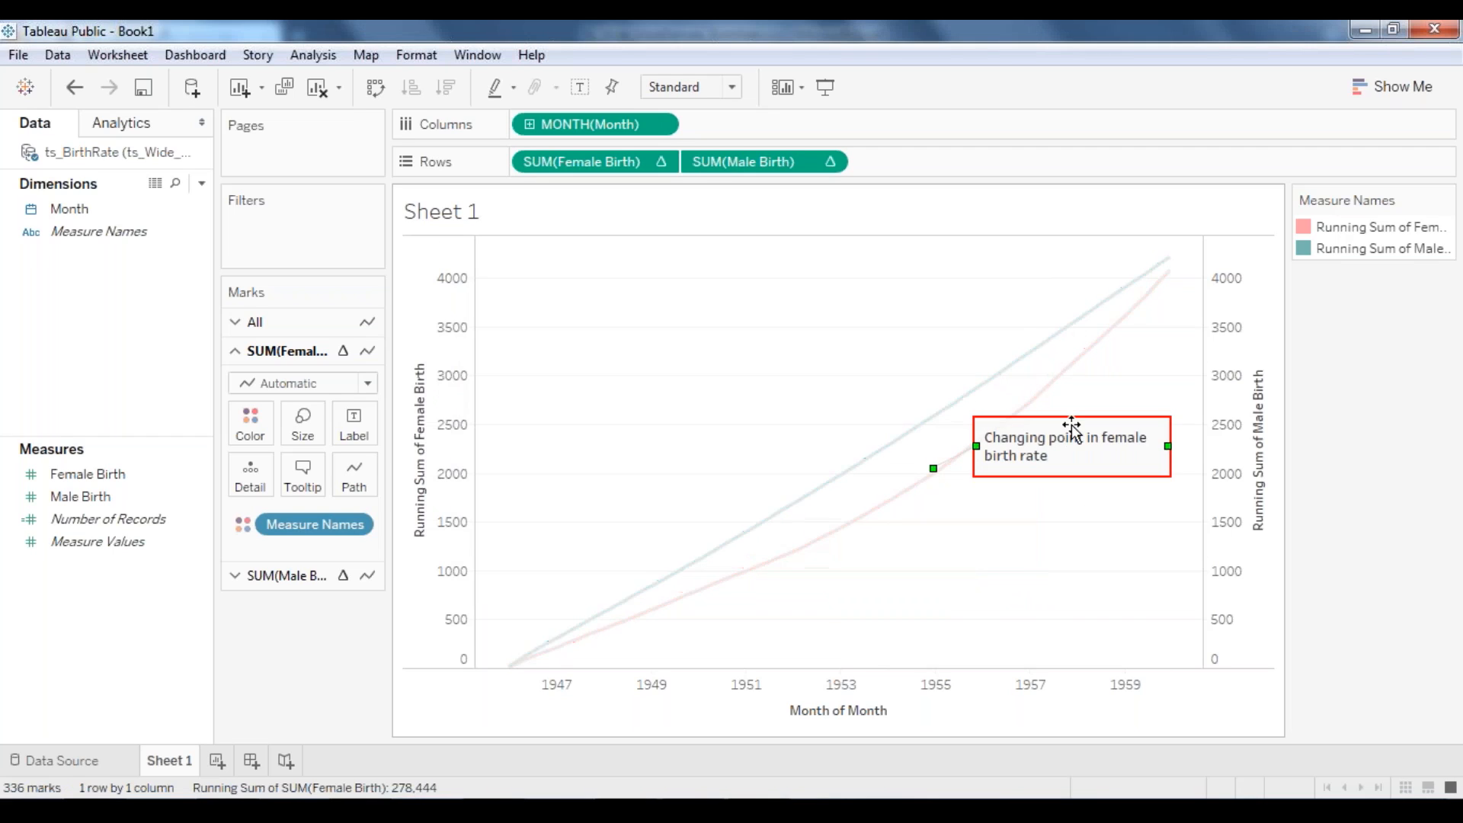
left_click_drag(1072, 426, 1097, 510)
left_click(940, 589)
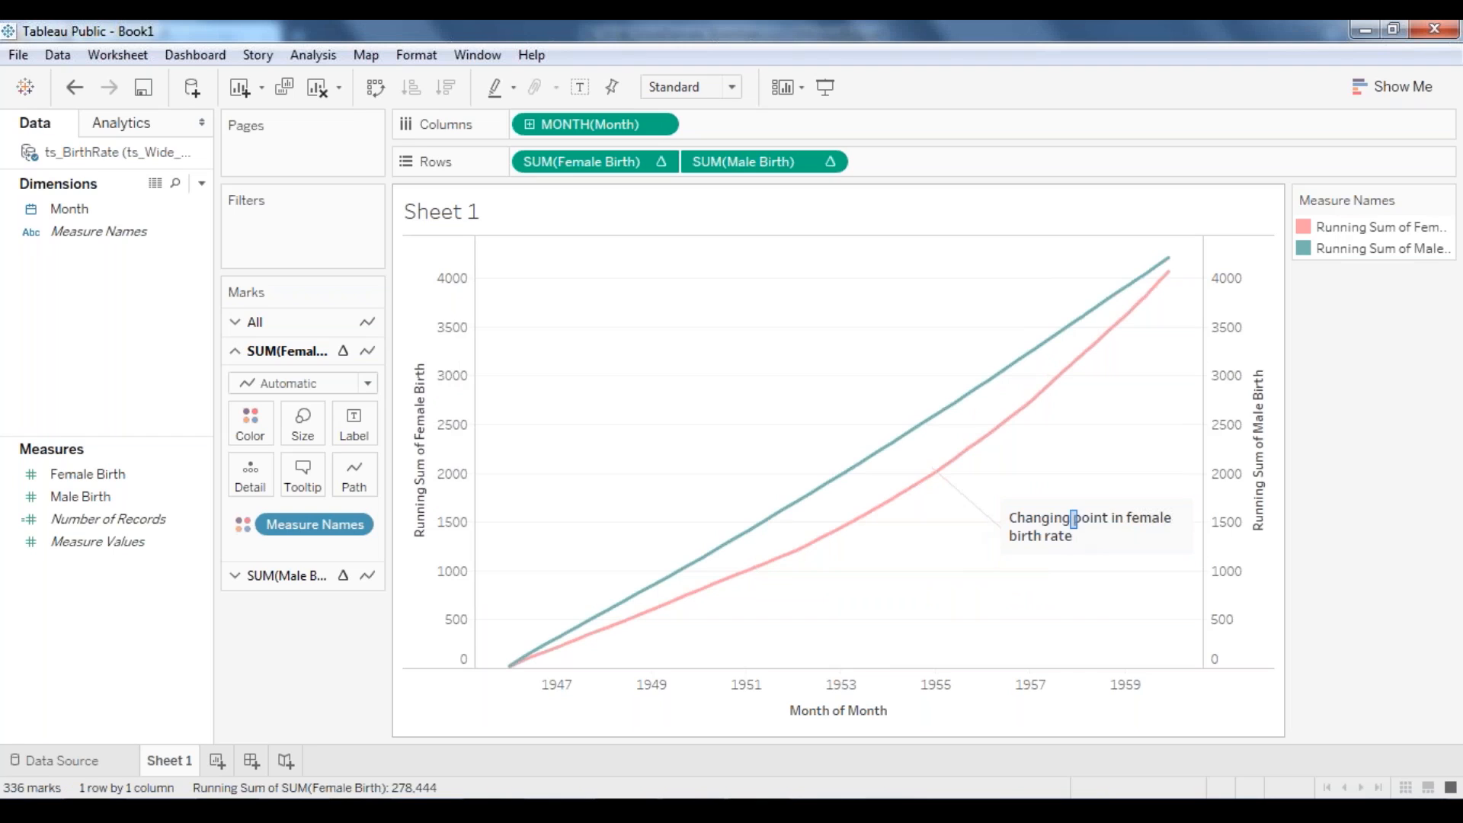
left_click_drag(1103, 547, 1111, 517)
left_click(968, 588)
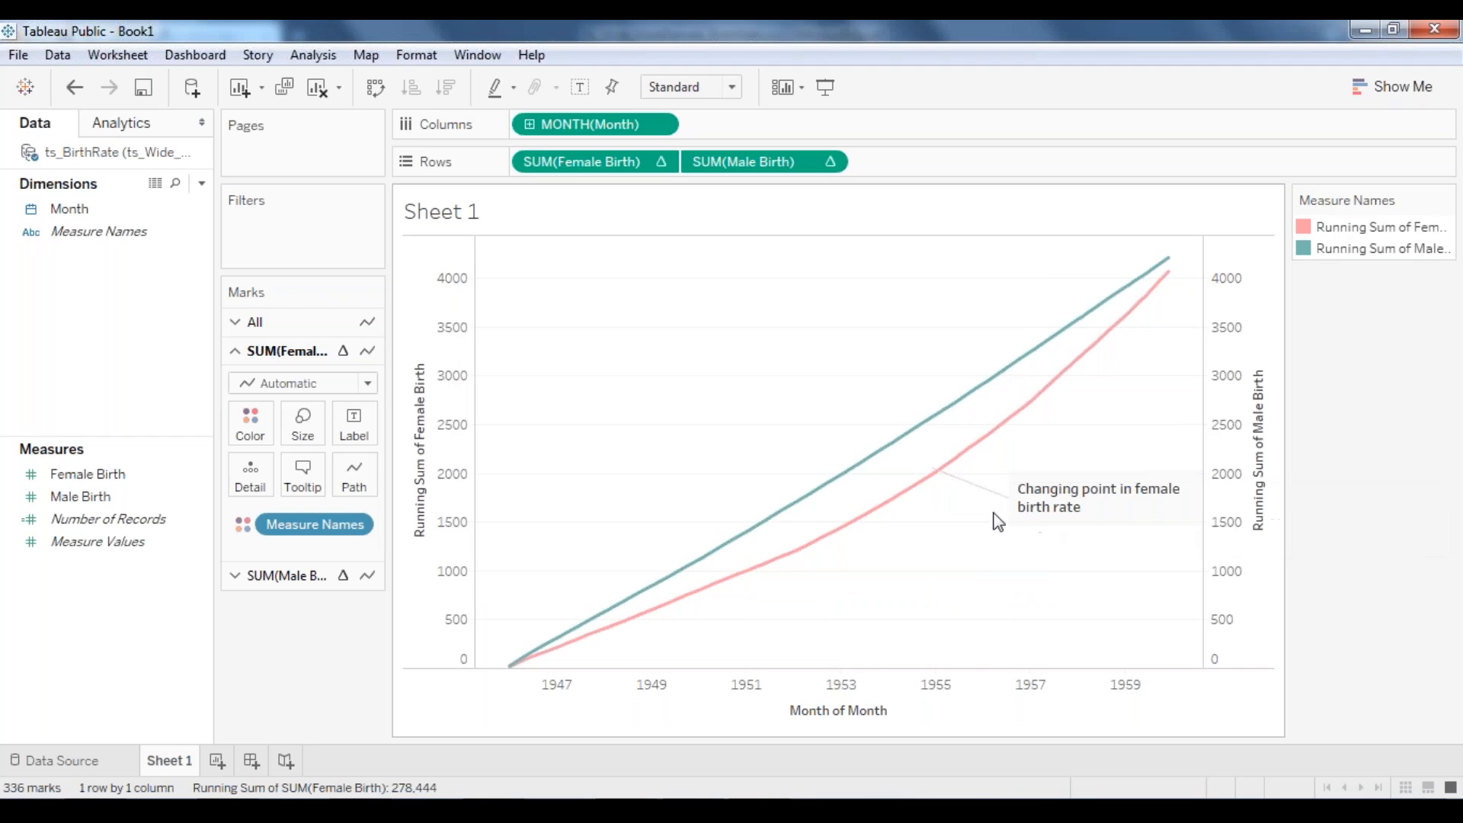
mouse_move(941, 474)
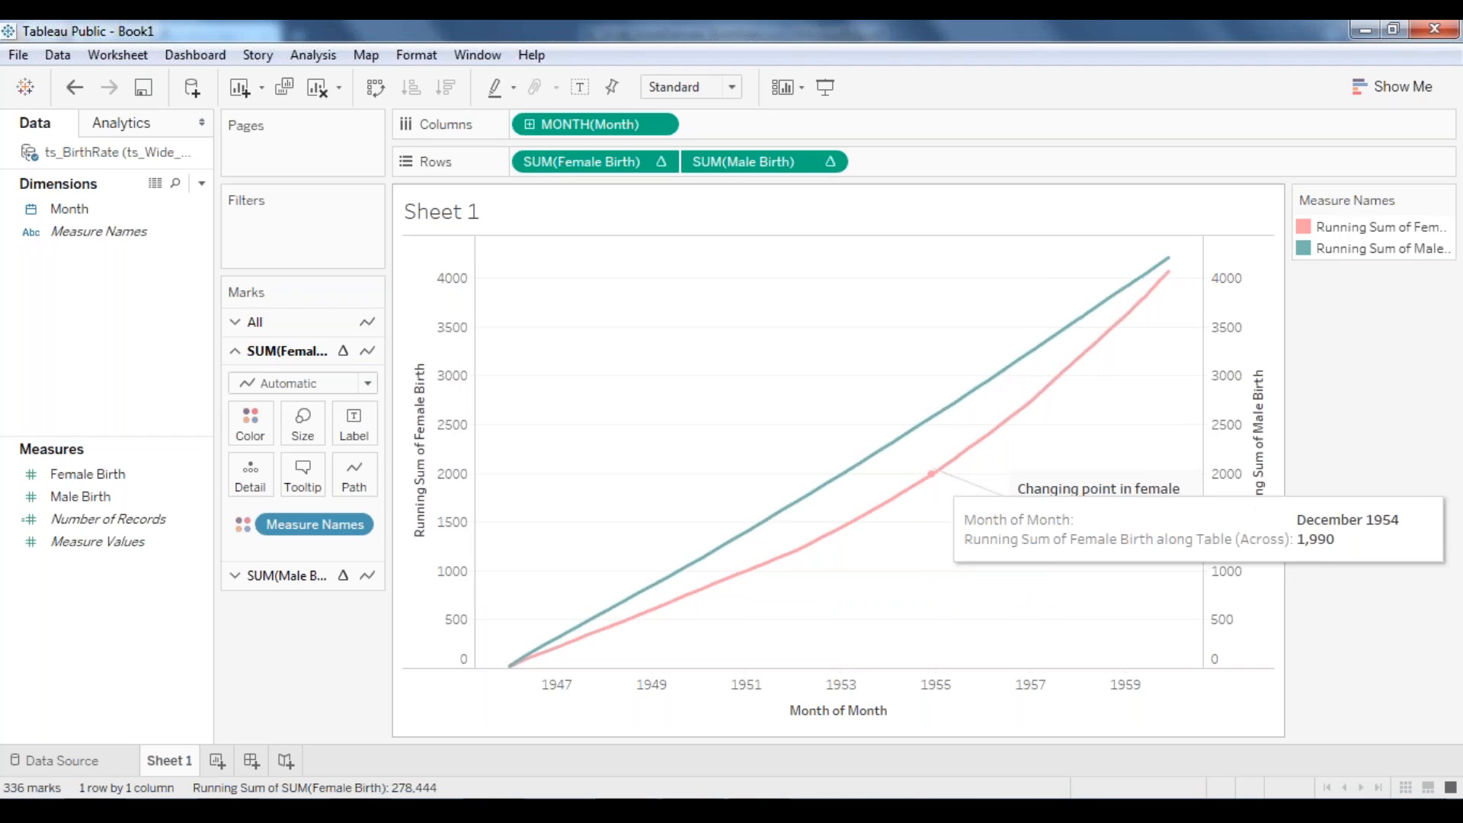
right_click(934, 469)
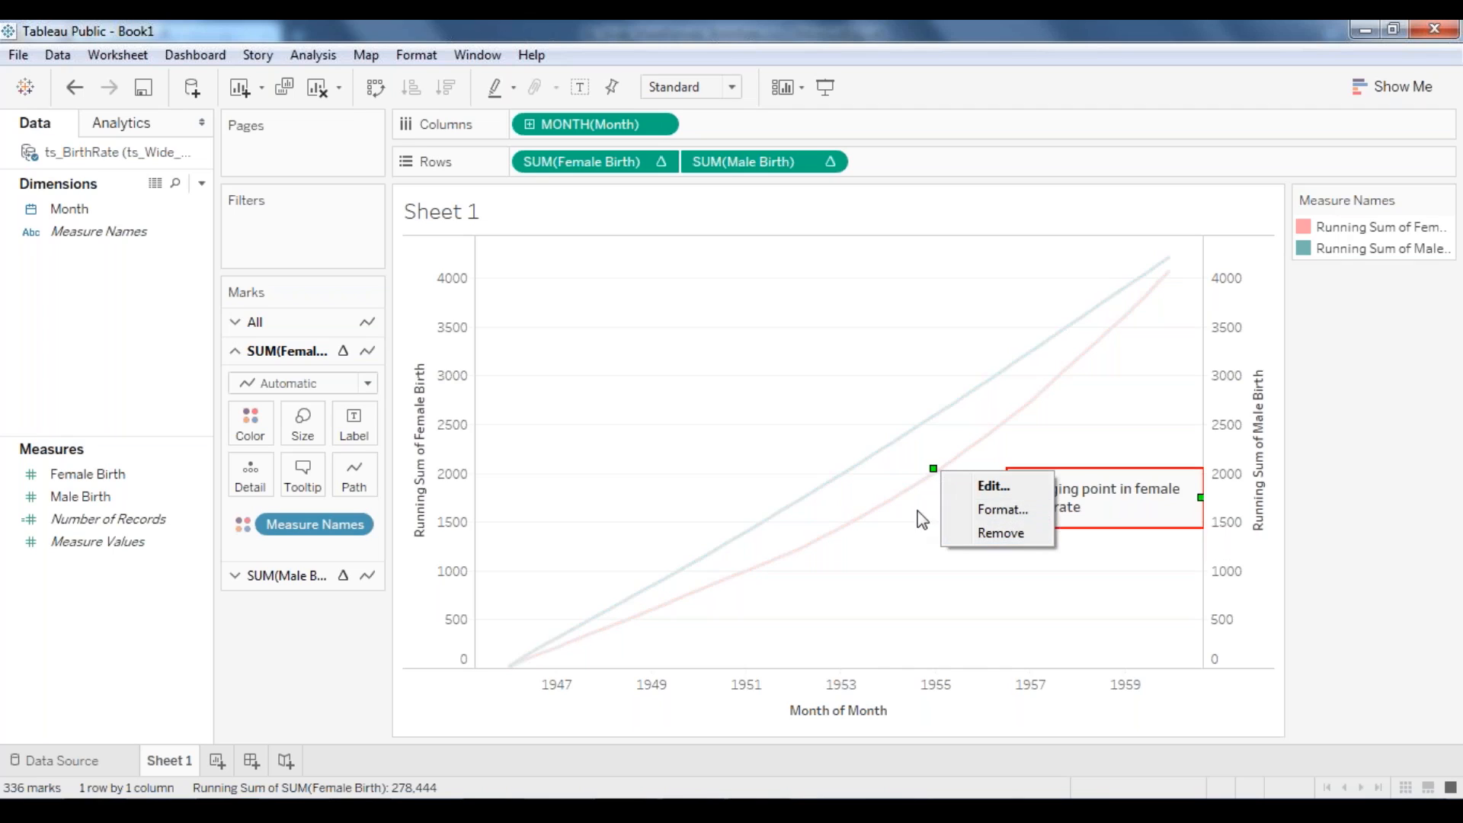
left_click(920, 485)
right_click(921, 481)
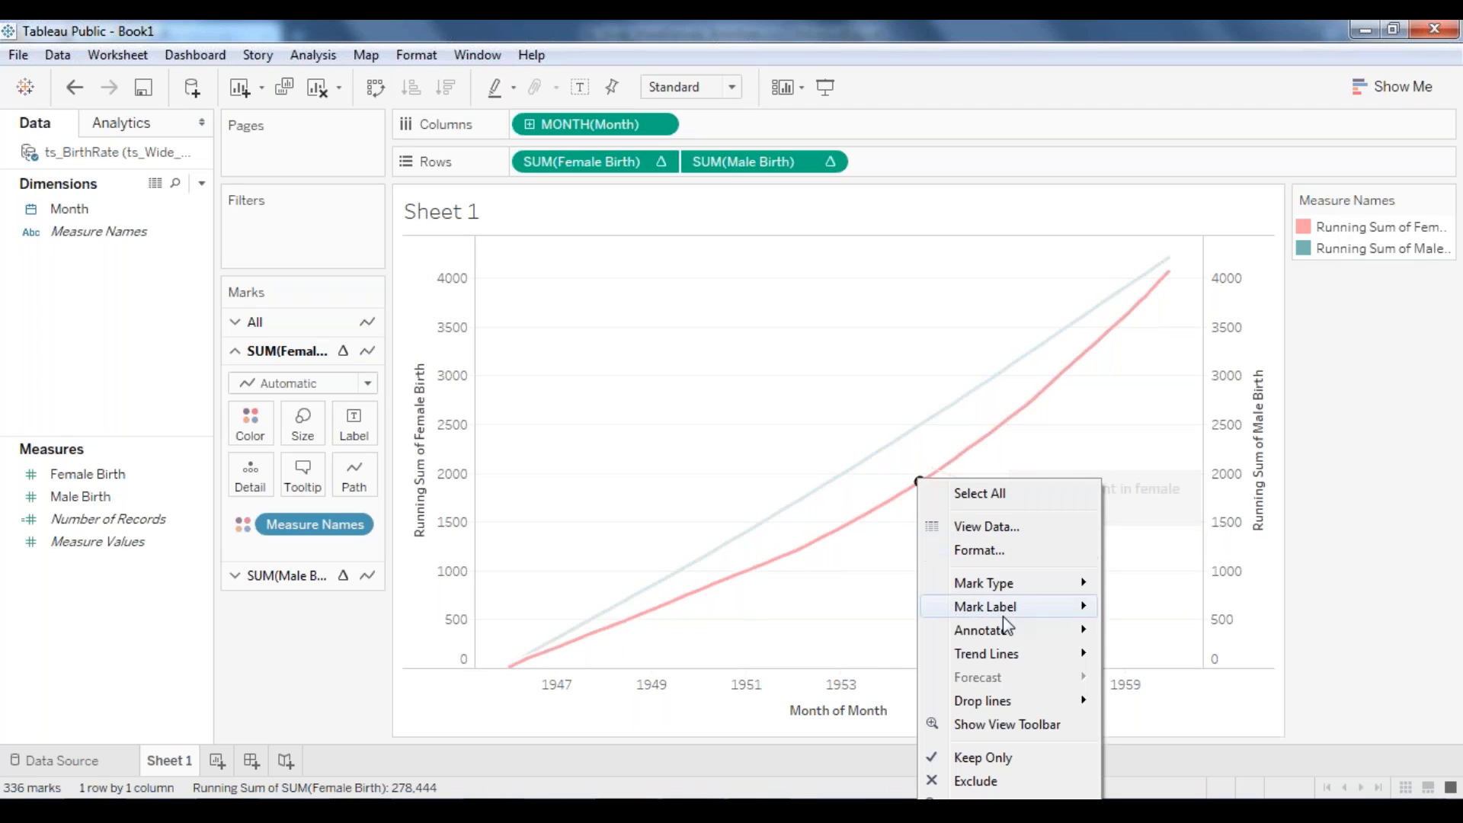
mouse_move(1032, 631)
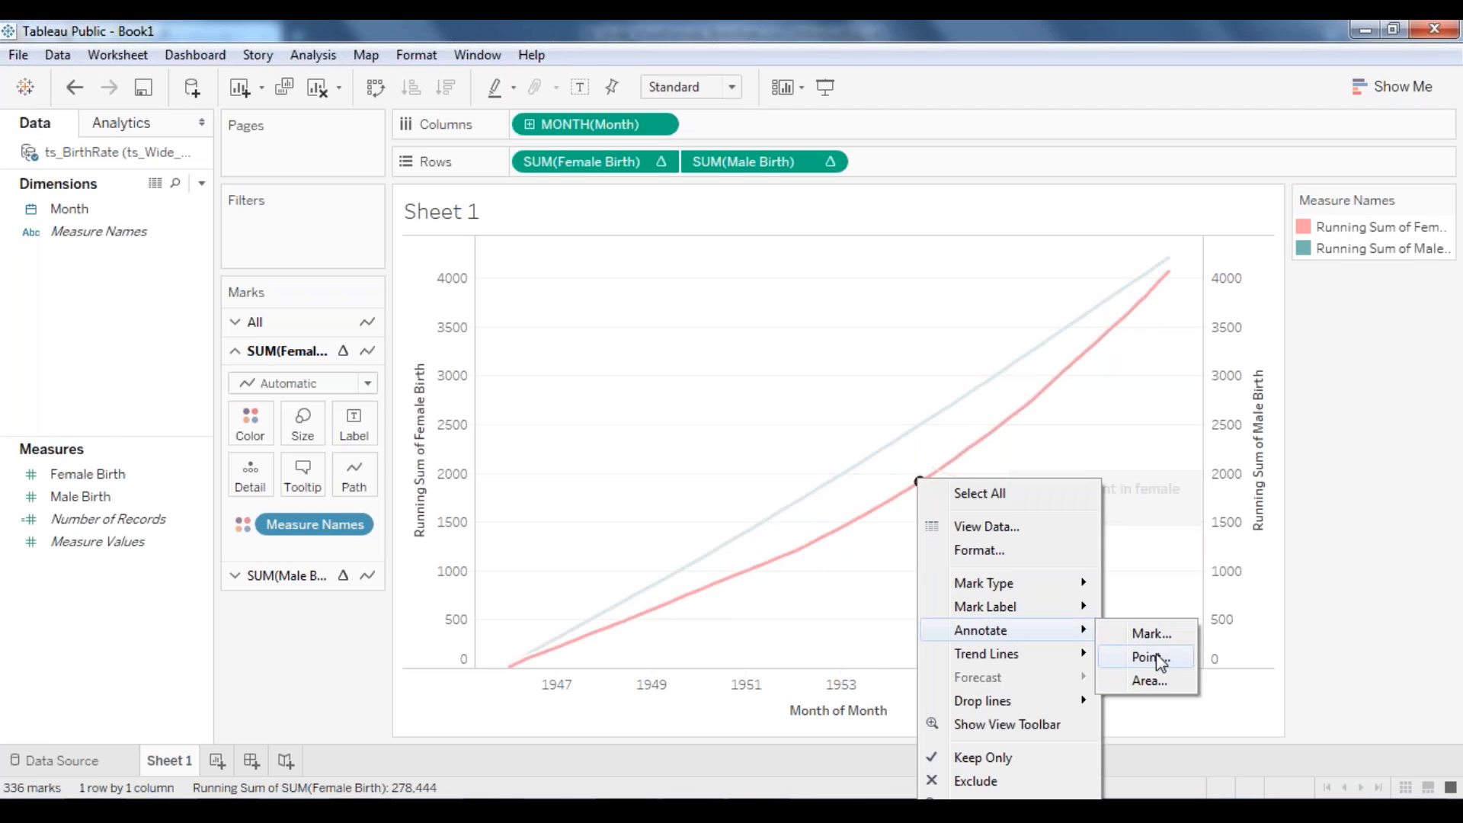
left_click(882, 567)
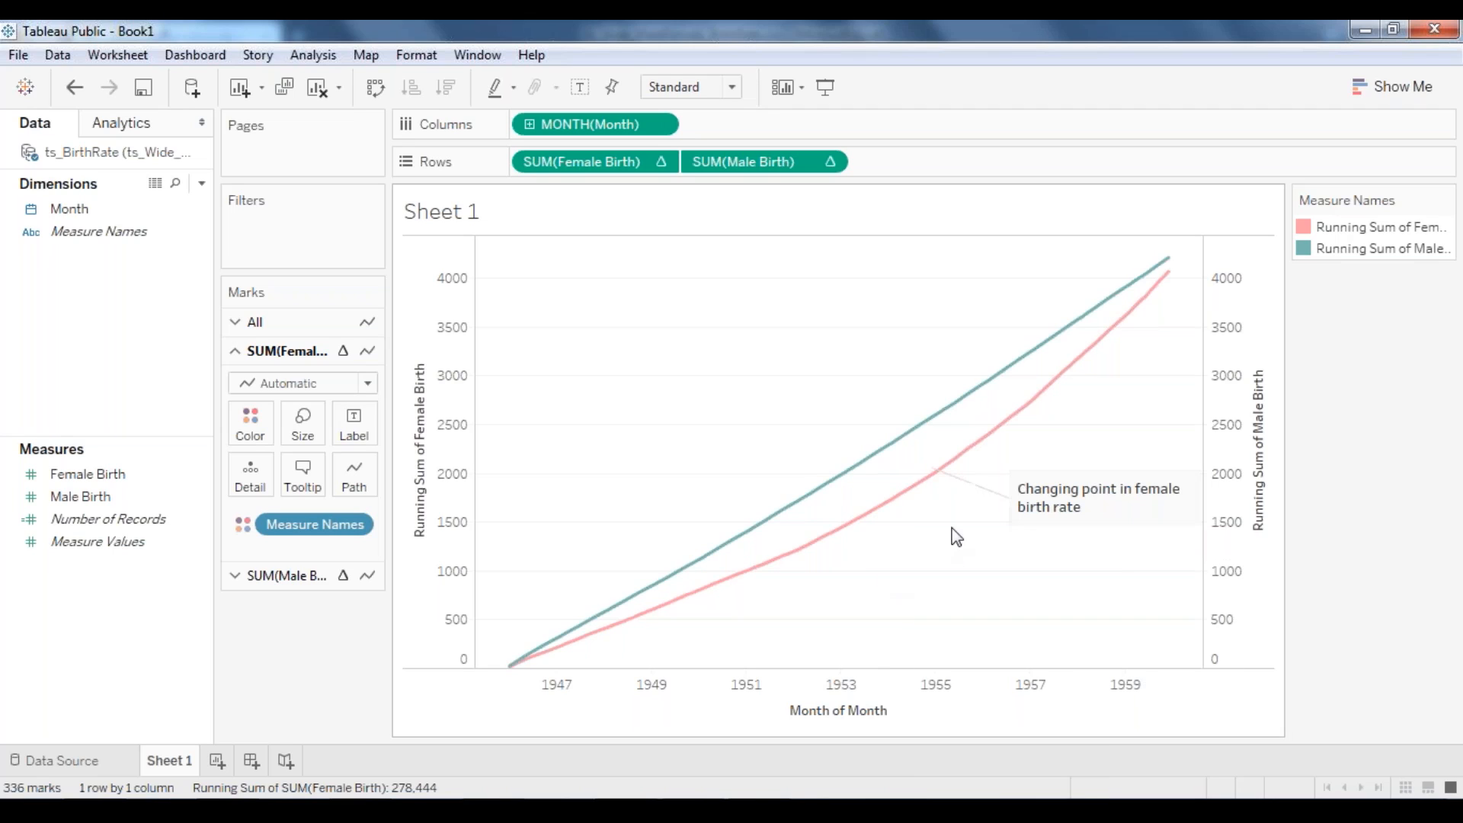
Step: Open the formatting of the "Changing point in female birth rate" annotation and shade its box pale grey-green at 90%
left_click(966, 481)
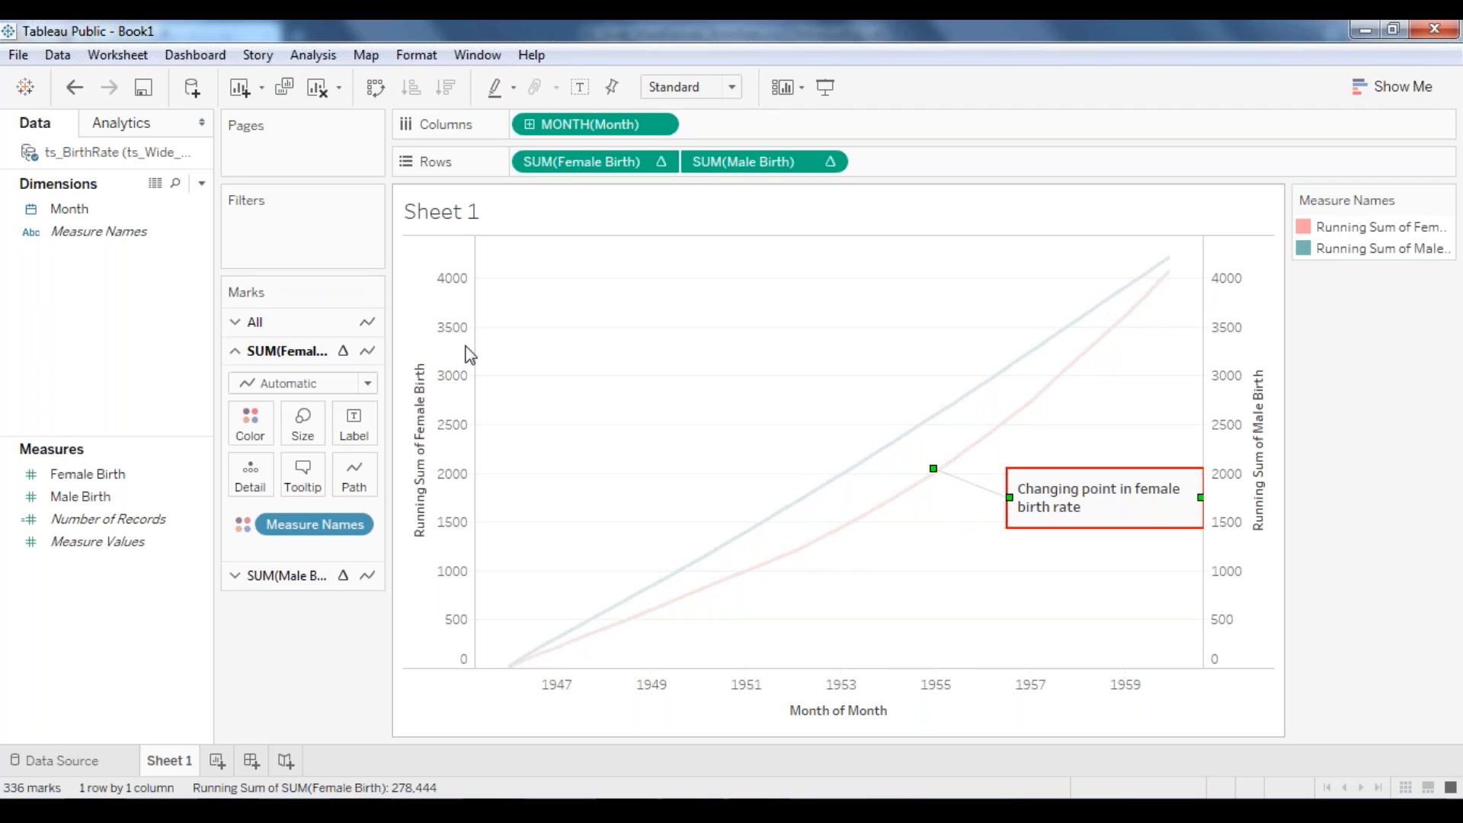
left_click(968, 492)
right_click(969, 489)
left_click(966, 490)
right_click(954, 479)
left_click(945, 472)
right_click(945, 472)
left_click(997, 504)
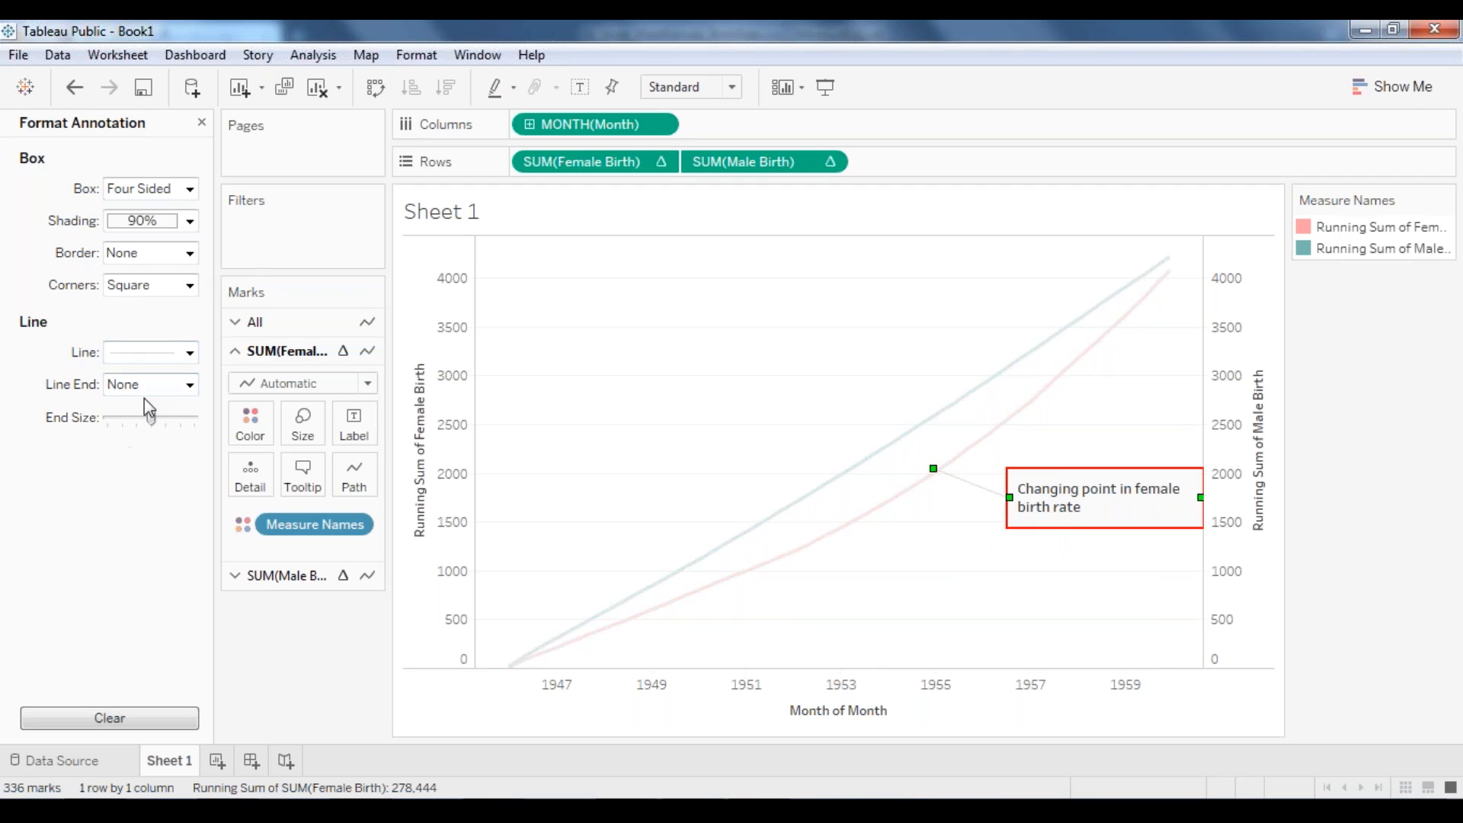
left_click(190, 222)
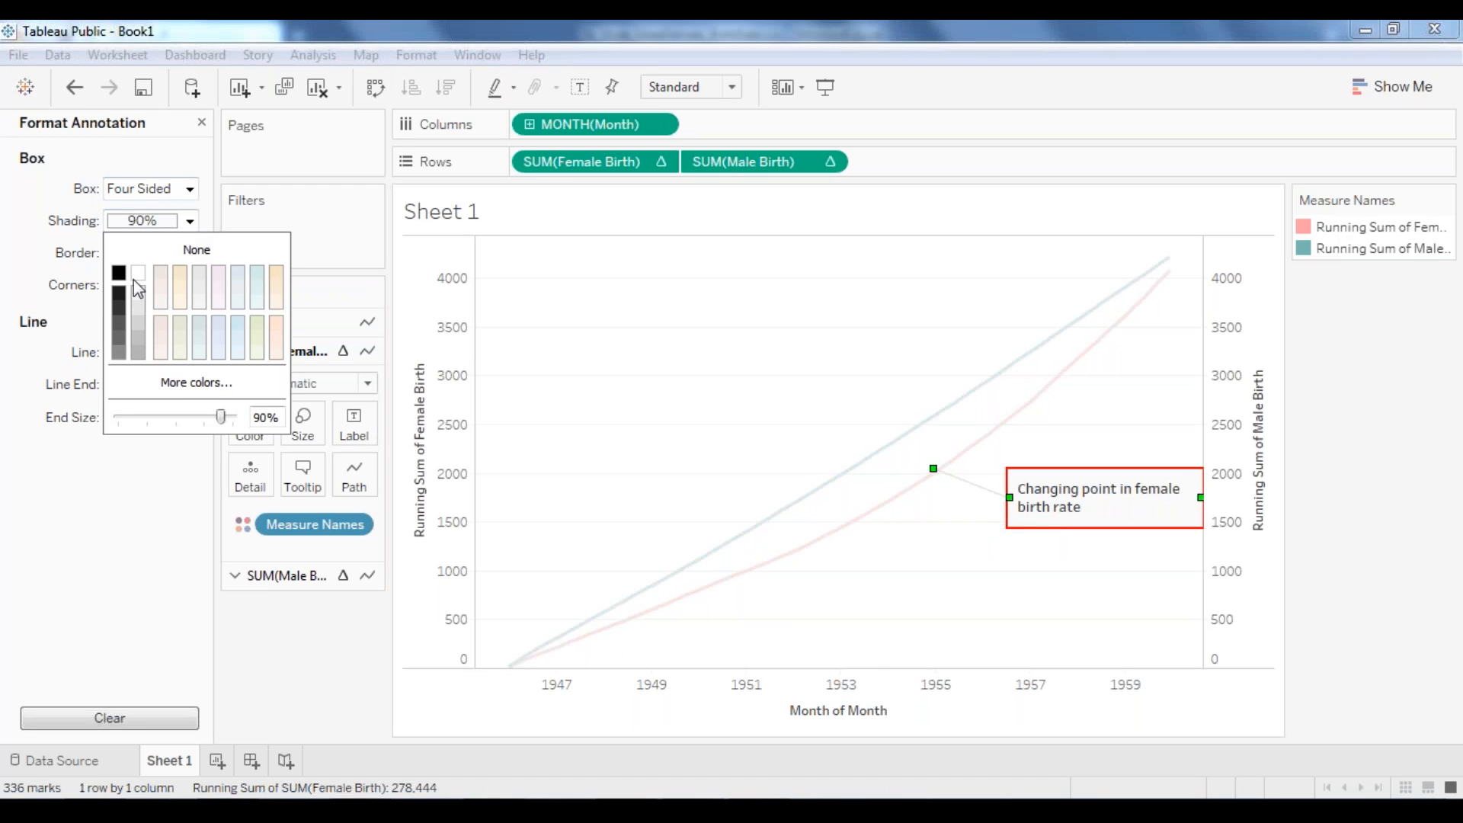
left_click(117, 293)
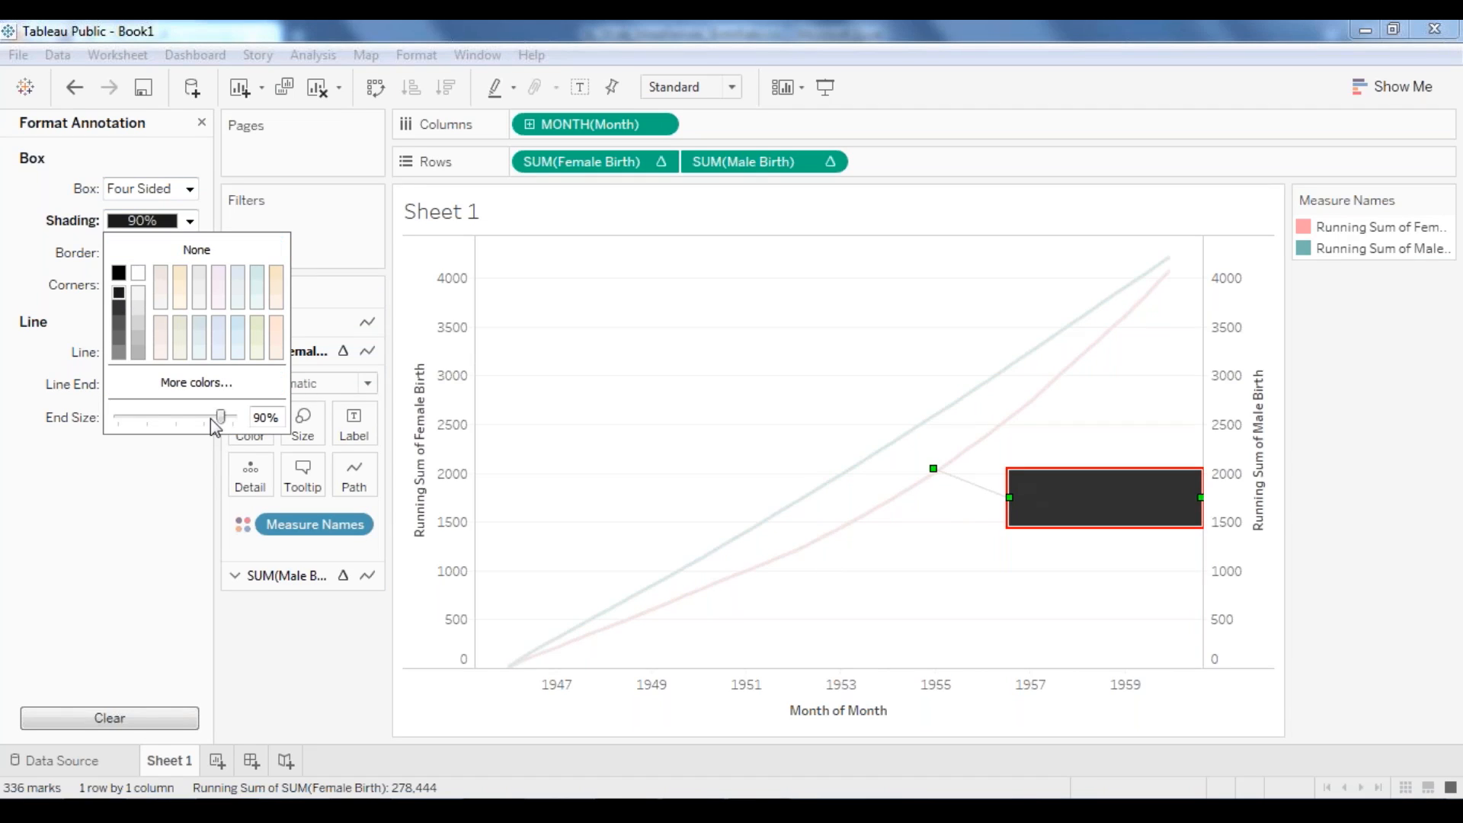
left_click(183, 341)
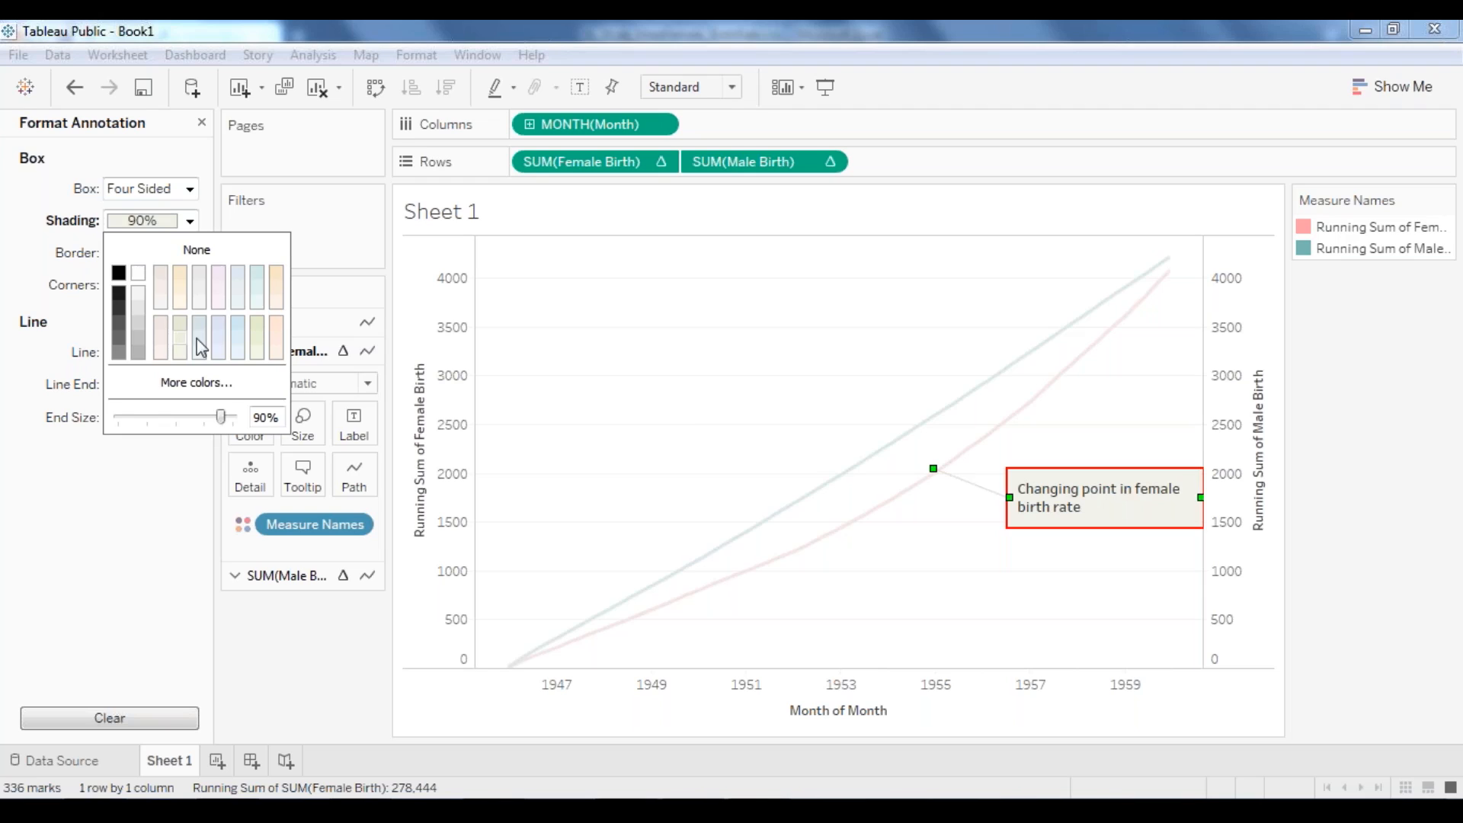
left_click(684, 392)
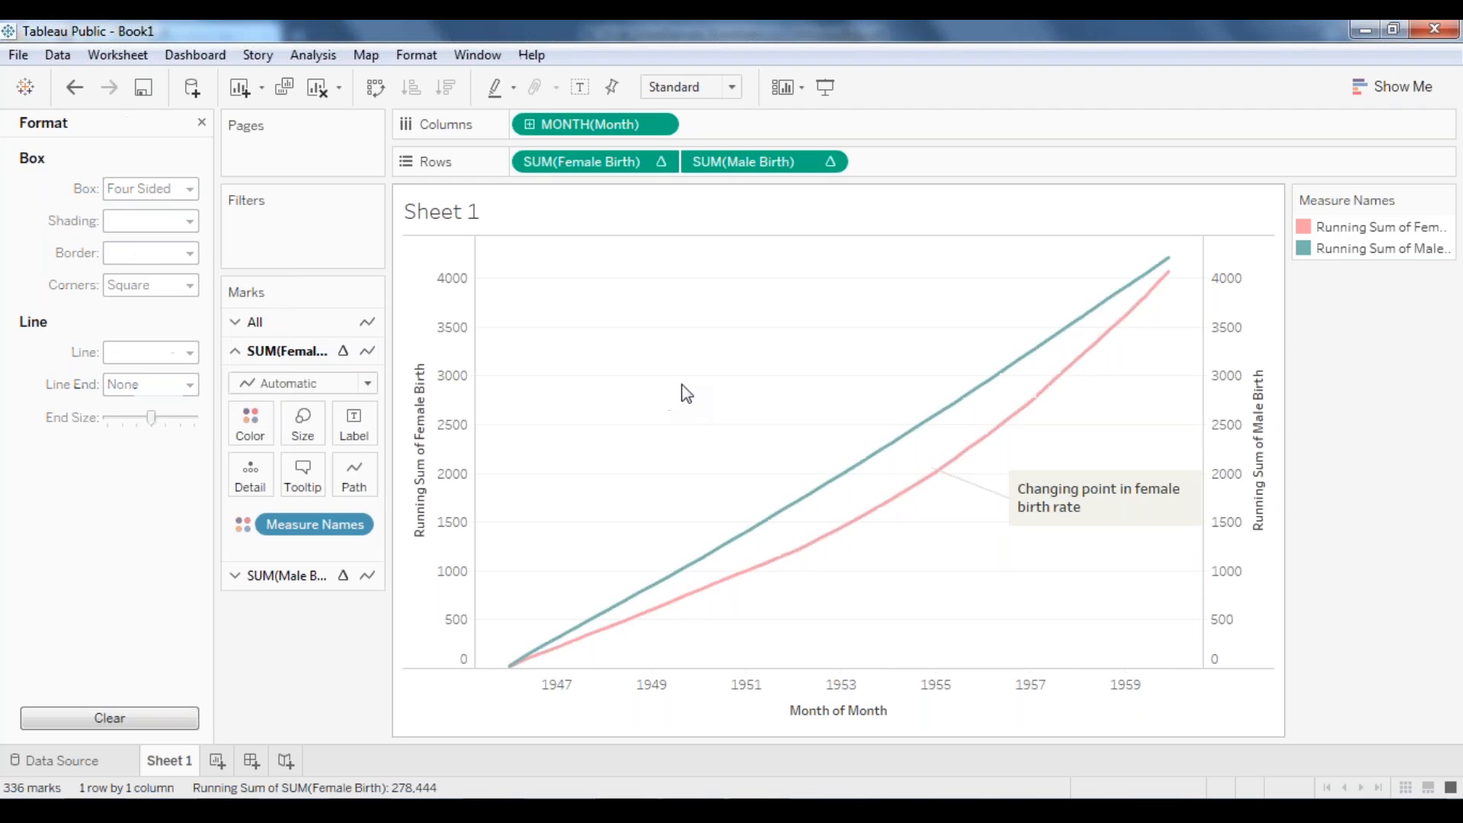
Step: Format the annotation's connecting line as a thick black line
left_click(968, 494)
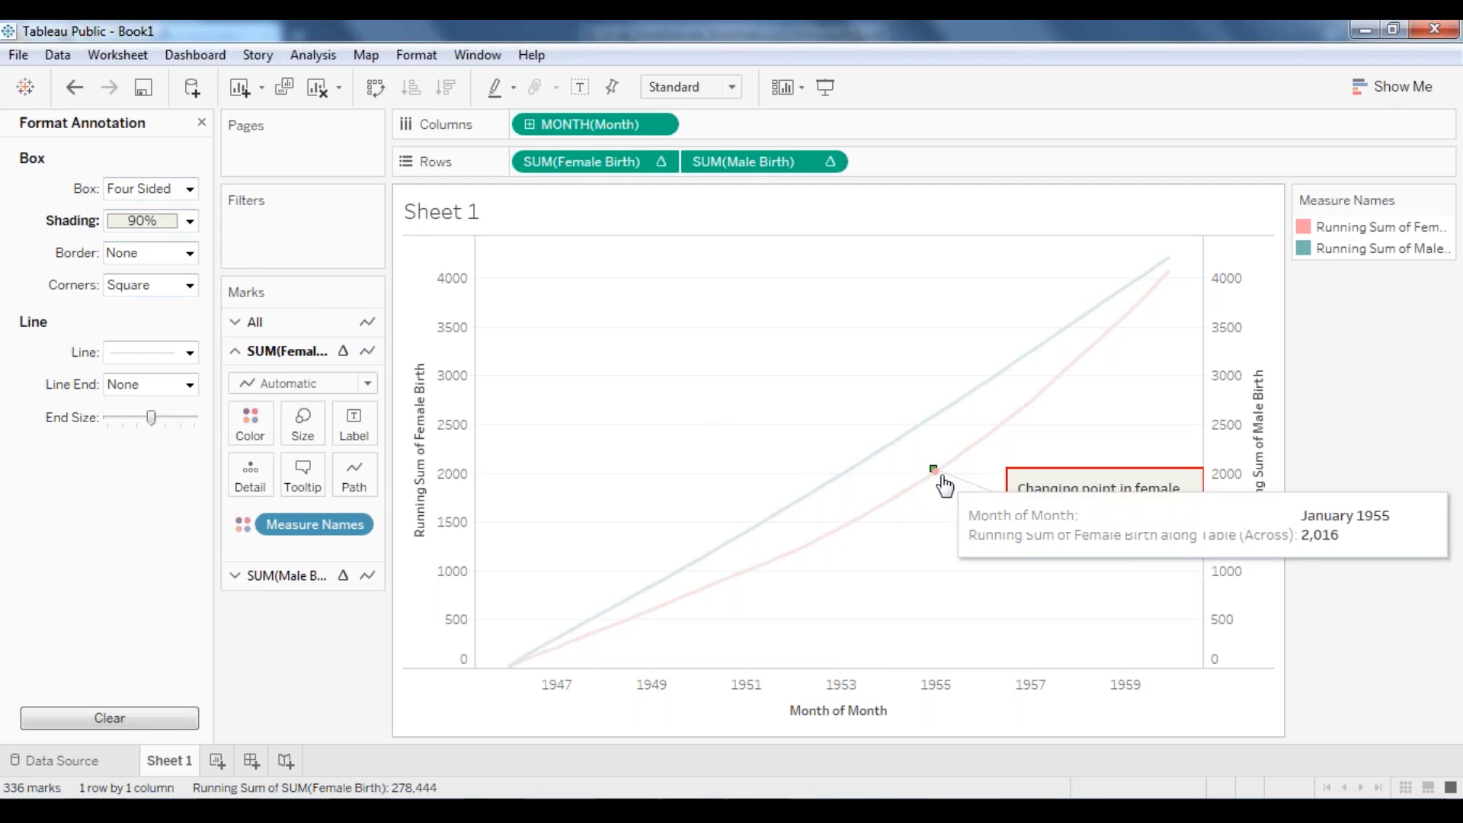
right_click(939, 470)
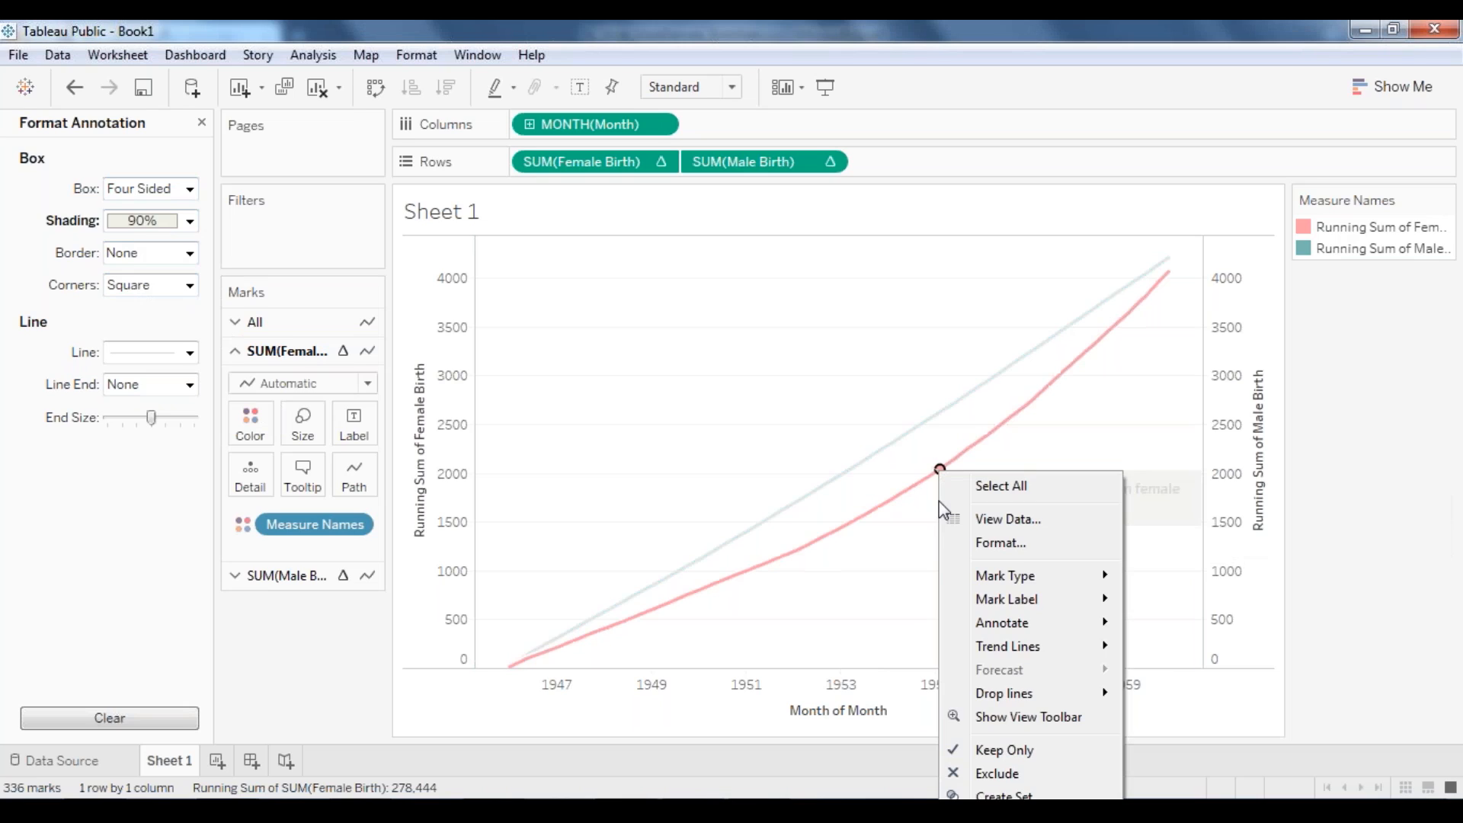
left_click(929, 559)
left_click(958, 481)
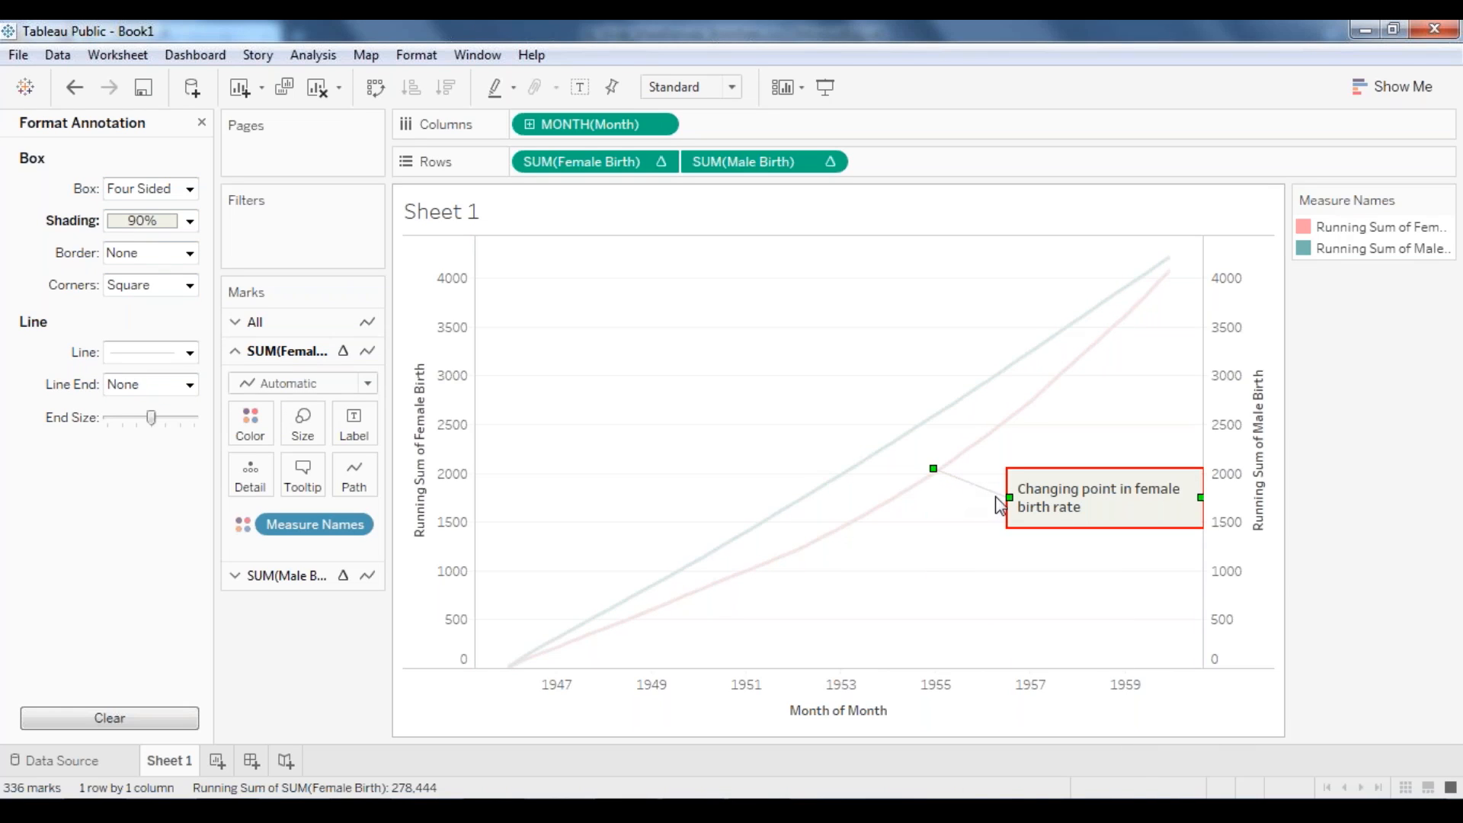
left_click(189, 352)
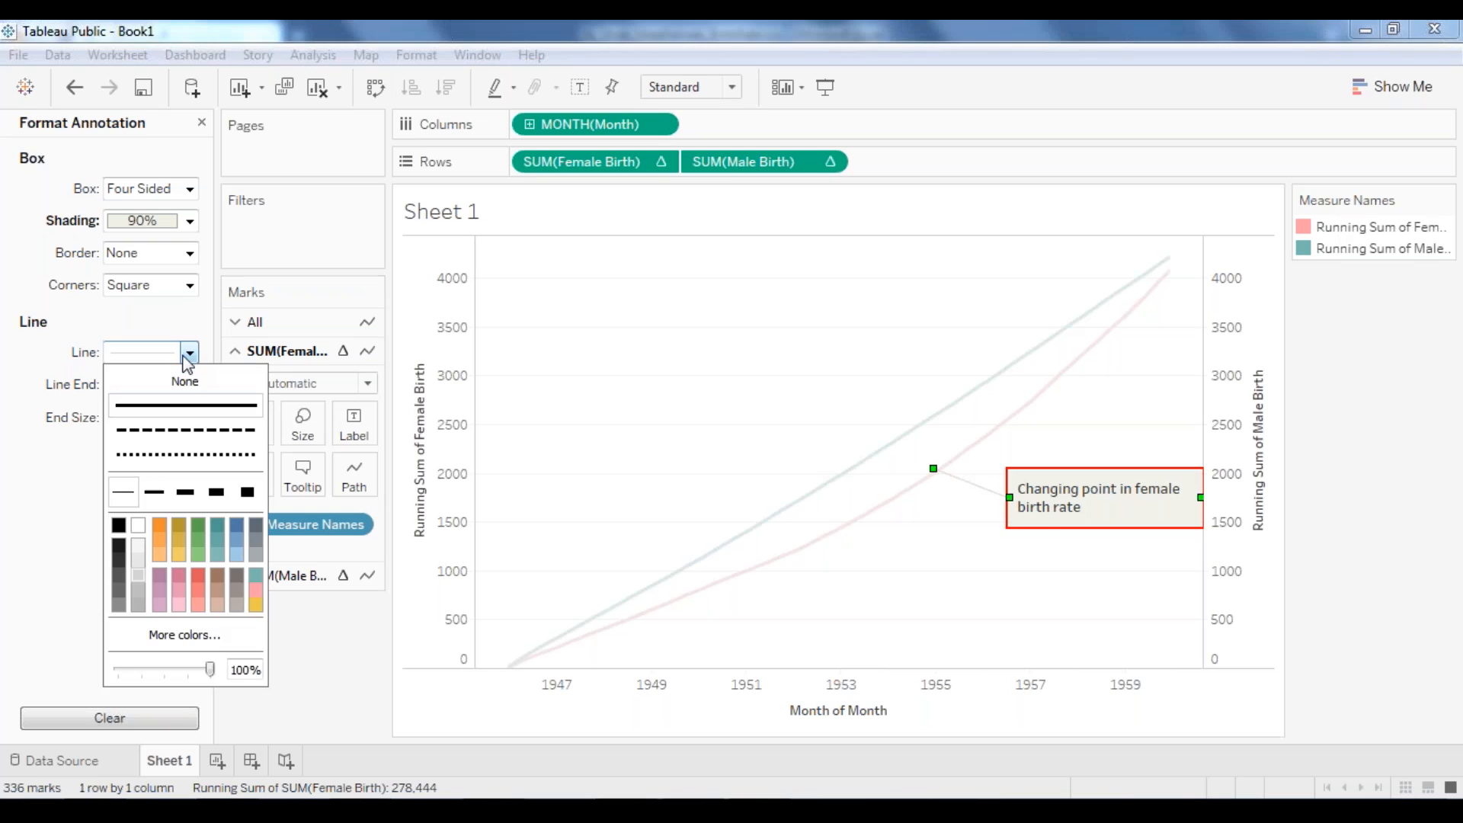
left_click(118, 525)
left_click(216, 491)
left_click(535, 390)
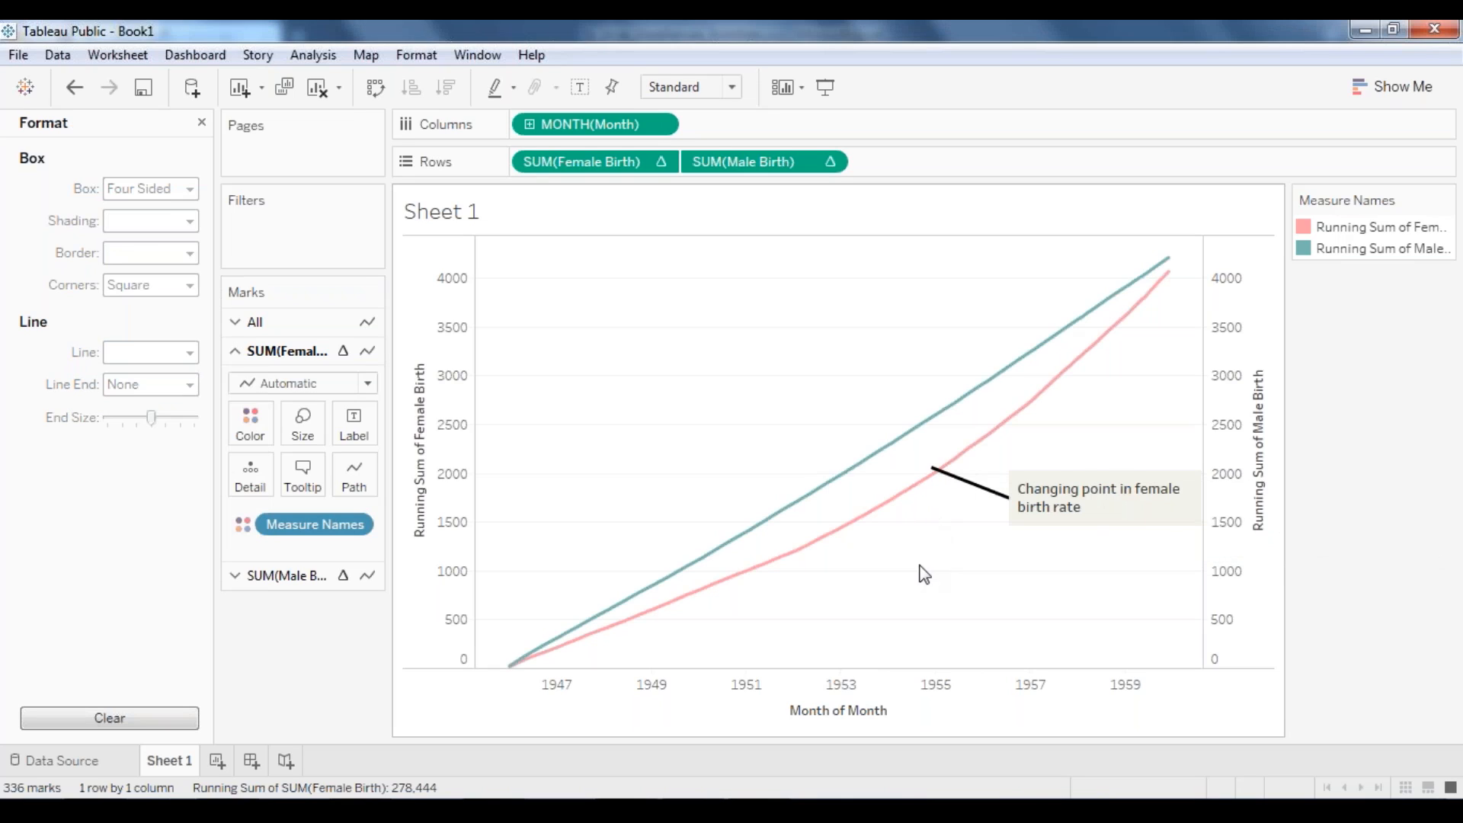
mouse_move(934, 483)
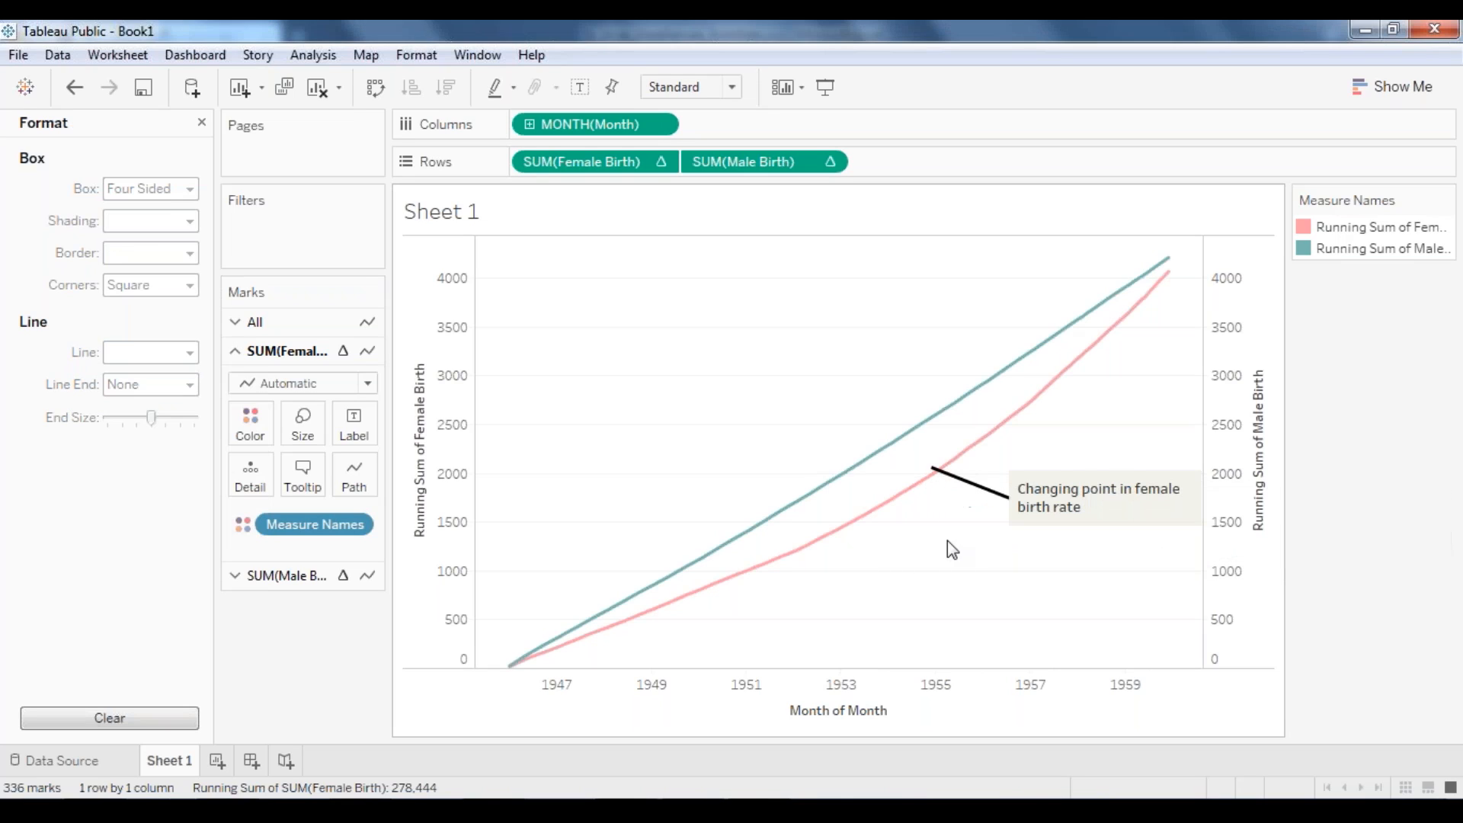
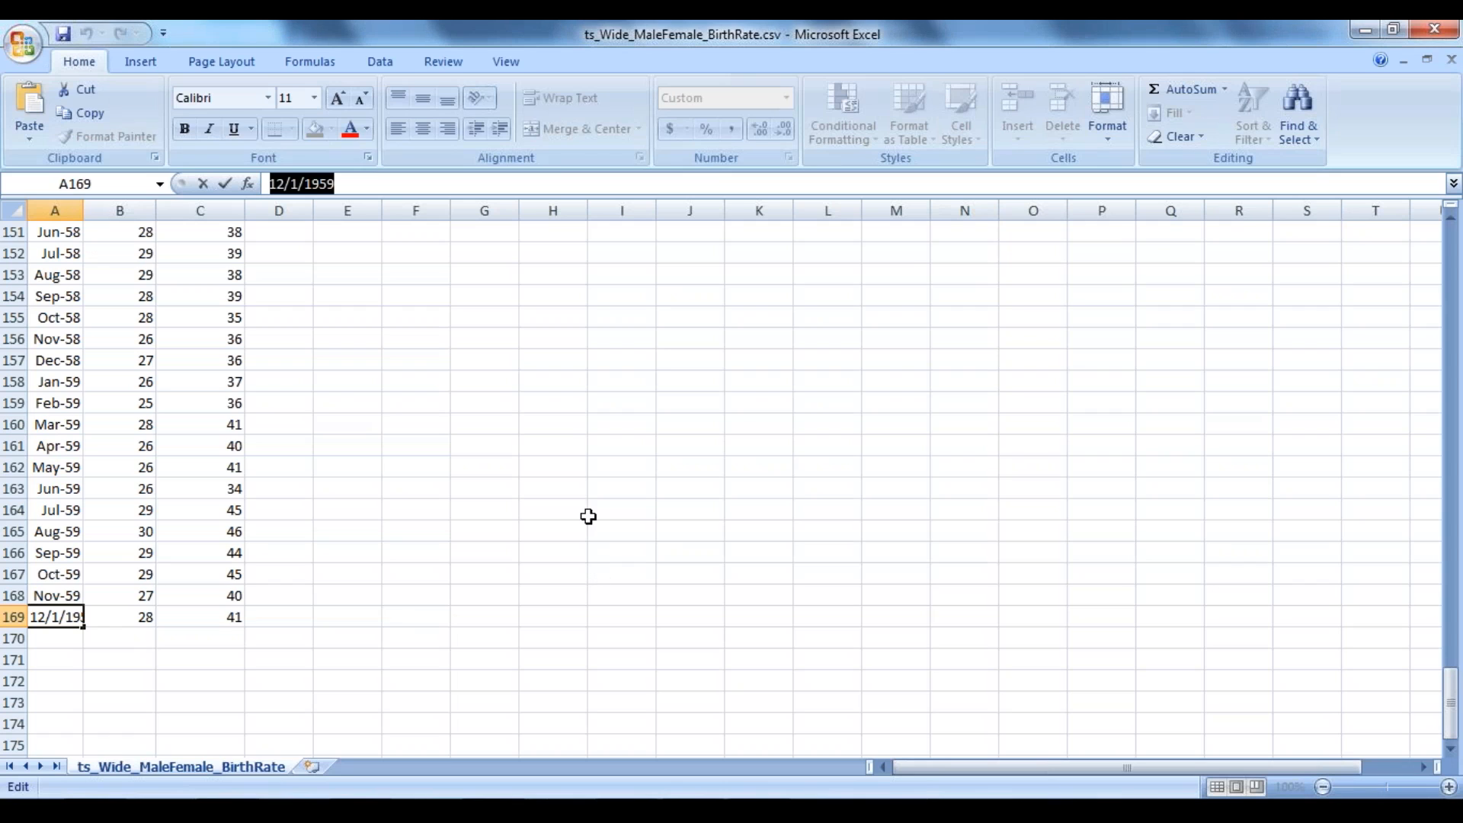
Step: Switch to ts_Long_MaleFemale_BirthRate.xlsx in Excel and examine the Month and Gender columns
left_click(583, 509)
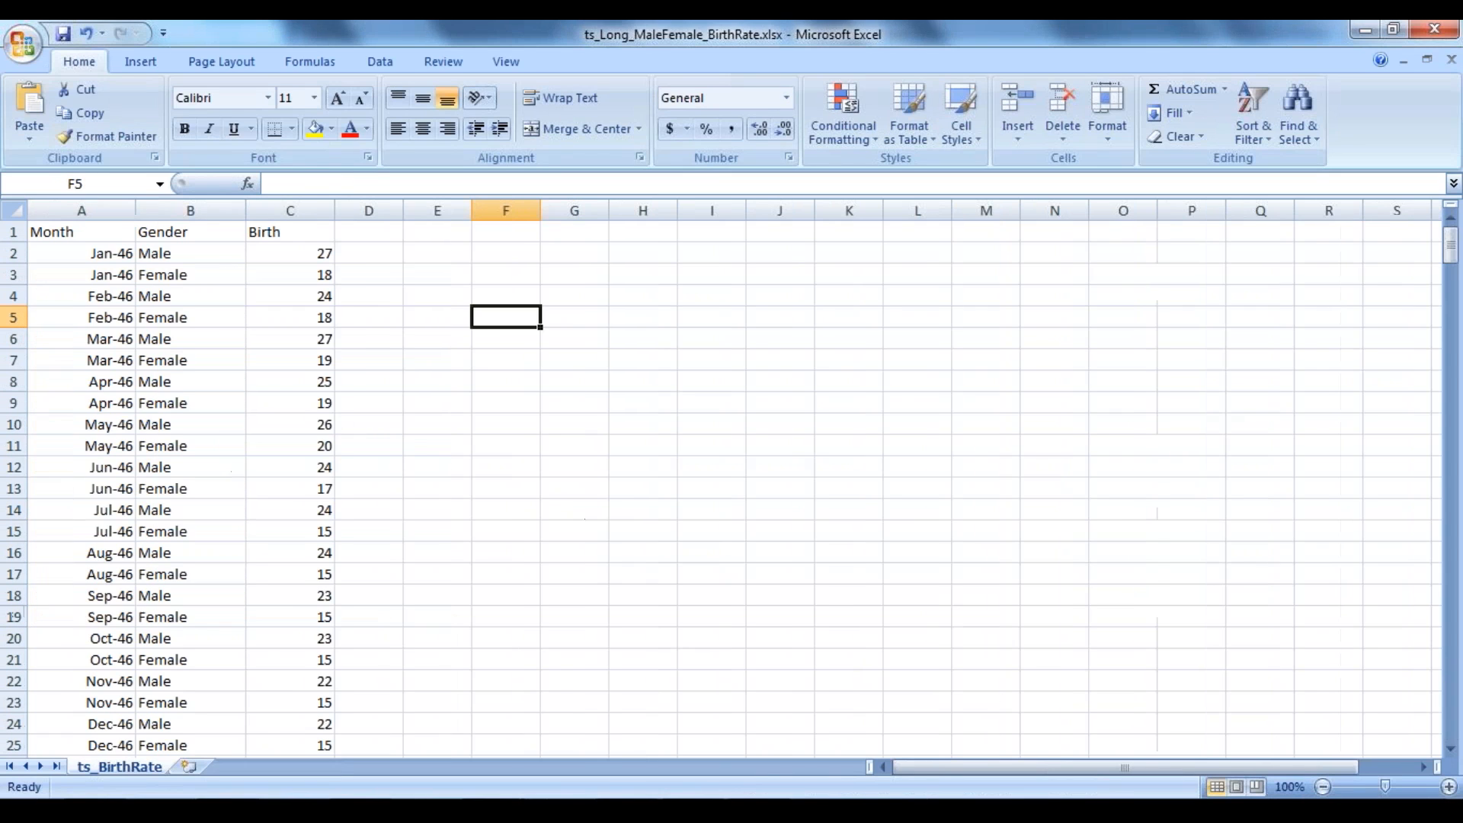
left_click(78, 236)
key("Down")
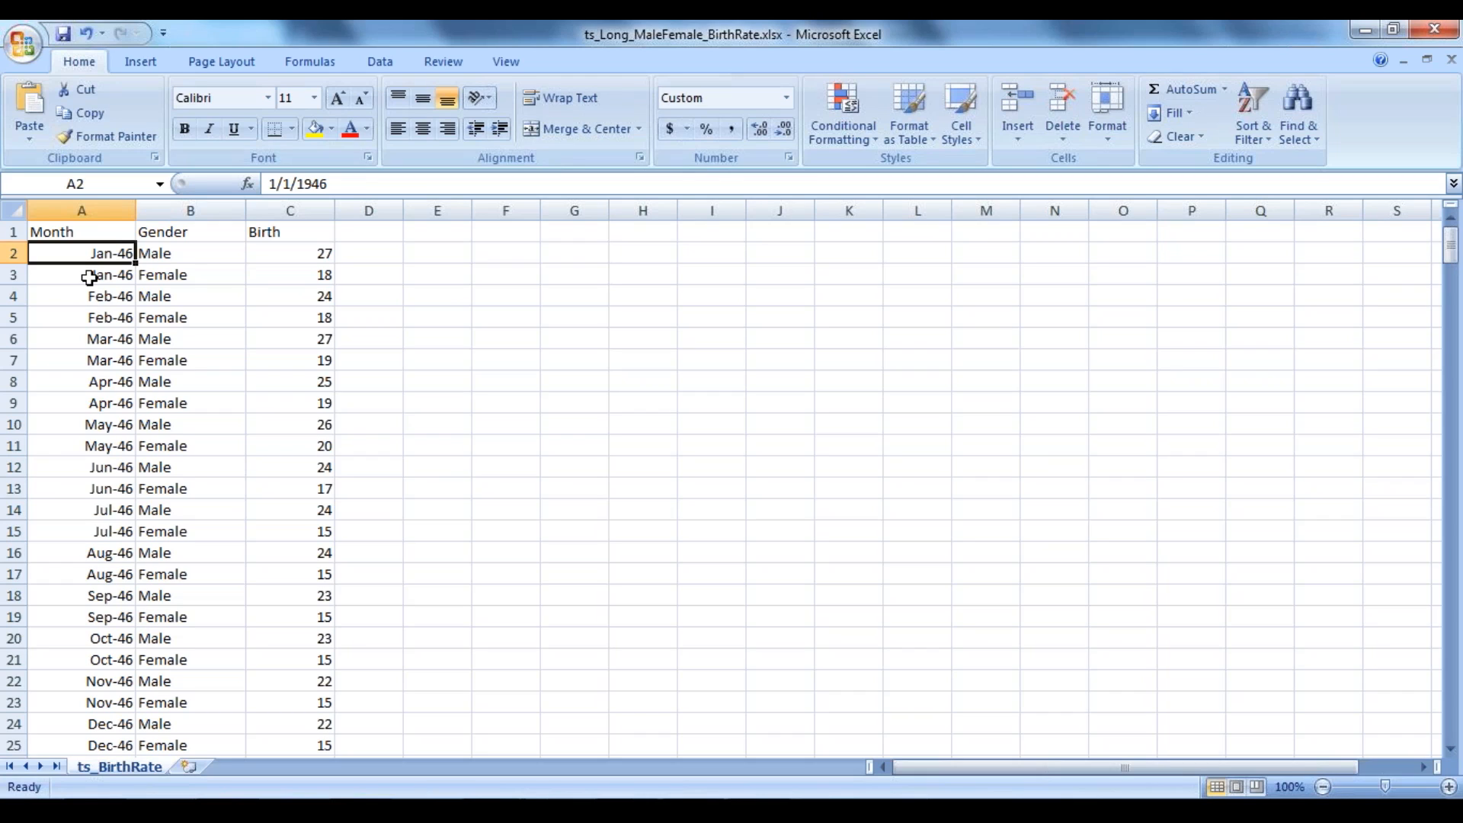
left_click(189, 252)
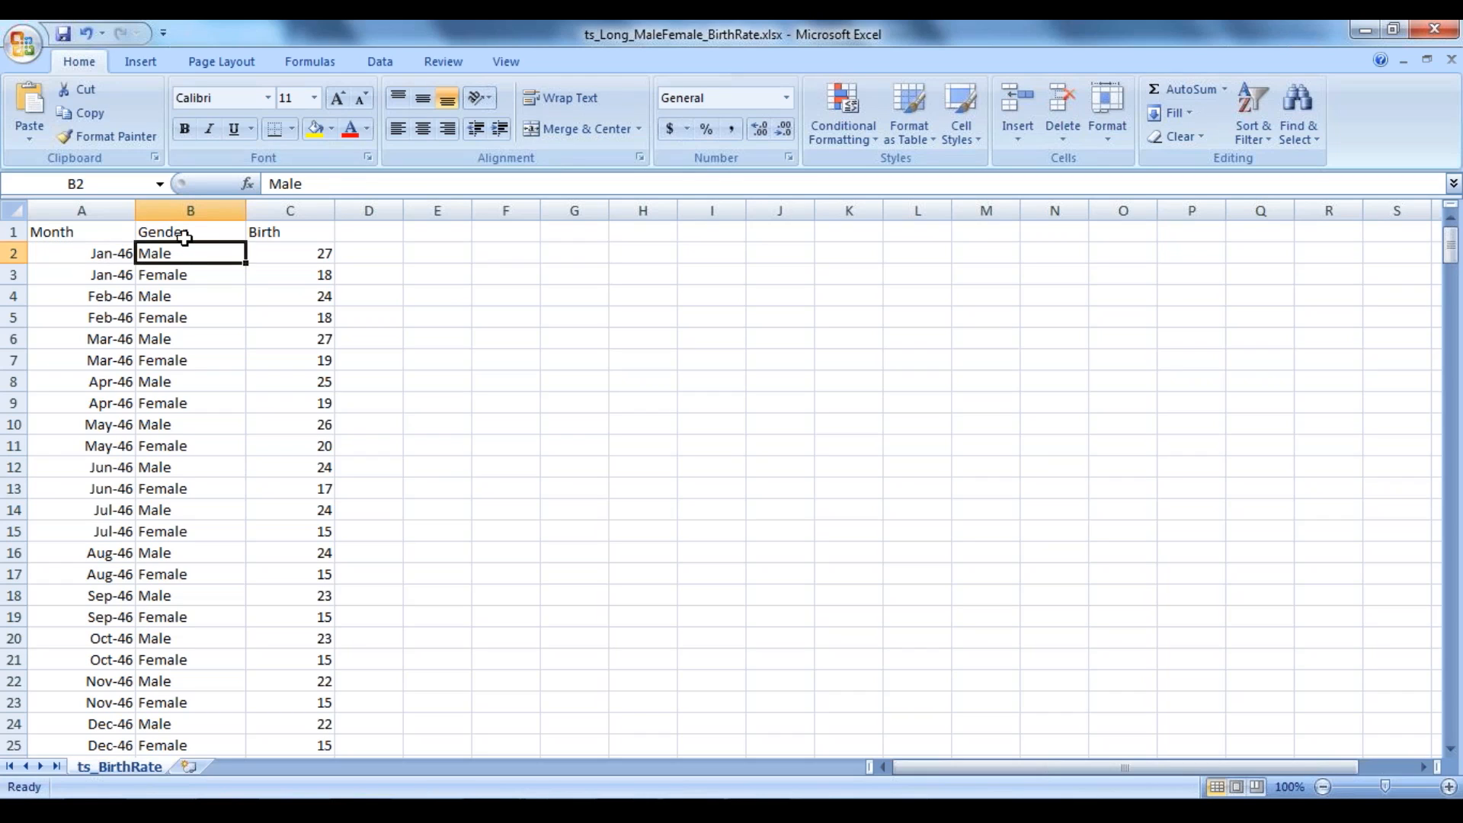
left_click(179, 207)
left_click(190, 247)
Step: Compare the Month, Gender and Birth entries in rows 2 and 3, the male and female records for January 1946
left_click(86, 259)
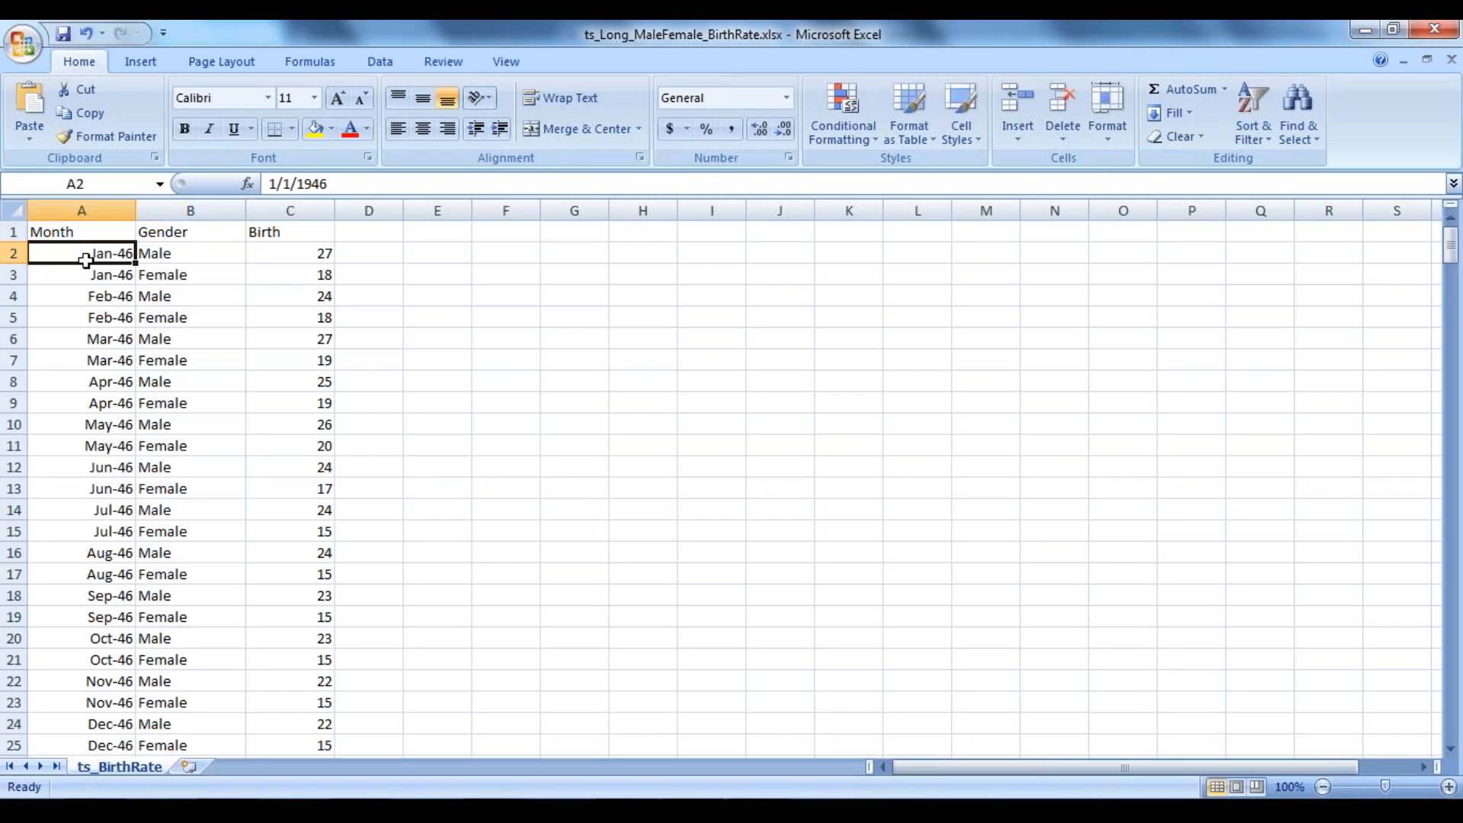
left_click(201, 251)
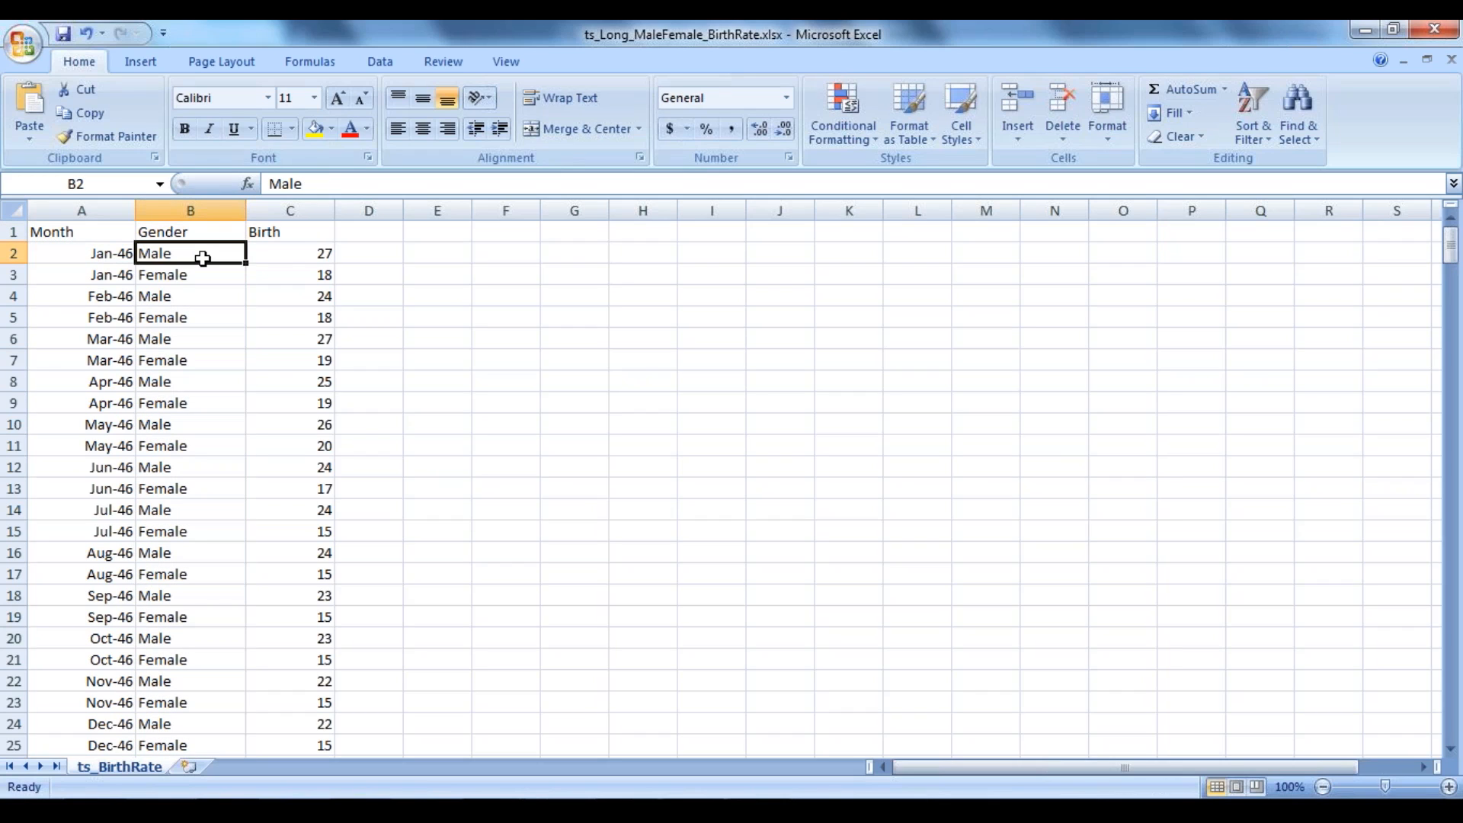
left_click(290, 251)
left_click(106, 275)
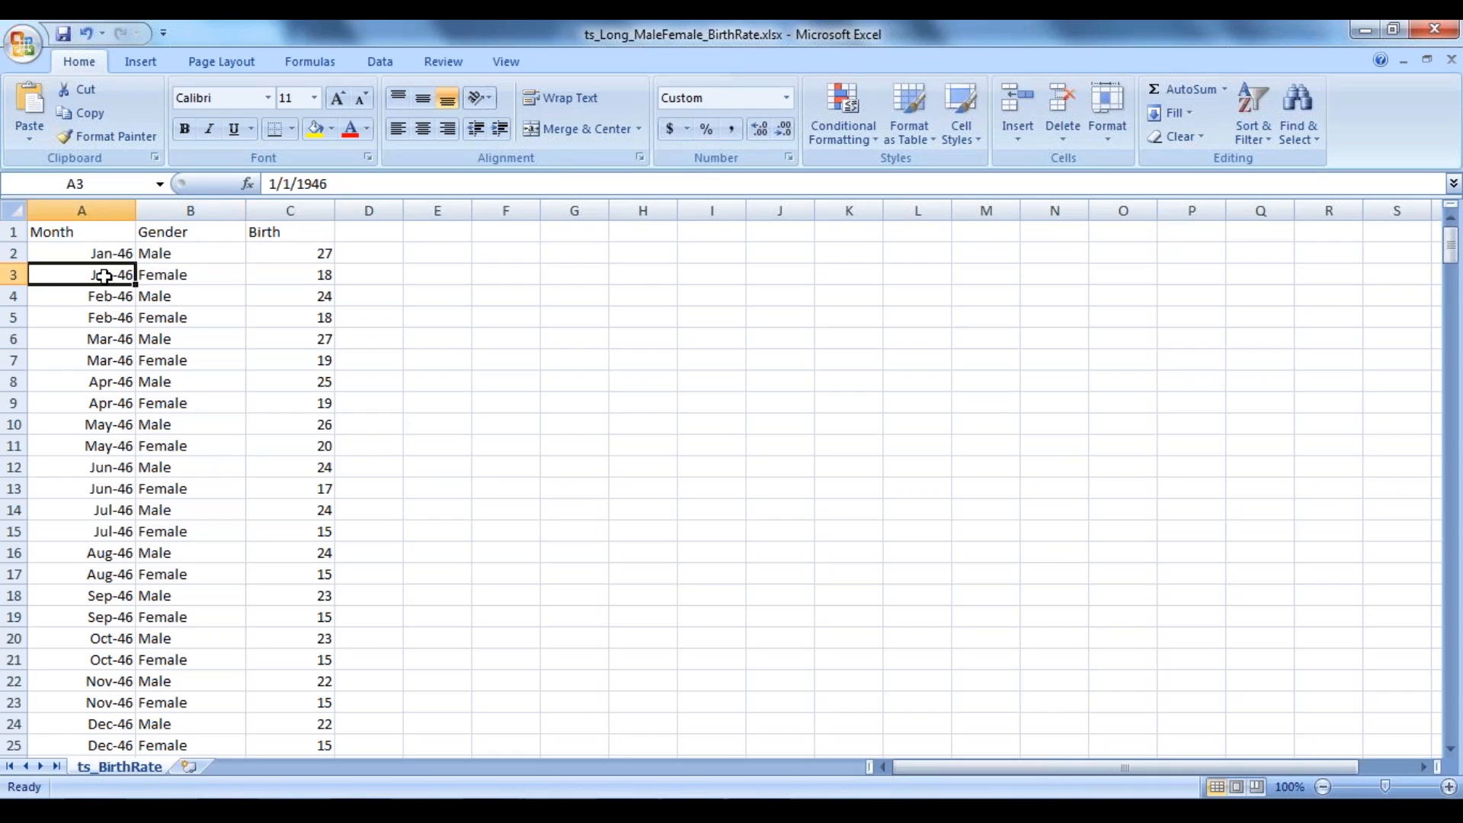
left_click(177, 275)
left_click(293, 273)
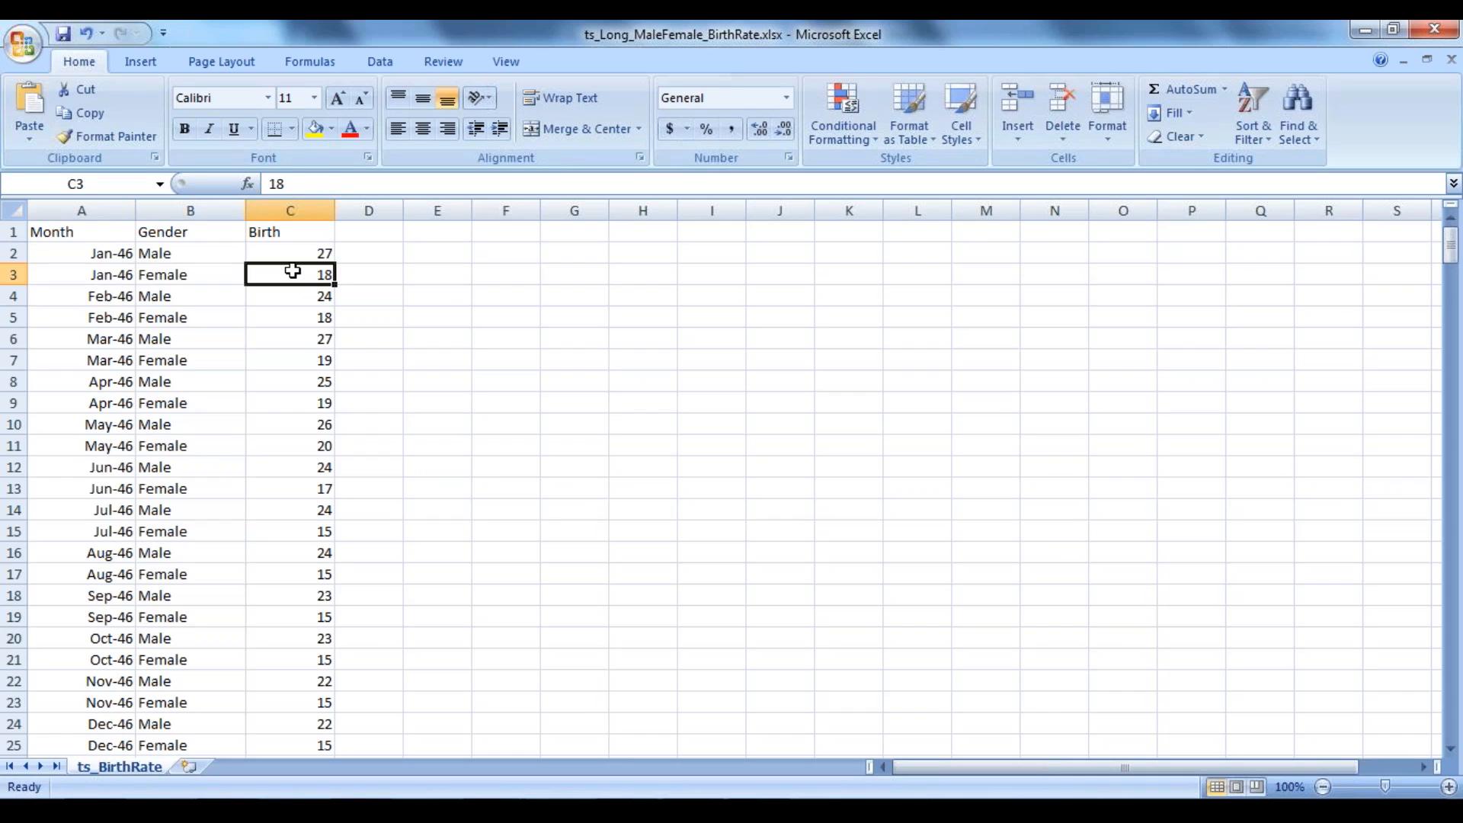
Step: Examine the Month, Gender and Birth entries from February 1946 onward, where each month has one male and one female record
left_click(89, 295)
left_click(91, 315)
left_click(105, 377)
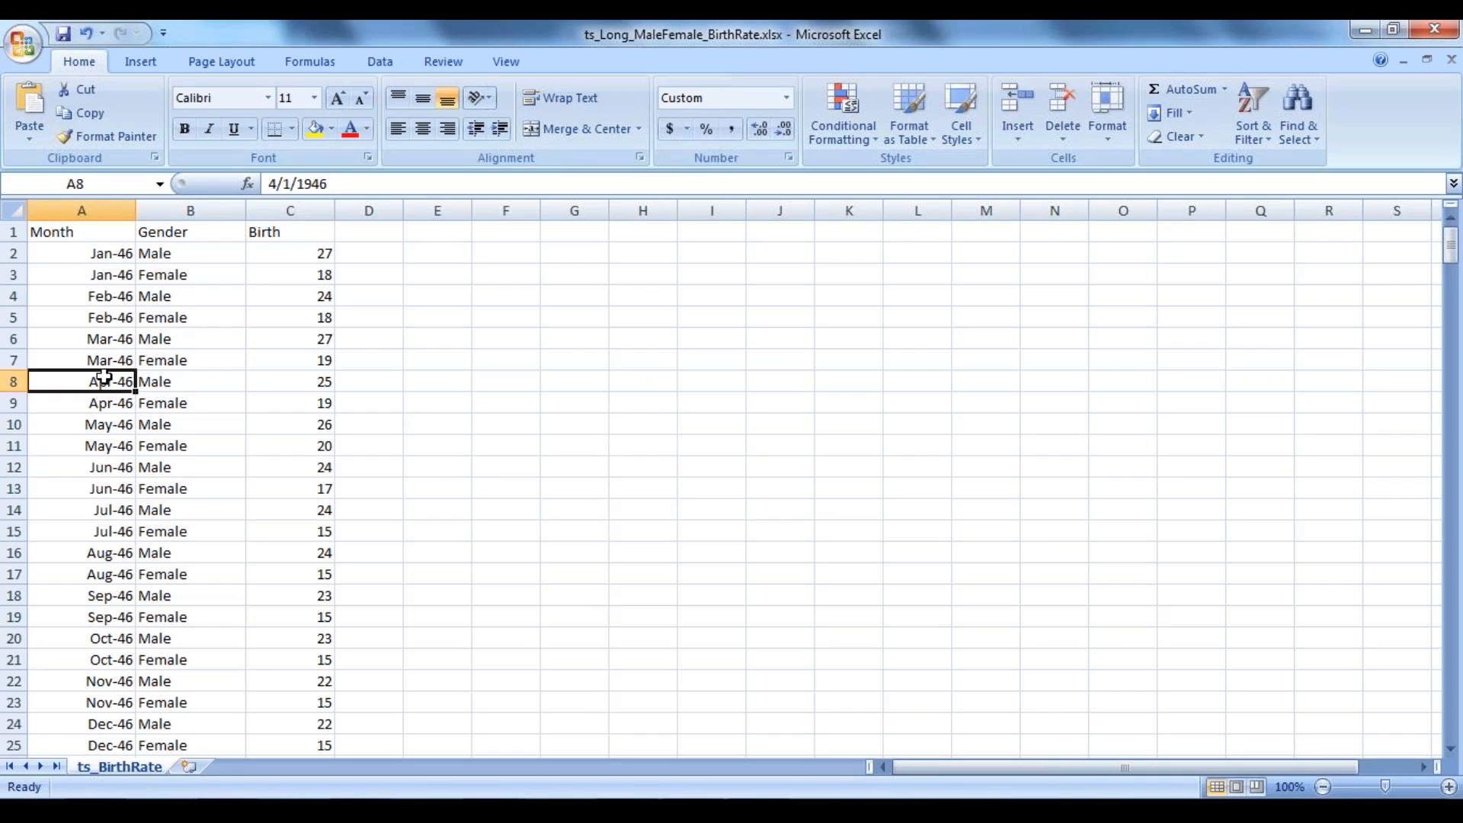
left_click(156, 296)
left_click(172, 316)
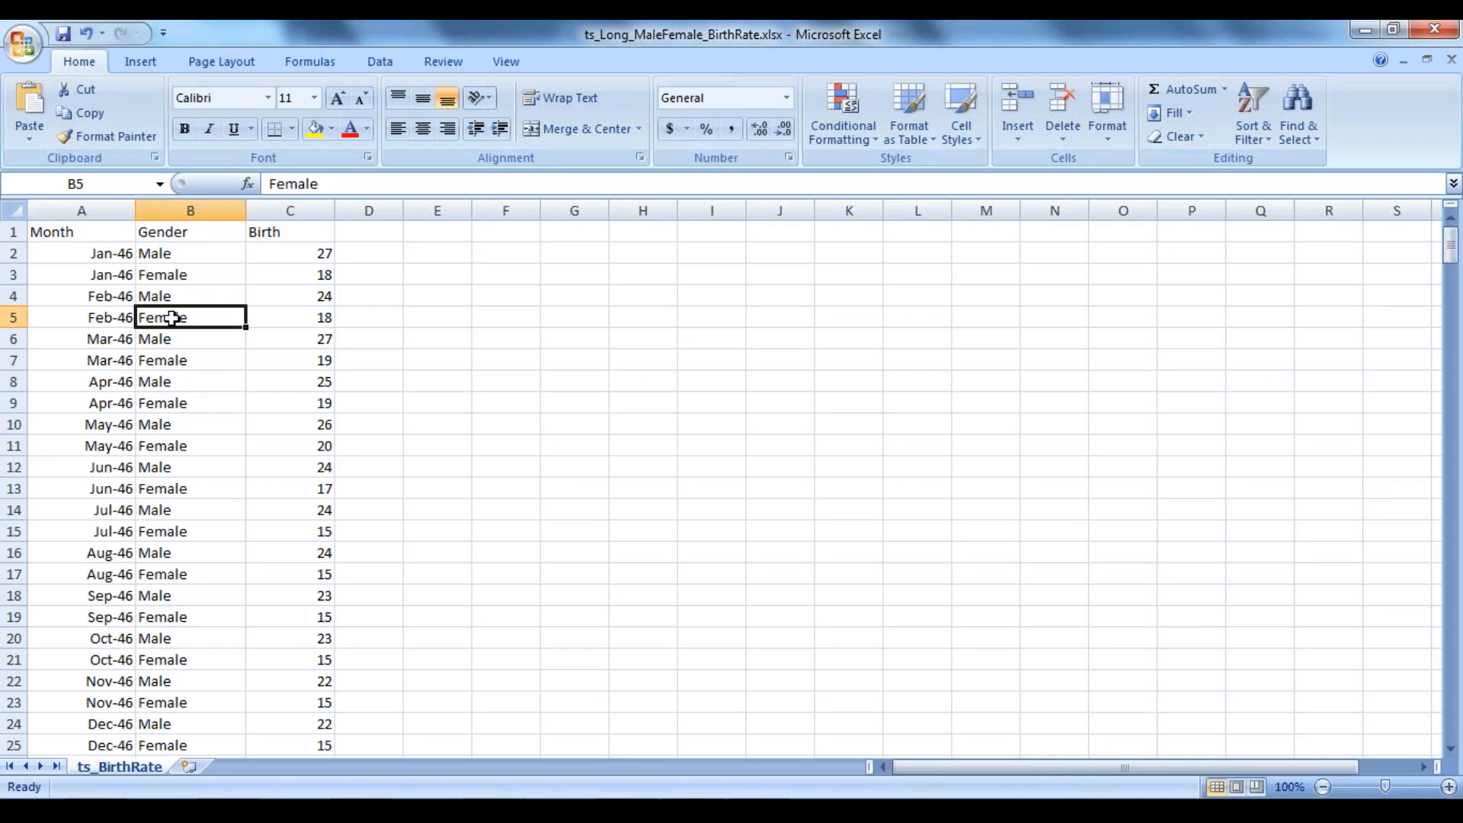
left_click(300, 316)
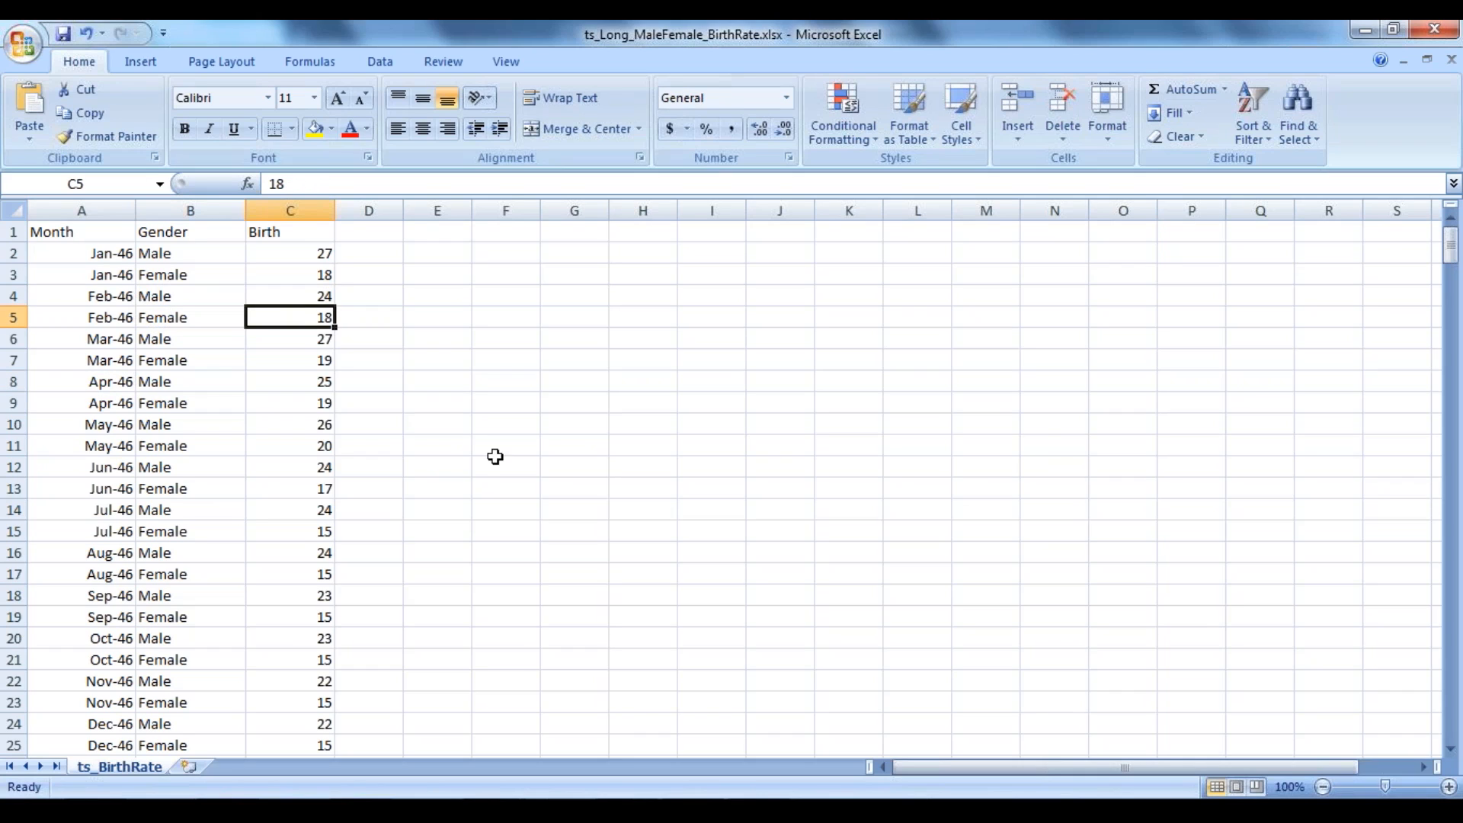
Step: Compare the January 1946 row in ts_Wide_MaleFemale_BirthRate.csv with its male and female rows in ts_Long_MaleFemale_BirthRate.xlsx
left_click(425, 712)
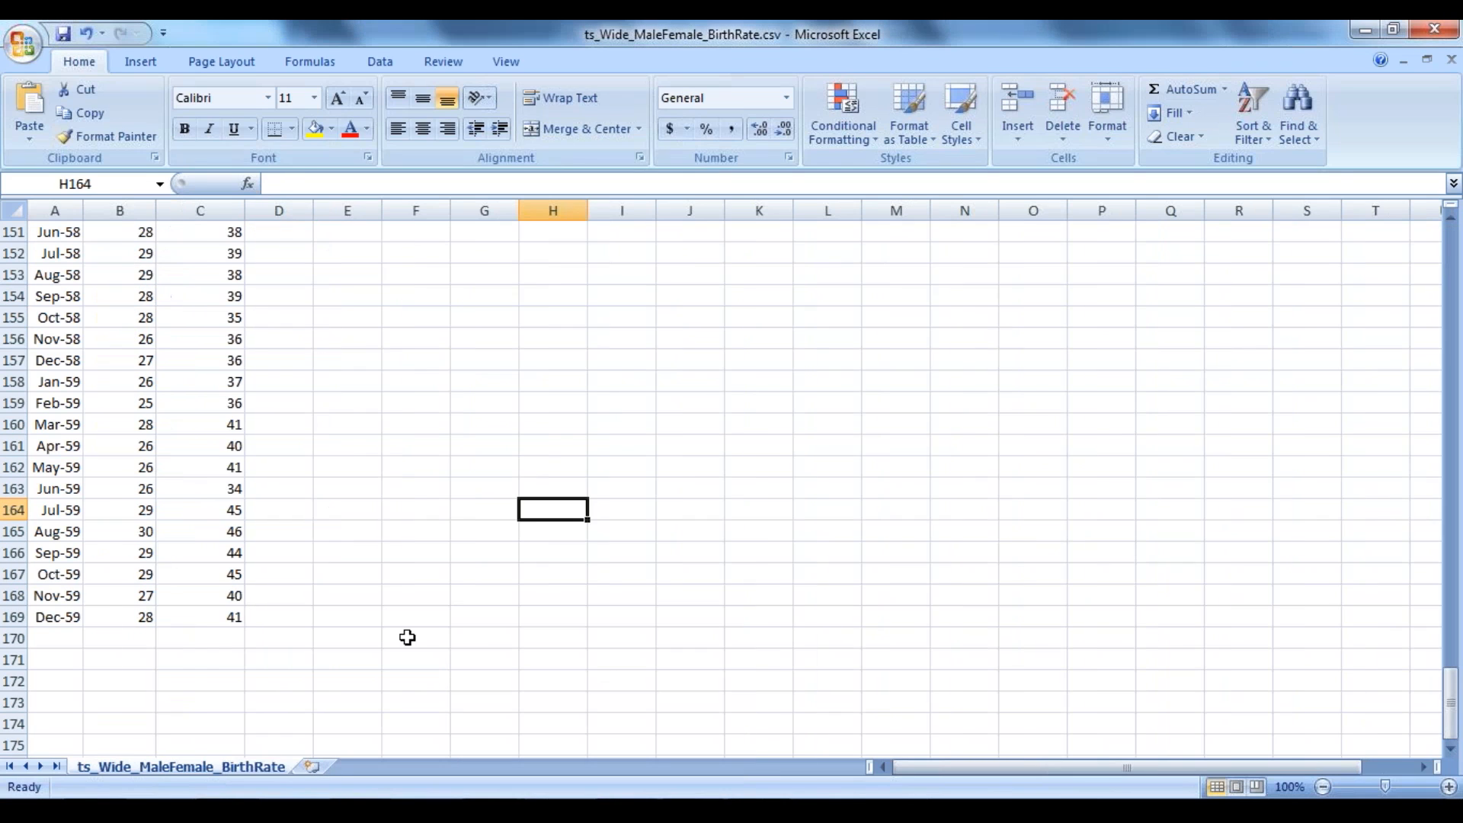
left_click(65, 465)
key("ctrl+Home")
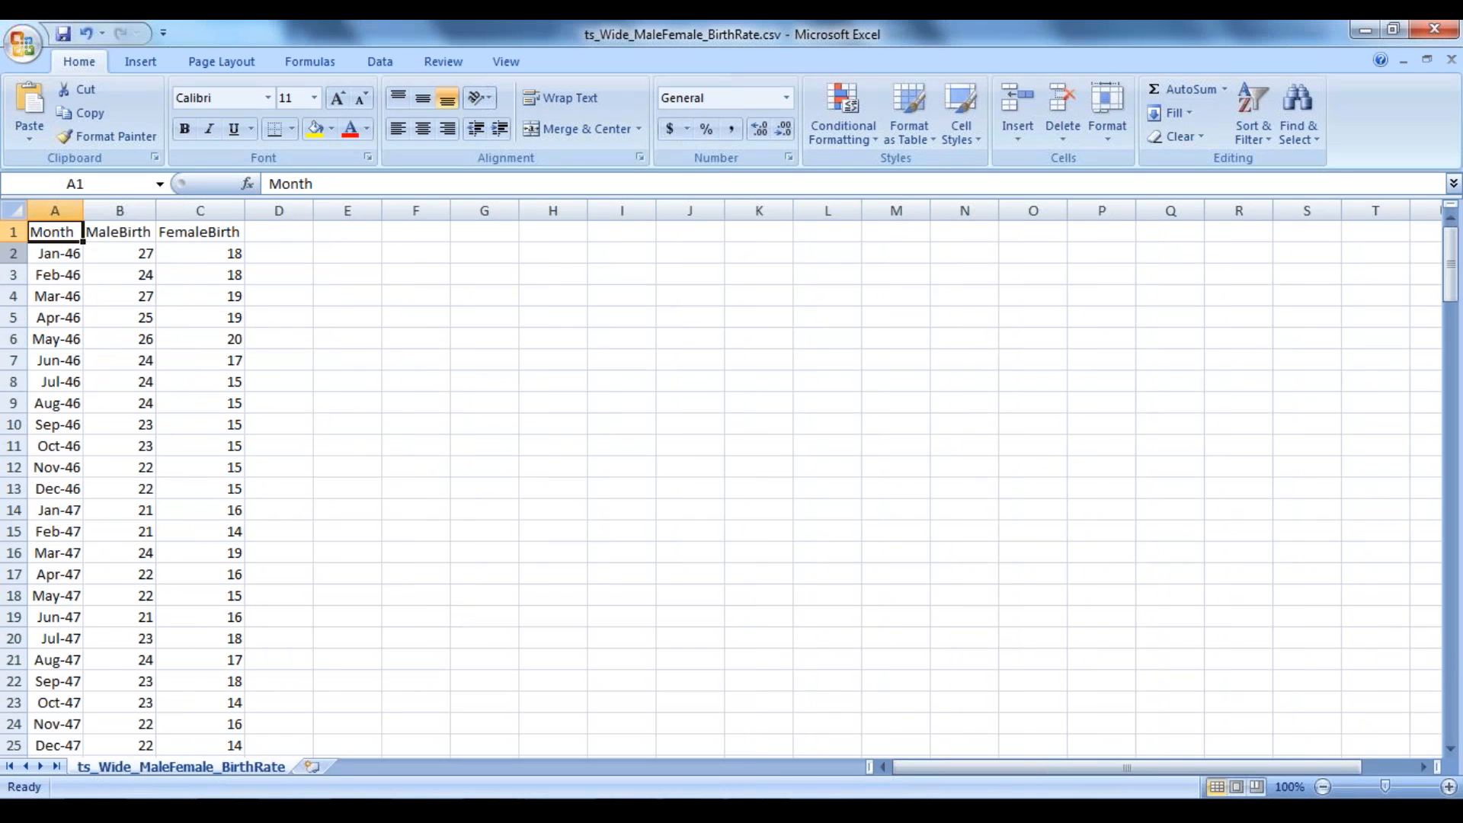
left_click(13, 254)
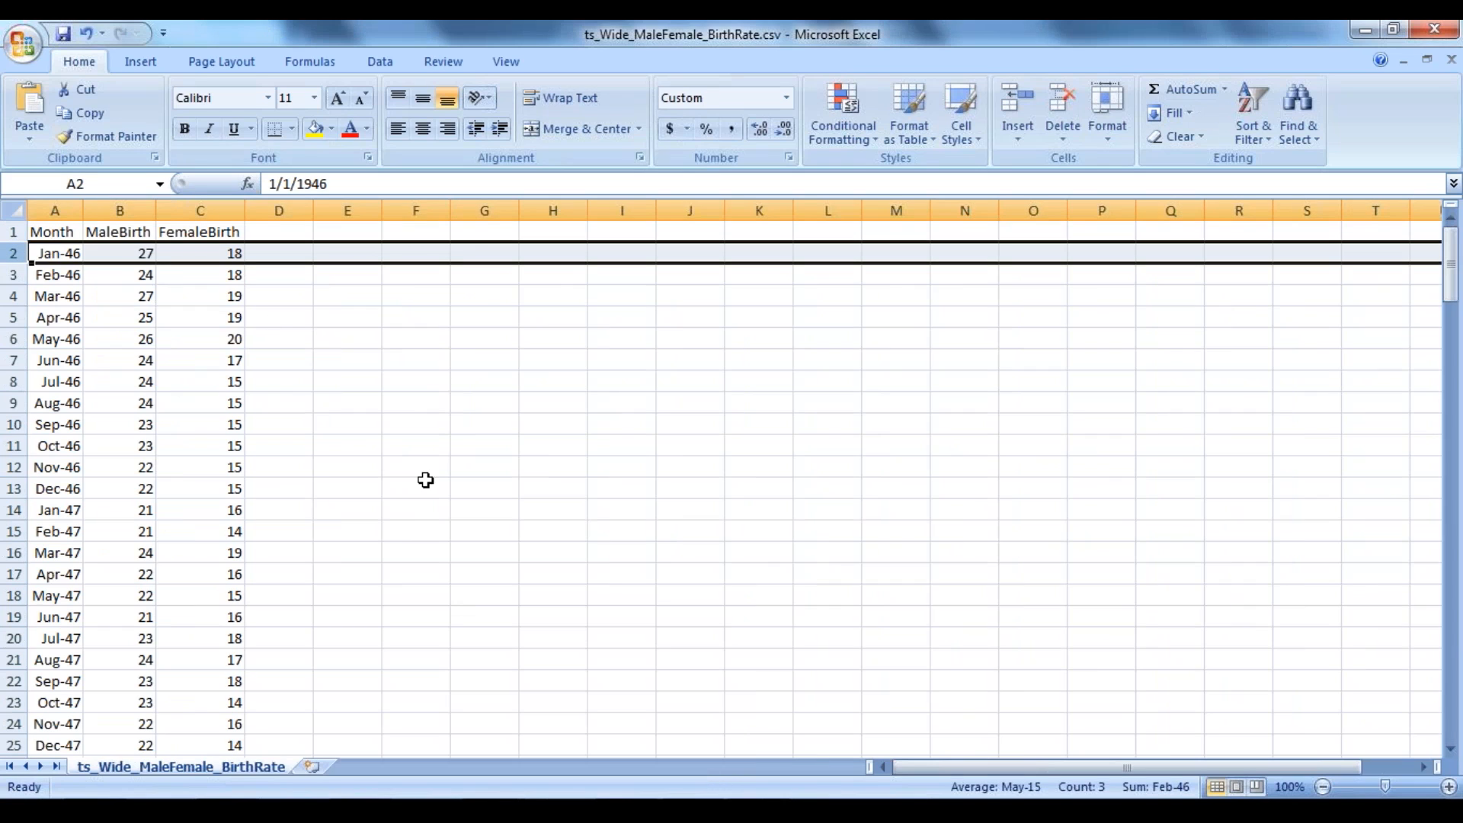
key("alt+Tab")
left_click_drag(114, 254, 313, 268)
key("alt+Tab")
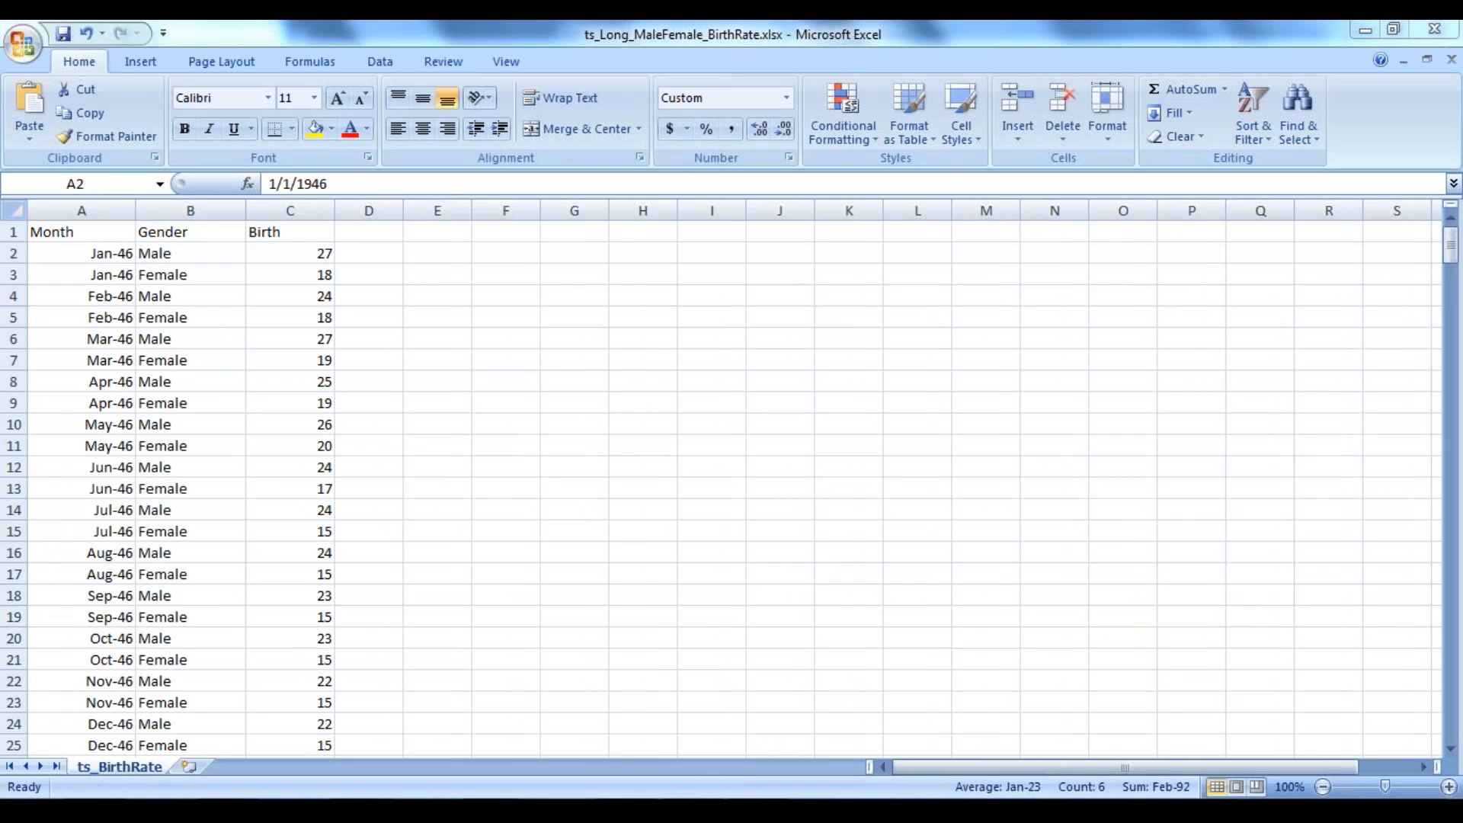
Step: Compare the February 1946 row of the wide file with rows 4 and 5 of the long file
left_click(15, 275)
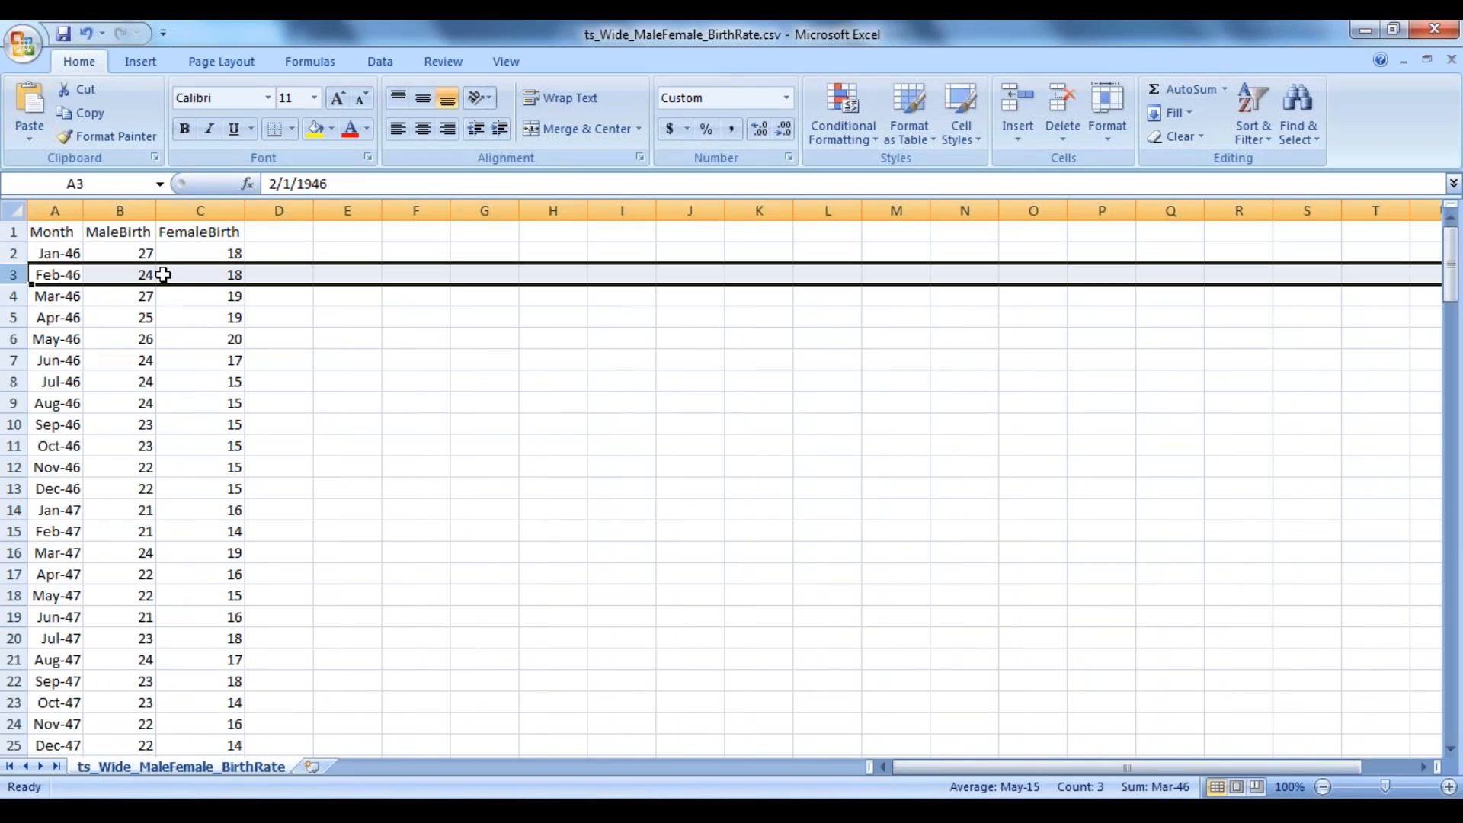
key("alt+Tab")
left_click_drag(144, 296, 328, 321)
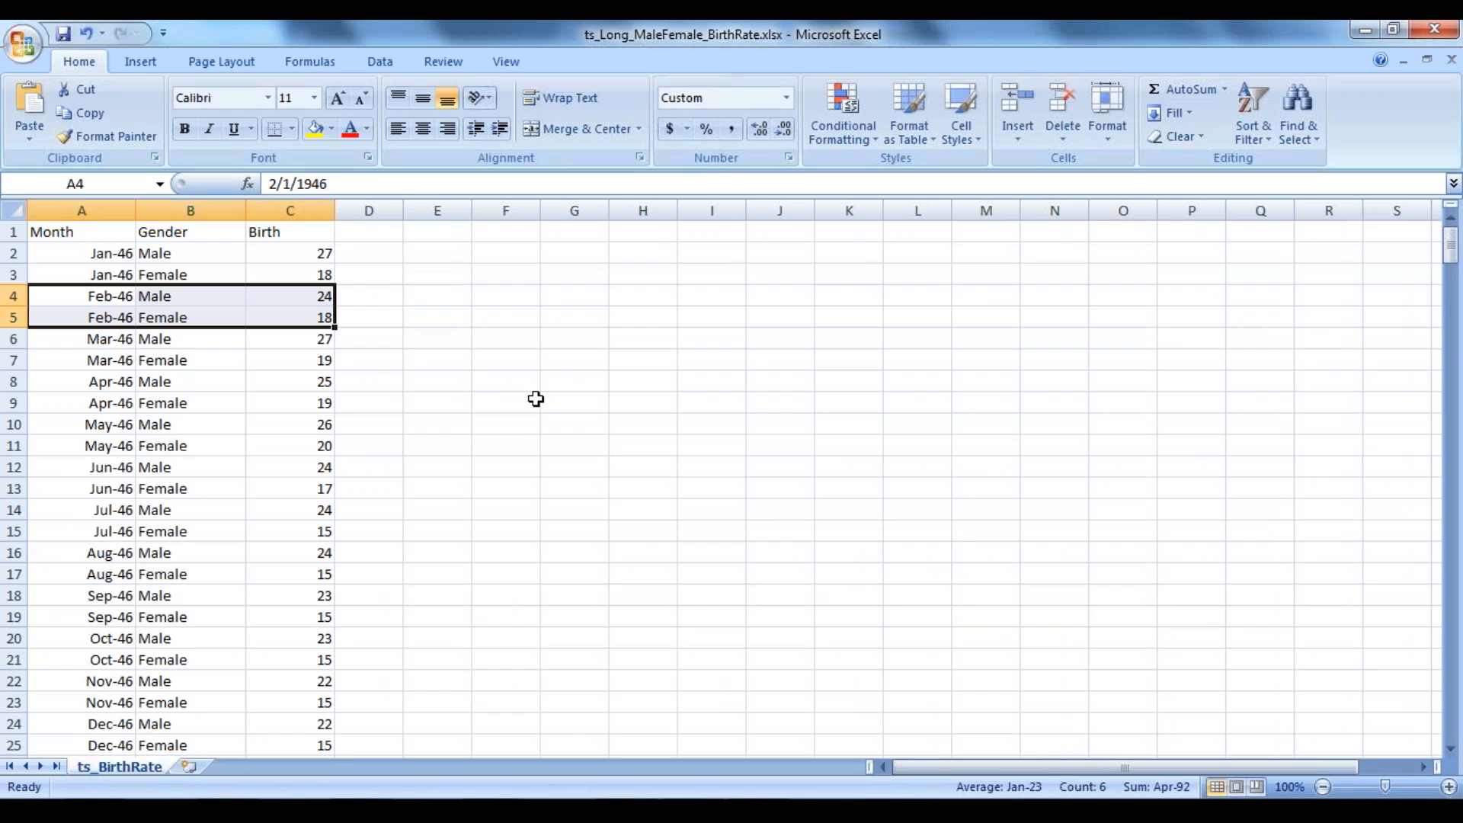
Step: Switch to the Tableau Batch 2016_09_03 folder in Google Drive and select ts_Long_MaleFemale_BirthRate.xlsx
key("alt+Tab")
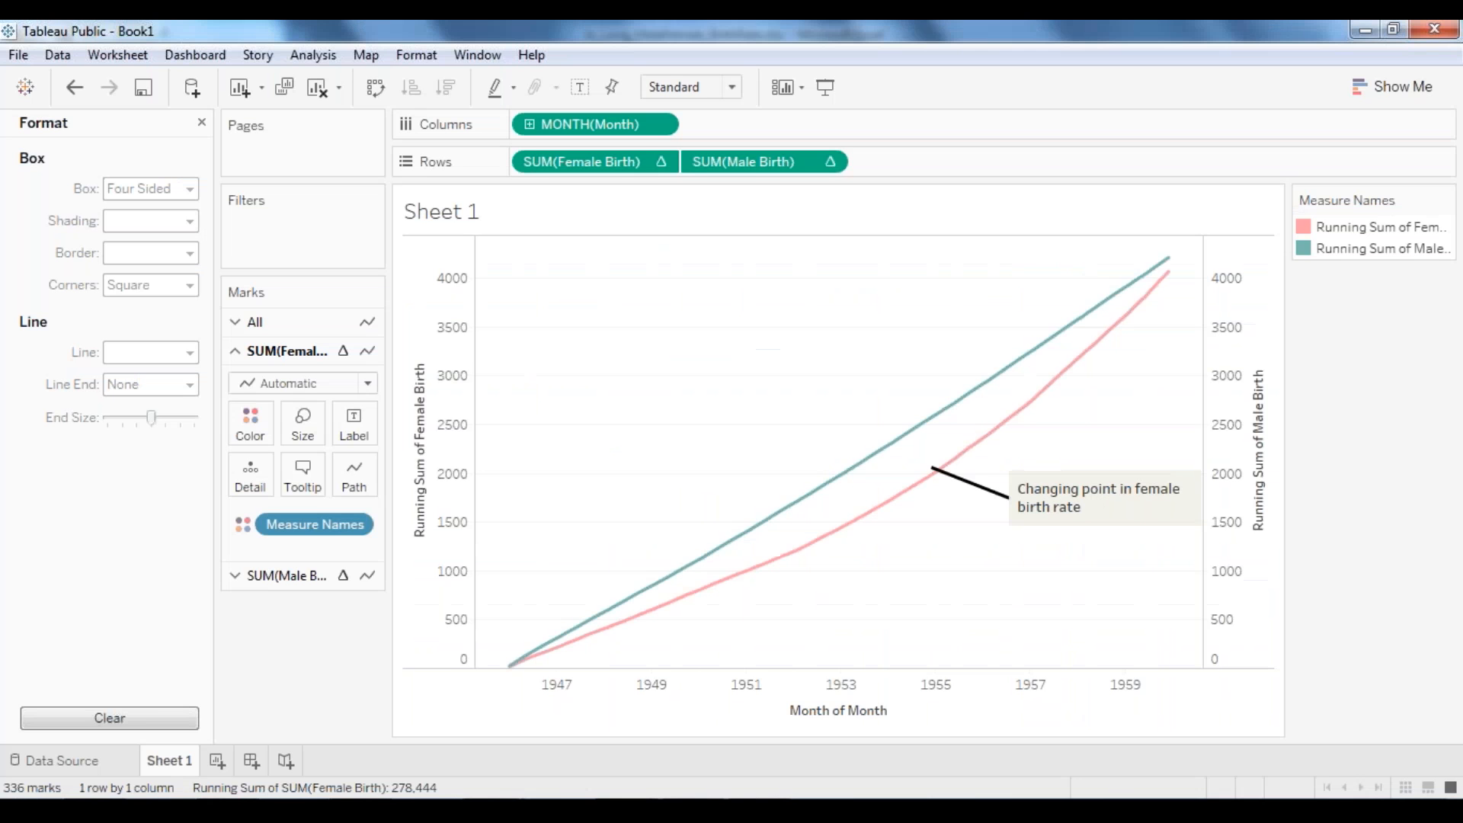
mouse_move(228, 811)
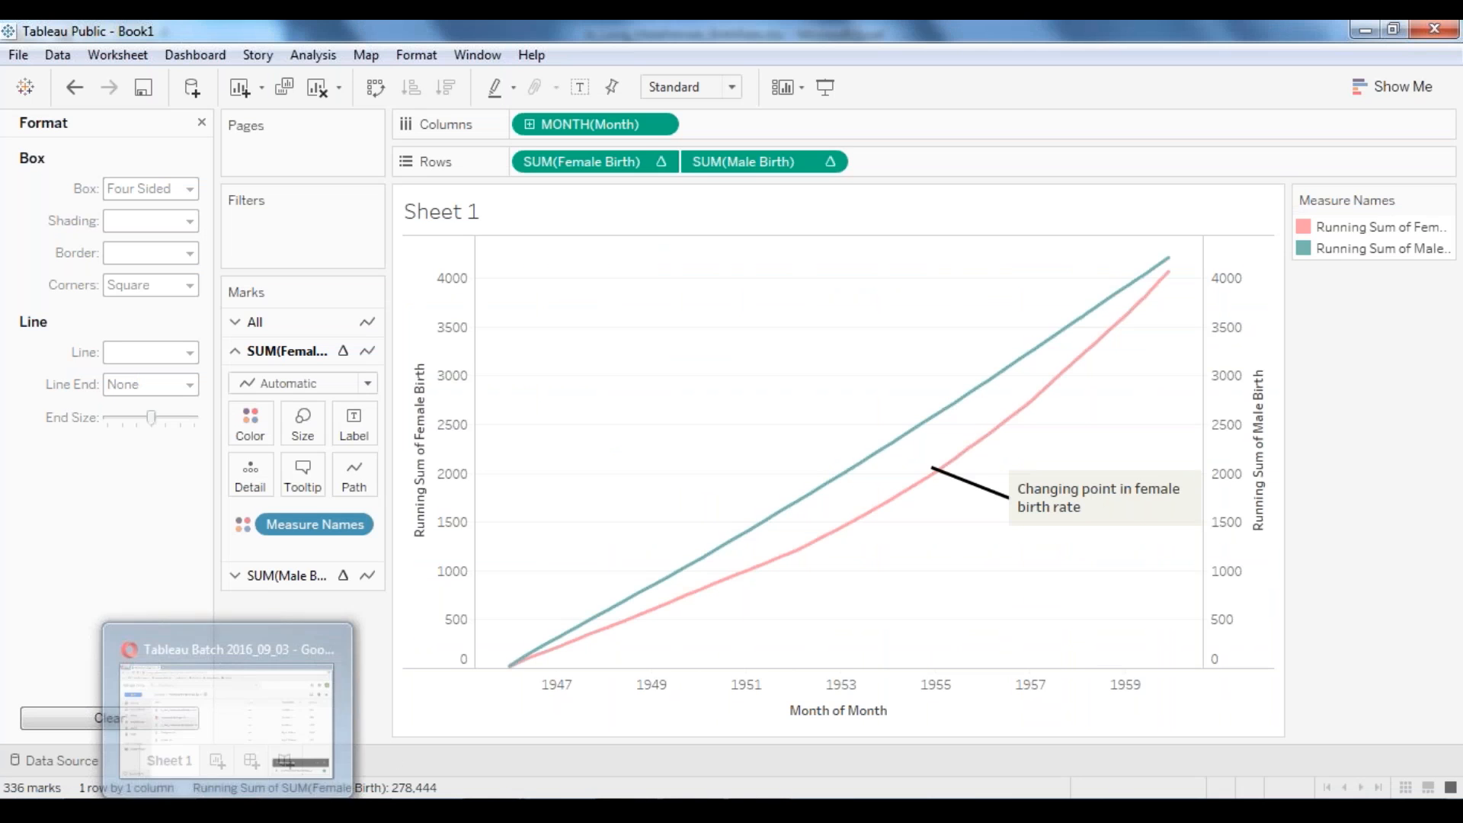
left_click(161, 810)
left_click_drag(251, 684, 489, 648)
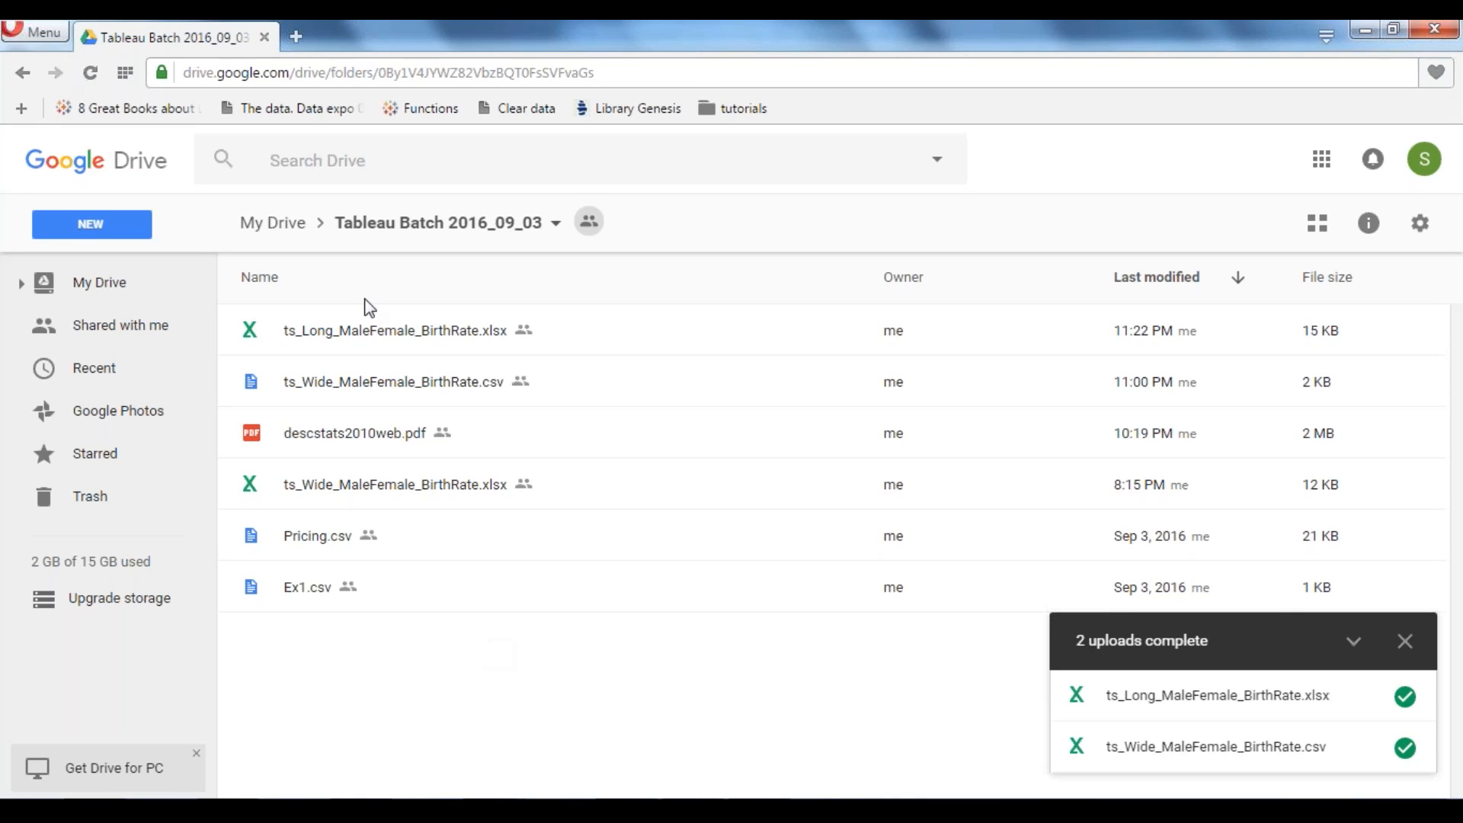
left_click(326, 334)
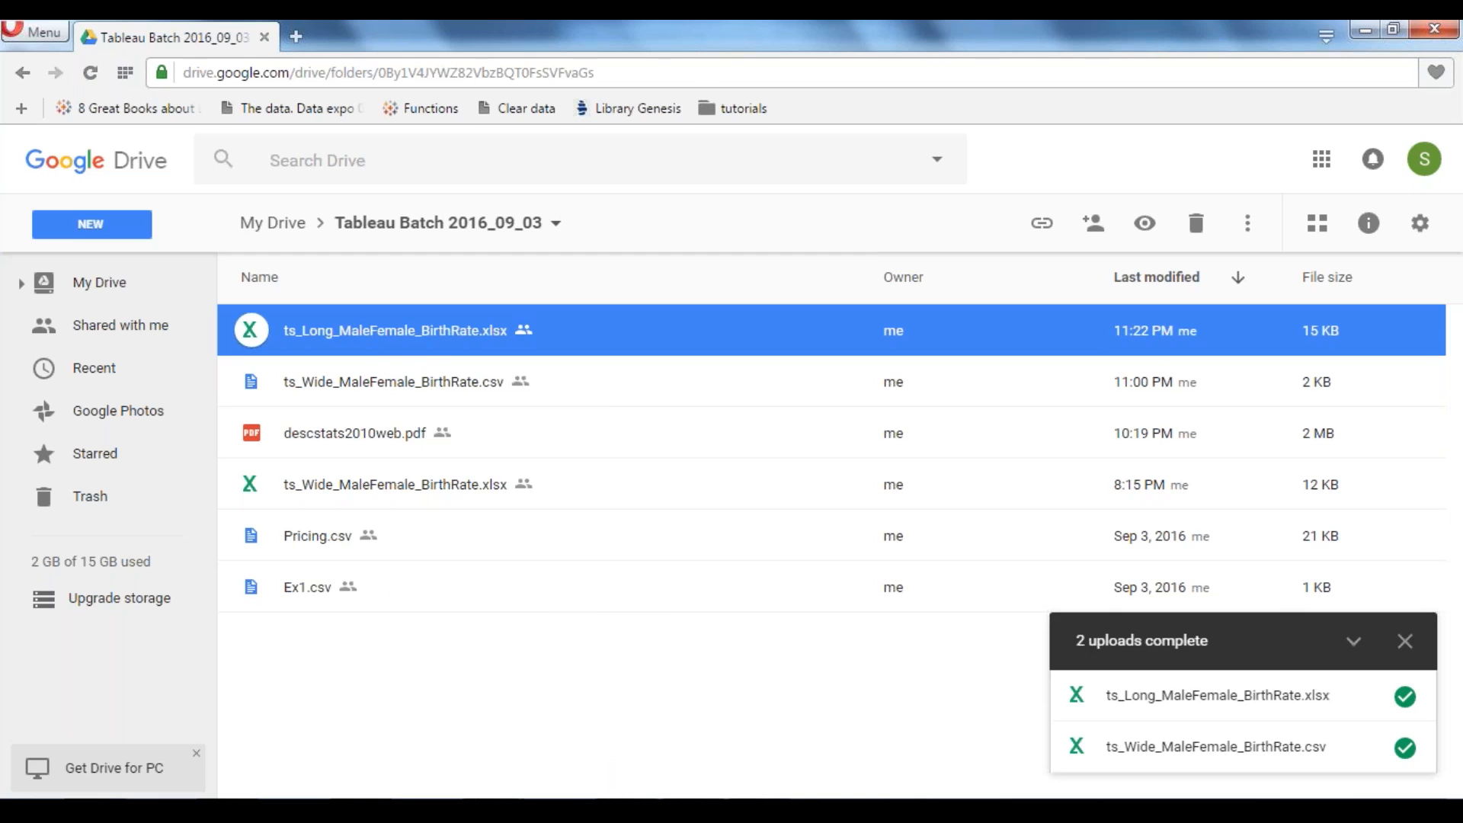
right_click(625, 811)
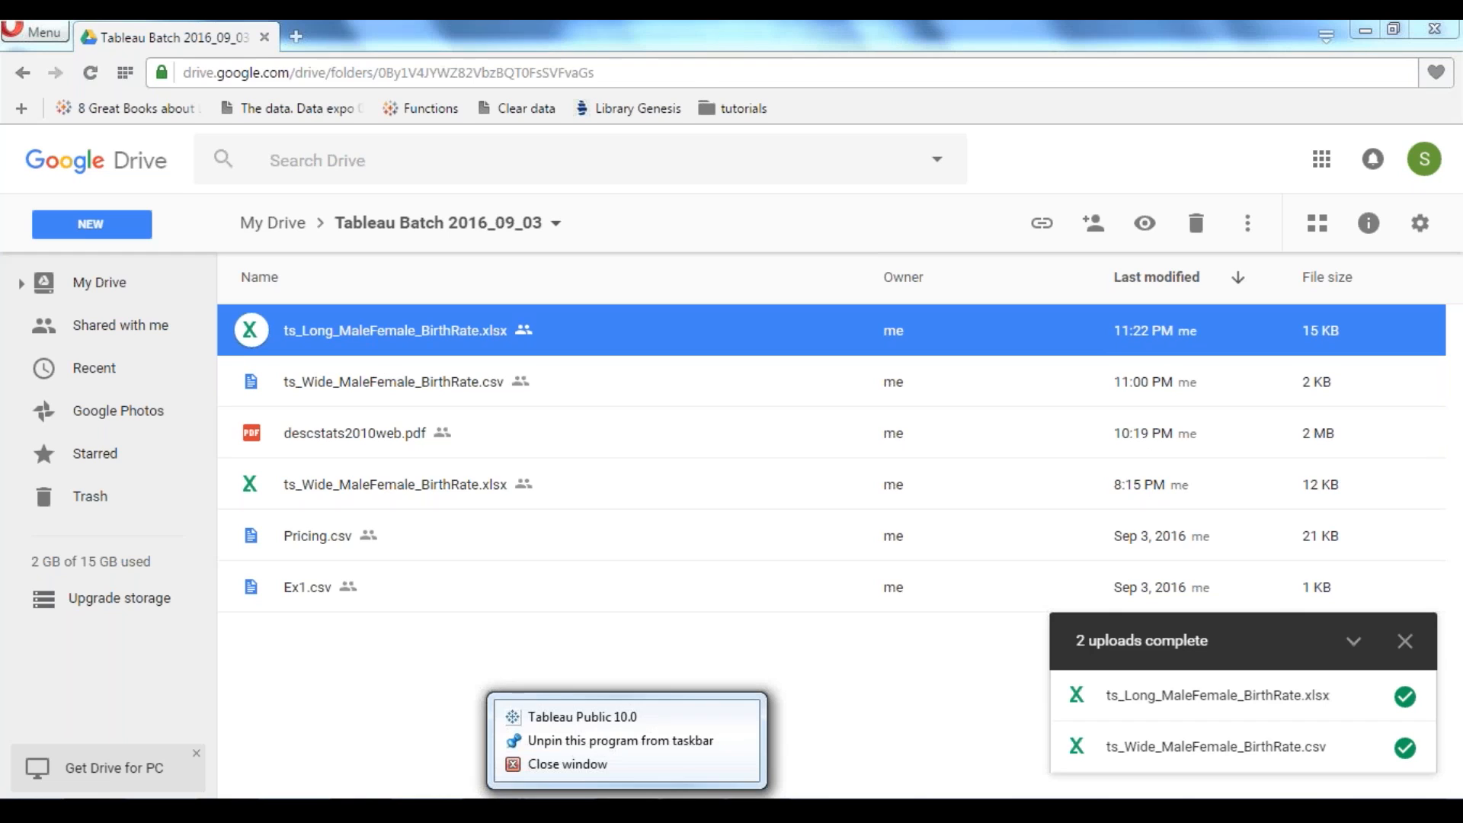
key("Escape")
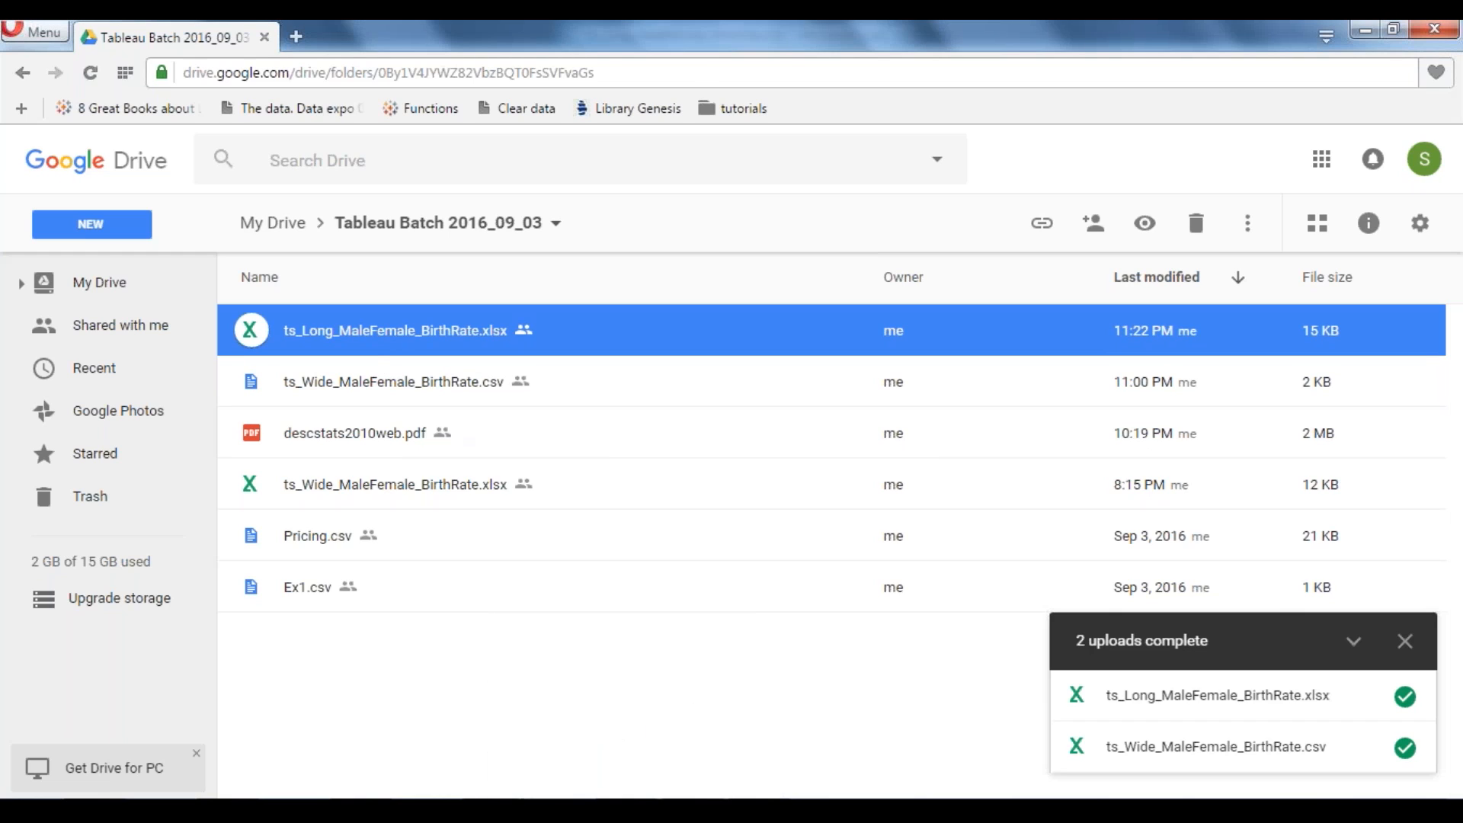
left_click(625, 812)
right_click(625, 811)
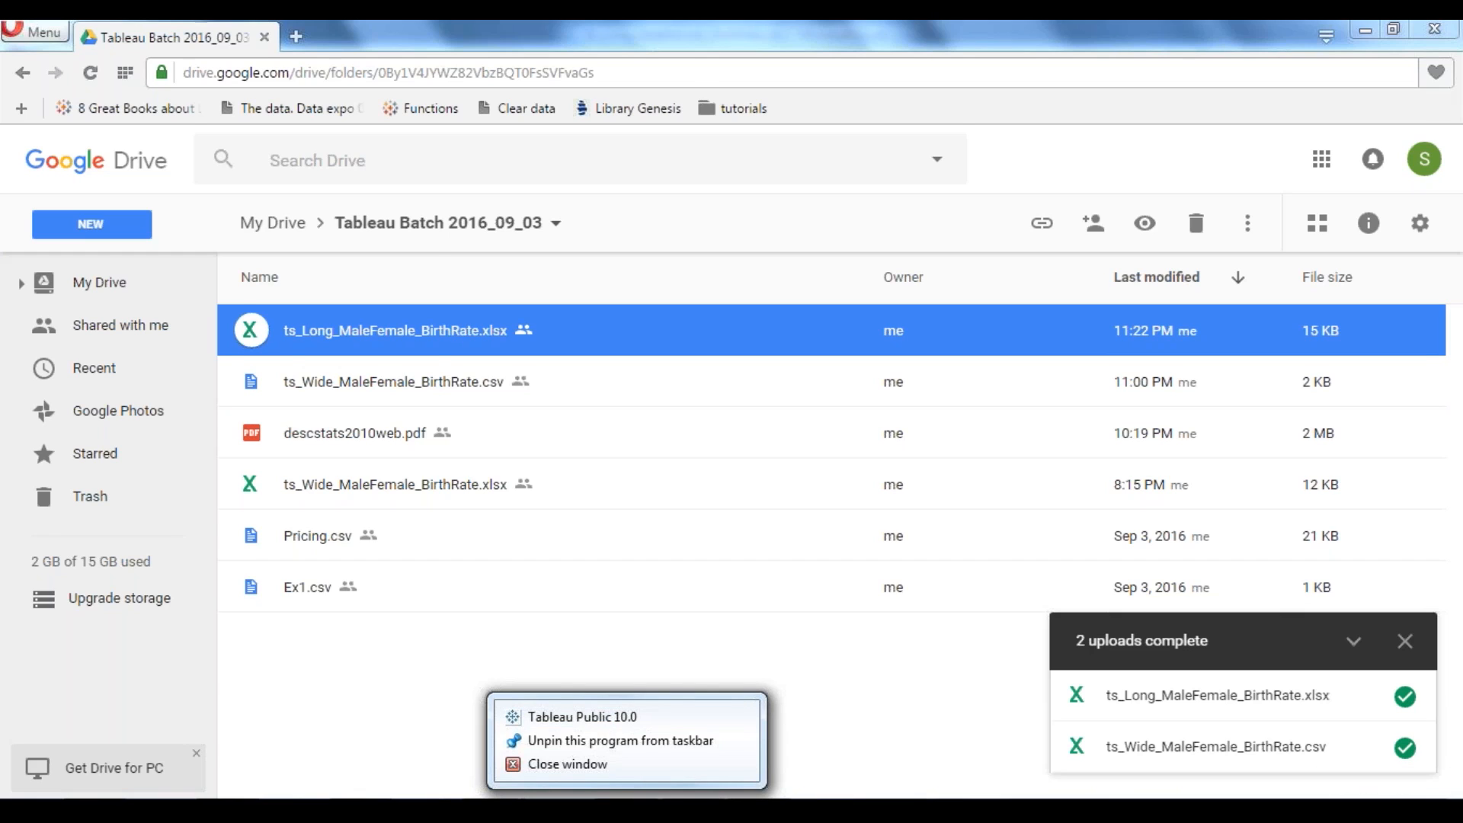
Step: Launch a second instance of Tableau Public 10.0 and maximize its window
left_click(29, 814)
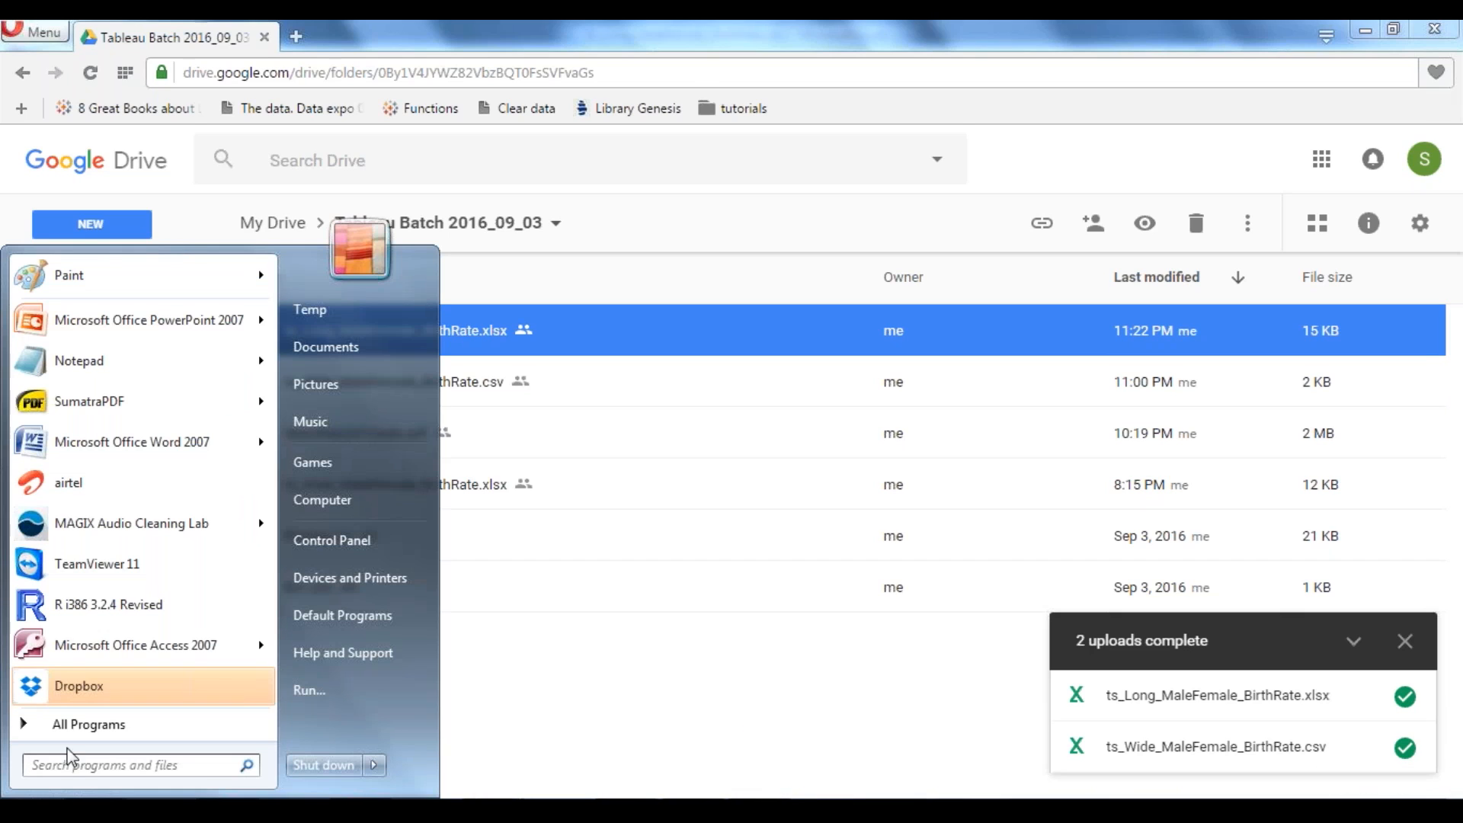
left_click(84, 724)
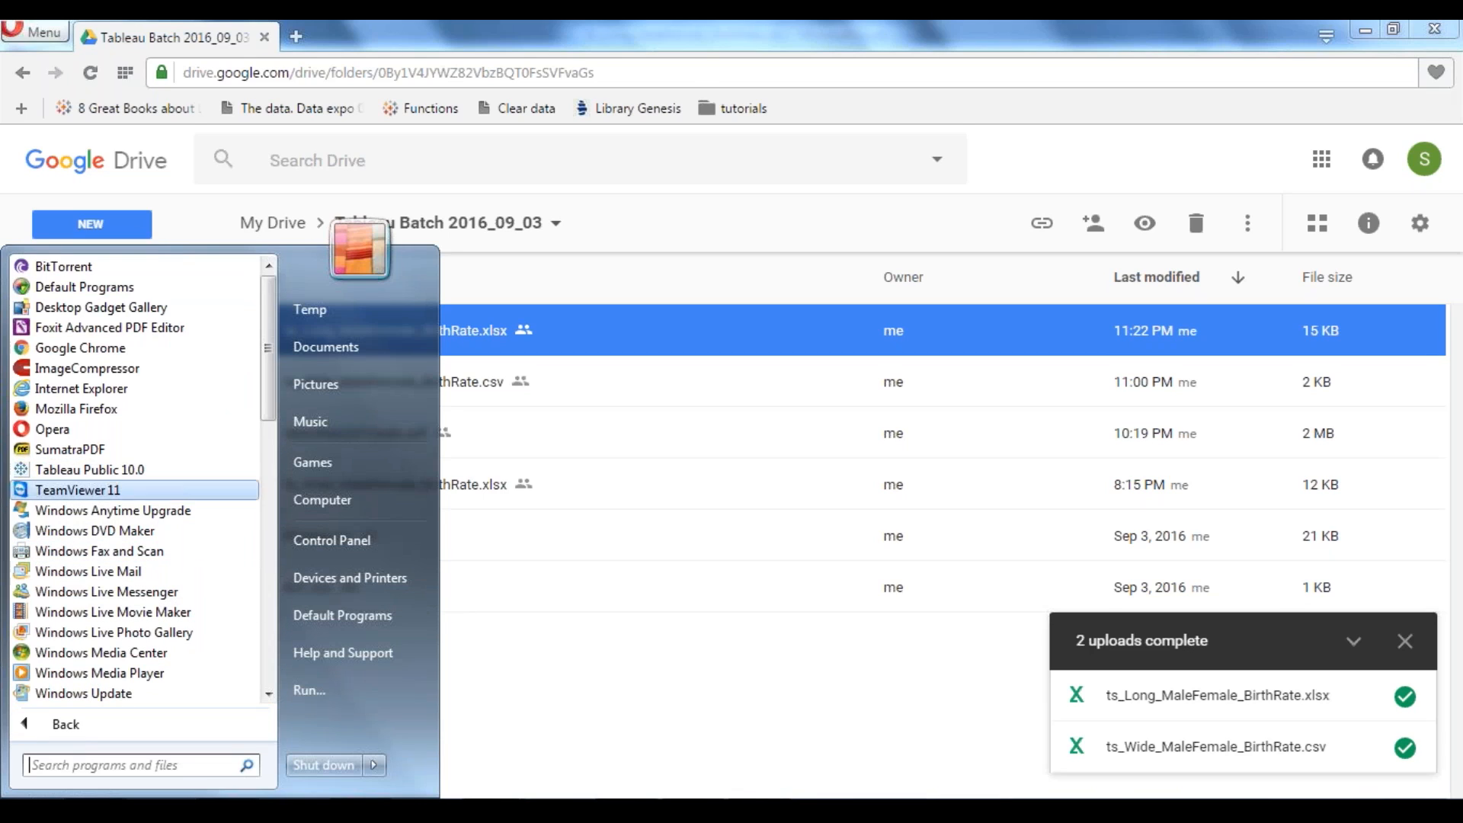
left_click(79, 472)
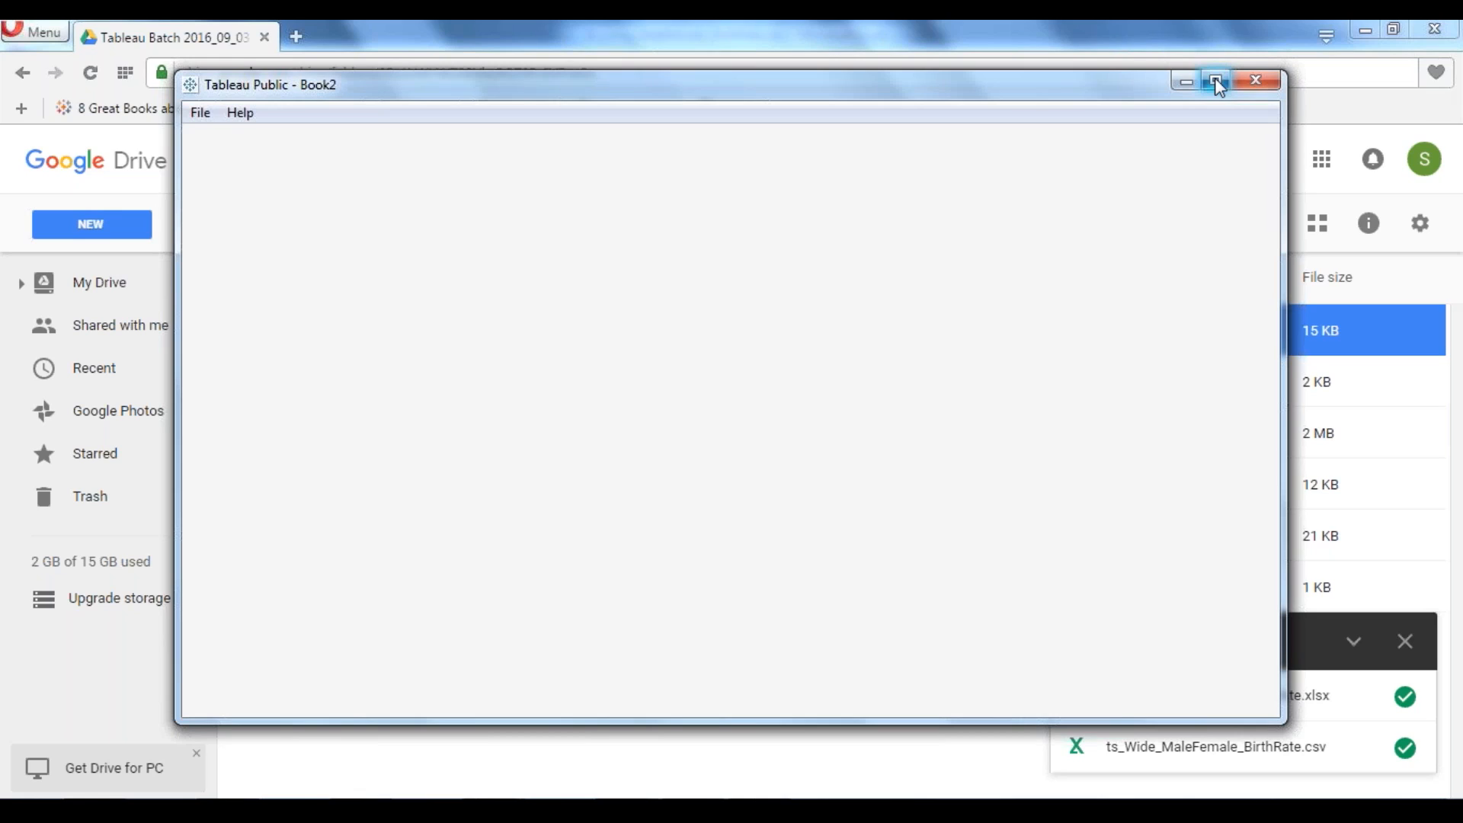
left_click(1217, 82)
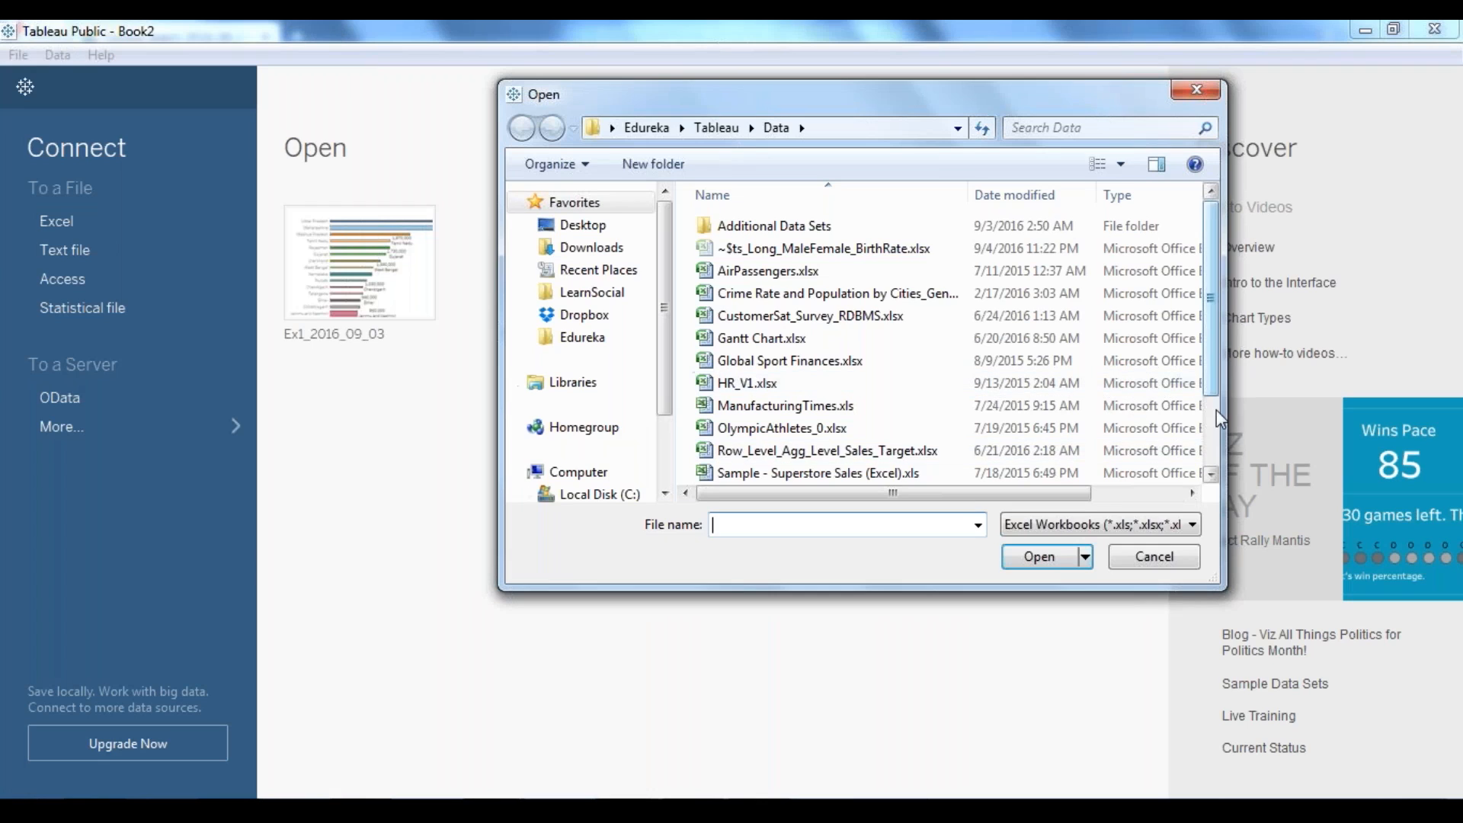
Step: Connect to the Excel workbook ts_Long_MaleFemale_BirthRate.xlsx from the Data folder and go to Sheet 1
left_click_drag(1216, 410, 1214, 451)
left_click(868, 431)
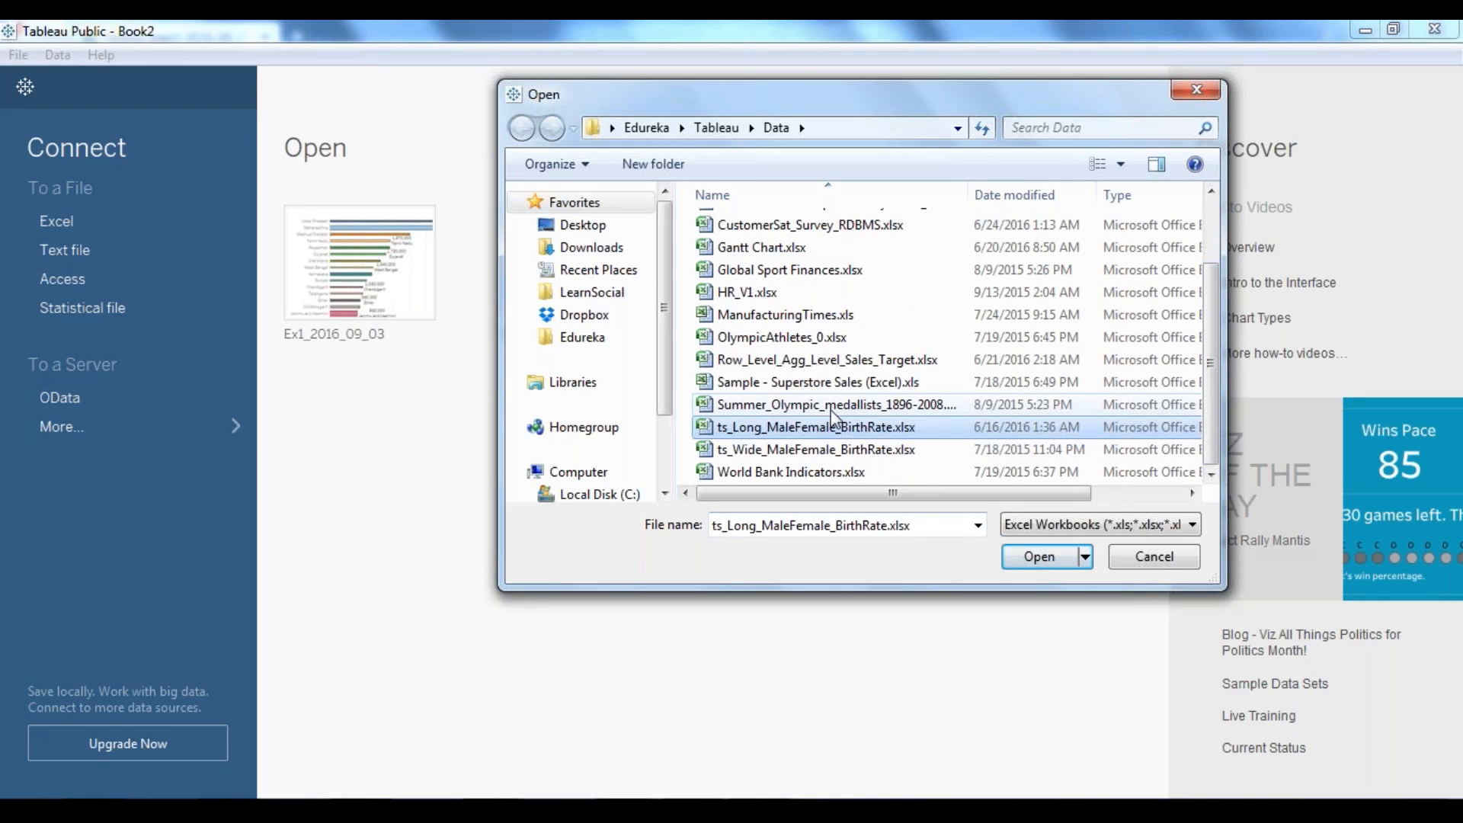
left_click(1044, 561)
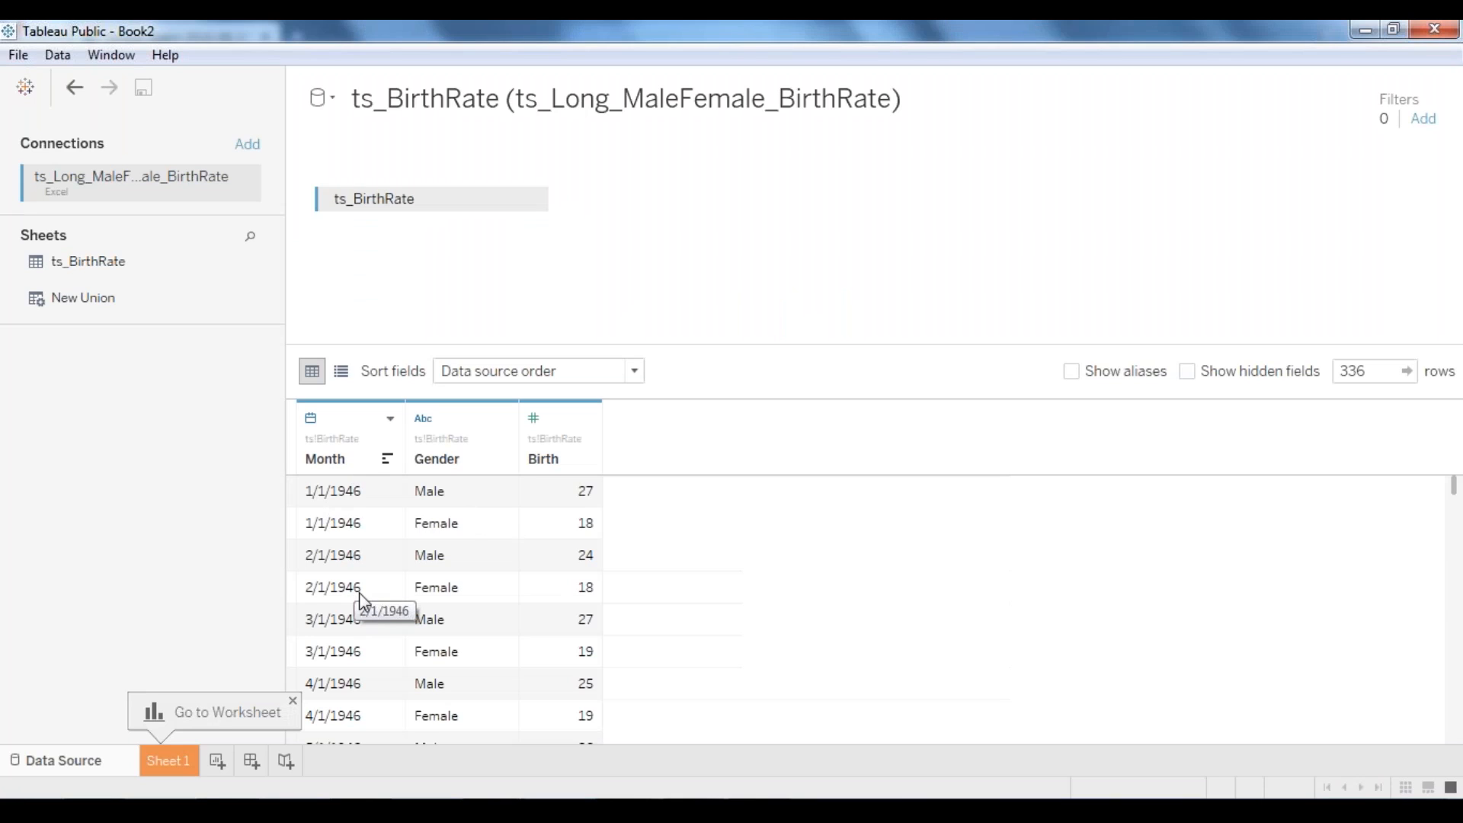
left_click(167, 764)
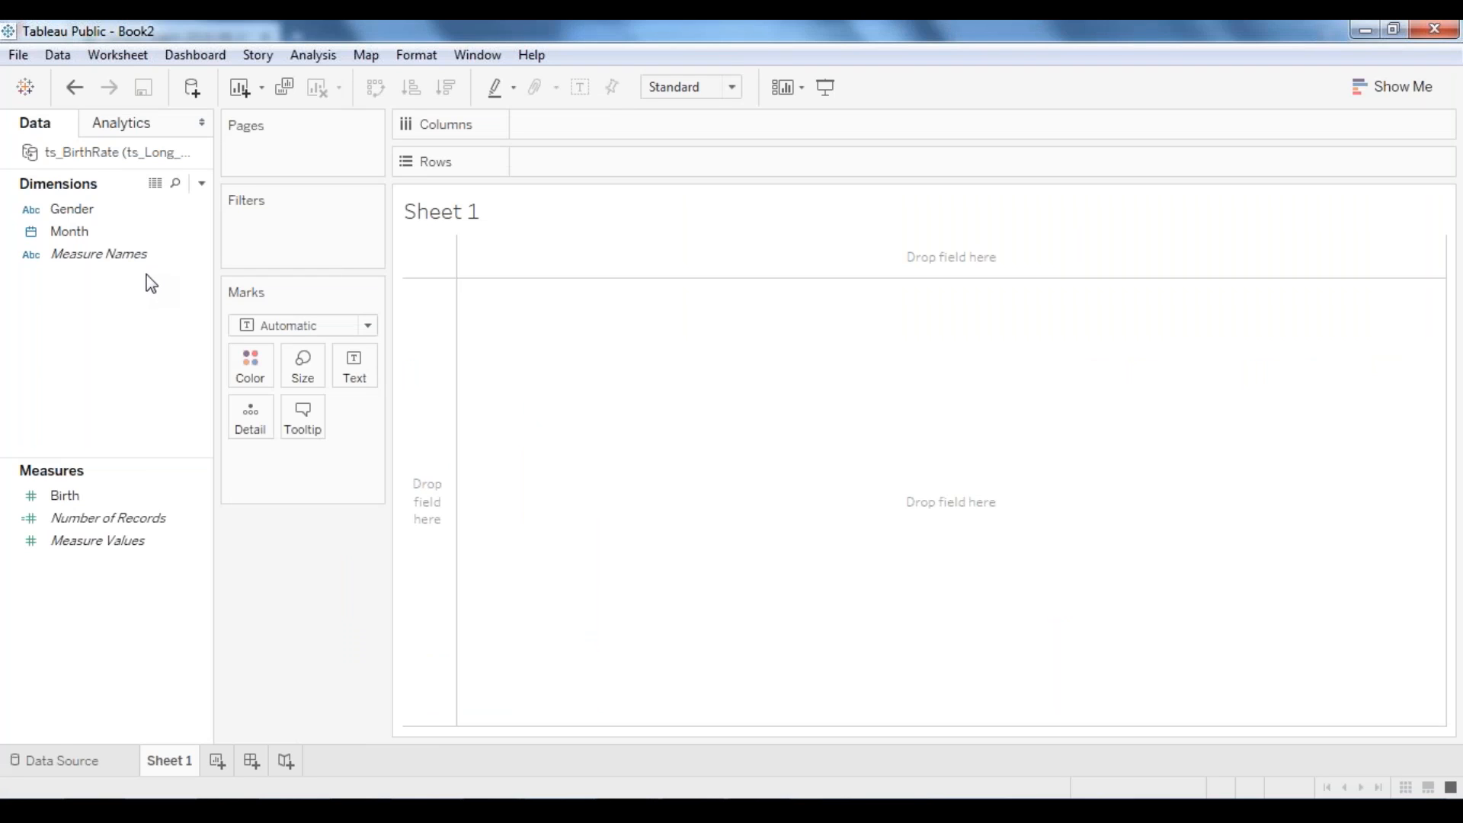
Step: Plot Birth against Month as a continuous line chart and set the date level to continuous Month
left_click(83, 231)
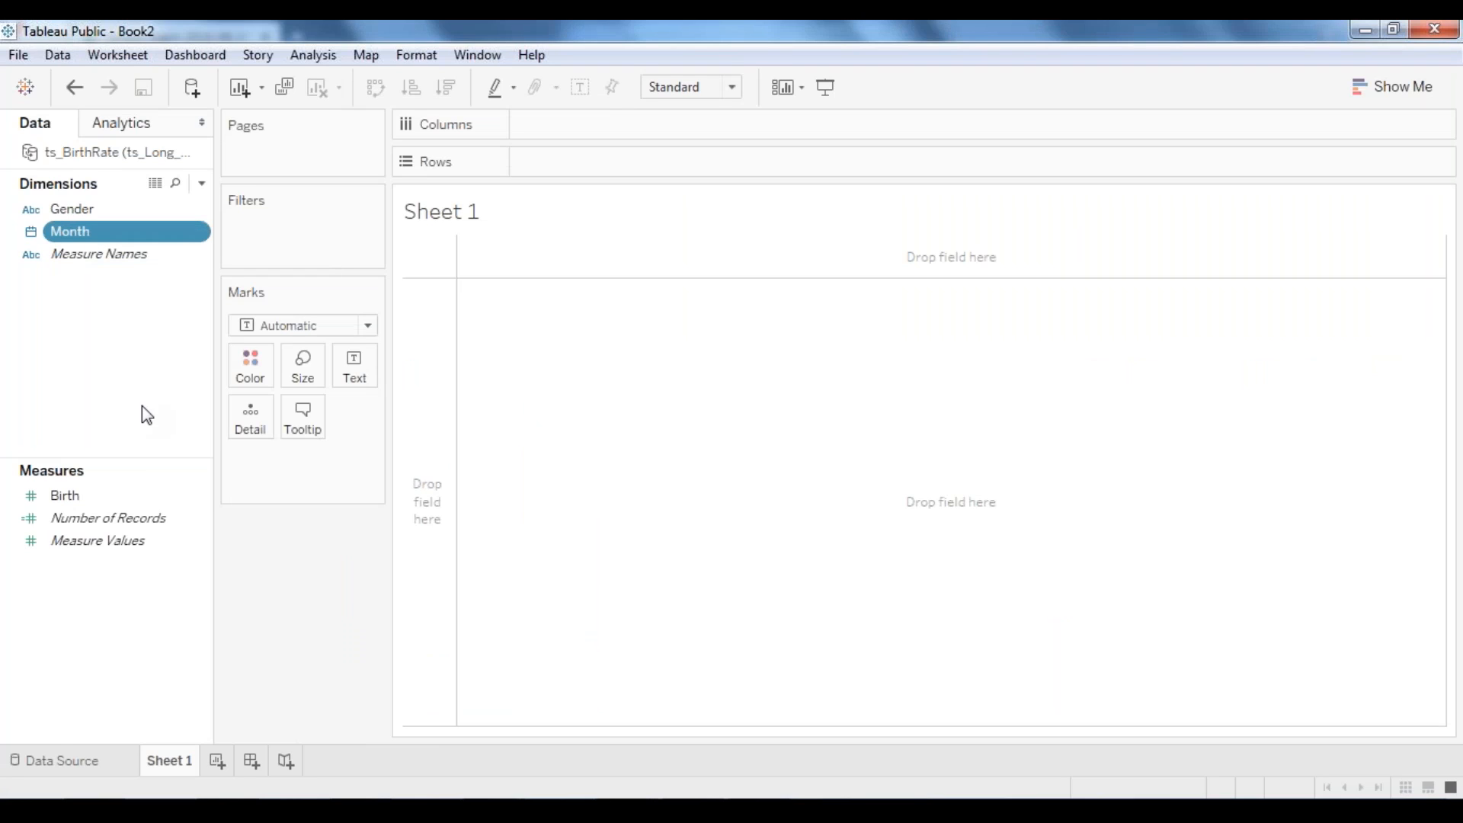
left_click(77, 496, "ctrl")
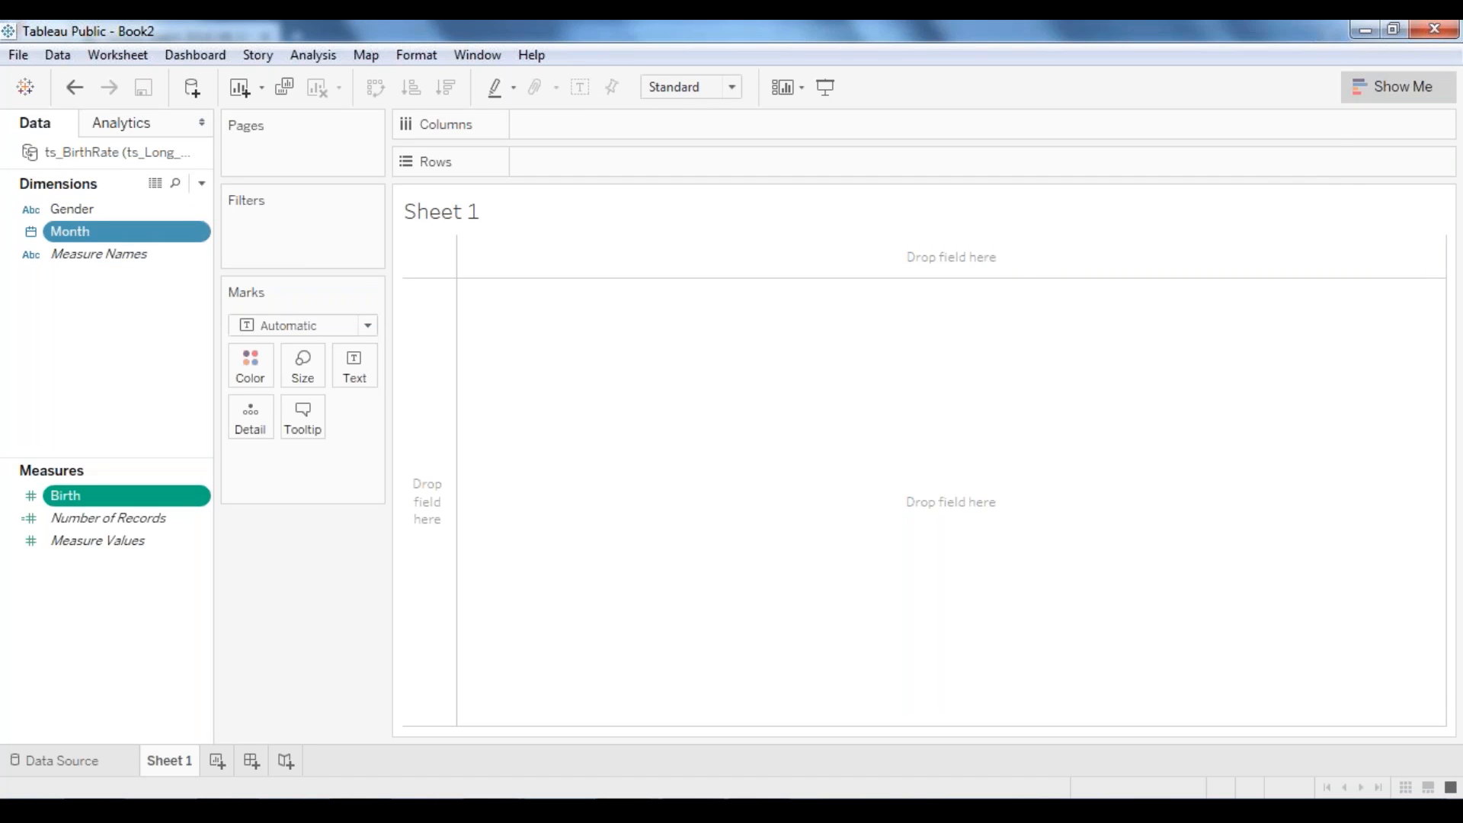
left_click(1392, 86)
left_click(1293, 351)
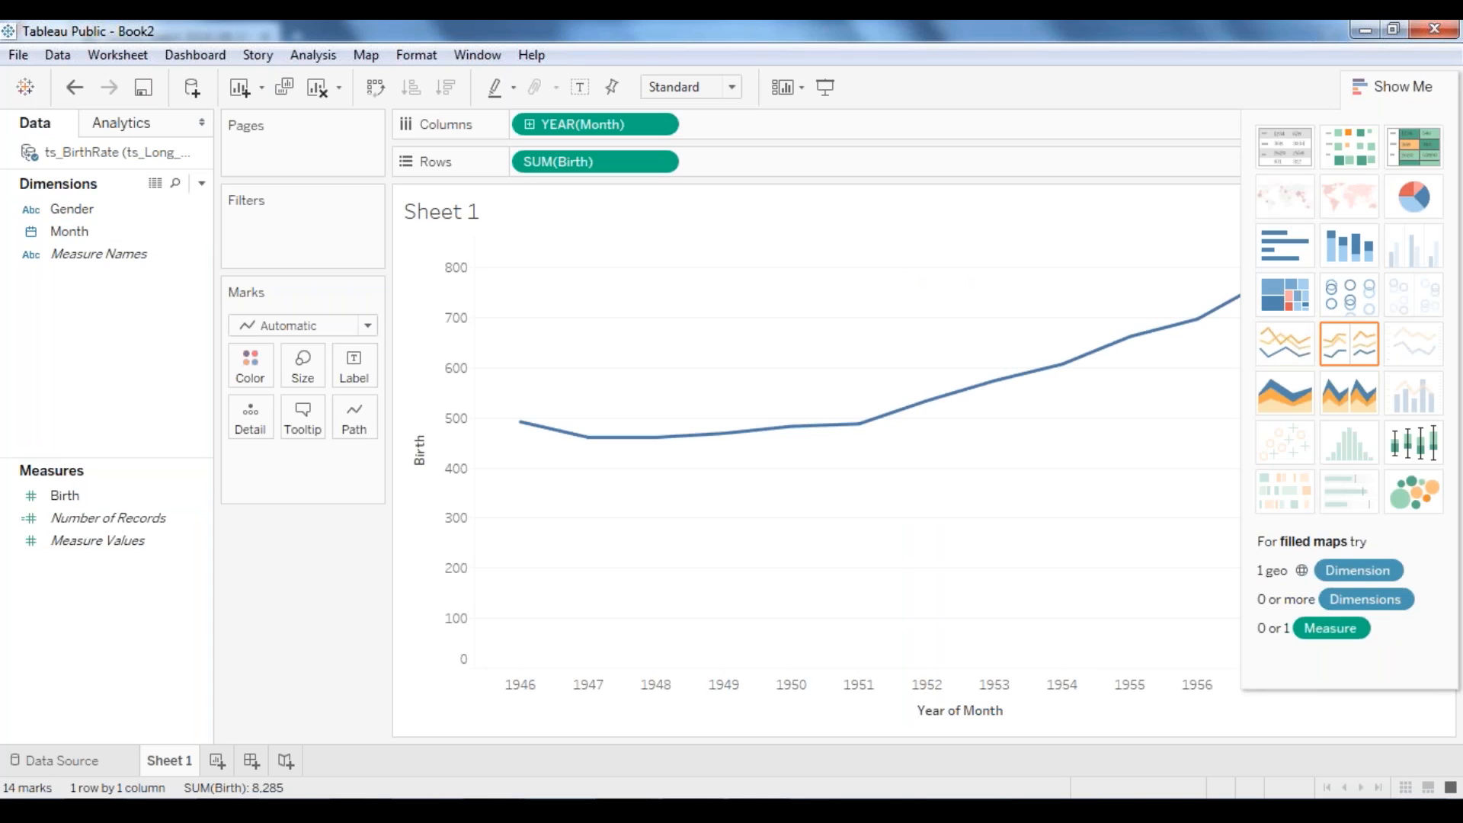
left_click(660, 125)
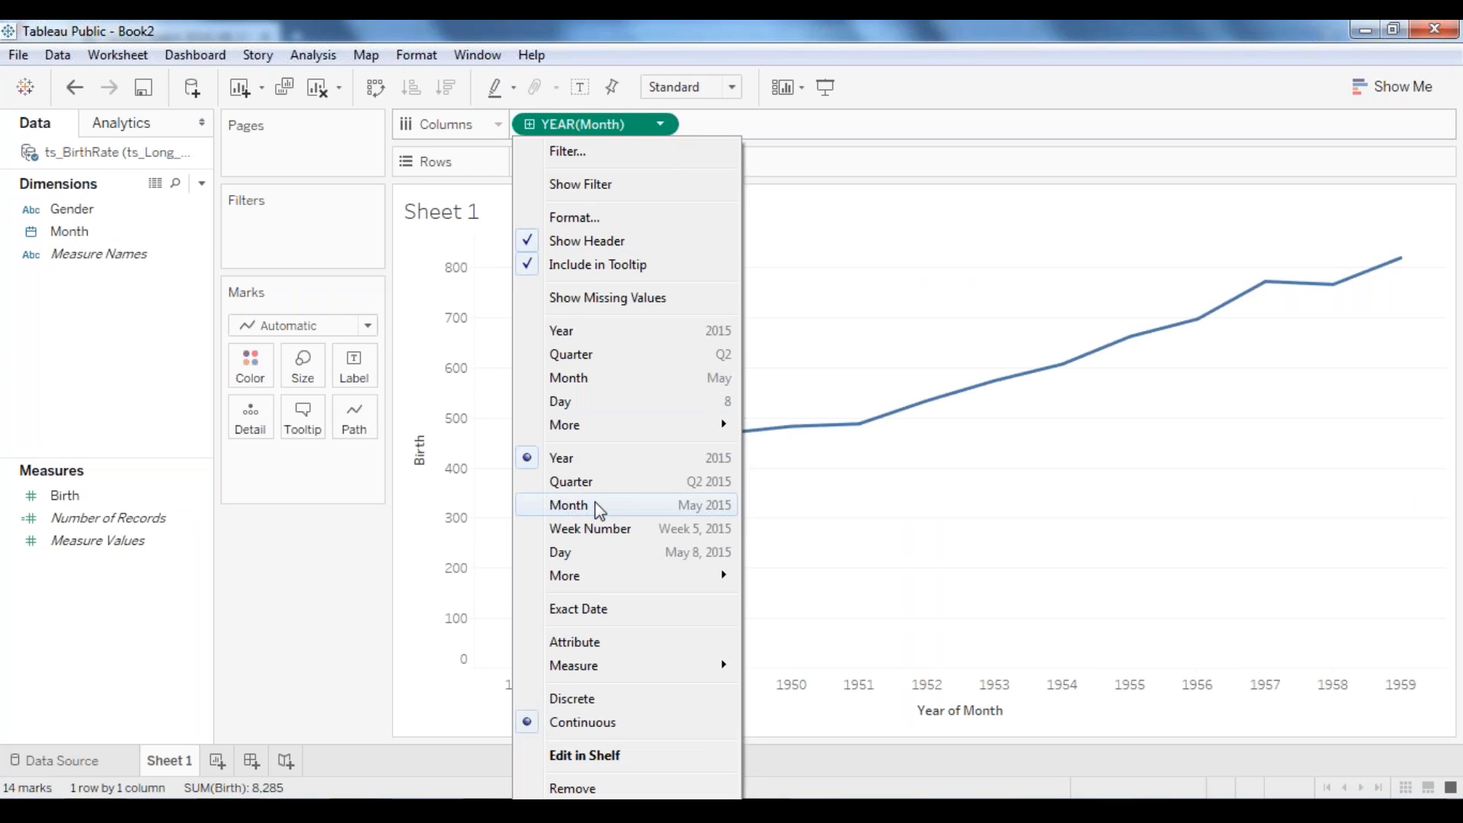
left_click(600, 506)
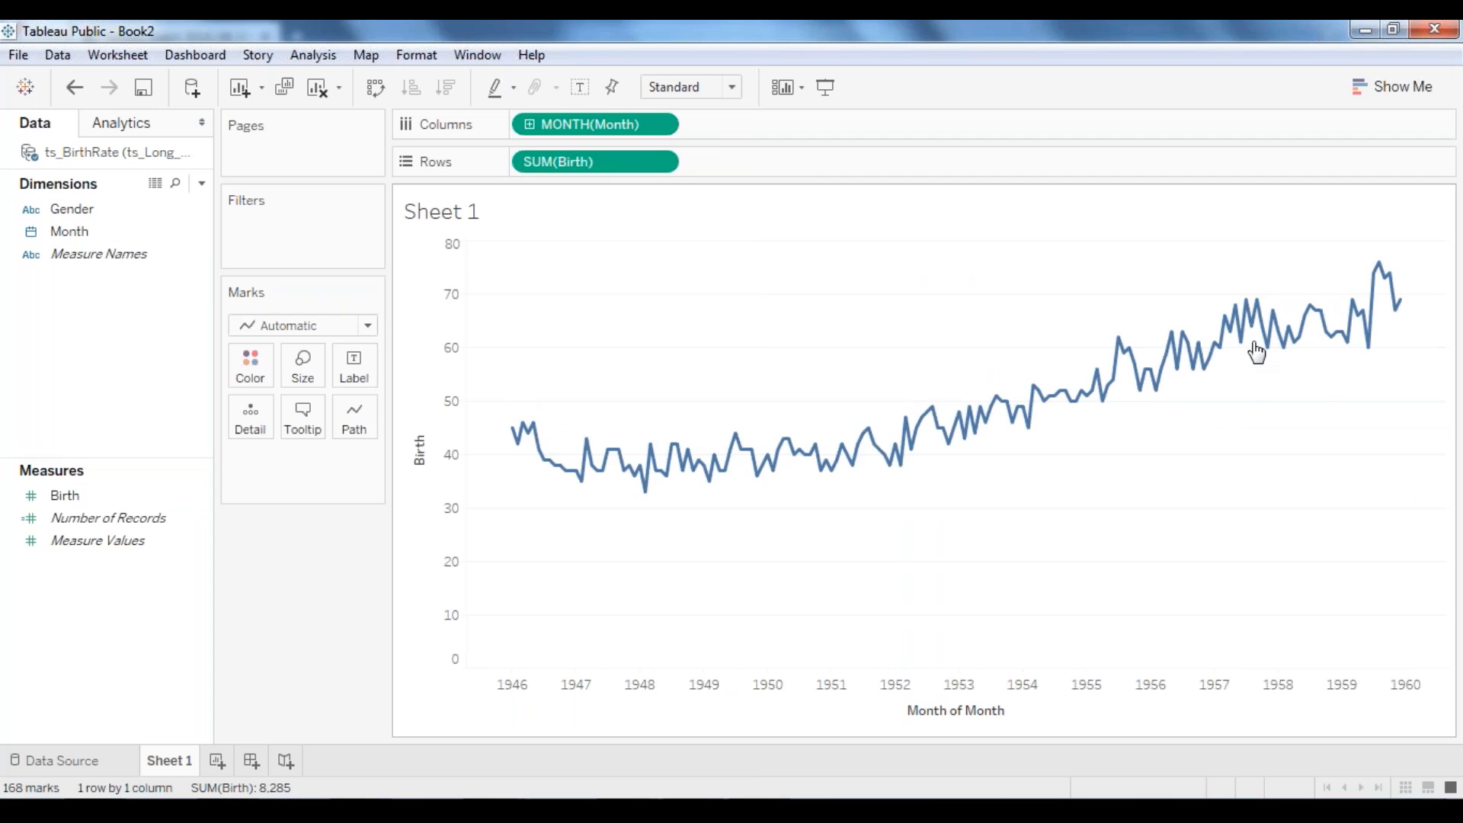
Step: Compare with the dual-axis chart and measures in Book1, closing its annotation formatting, and return to Book2
mouse_move(1164, 377)
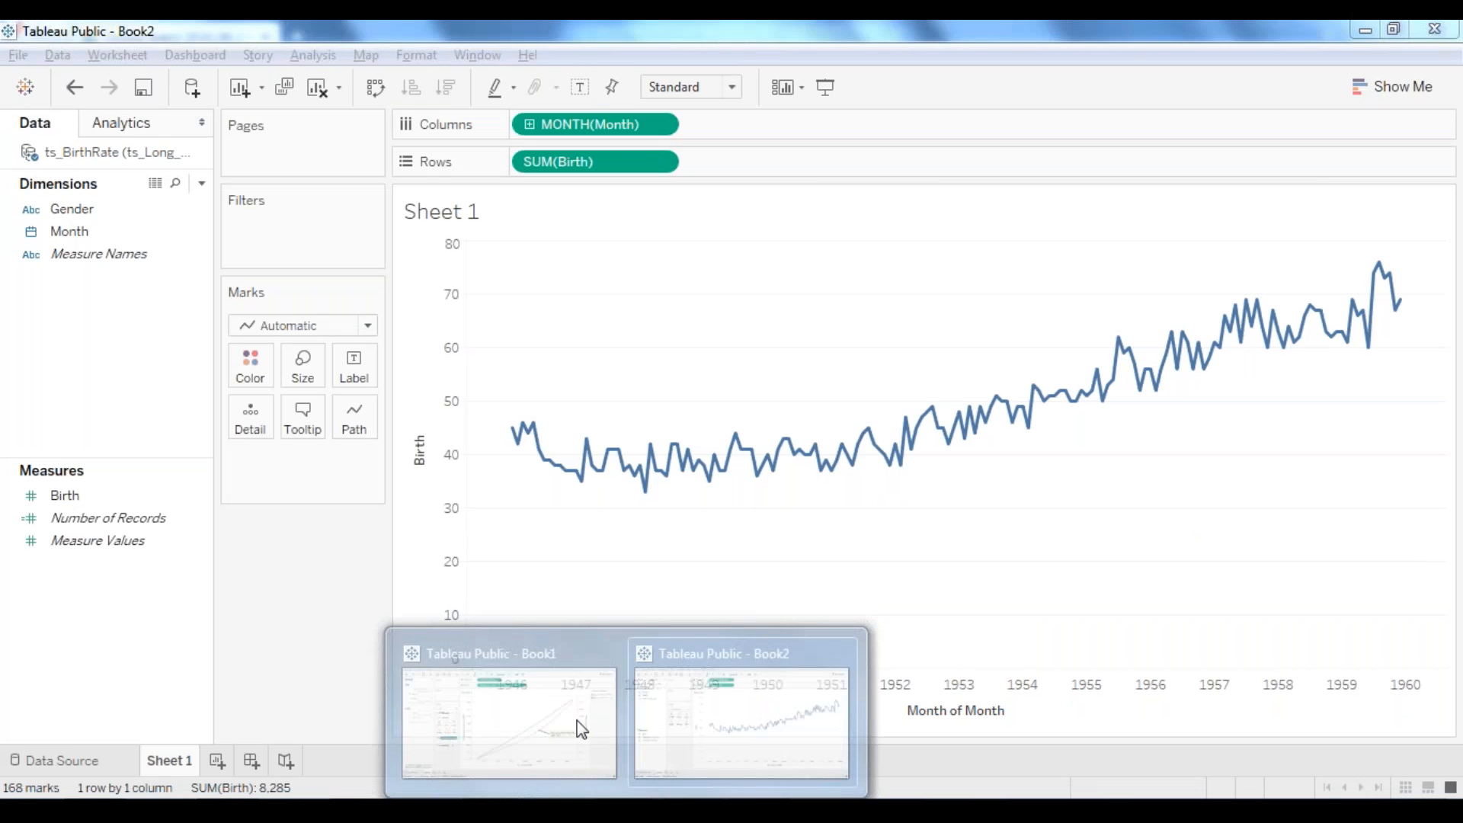
left_click(578, 720)
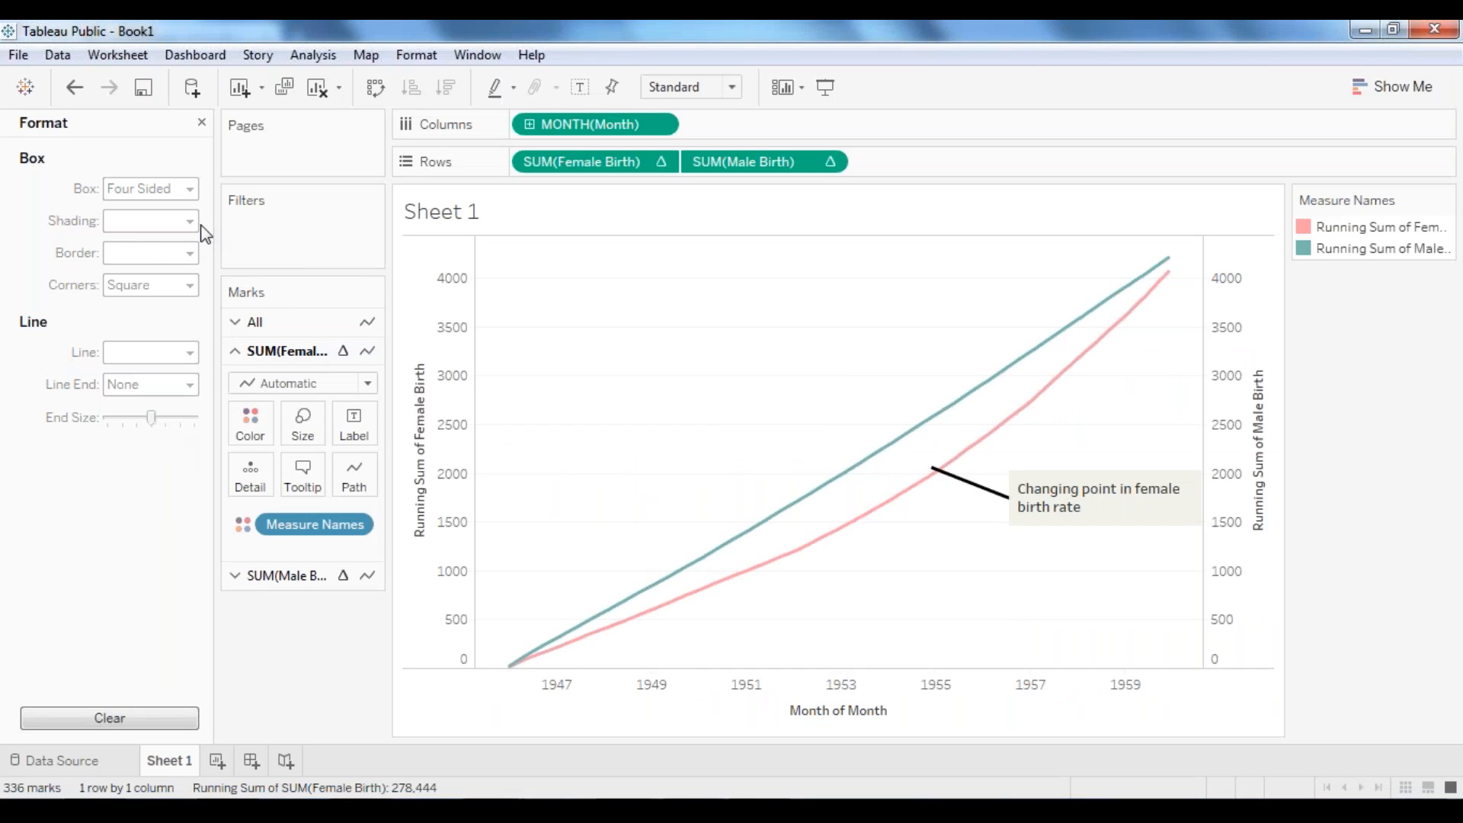
left_click(201, 122)
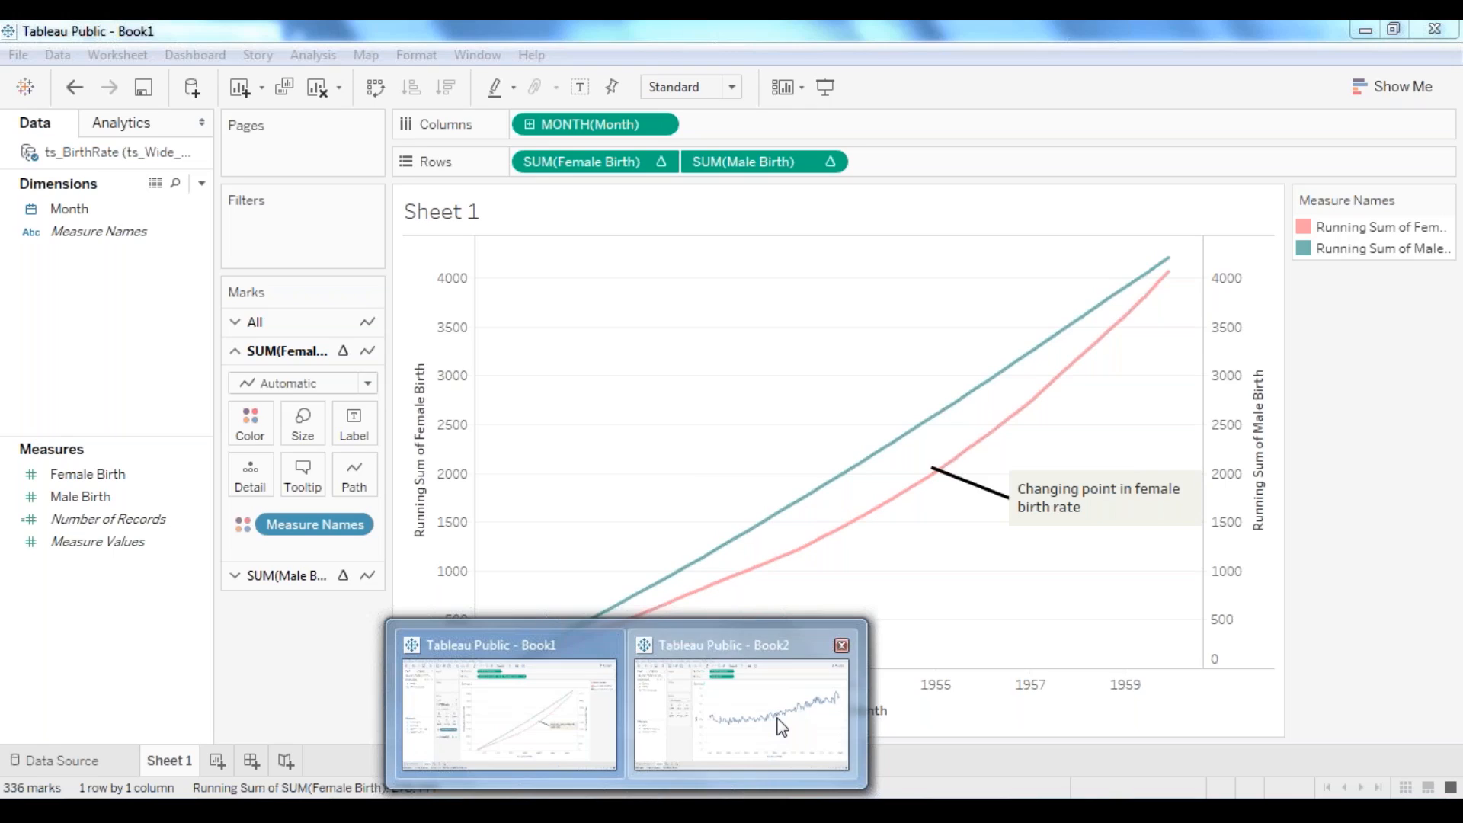
left_click(831, 701)
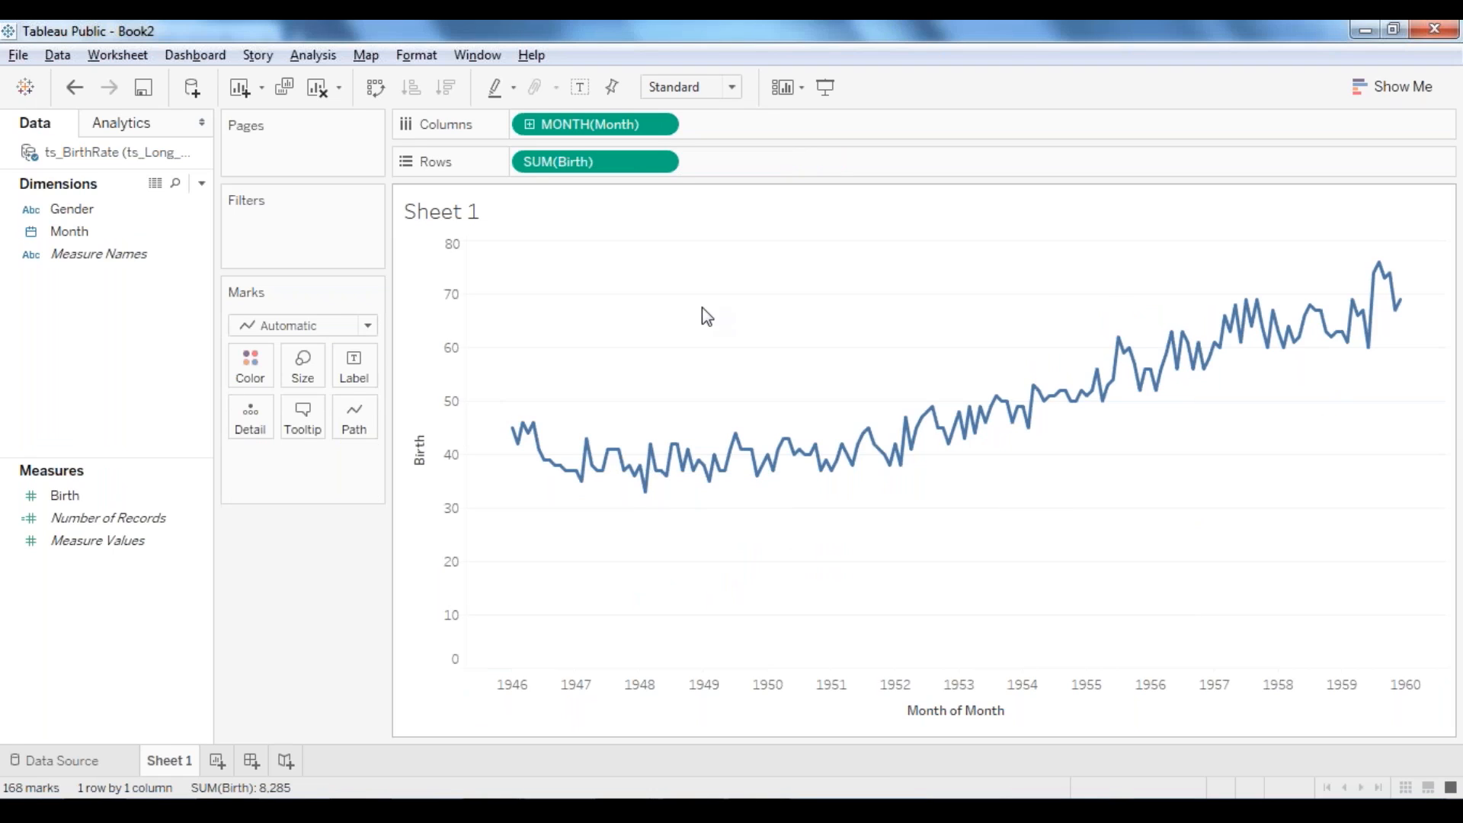
Step: Try colouring the monthly birth line by Gender, and undo it
left_click_drag(134, 214, 250, 365)
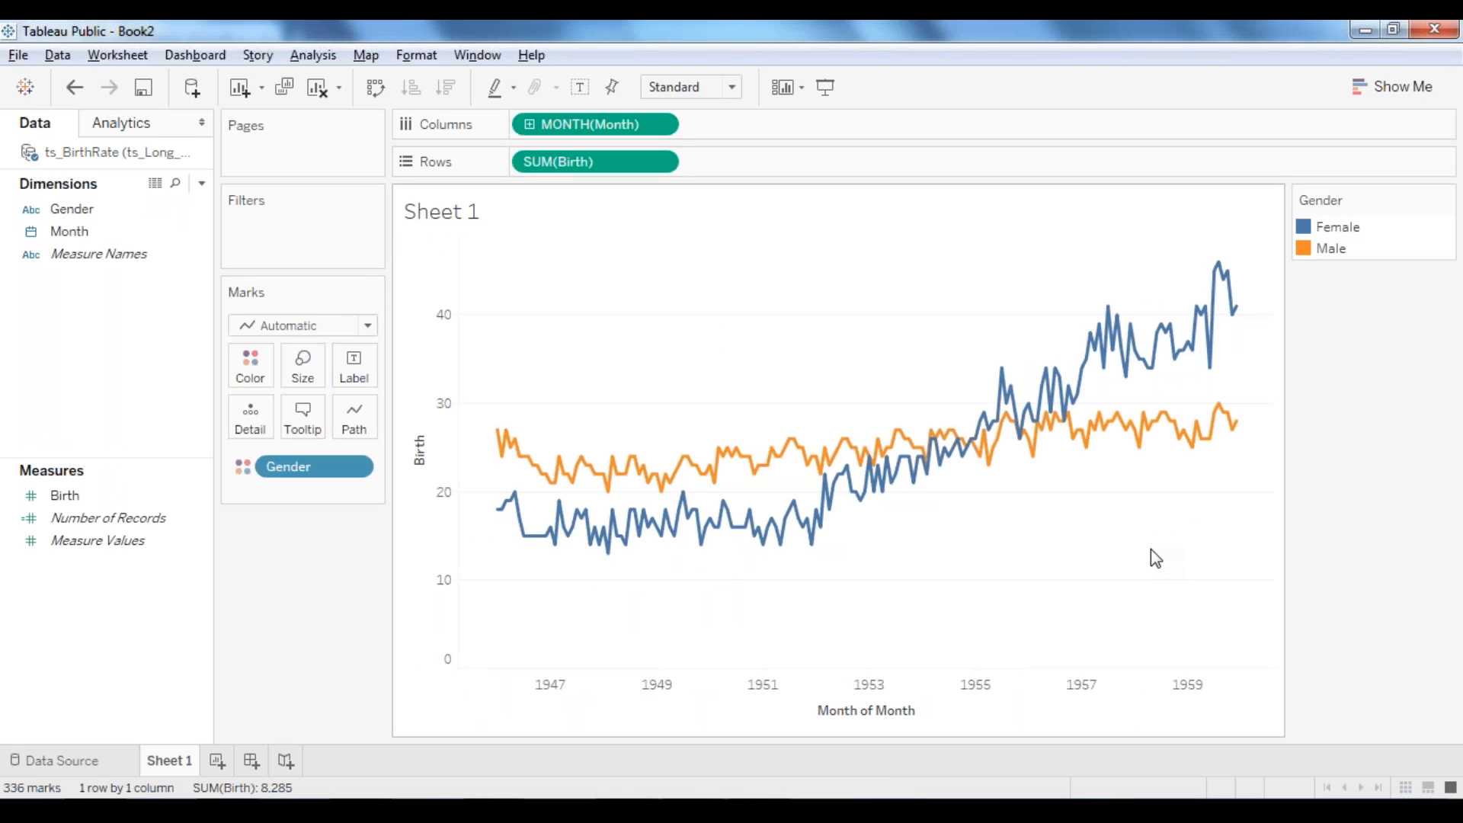
key("ctrl+z")
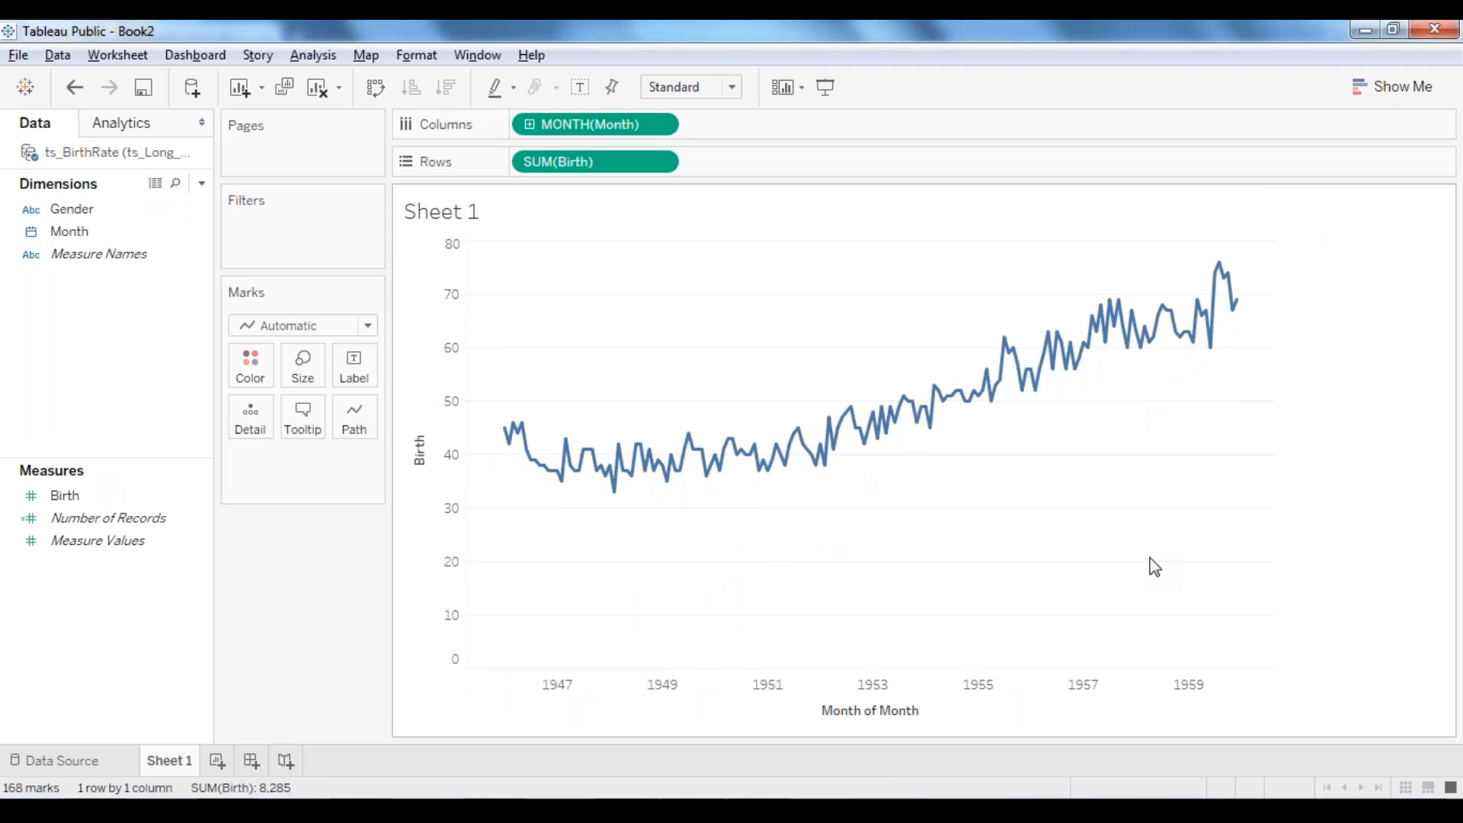
Step: Split the birth line chart into separate rows by Gender, with Gender placed ahead of the summed Birth measure
left_click_drag(95, 211, 526, 161)
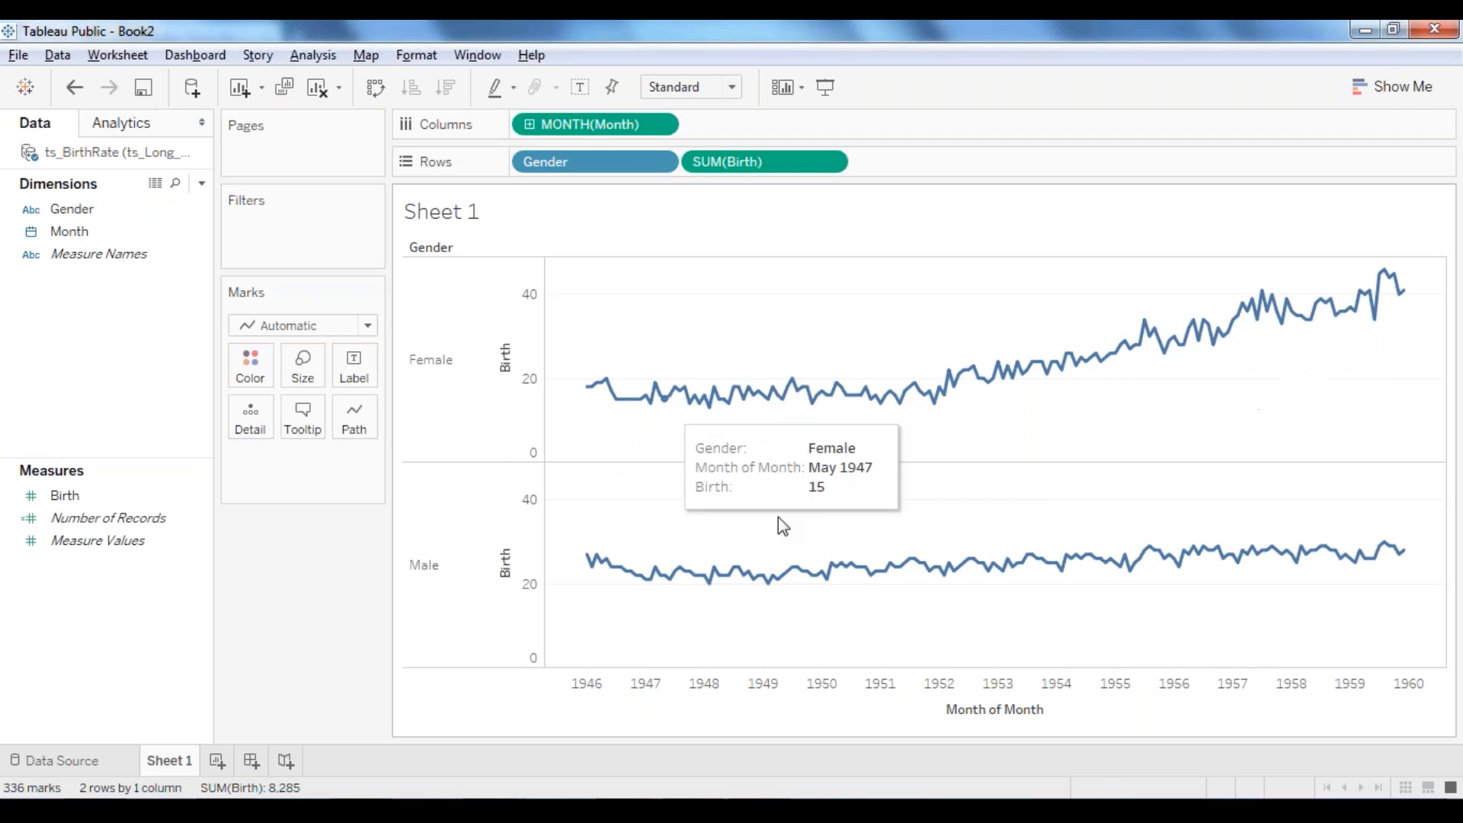
Step: Try colouring the Female and Male birth line rows by Gender, and undo it
left_click_drag(72, 208, 249, 367)
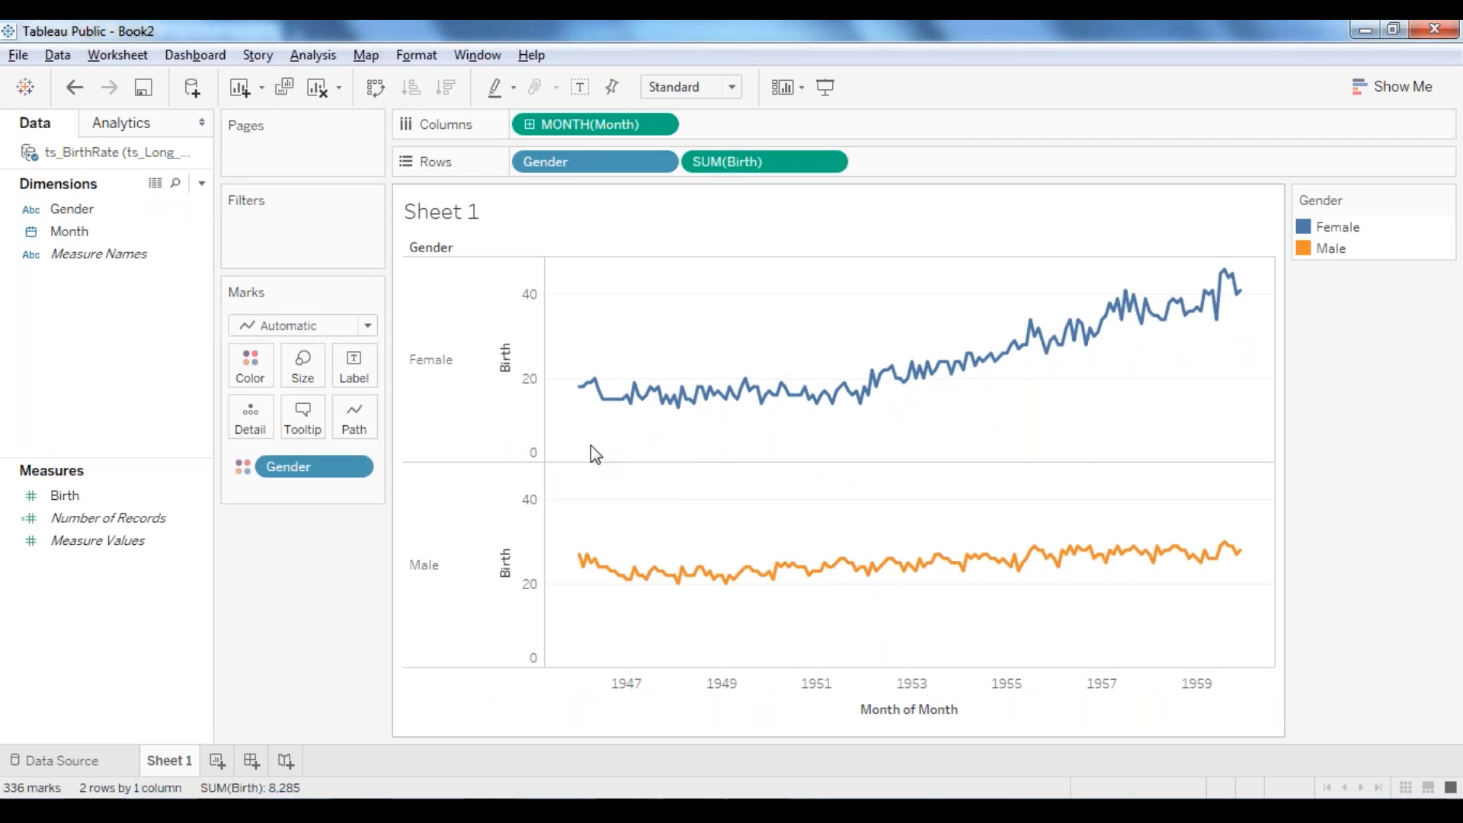
mouse_move(592, 446)
left_click(75, 87)
left_click(75, 88)
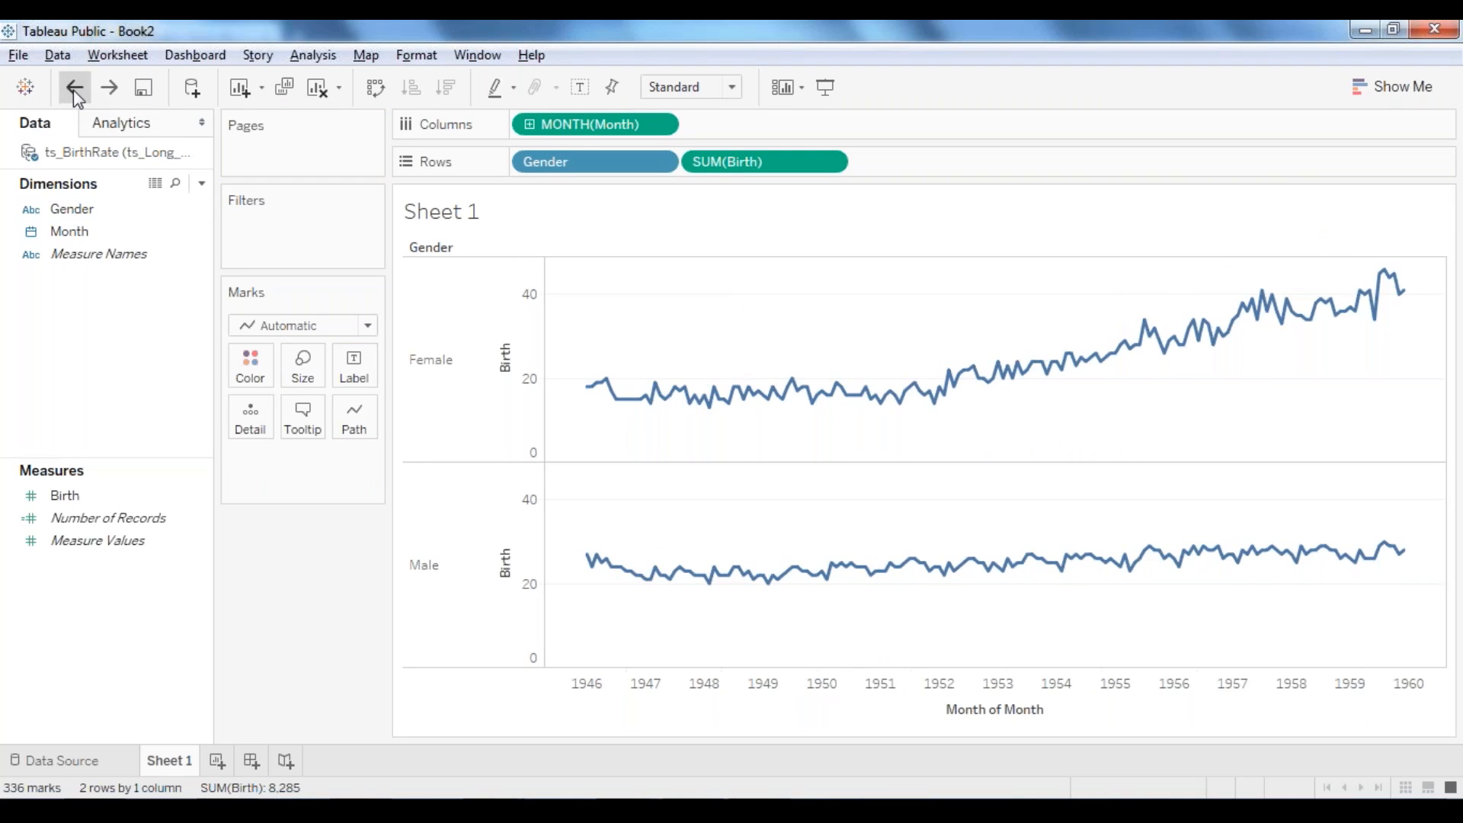
Step: Undo the split into Gender rows and colour the single monthly birth line chart by Gender
left_click(75, 88)
left_click_drag(72, 209, 250, 366)
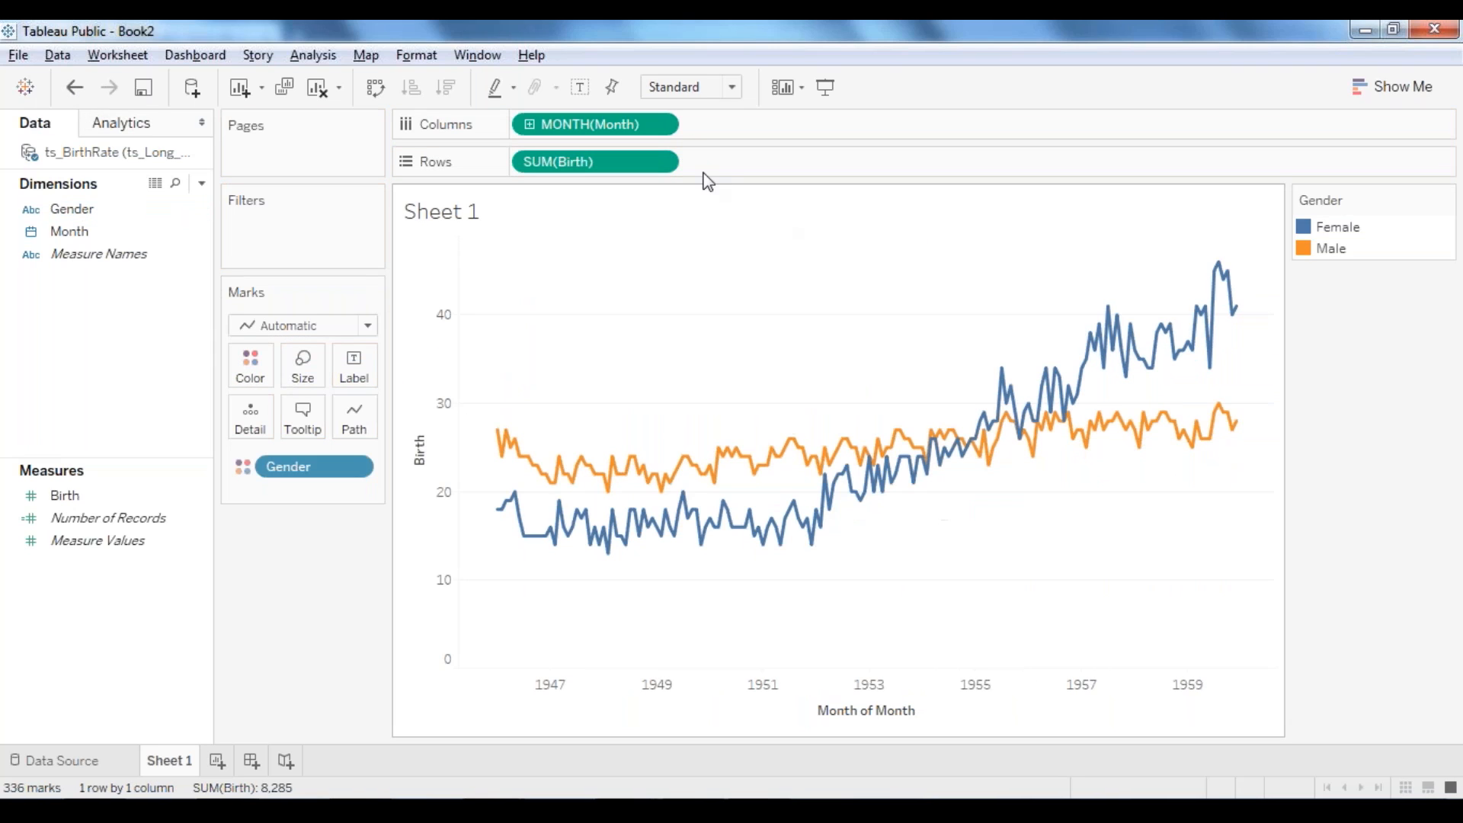
Step: Apply a Running Total quick table calculation to the summed Birth measure
left_click(661, 163)
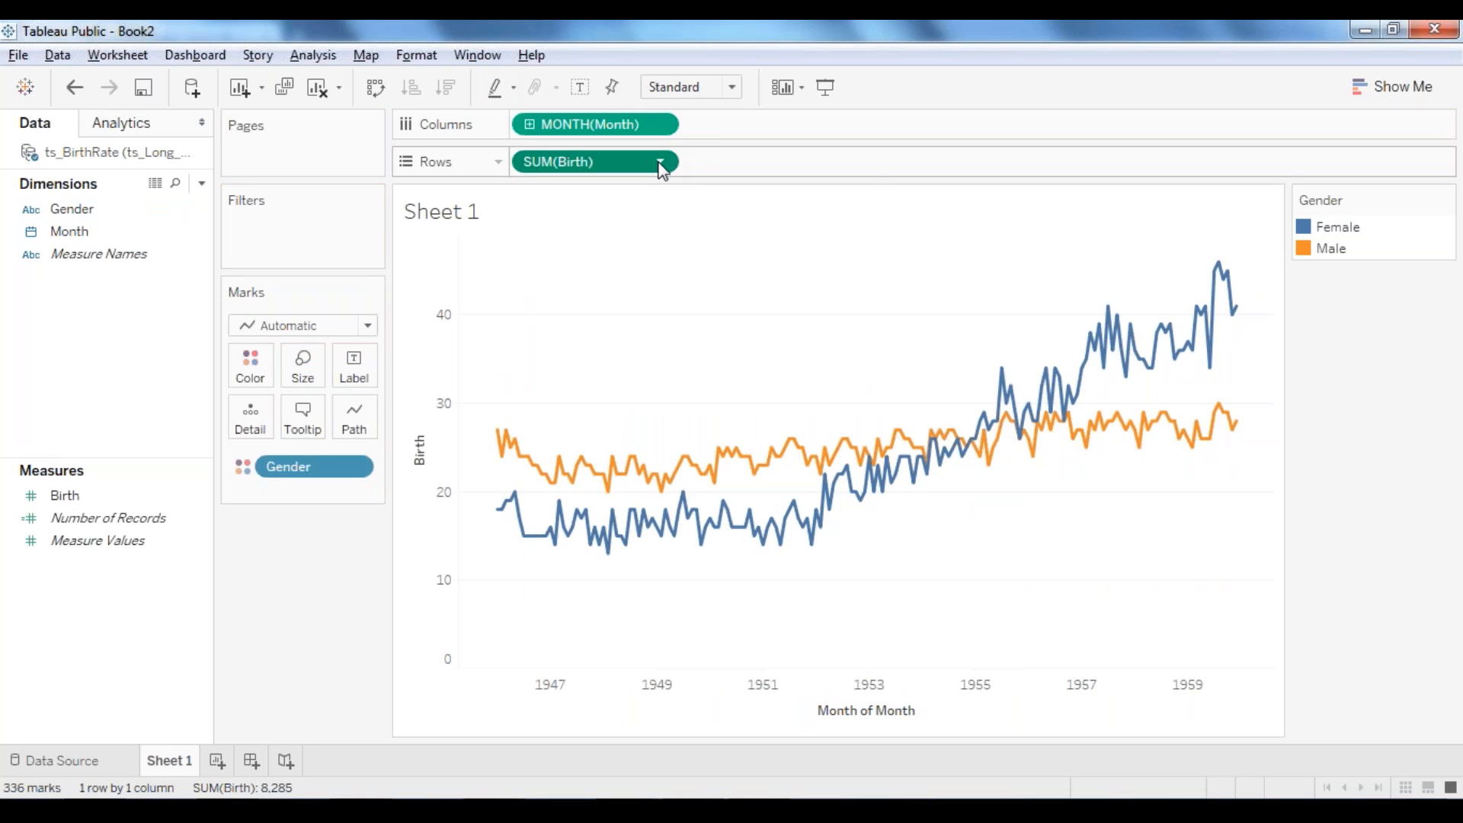
mouse_move(797, 518)
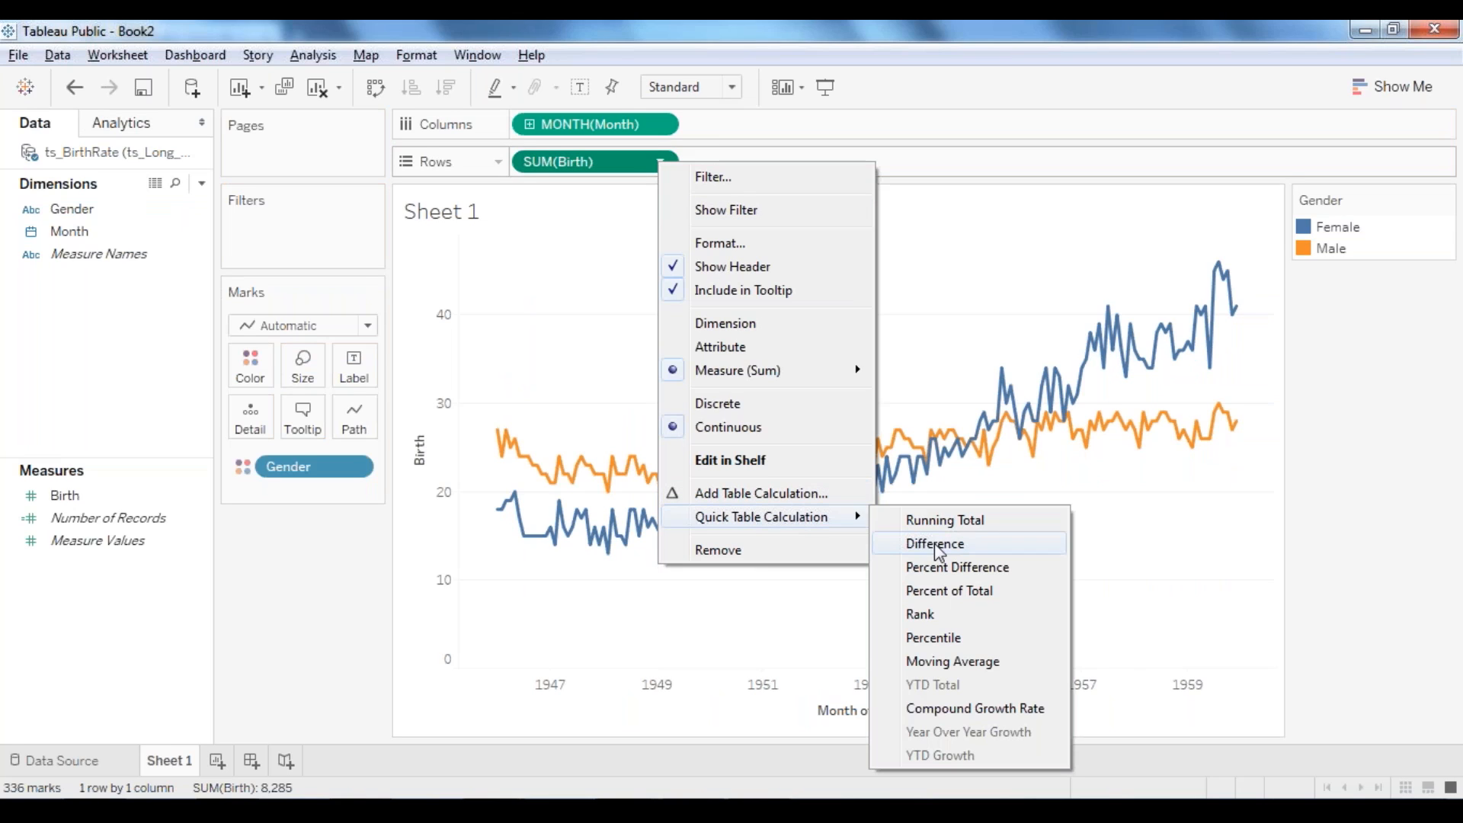
left_click(950, 521)
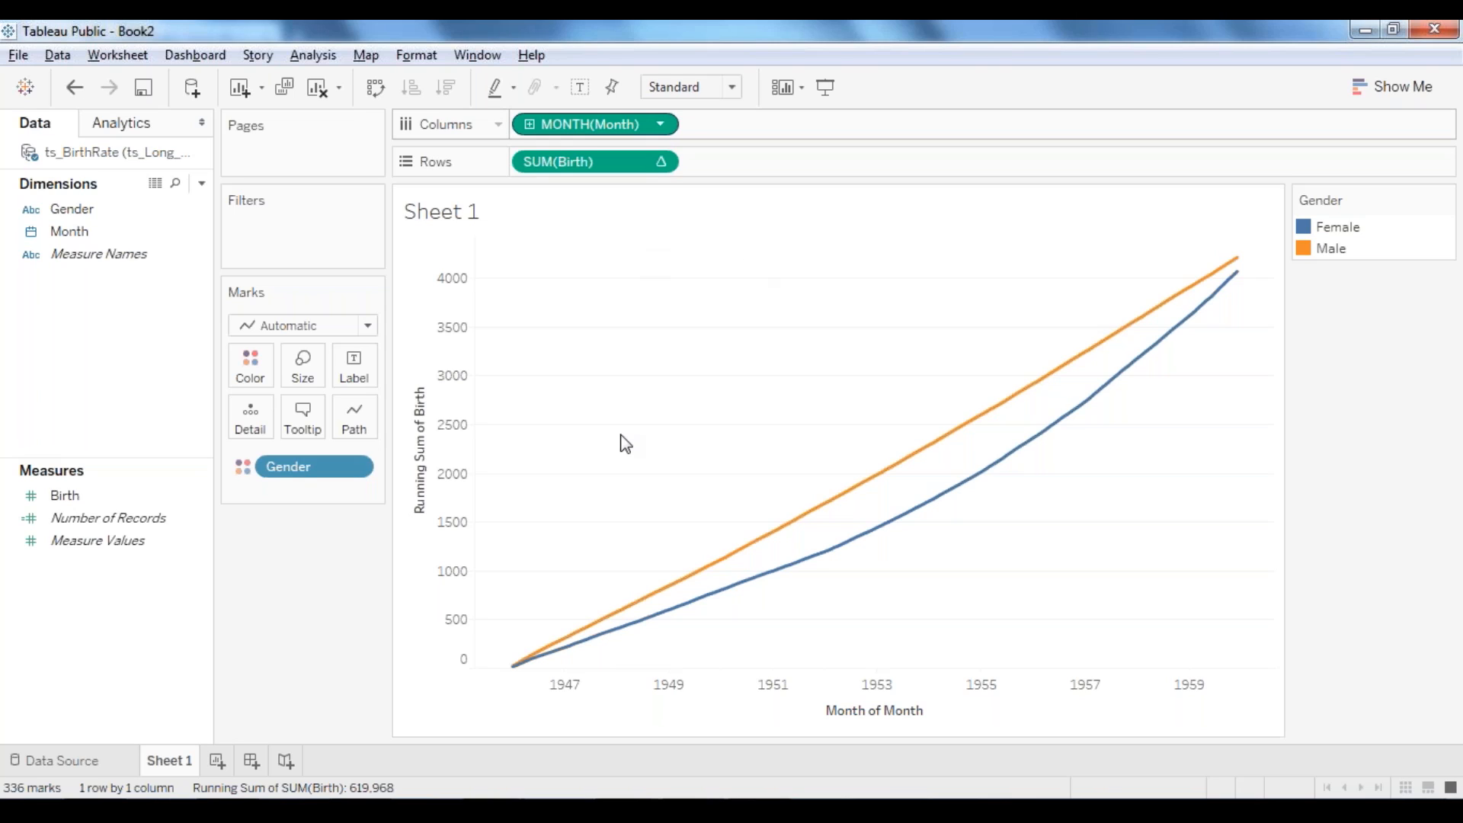
left_click(654, 163)
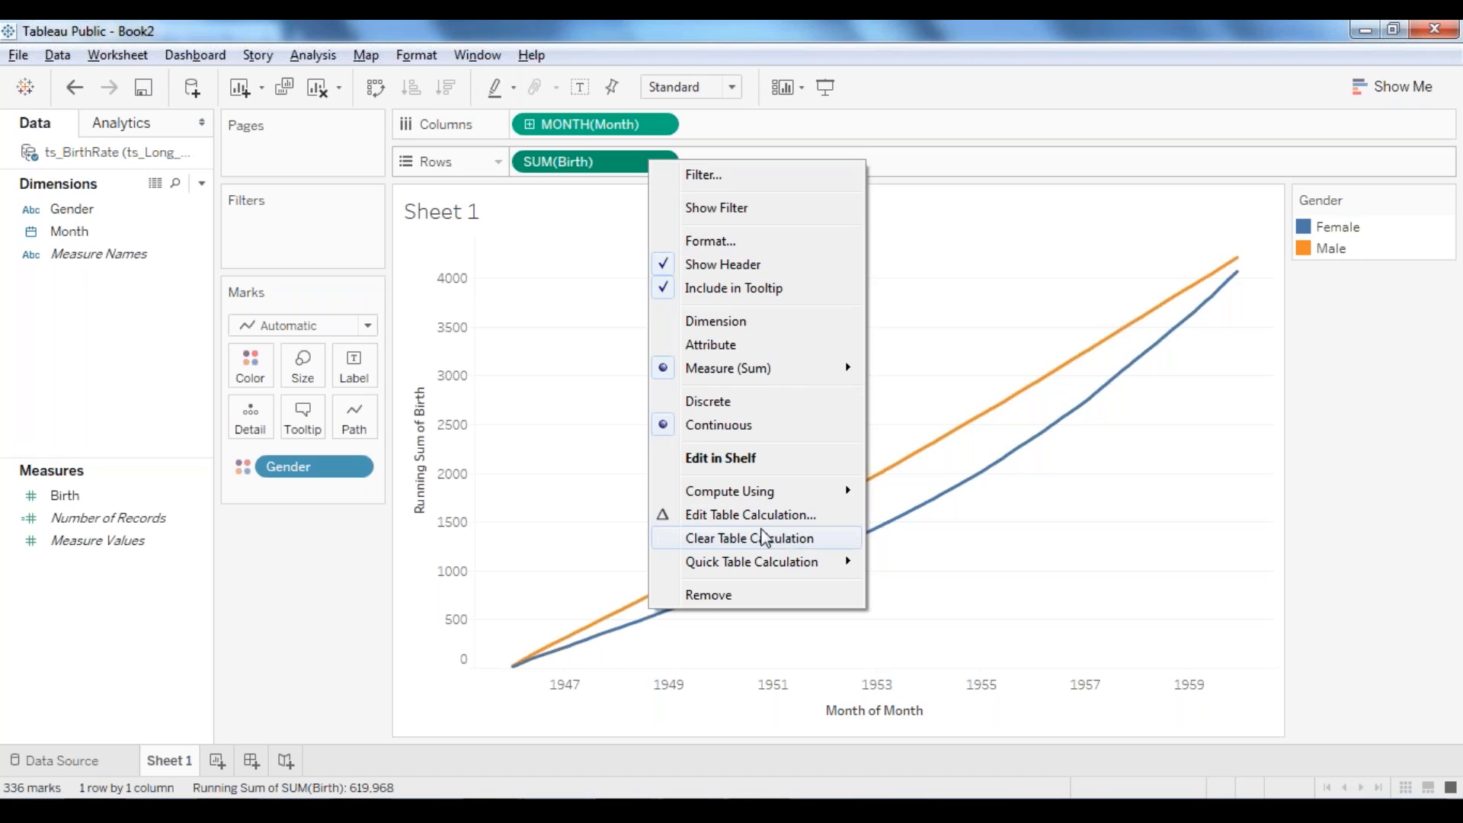
left_click(569, 378)
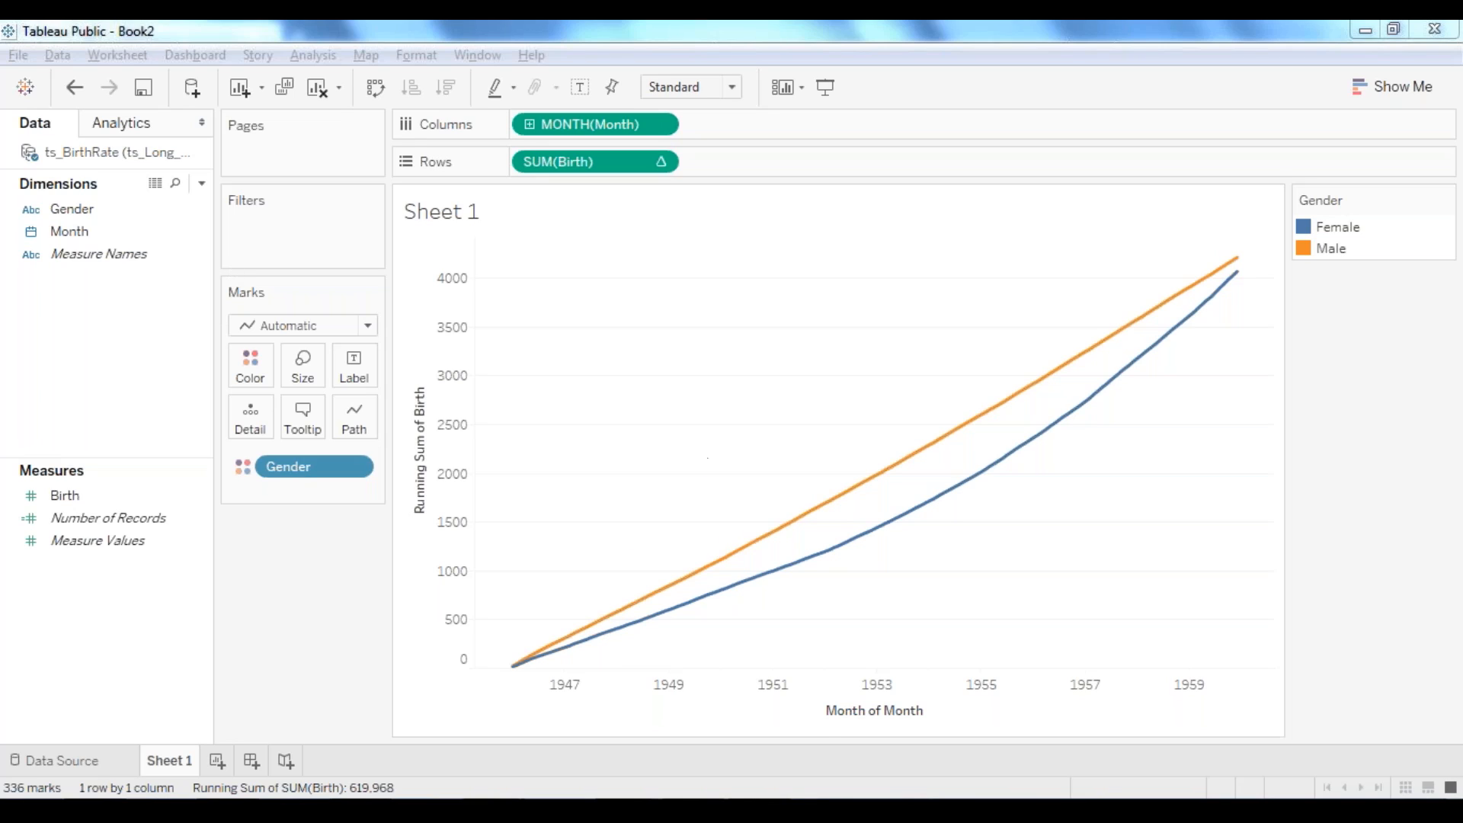
Step: View the Multiple Line Chart slide in the 02_Basic Visualization Concepts presentation and return to Tableau
mouse_move(692, 811)
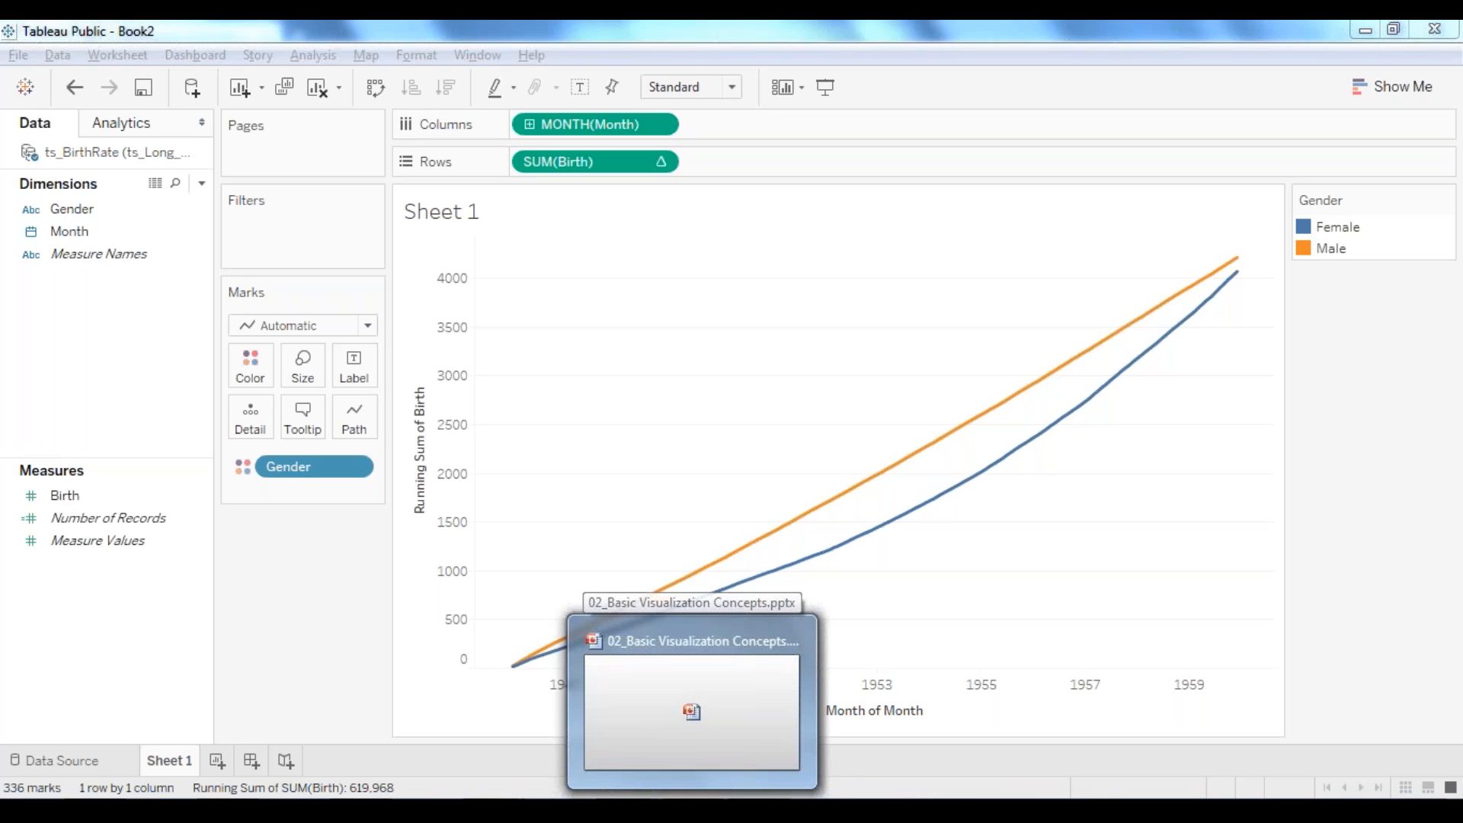
left_click(692, 811)
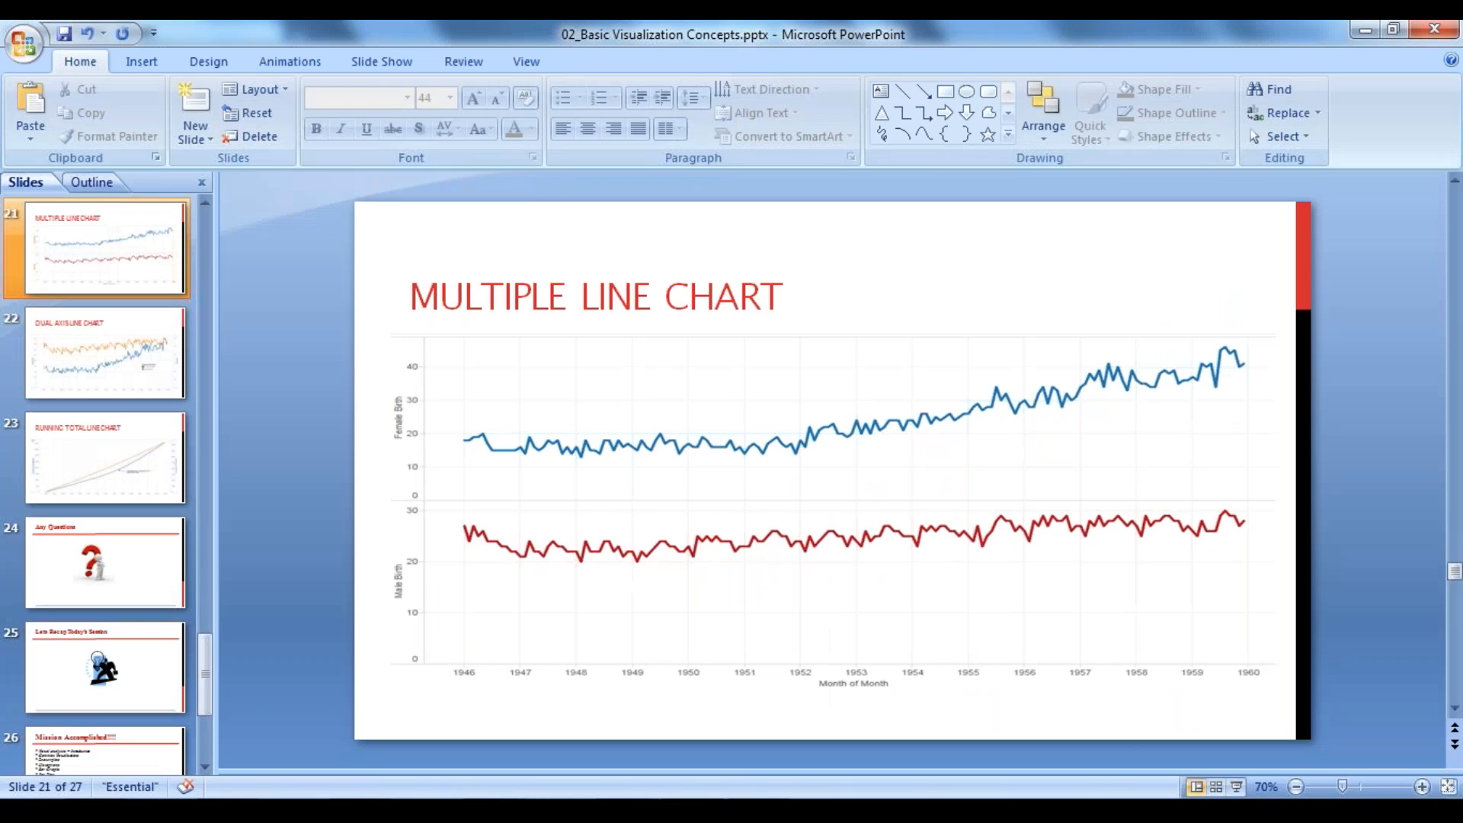
left_click(692, 810)
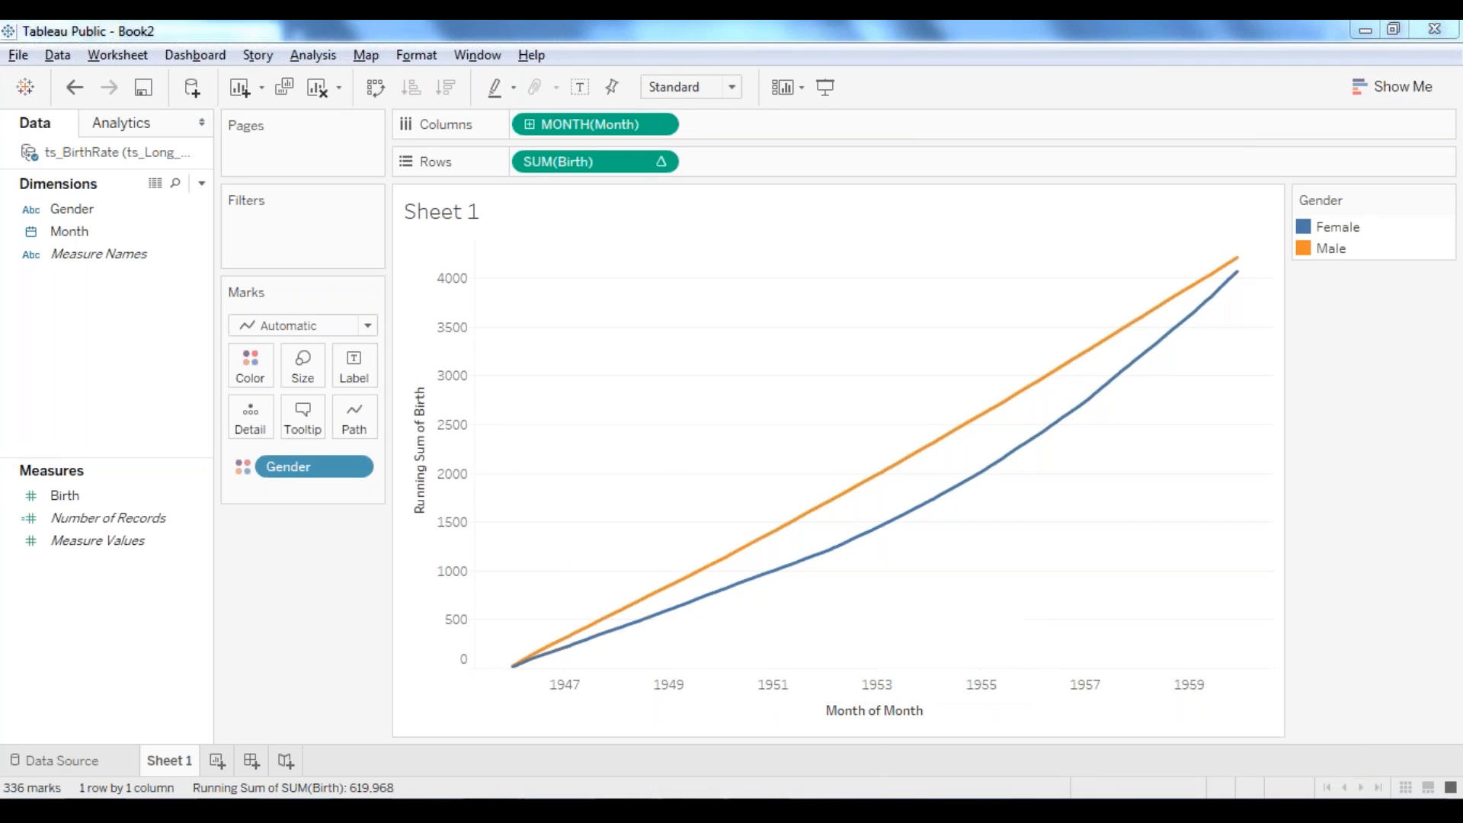
mouse_move(626, 810)
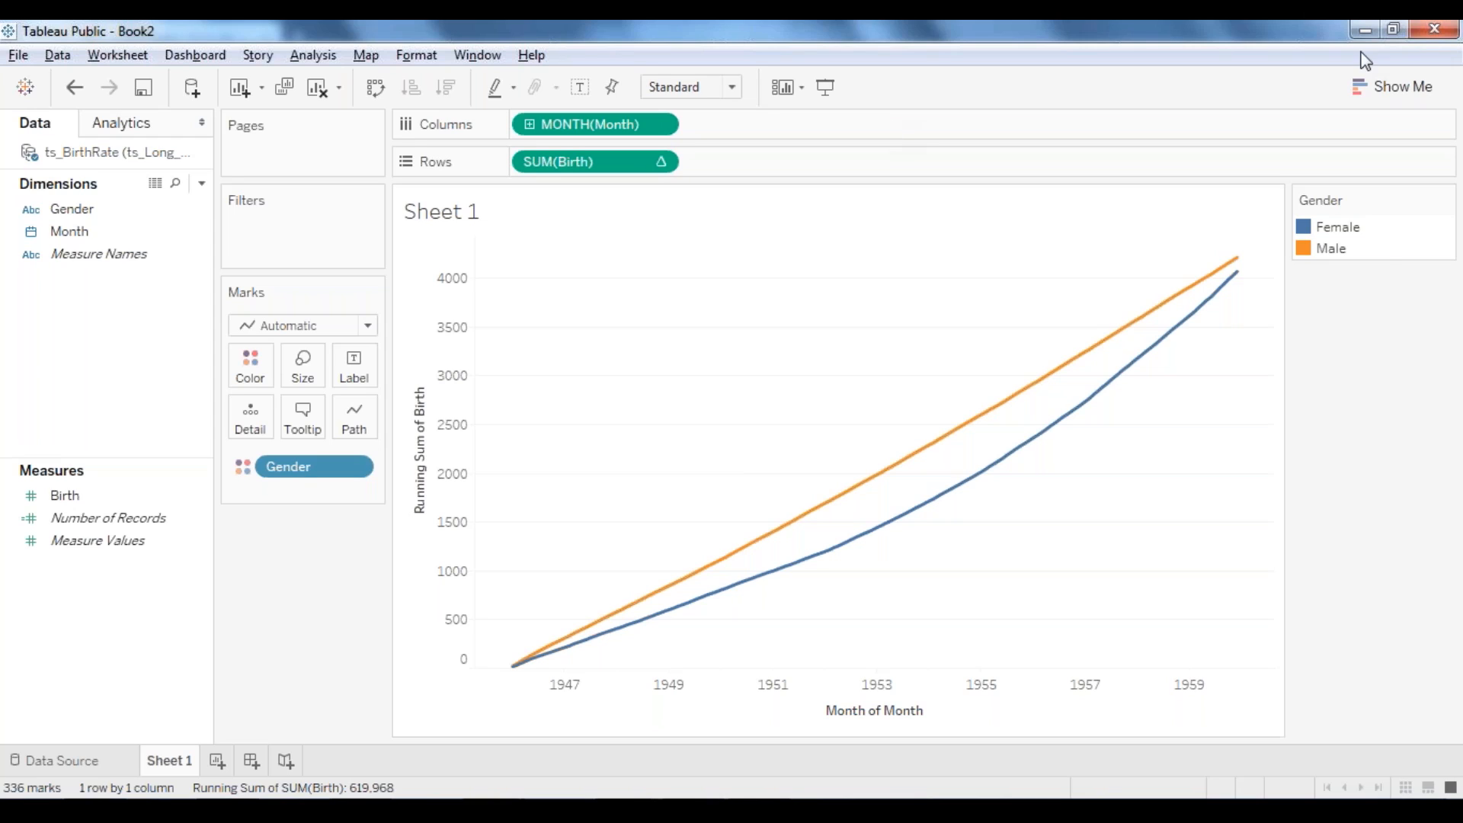
left_click(1443, 334)
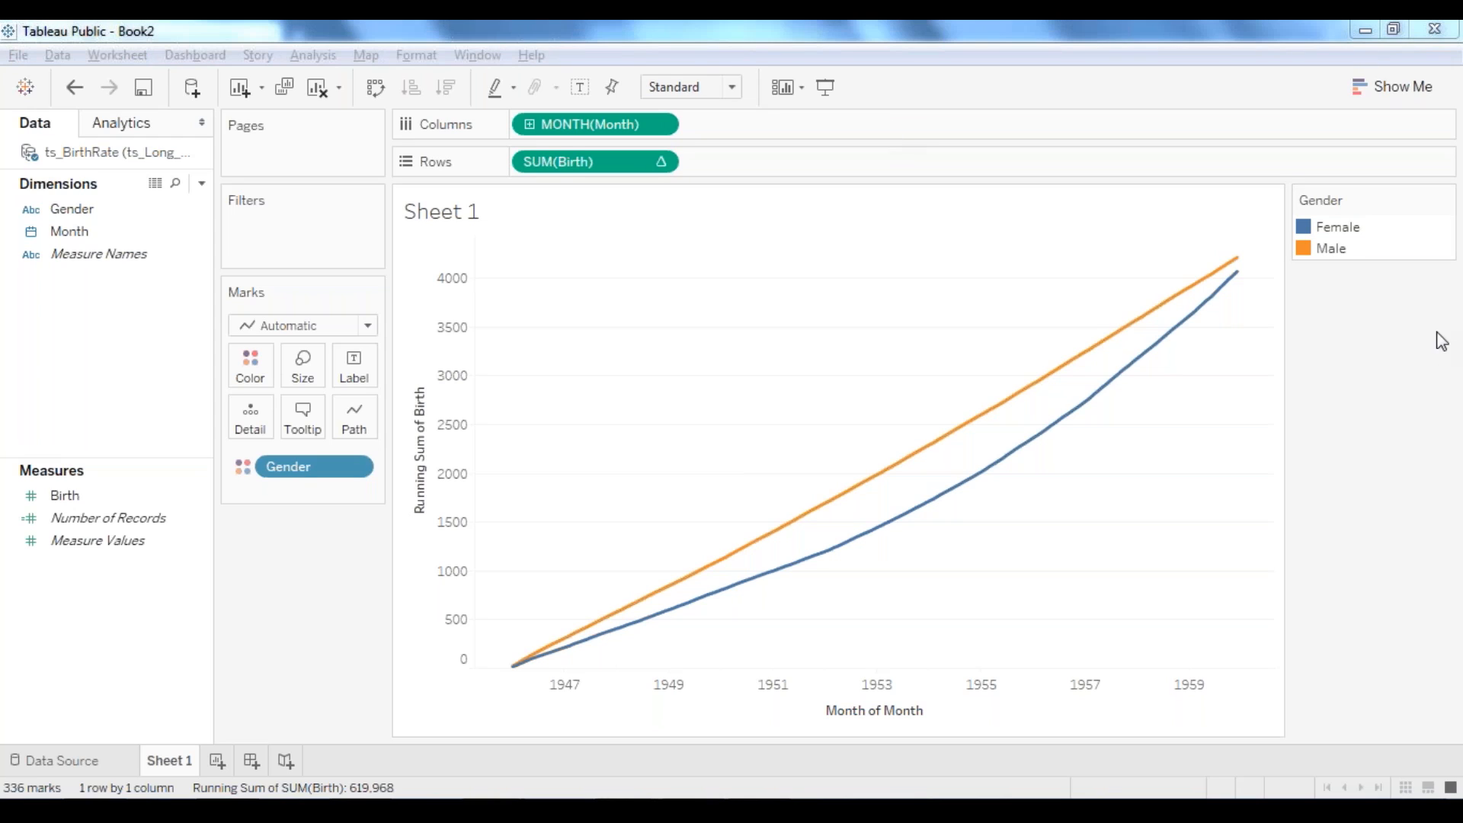
Step: Switch to PowerPoint and review the line chart, dual axis and running total slides, ending on the Multiple Line Chart slide
left_click(480, 808)
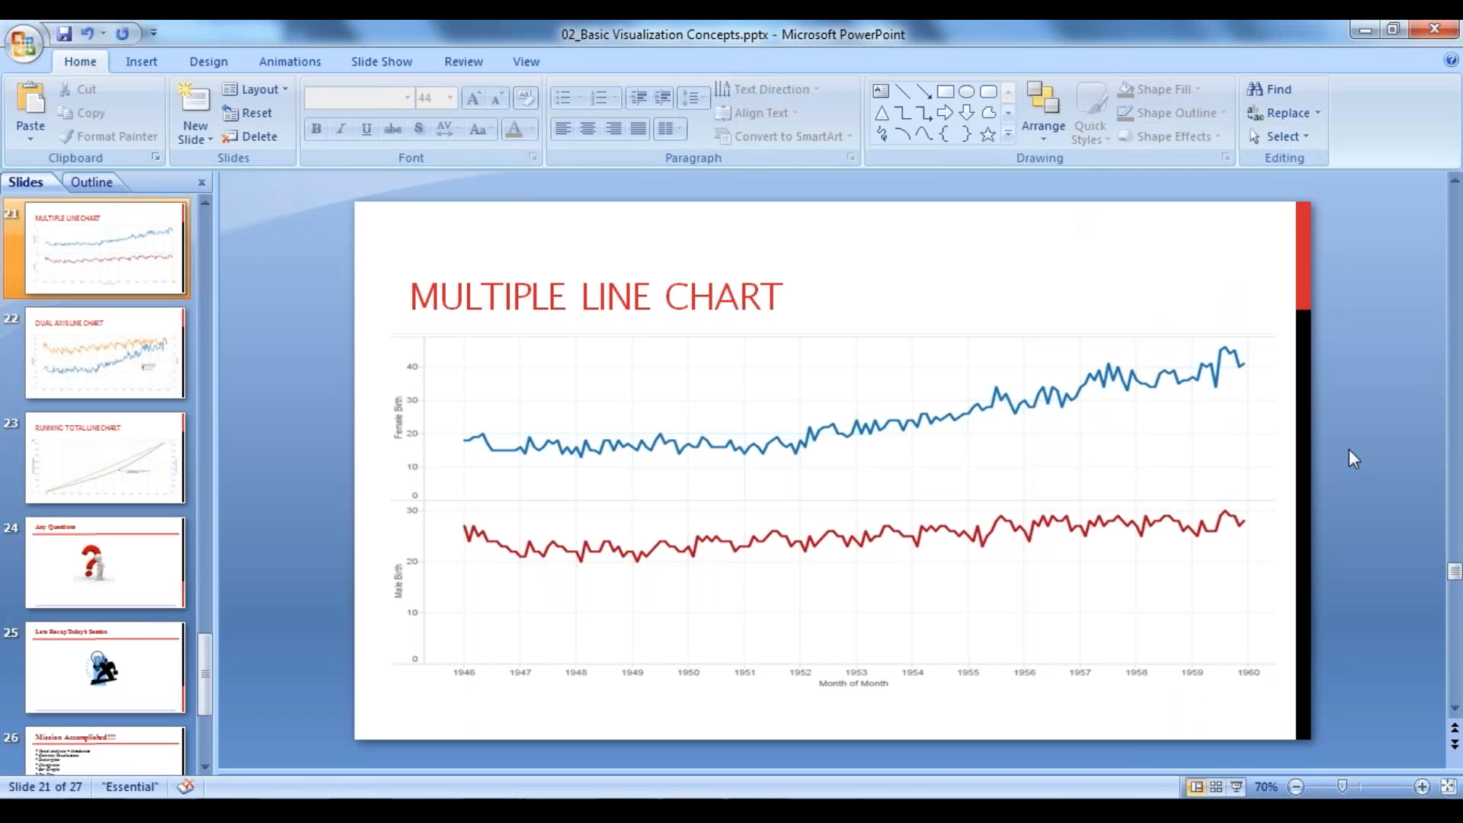
scroll(1349, 450, "up", 1)
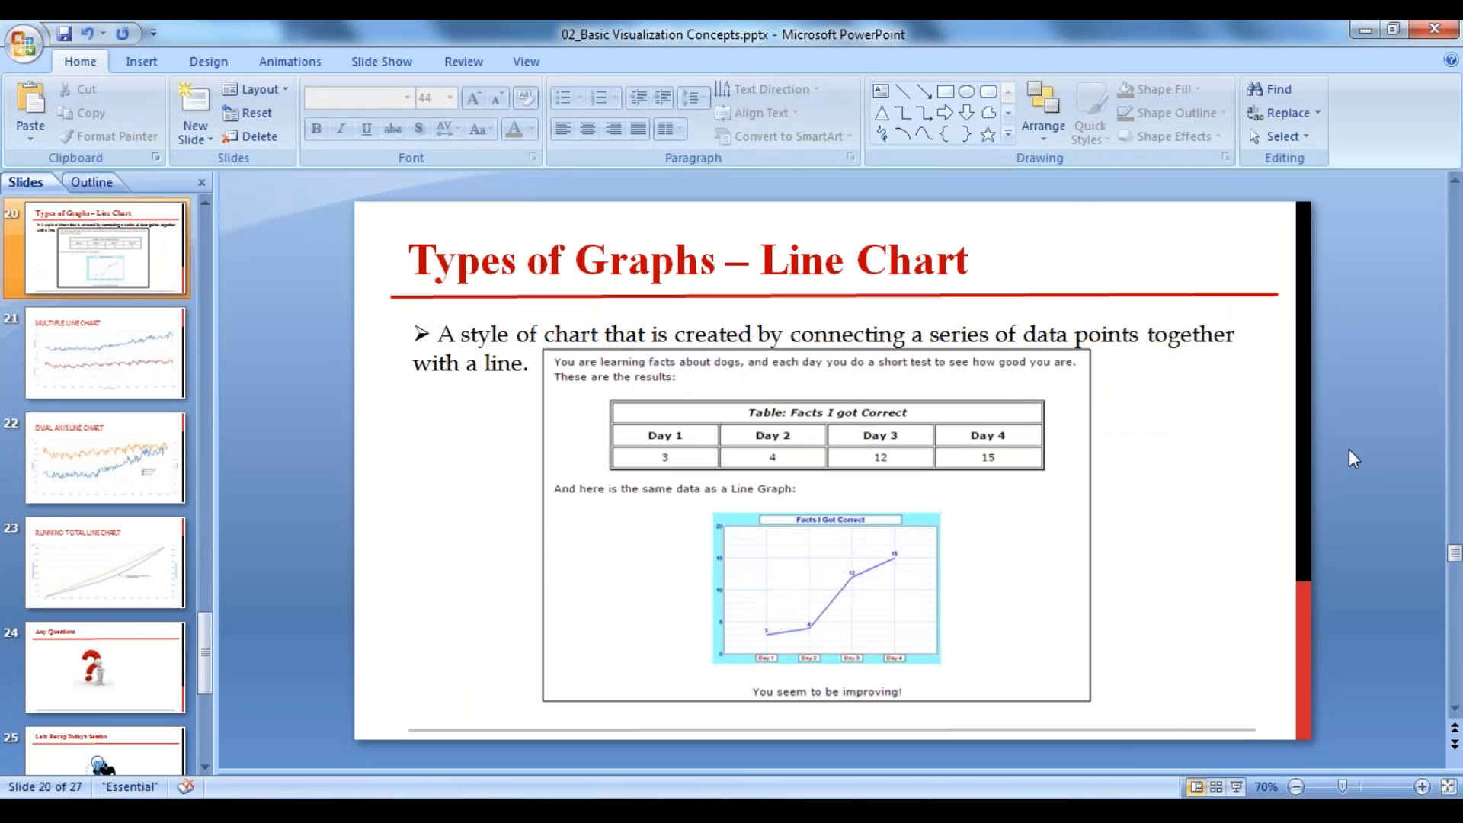
scroll(1349, 450, "up", 1)
scroll(1349, 450, "down", 2)
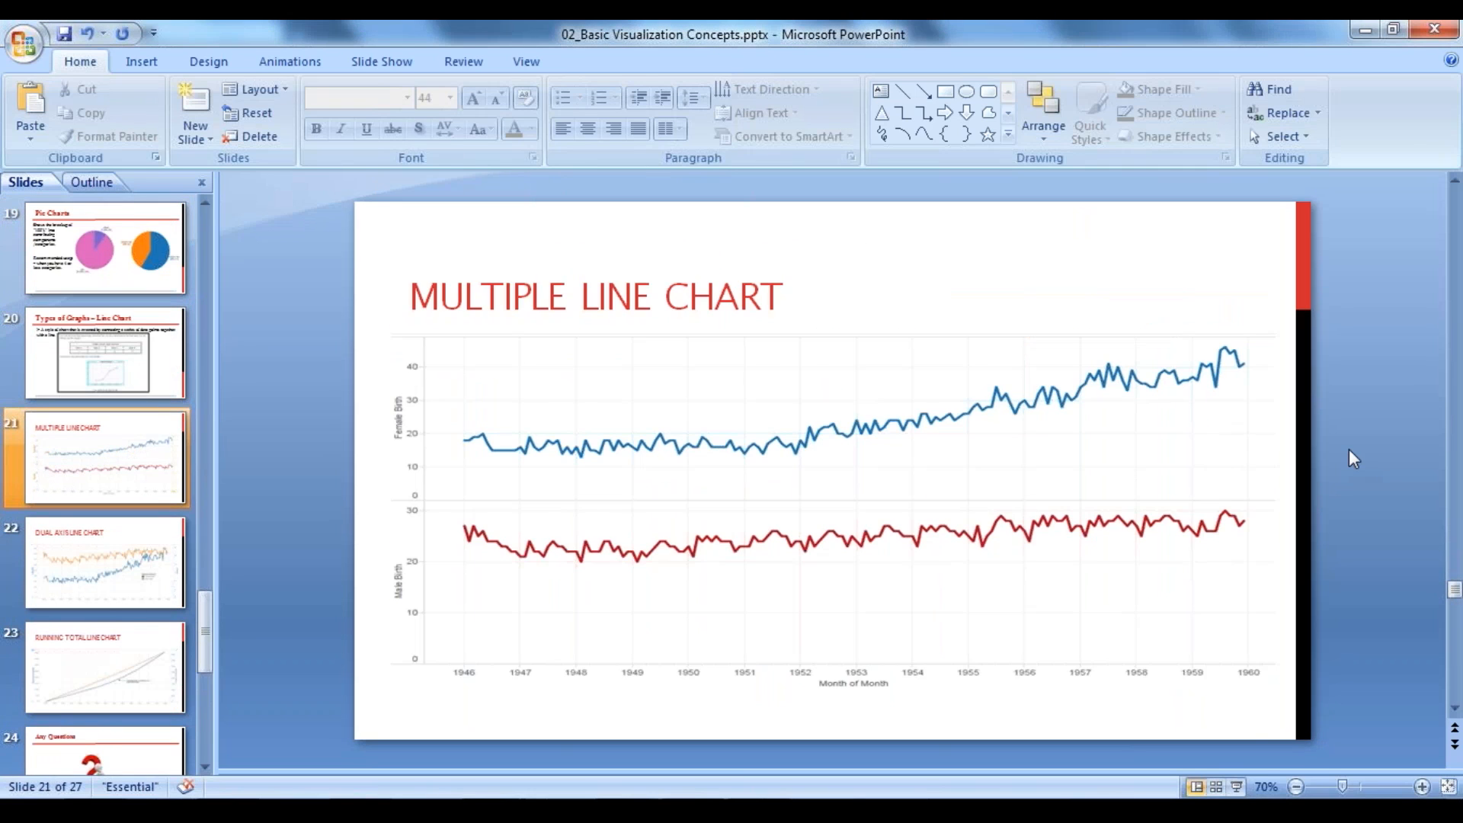
scroll(1348, 450, "down", 1)
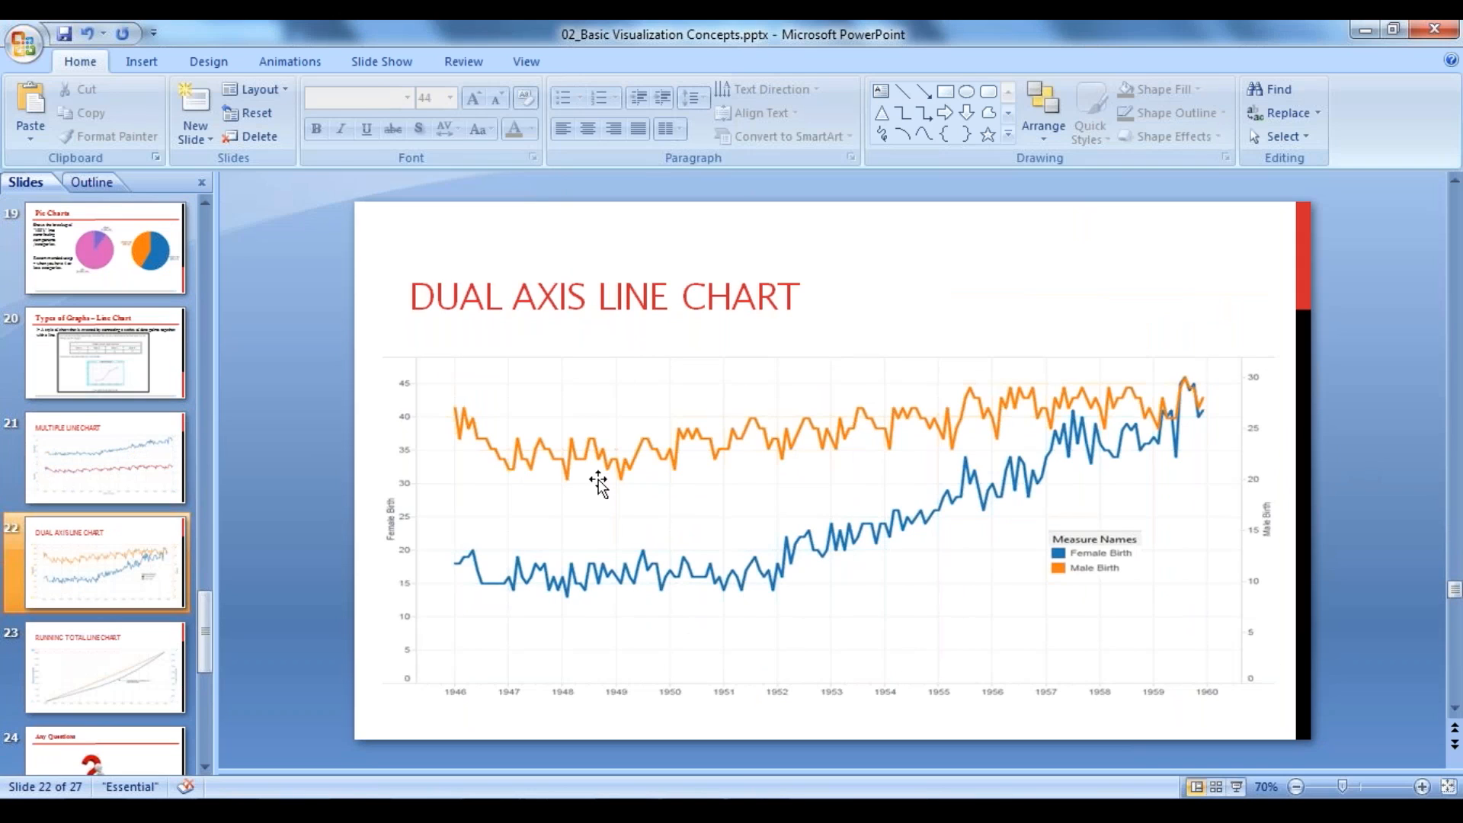
scroll(1351, 467, "down", 1)
scroll(1351, 467, "down", 1)
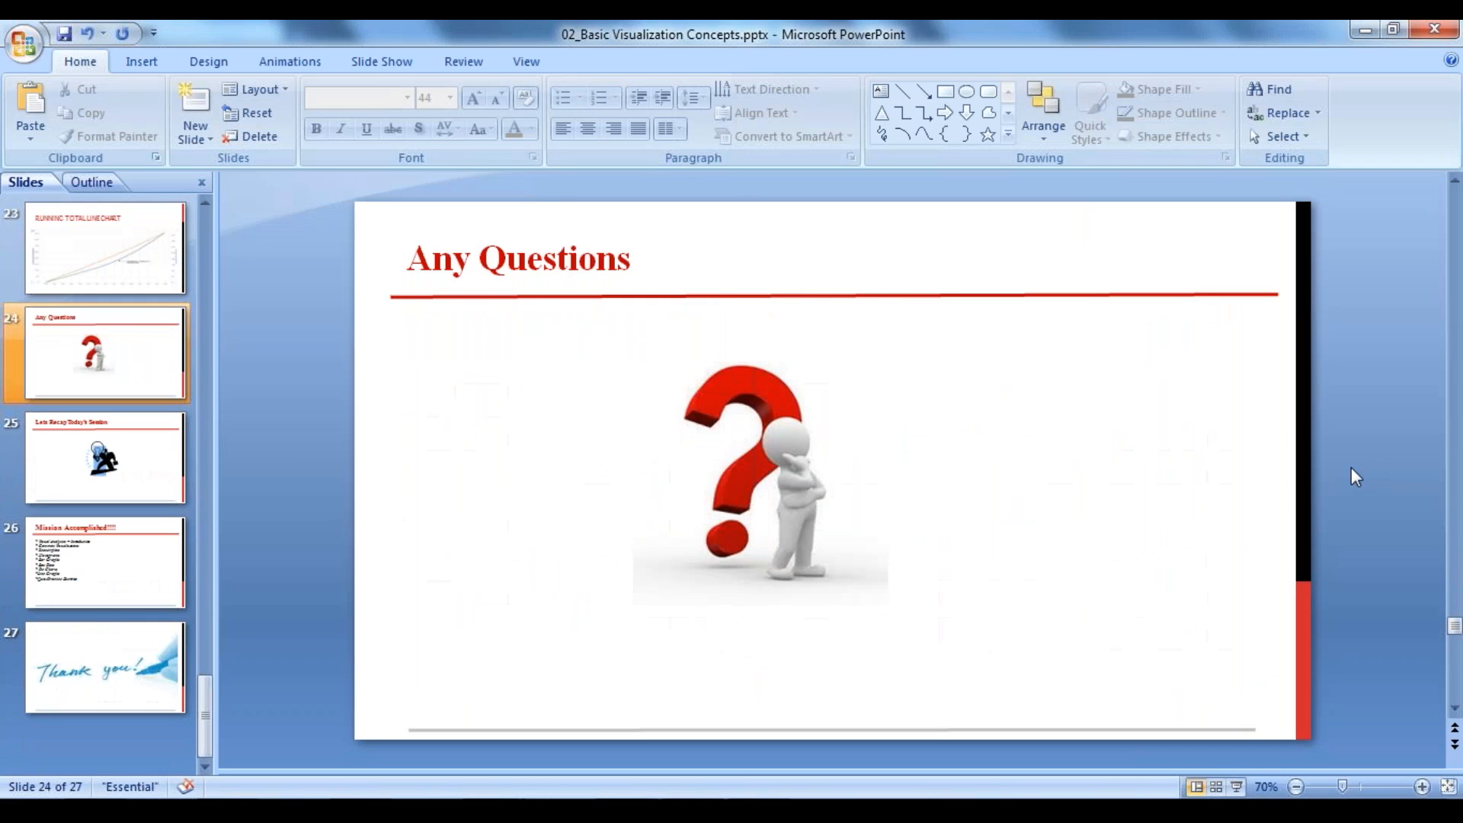
scroll(1351, 468, "up", 1)
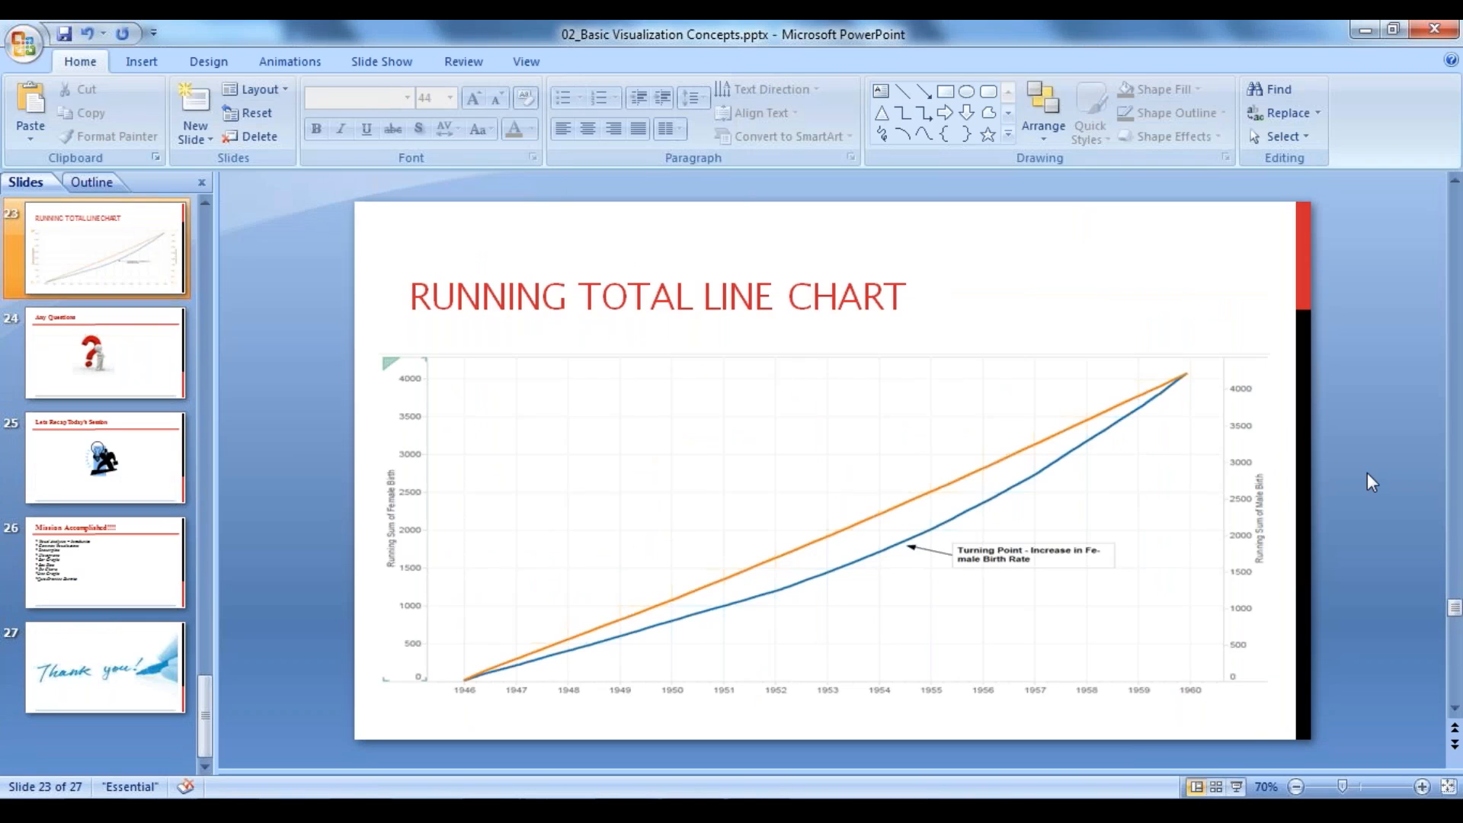
scroll(1325, 553, "up", 1)
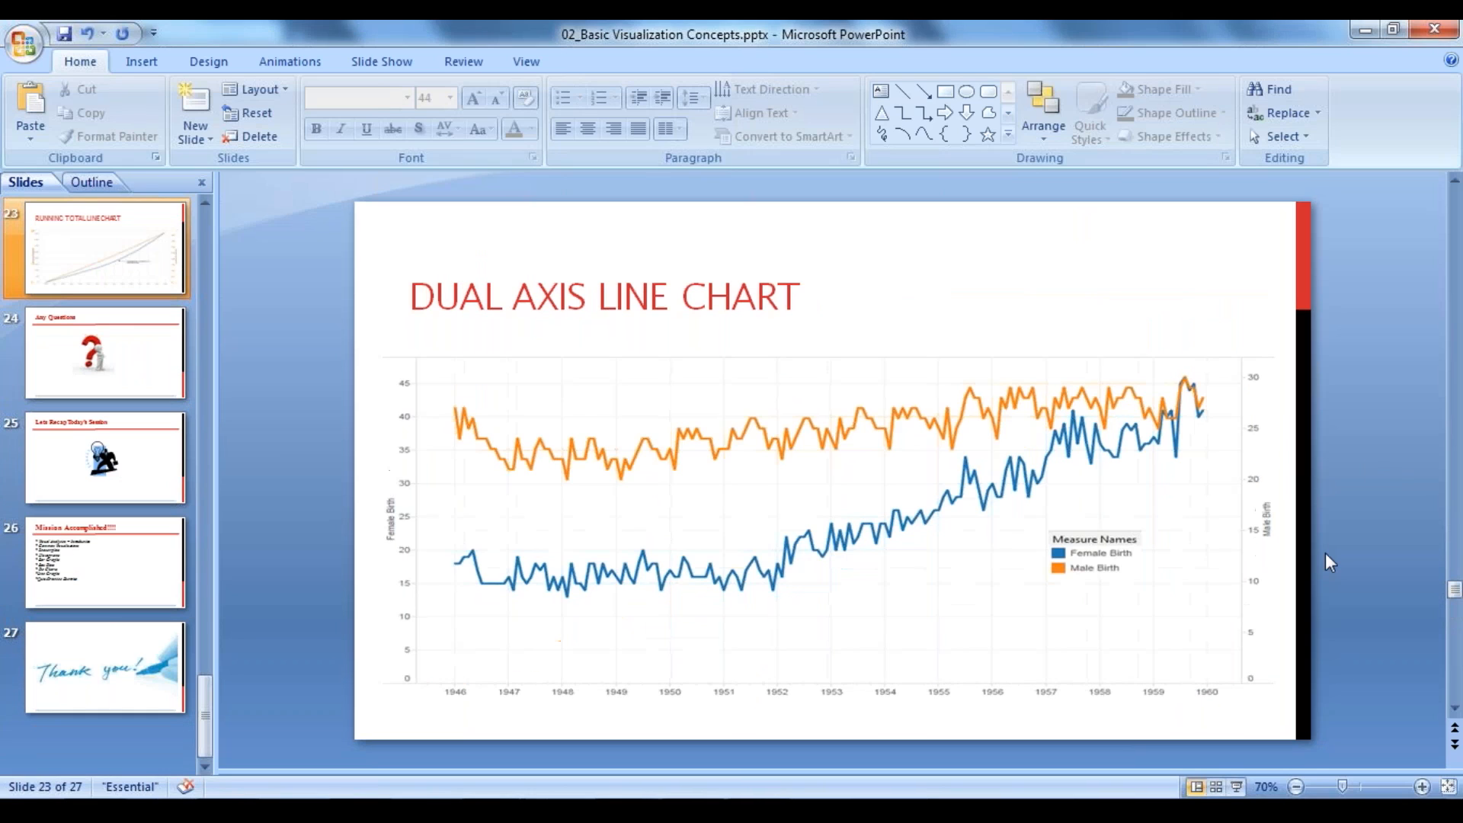
scroll(1325, 551, "up", 1)
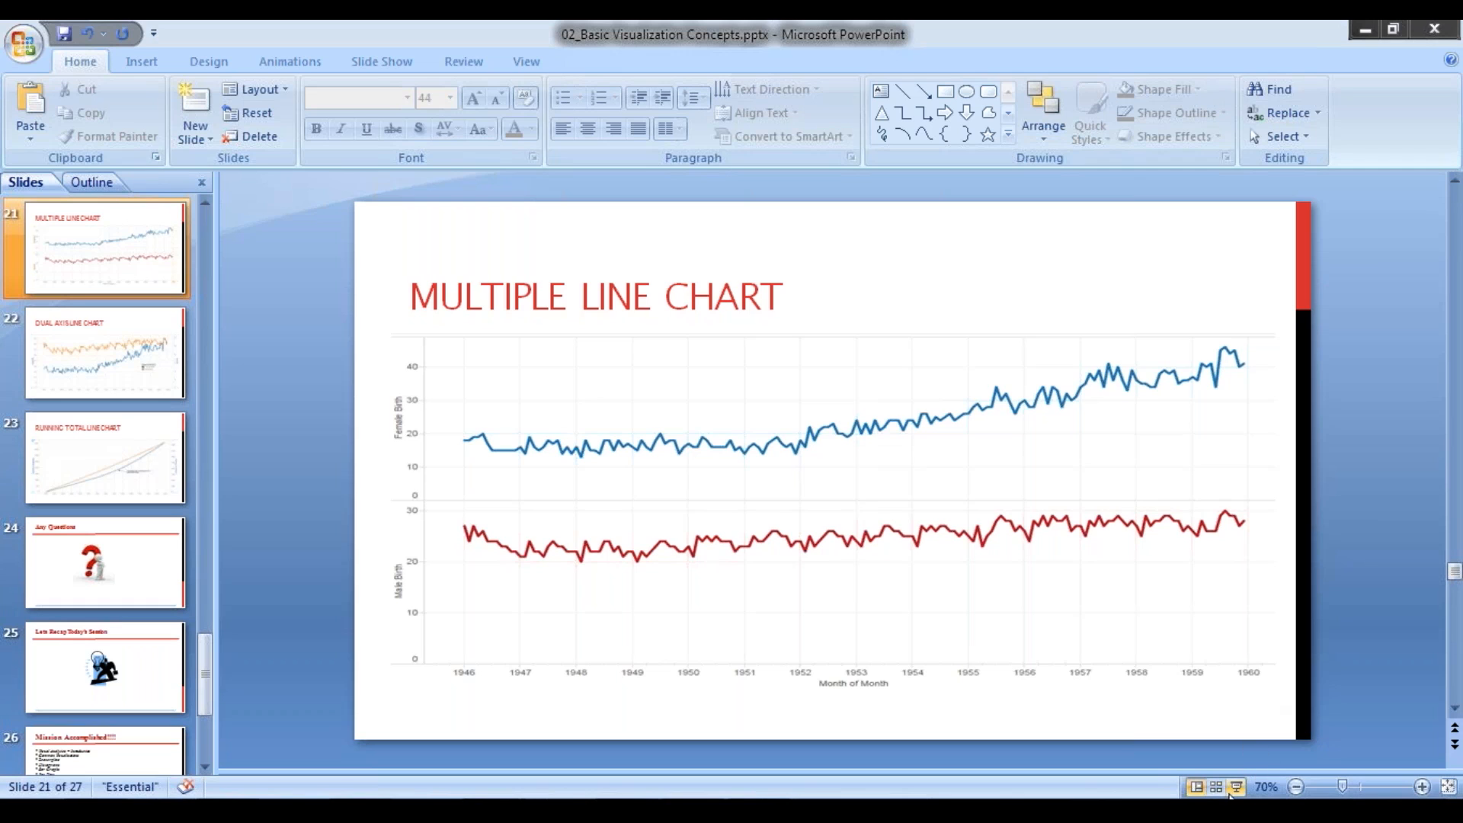
Step: Start the slide show from the Multiple Line Chart slide and advance past the Dual Axis Line Chart slide
left_click(1237, 786)
key("Right")
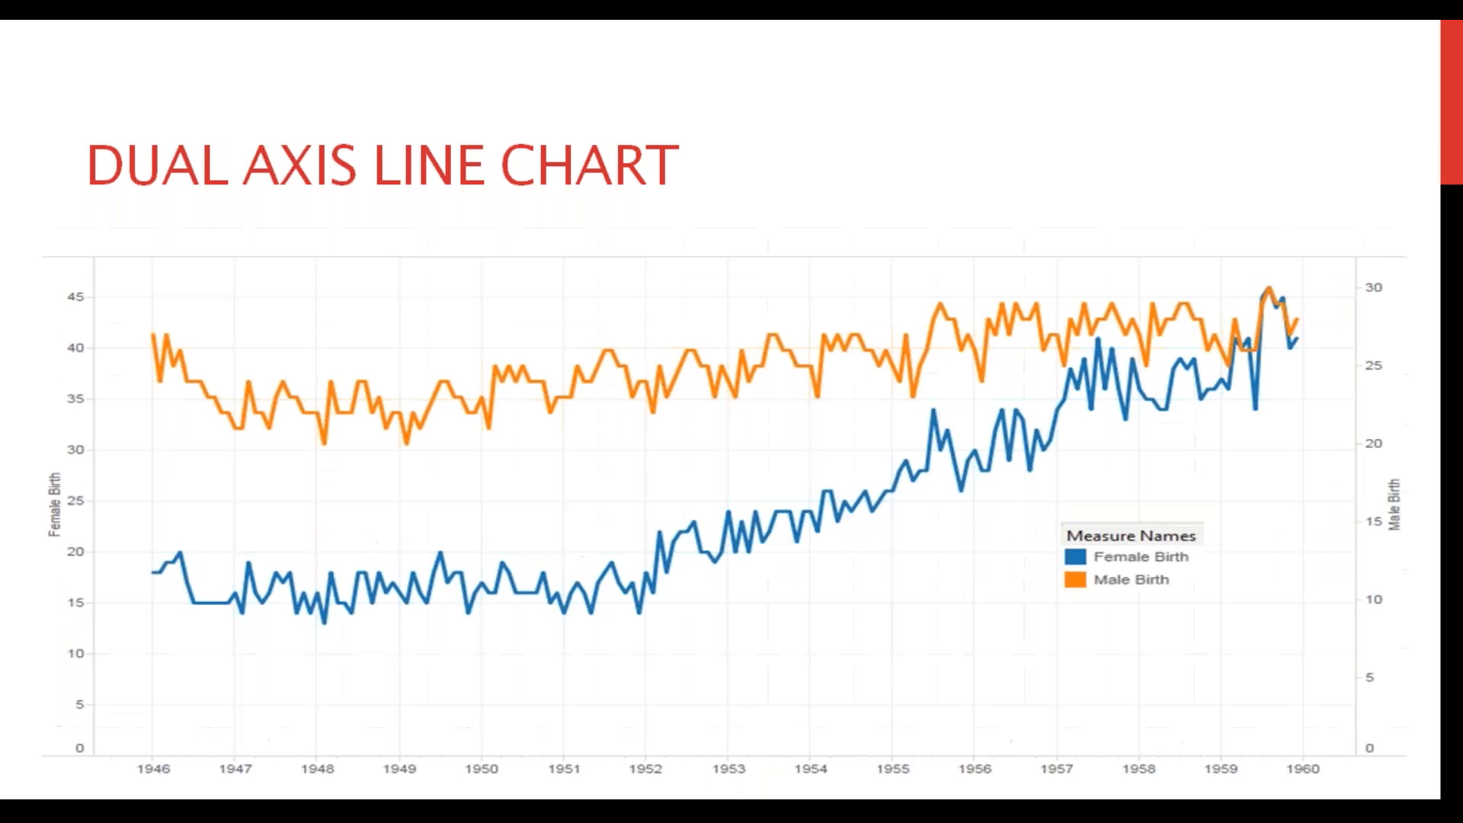
key("Right")
key("Right")
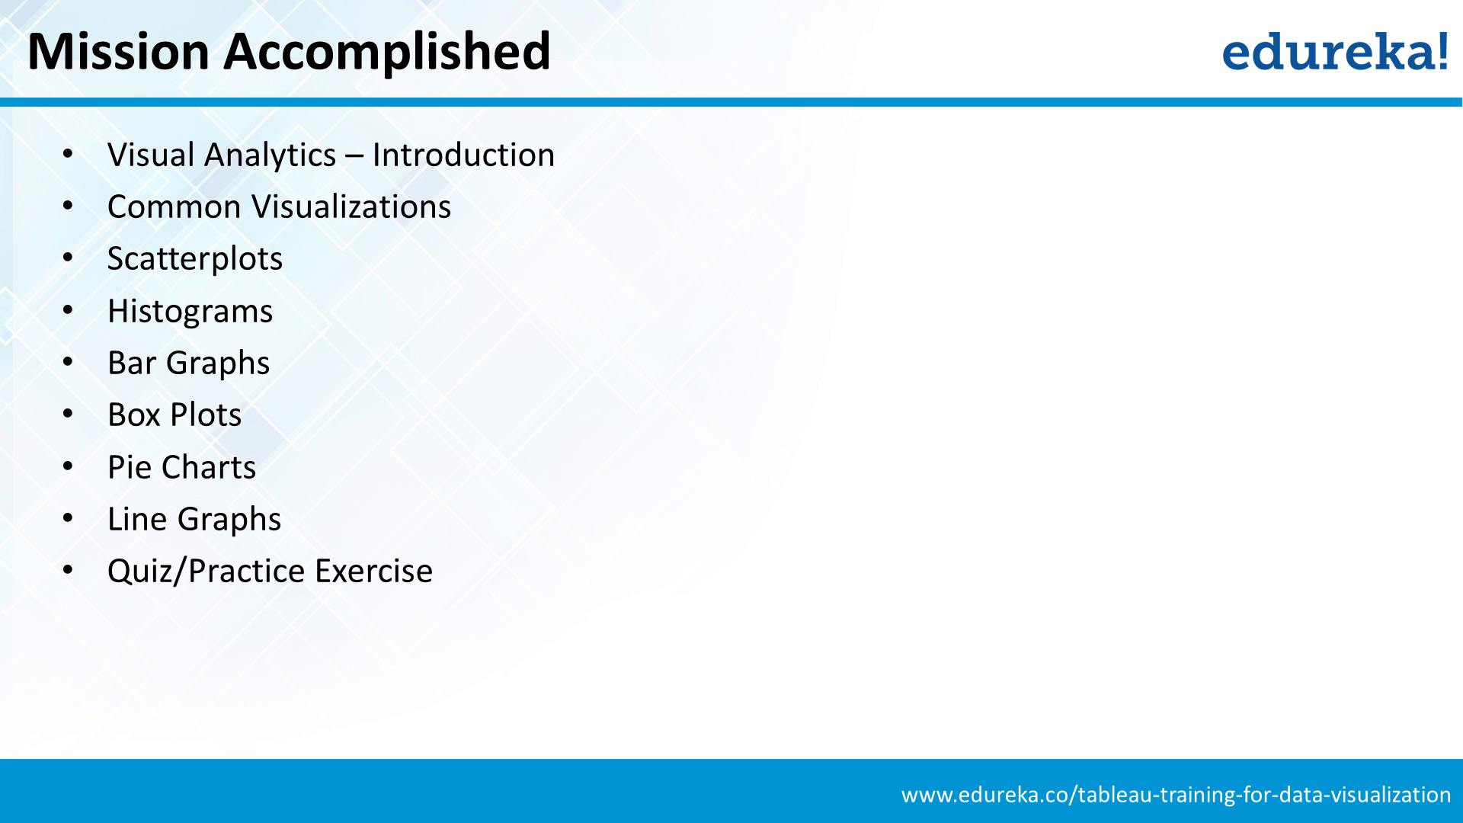